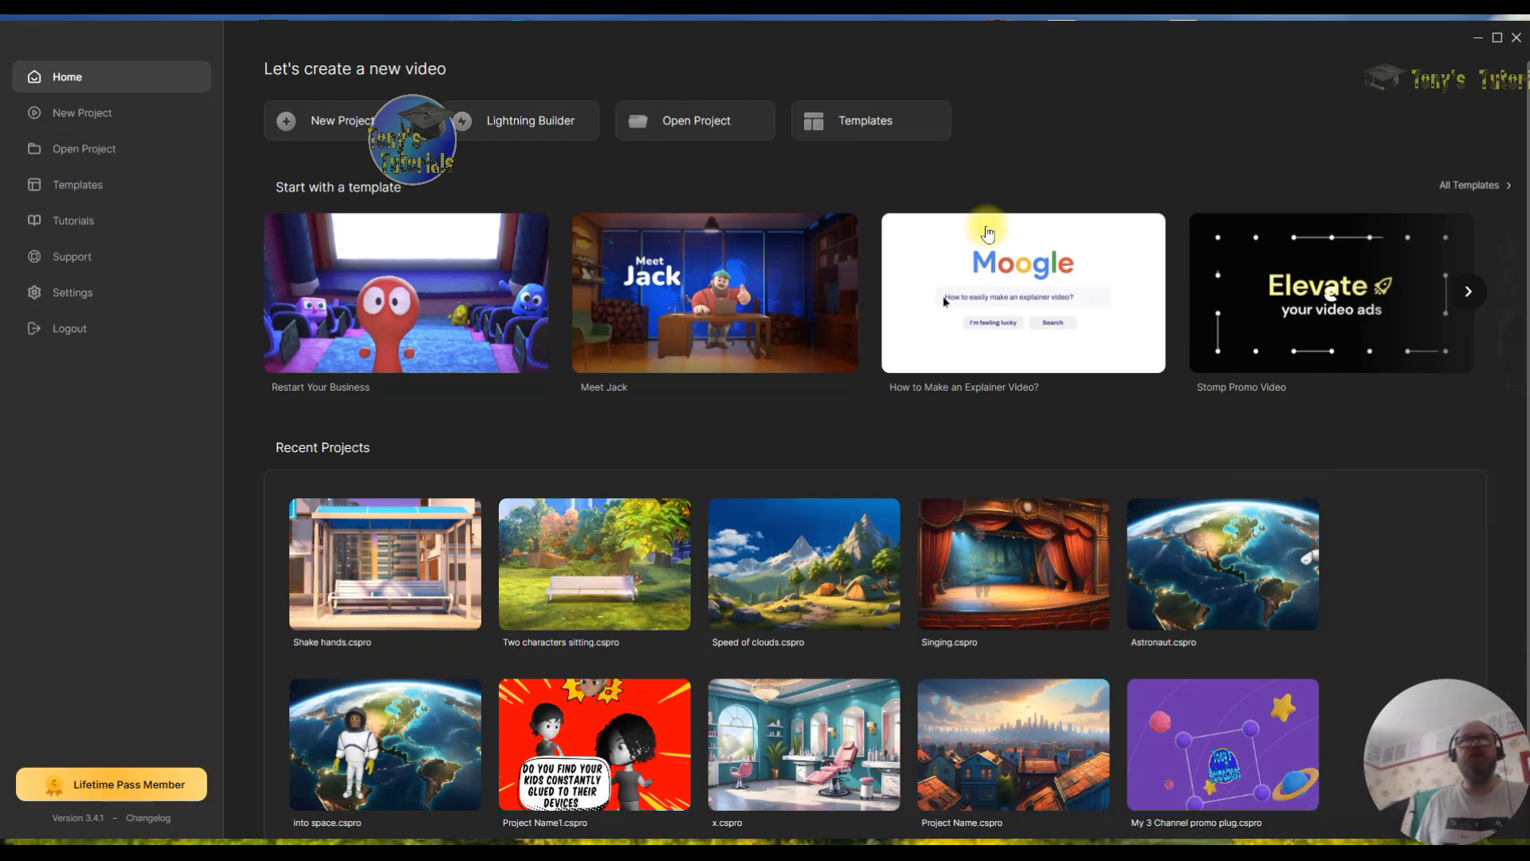
# - Start a new project and place the Sunset background with the hot-air balloon on the canvas
pyautogui.click(329, 129)
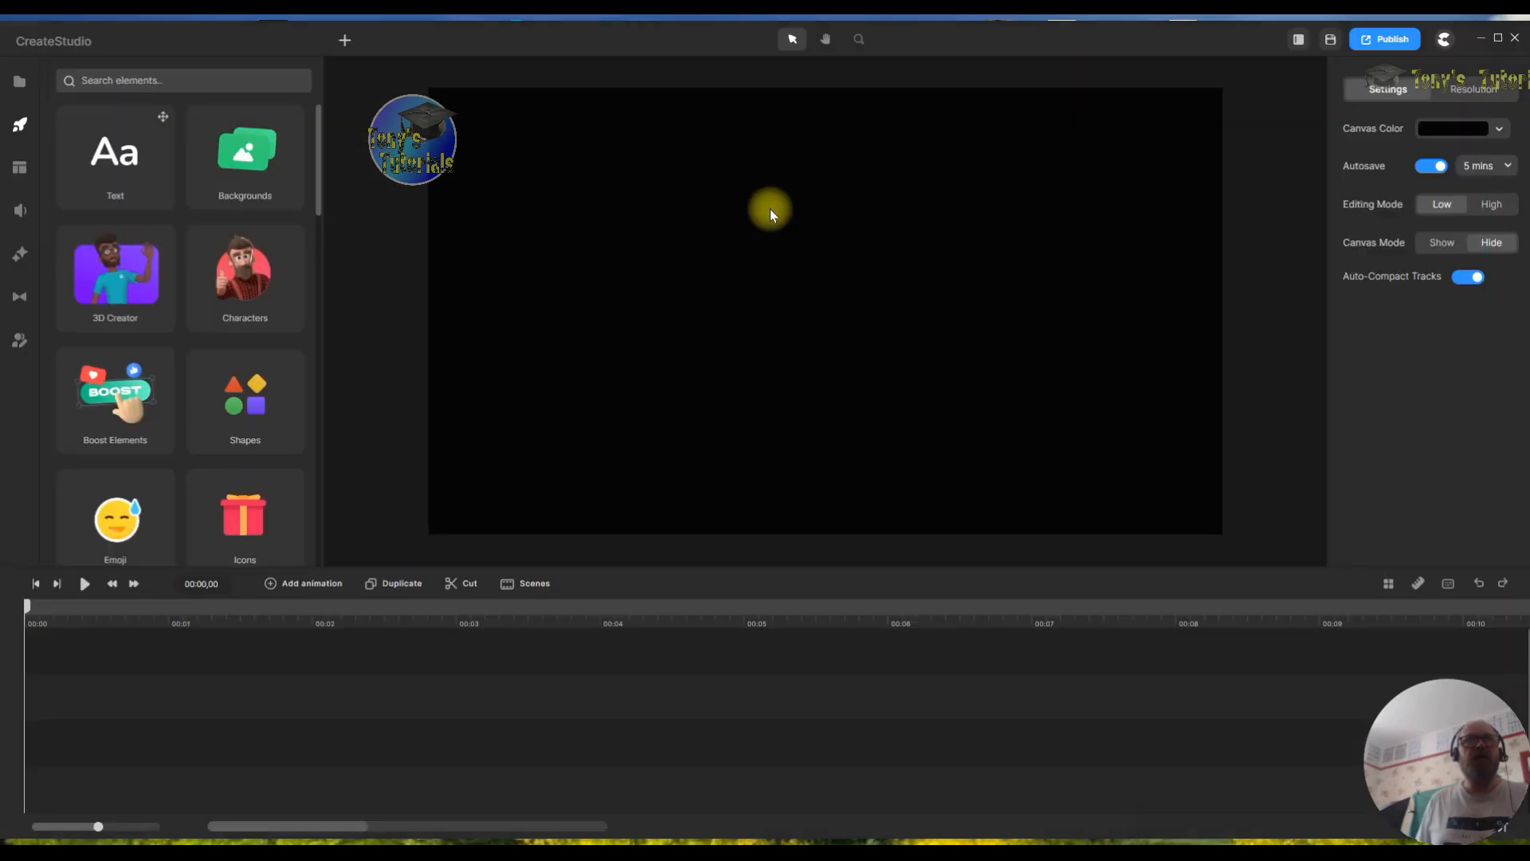
pyautogui.click(242, 170)
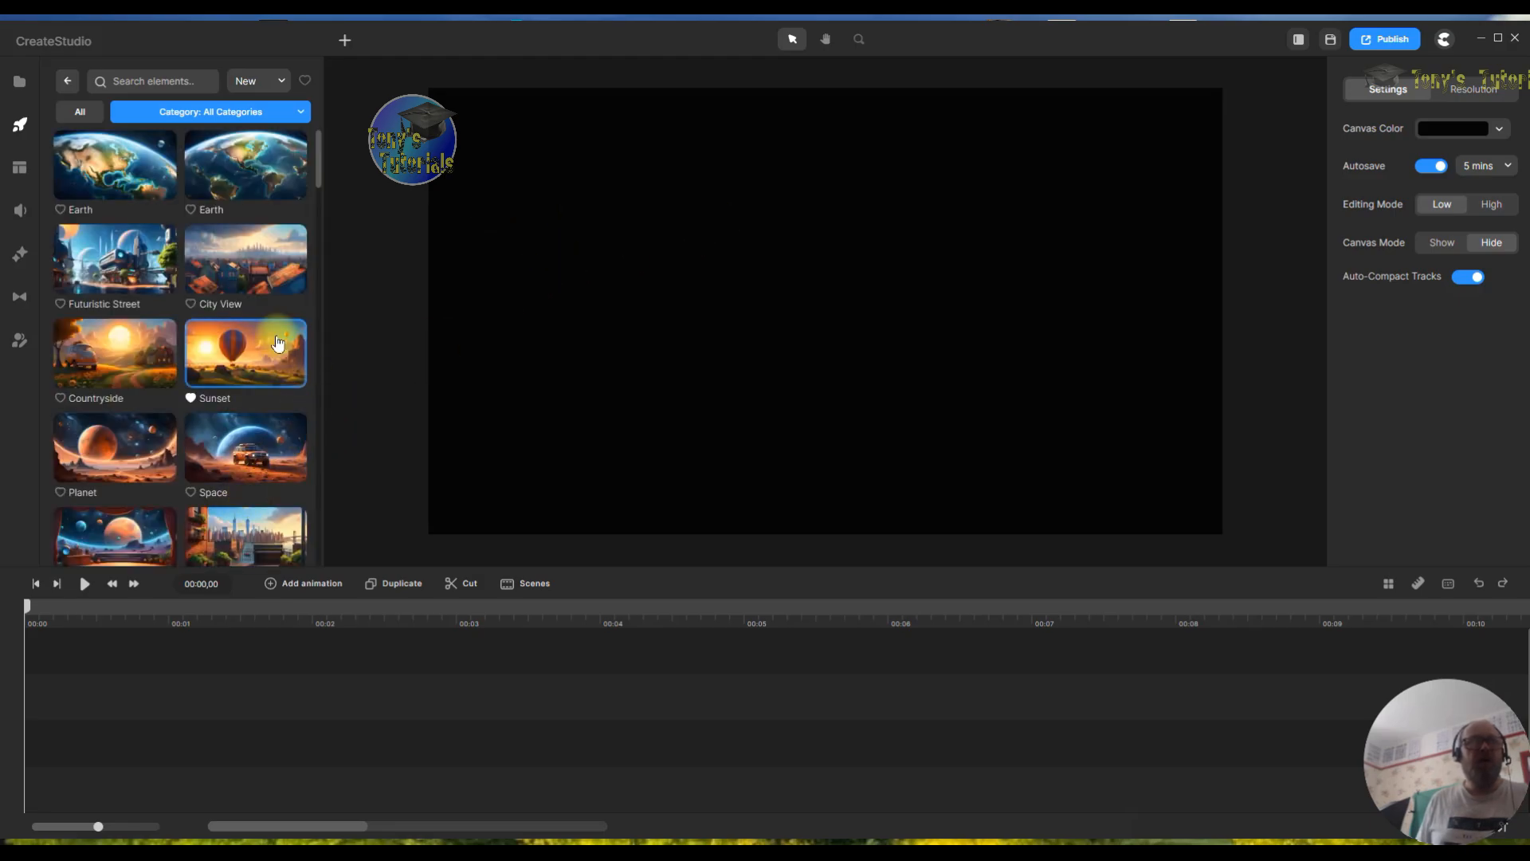
pyautogui.moveTo(255, 354); pyautogui.dragTo(709, 341)
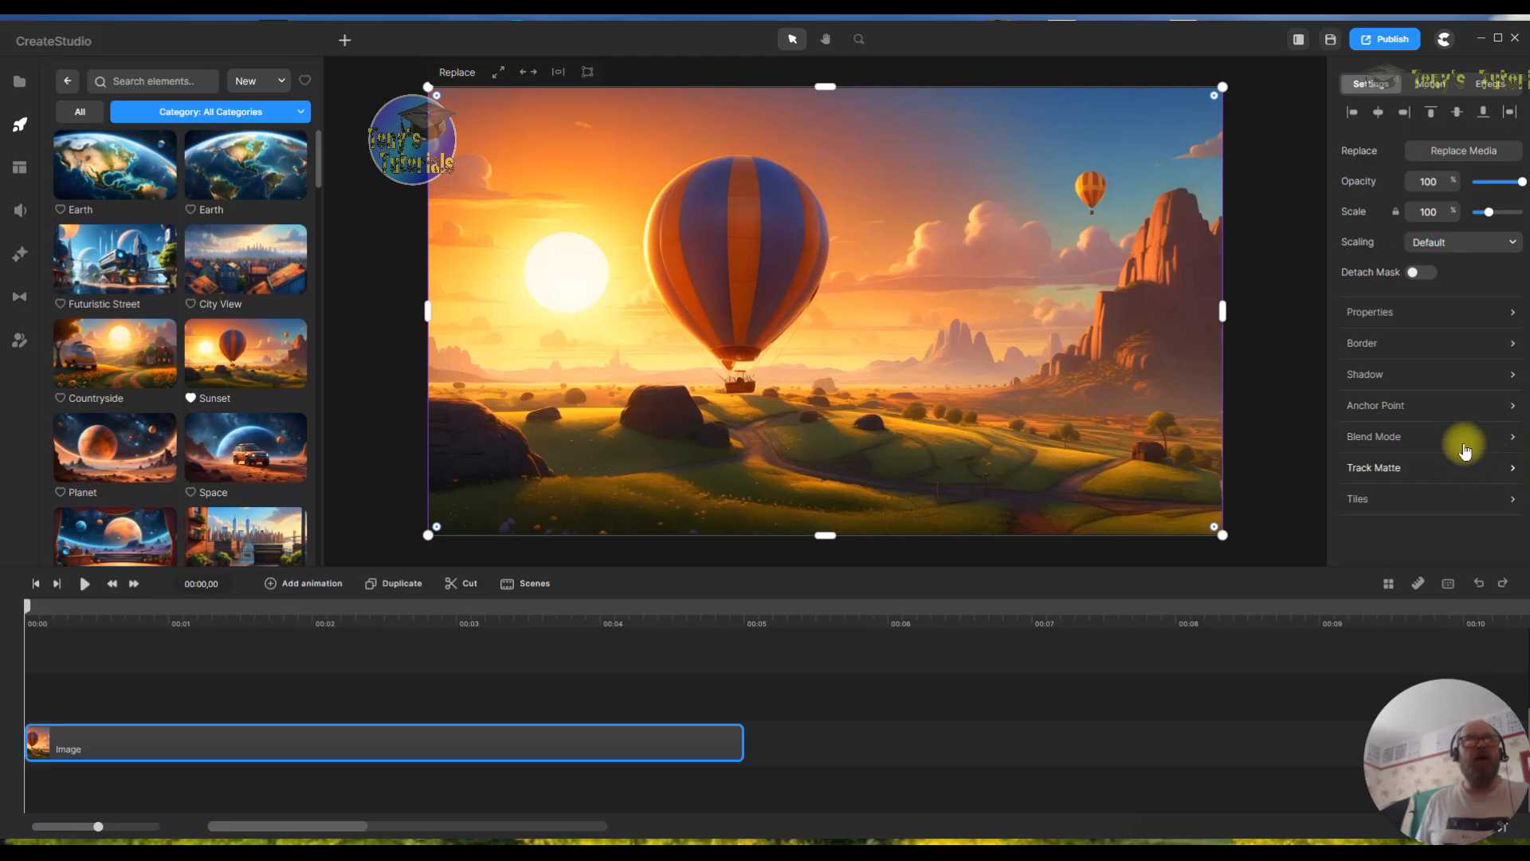
# - Add the 3D character Tom, shrink him to a little over half size and stand him on the grass near the lower centre
pyautogui.click(66, 87)
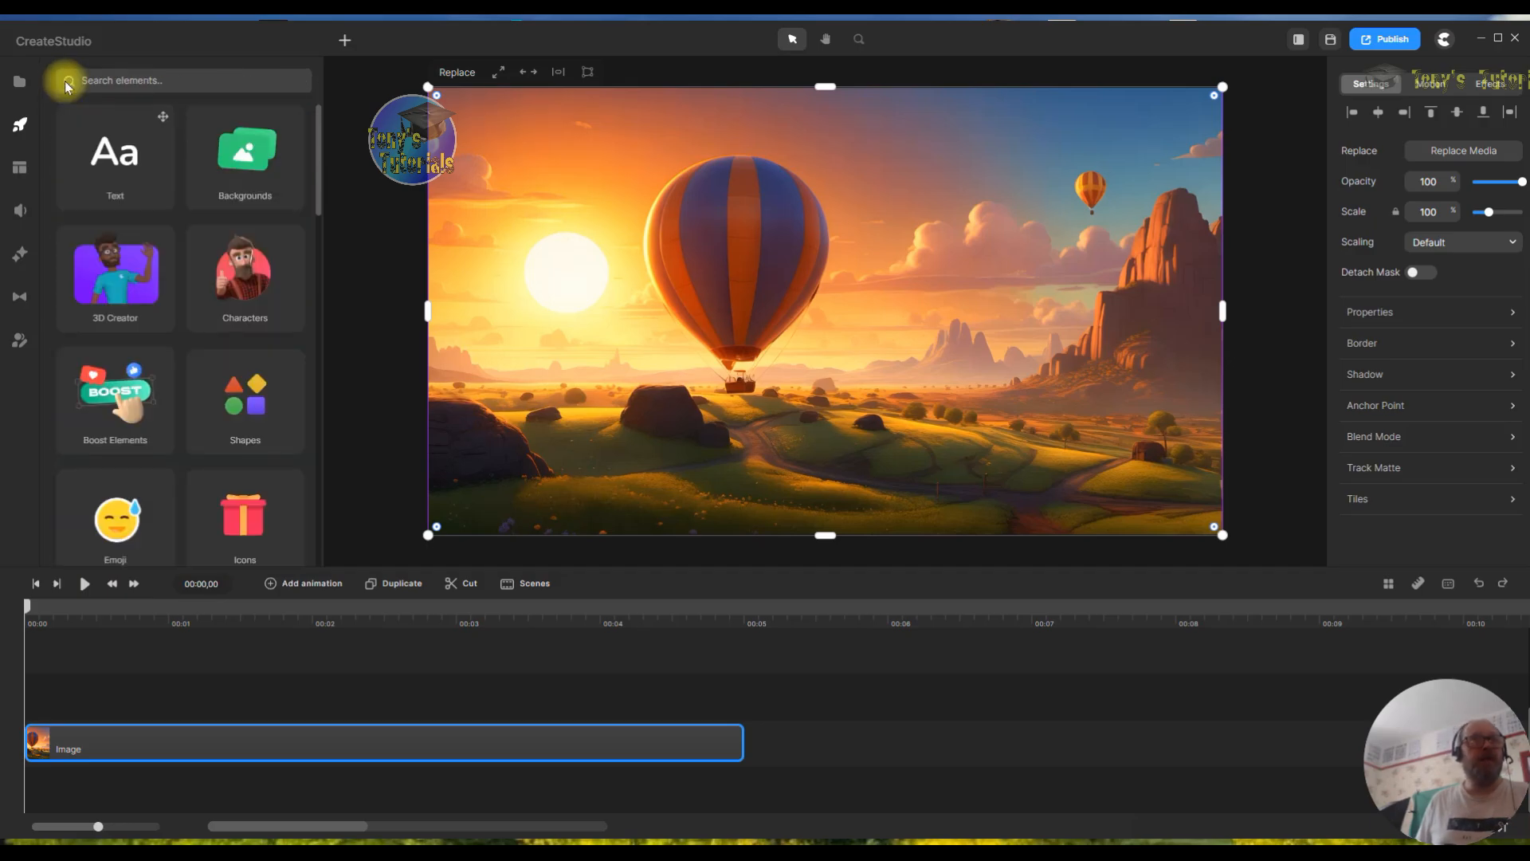
pyautogui.click(108, 293)
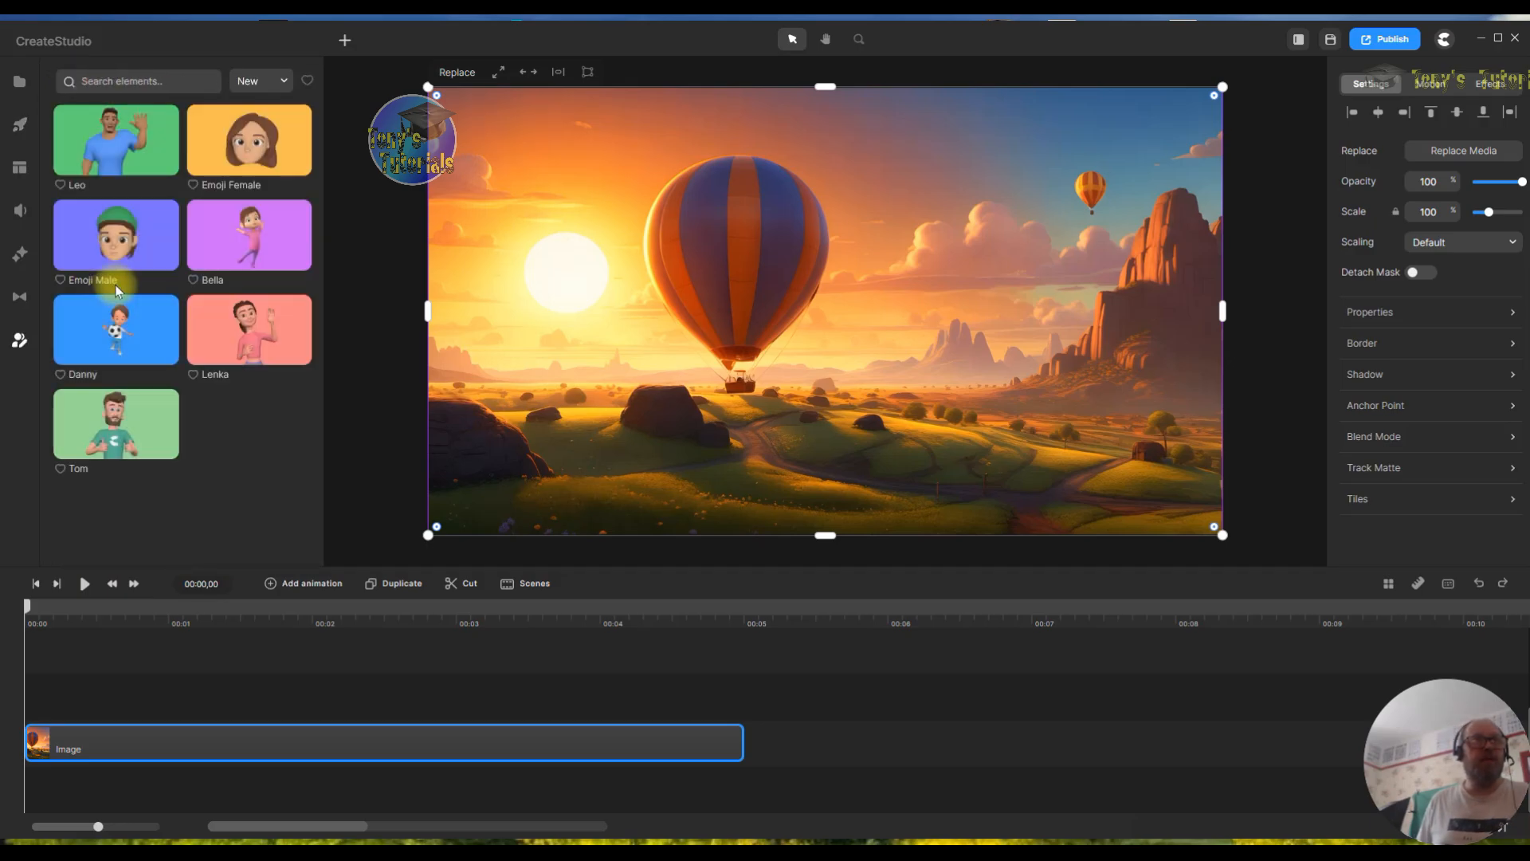
pyautogui.moveTo(164, 451); pyautogui.dragTo(605, 367)
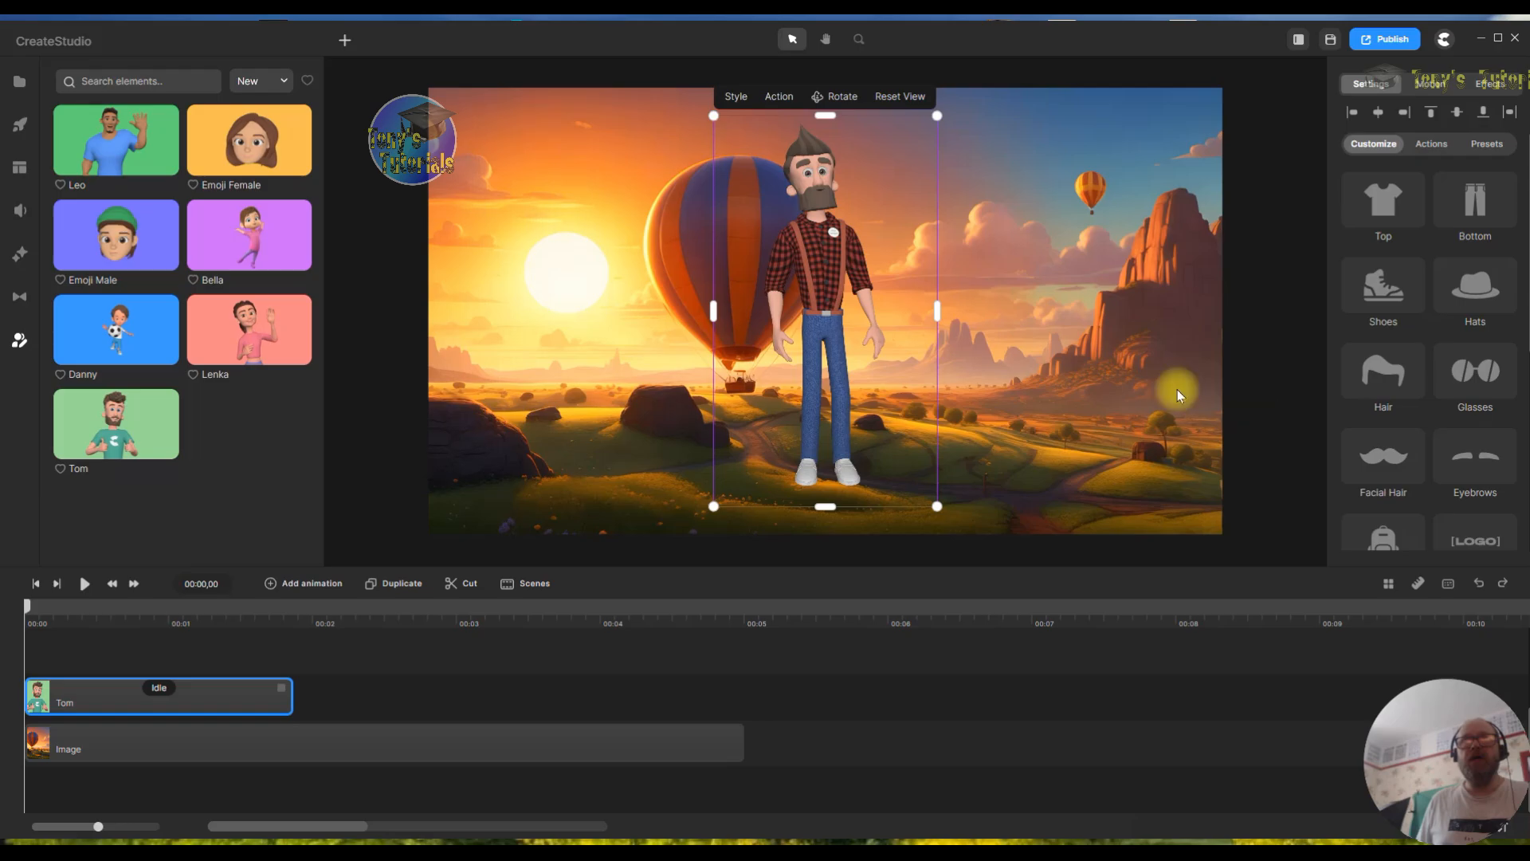
pyautogui.moveTo(831, 342); pyautogui.dragTo(879, 388)
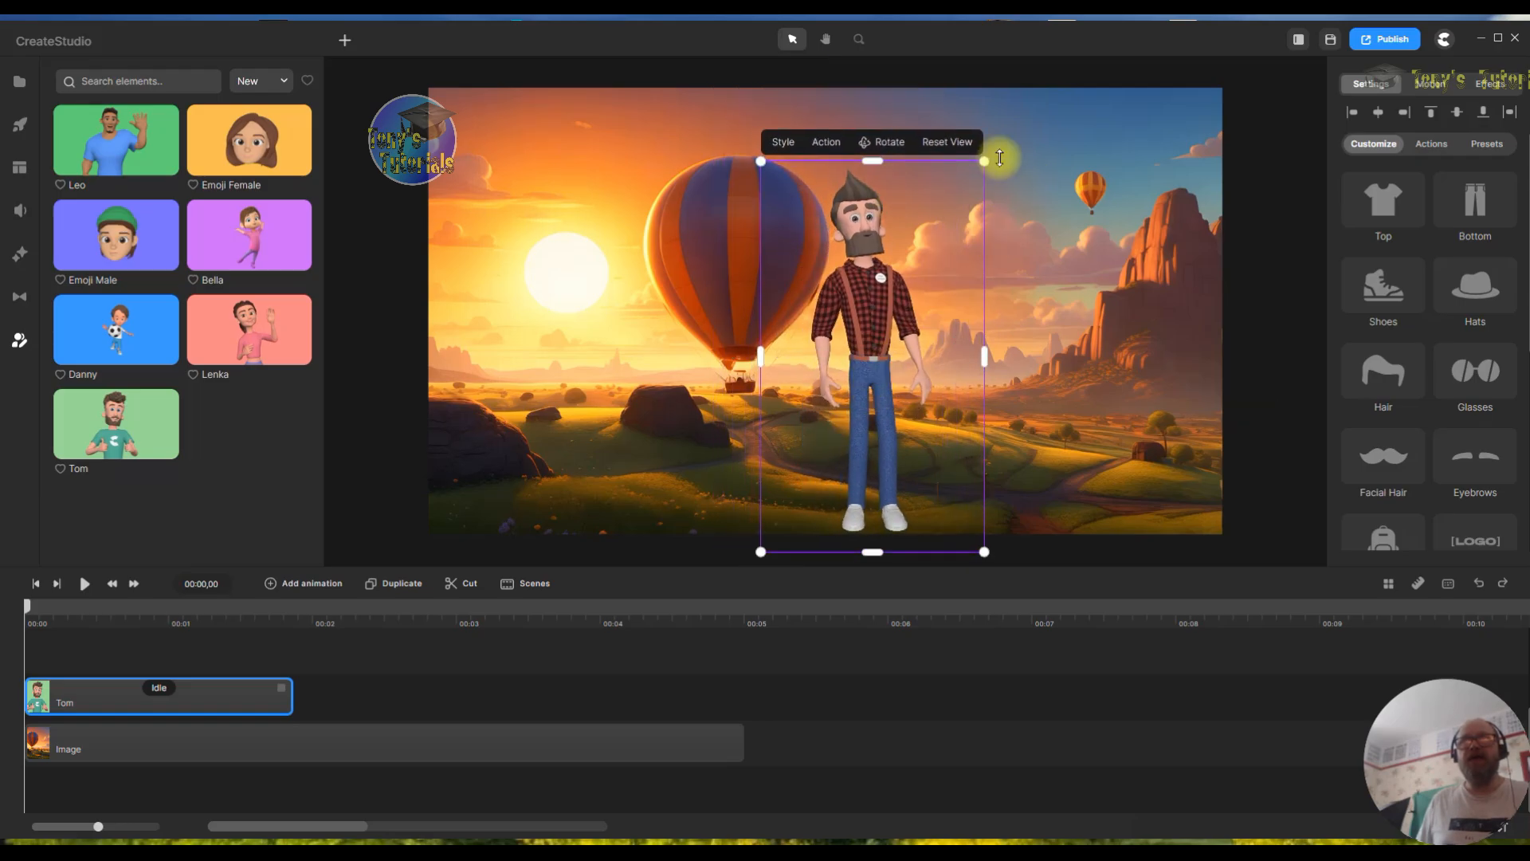
pyautogui.moveTo(984, 160); pyautogui.dragTo(887, 331)
pyautogui.moveTo(812, 436)
pyautogui.mouseDown()
pyautogui.moveTo(848, 437)
pyautogui.moveTo(824, 424)
pyautogui.mouseUp()
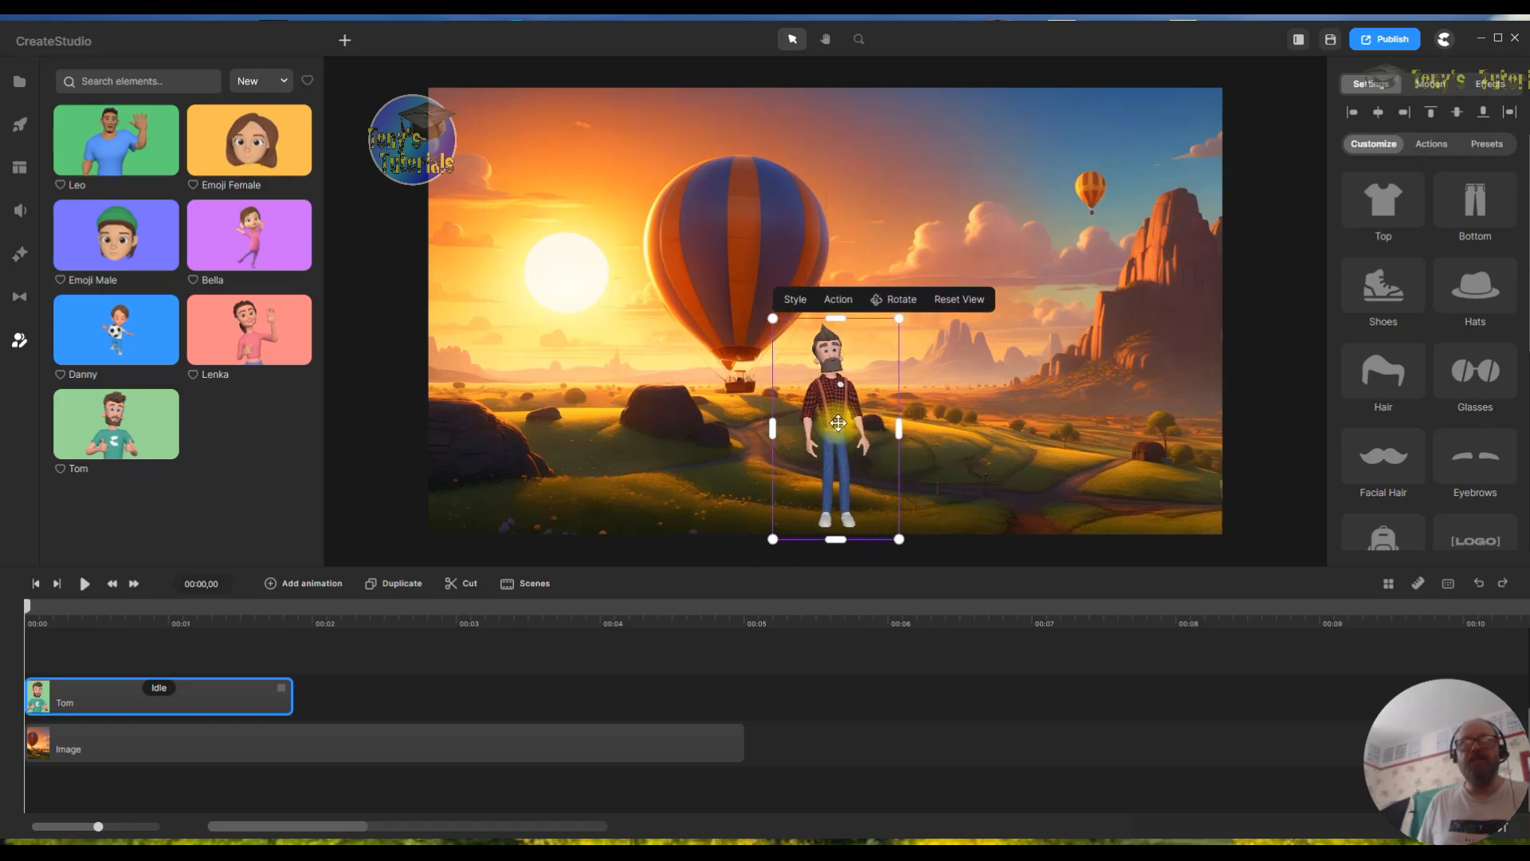
# - Give Tom the "Talking on the phone" action and remove his Idle action
pyautogui.click(1433, 144)
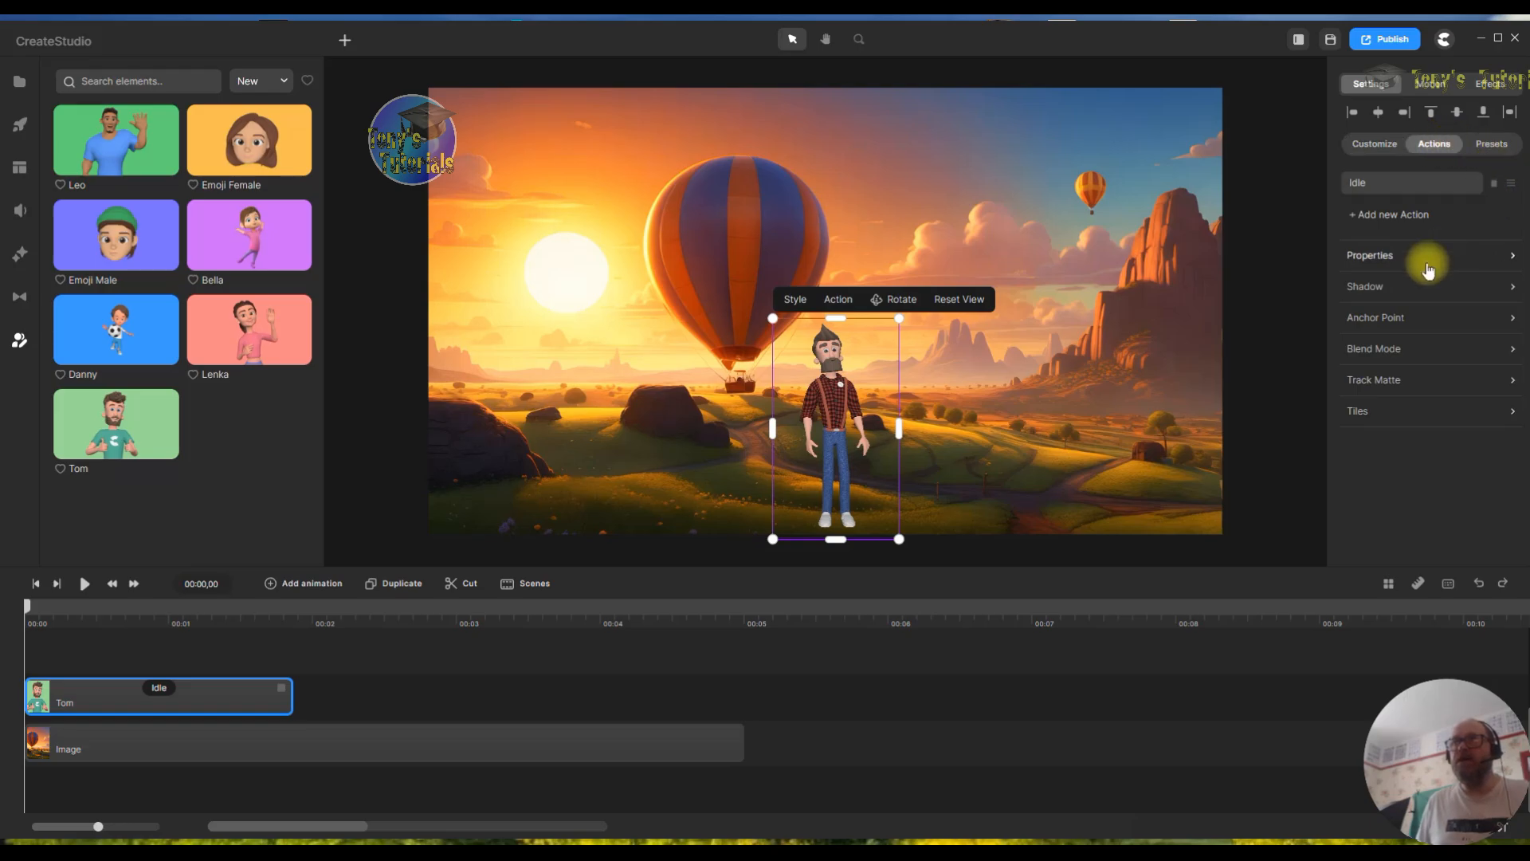
pyautogui.click(1418, 215)
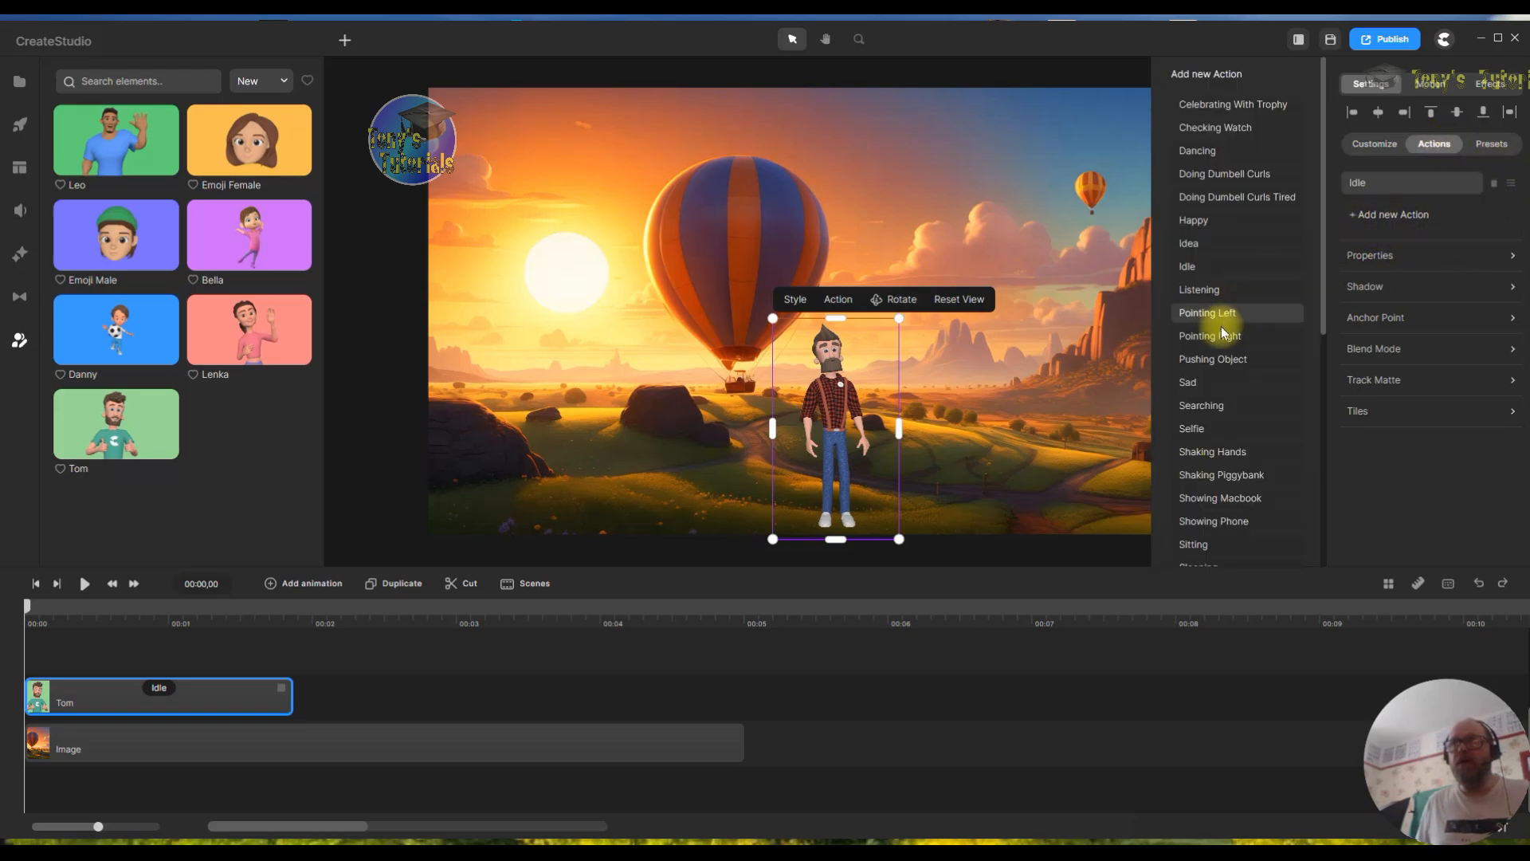
pyautogui.scroll(-5, 1259, 332)
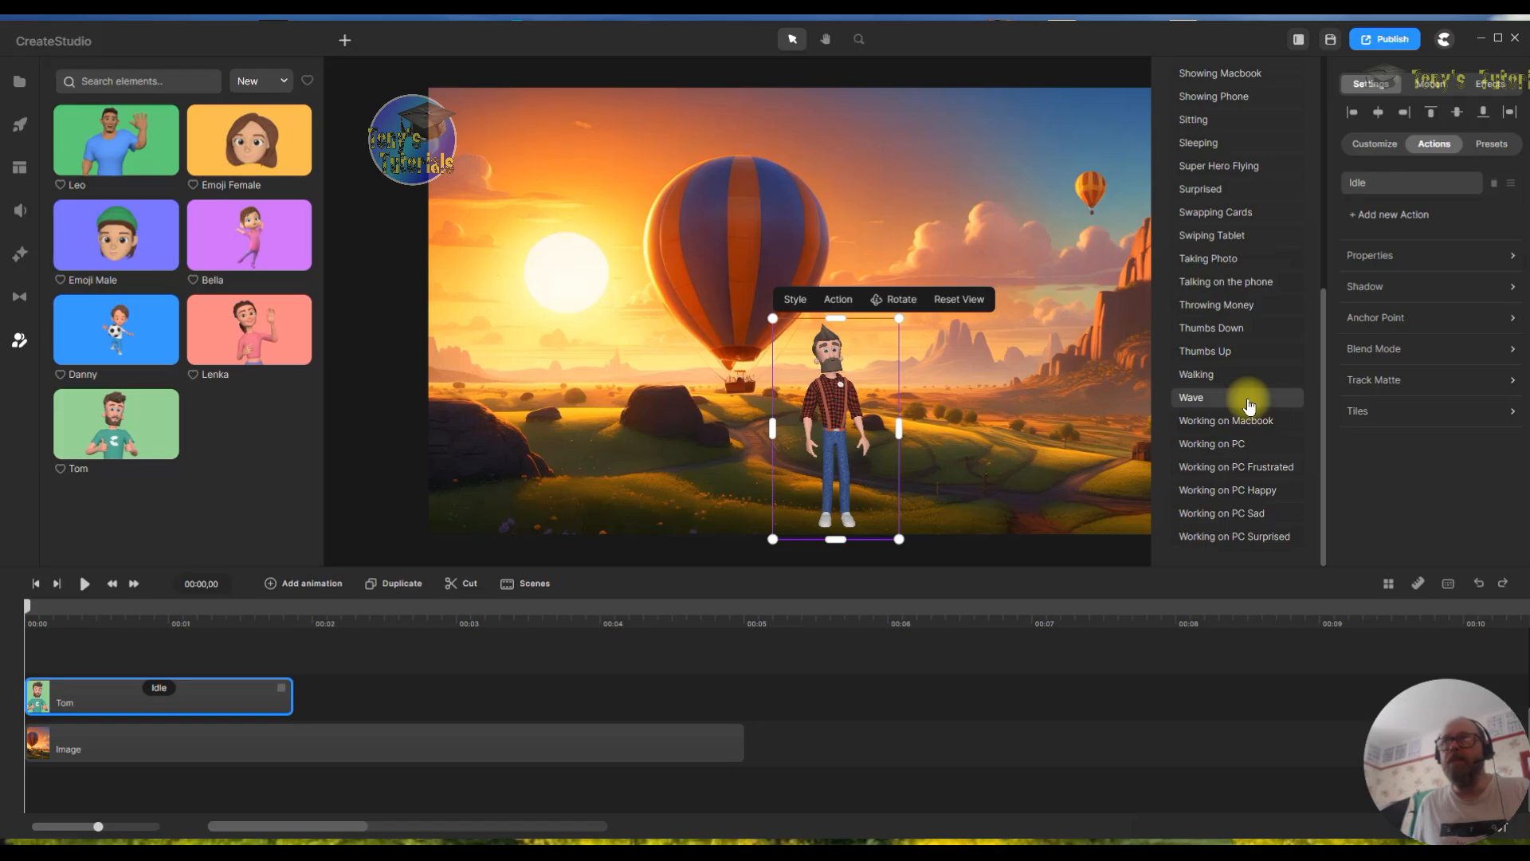
pyautogui.click(1247, 284)
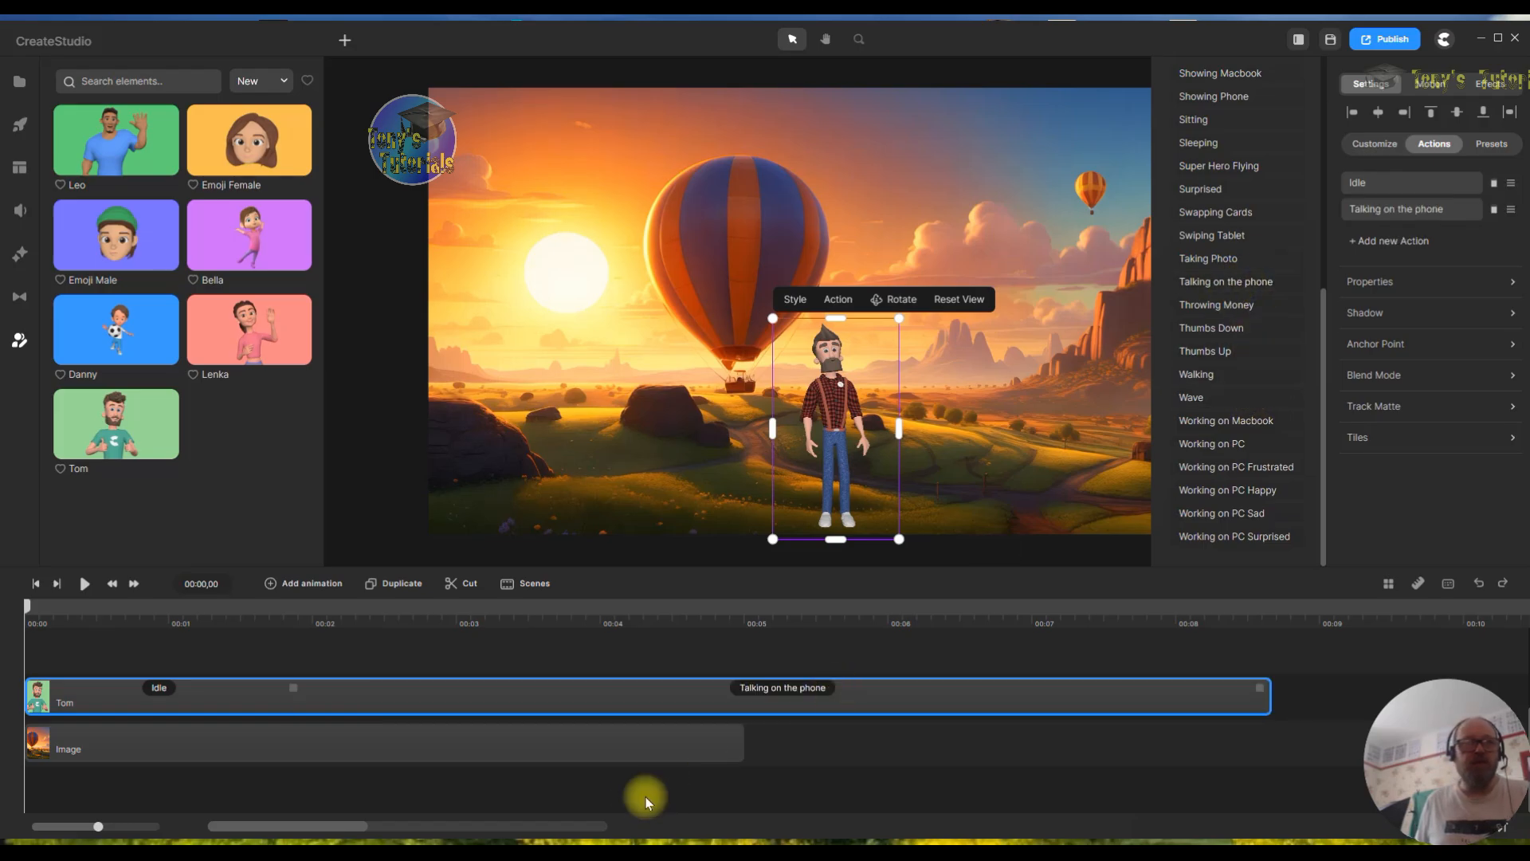
pyautogui.click(199, 688)
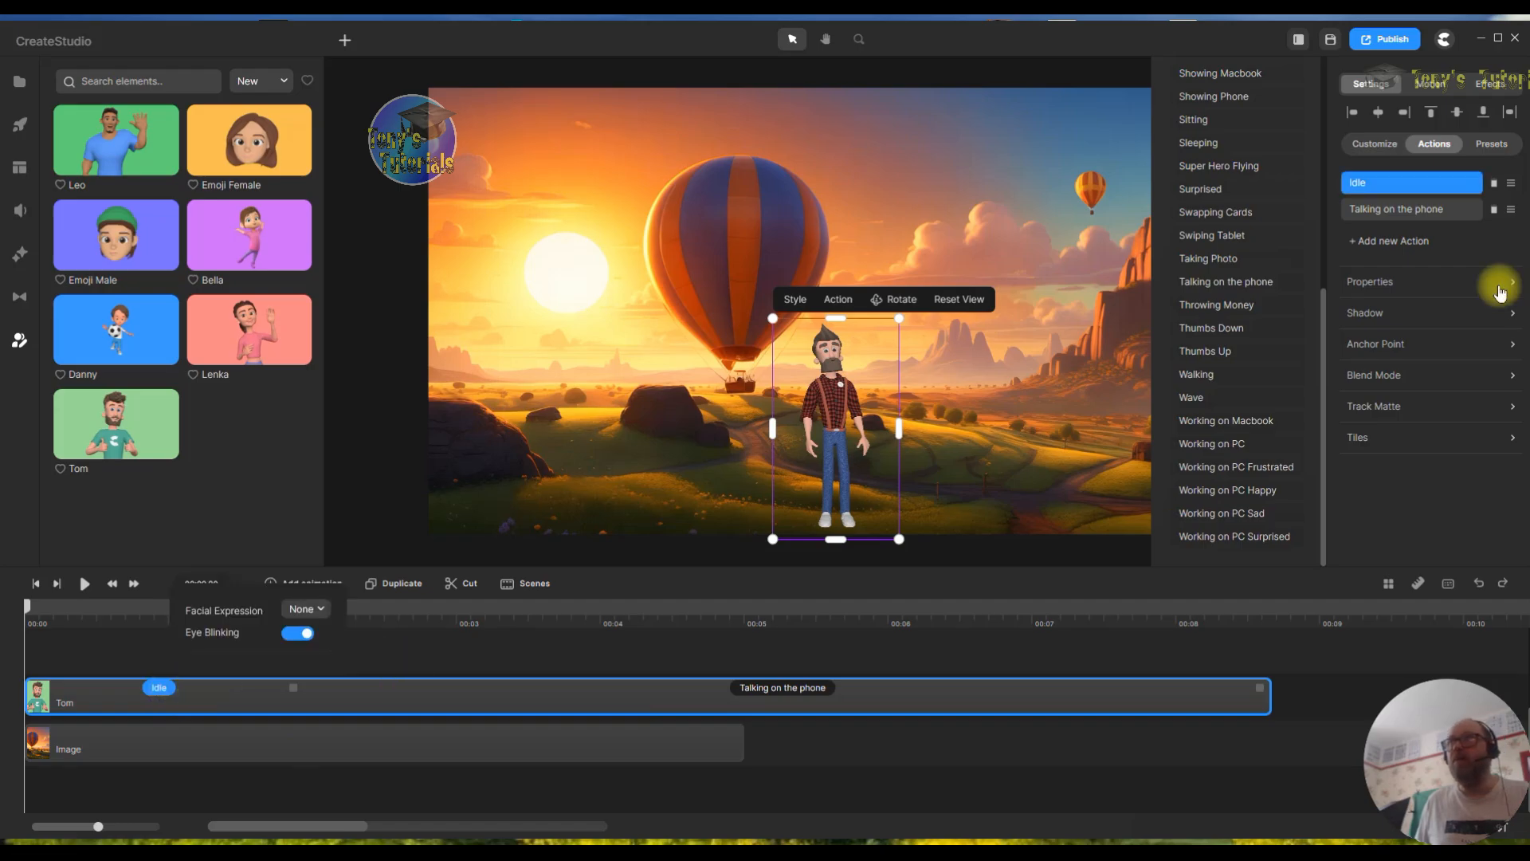
pyautogui.click(1495, 184)
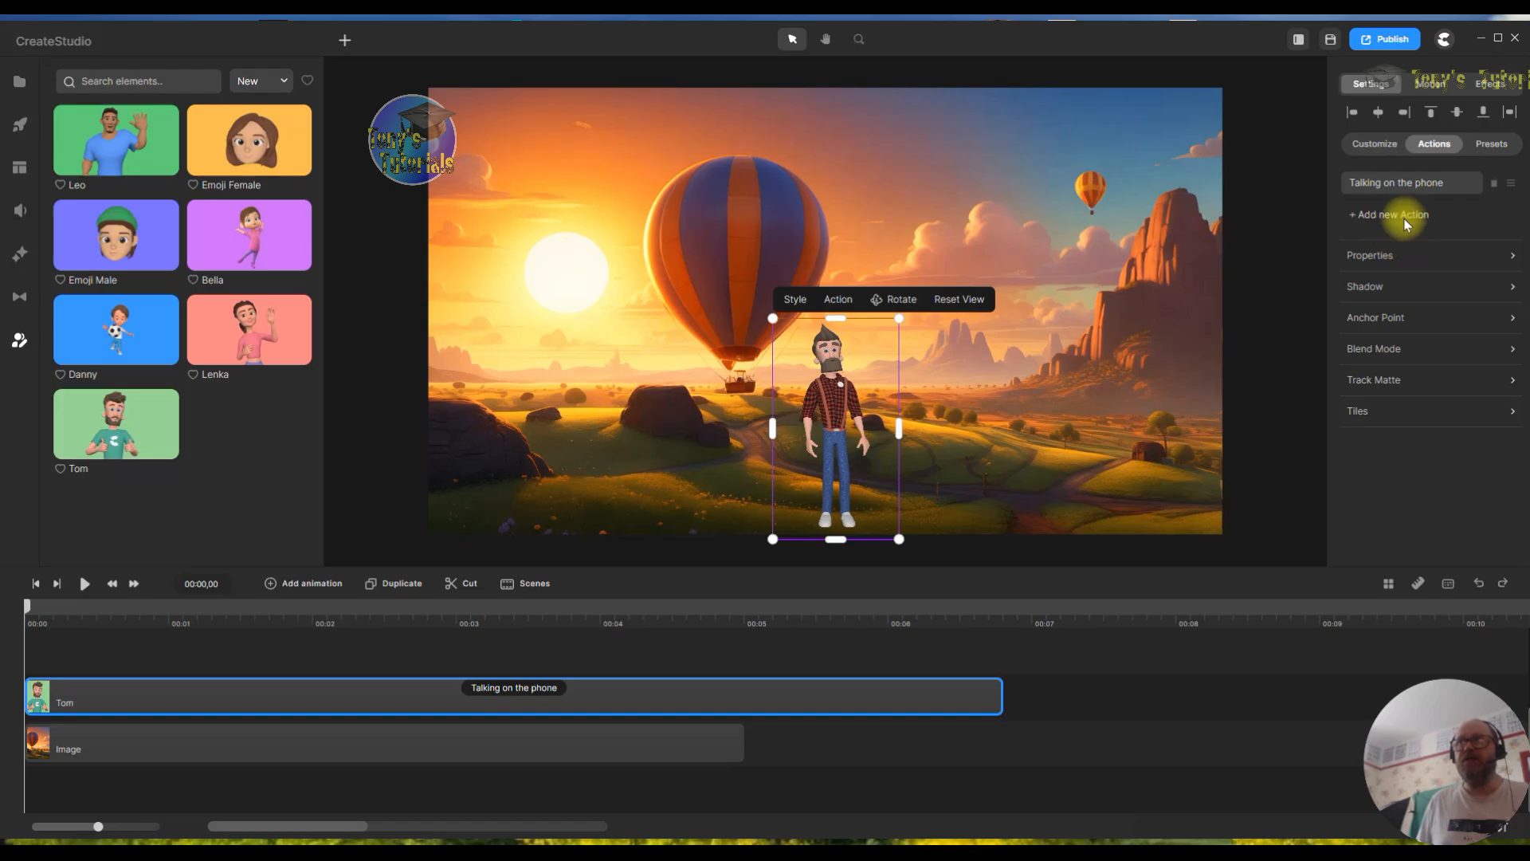
# - Extend the background clip past the 9-second mark and shift Tom's clip to start at about 00:00,25
pyautogui.click(738, 743)
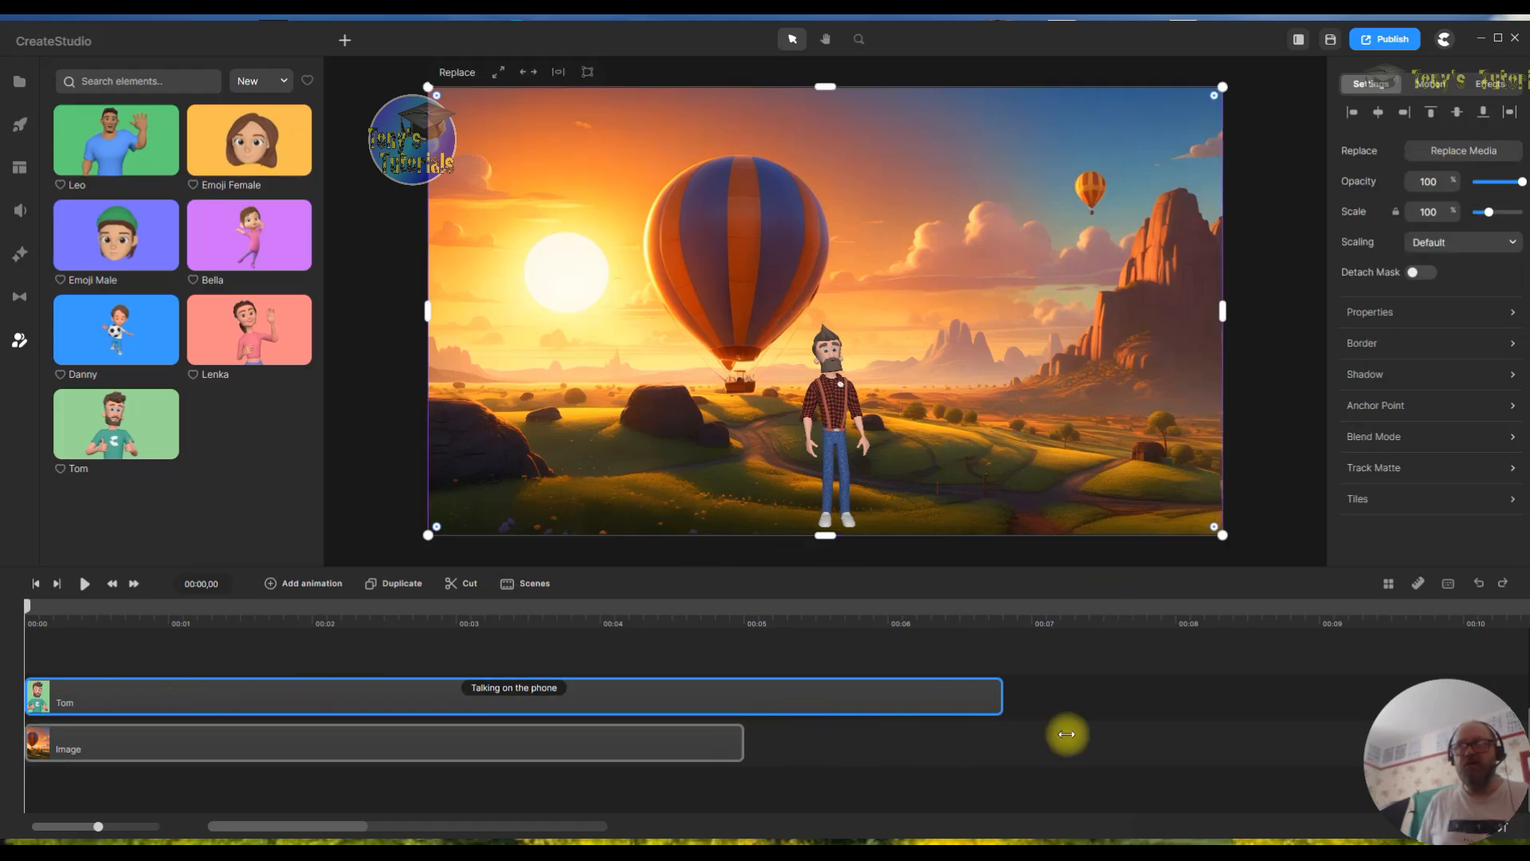
pyautogui.moveTo(1067, 733); pyautogui.dragTo(1402, 742)
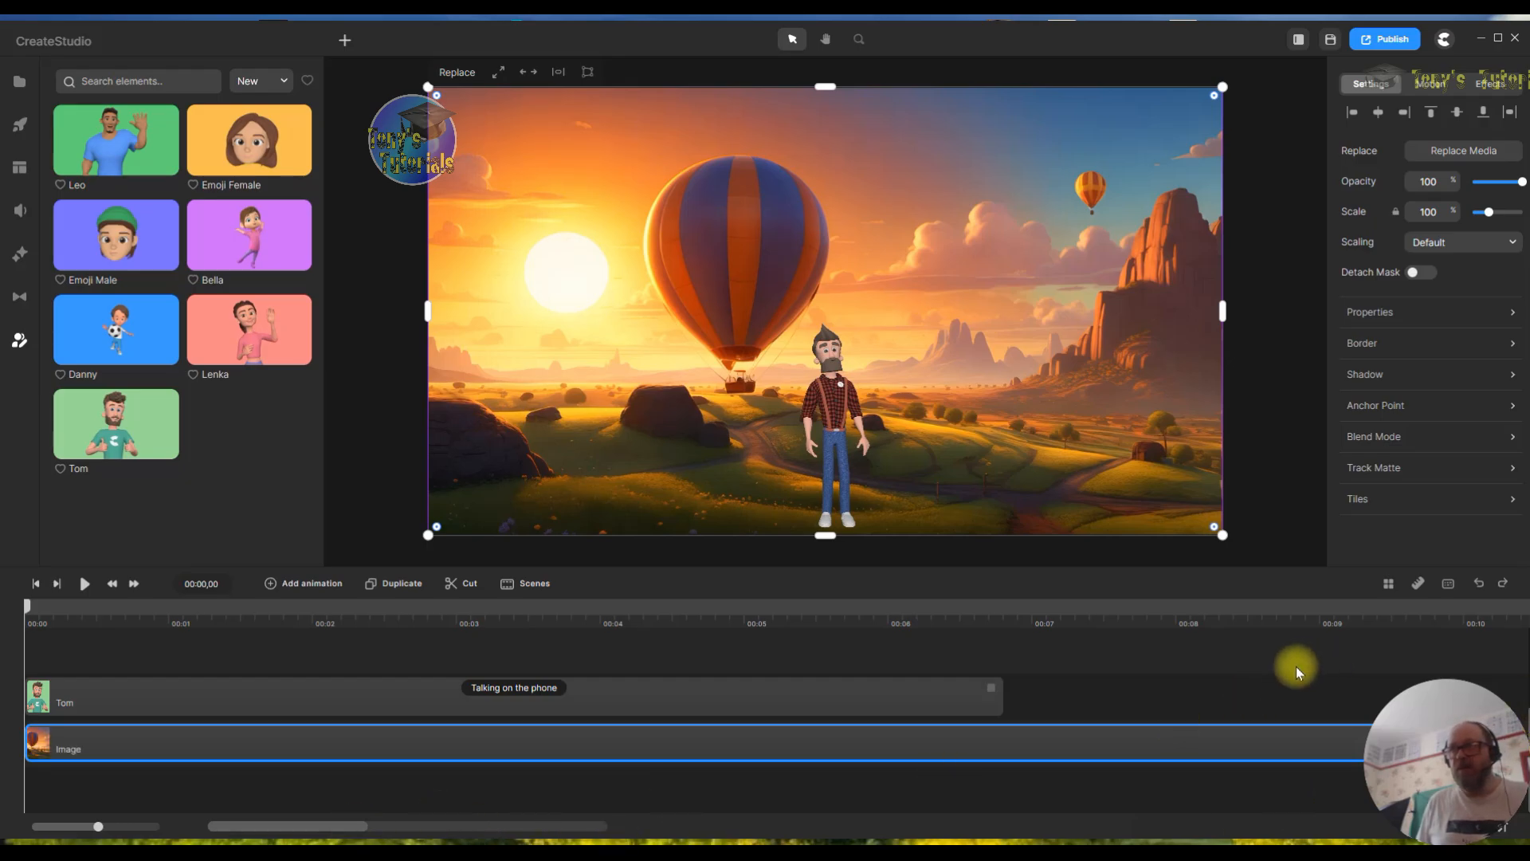
pyautogui.moveTo(768, 690); pyautogui.dragTo(886, 693)
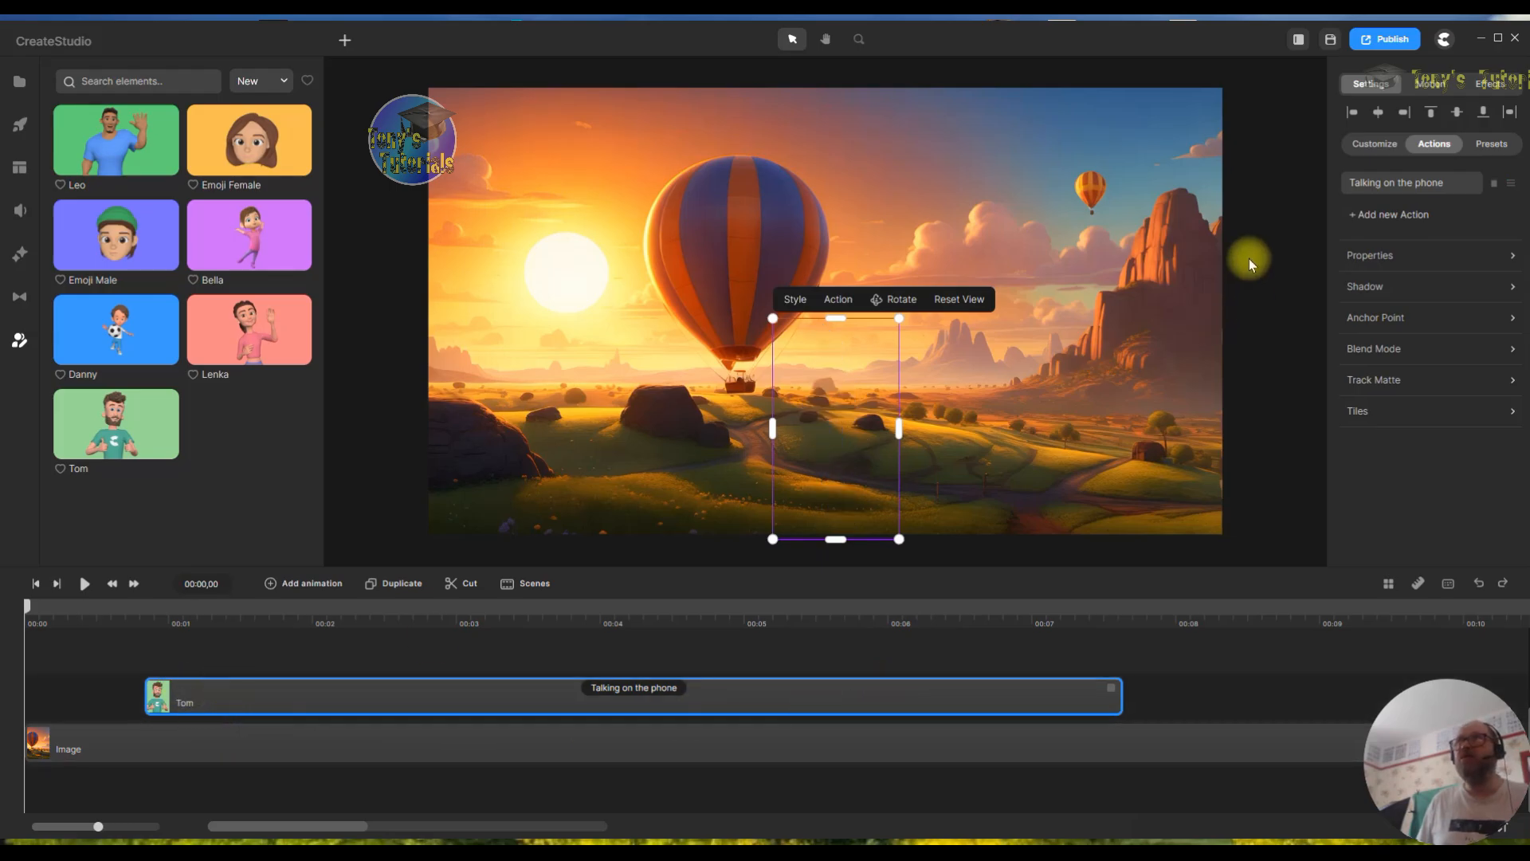
# - Apply the Right position entrance motion to Tom's clip and scrub through it to check the slide-in
pyautogui.click(1445, 84)
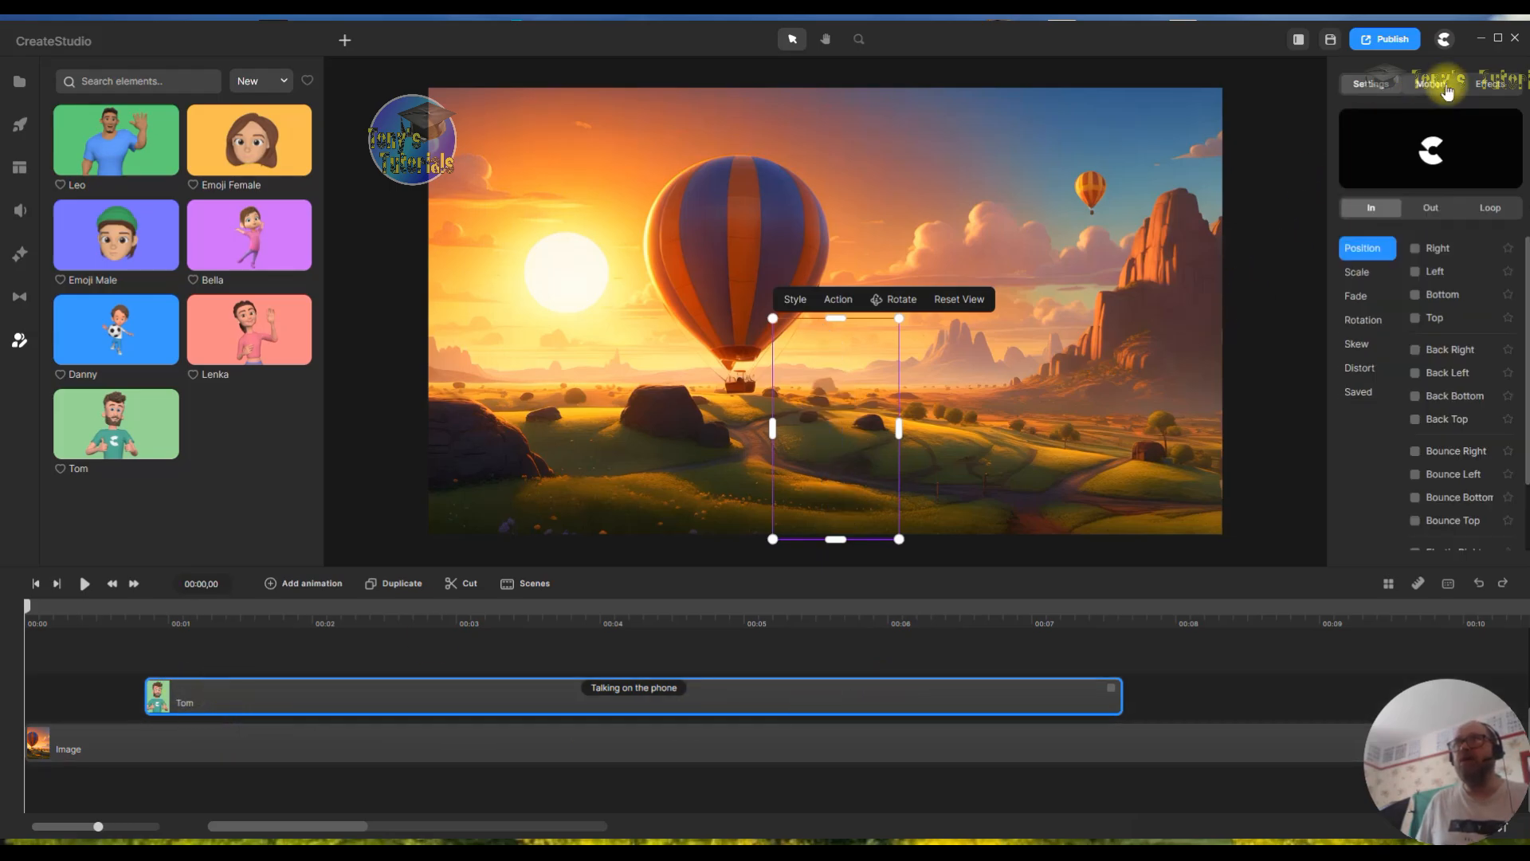
pyautogui.click(1415, 248)
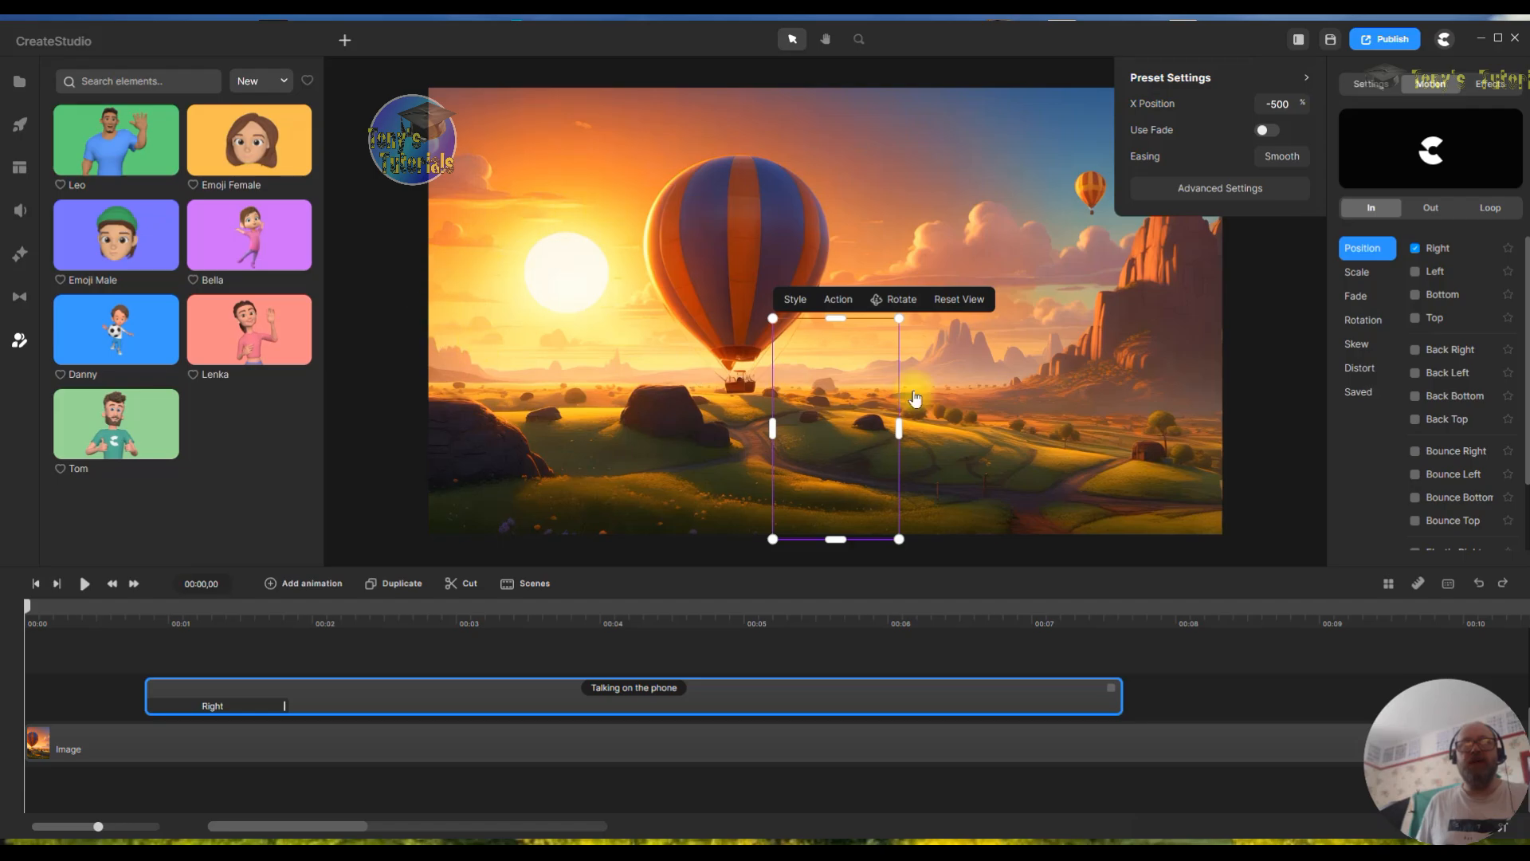
pyautogui.click(142, 620)
pyautogui.click(144, 618)
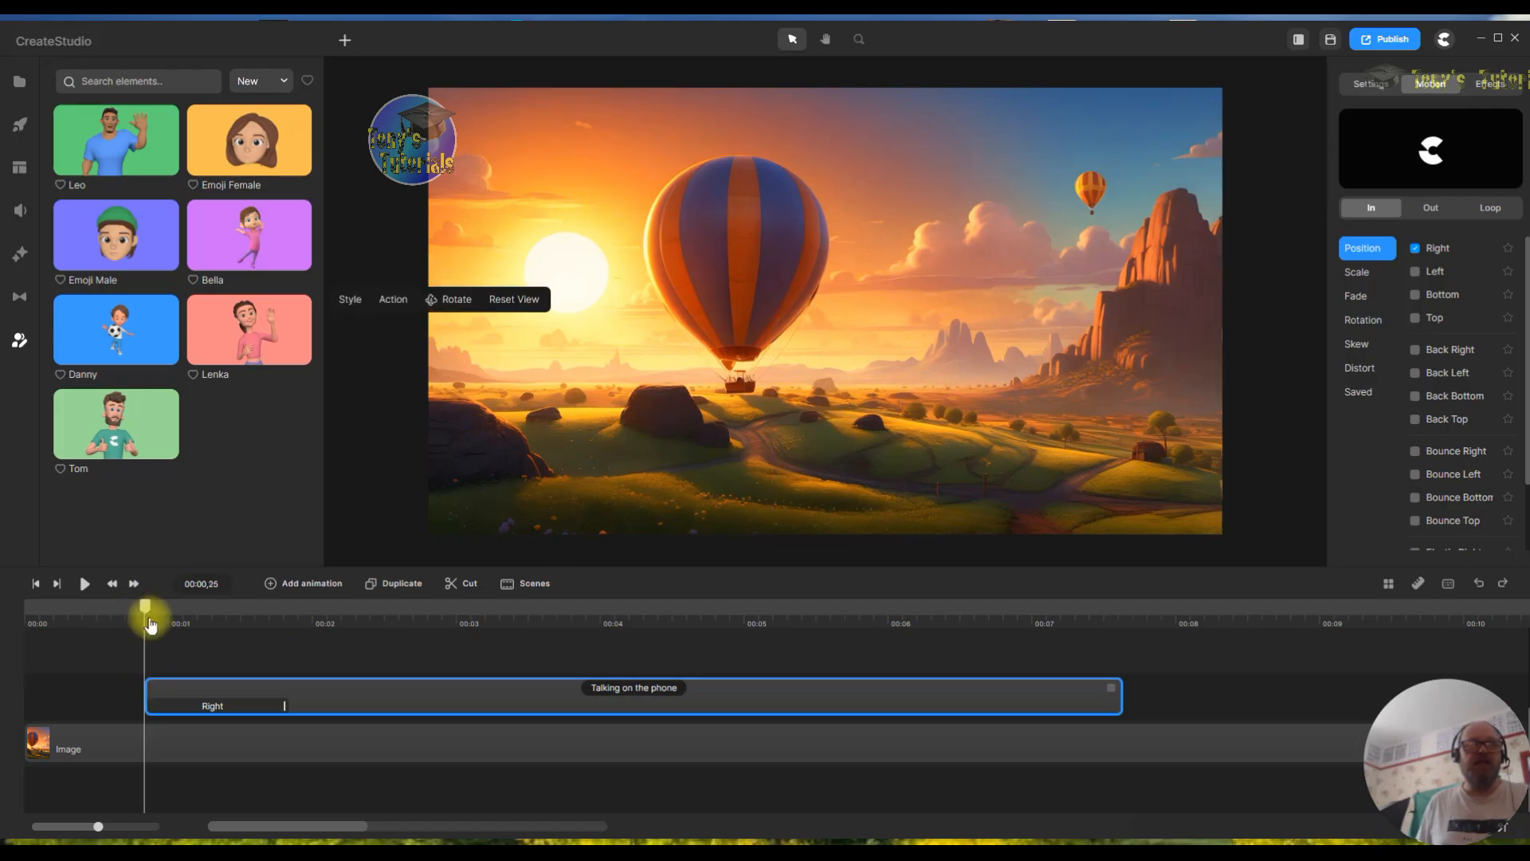
pyautogui.moveTo(151, 621); pyautogui.dragTo(276, 650)
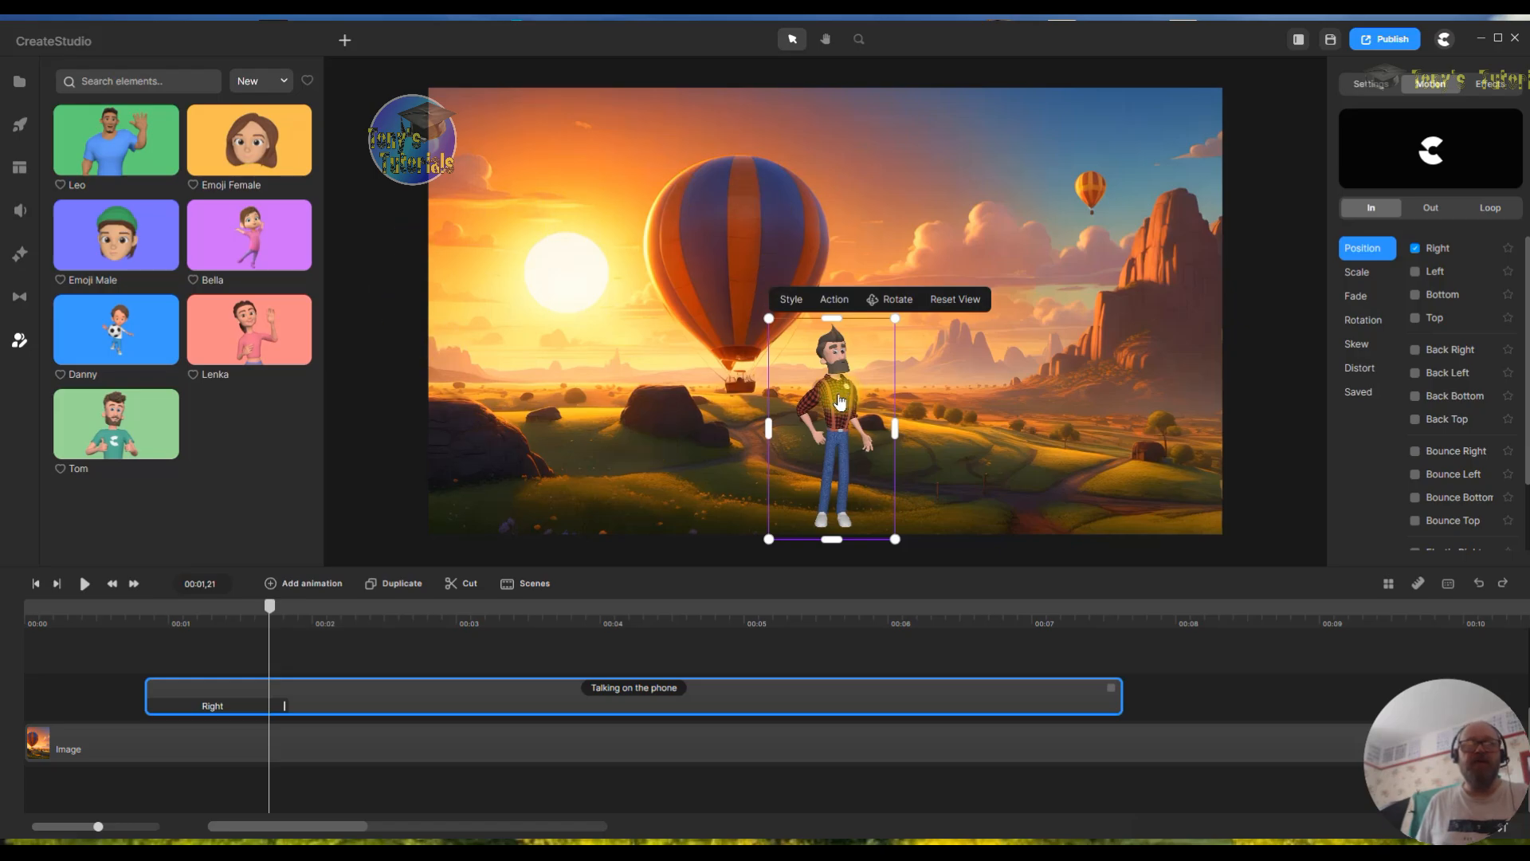
# - Apply the Left position entrance motion to the background image and play the scene from the start
pyautogui.click(123, 755)
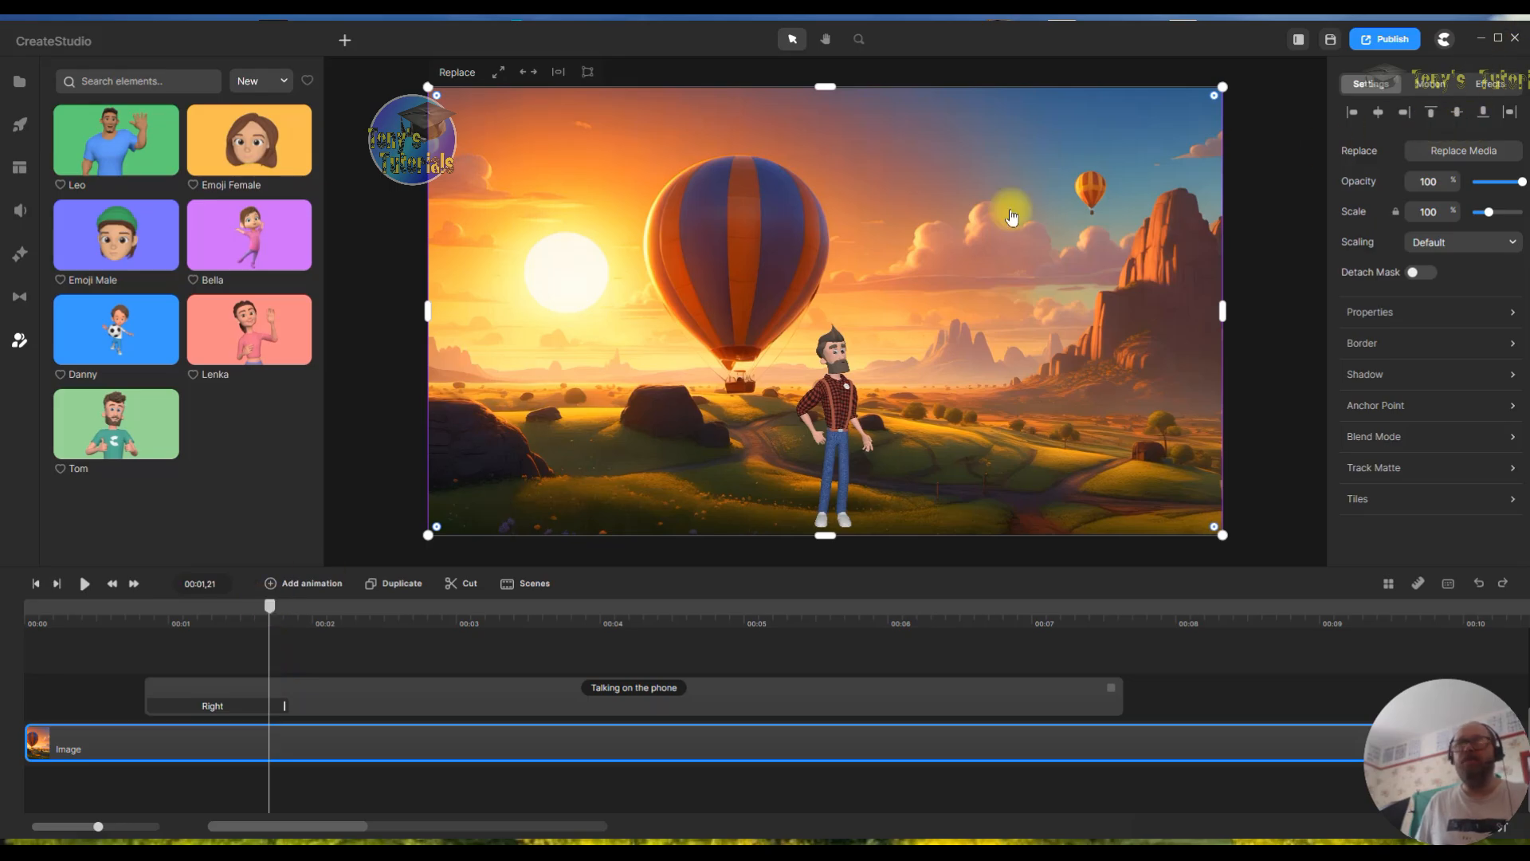
pyautogui.click(1431, 84)
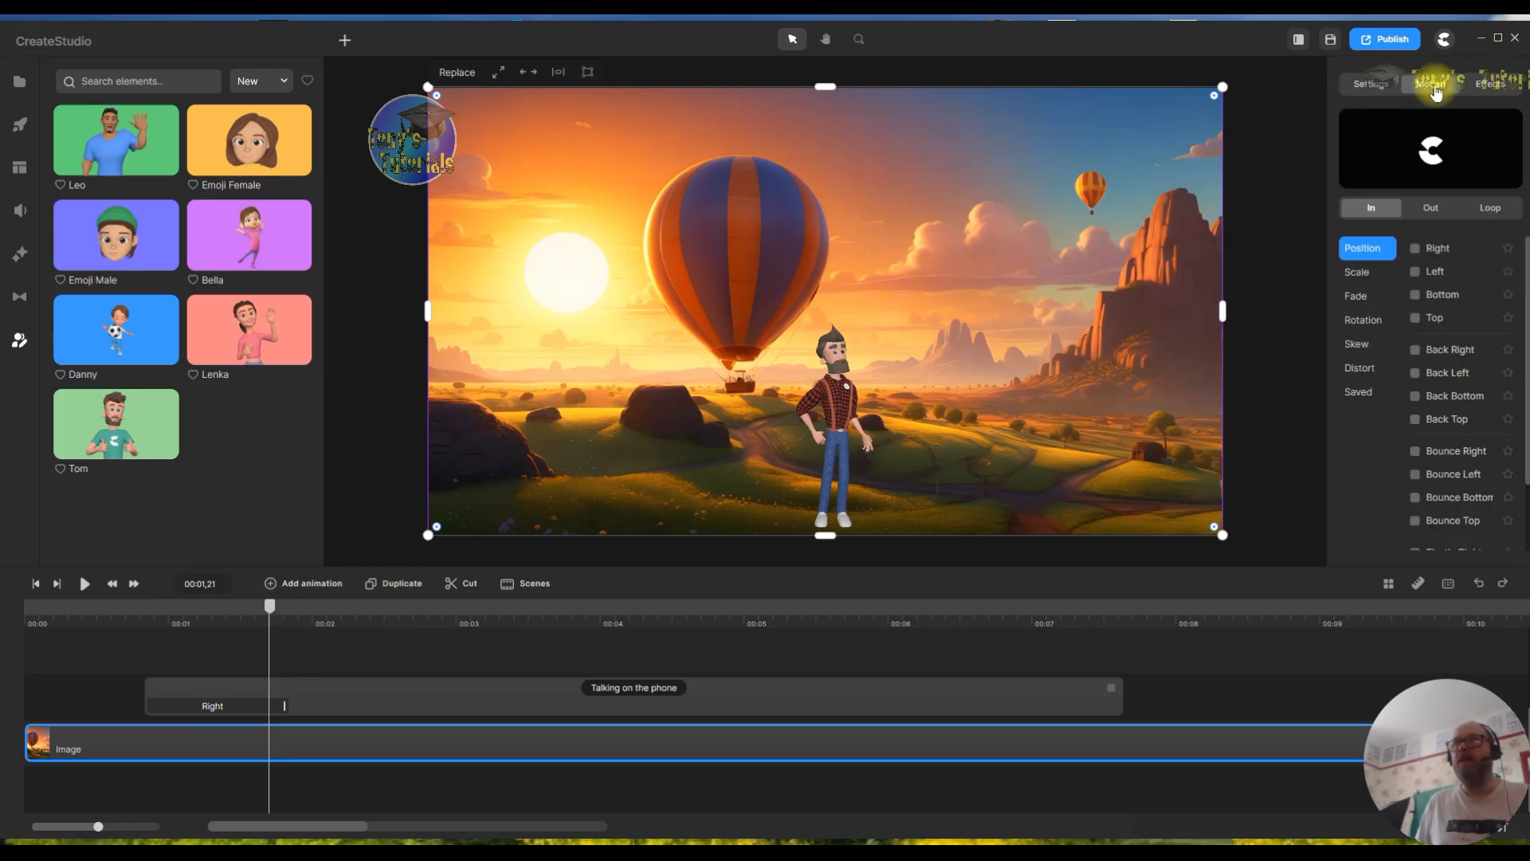
pyautogui.click(1416, 272)
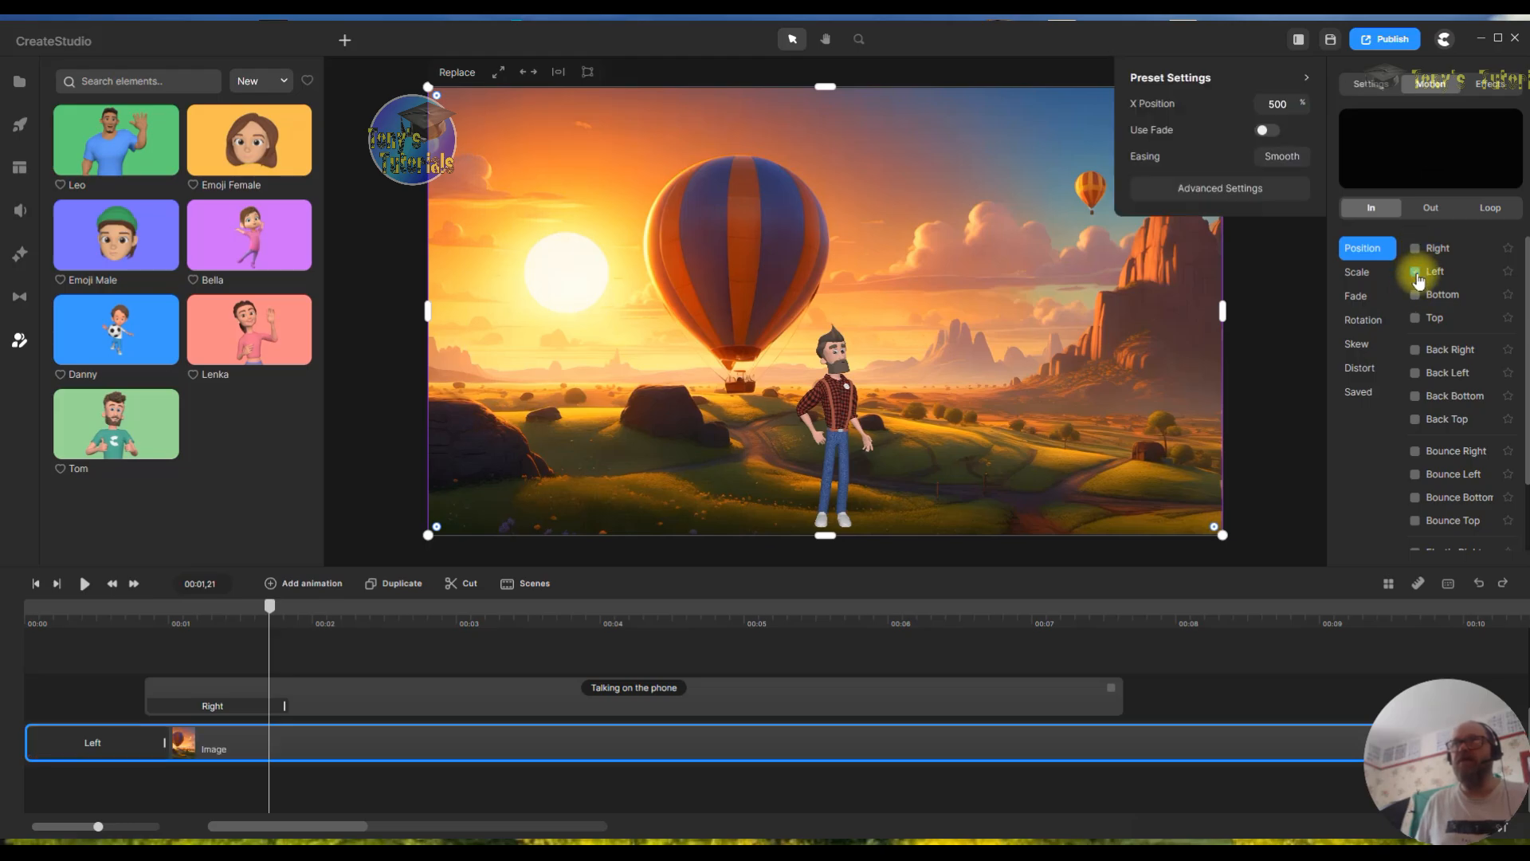
pyautogui.moveTo(271, 607); pyautogui.dragTo(20, 615)
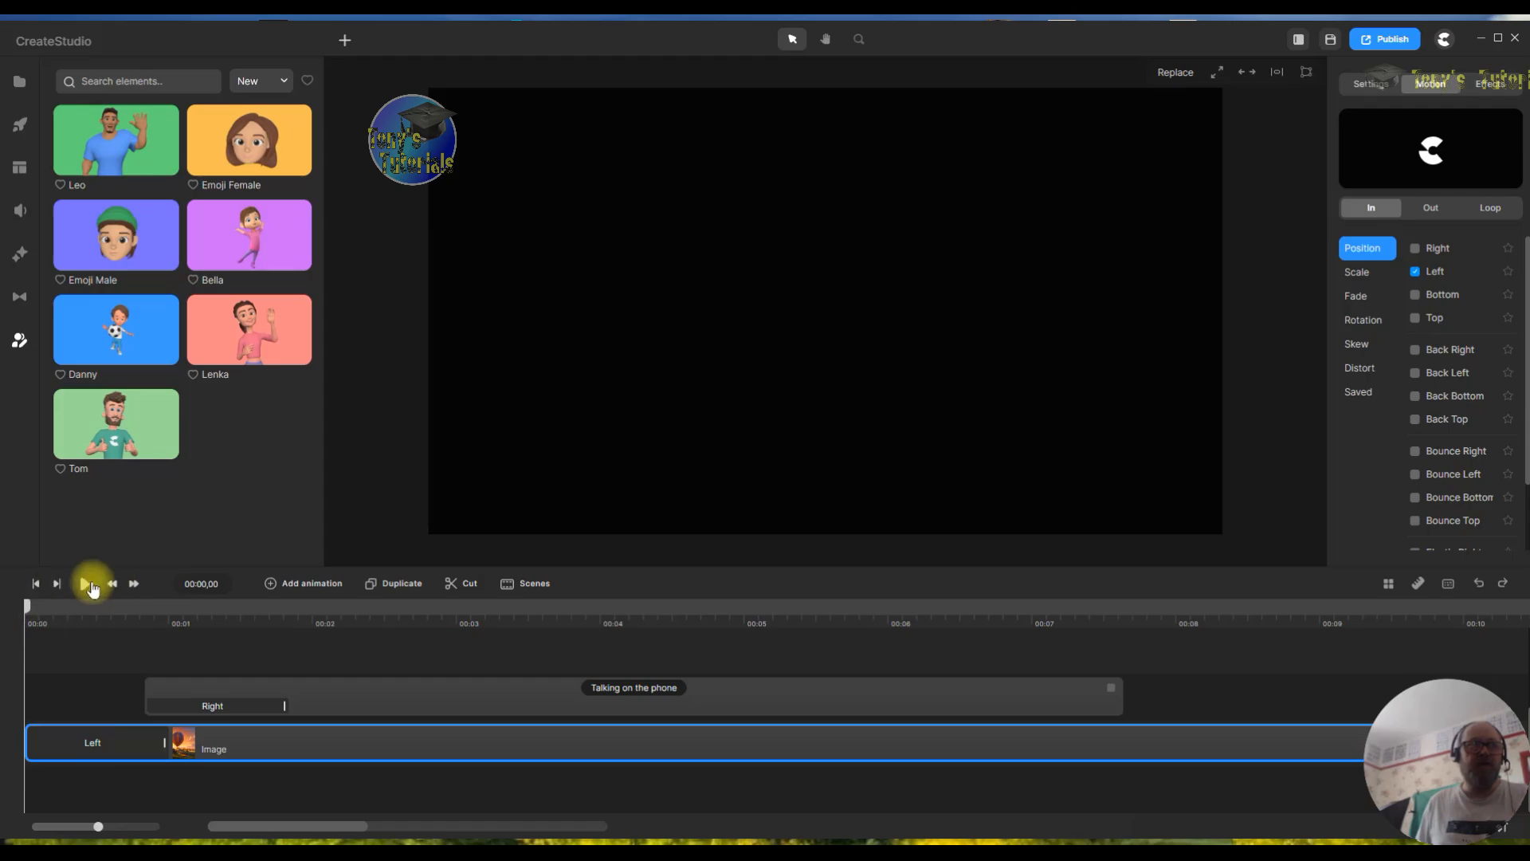
pyautogui.click(85, 584)
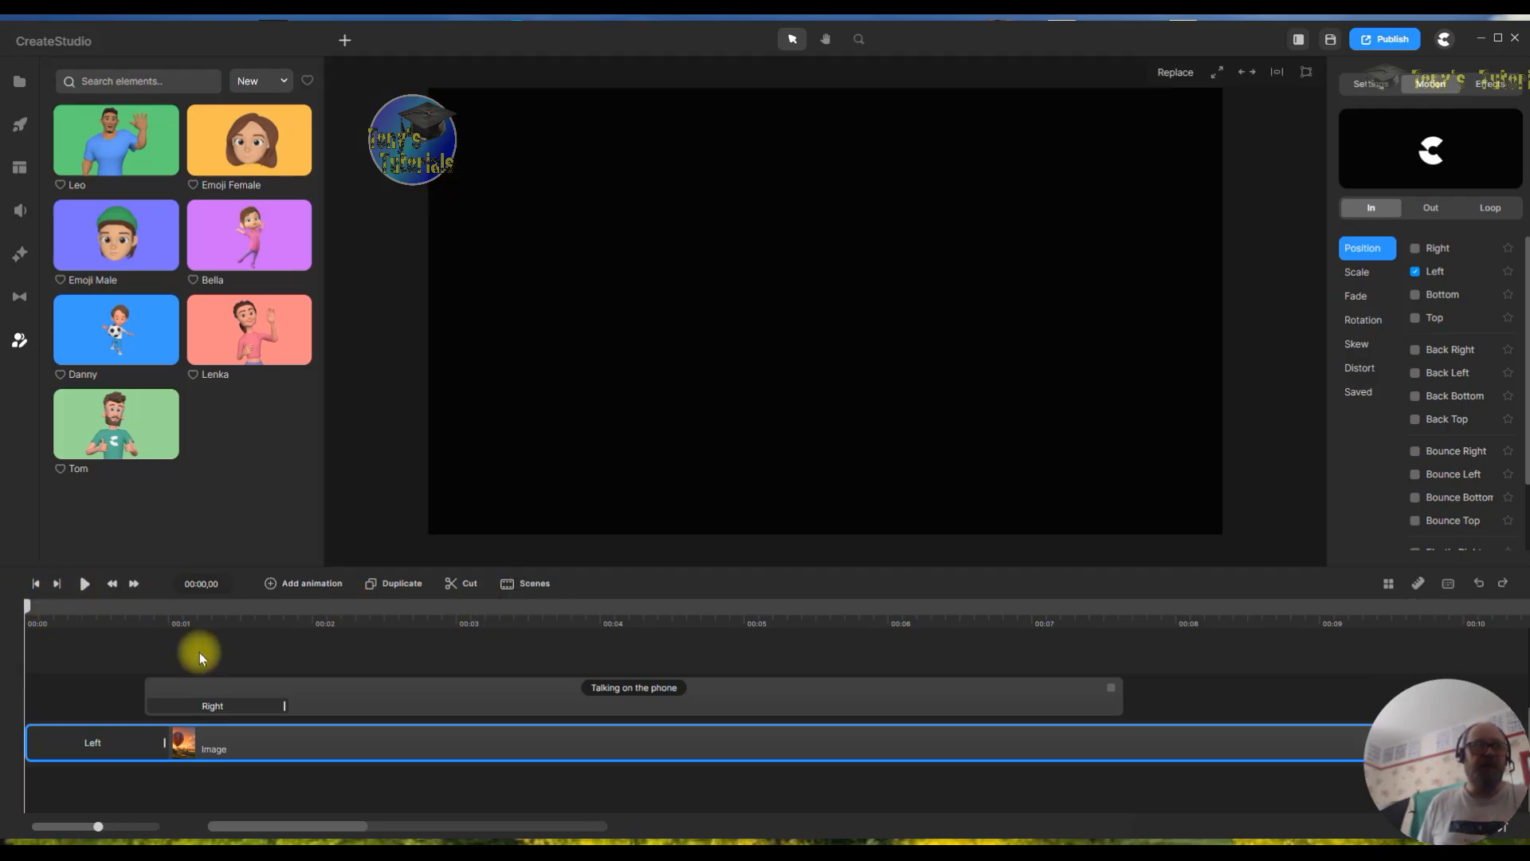
# - Add a Linear-eased animation to the background at 00:01,27 and move its second keyframe to about 00:04,29
pyautogui.click(197, 622)
pyautogui.moveTo(197, 622); pyautogui.dragTo(296, 632)
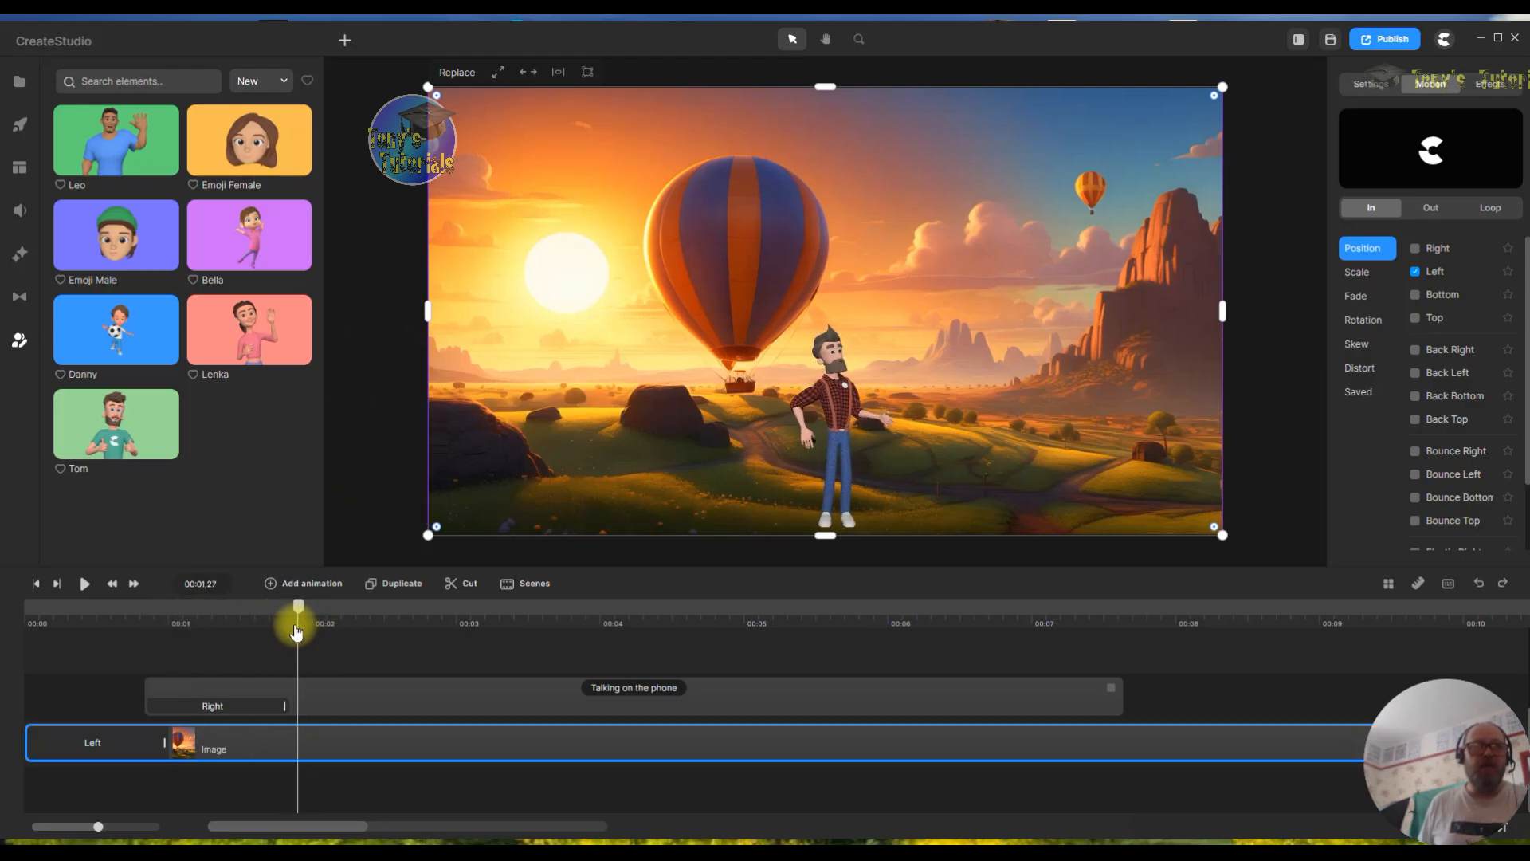
pyautogui.click(273, 585)
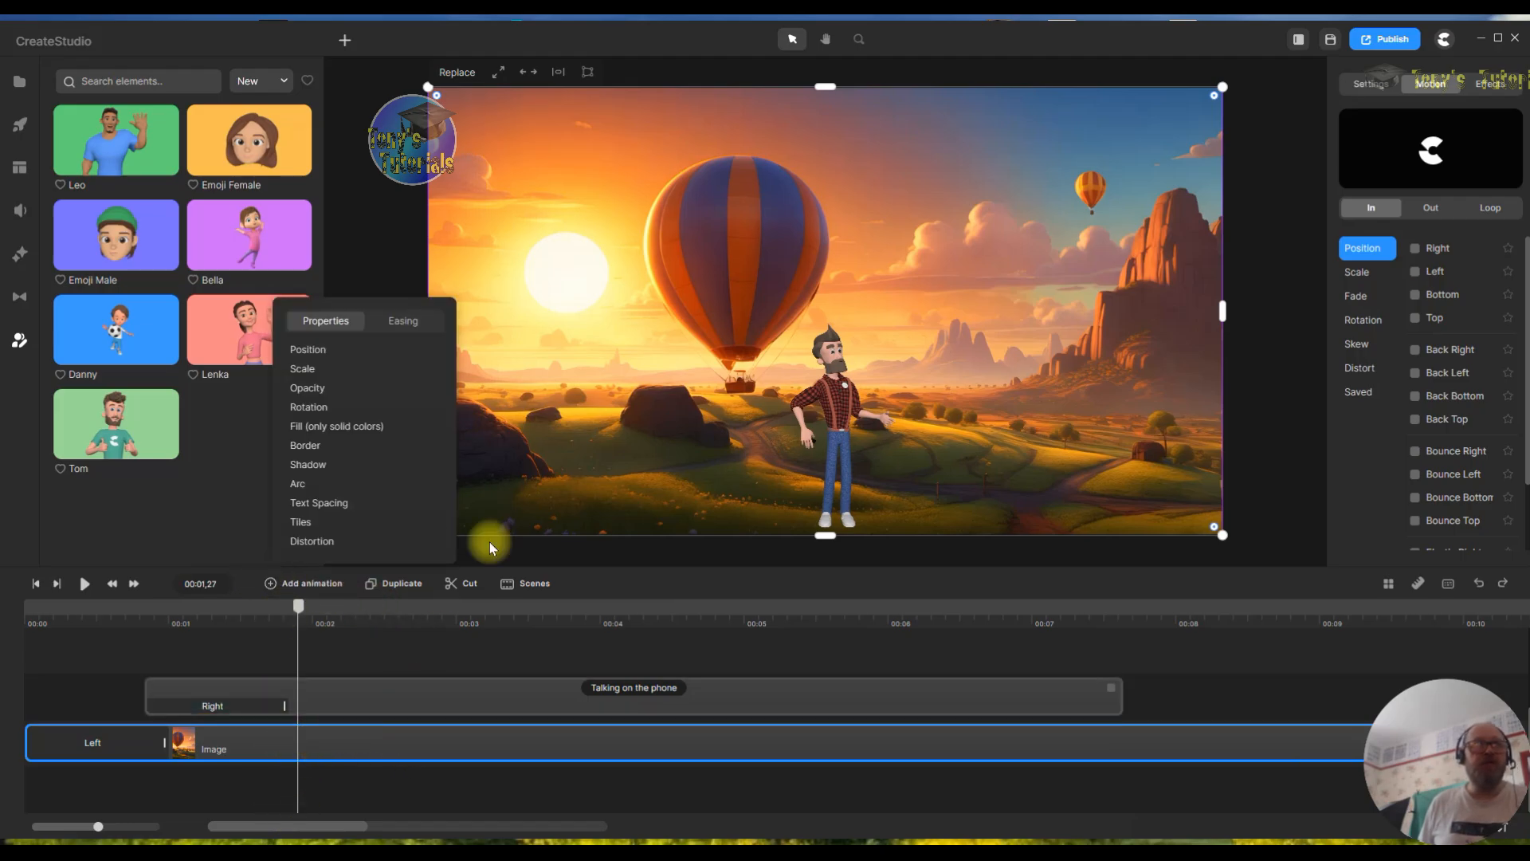
pyautogui.click(408, 319)
pyautogui.click(309, 431)
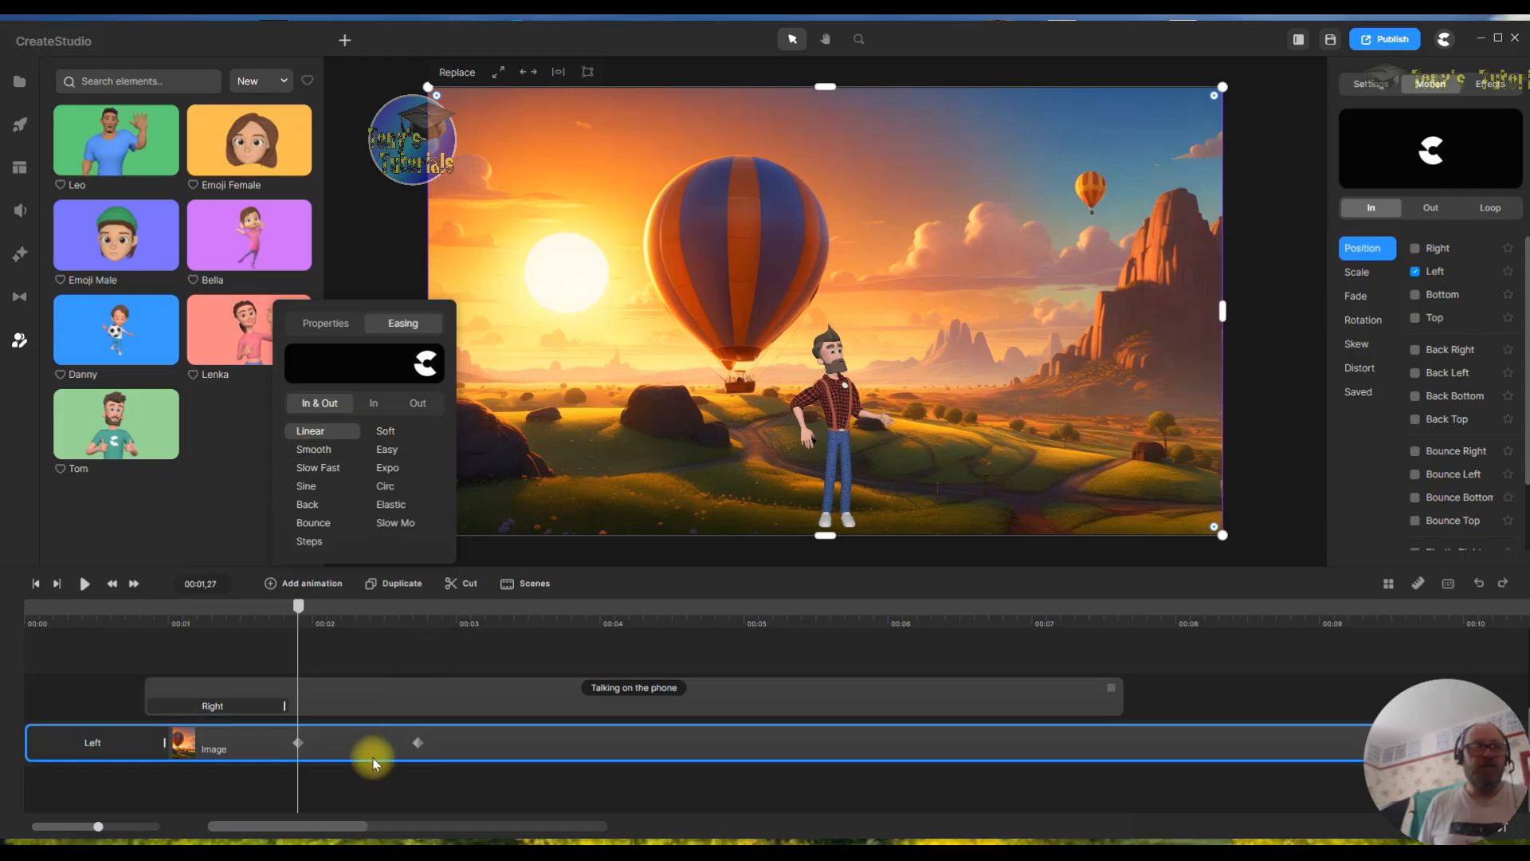
pyautogui.click(295, 743)
pyautogui.click(701, 424)
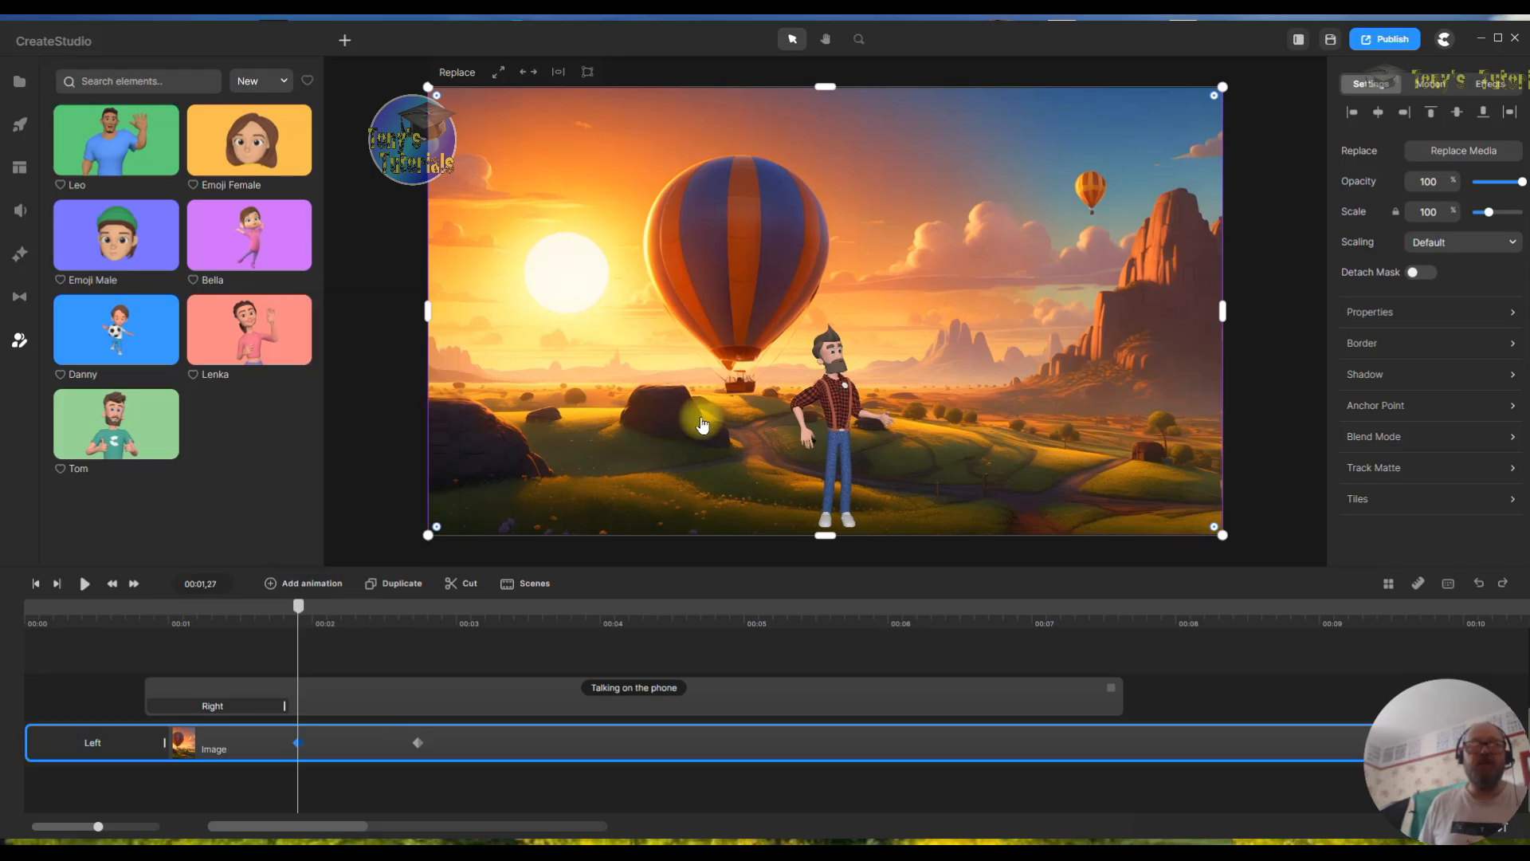
pyautogui.moveTo(420, 746); pyautogui.dragTo(741, 763)
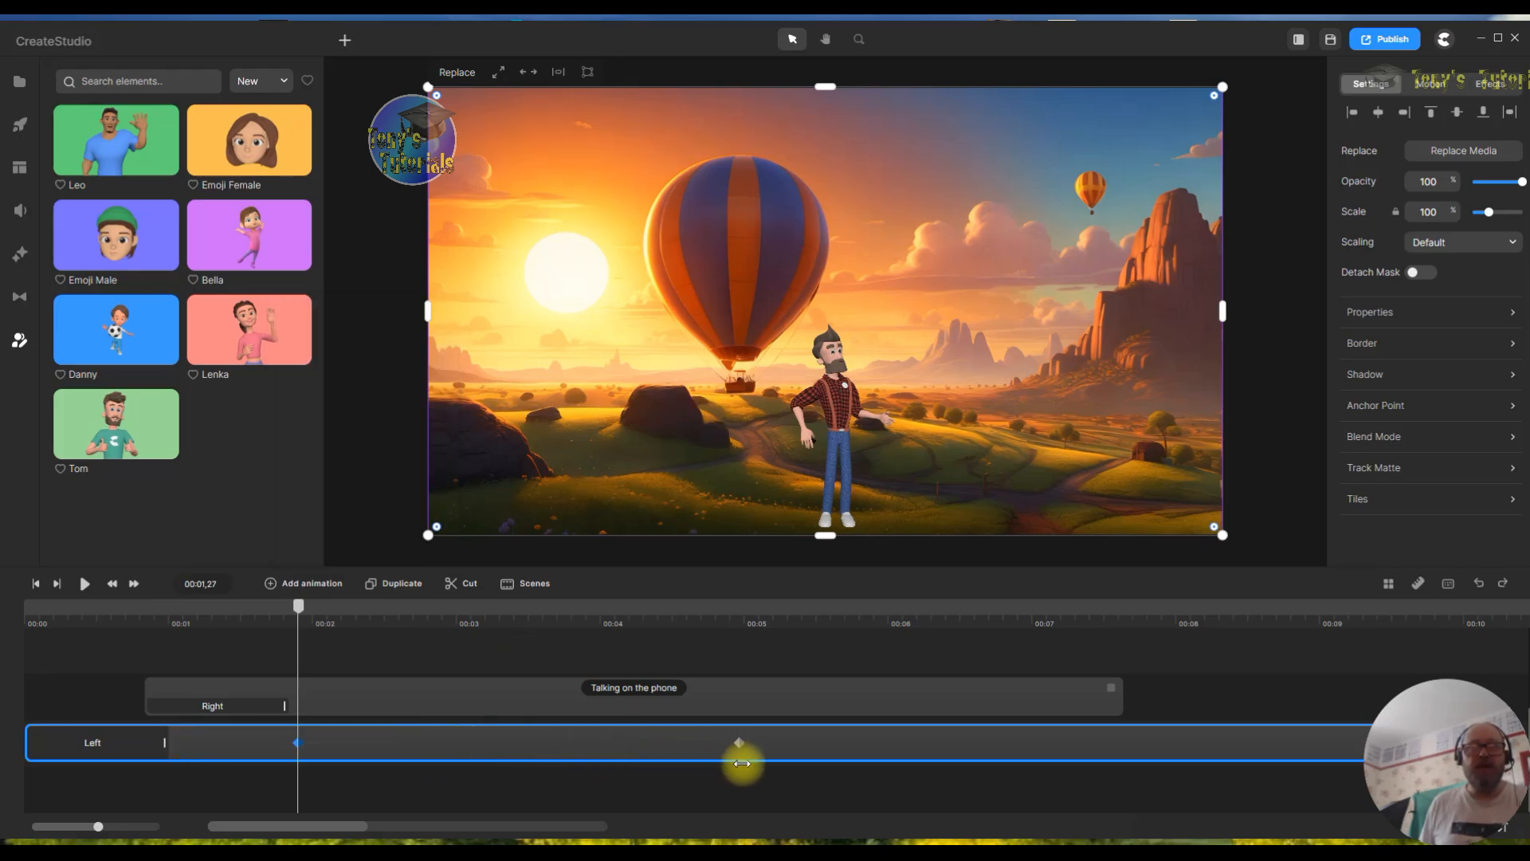
# - Set the background image's scale to 200% at the second keyframe
pyautogui.click(740, 761)
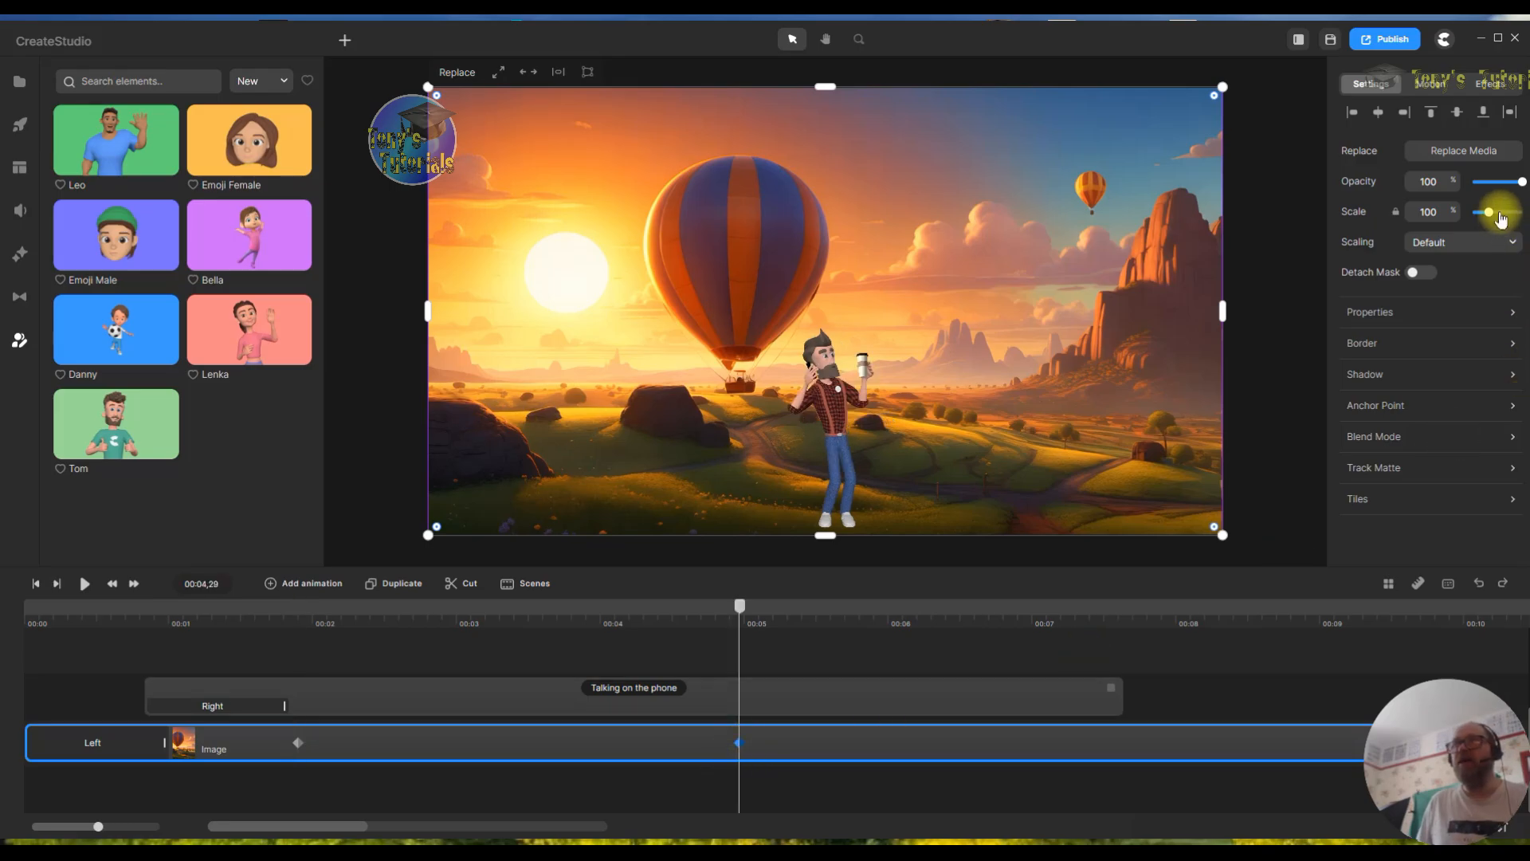
pyautogui.moveTo(1492, 211); pyautogui.dragTo(1510, 212)
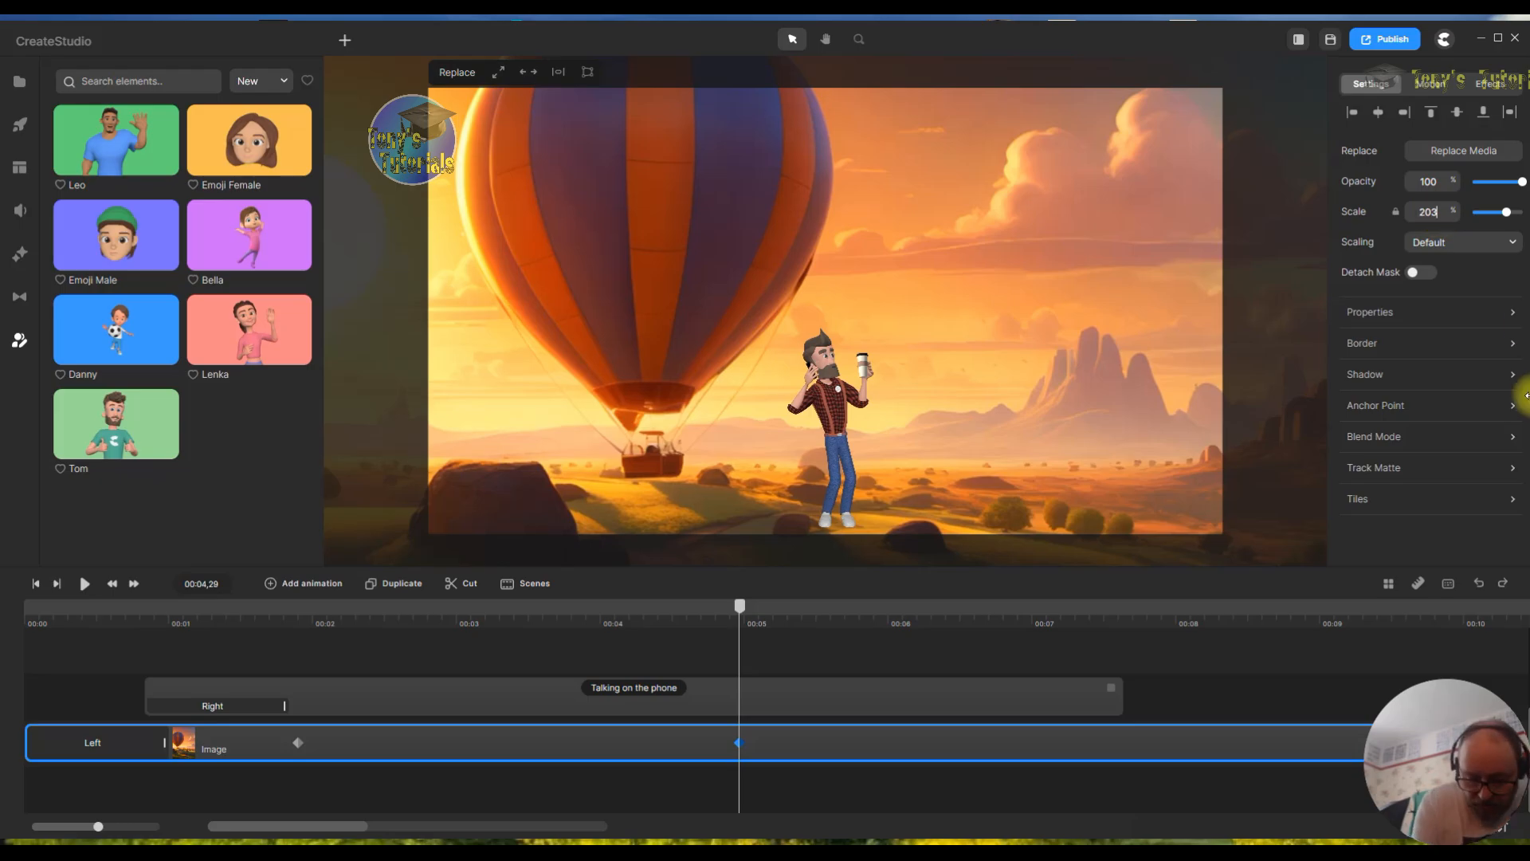
pyautogui.press('BackSpace')
pyautogui.write('0')
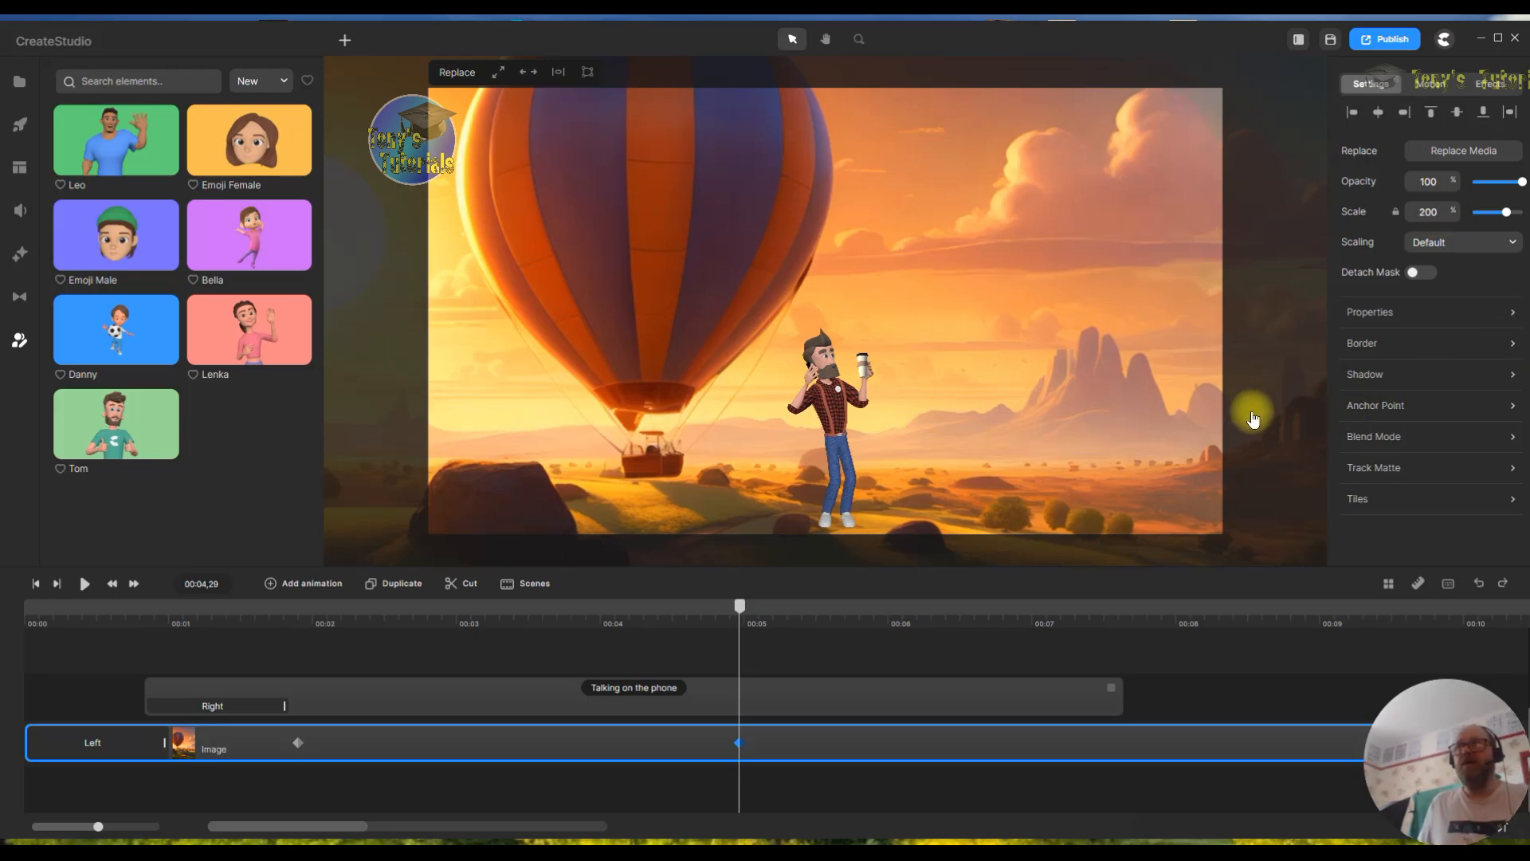
pyautogui.press('Return')
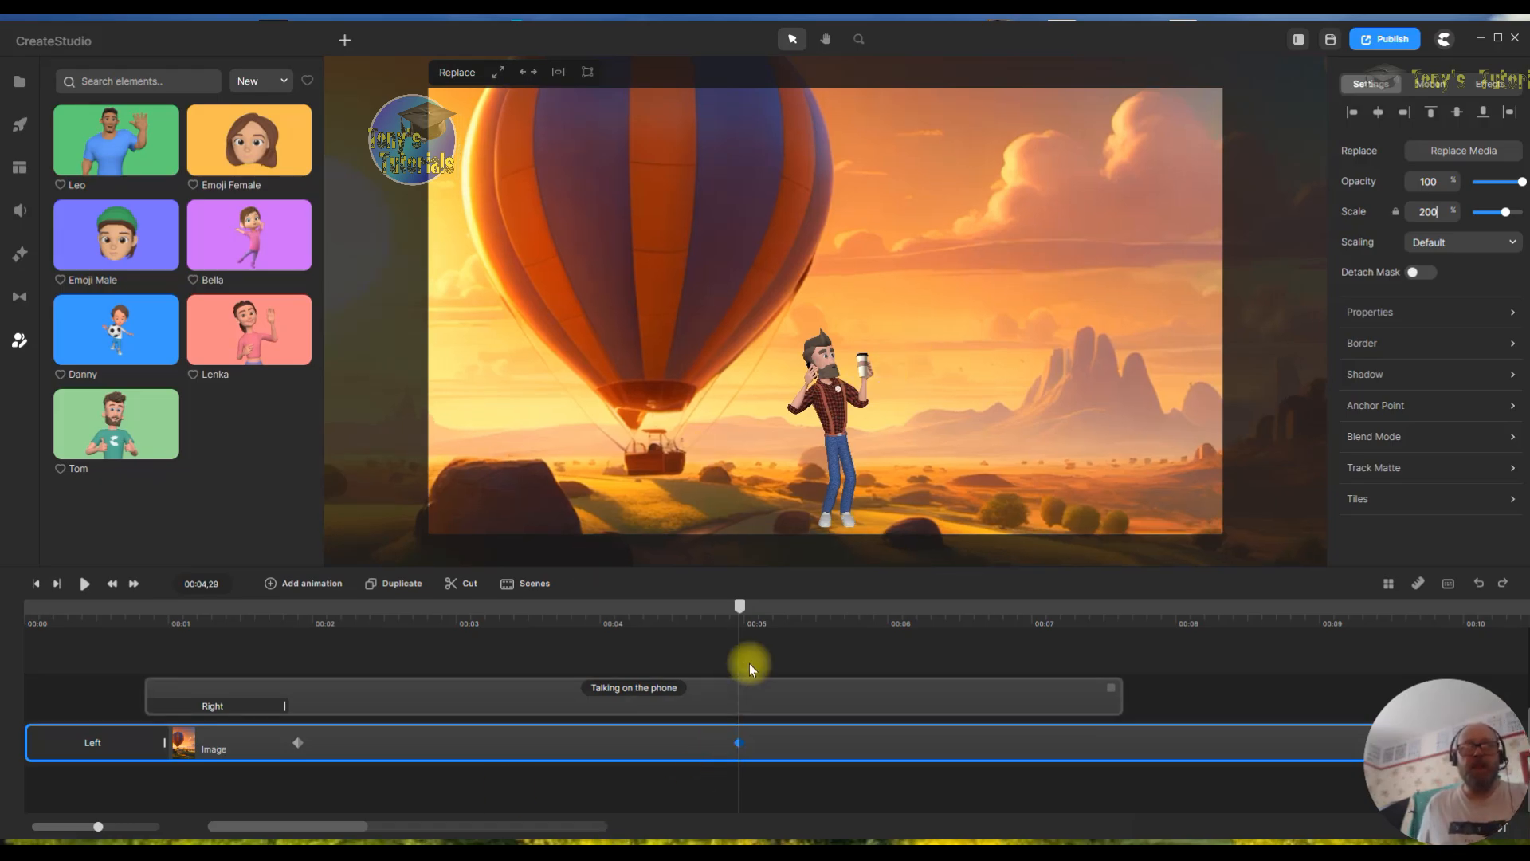
# - Play the scene from the start to check the background zoom, and stop near the end of the character's clip
pyautogui.moveTo(739, 613); pyautogui.dragTo(55, 649)
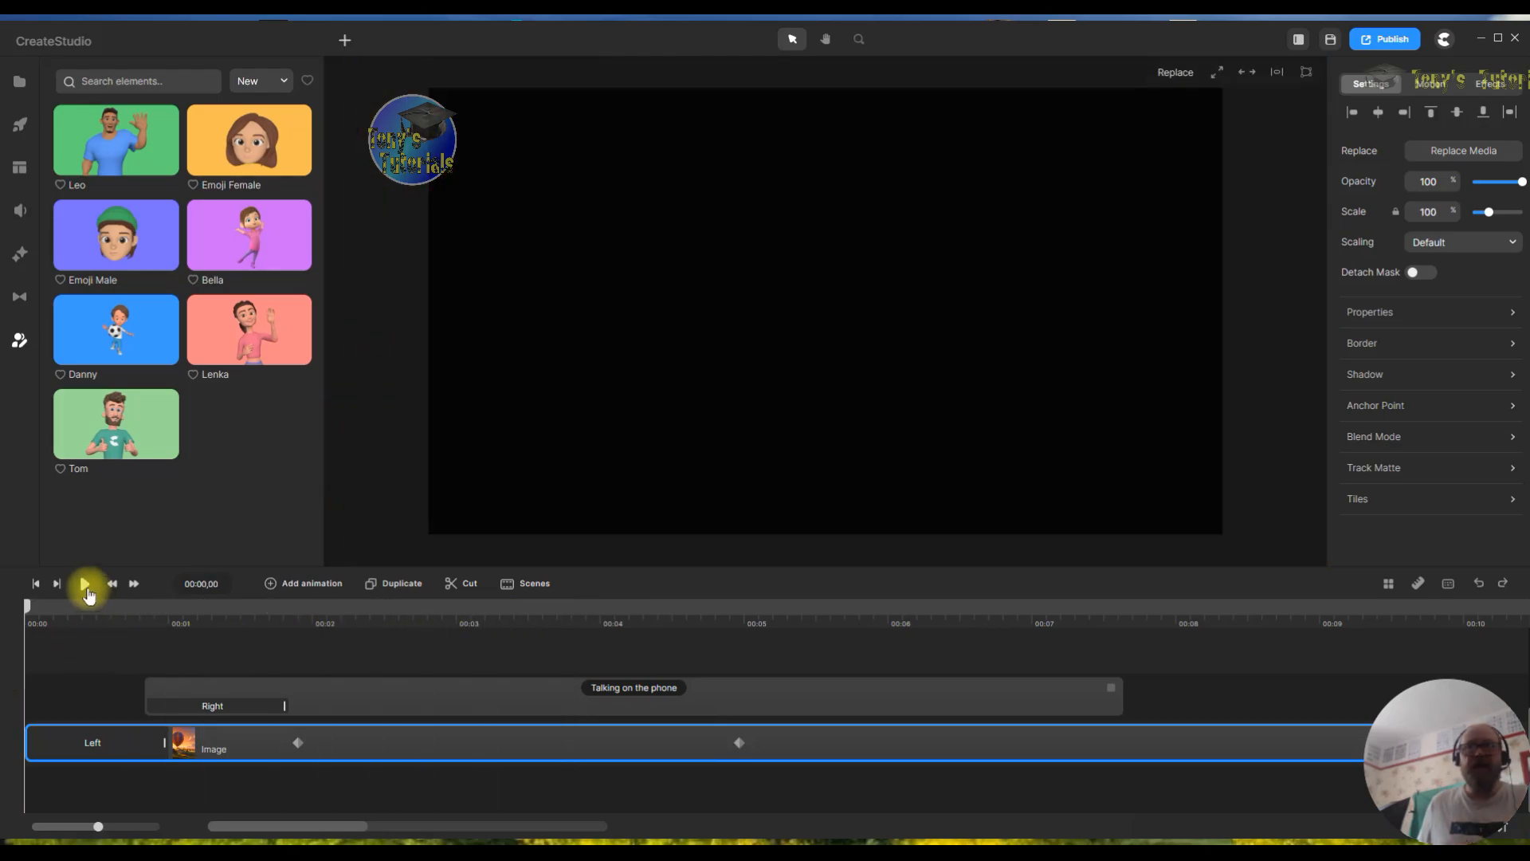
pyautogui.click(86, 587)
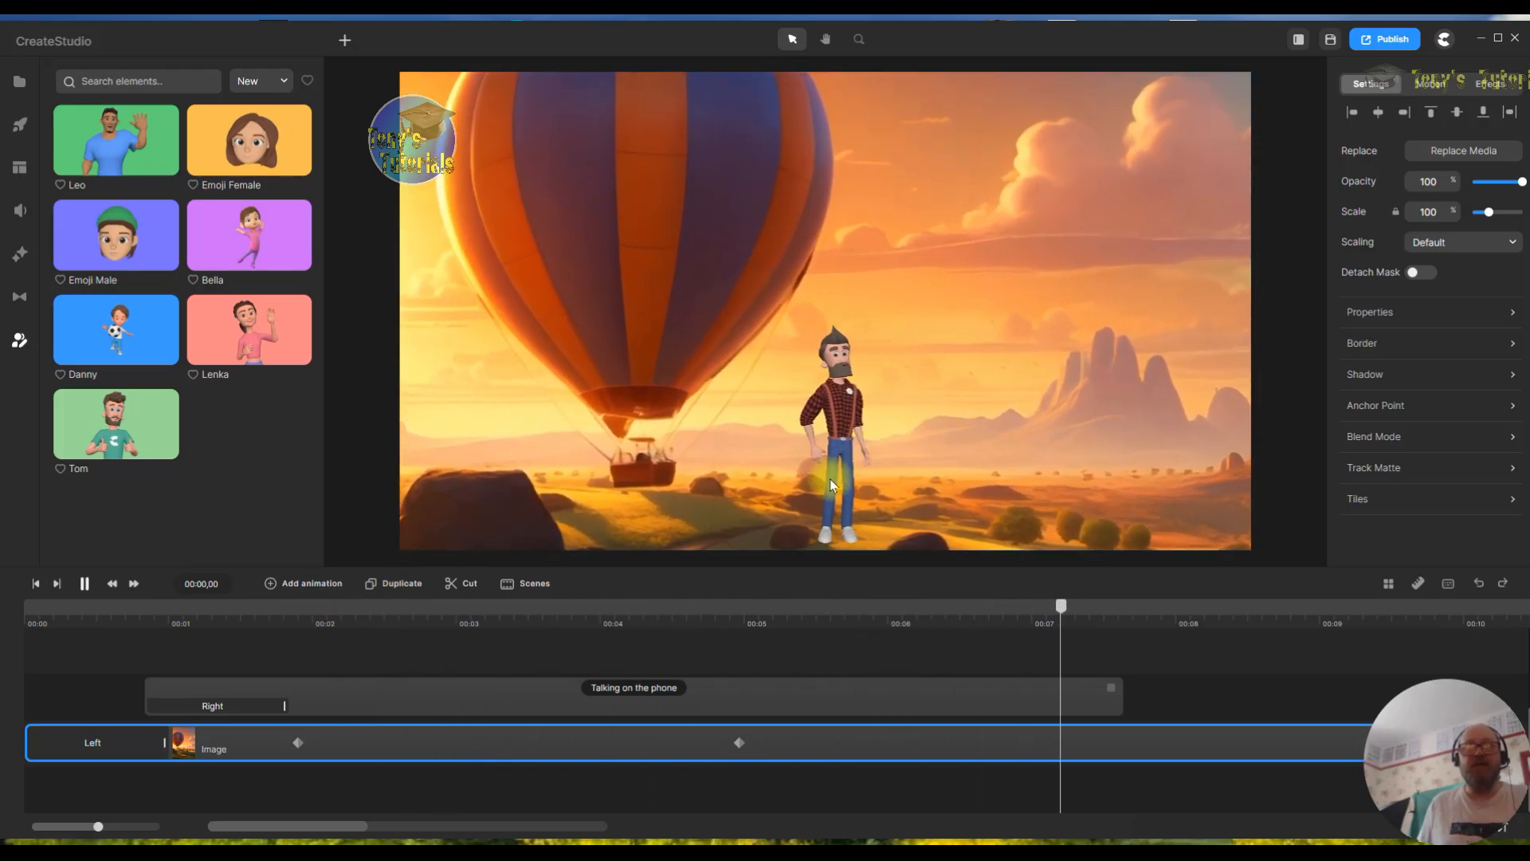
pyautogui.click(841, 403)
# - At 00:03,15, enlarge the phone-talking character and move him nearer the balloon basket, with his feet below the canvas edge
pyautogui.click(451, 704)
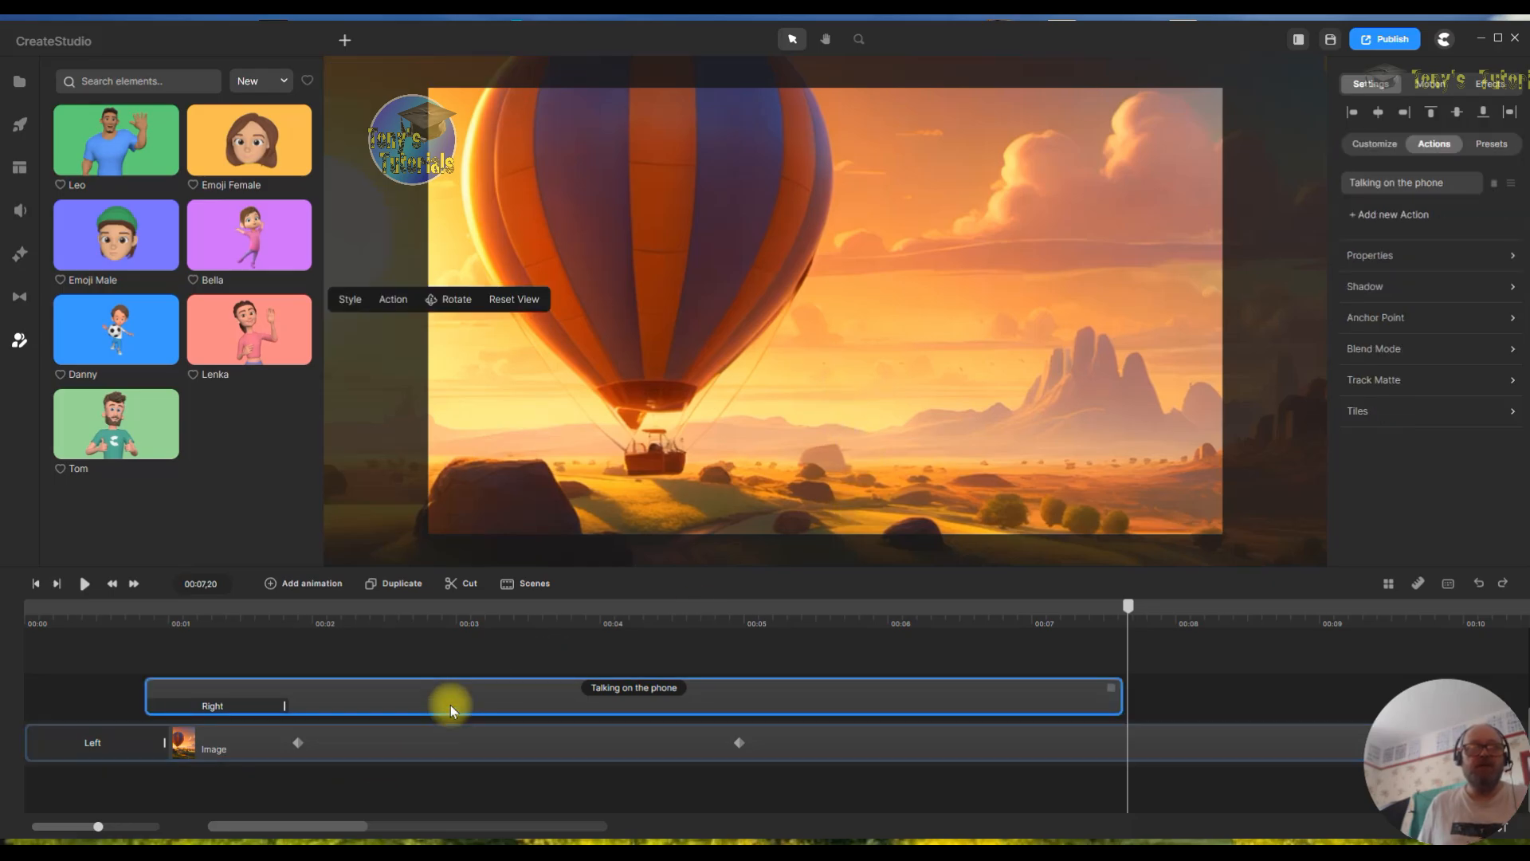
pyautogui.click(530, 617)
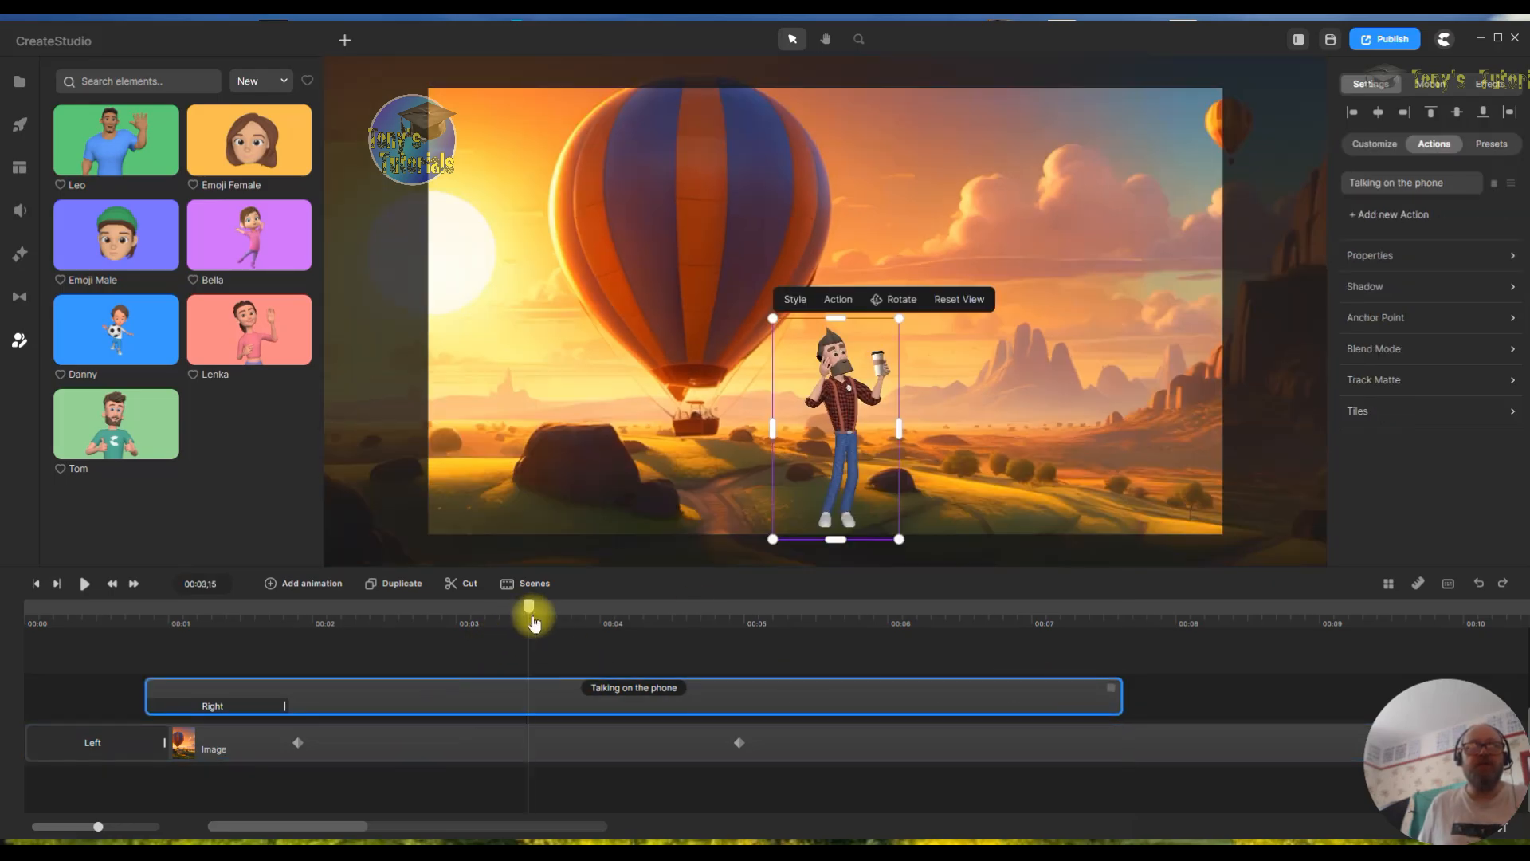
pyautogui.moveTo(812, 413); pyautogui.dragTo(765, 443)
pyautogui.moveTo(750, 446); pyautogui.dragTo(752, 441)
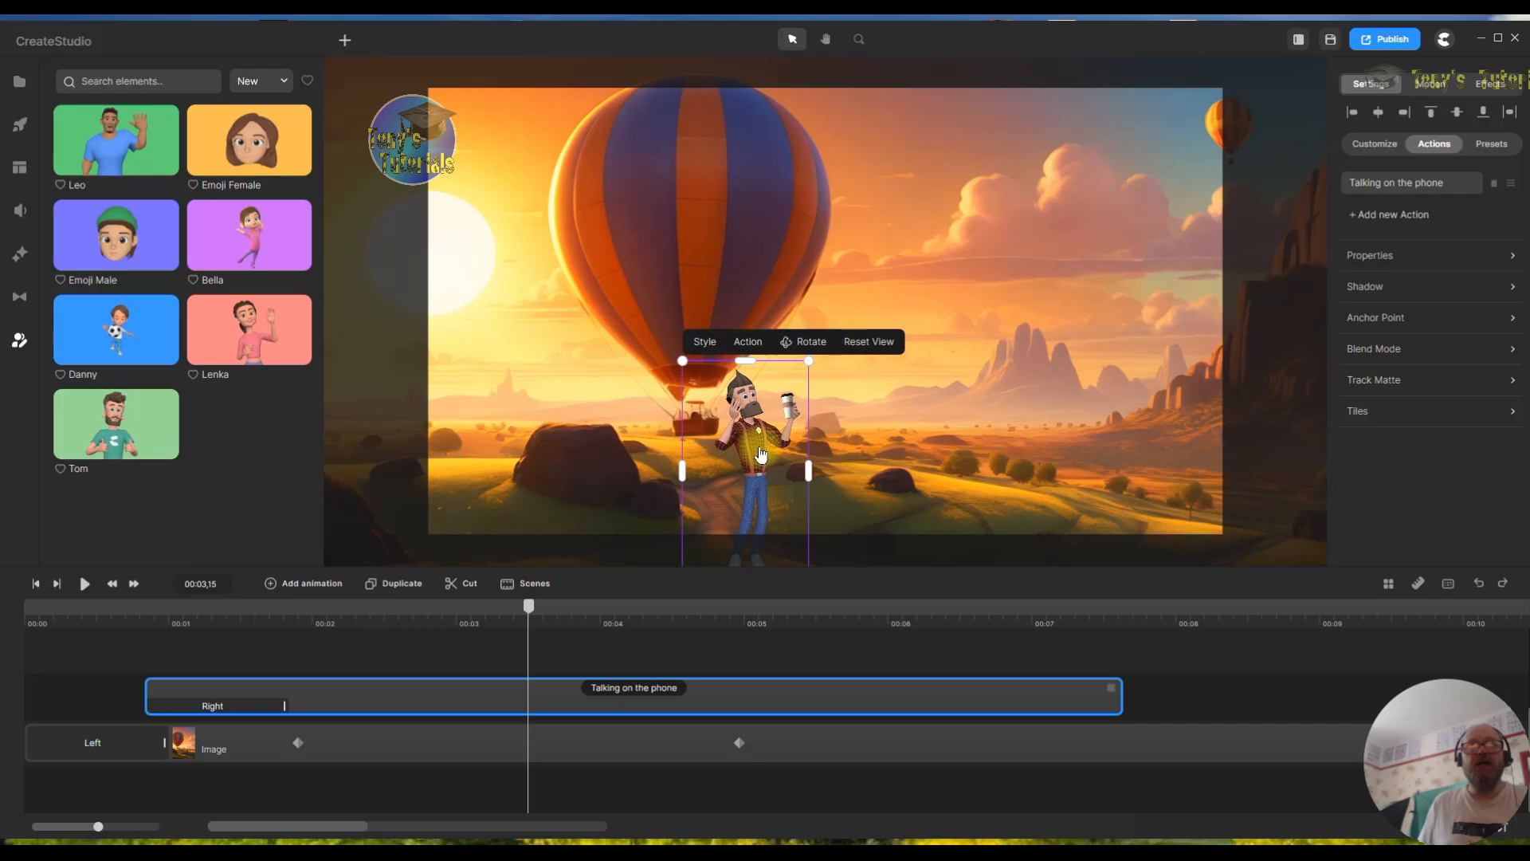
pyautogui.moveTo(803, 363); pyautogui.dragTo(972, 331)
pyautogui.moveTo(785, 393); pyautogui.dragTo(776, 418)
# - Play the scene from the start to check the enlarged character, and stop near the end of the balloon background
pyautogui.moveTo(528, 607); pyautogui.dragTo(37, 621)
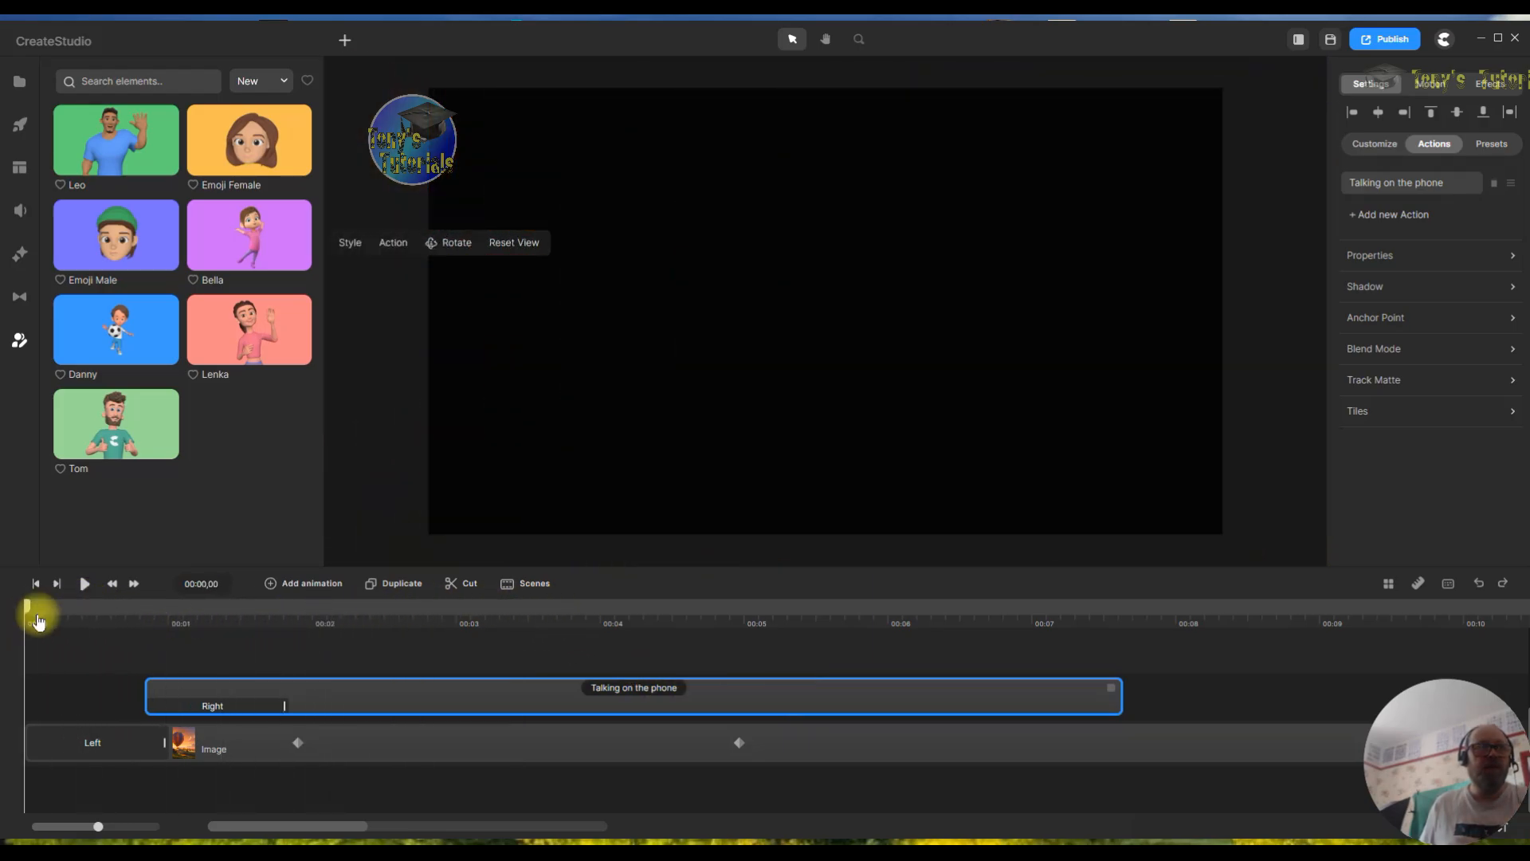
pyautogui.click(85, 583)
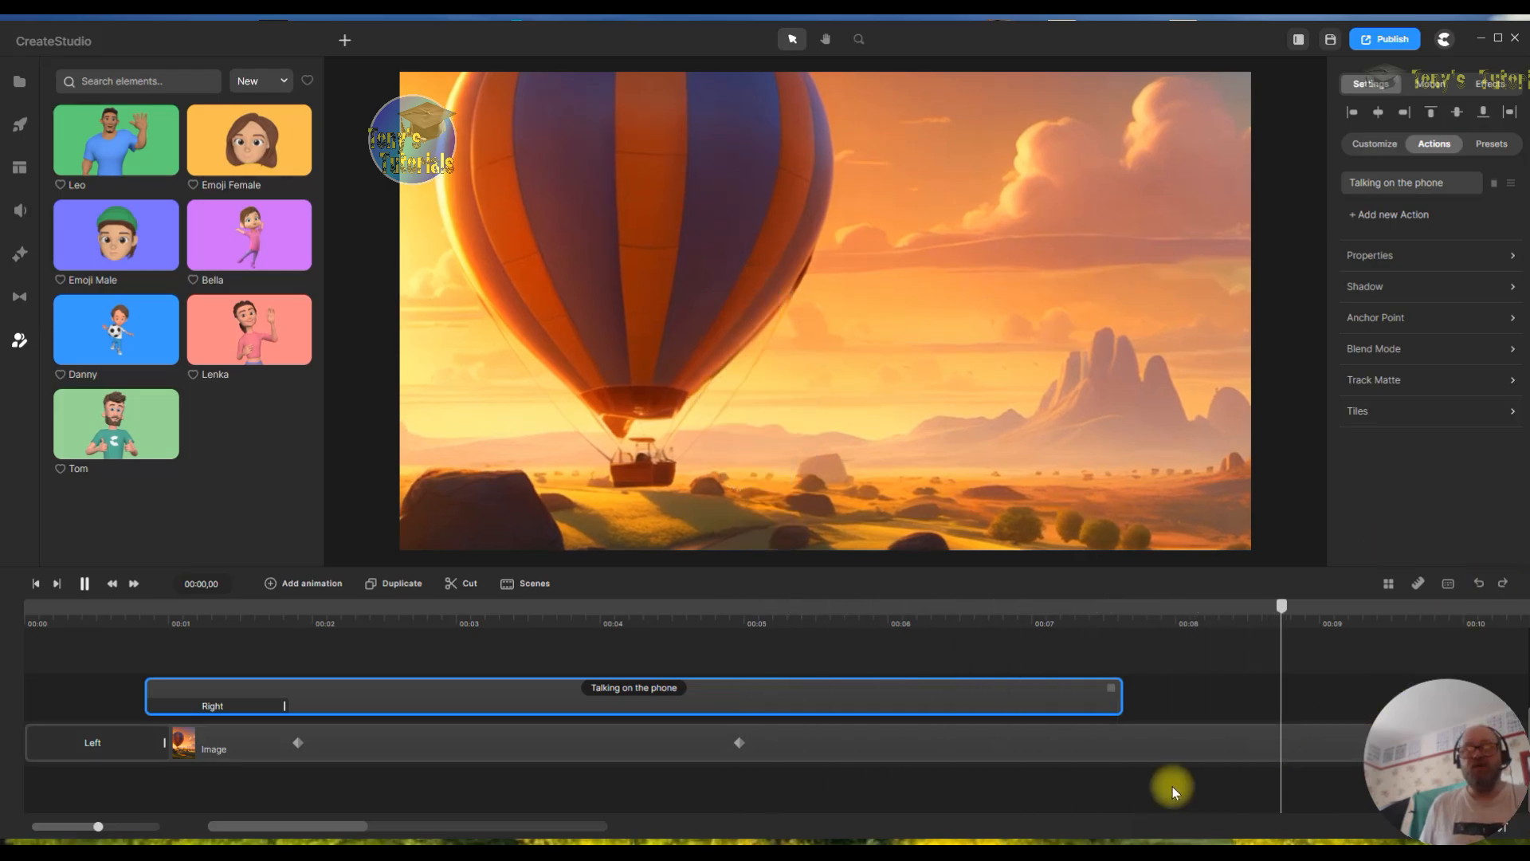
pyautogui.click(1116, 617)
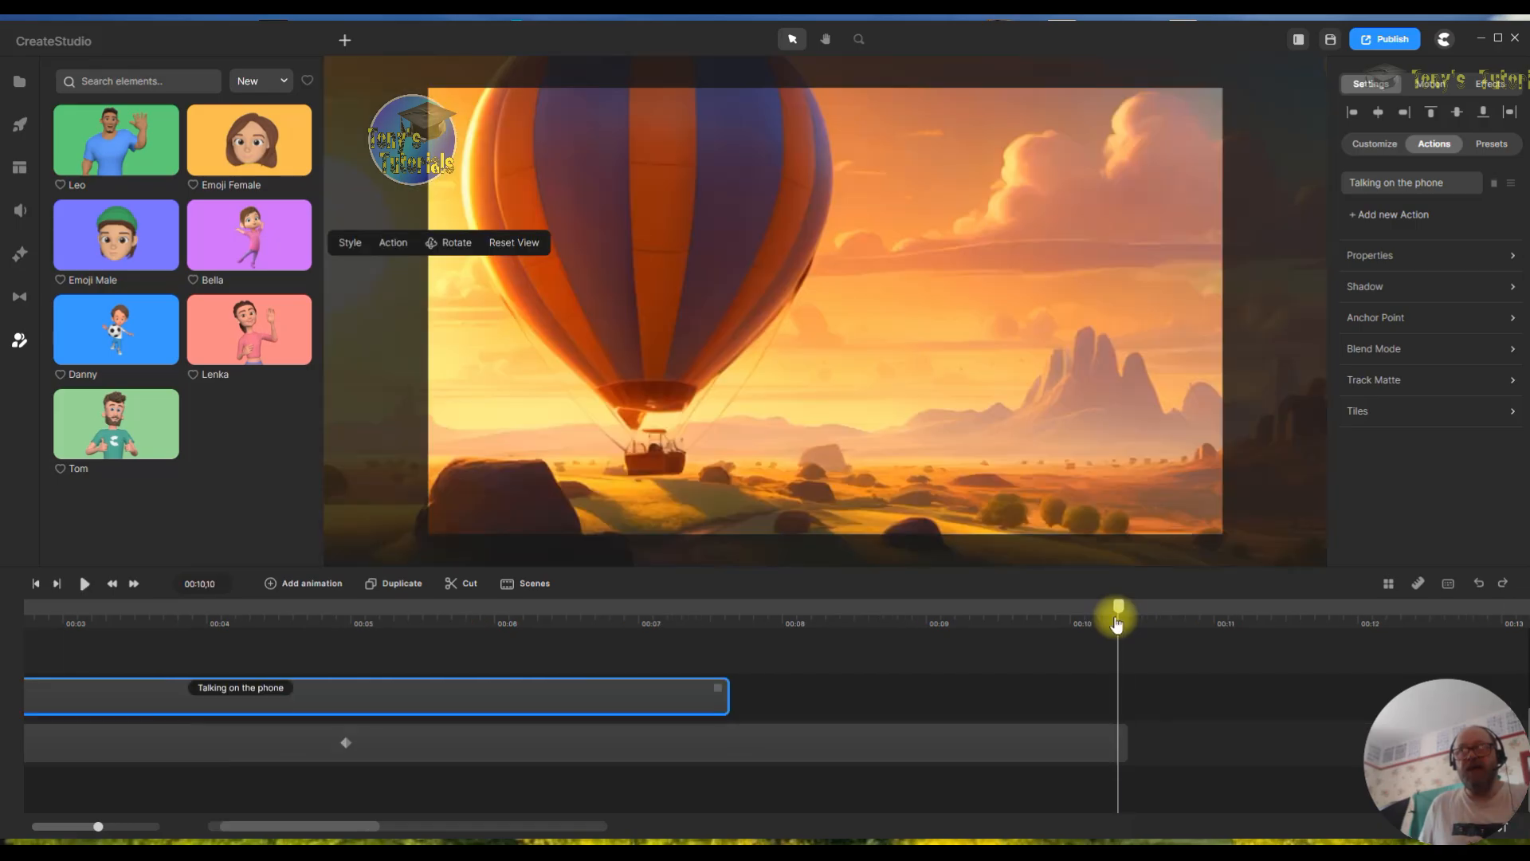
# - Shorten the balloon background clip so it ends just past 00:08, slightly after the Talking on the phone clip
pyautogui.click(1132, 755)
pyautogui.click(1122, 754)
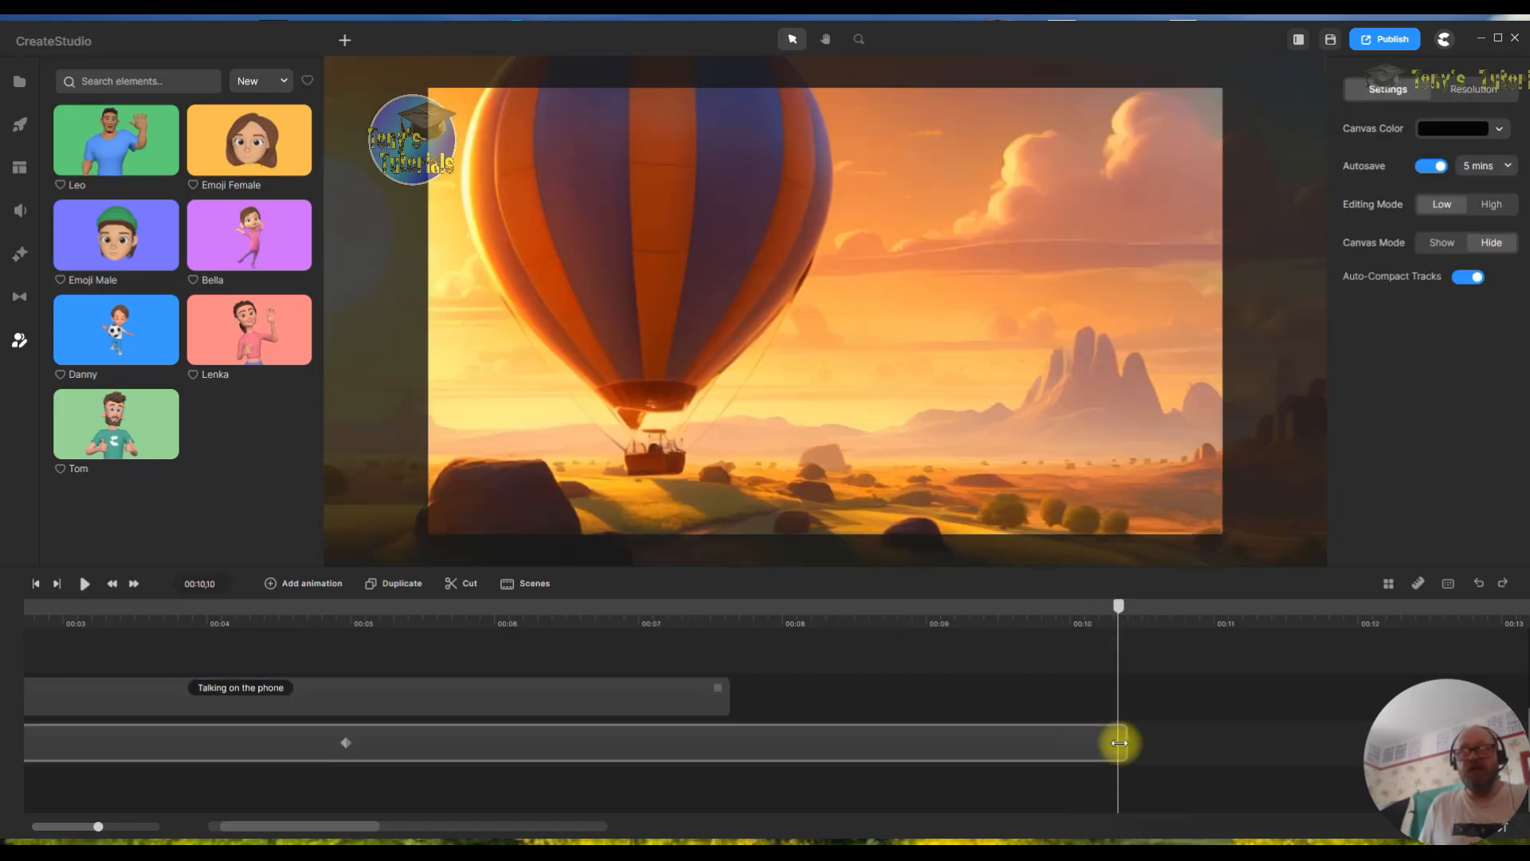
pyautogui.moveTo(1122, 754); pyautogui.dragTo(814, 754)
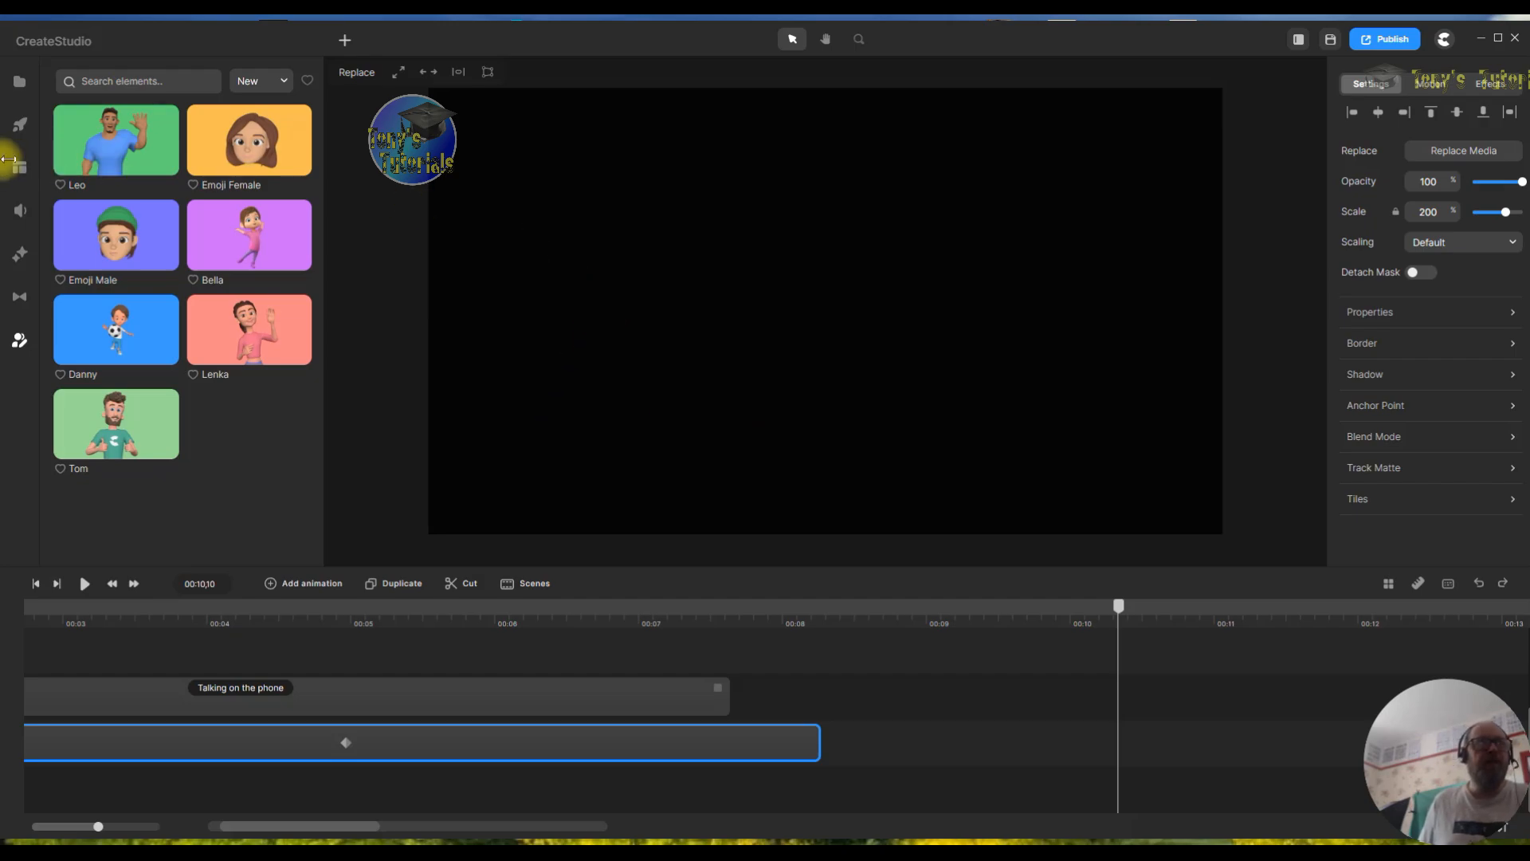
# - Add the Countryside background image, filling the canvas, and start its clip at the end of the Talking on the phone clip
pyautogui.click(21, 82)
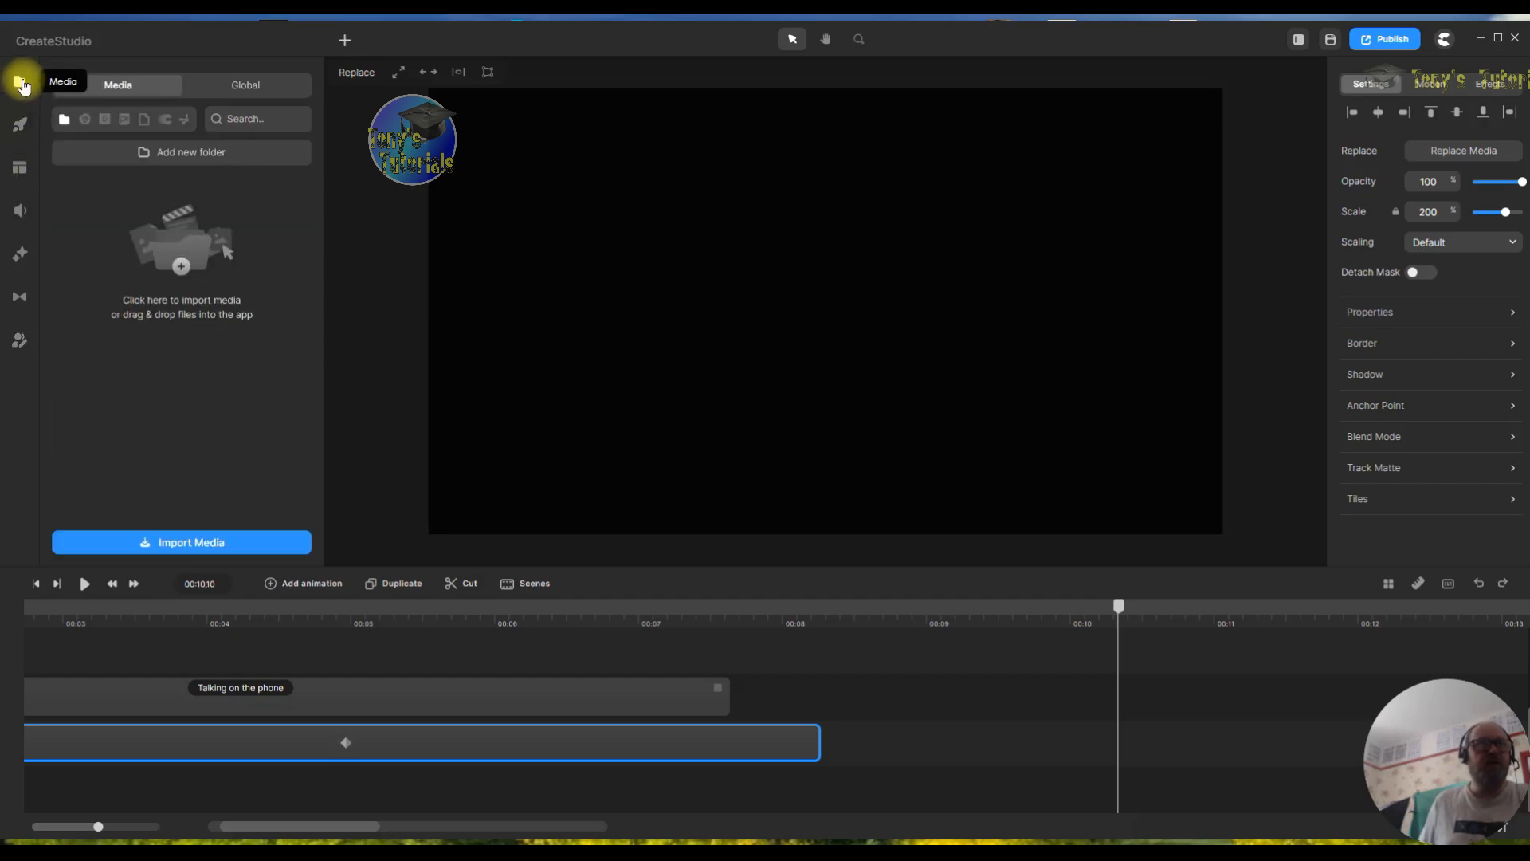
pyautogui.click(20, 124)
pyautogui.click(252, 190)
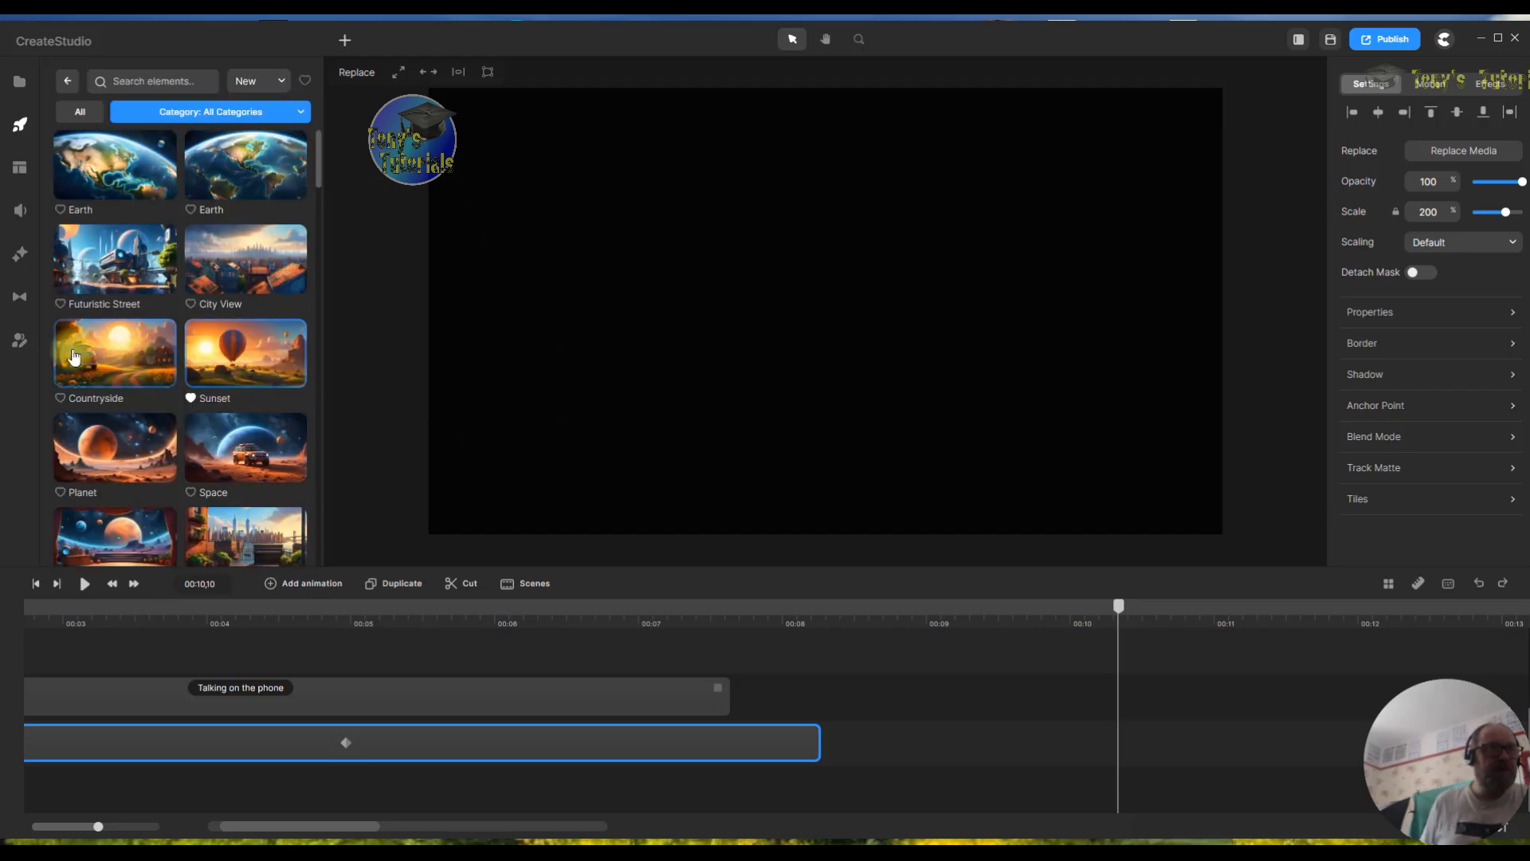
pyautogui.moveTo(130, 368); pyautogui.dragTo(739, 379)
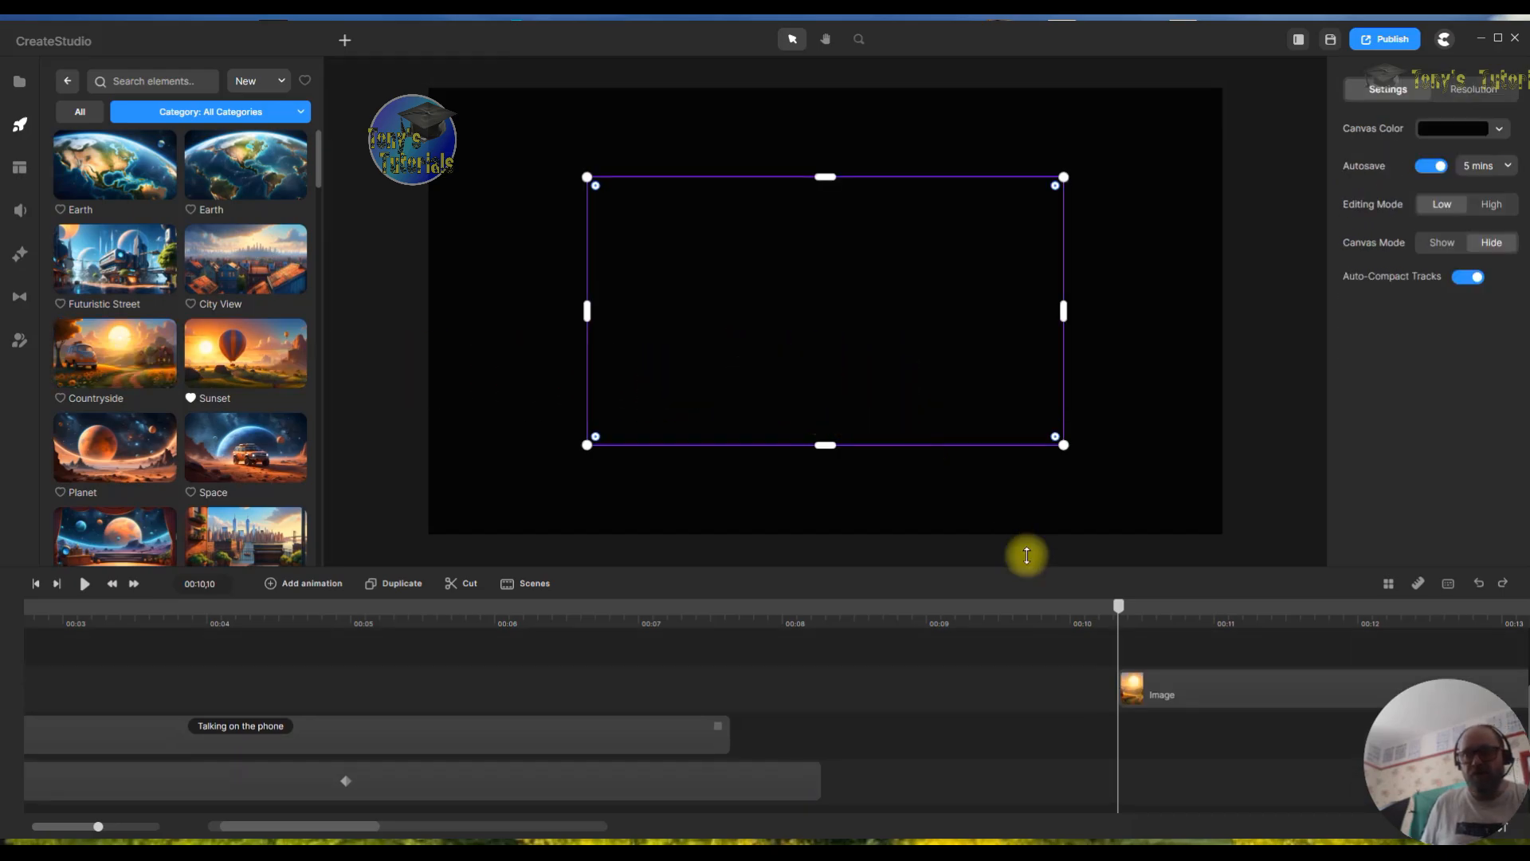
pyautogui.moveTo(1208, 691); pyautogui.dragTo(849, 687)
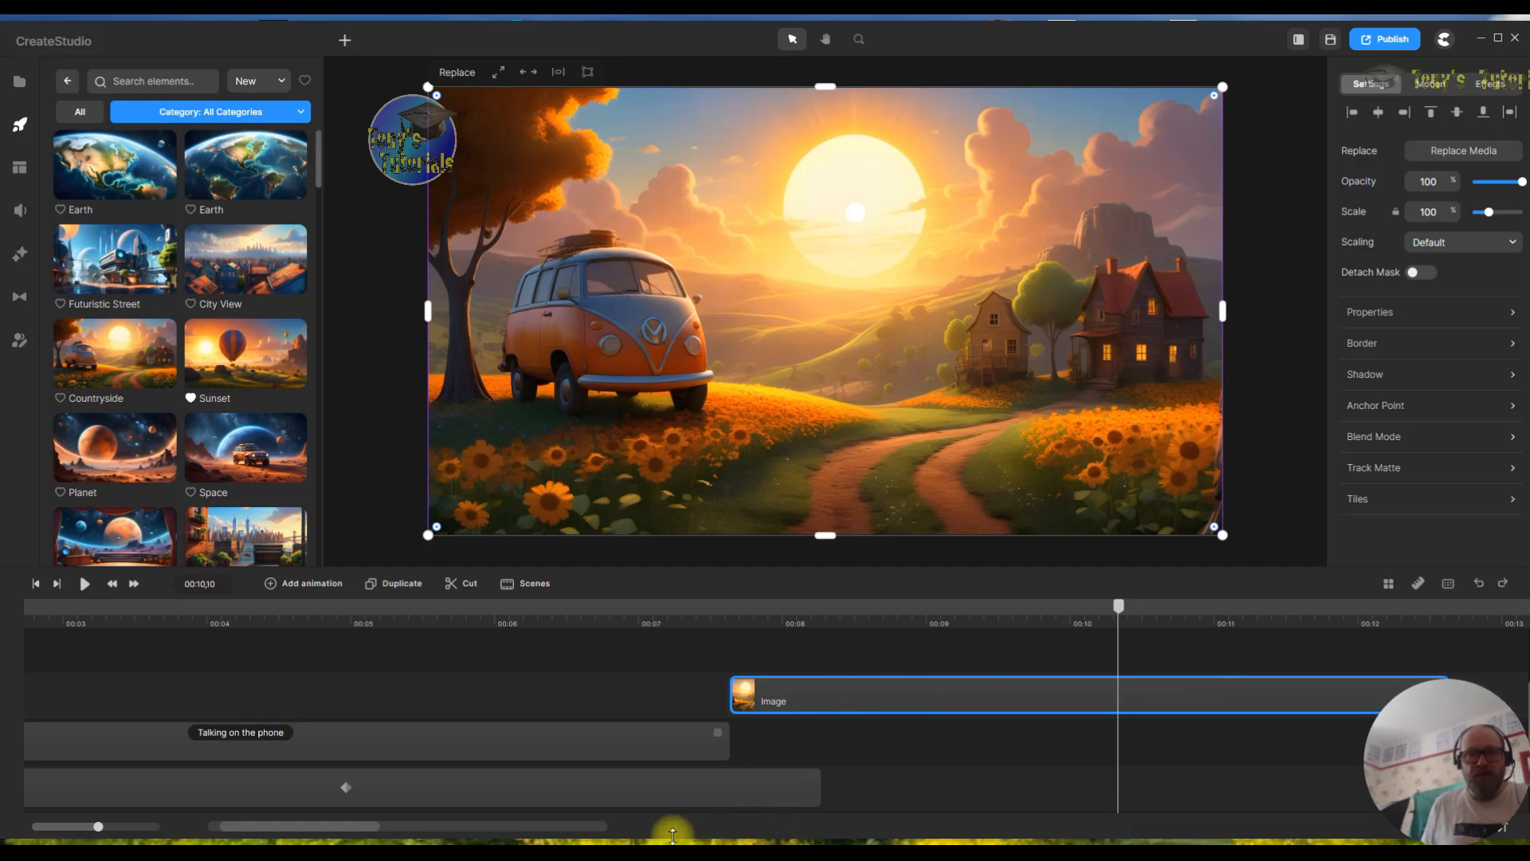
# - Extend the Countryside clip to about 00:16 and place it on the track between the Talking on the phone clip and the balloon background
pyautogui.hscroll(5, 363, 824)
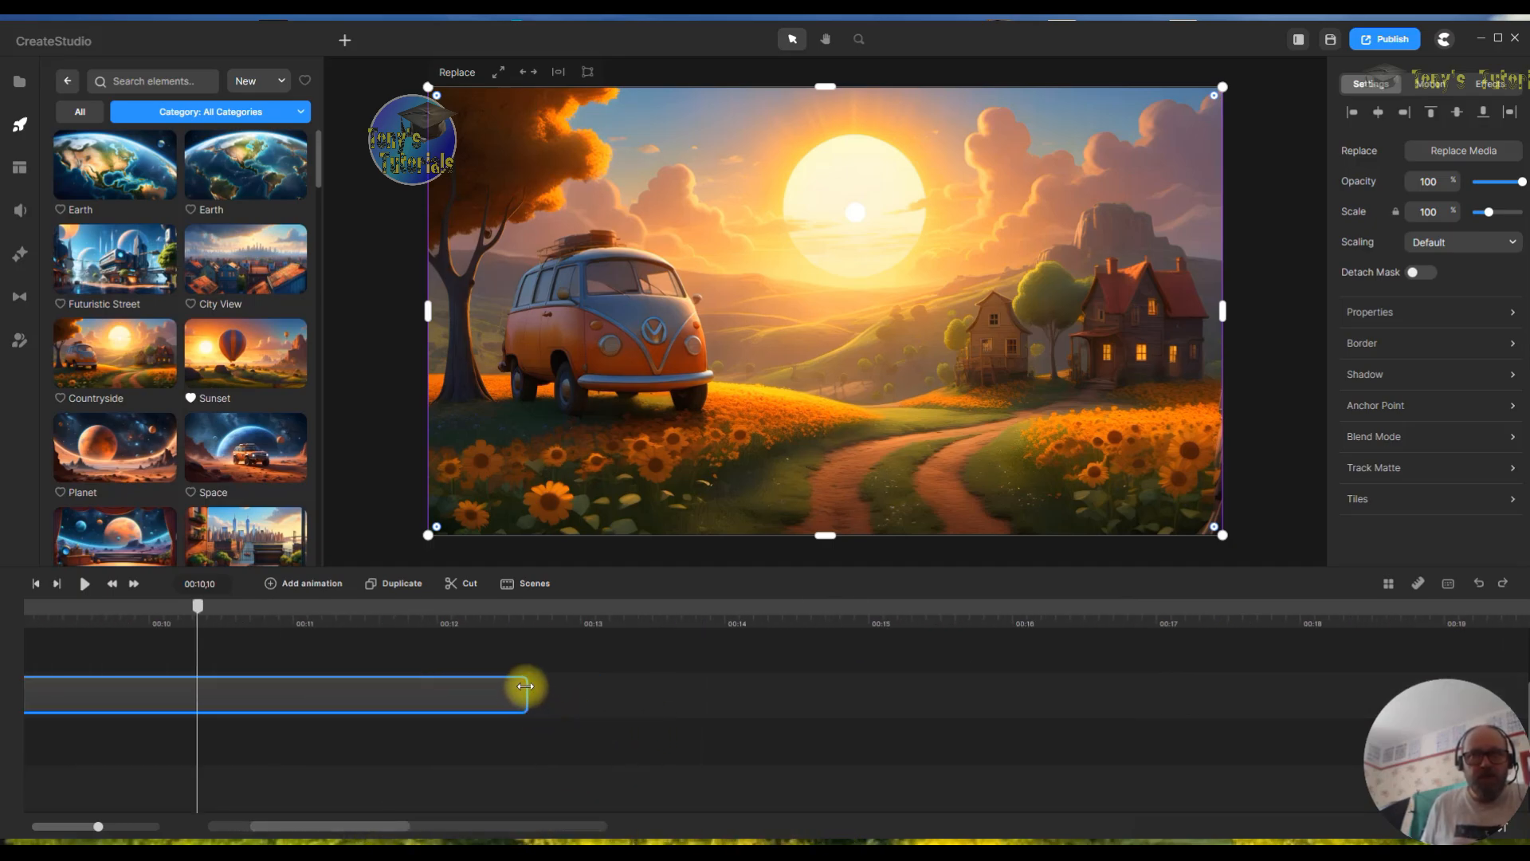
pyautogui.moveTo(525, 686); pyautogui.dragTo(1021, 690)
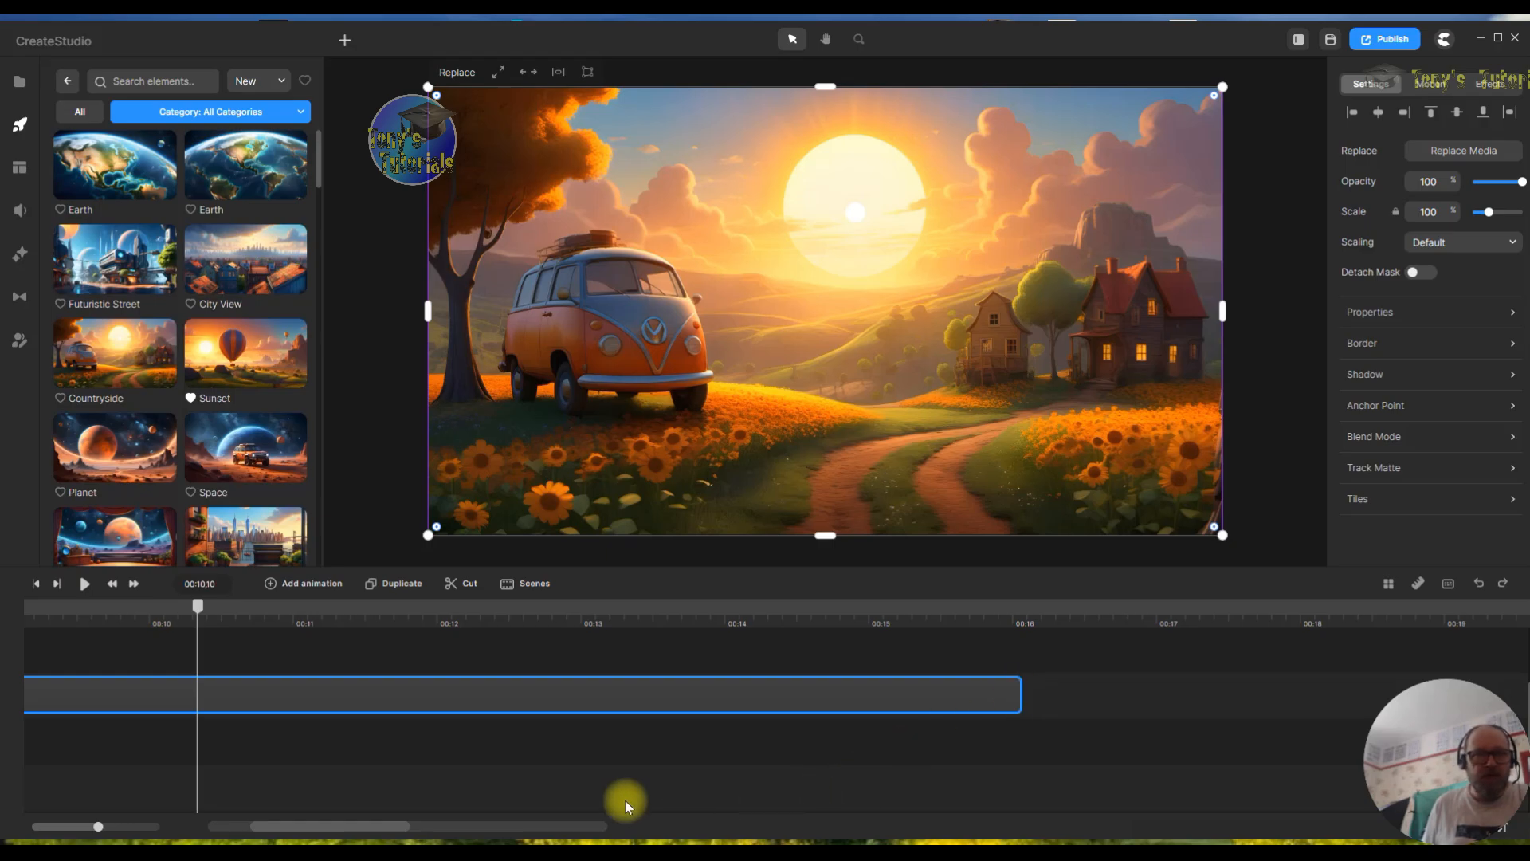
pyautogui.moveTo(368, 827)
pyautogui.mouseDown()
pyautogui.moveTo(317, 826)
pyautogui.moveTo(346, 825)
pyautogui.mouseUp()
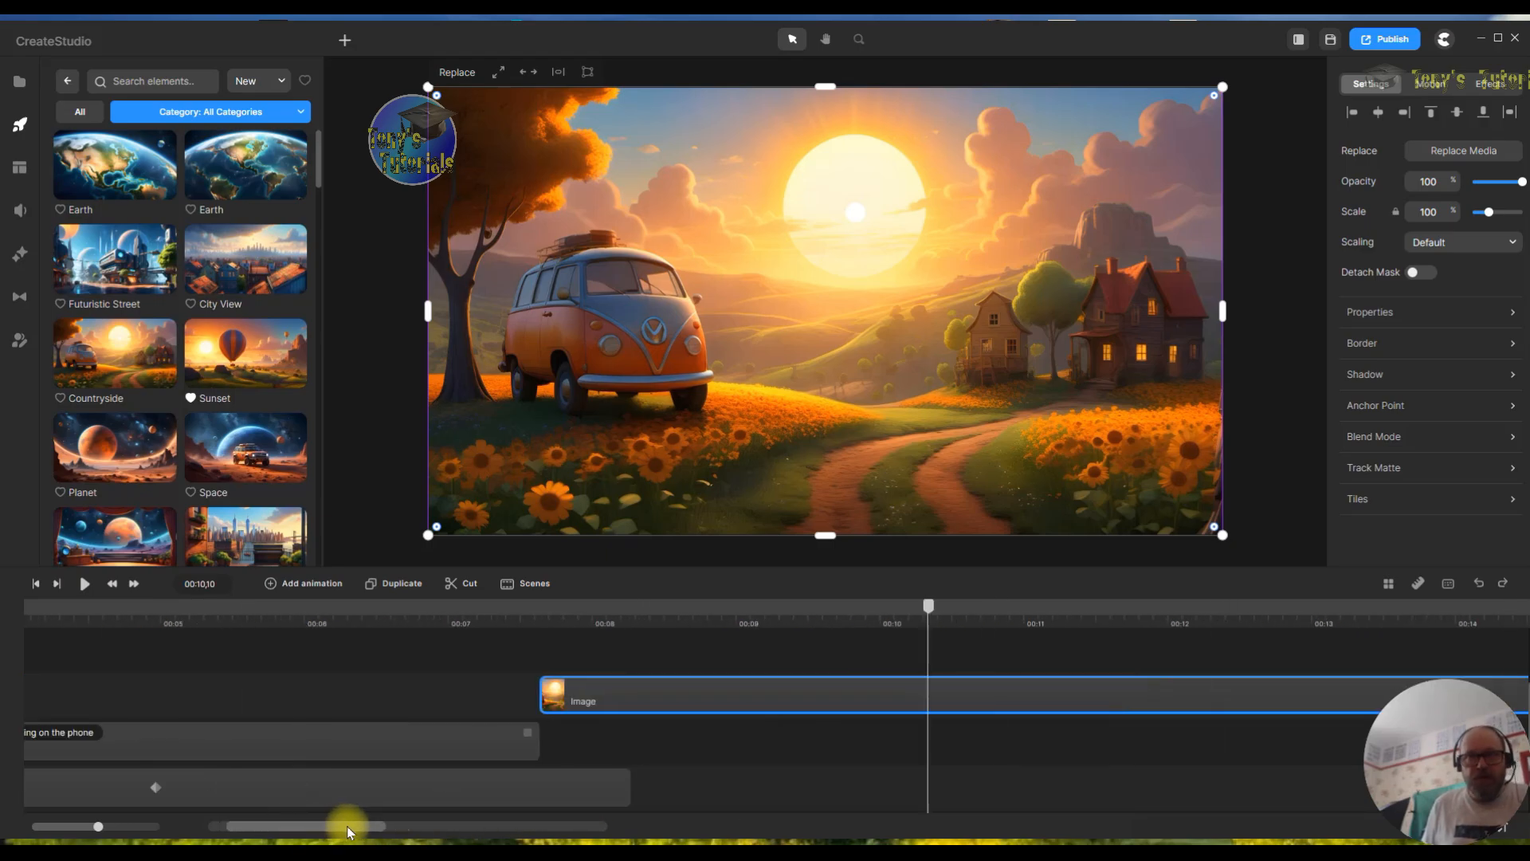
pyautogui.moveTo(763, 690); pyautogui.dragTo(775, 741)
pyautogui.moveTo(175, 739); pyautogui.dragTo(178, 694)
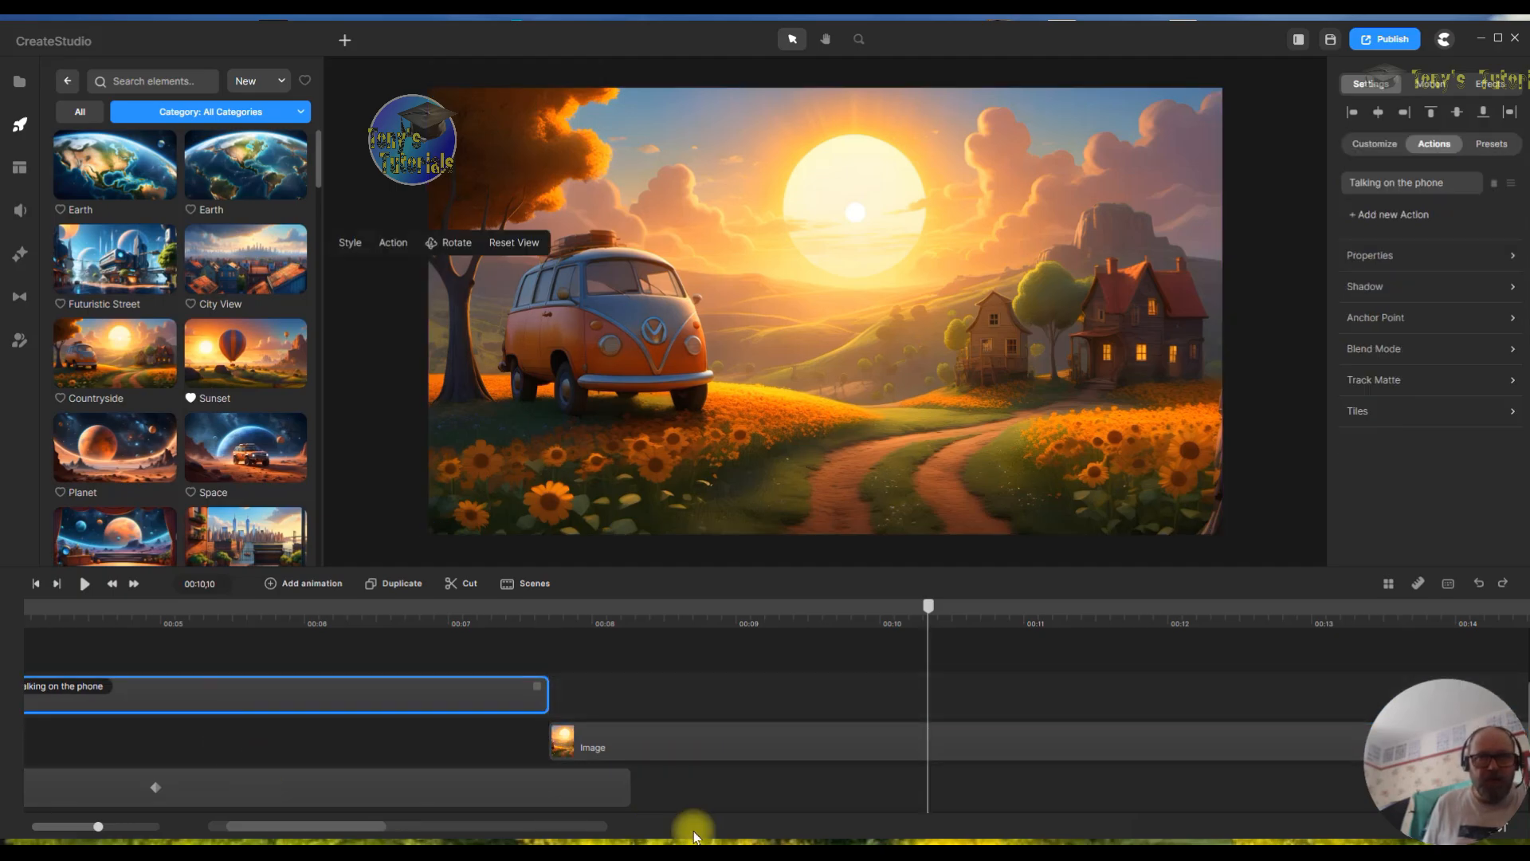
# - Add the Side Warp transition where the balloon and Countryside images overlap, and play from 00:07,11 to check it
pyautogui.click(589, 765)
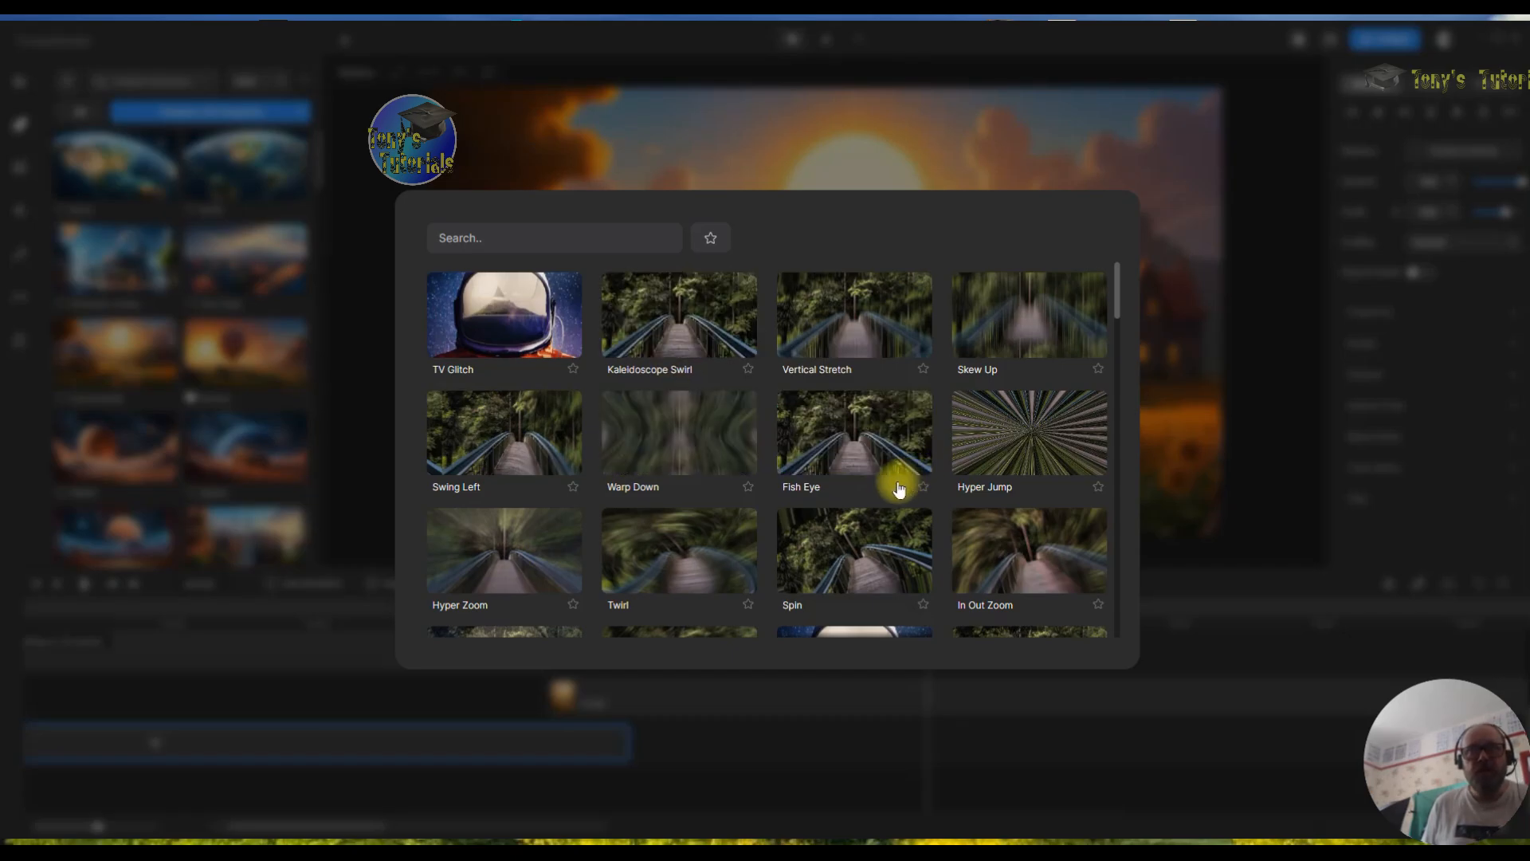
pyautogui.scroll(-4, 896, 482)
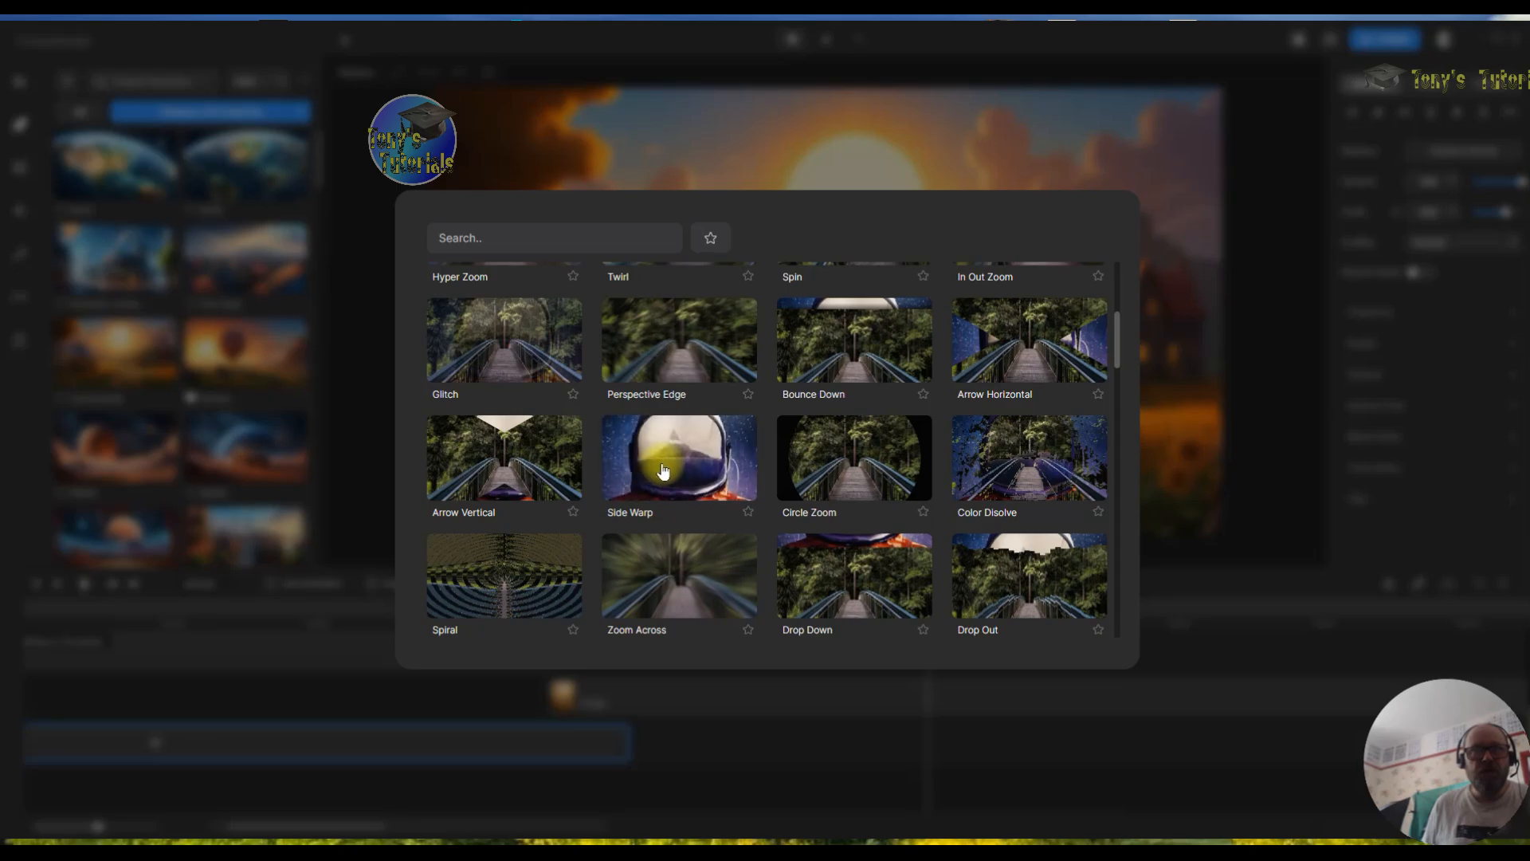
pyautogui.click(622, 460)
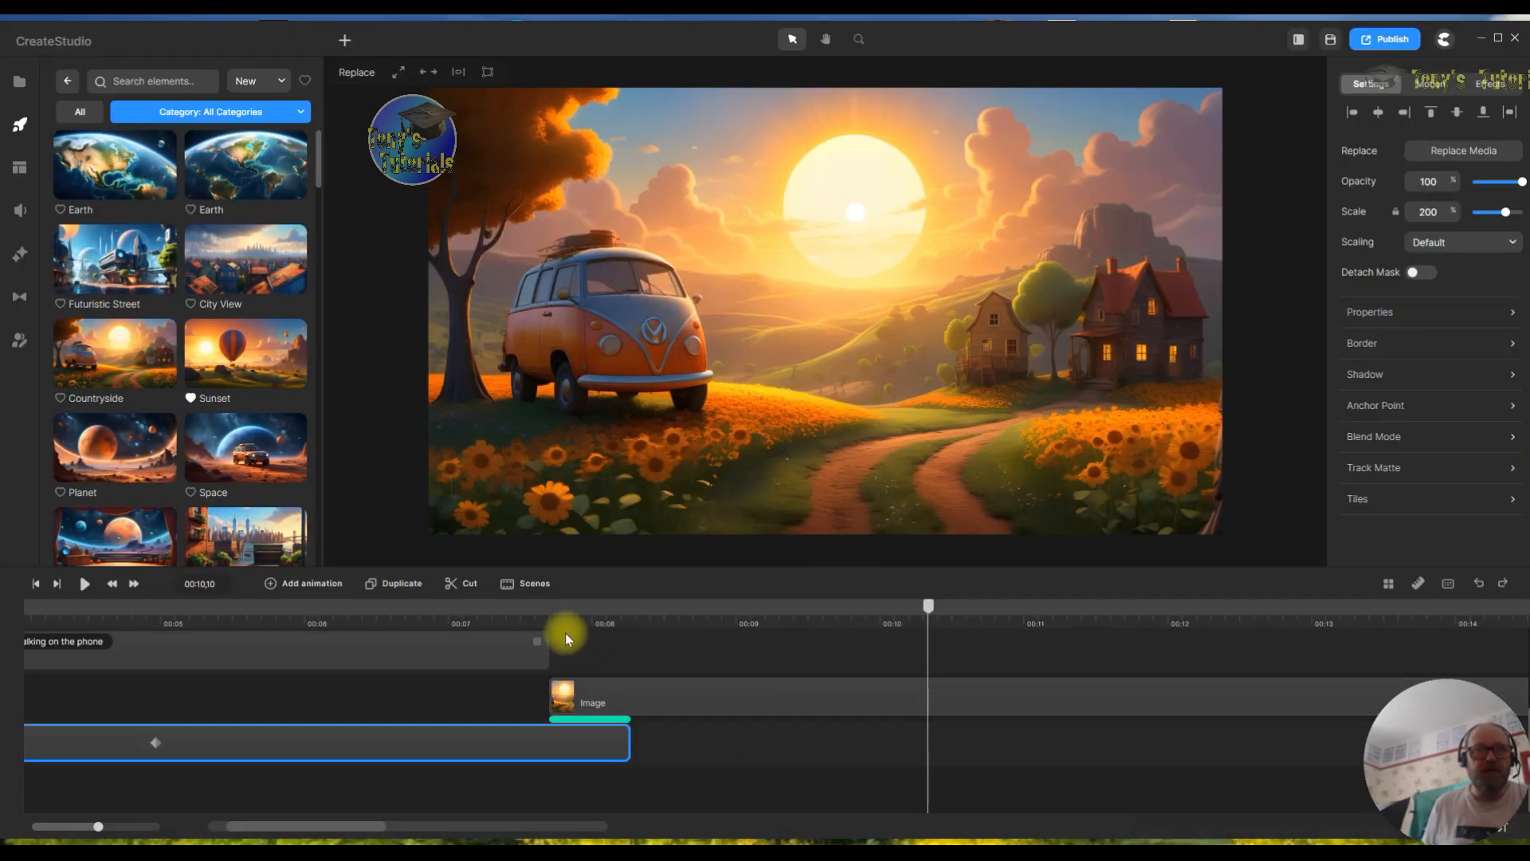
pyautogui.click(501, 604)
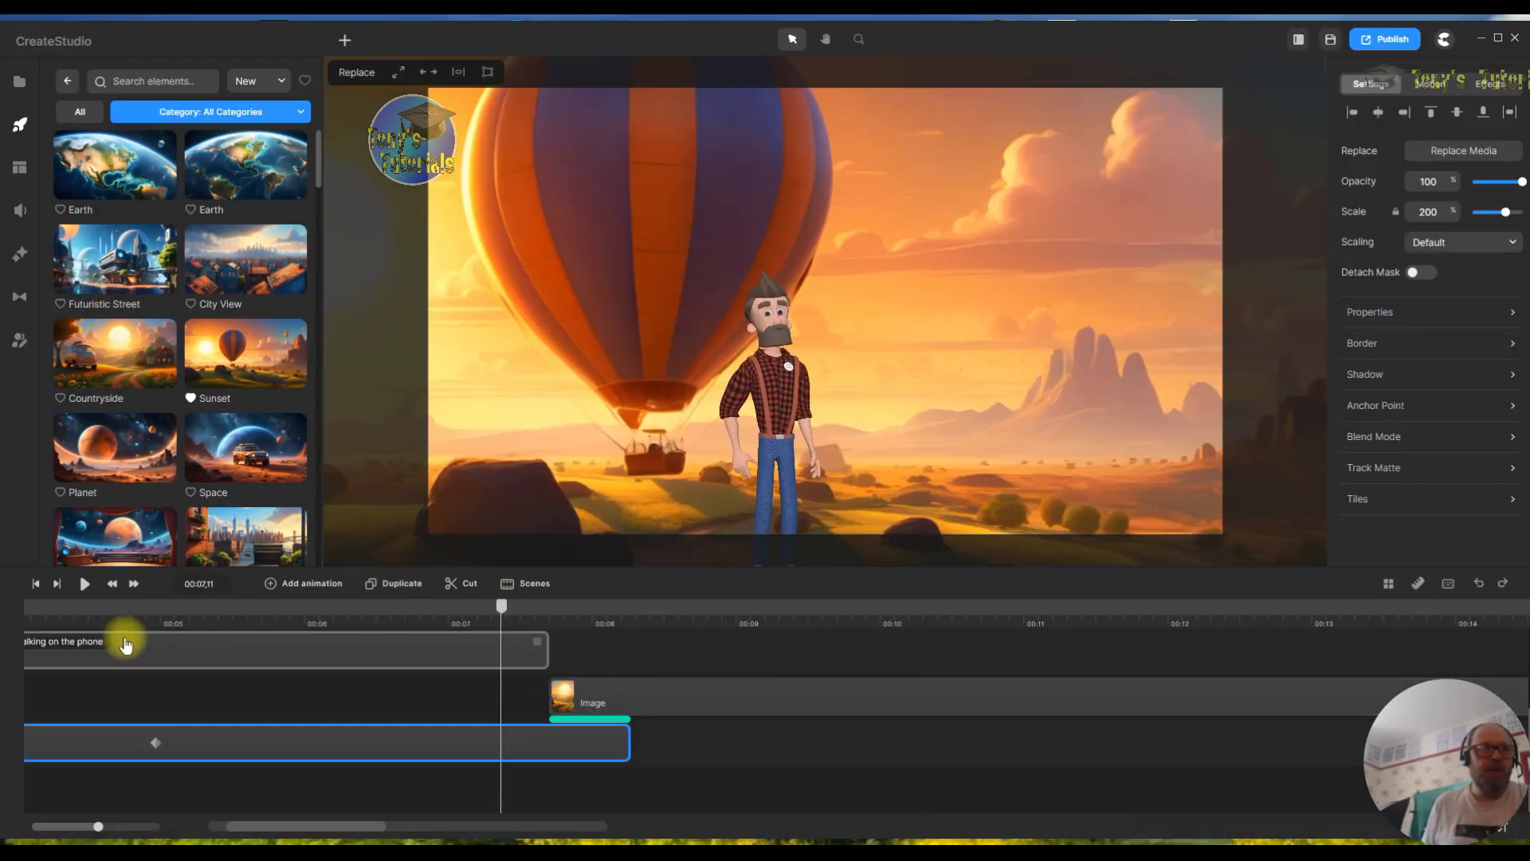
pyautogui.click(85, 586)
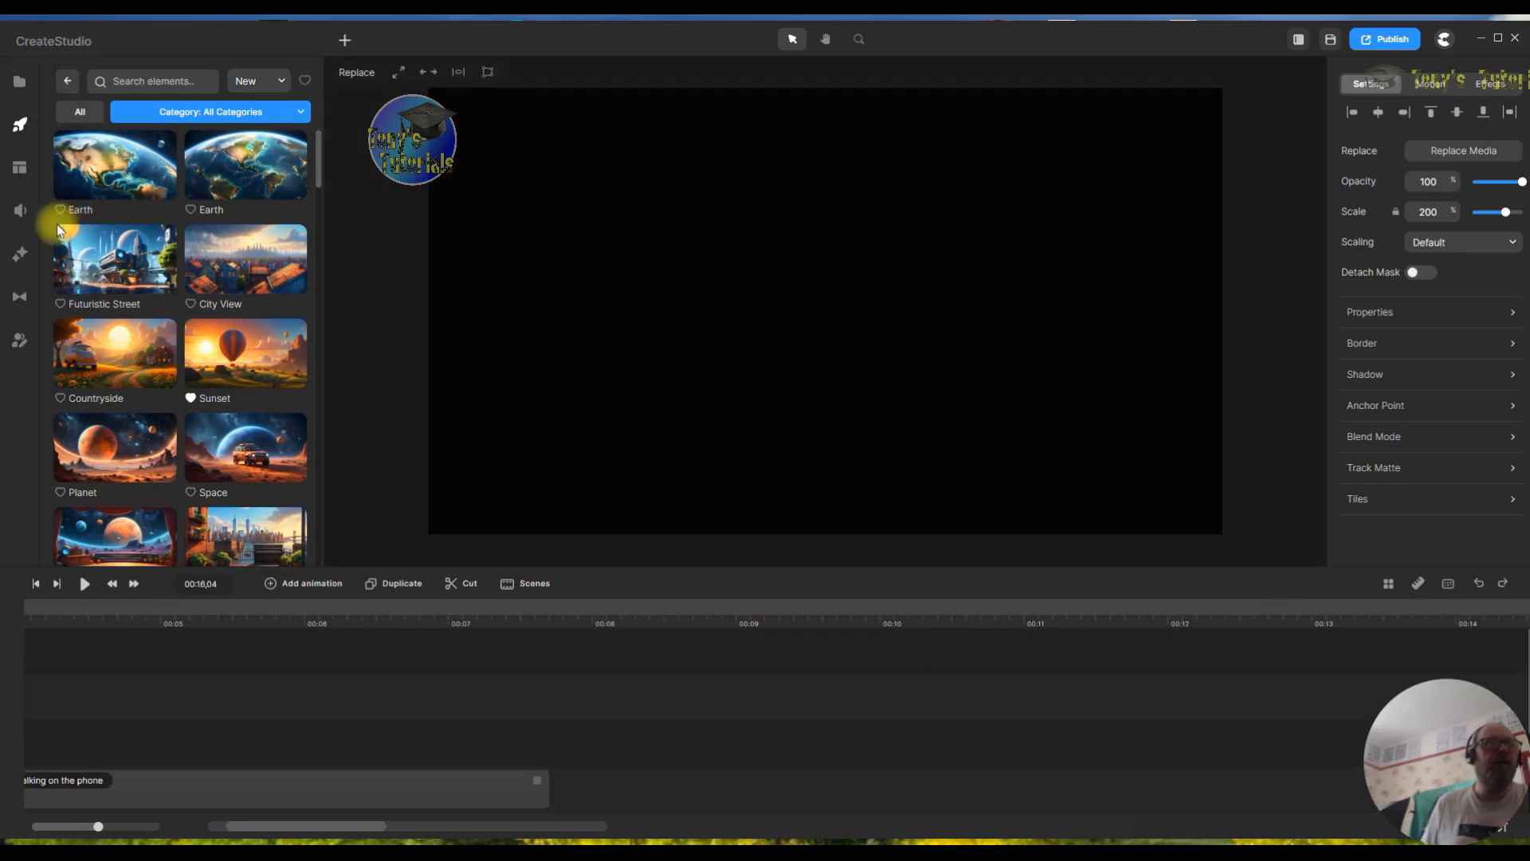
# - Browse the character library and add the Groom character with the Wave action to the scene
pyautogui.click(20, 133)
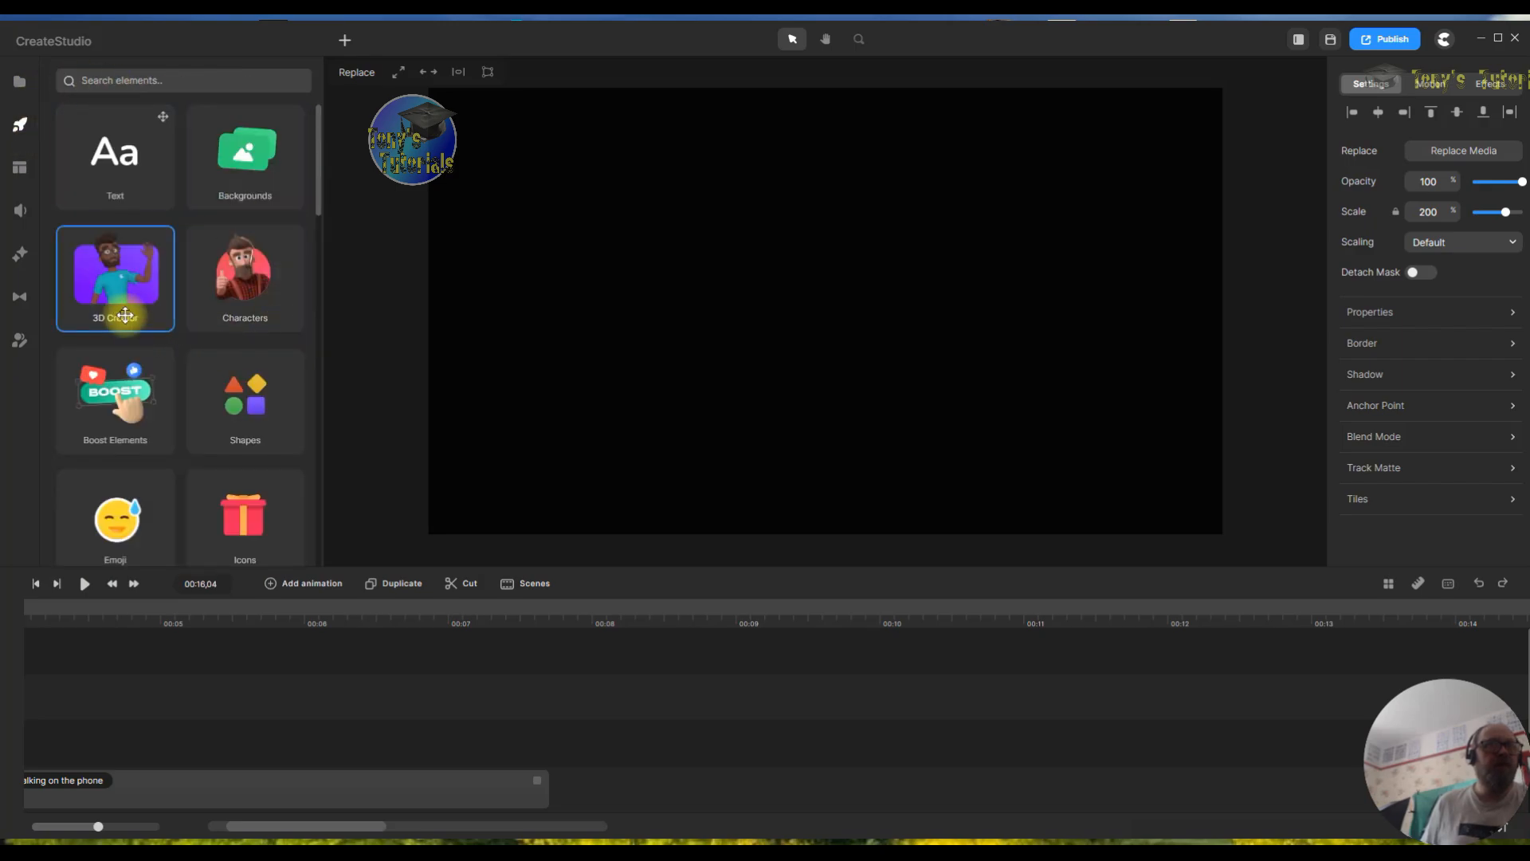
pyautogui.click(118, 306)
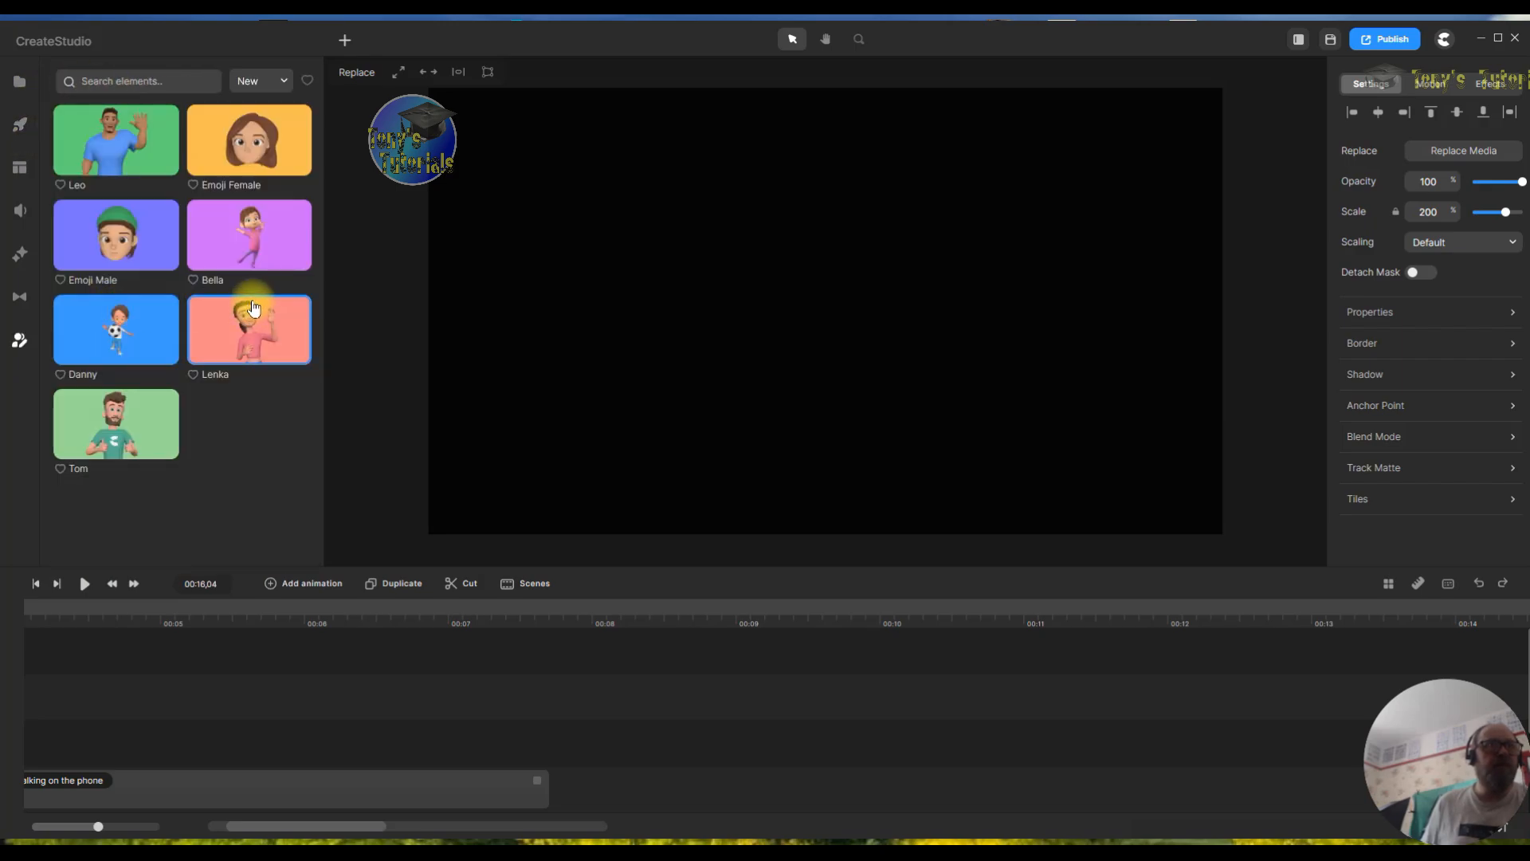
pyautogui.click(20, 124)
pyautogui.click(246, 304)
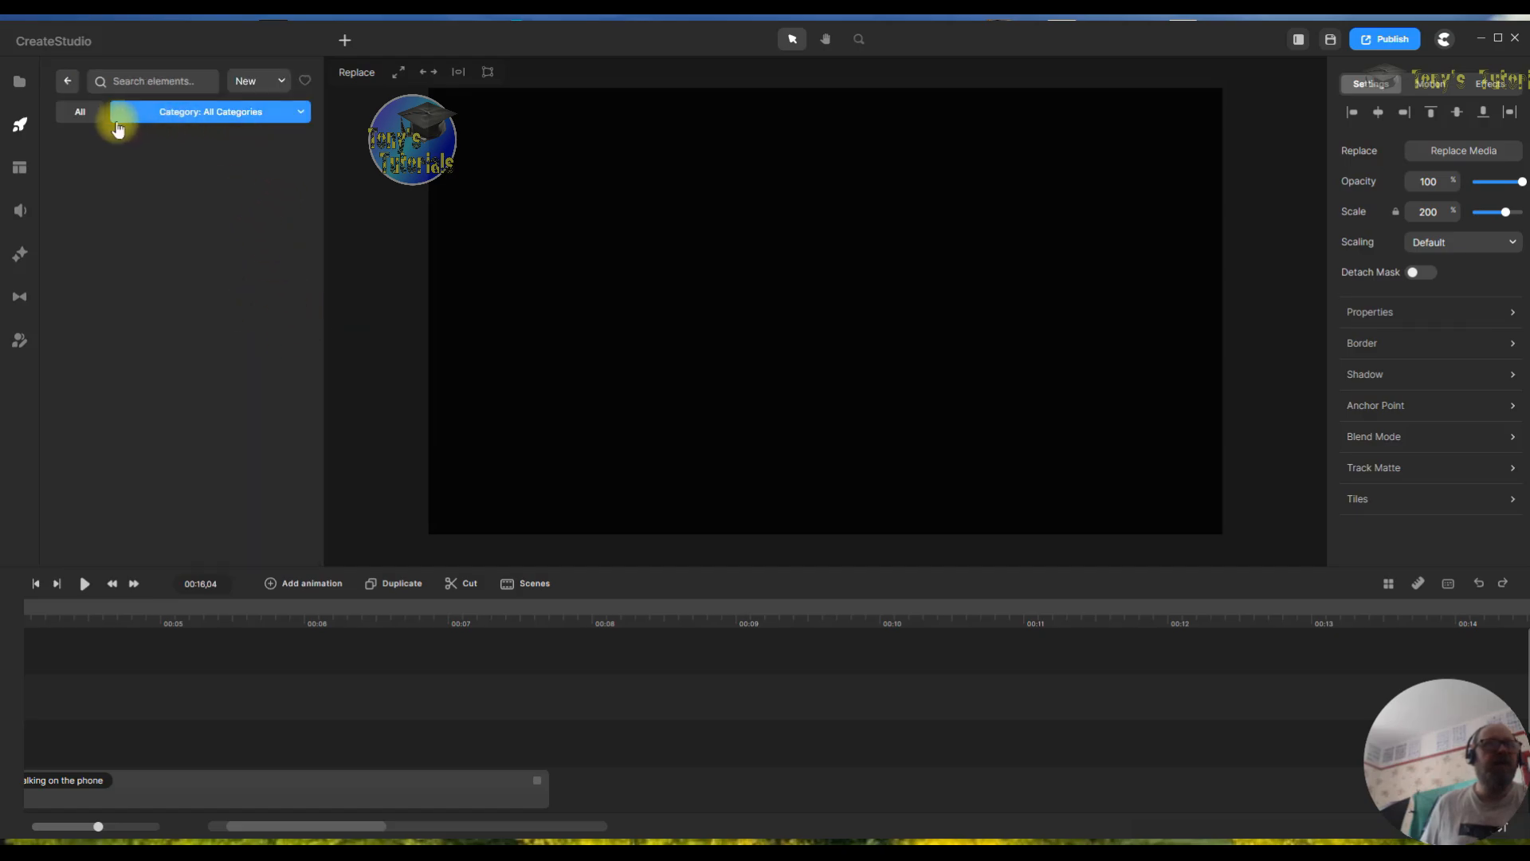
pyautogui.click(65, 77)
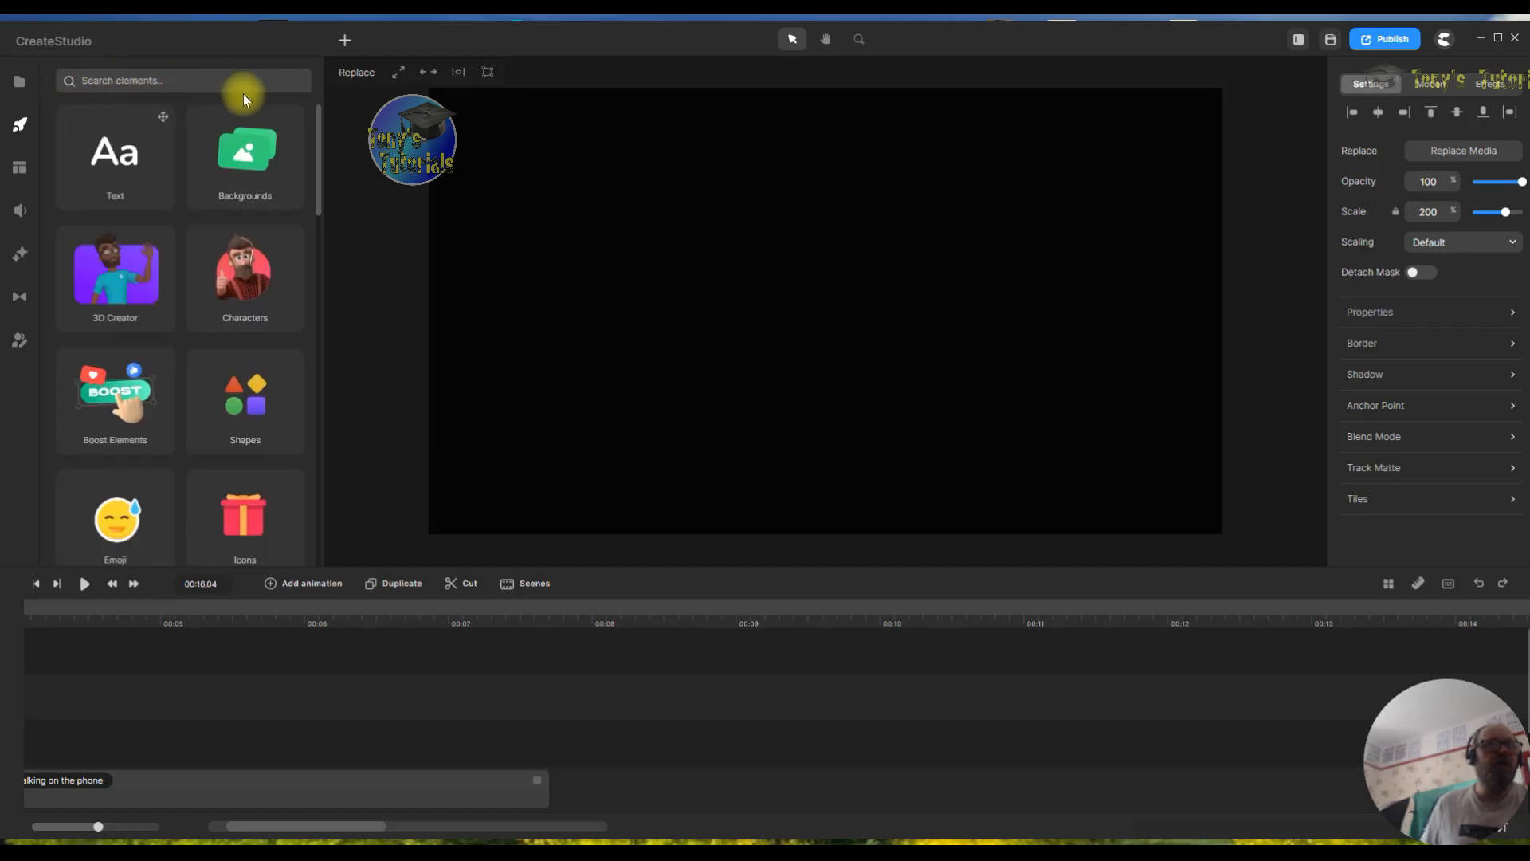
pyautogui.click(251, 296)
pyautogui.scroll(-8, 247, 501)
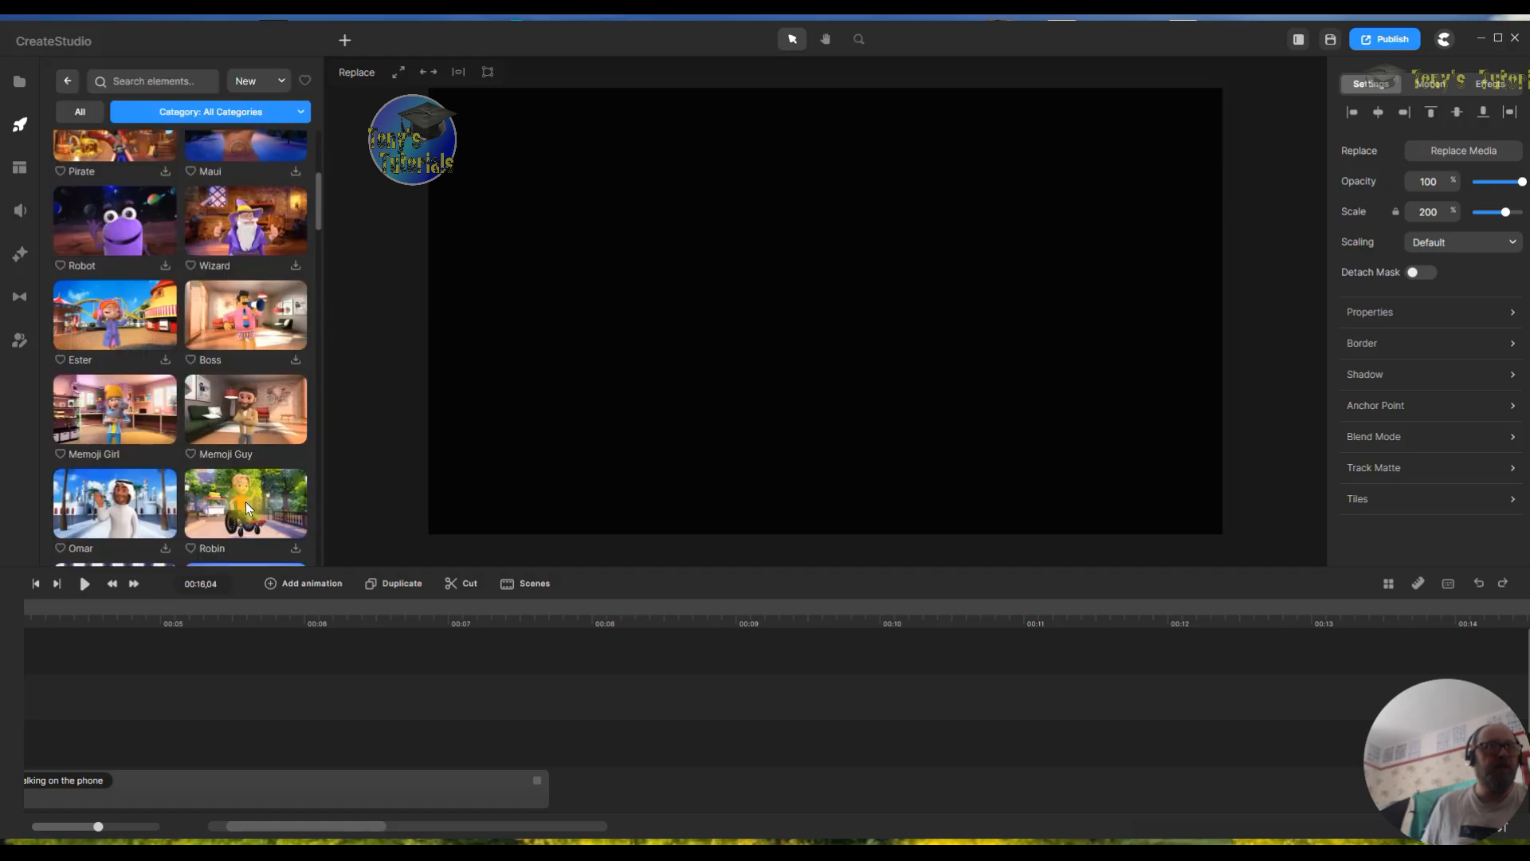
pyautogui.scroll(8, 247, 495)
pyautogui.click(264, 390)
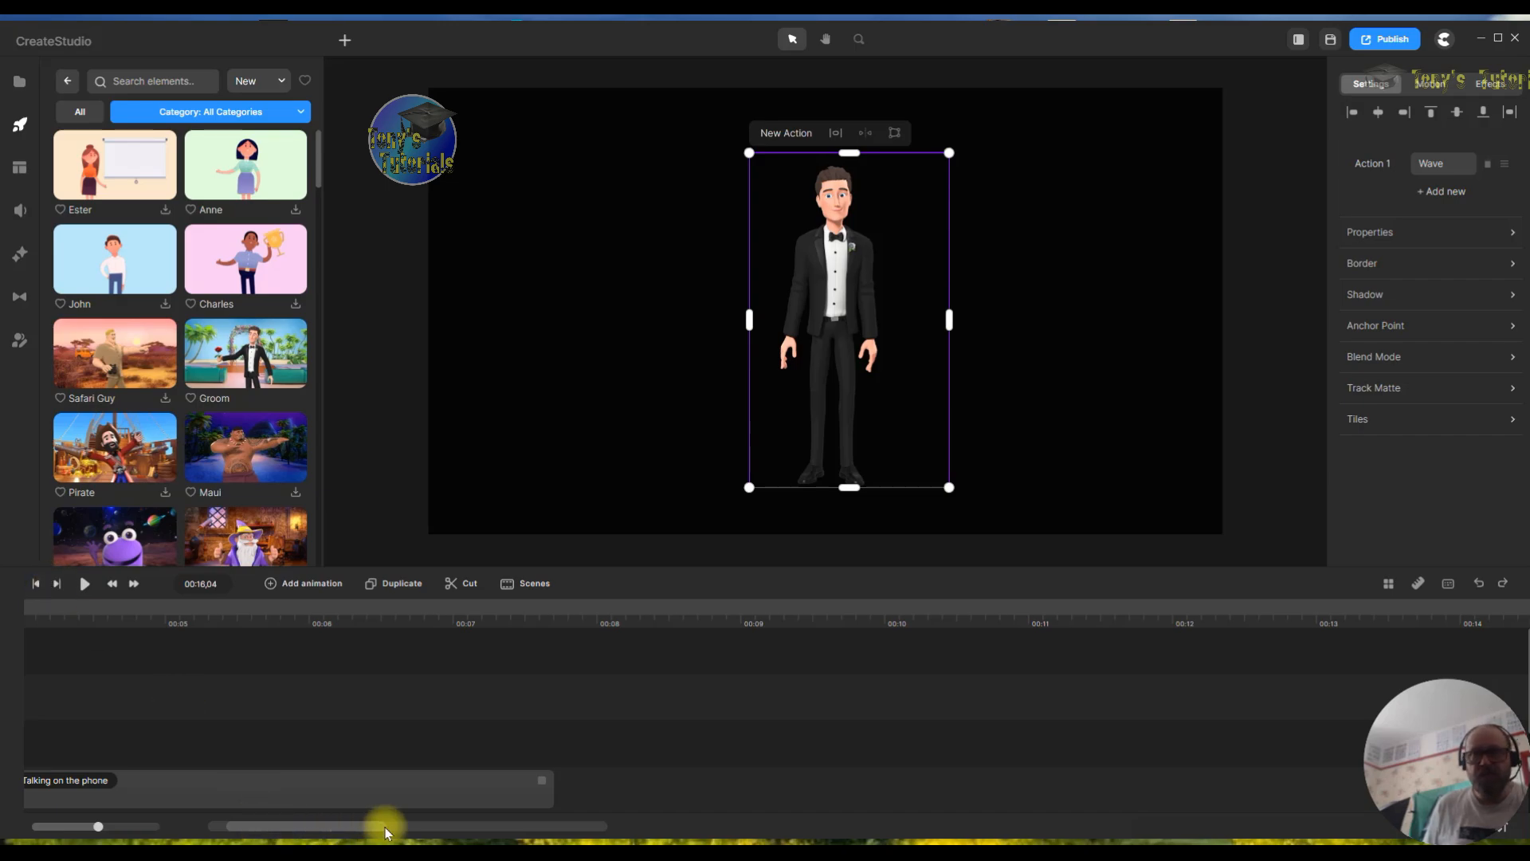
# - Move the Groom clip along the timeline so it starts at about 00:08,14
pyautogui.moveTo(371, 825); pyautogui.dragTo(421, 828)
pyautogui.moveTo(592, 755); pyautogui.dragTo(35, 702)
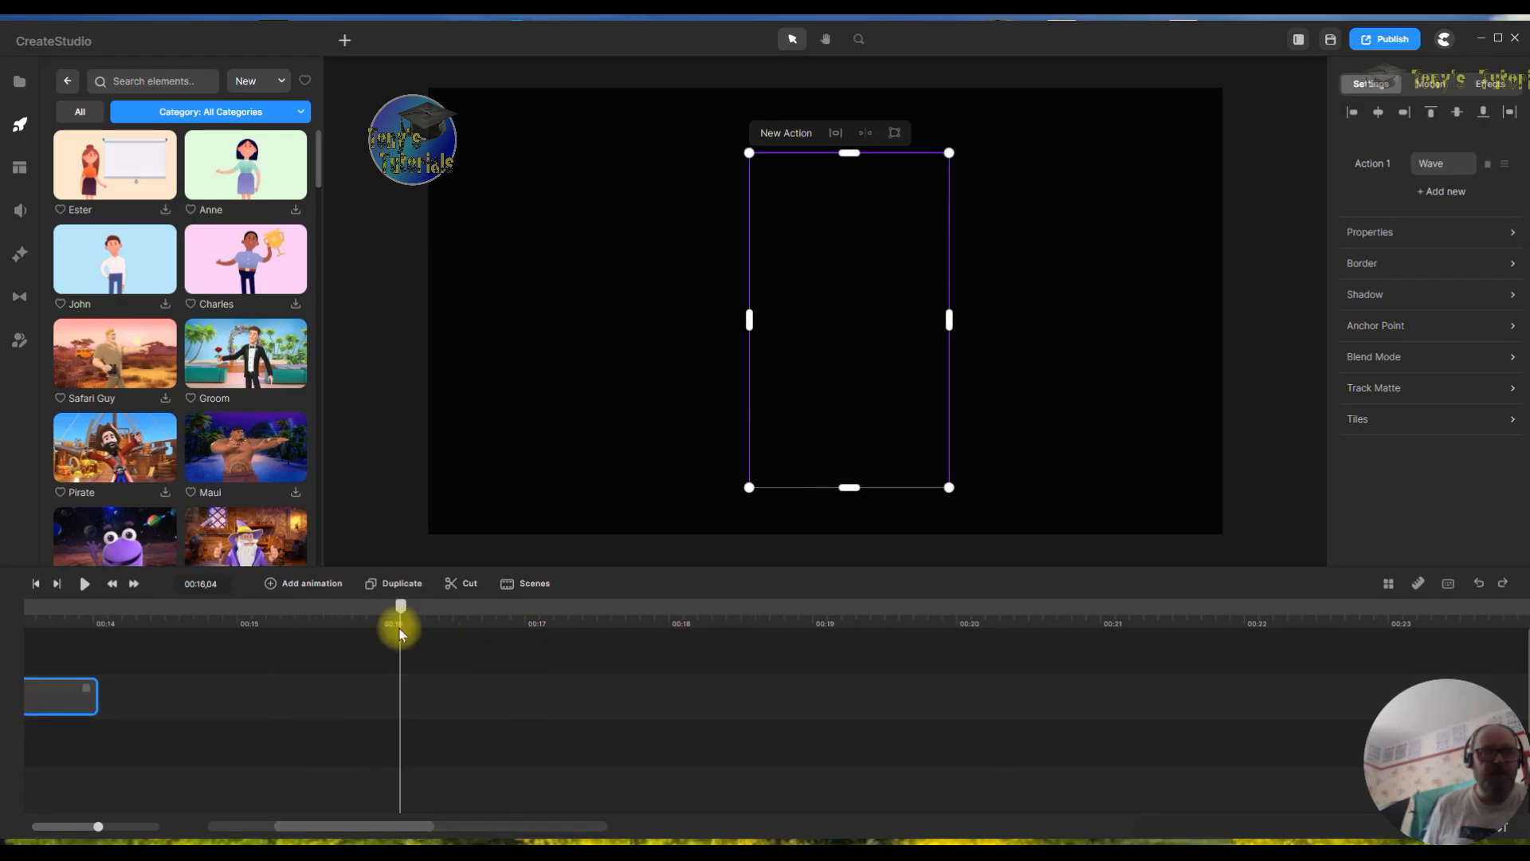
pyautogui.moveTo(417, 827); pyautogui.dragTo(355, 829)
pyautogui.moveTo(1208, 696); pyautogui.dragTo(72, 709)
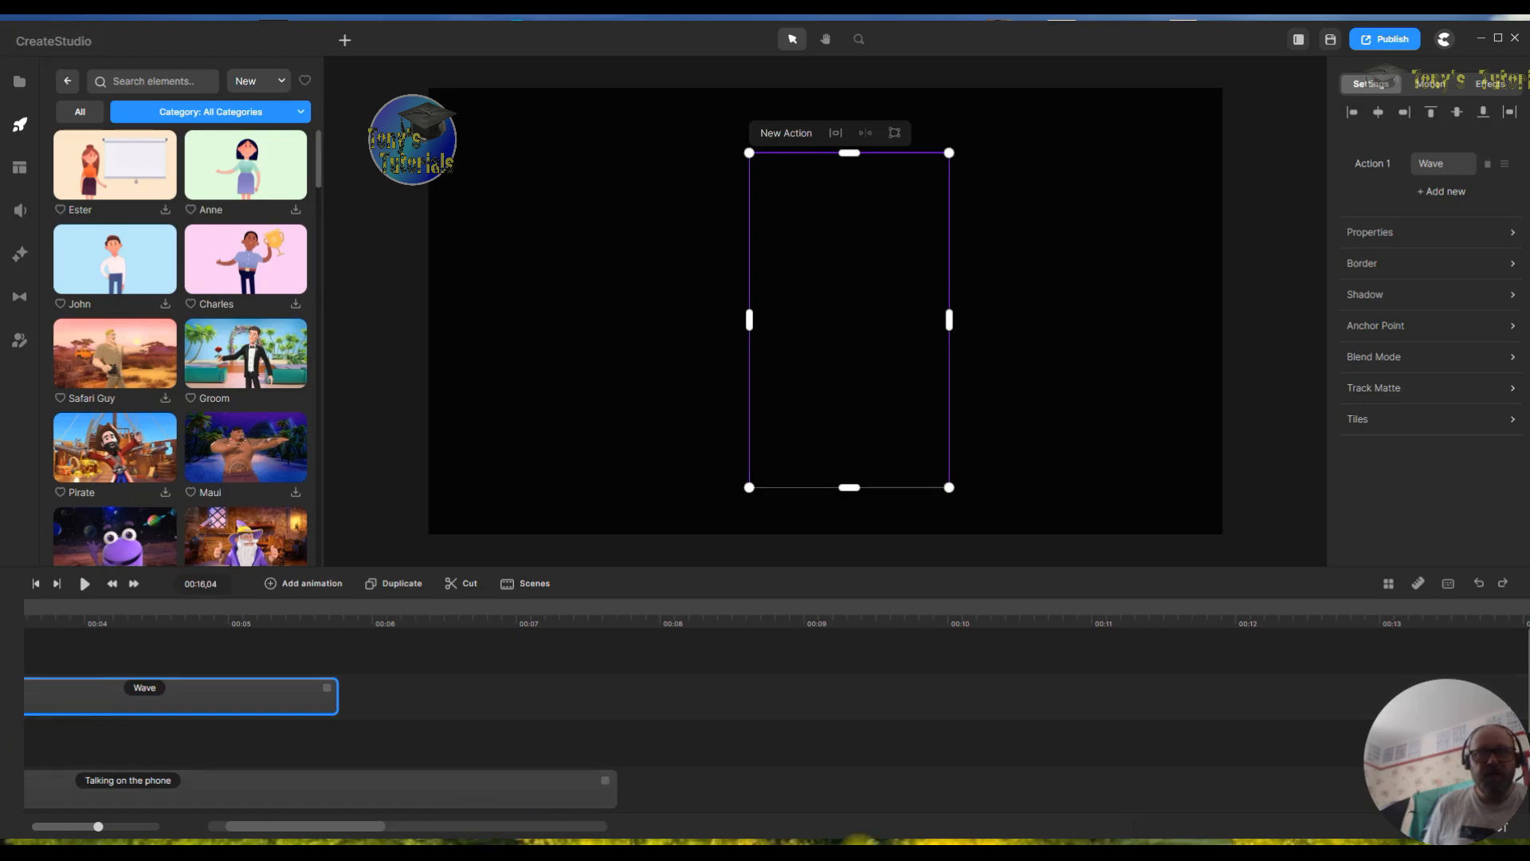
pyautogui.moveTo(322, 821); pyautogui.dragTo(265, 817)
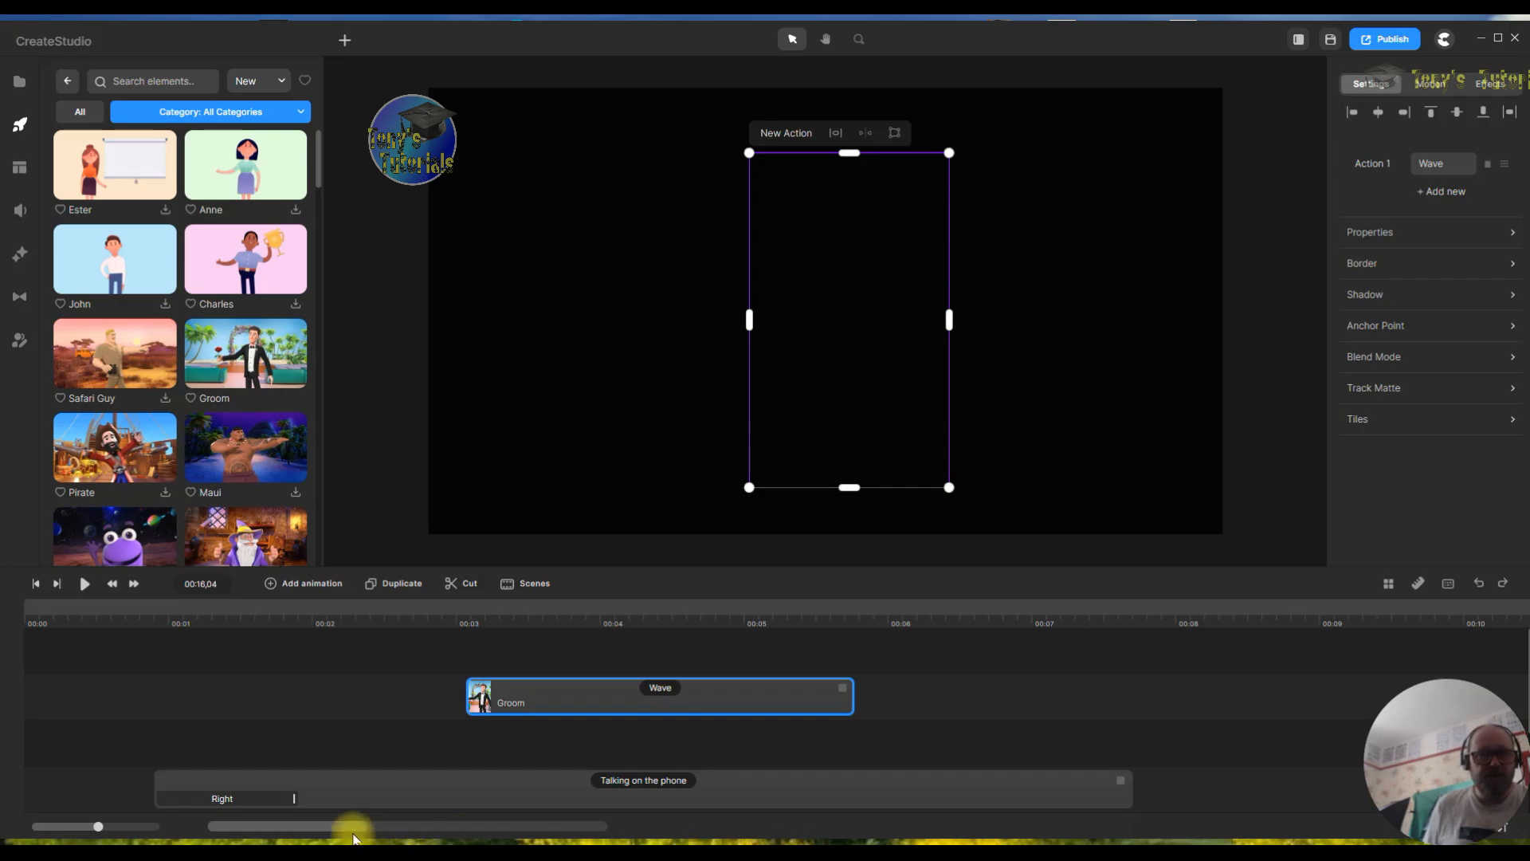
pyautogui.moveTo(351, 829)
pyautogui.mouseDown()
pyautogui.moveTo(380, 829)
pyautogui.moveTo(362, 827)
pyautogui.mouseUp()
pyautogui.moveTo(279, 692); pyautogui.dragTo(1066, 692)
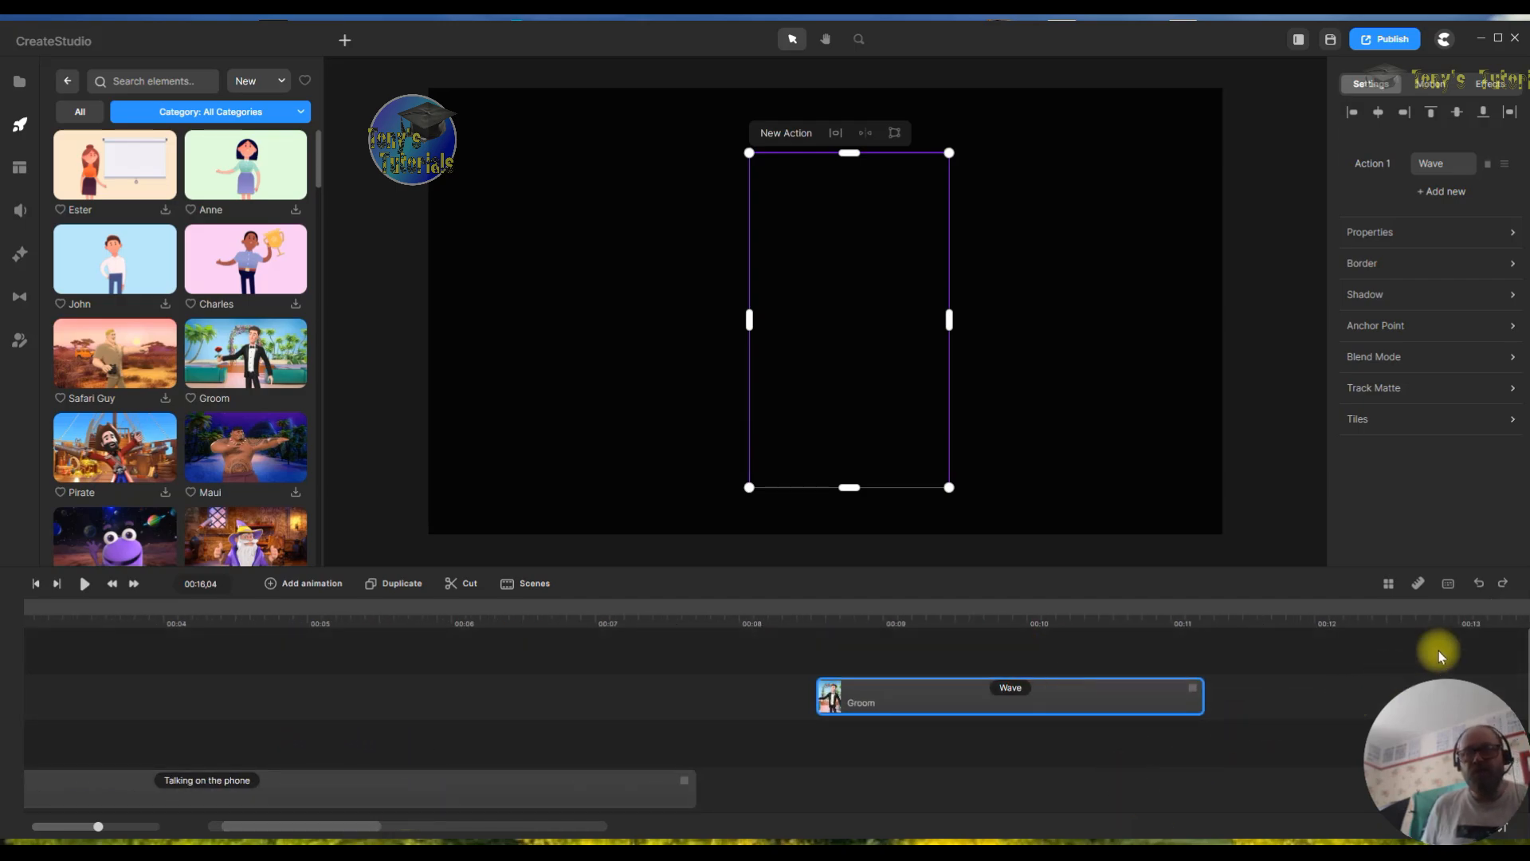
# - Move the Groom clip one track down, directly above the Talking on the phone track, and check the layer order beneath it
pyautogui.scroll(-2, 1441, 649)
pyautogui.scroll(2, 1440, 648)
pyautogui.scroll(-2, 1440, 648)
pyautogui.scroll(2, 1440, 648)
pyautogui.moveTo(943, 706); pyautogui.dragTo(949, 763)
pyautogui.scroll(-2, 1491, 632)
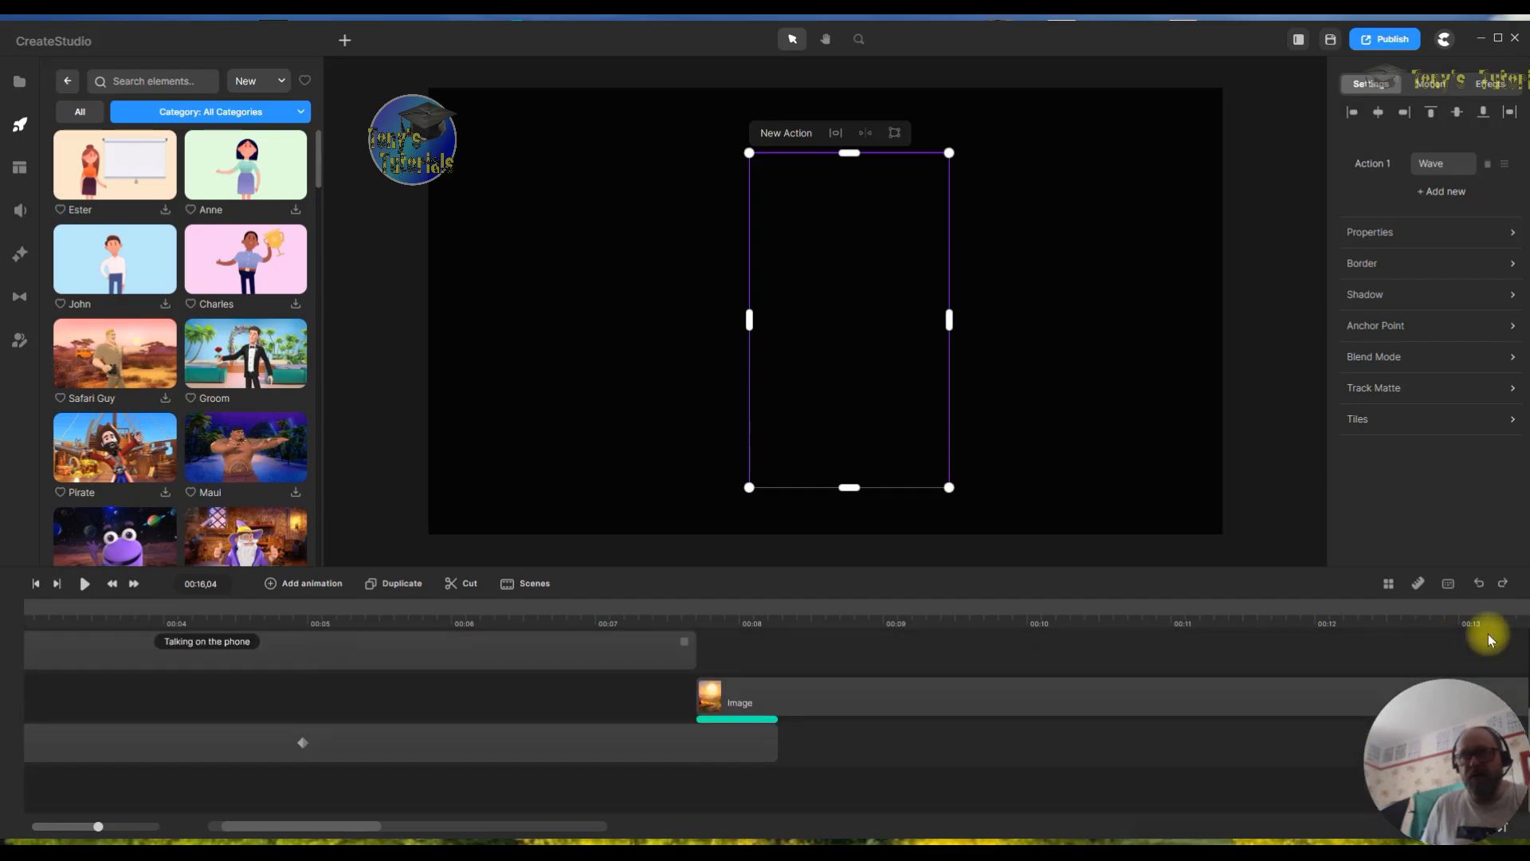
pyautogui.scroll(2, 1488, 634)
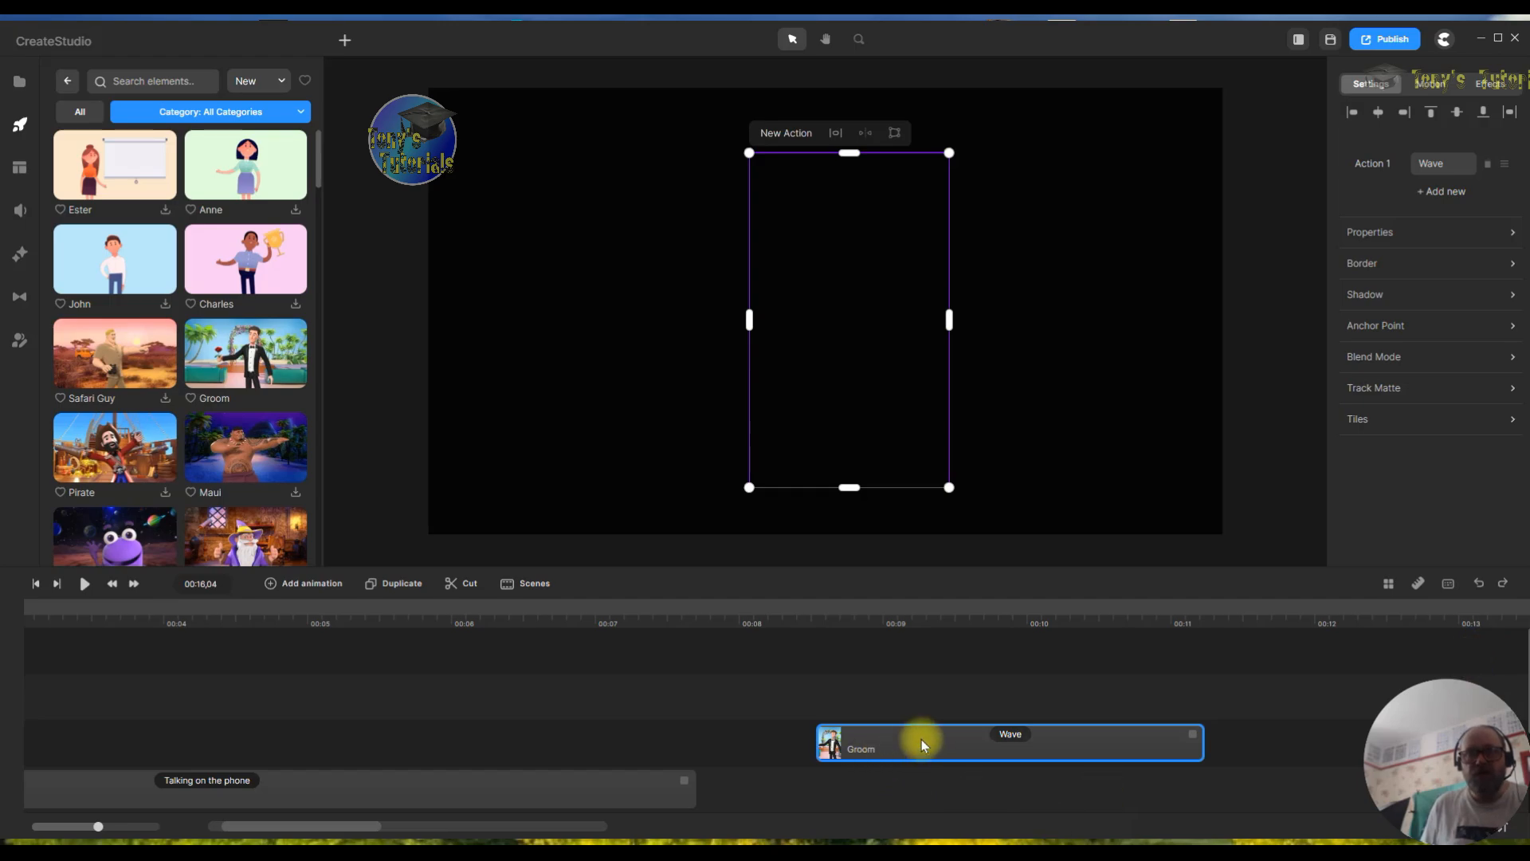
# - Nudge the Groom clip slightly earlier on the timeline and give it the Right position entrance motion
pyautogui.moveTo(921, 744); pyautogui.dragTo(910, 742)
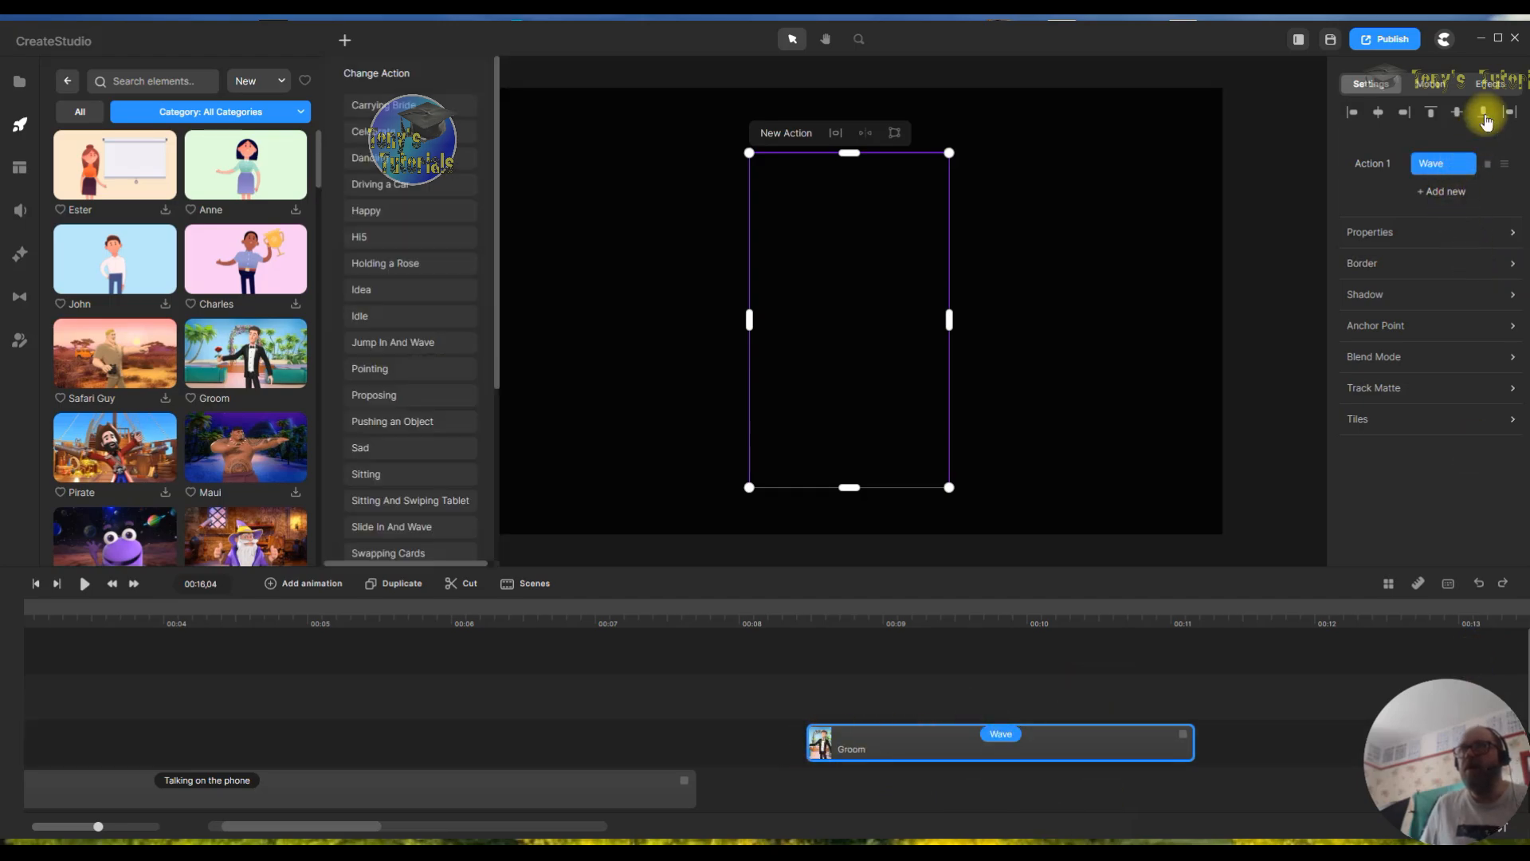
pyautogui.click(1431, 86)
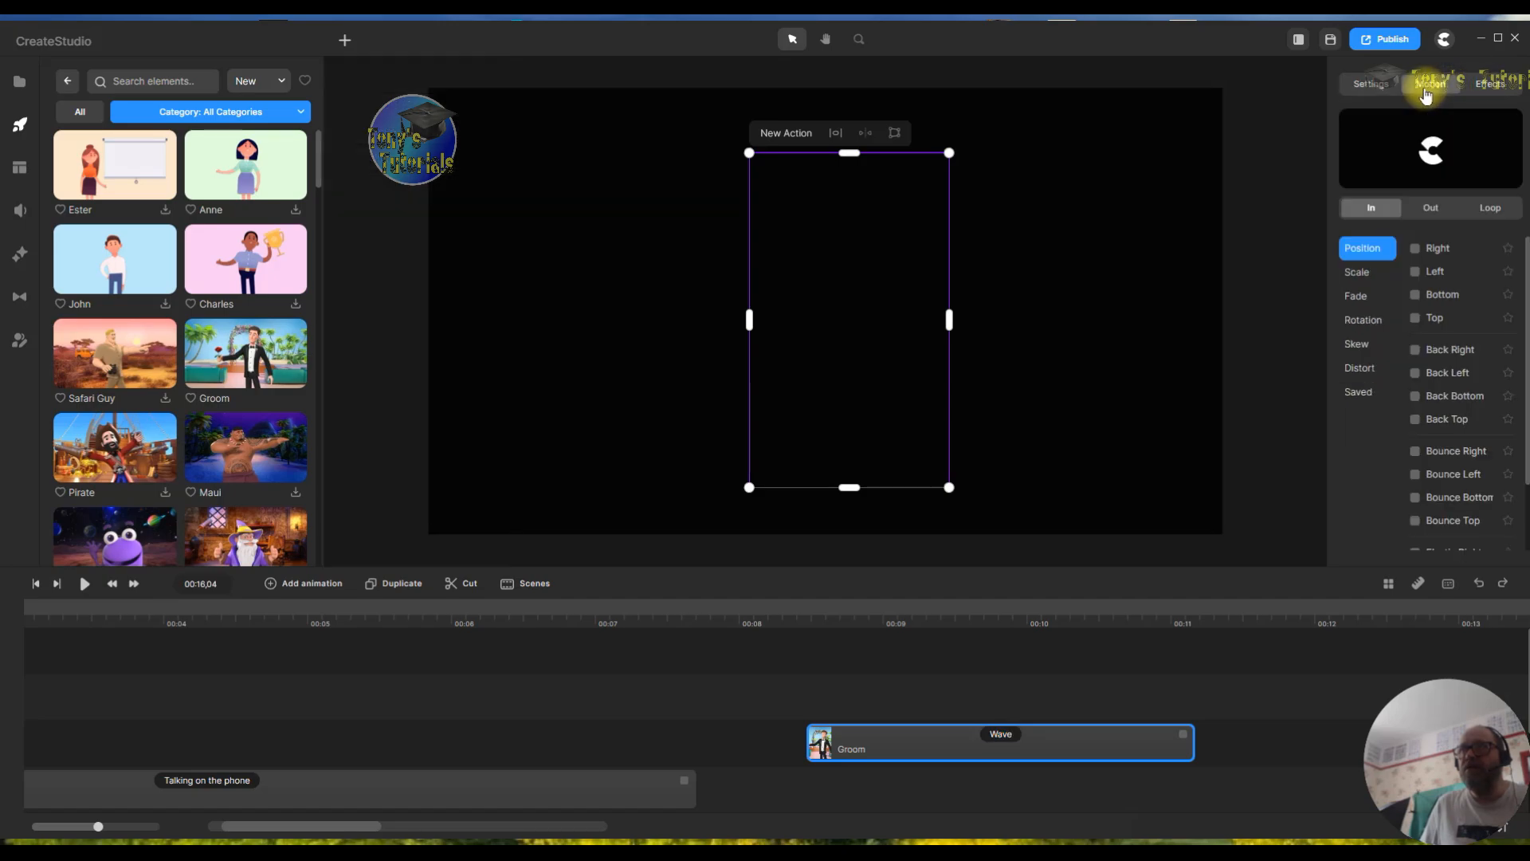
pyautogui.click(1415, 251)
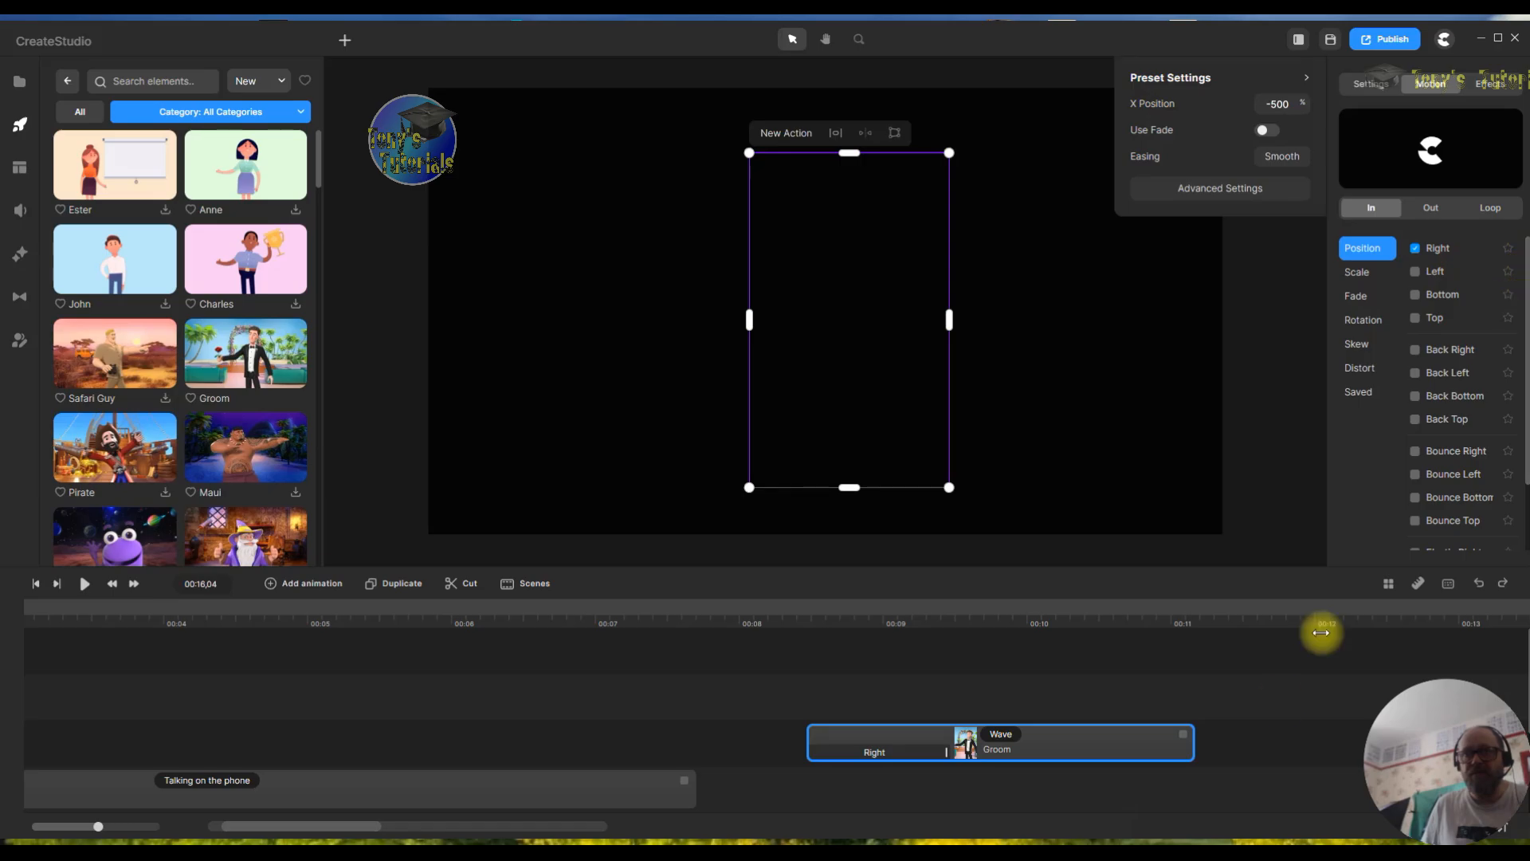
# - Browse the Groom's available actions and change the Wave action to Carrying Bride
pyautogui.click(1006, 739)
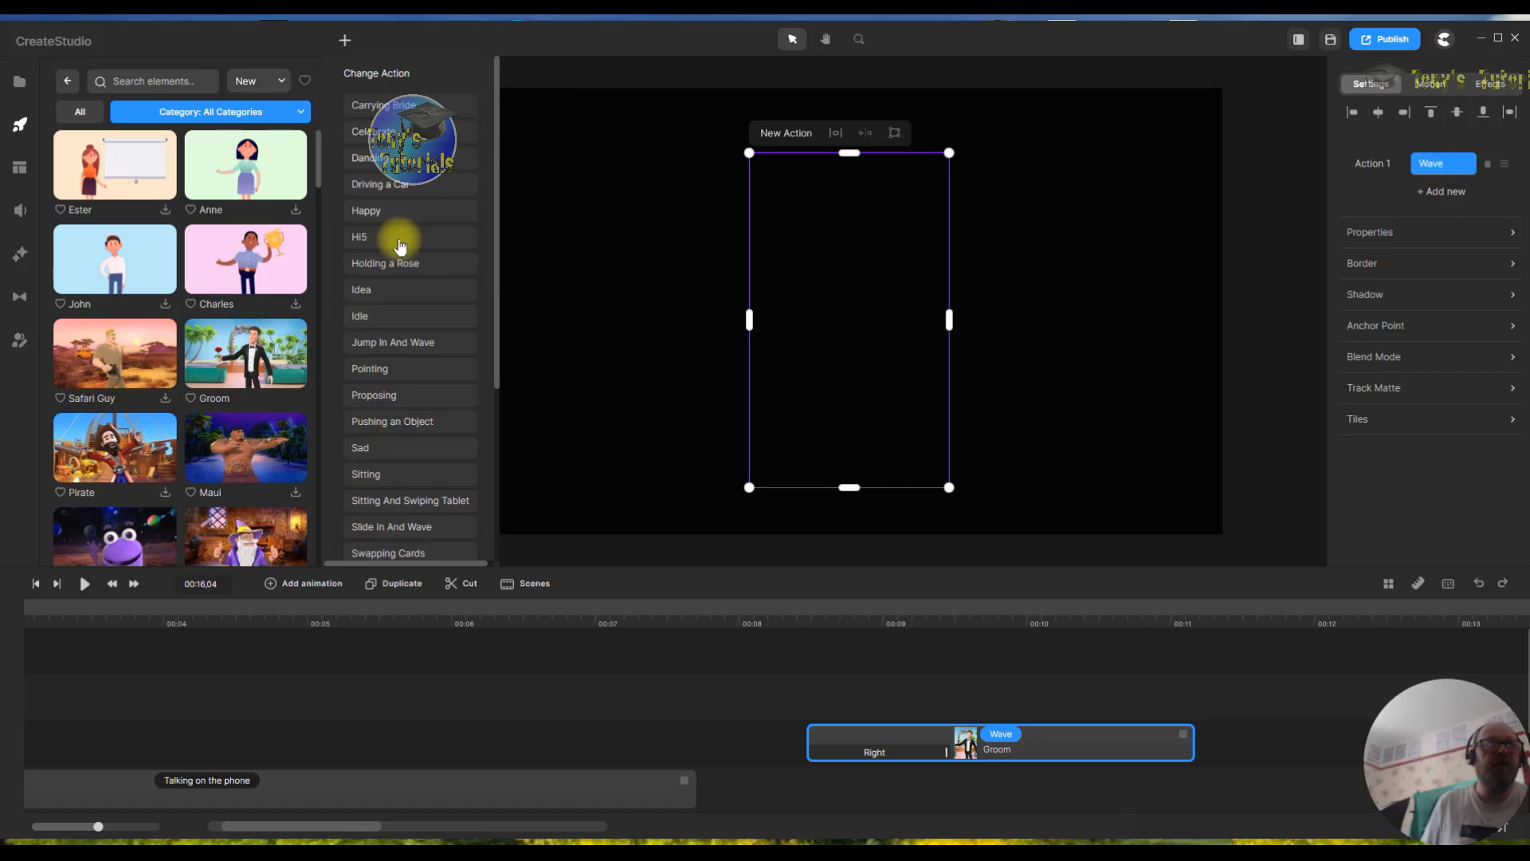
pyautogui.scroll(-3, 426, 343)
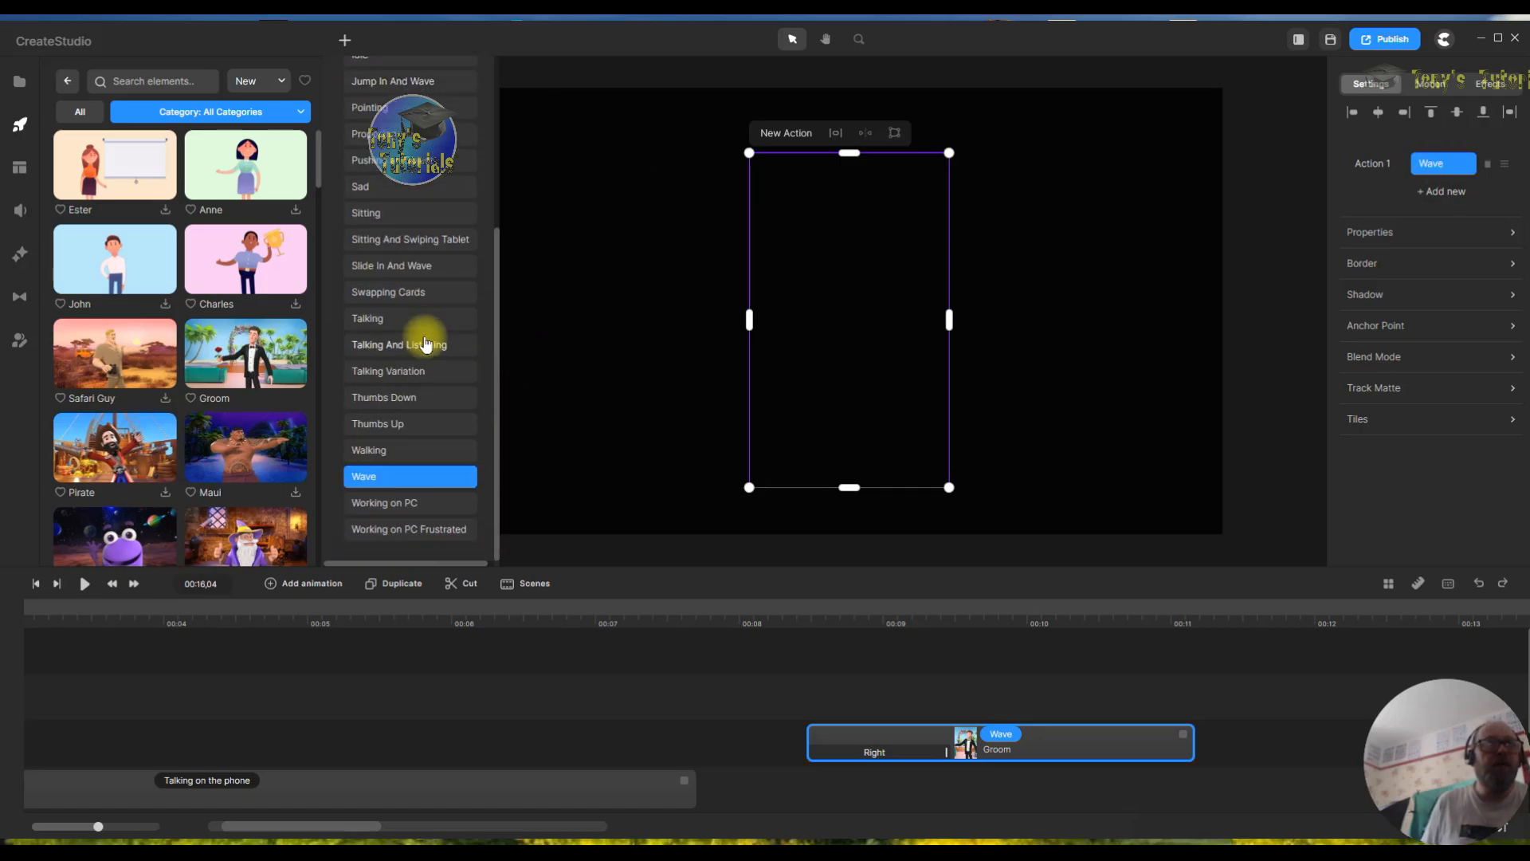
pyautogui.scroll(3, 426, 343)
pyautogui.click(383, 107)
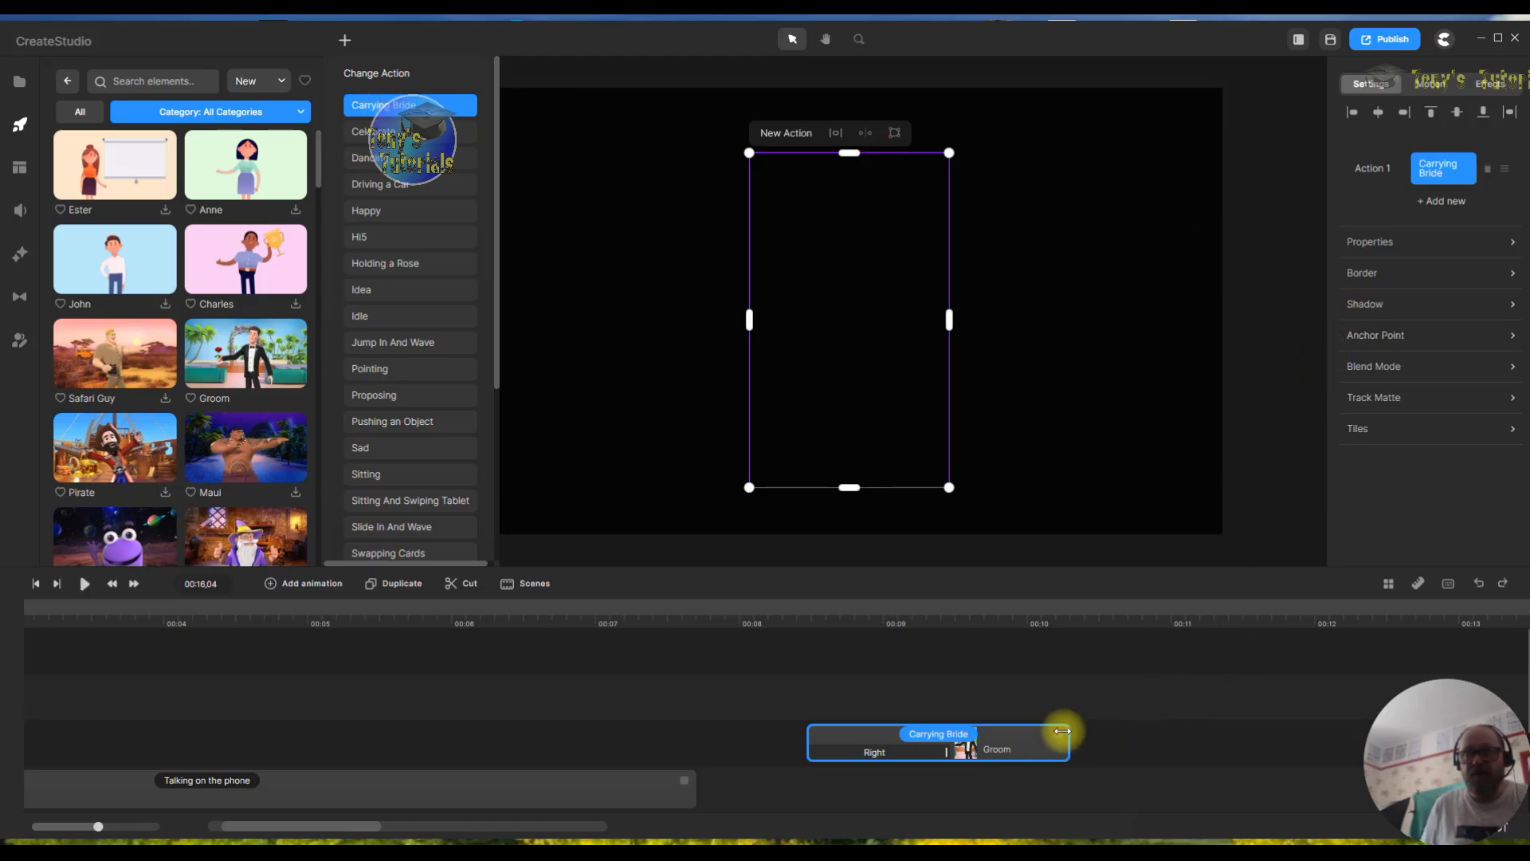
# - Add Celebrate as the Groom's second action and compare the clip's length with the countryside image track
pyautogui.click(1439, 200)
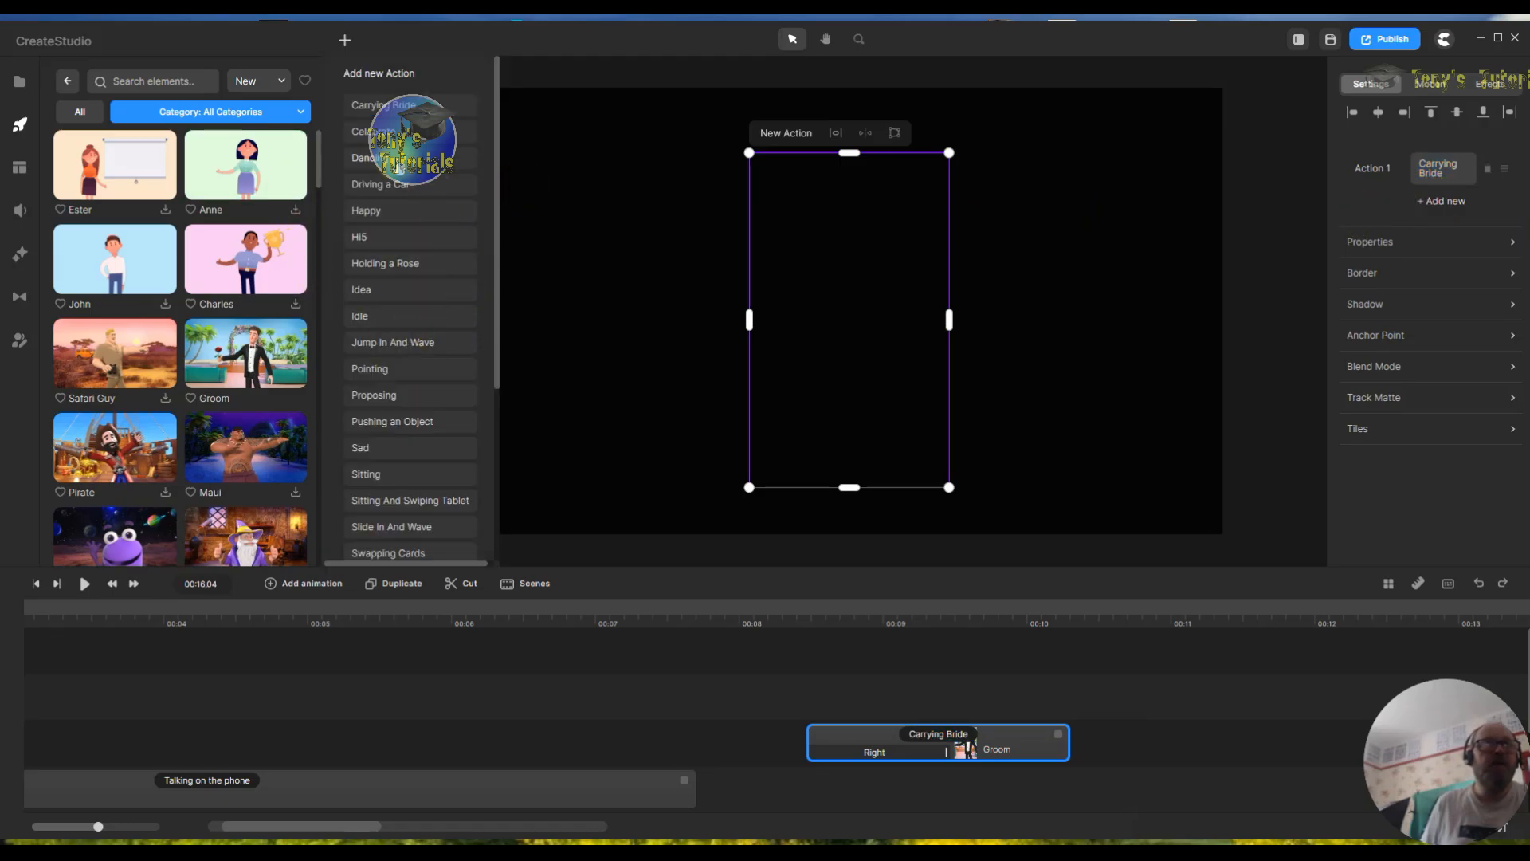
pyautogui.click(392, 137)
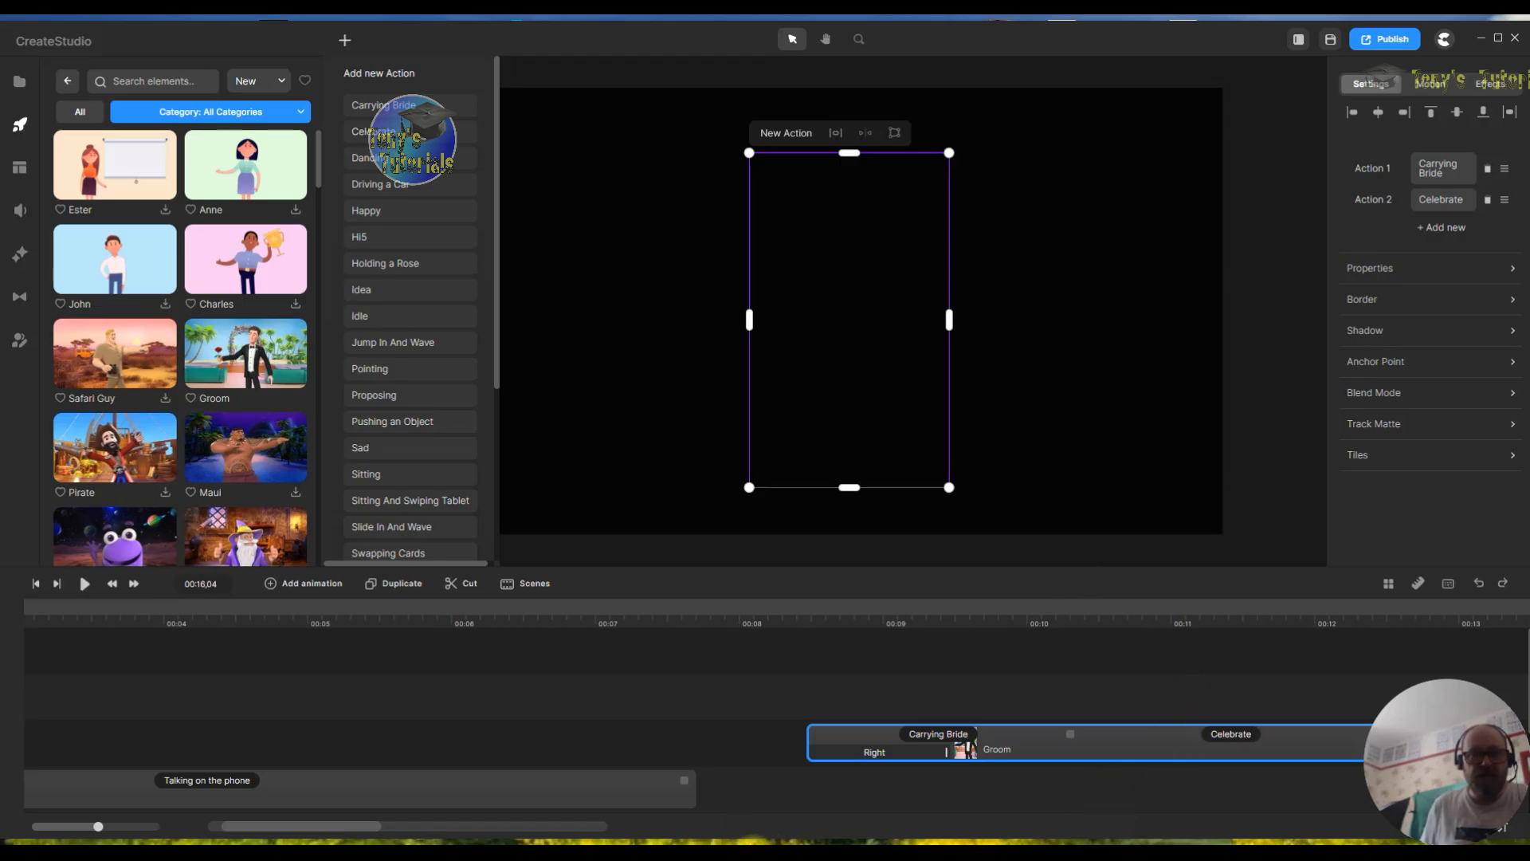
pyautogui.click(355, 827)
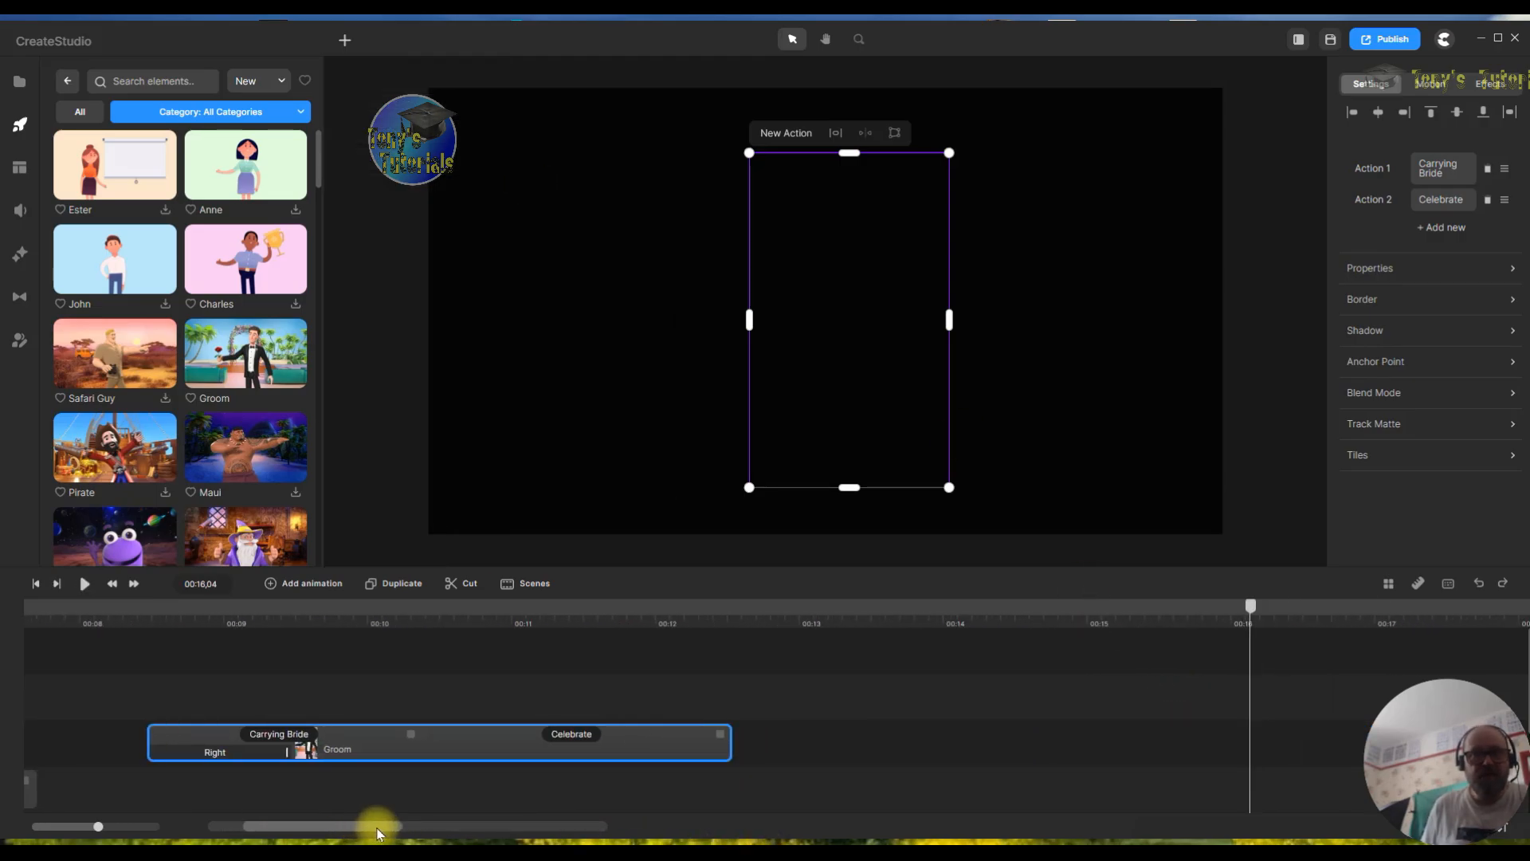
pyautogui.scroll(-2, 874, 701)
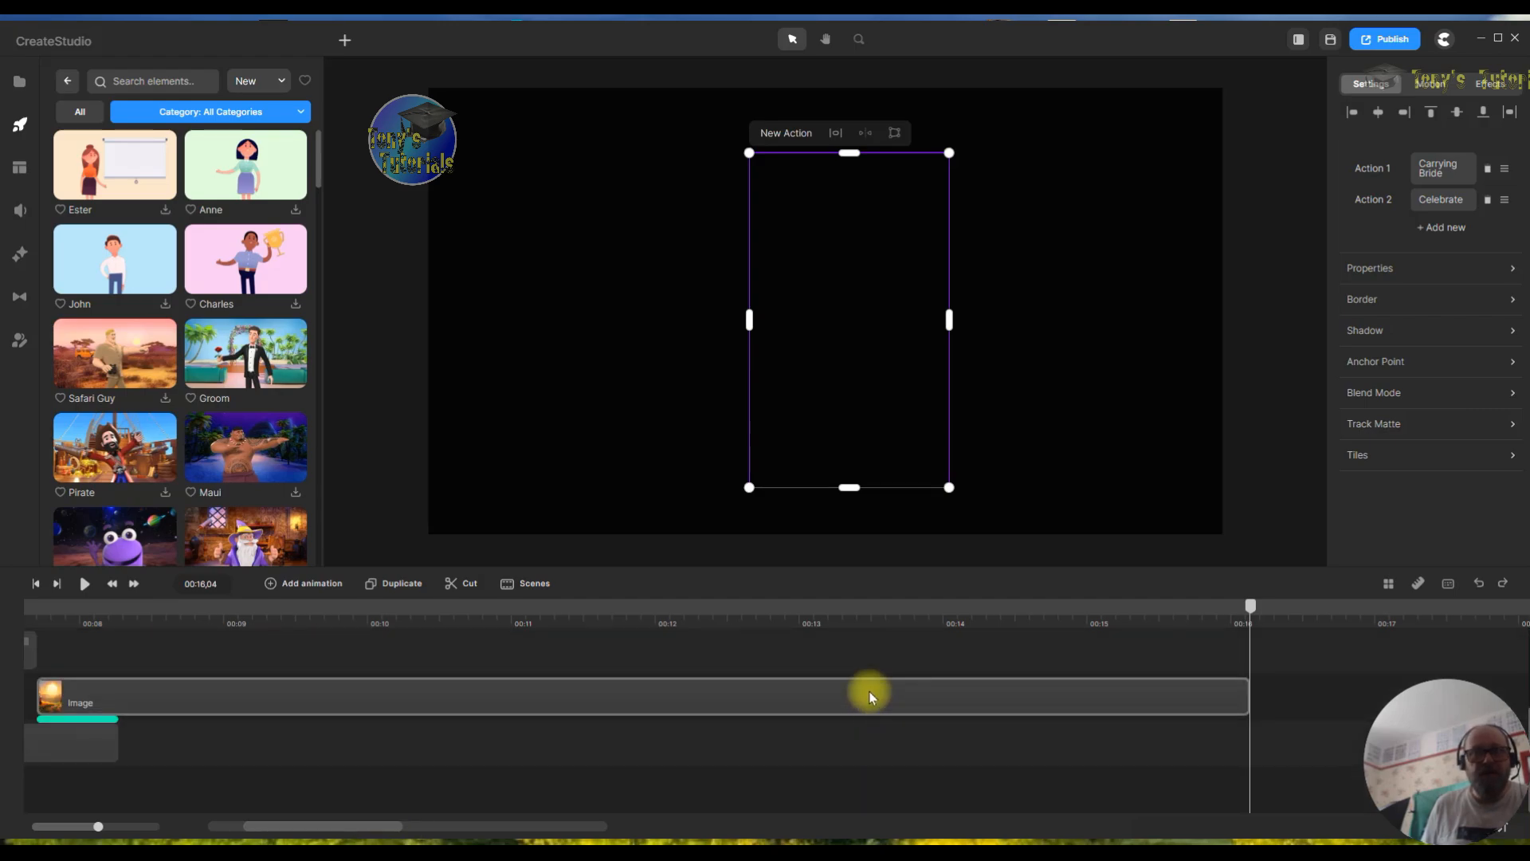
pyautogui.scroll(2, 869, 693)
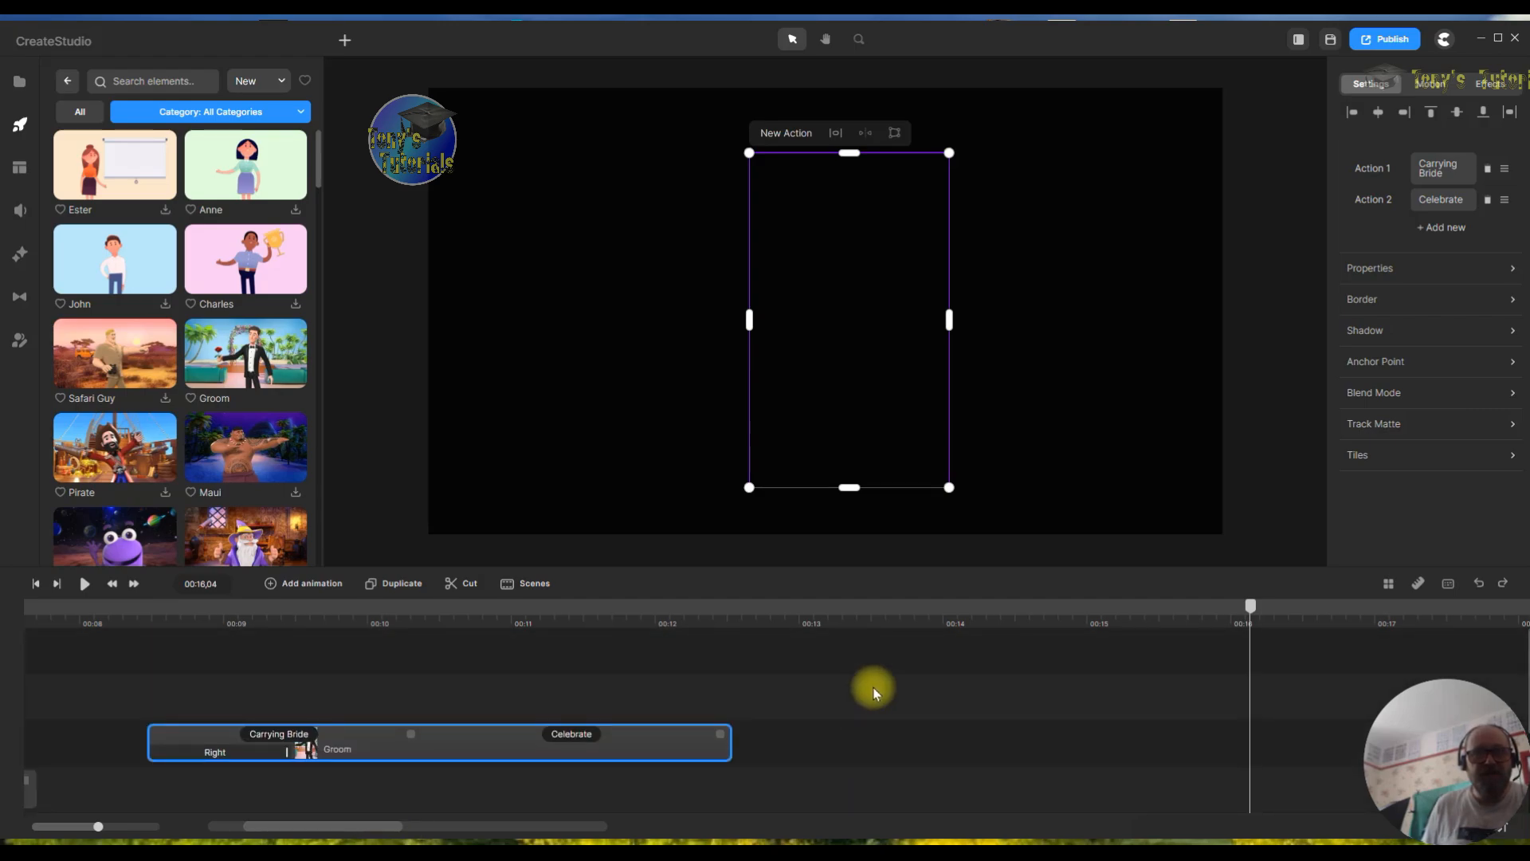
# - Add Happy as the Groom's third action, following Celebrate
pyautogui.click(716, 736)
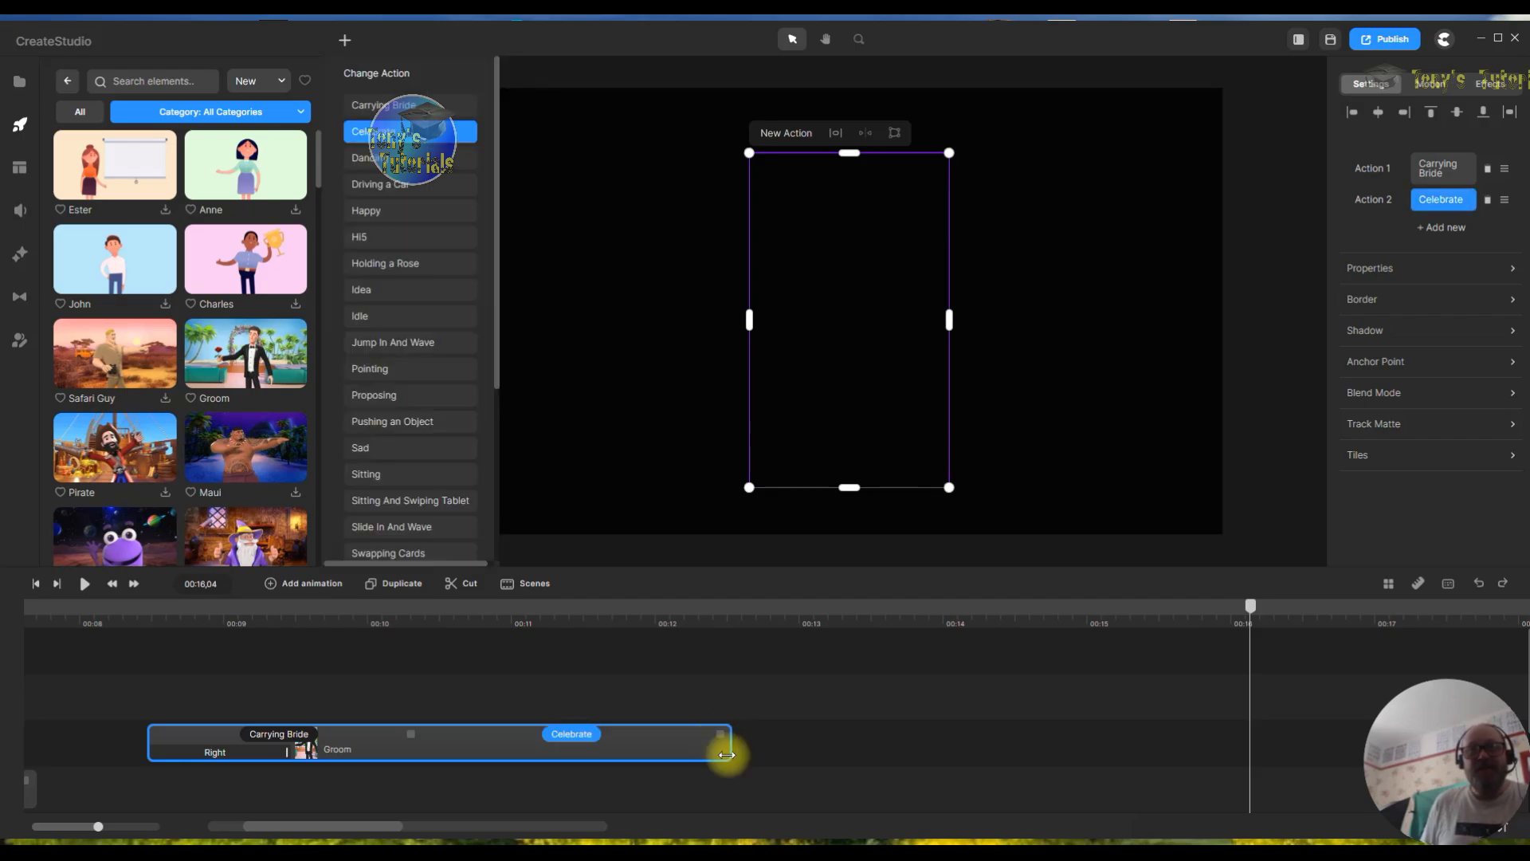
pyautogui.click(1439, 228)
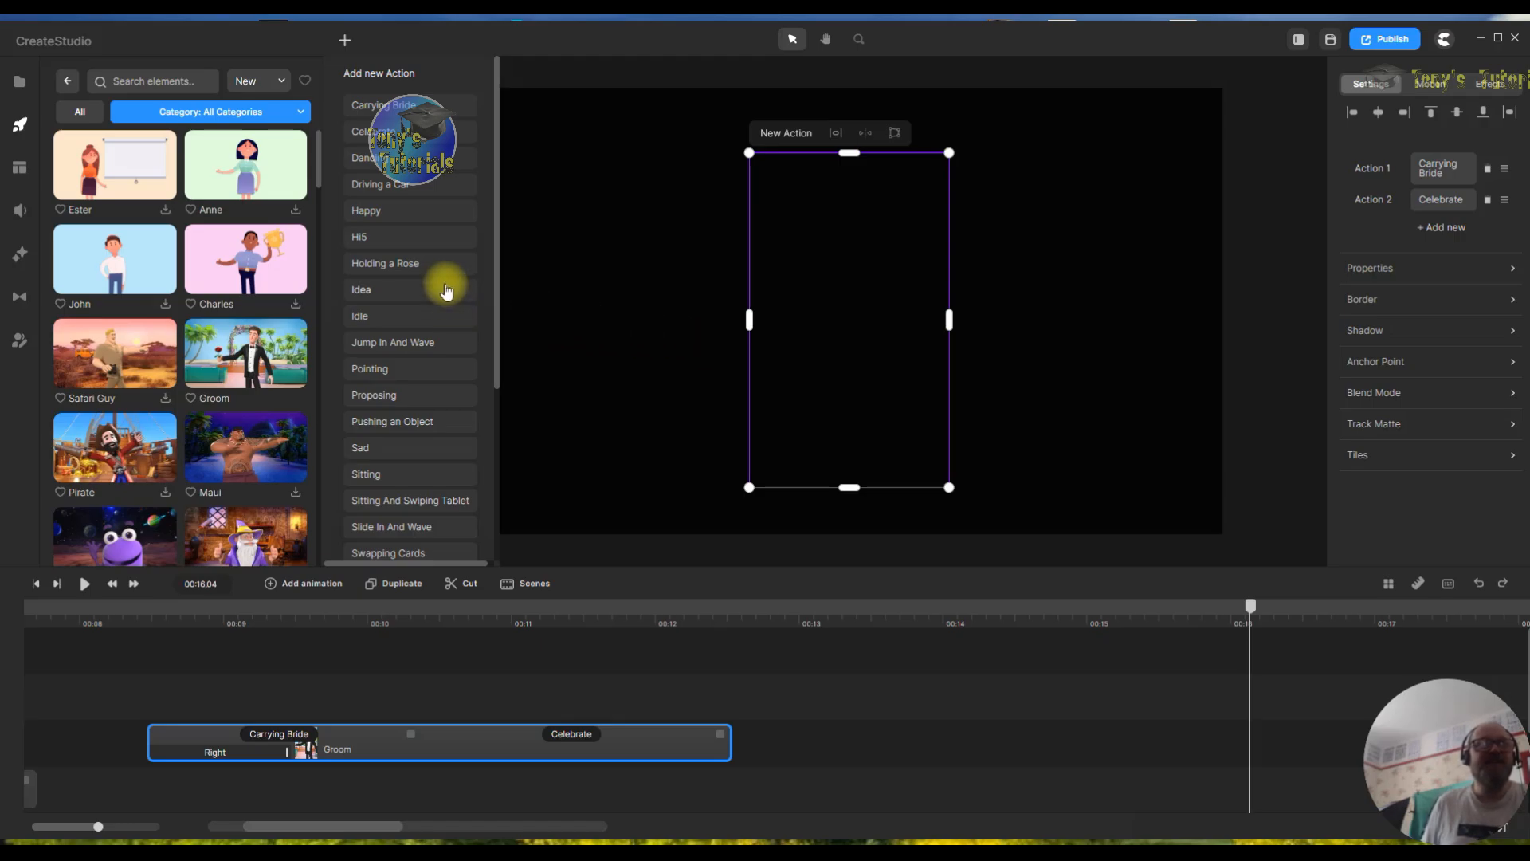
pyautogui.click(392, 211)
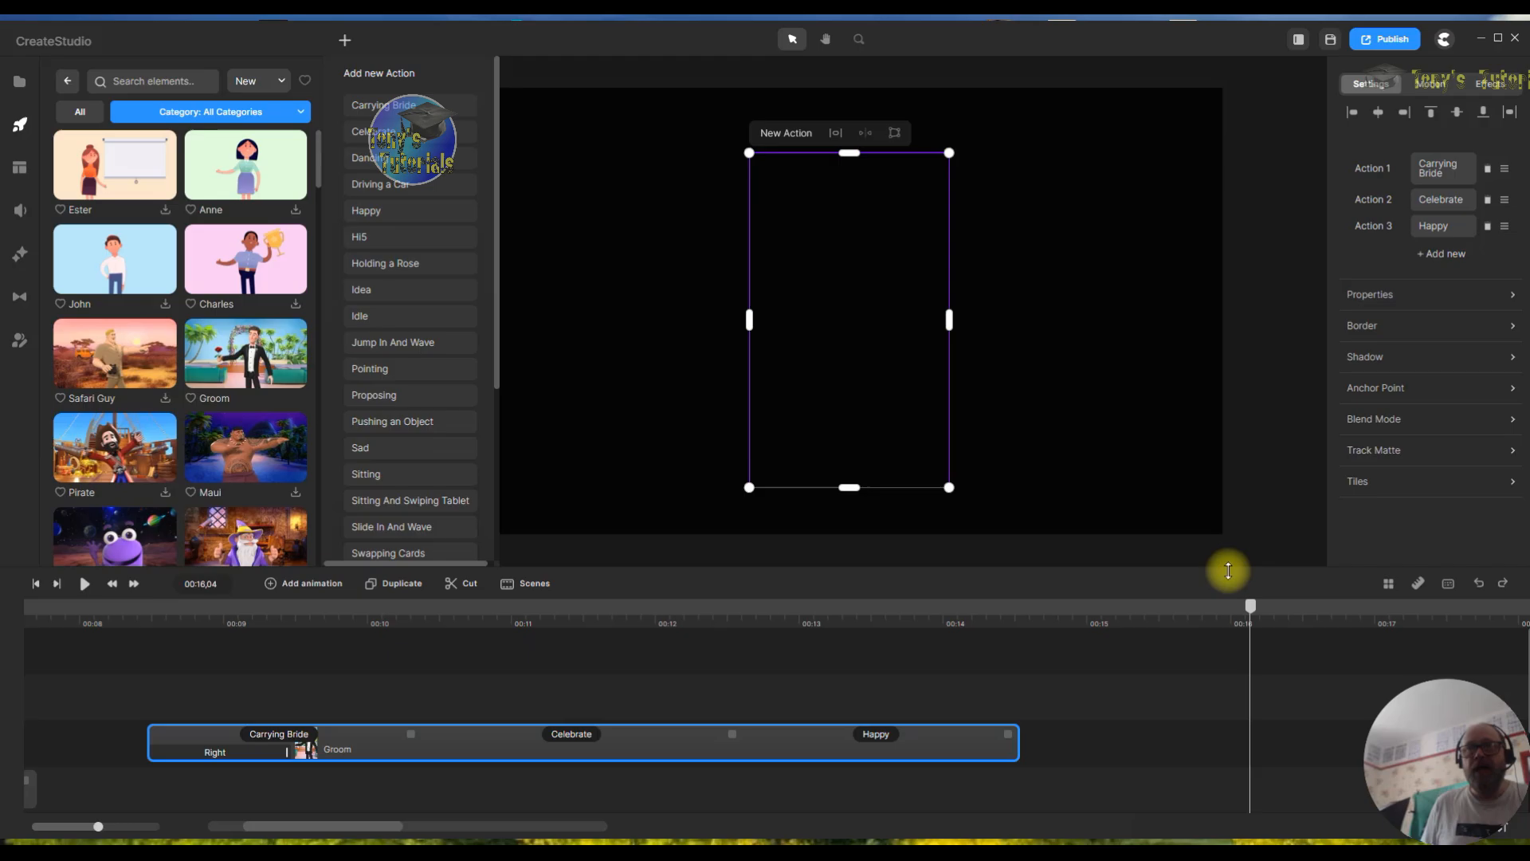
# - Go to 00:08,14, select the countryside background image and set its scale to 300%
pyautogui.scroll(-3, 1112, 660)
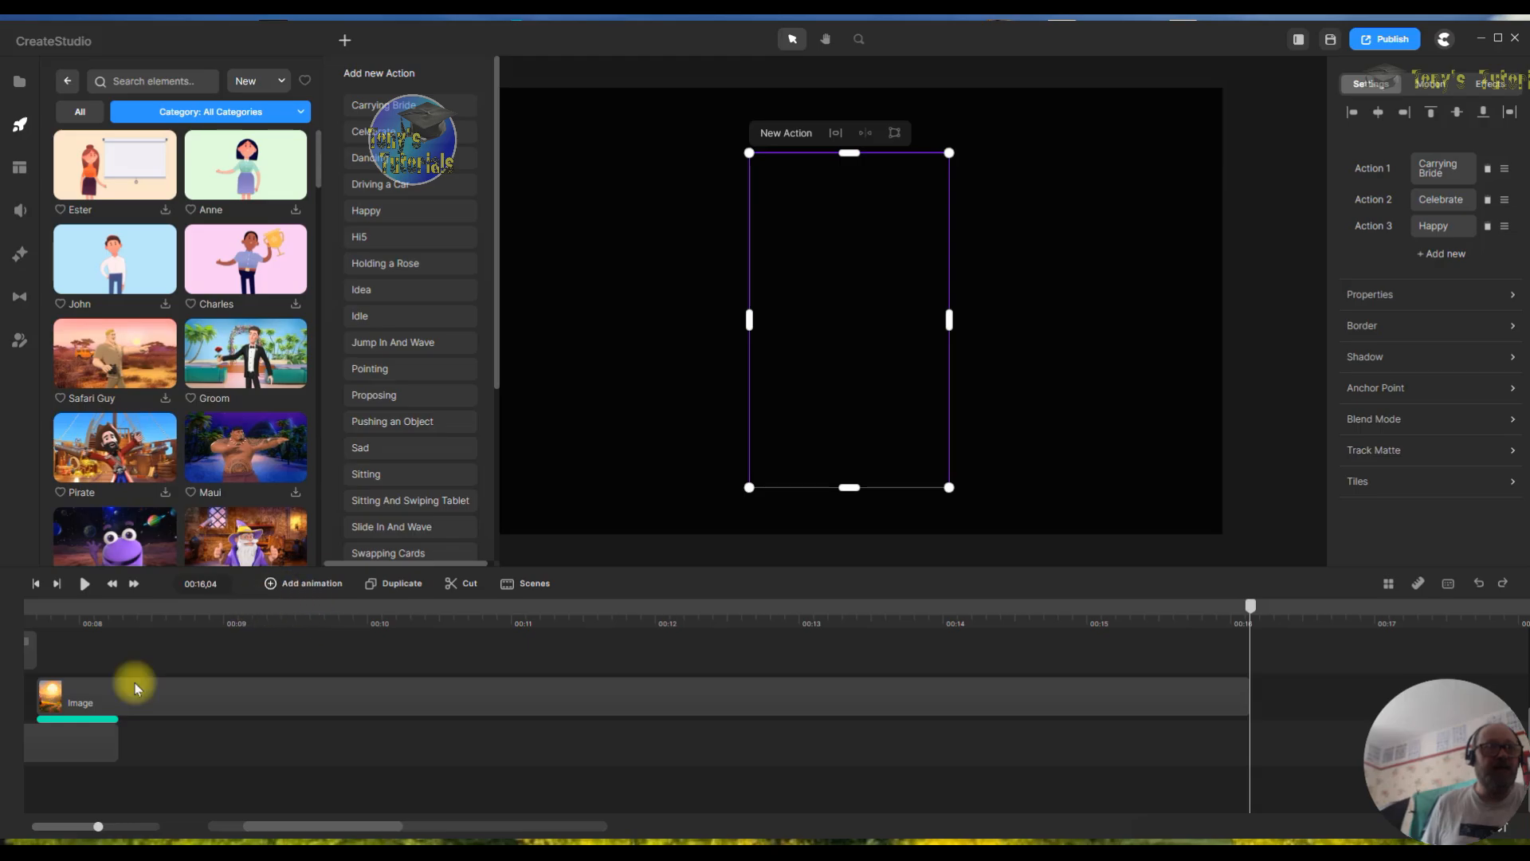
pyautogui.click(146, 618)
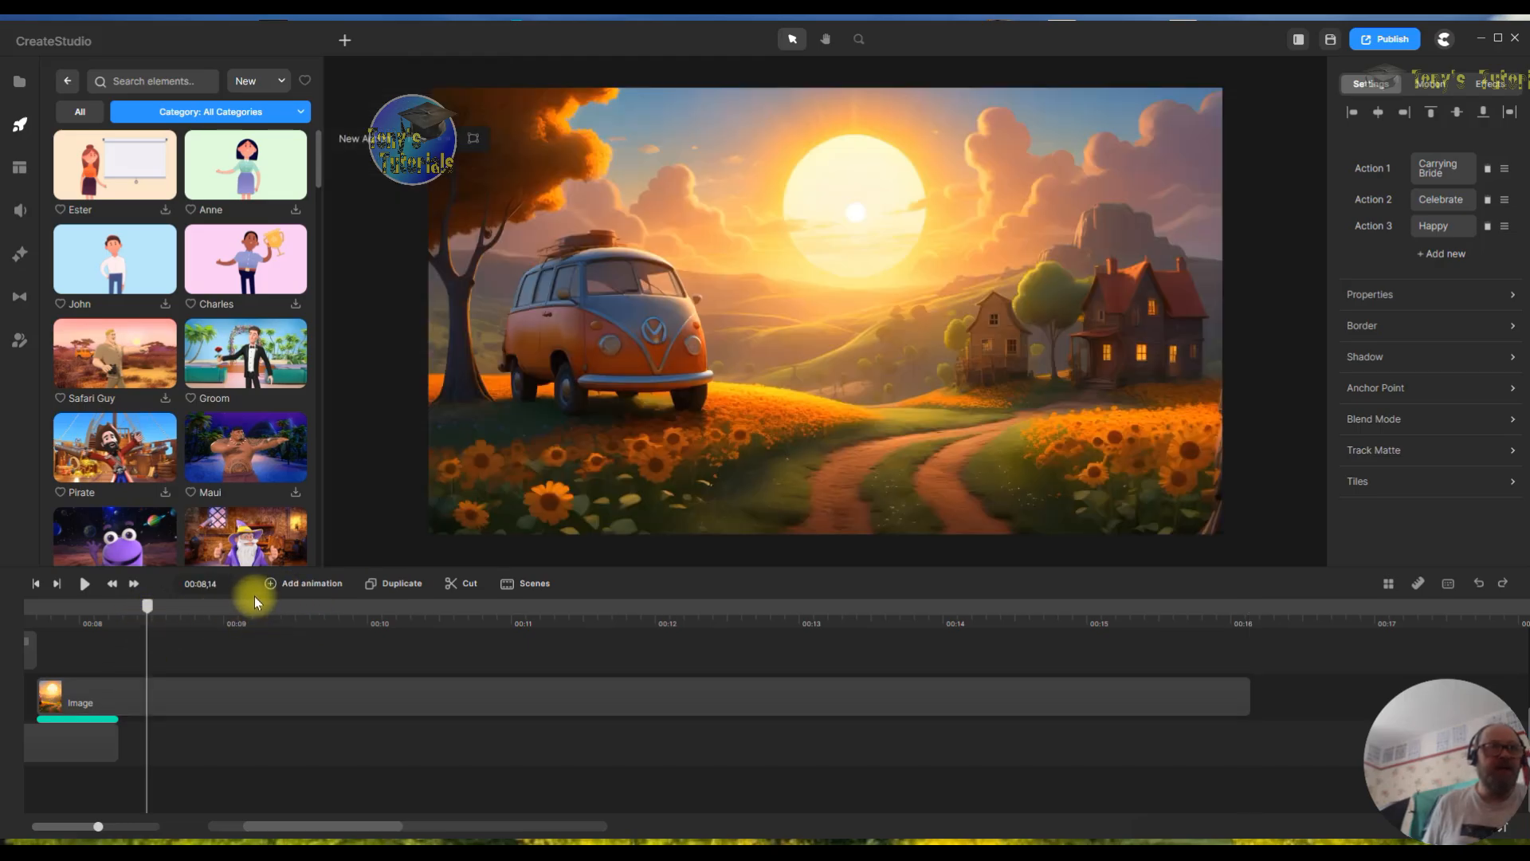
pyautogui.click(272, 585)
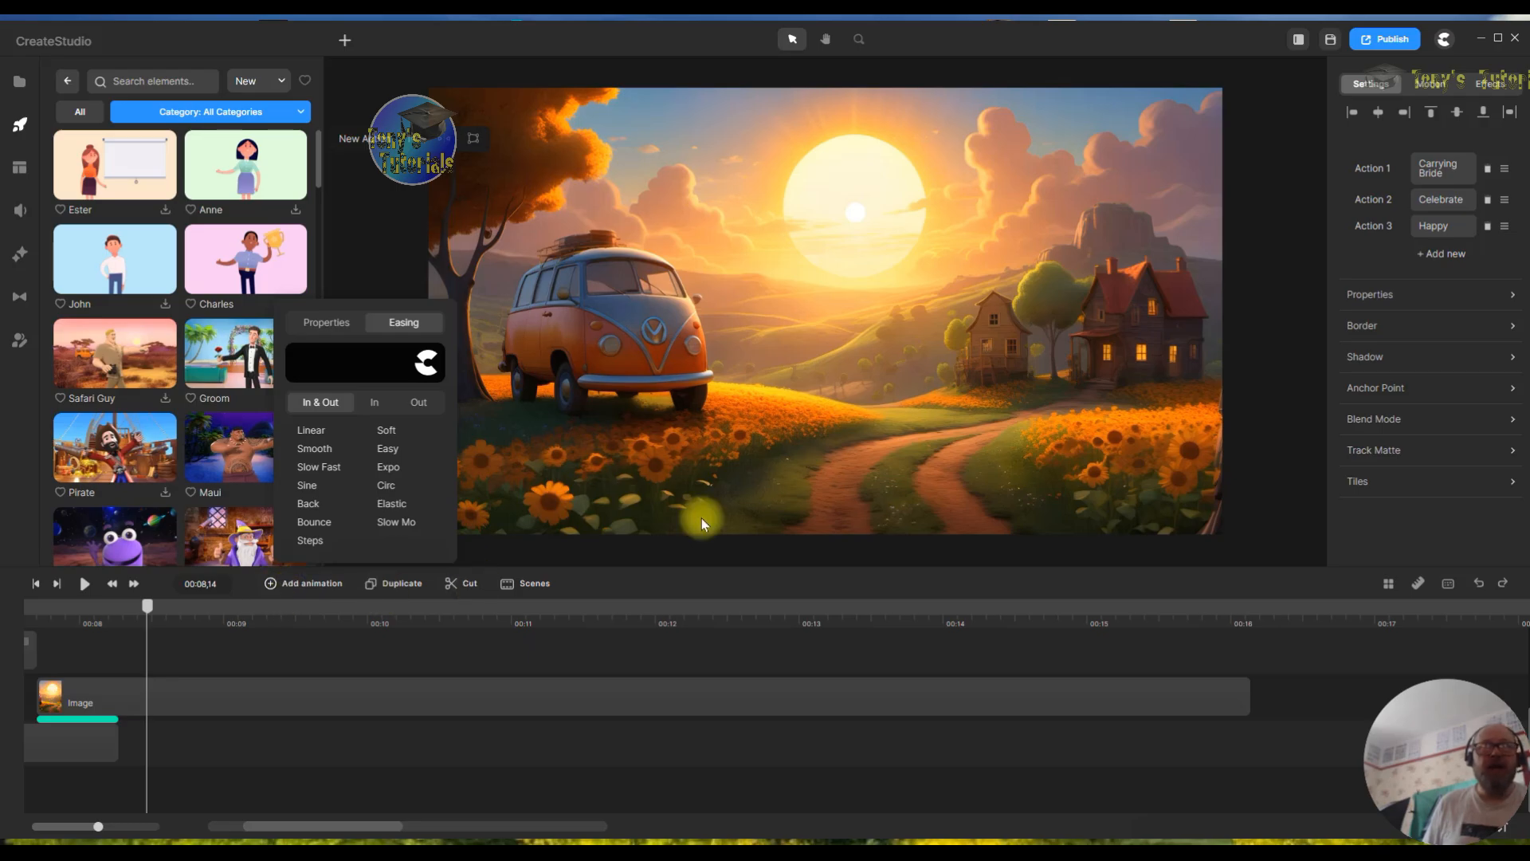
pyautogui.click(940, 423)
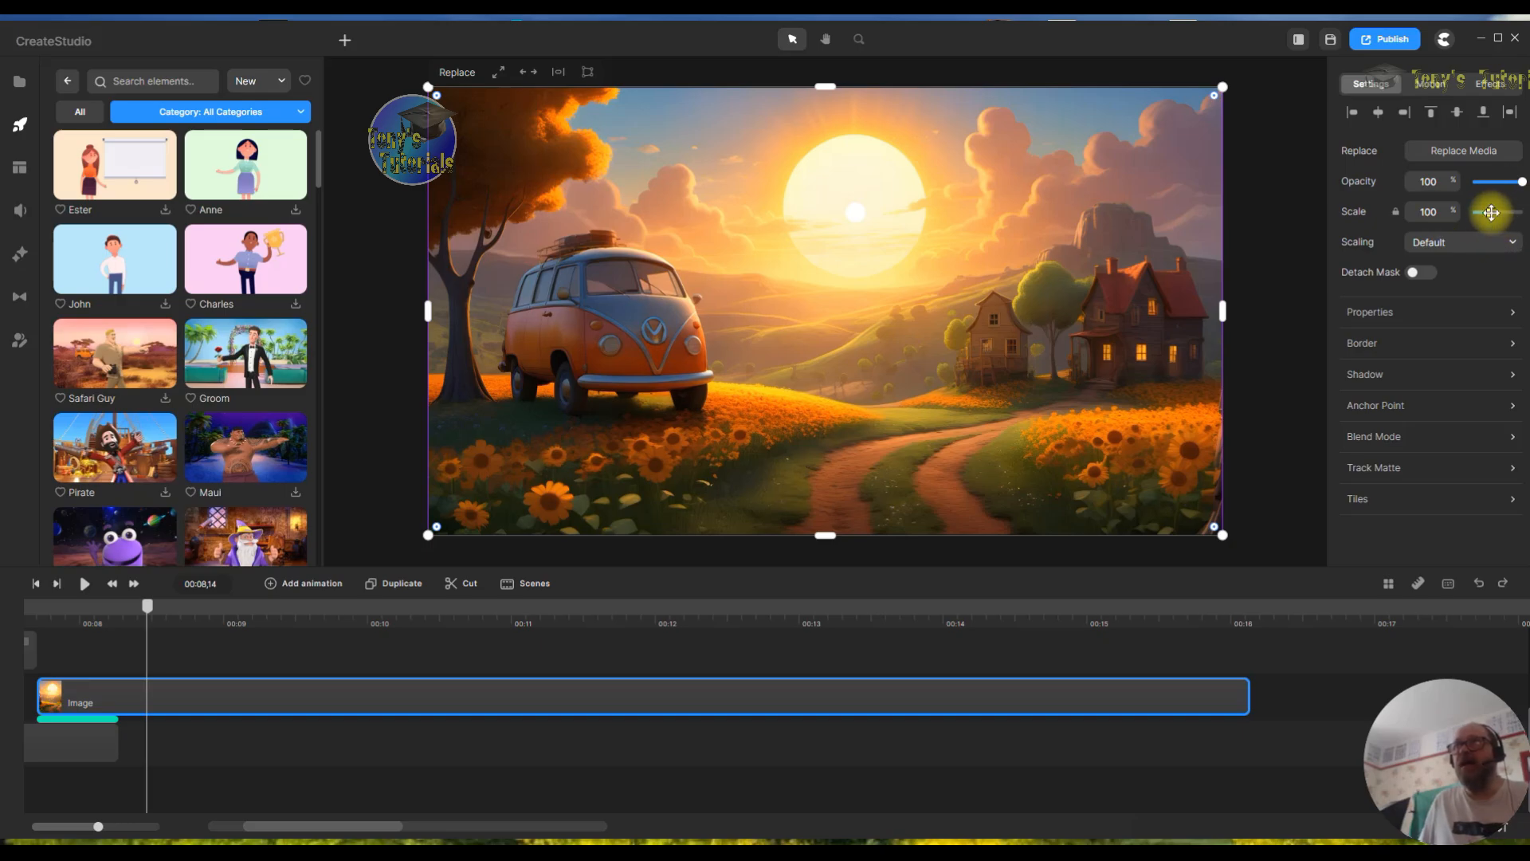
pyautogui.moveTo(1491, 211); pyautogui.dragTo(1521, 213)
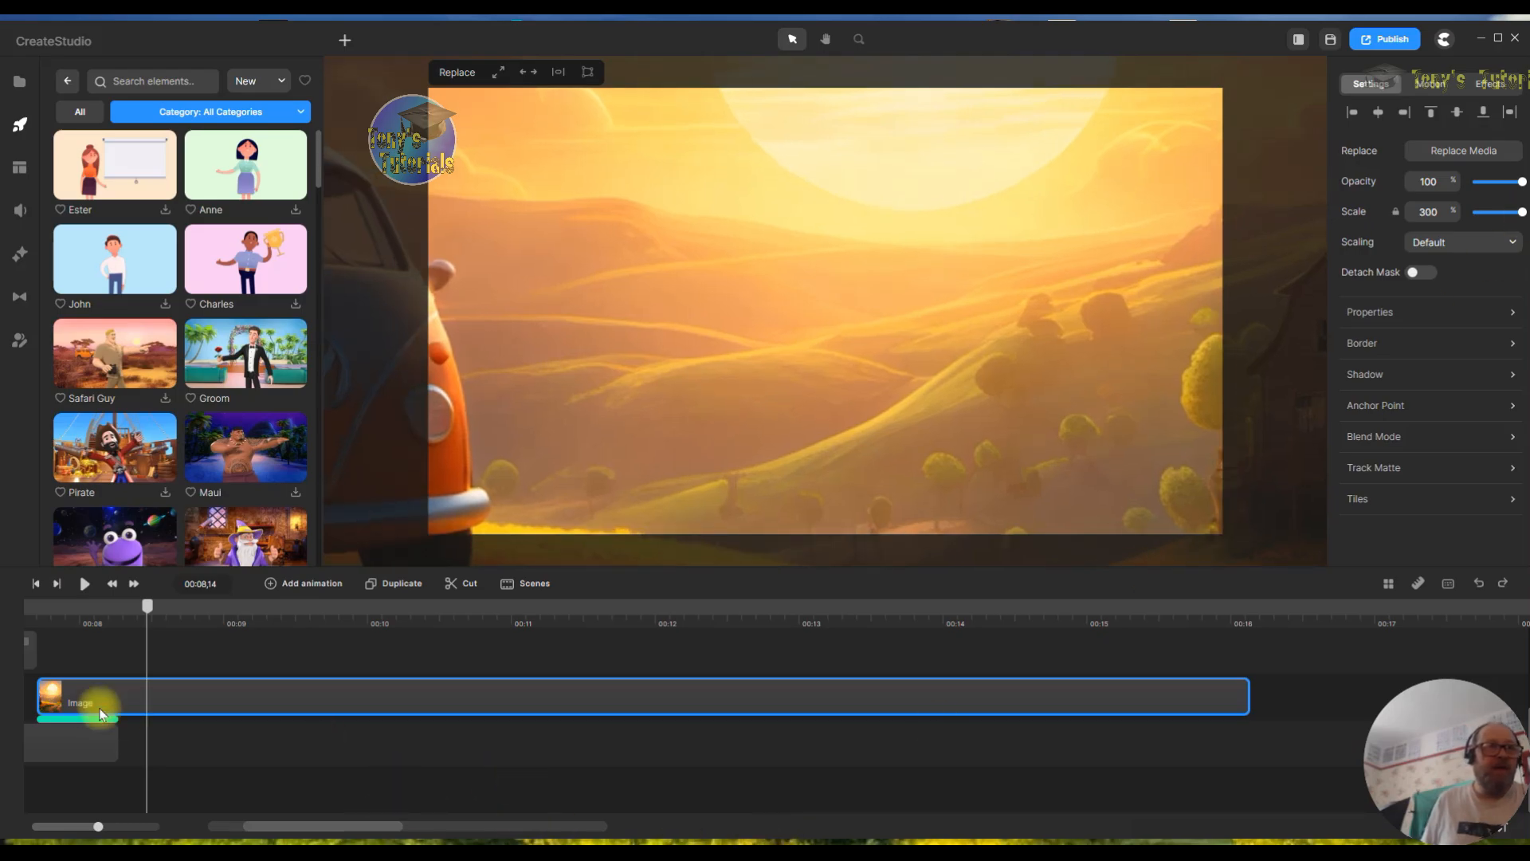
# - Add a Scale animation with Linear easing to the countryside image, starting at 00:08,09
pyautogui.moveTo(149, 616); pyautogui.dragTo(124, 616)
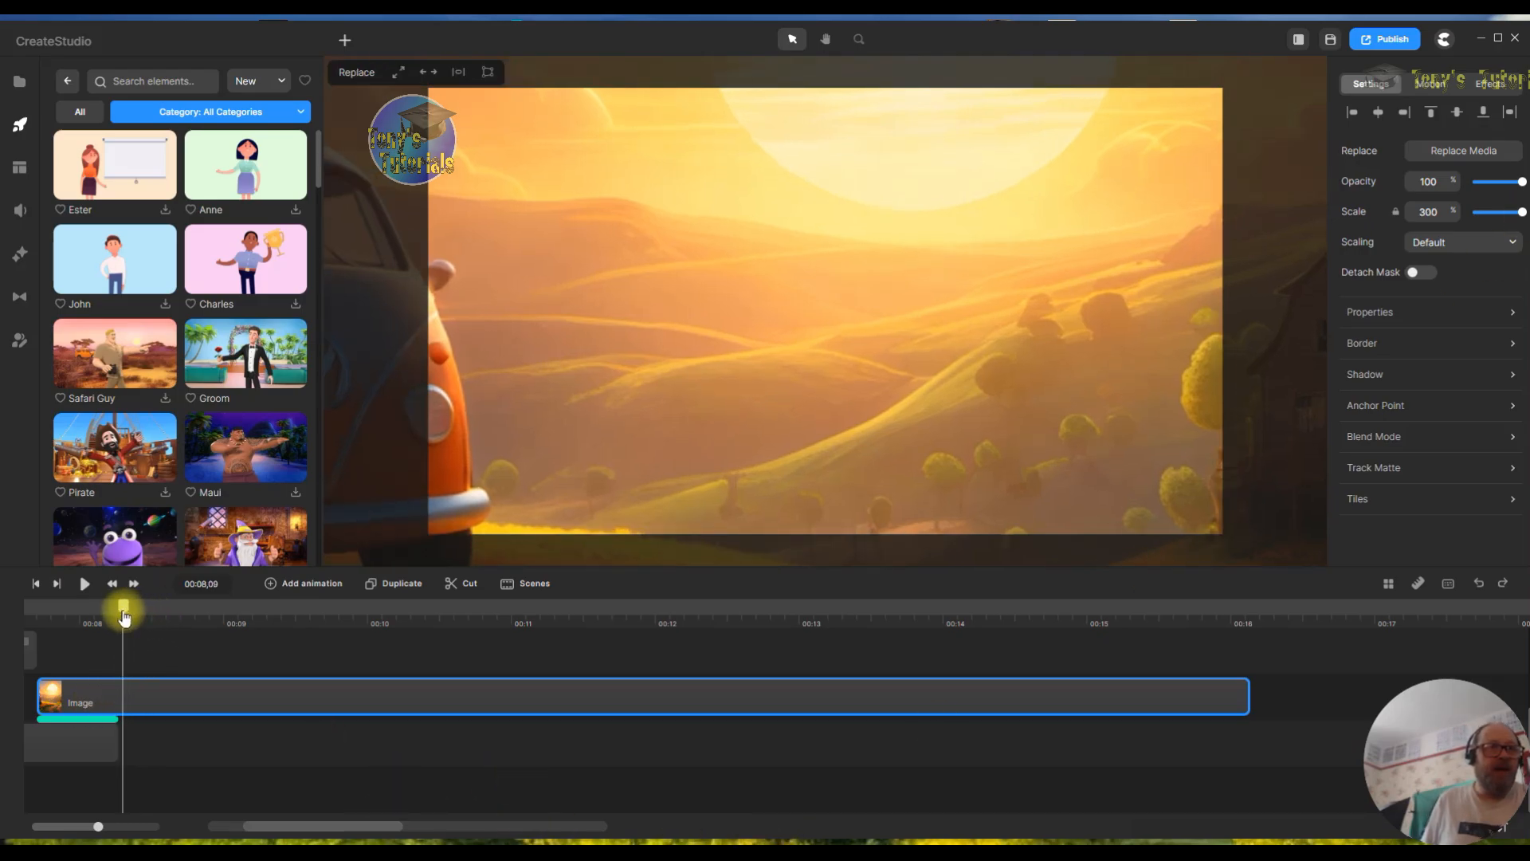
pyautogui.click(268, 590)
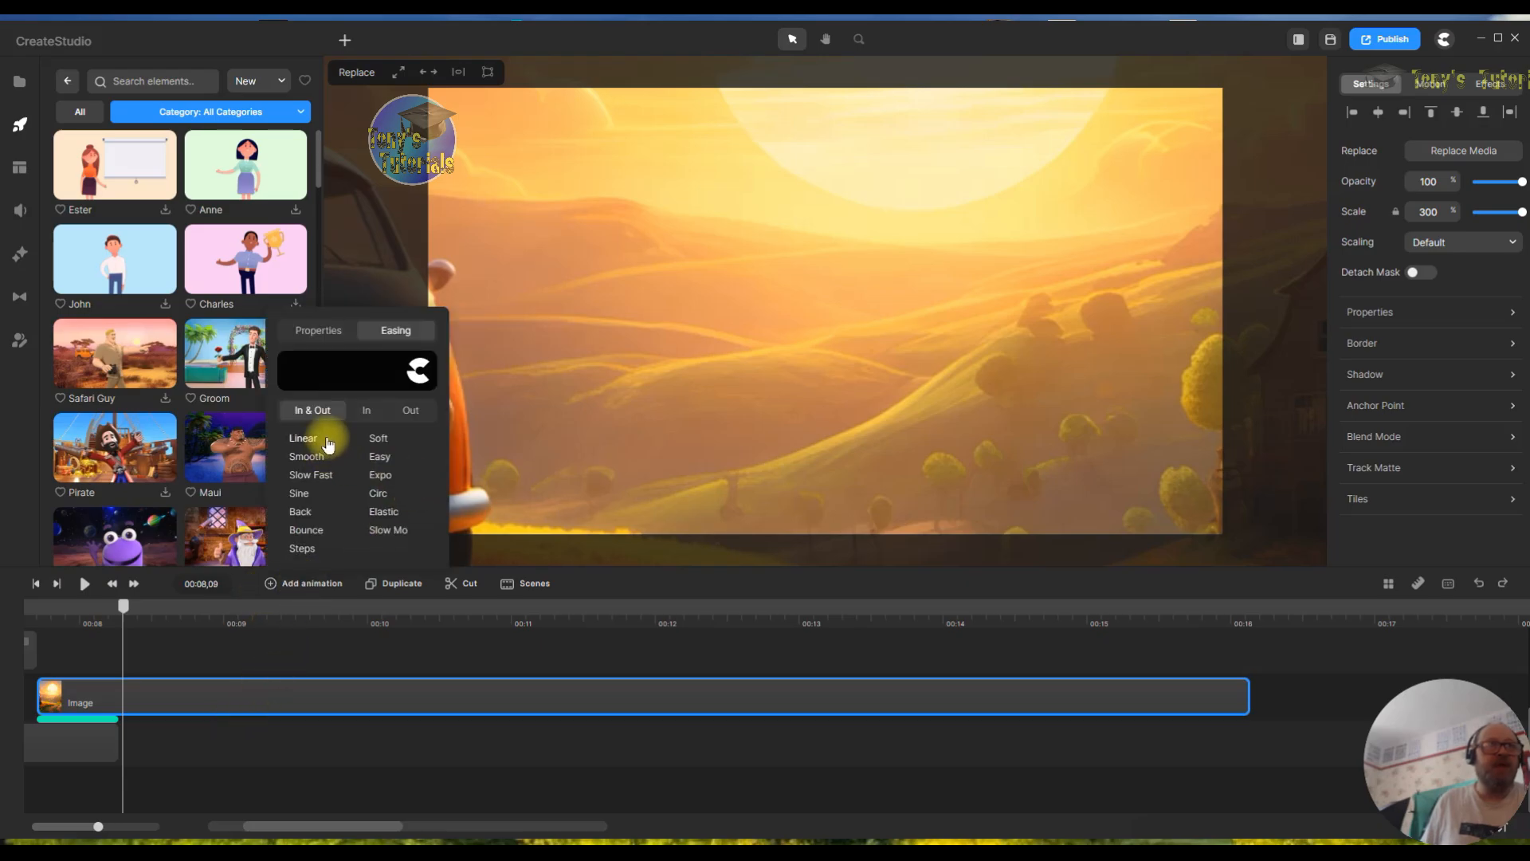
pyautogui.click(303, 439)
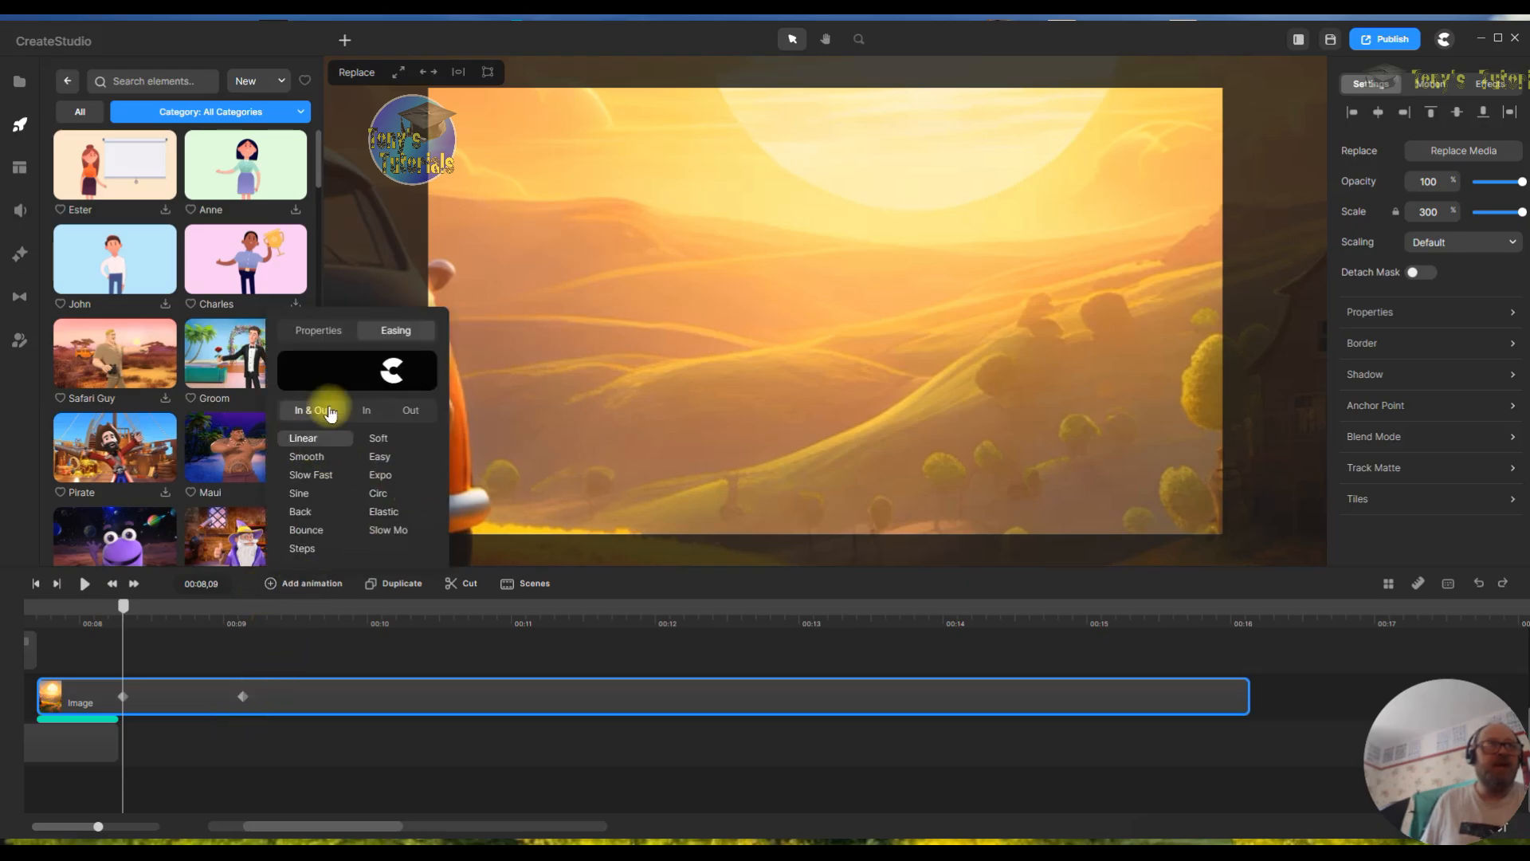
pyautogui.click(318, 329)
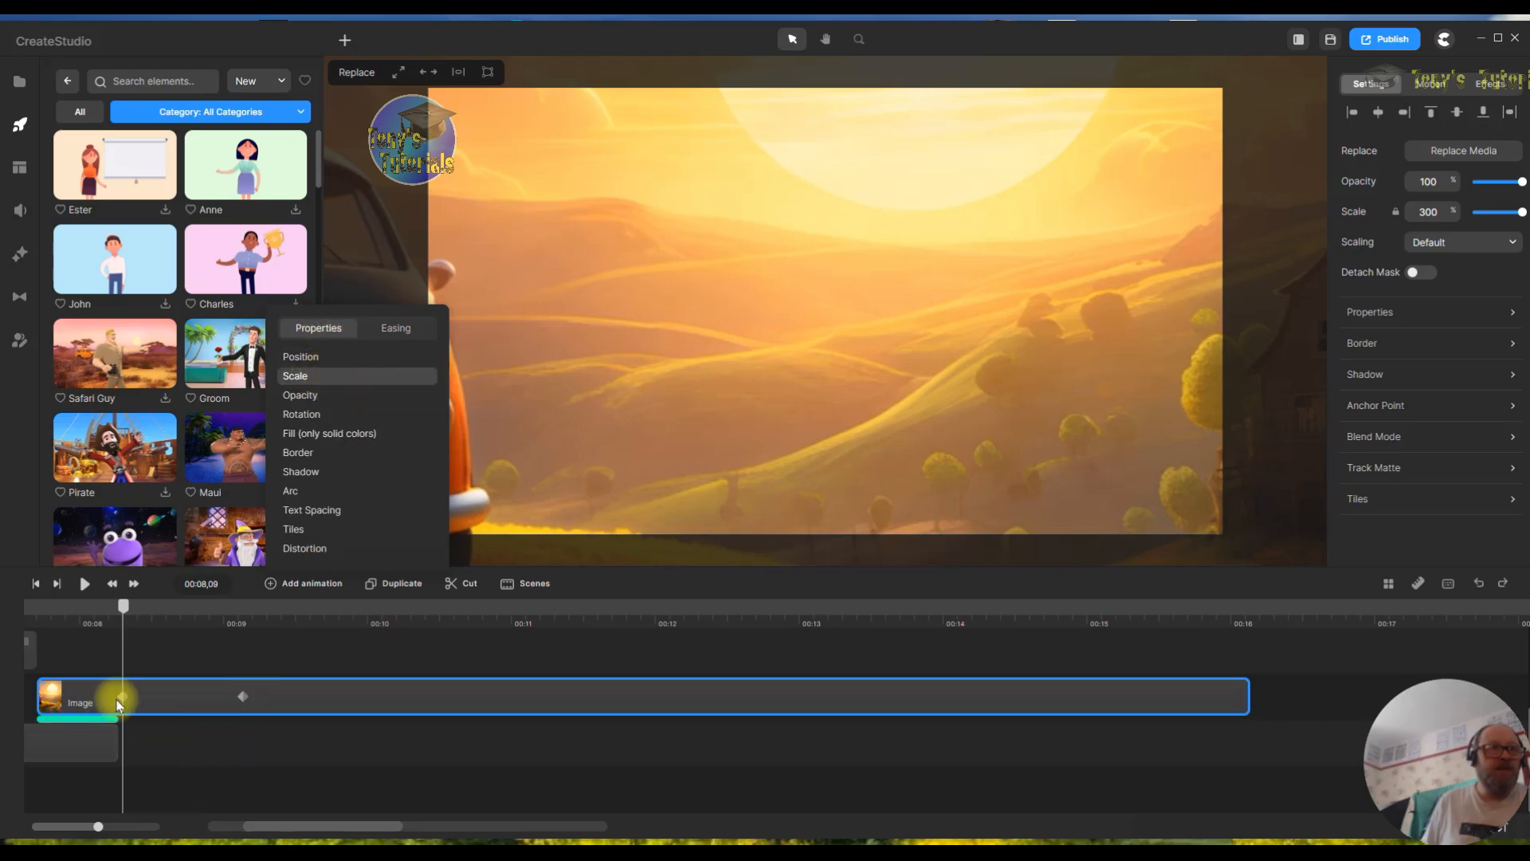
pyautogui.click(758, 471)
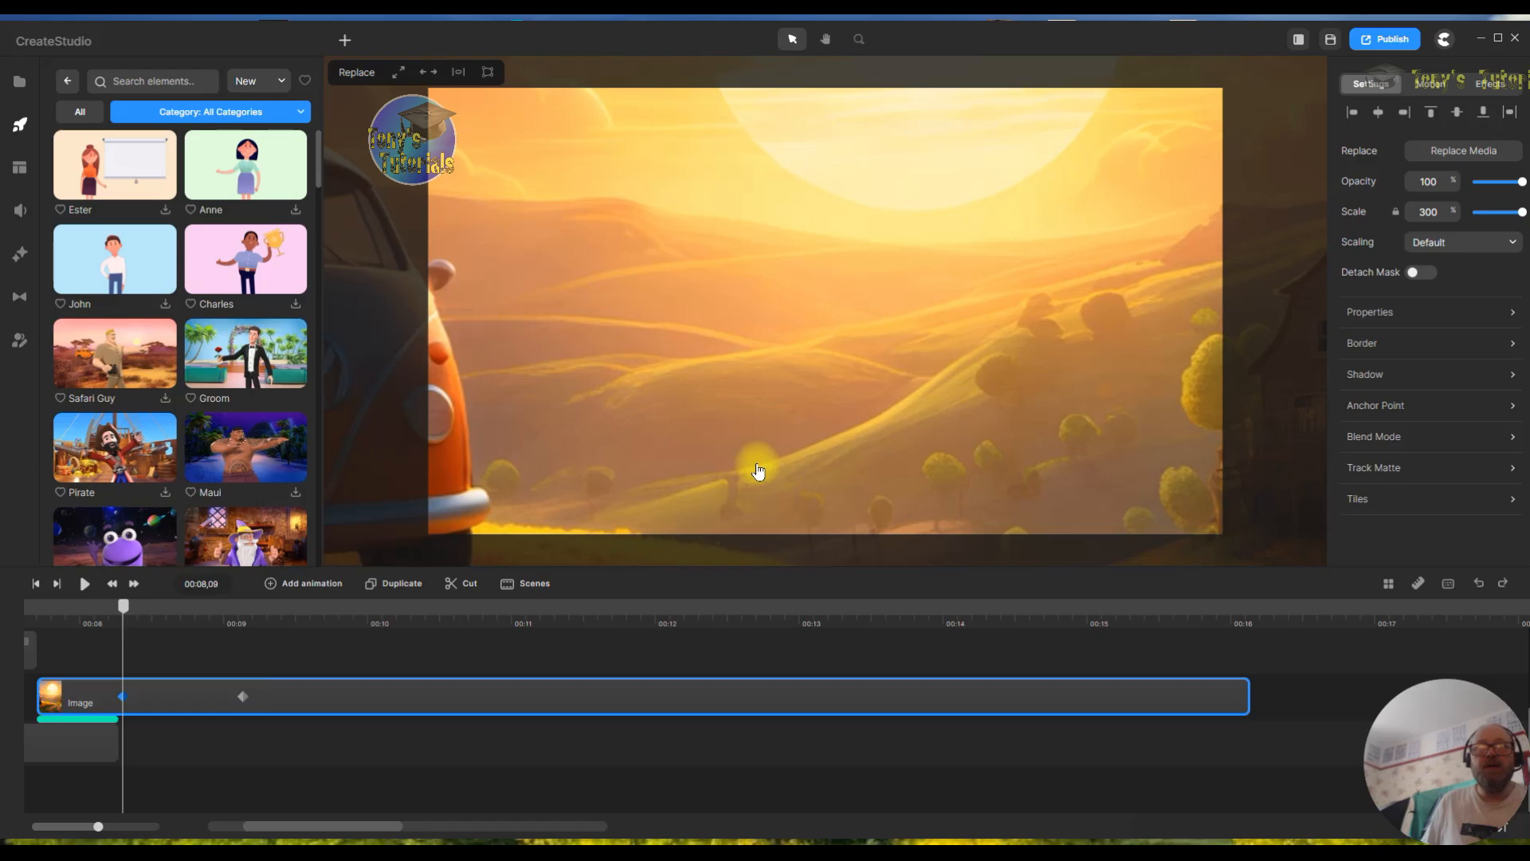
# - Move the countryside image's second scale keyframe to 00:12,08 and set the scale there to 100%
pyautogui.moveTo(244, 699); pyautogui.dragTo(1220, 709)
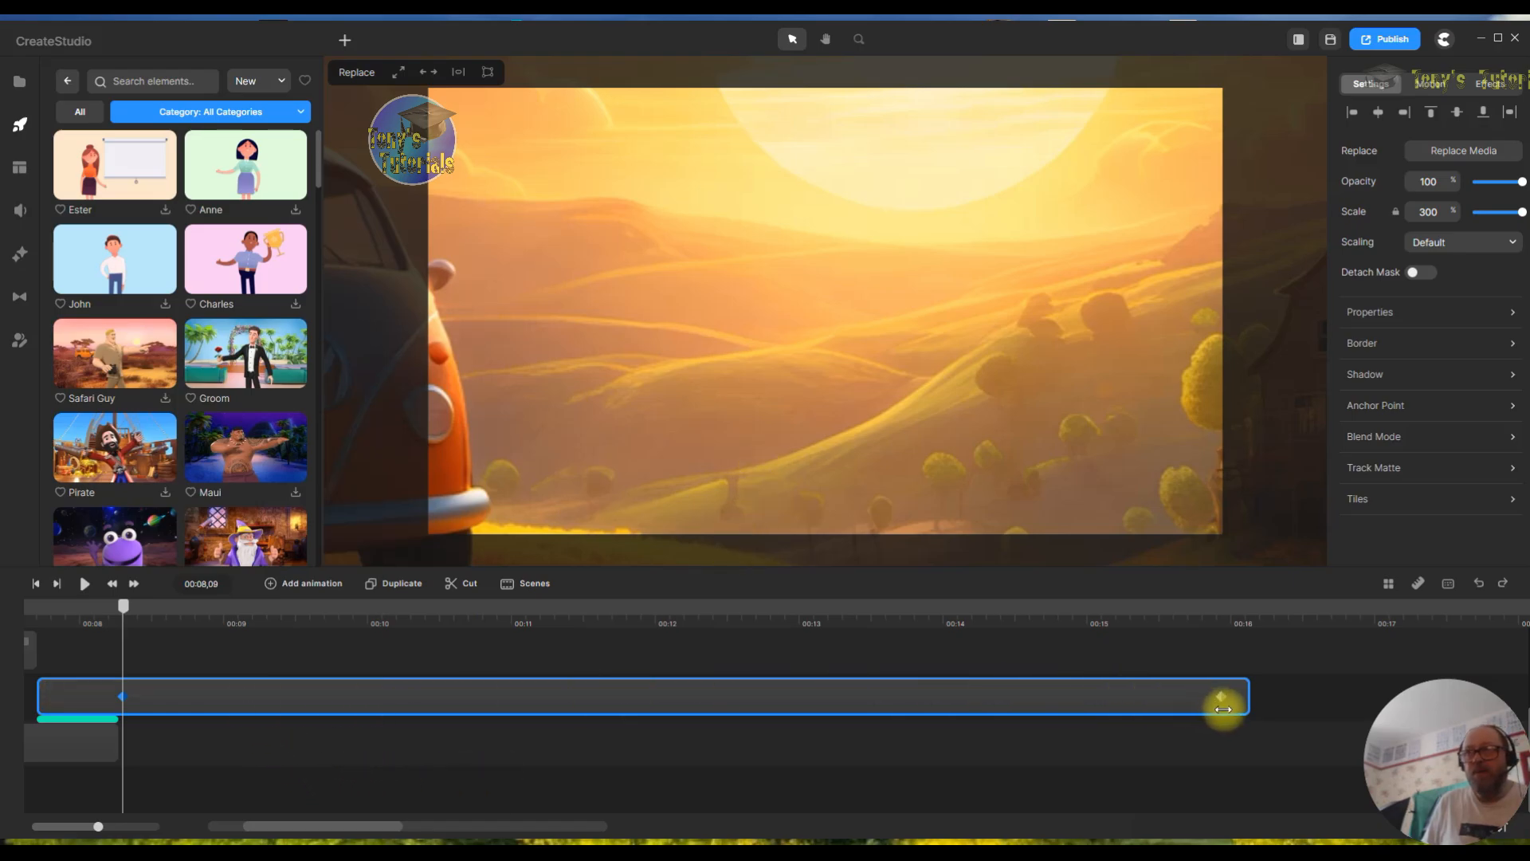
pyautogui.moveTo(1229, 695); pyautogui.dragTo(675, 696)
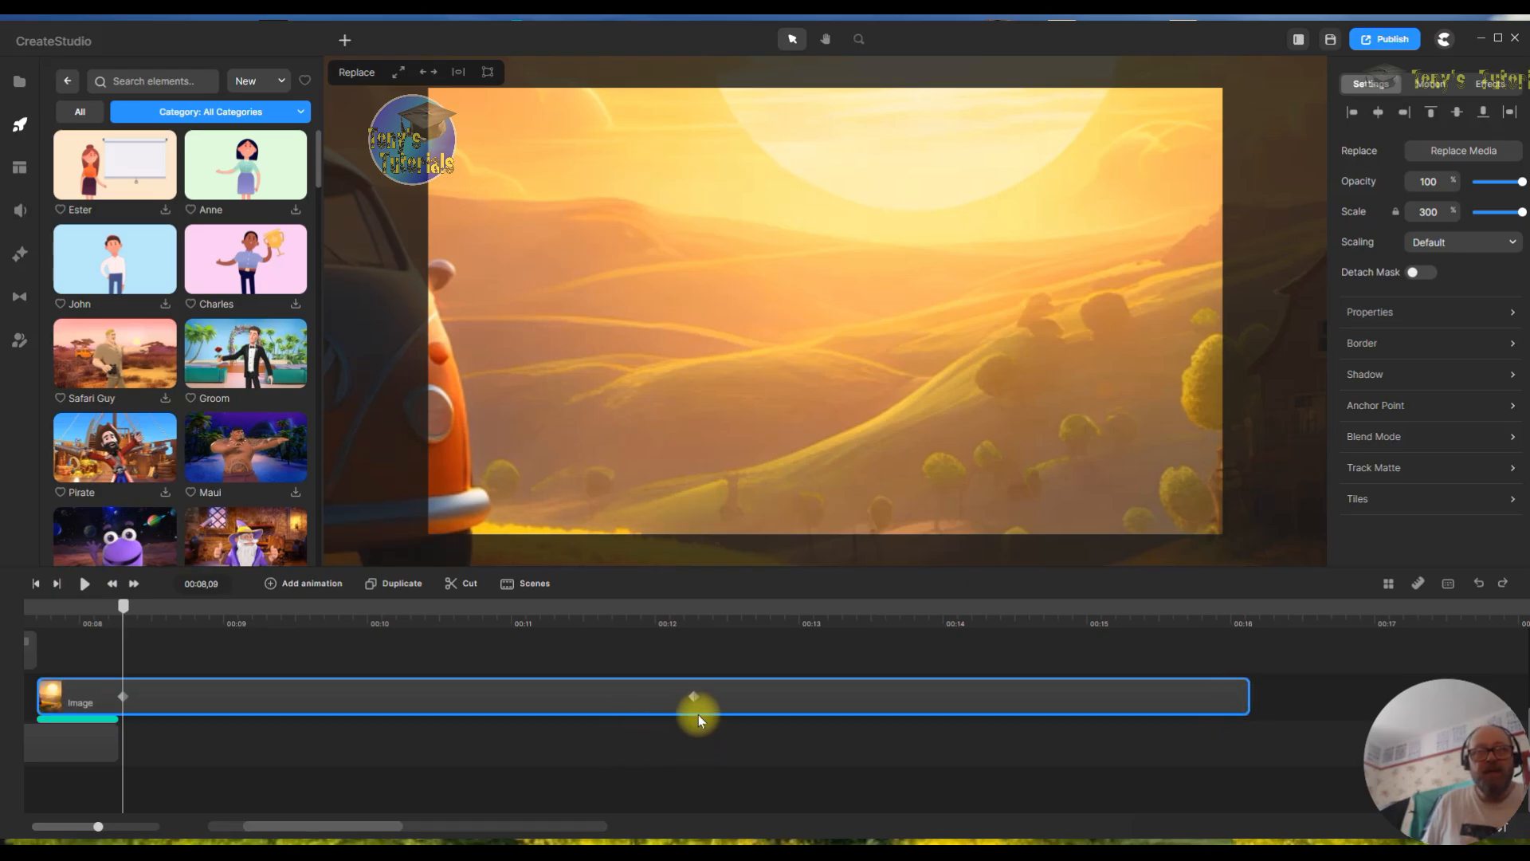
pyautogui.click(692, 698)
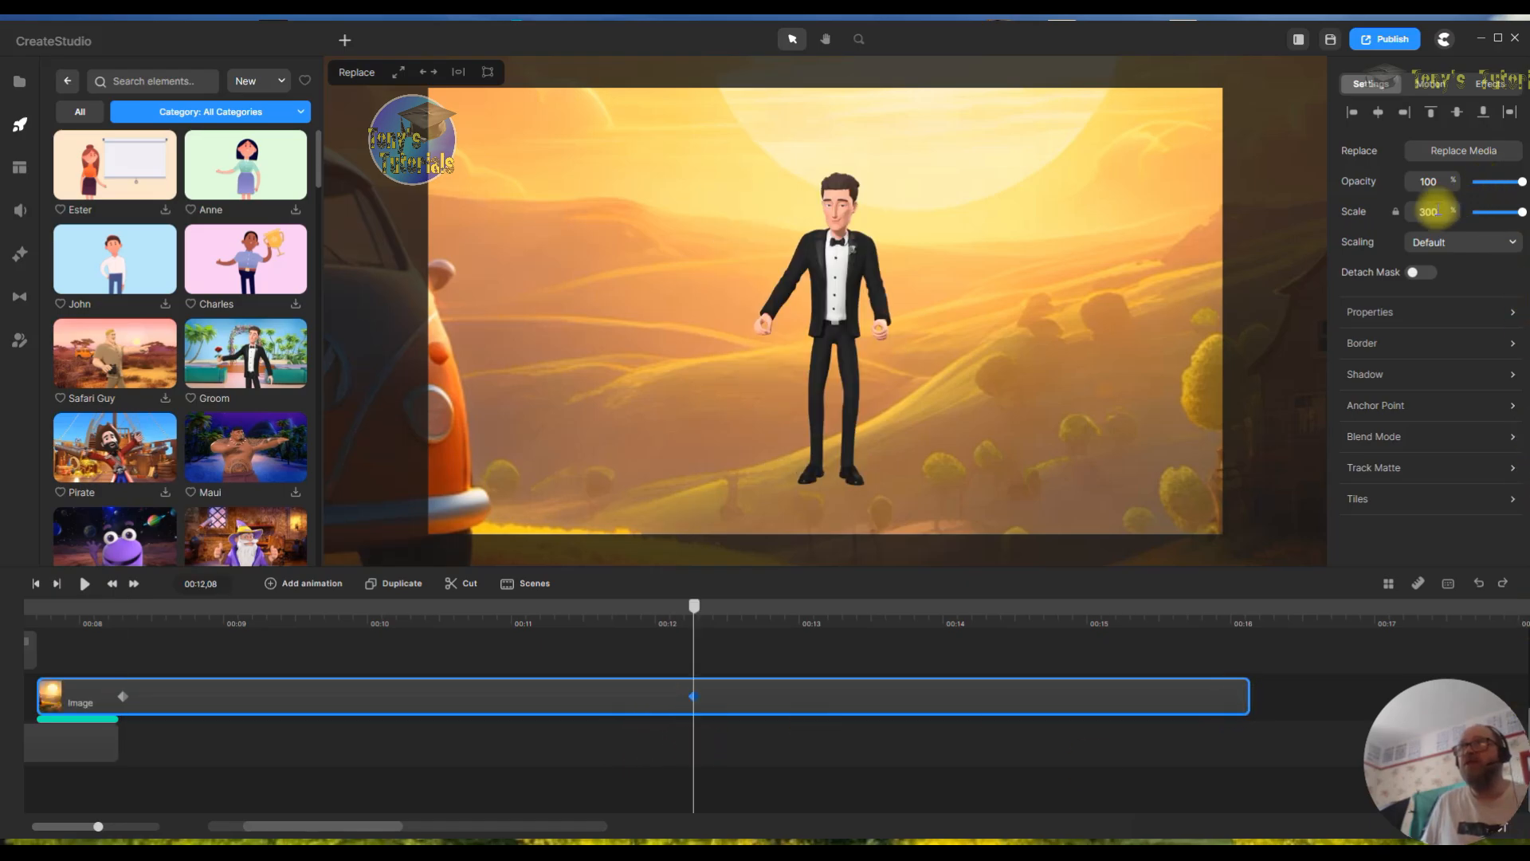
pyautogui.moveTo(1436, 209); pyautogui.dragTo(1411, 212)
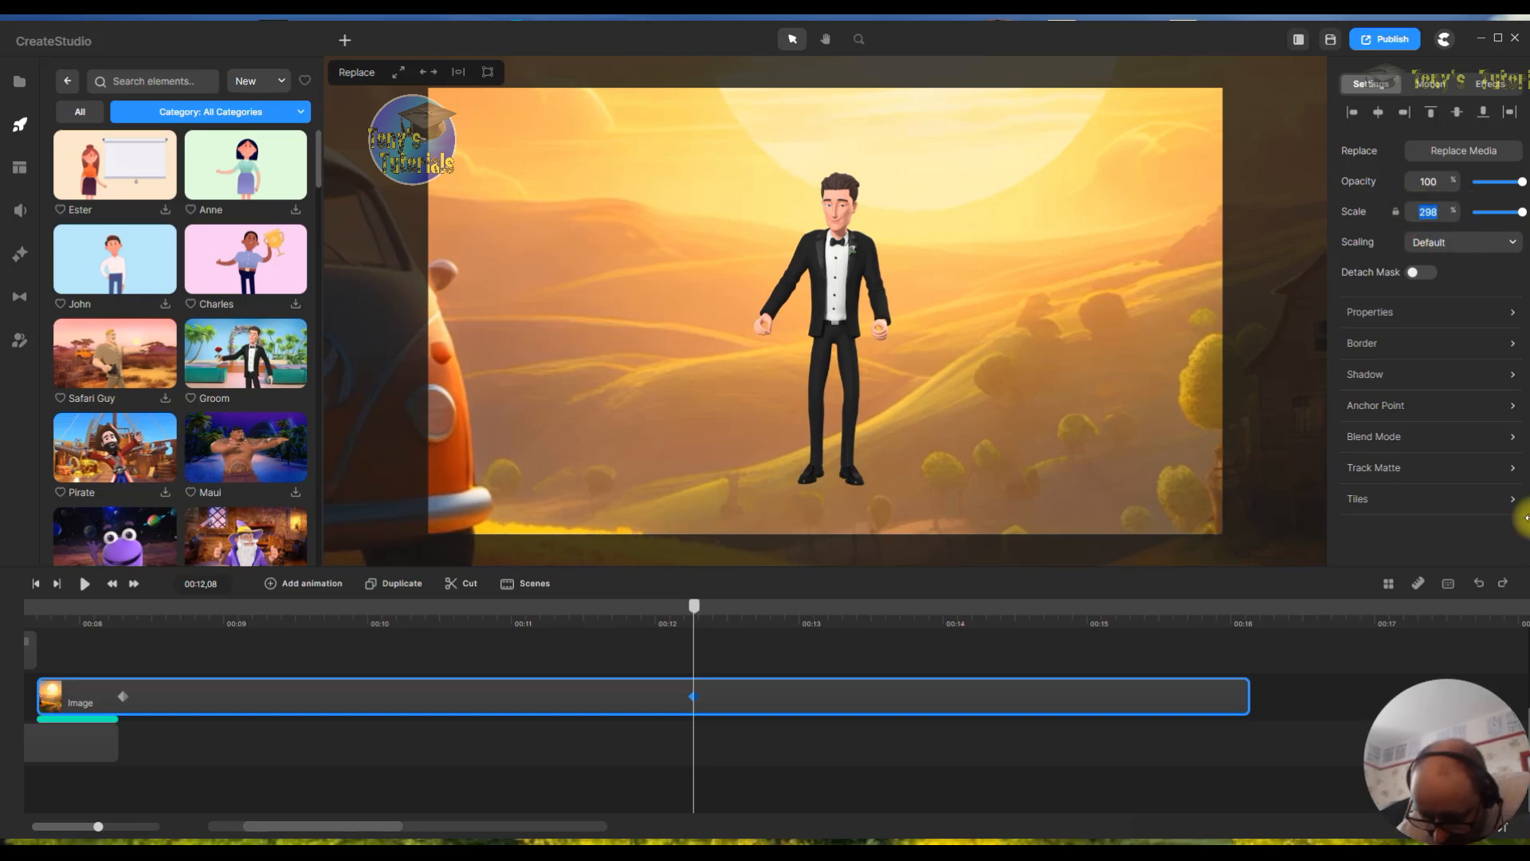
pyautogui.write('100')
pyautogui.press('Return')
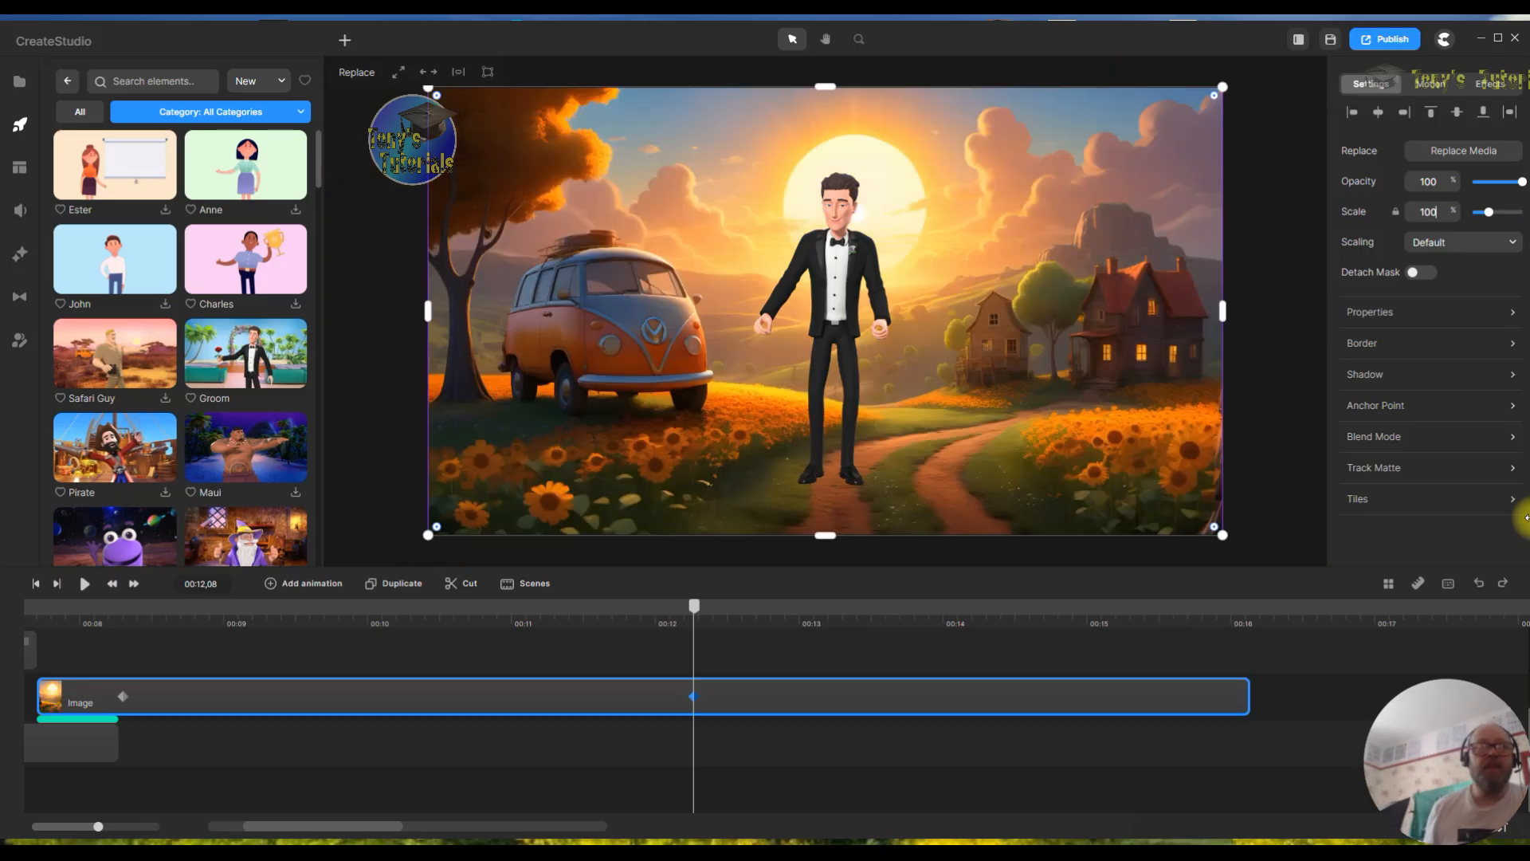
# - At 00:09,01, move the Groom character lower in the frame and enlarge it until the feet extend past the frame's lower edge
pyautogui.moveTo(690, 609); pyautogui.dragTo(257, 652)
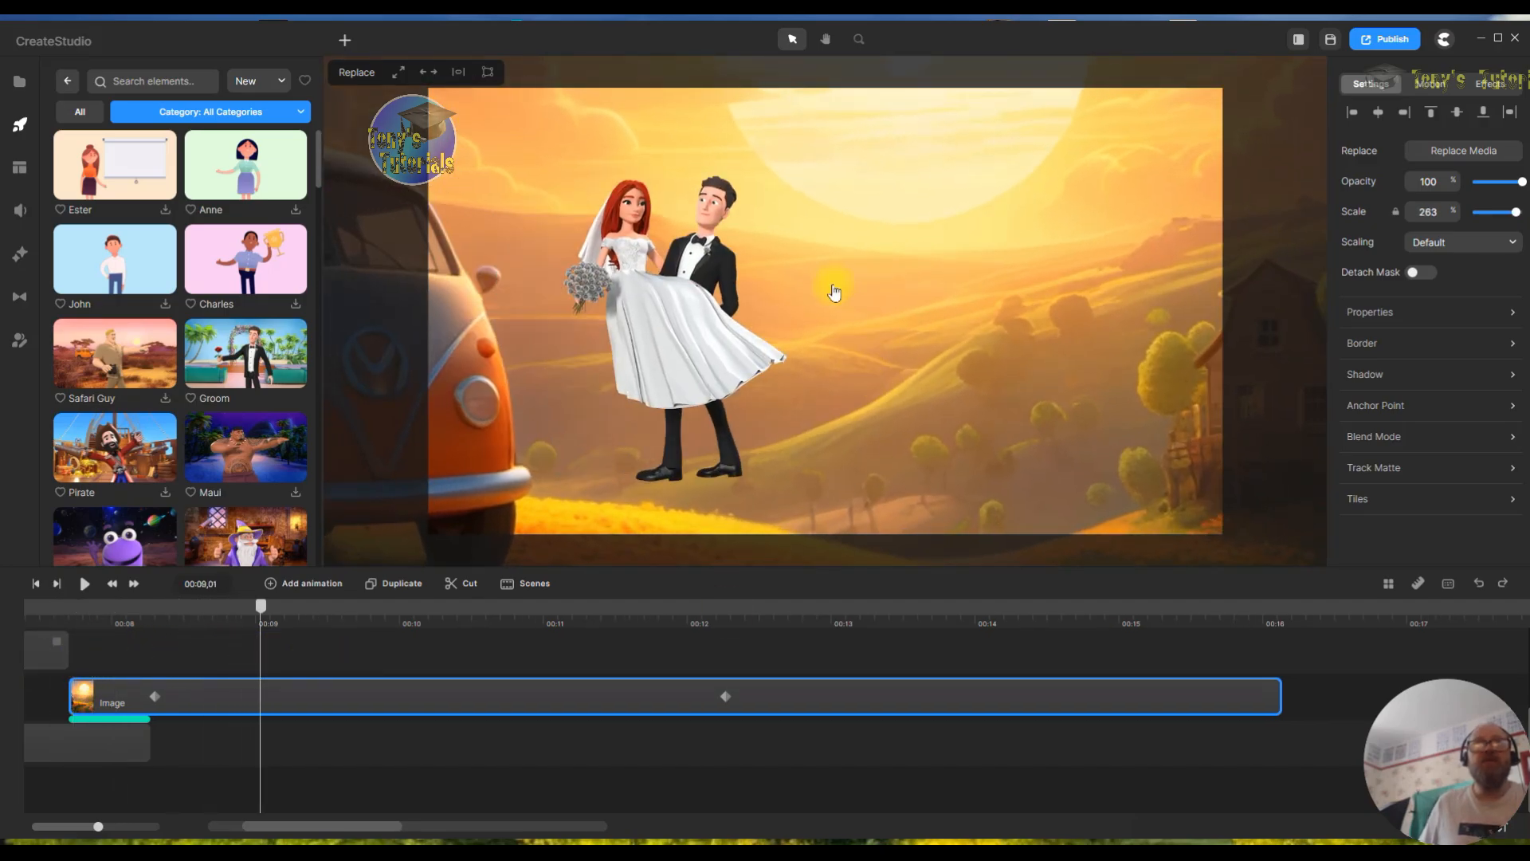
pyautogui.click(720, 249)
pyautogui.moveTo(720, 249); pyautogui.dragTo(720, 416)
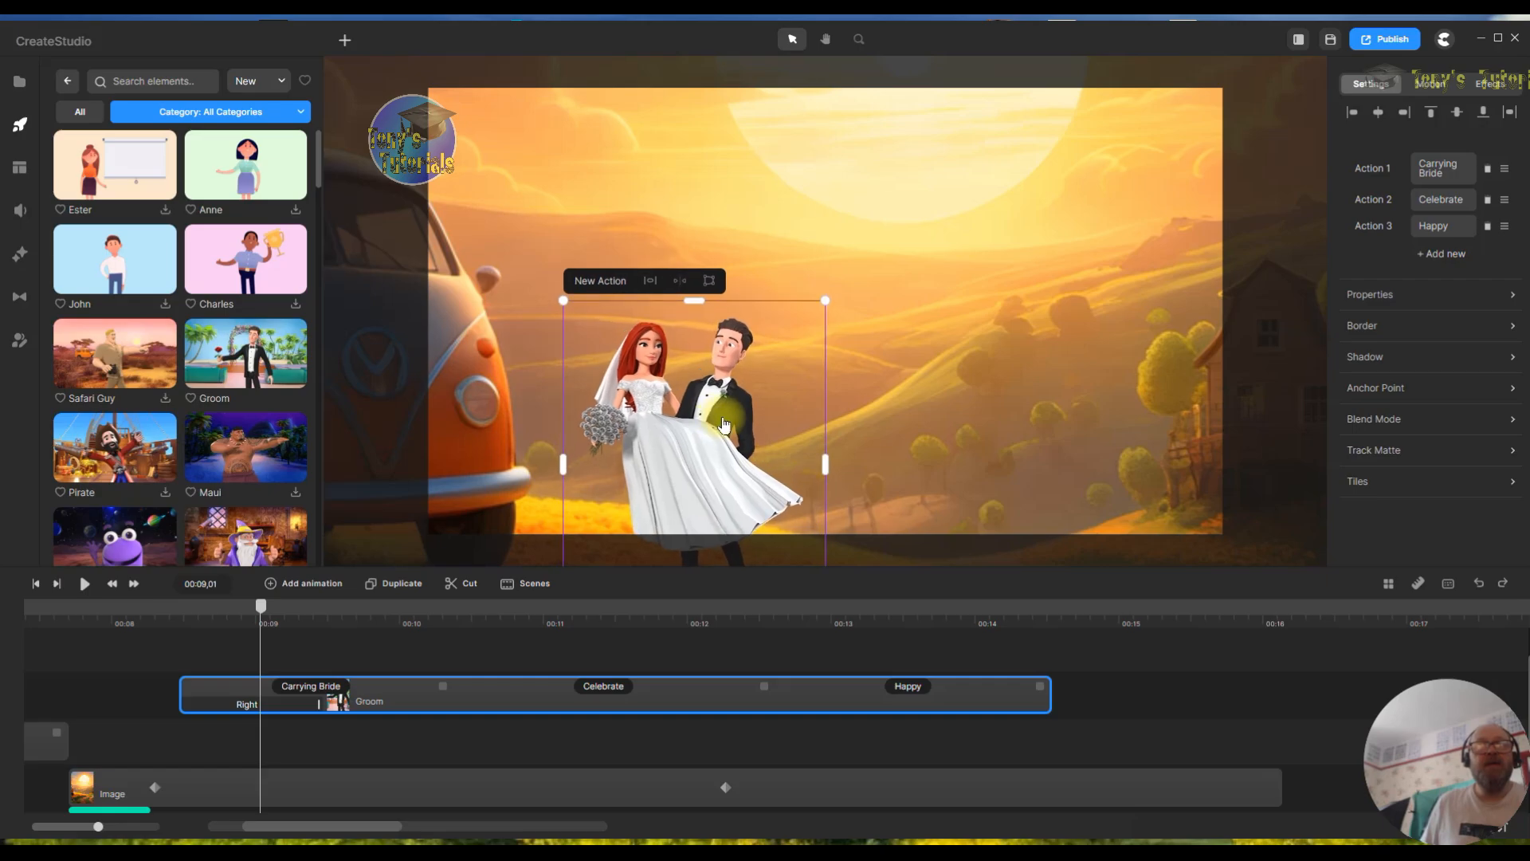
pyautogui.moveTo(826, 303); pyautogui.dragTo(1160, 264)
pyautogui.moveTo(861, 321); pyautogui.dragTo(845, 352)
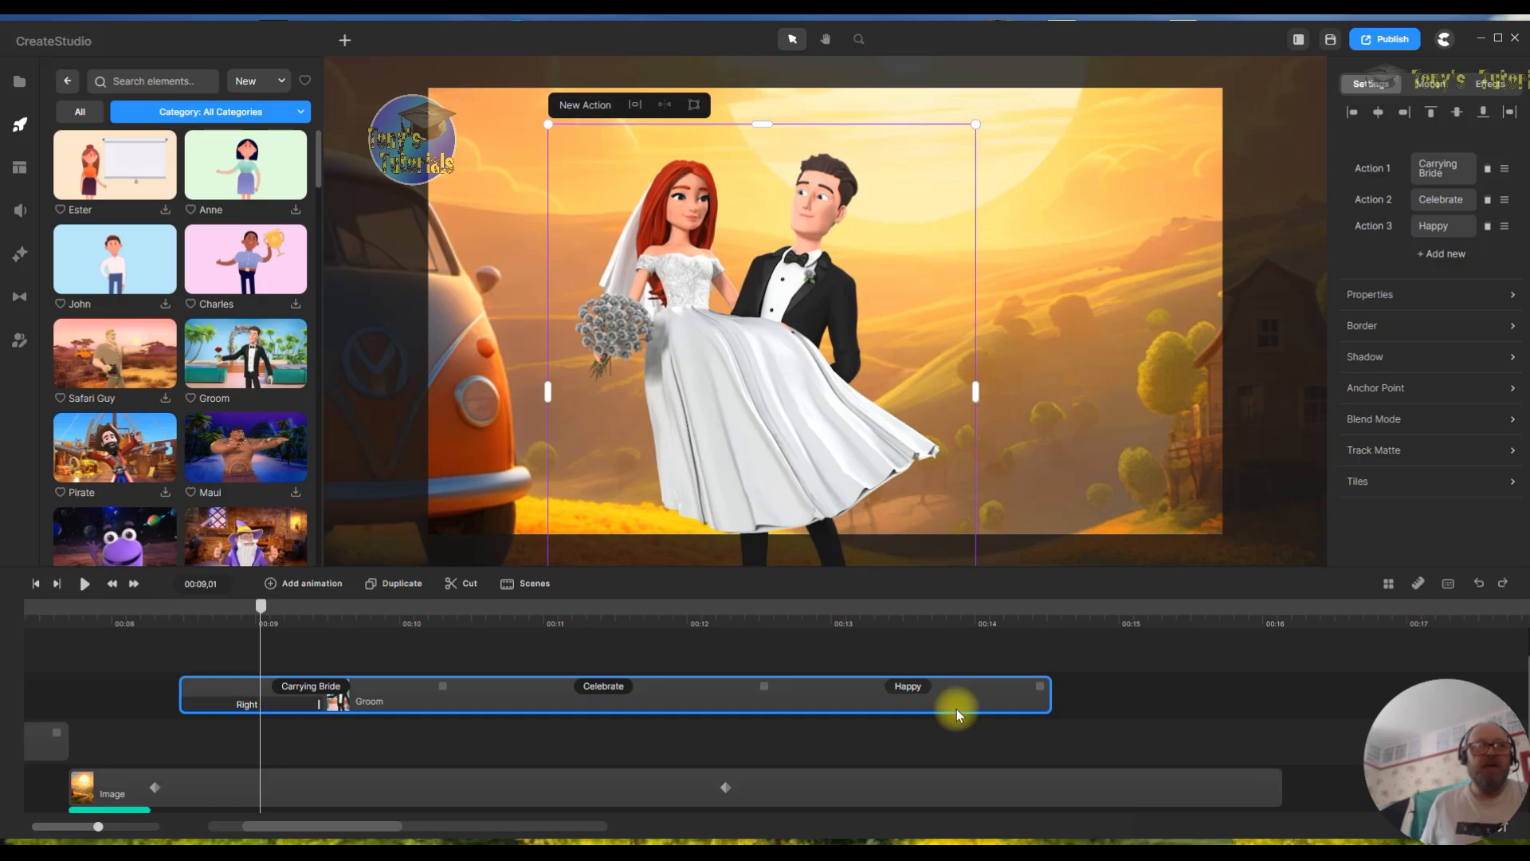
# - Preview the Groom at 00:13,13 and change the third action from Happy to Holding a Rose
pyautogui.moveTo(266, 616); pyautogui.dragTo(976, 706)
pyautogui.click(988, 687)
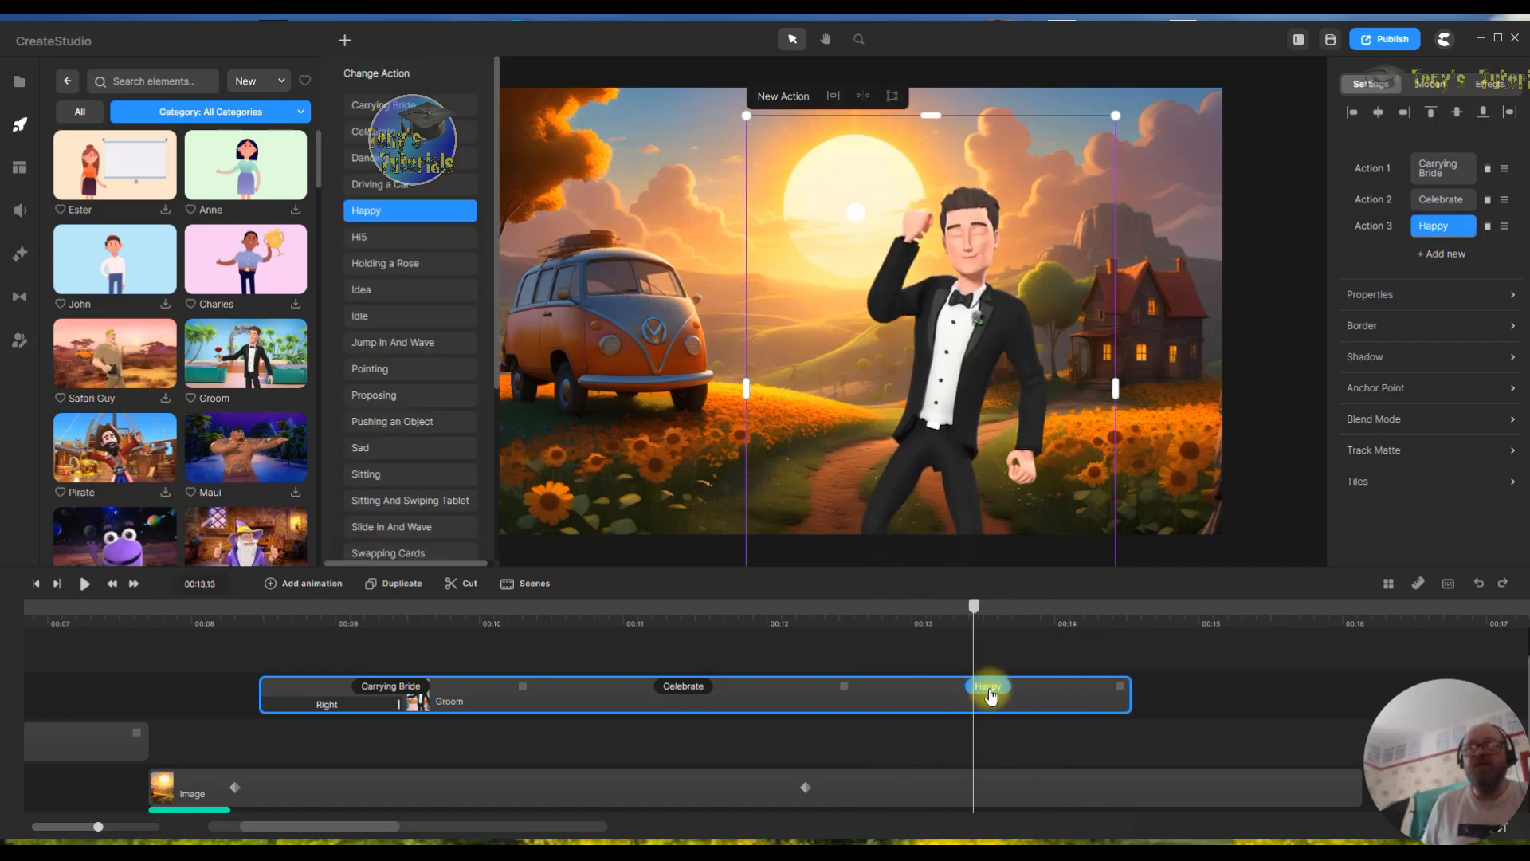
pyautogui.scroll(-2, 419, 422)
pyautogui.scroll(2, 420, 423)
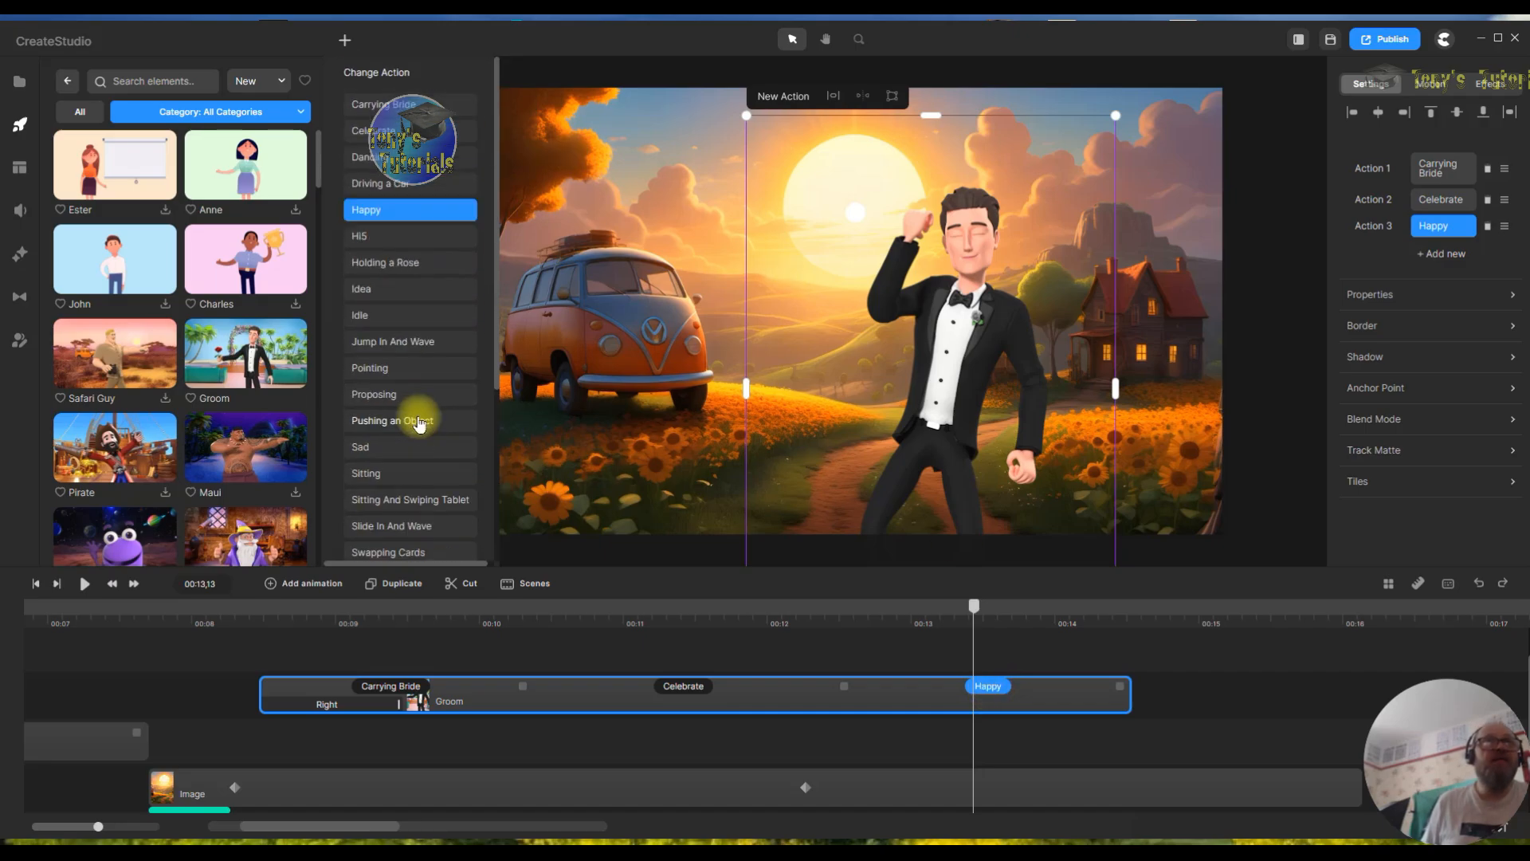
pyautogui.click(383, 263)
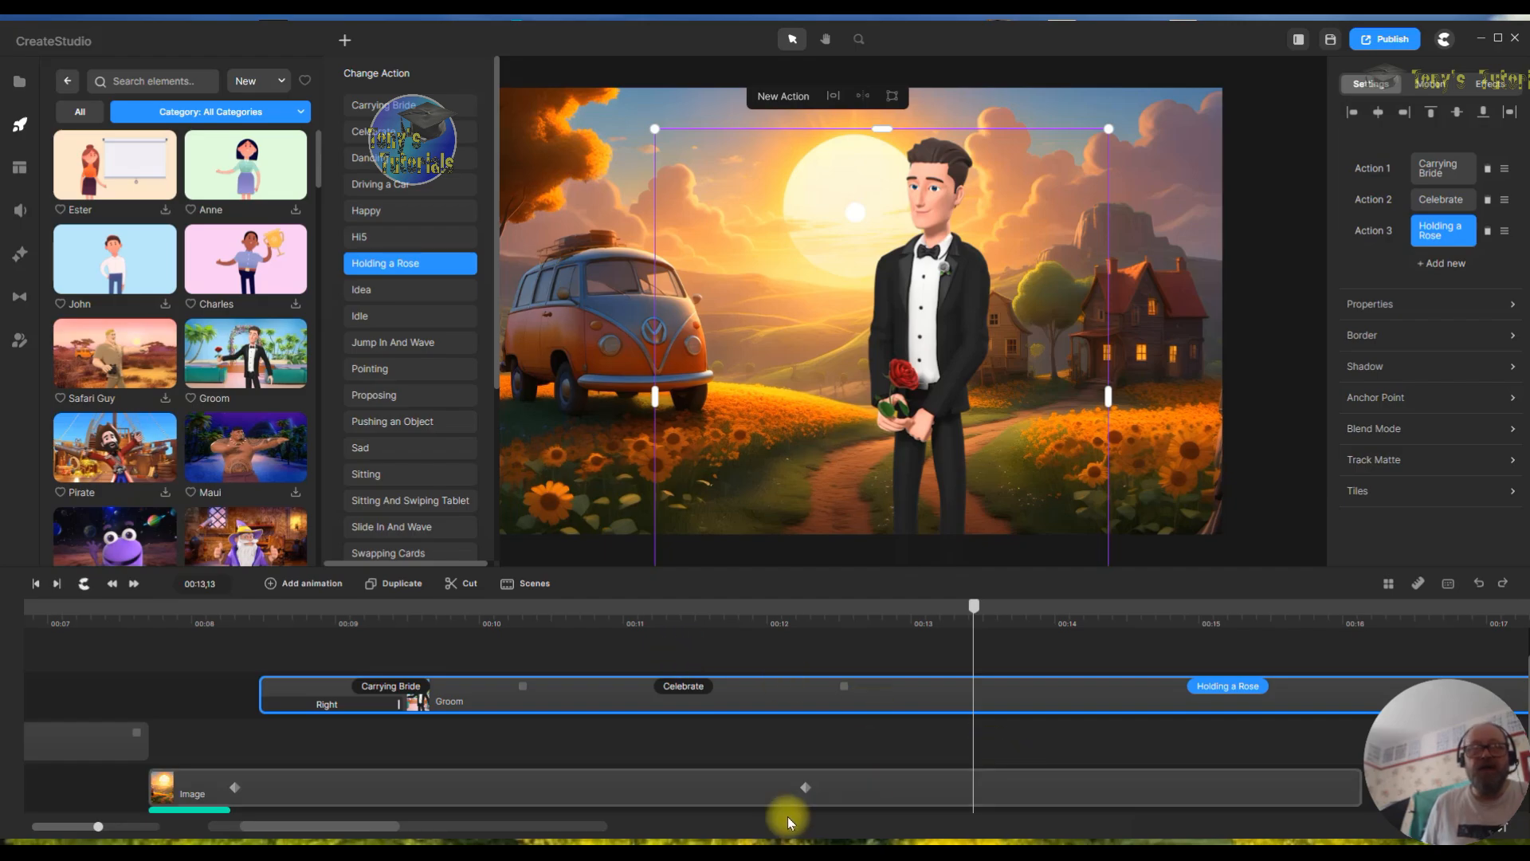
# - Extend the end of the countryside image's clip to 00:18,05 so it runs past the end of the Groom clip
pyautogui.moveTo(377, 828); pyautogui.dragTo(389, 834)
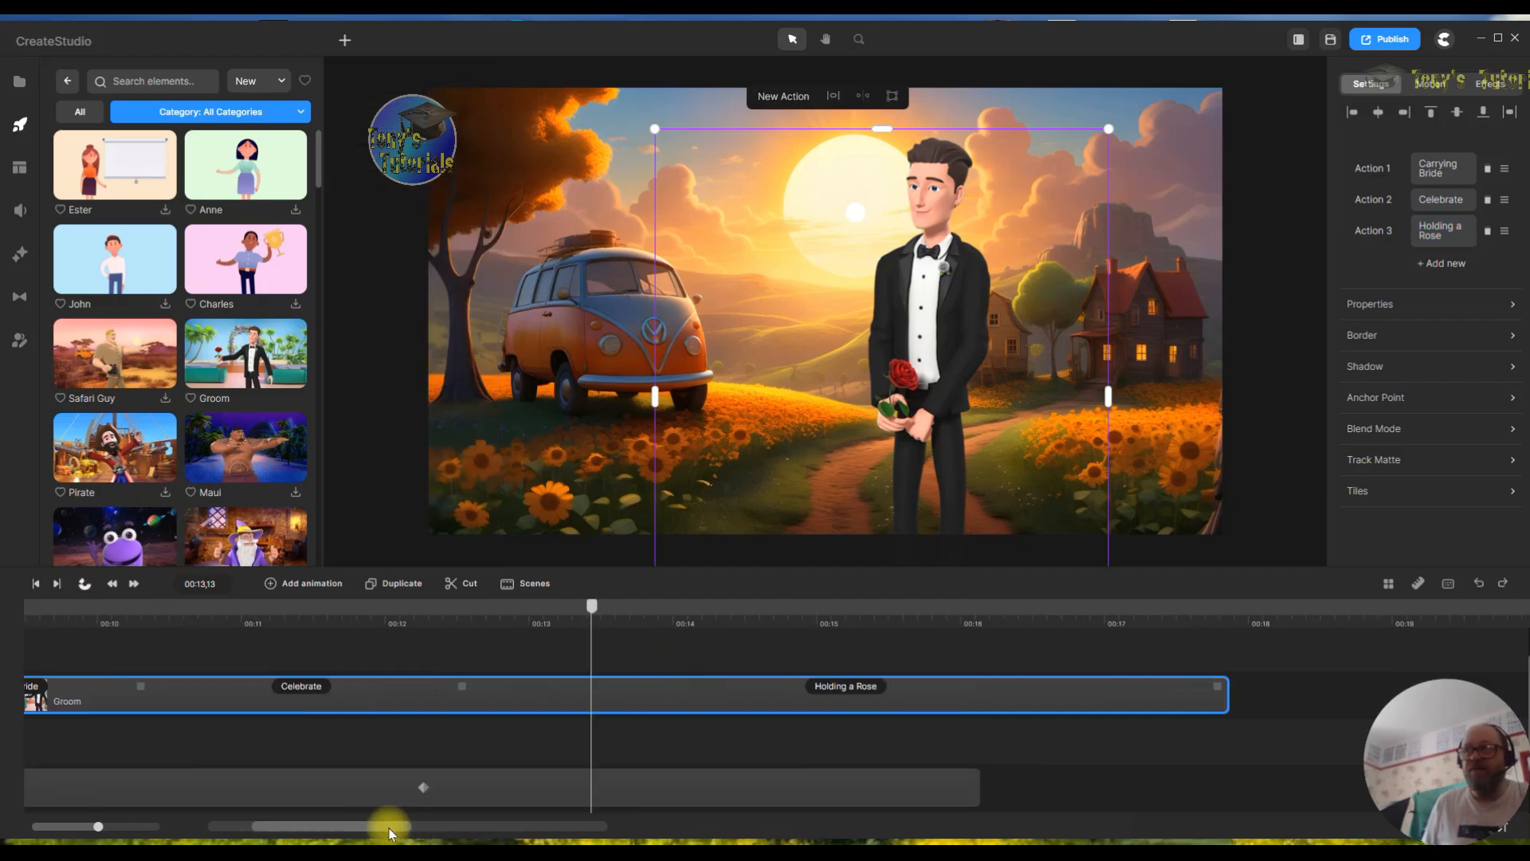
pyautogui.click(945, 783)
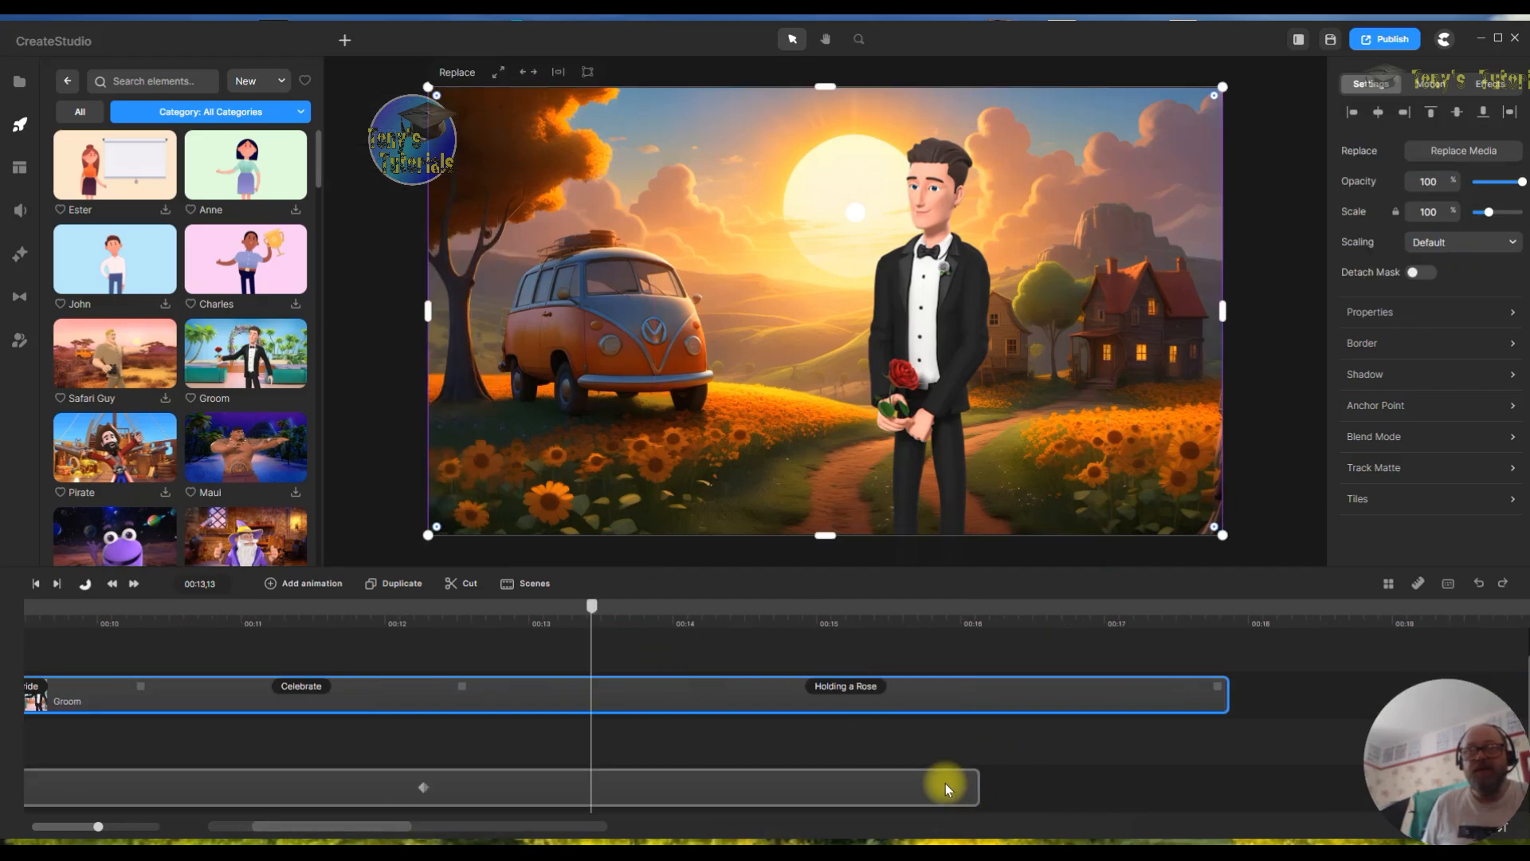
pyautogui.scroll(-1, 978, 782)
pyautogui.moveTo(970, 694); pyautogui.dragTo(1267, 698)
pyautogui.scroll(2, 985, 767)
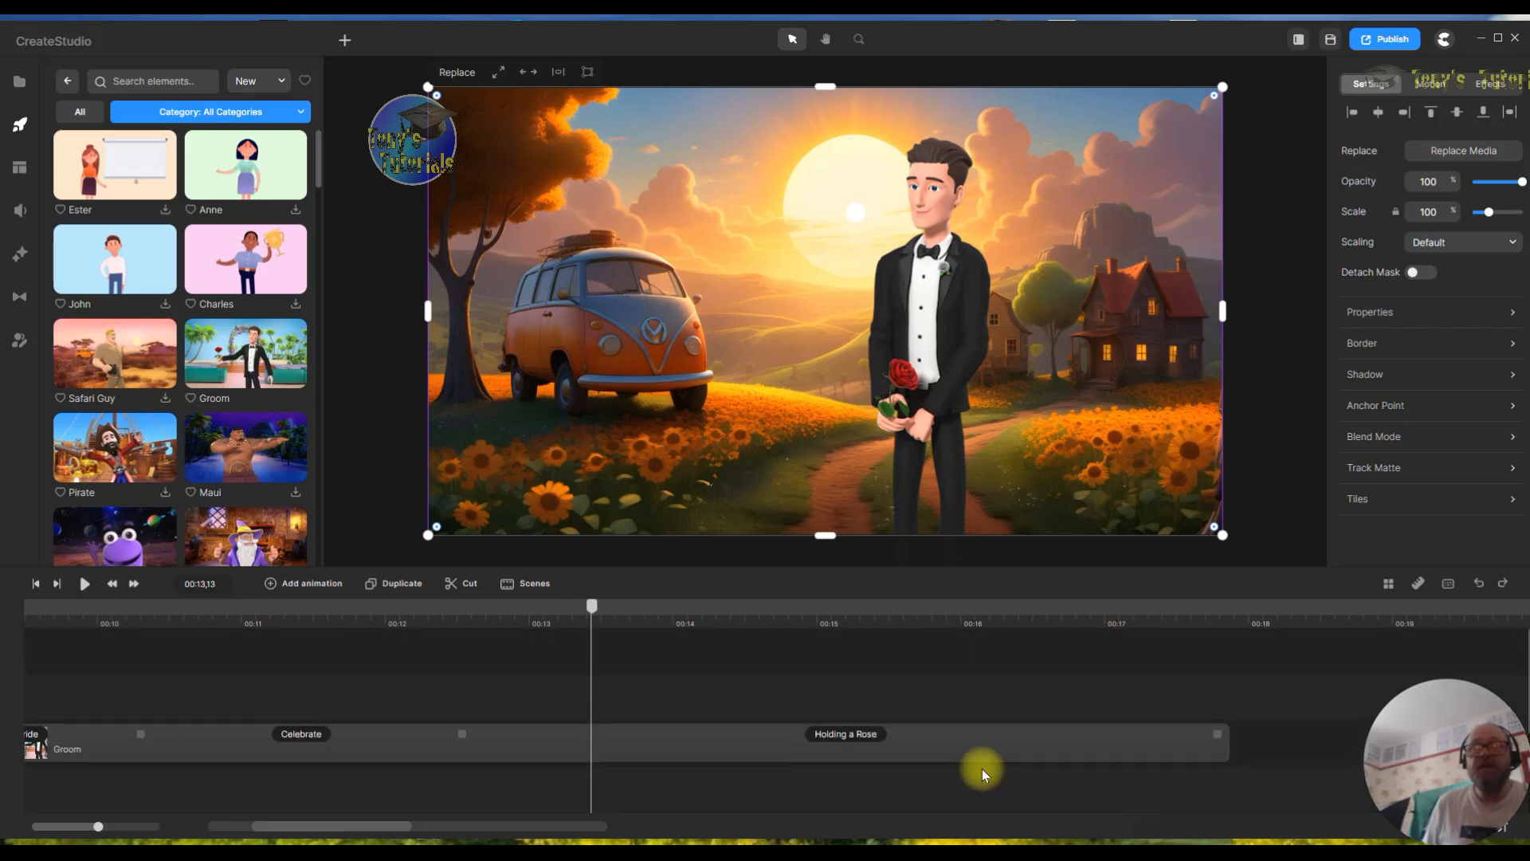
pyautogui.scroll(-2, 1033, 688)
pyautogui.scroll(2, 1028, 692)
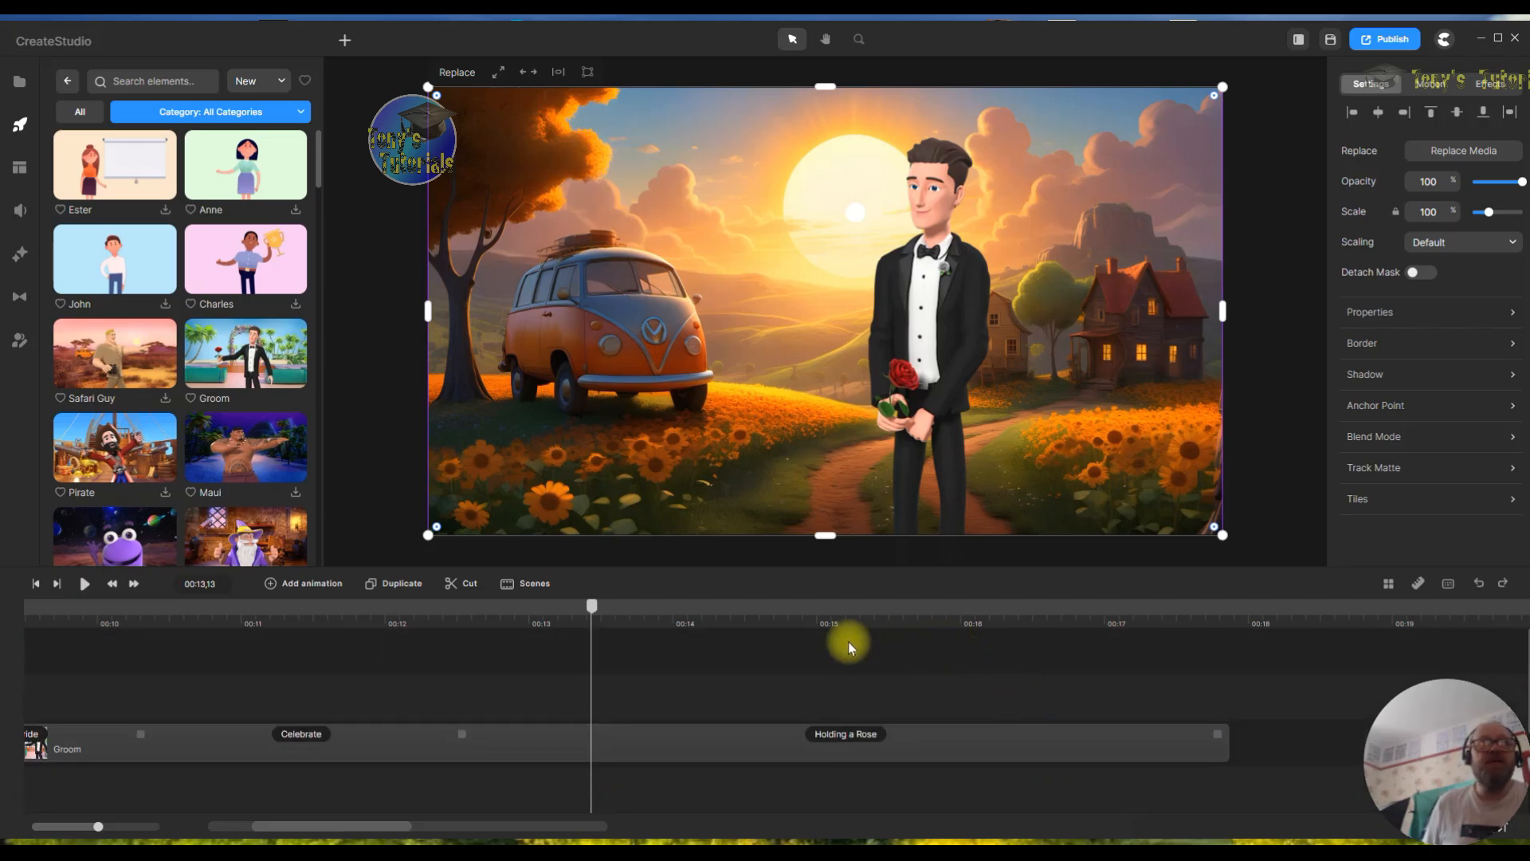
# - Play the whole video from the beginning and check where the Groom and countryside clips end on the timeline
pyautogui.click(35, 588)
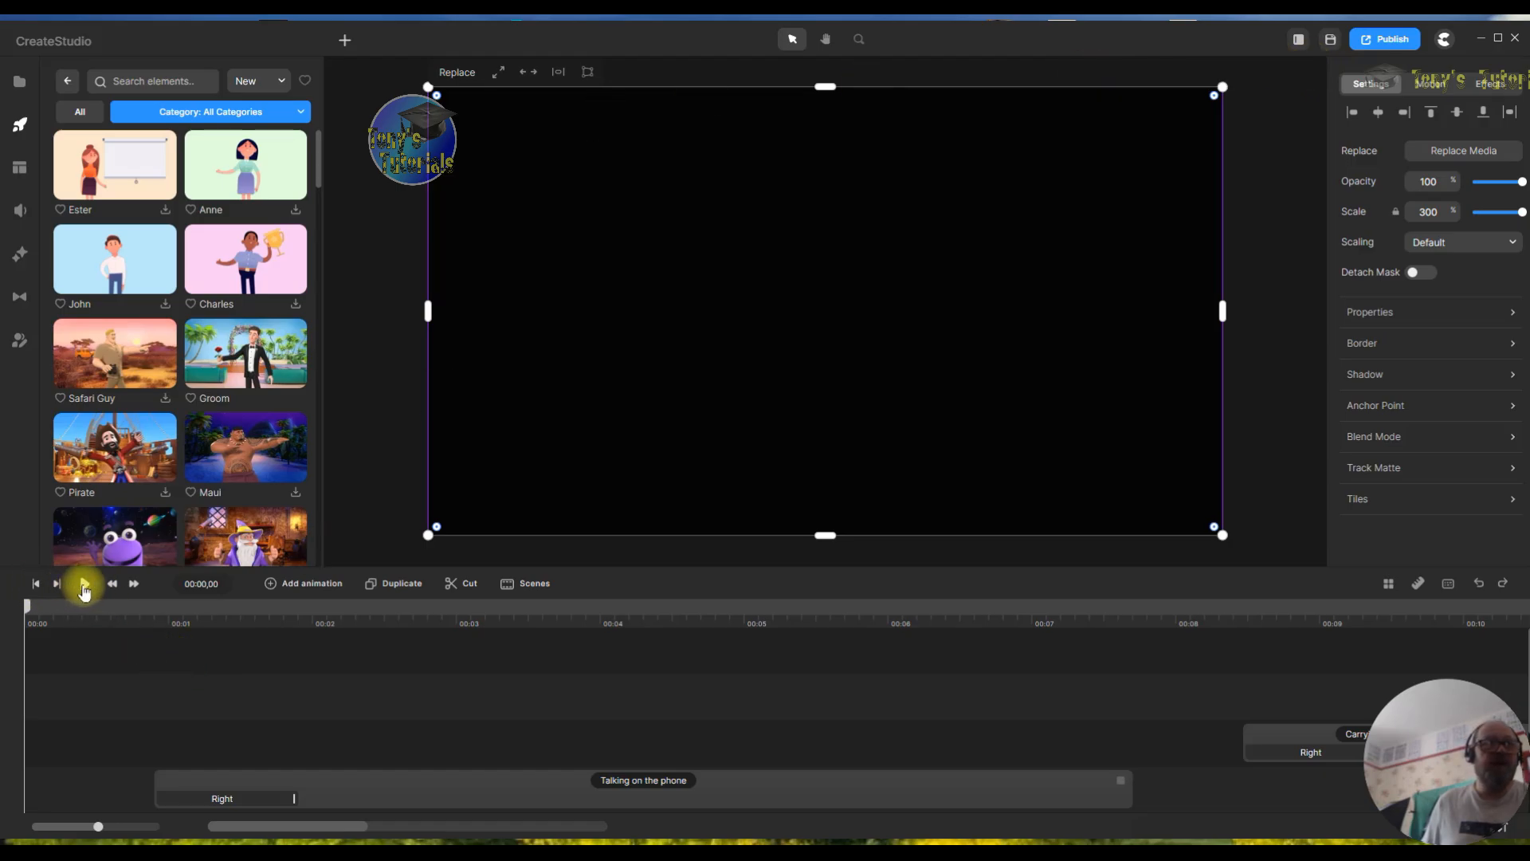
pyautogui.click(84, 583)
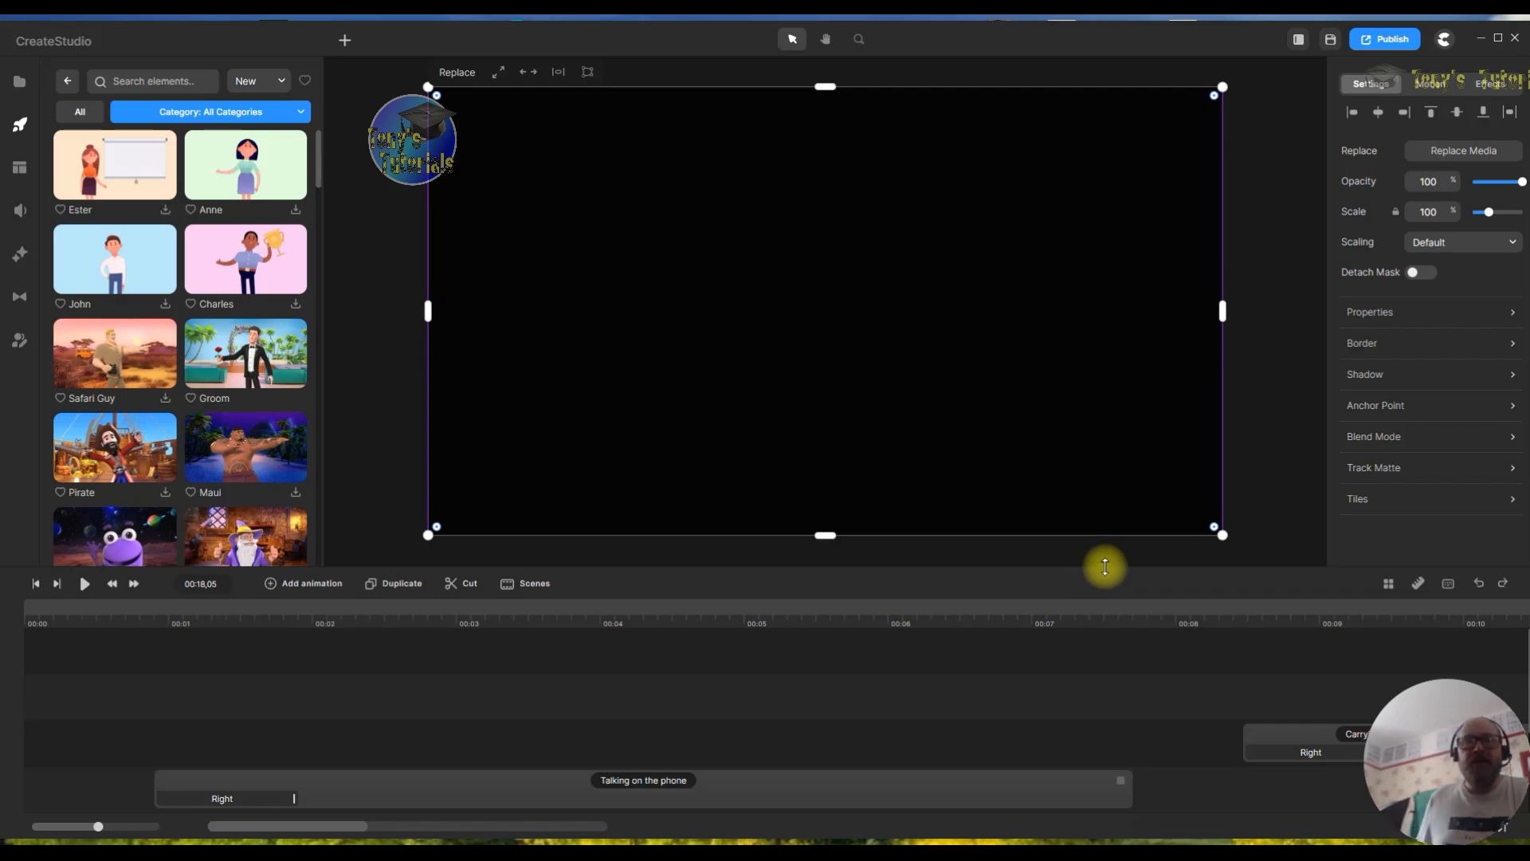
pyautogui.scroll(-2, 1012, 749)
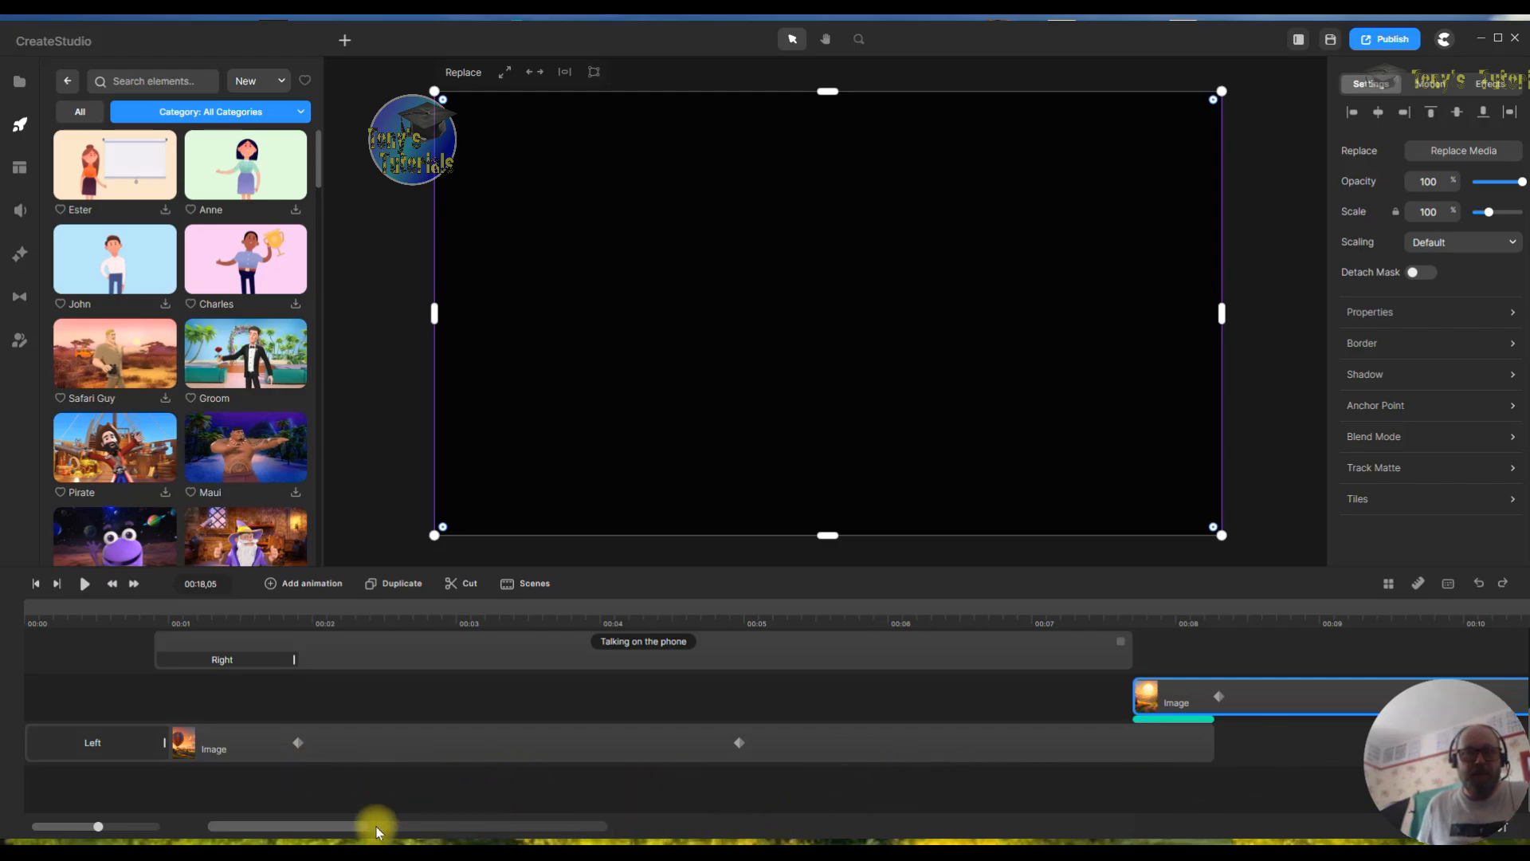
pyautogui.moveTo(313, 822); pyautogui.dragTo(371, 829)
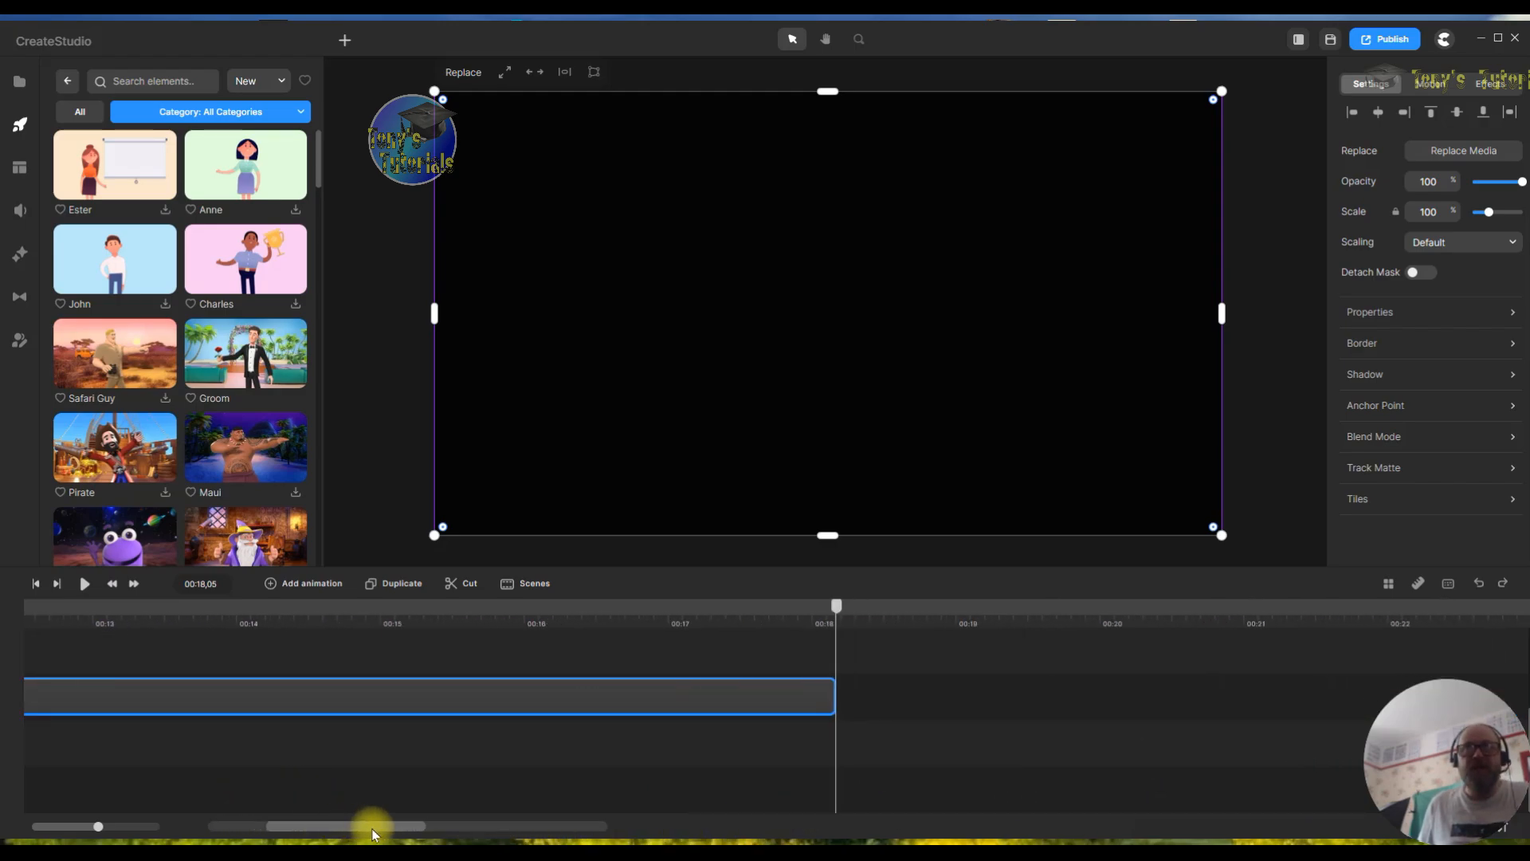
pyautogui.click(1101, 691)
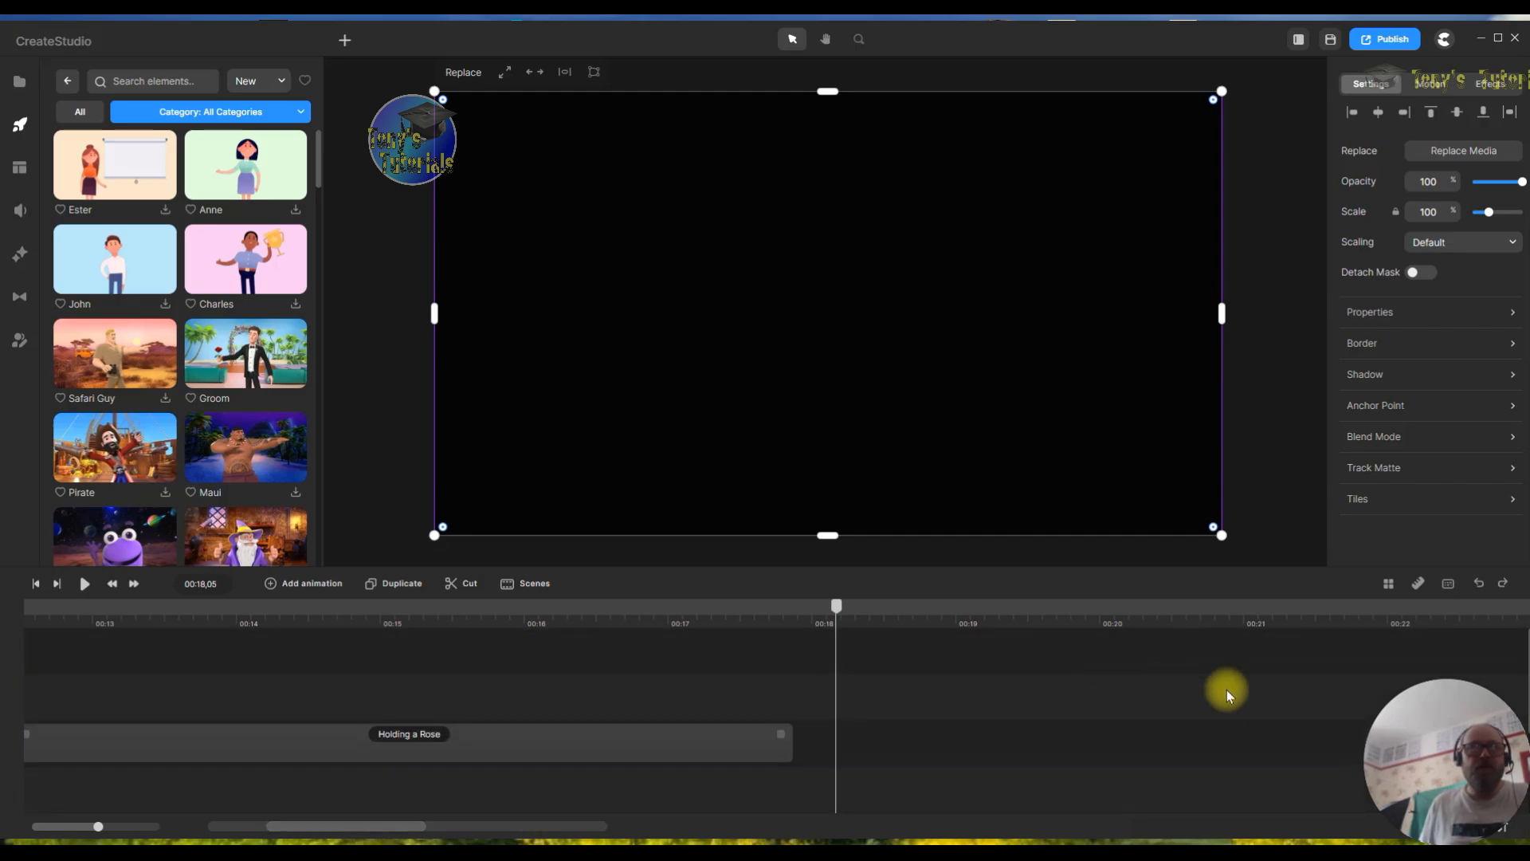
pyautogui.scroll(-1, 118, 448)
pyautogui.scroll(1, 118, 448)
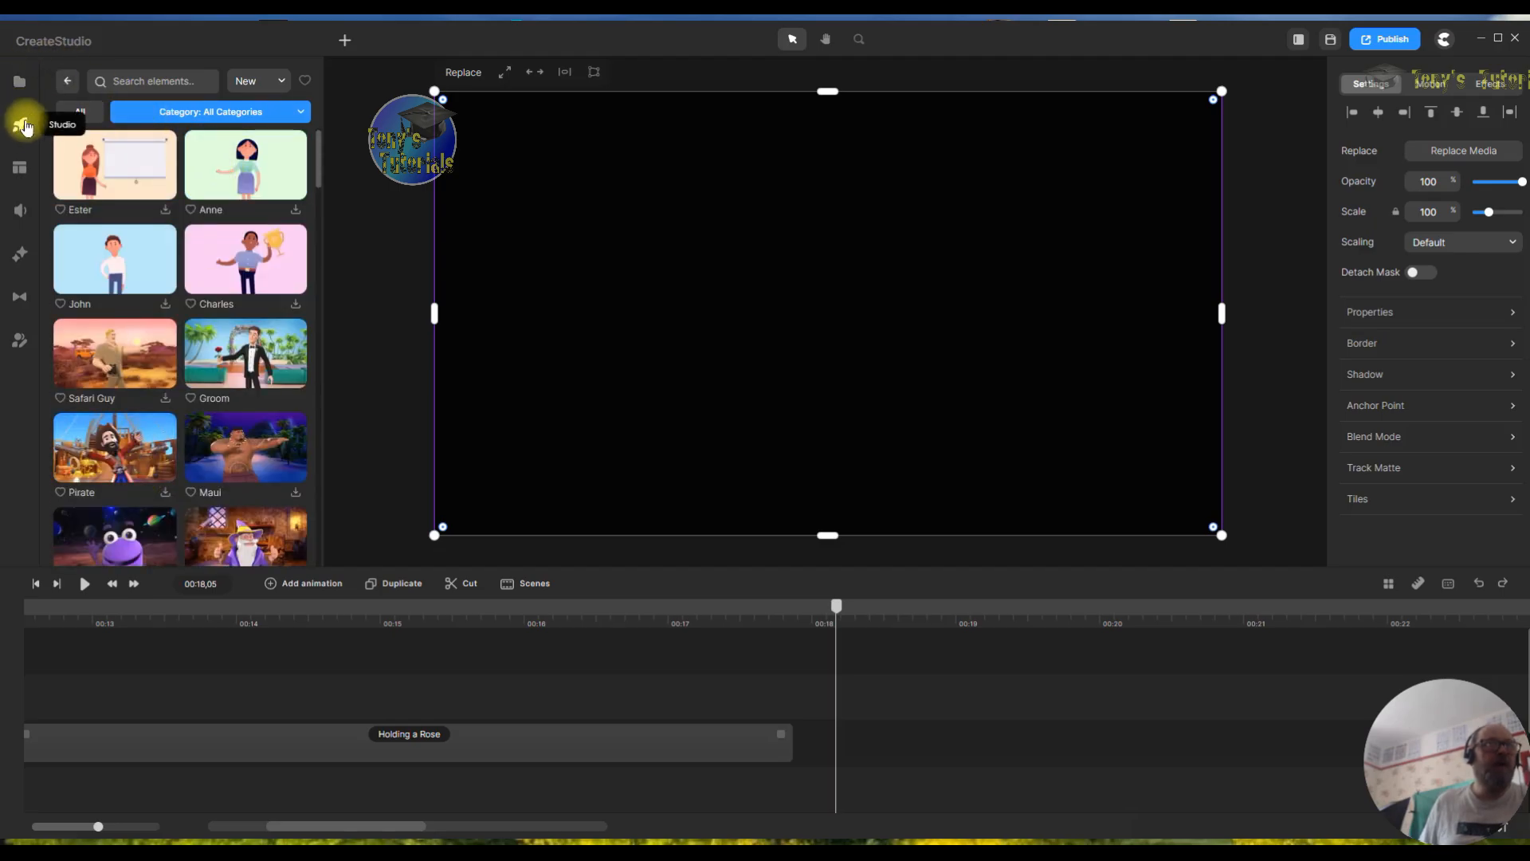
# - Download the Venice background from the background library and place it in the frame at 00:18,05
pyautogui.click(70, 83)
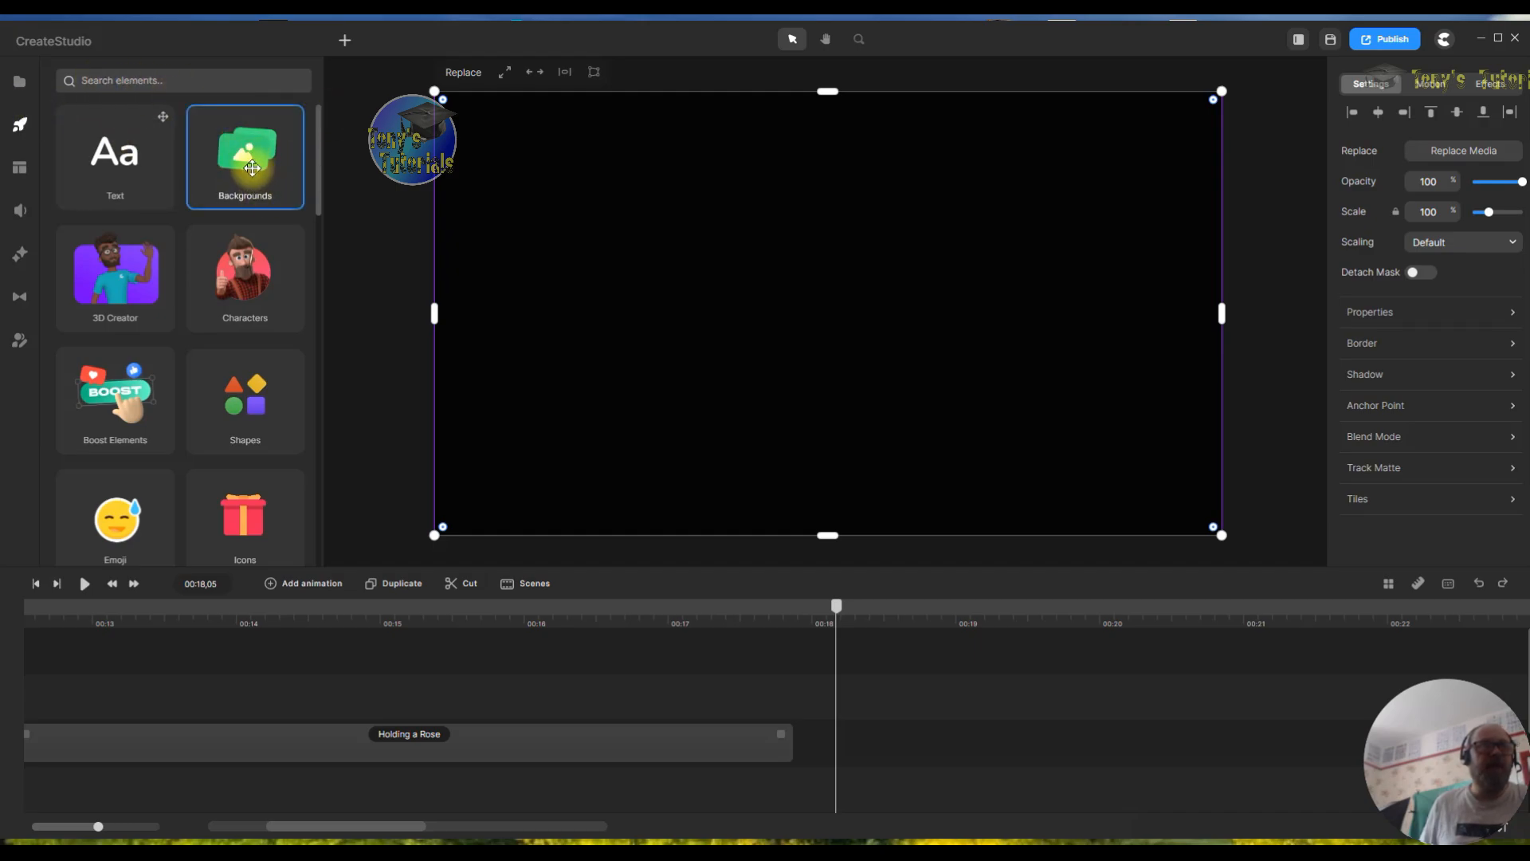
pyautogui.click(250, 164)
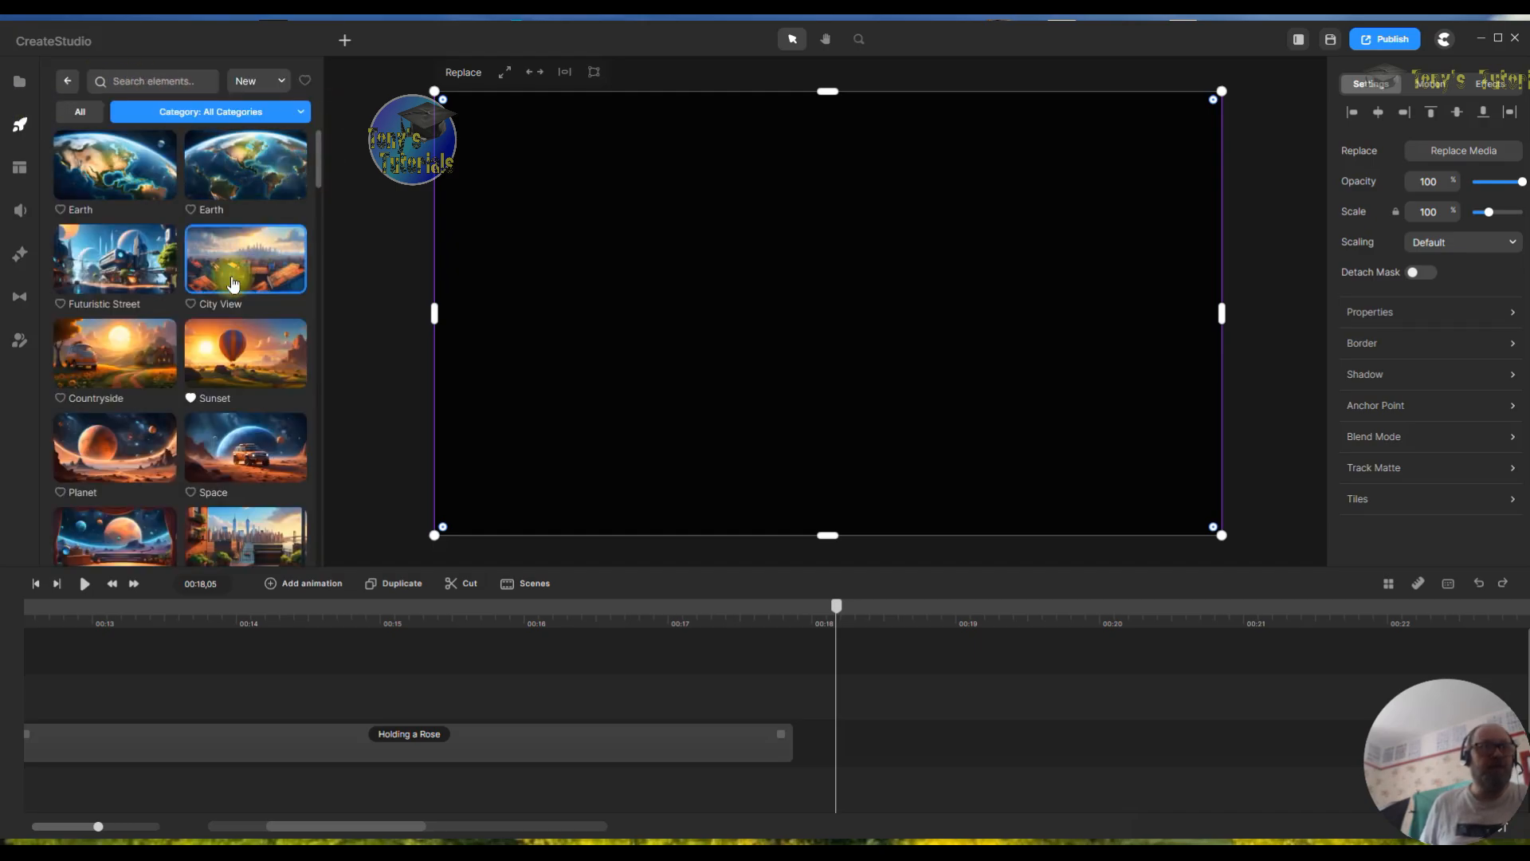
pyautogui.scroll(-5, 243, 273)
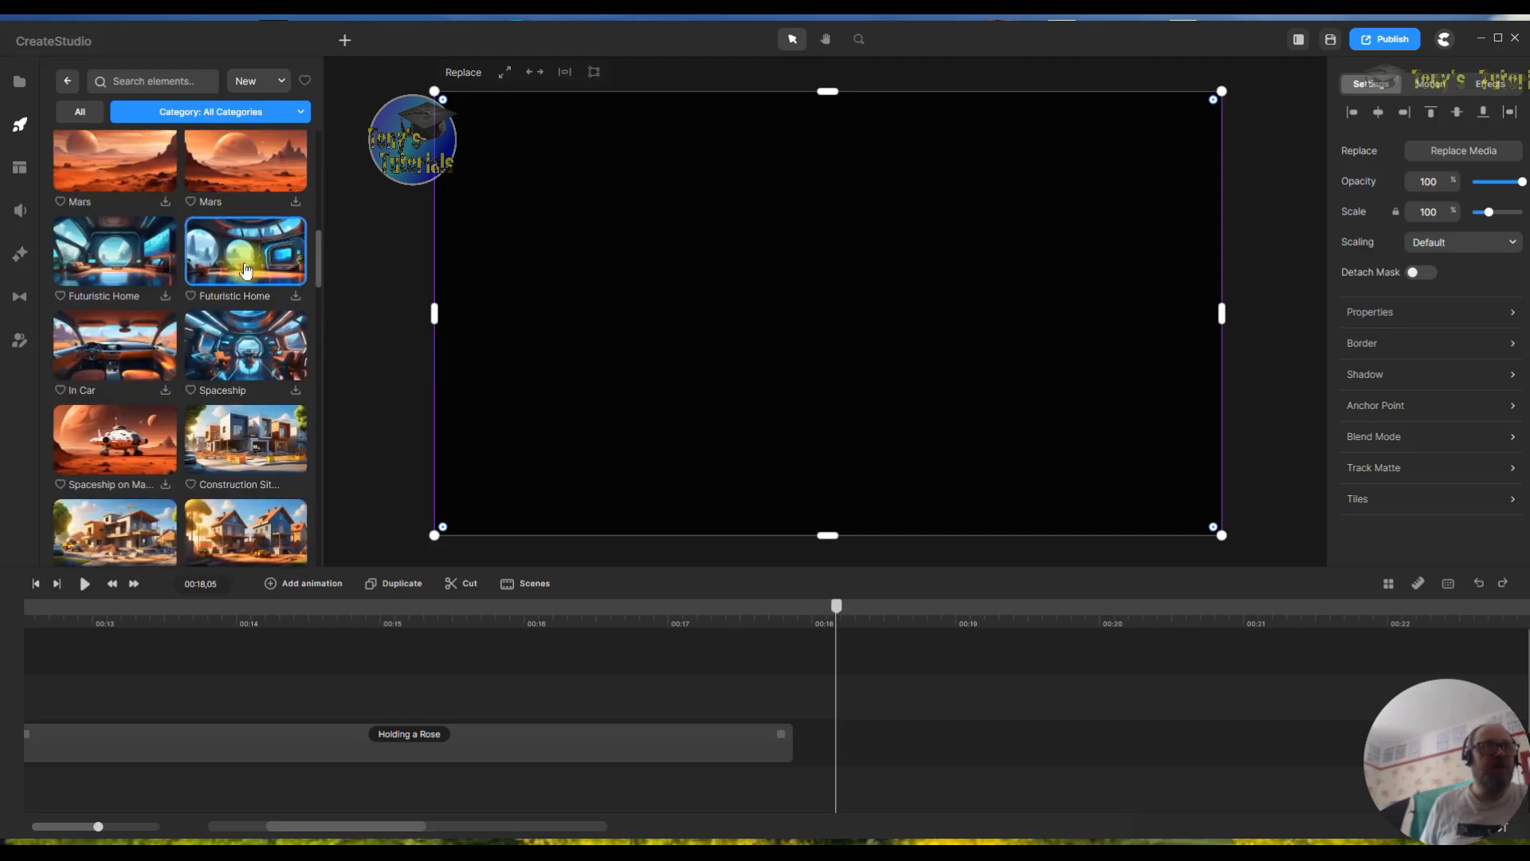
pyautogui.scroll(-5, 245, 271)
pyautogui.scroll(-10, 246, 270)
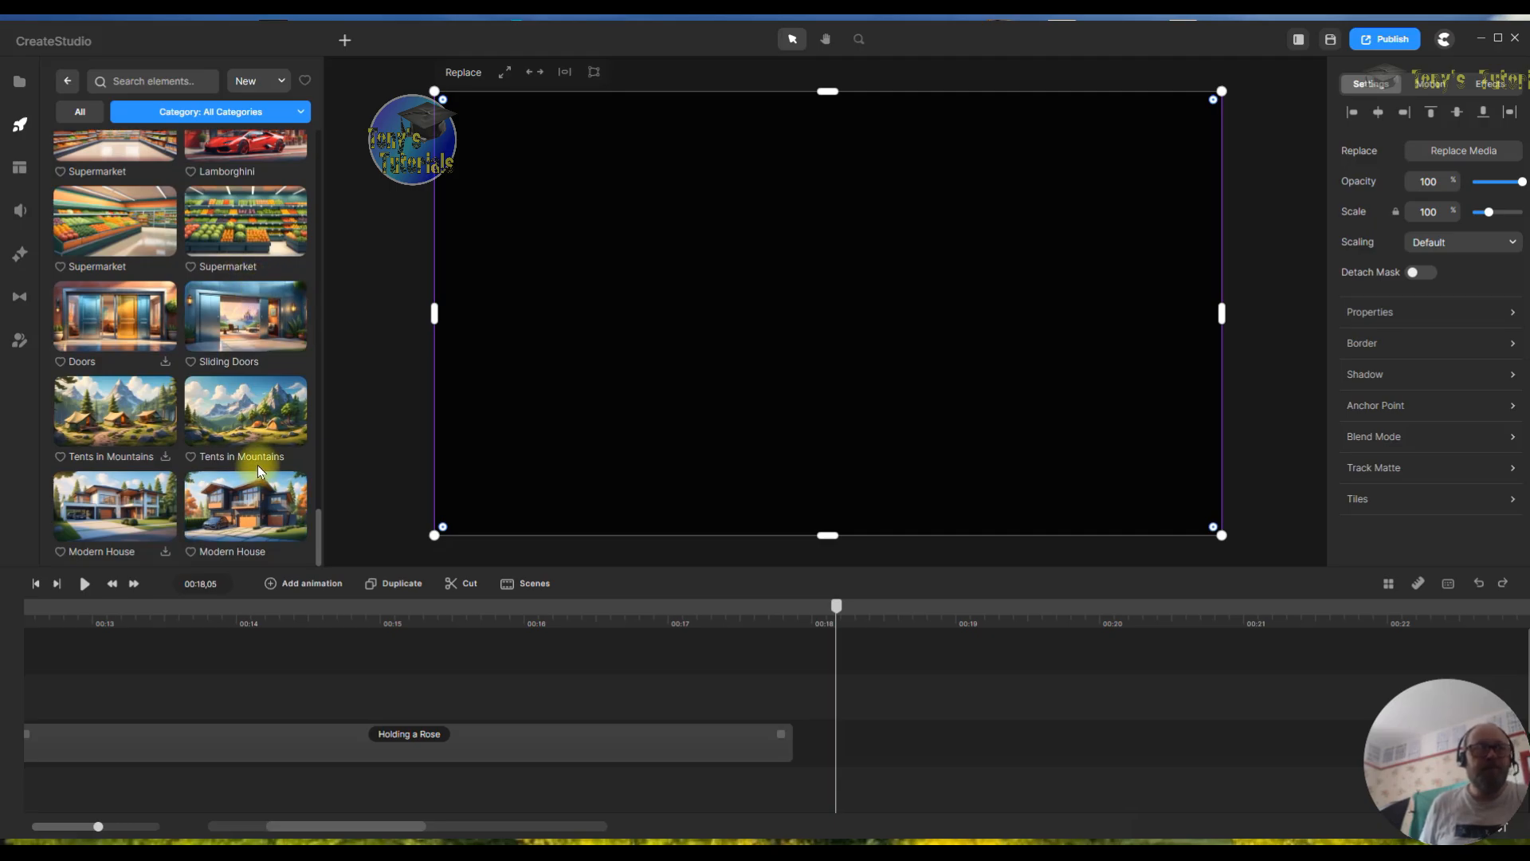
pyautogui.scroll(-10, 257, 450)
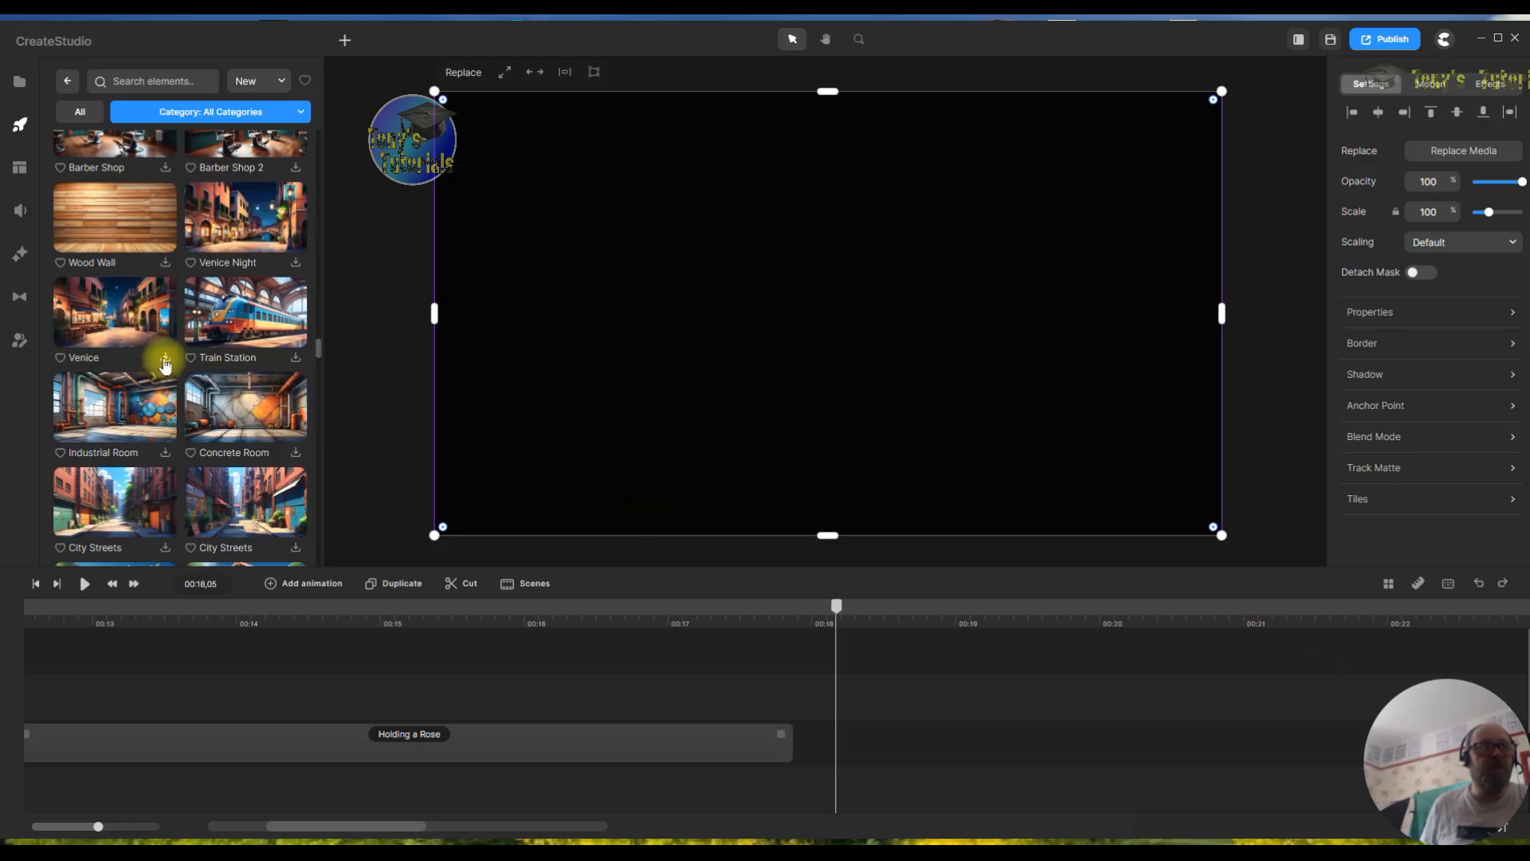
pyautogui.click(165, 356)
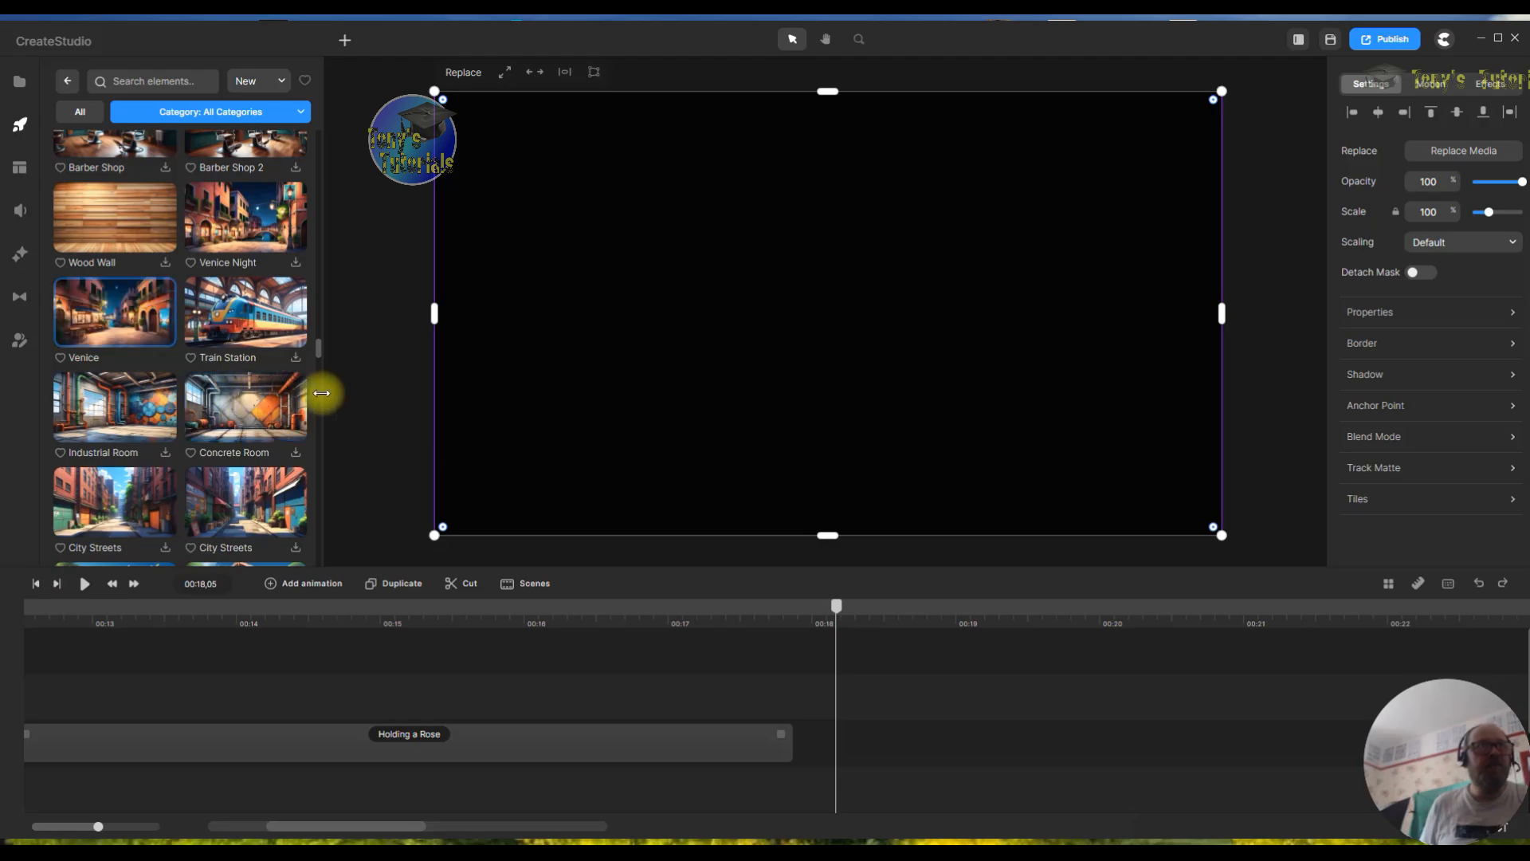
pyautogui.moveTo(94, 308); pyautogui.dragTo(1004, 498)
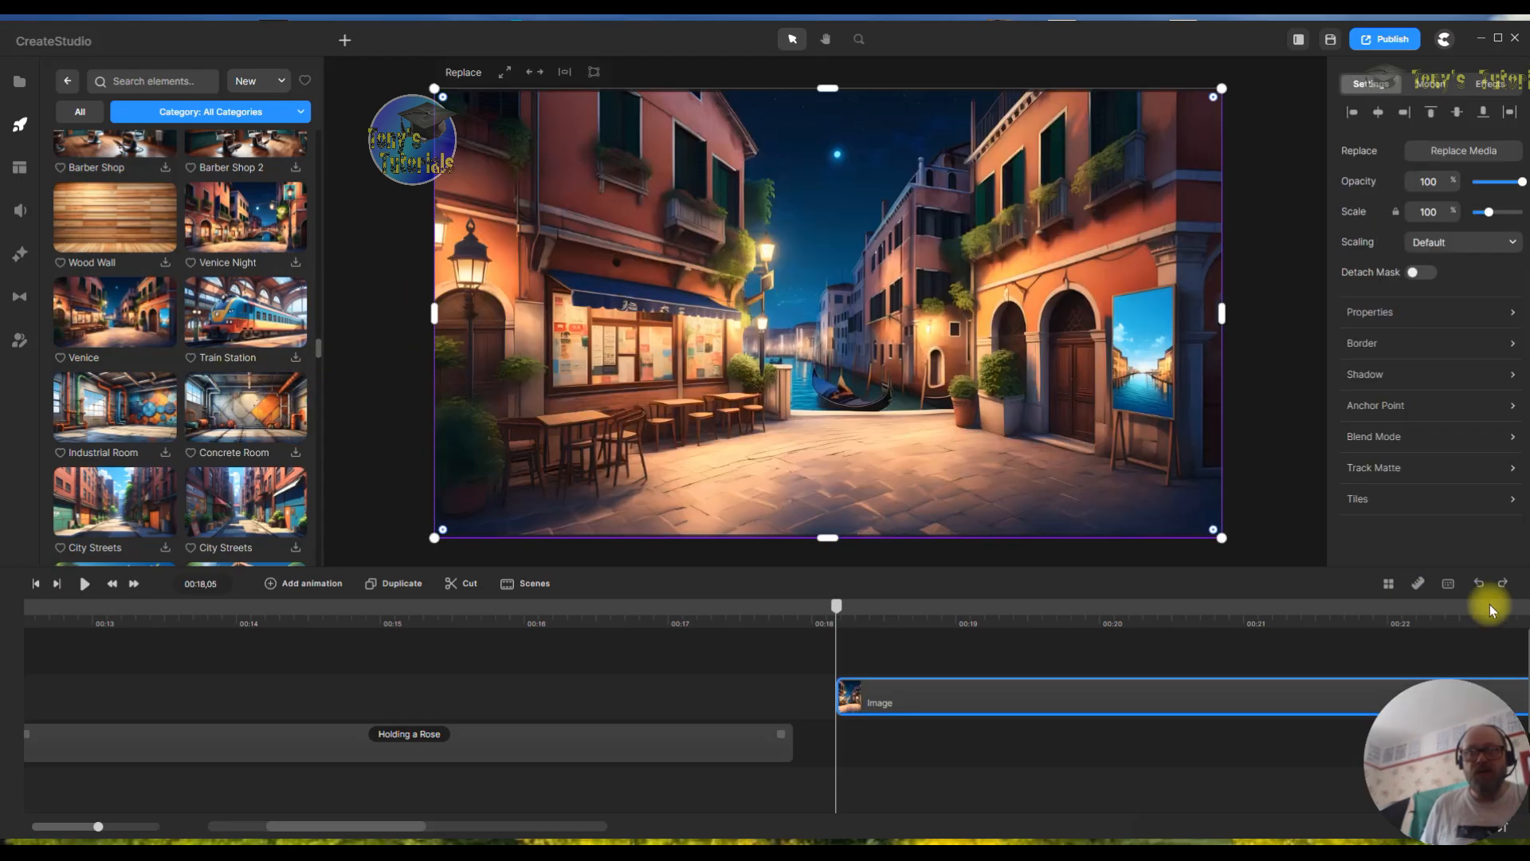
# - Extend the countryside image's clip to just past 00:19 so it overlaps the start of the Venice image
pyautogui.scroll(-2, 1122, 701)
pyautogui.scroll(2, 1119, 678)
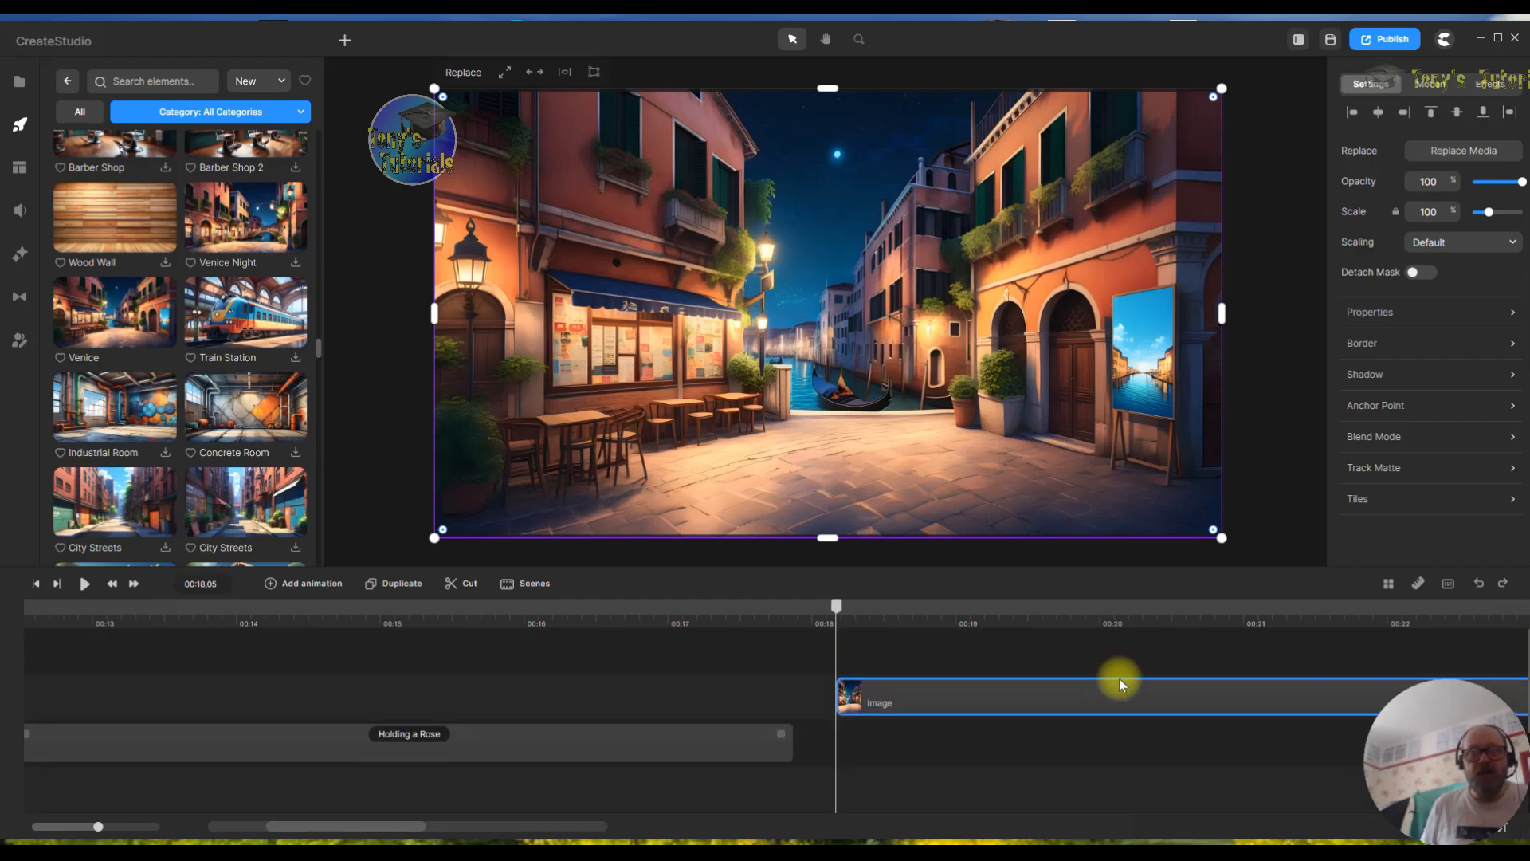
pyautogui.scroll(-2, 917, 725)
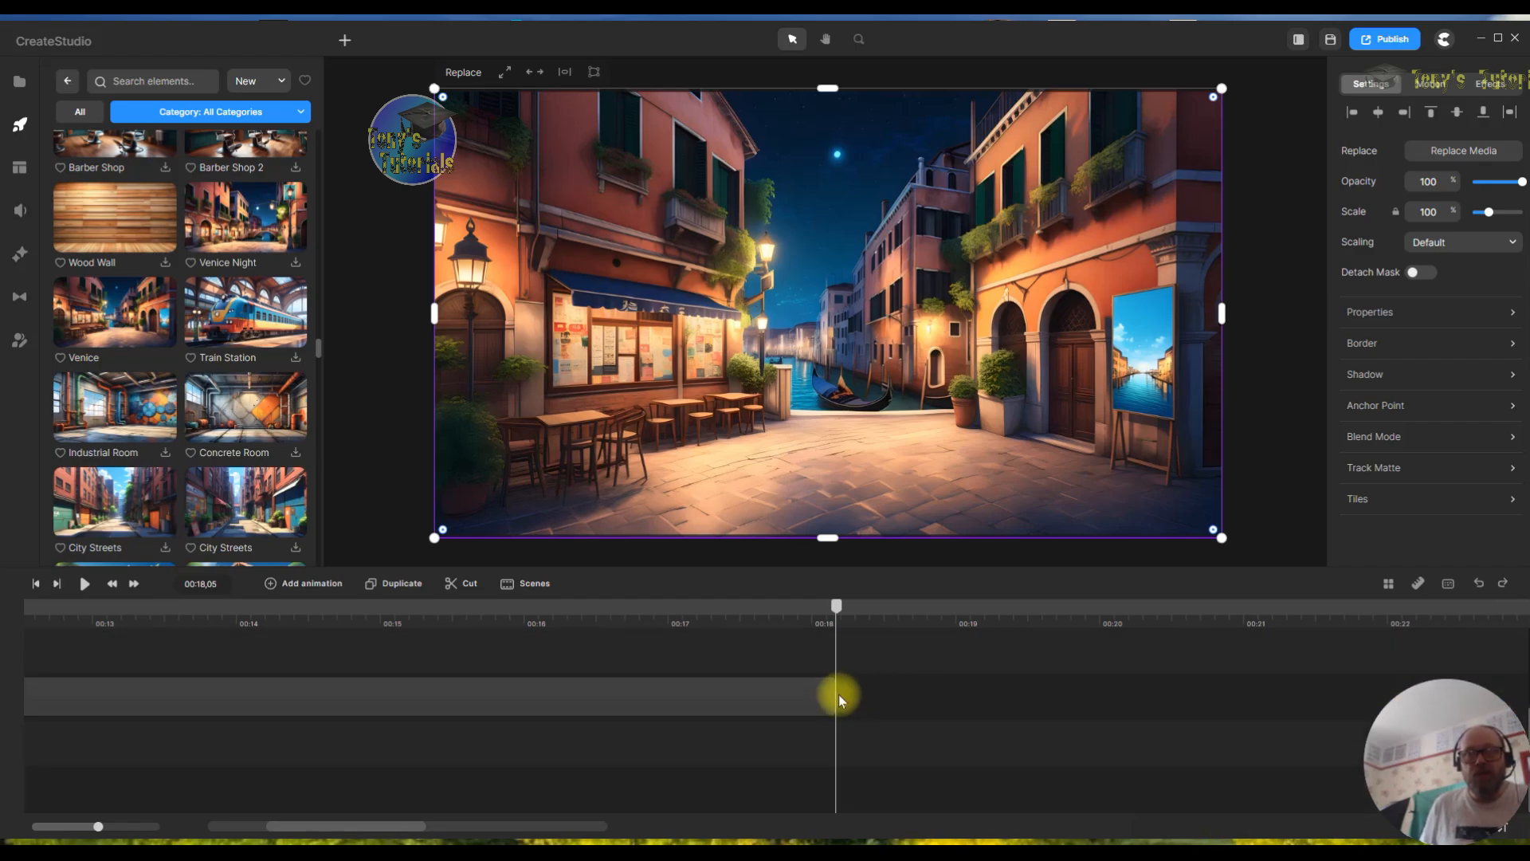
pyautogui.moveTo(831, 697); pyautogui.dragTo(1034, 741)
pyautogui.scroll(2, 1119, 687)
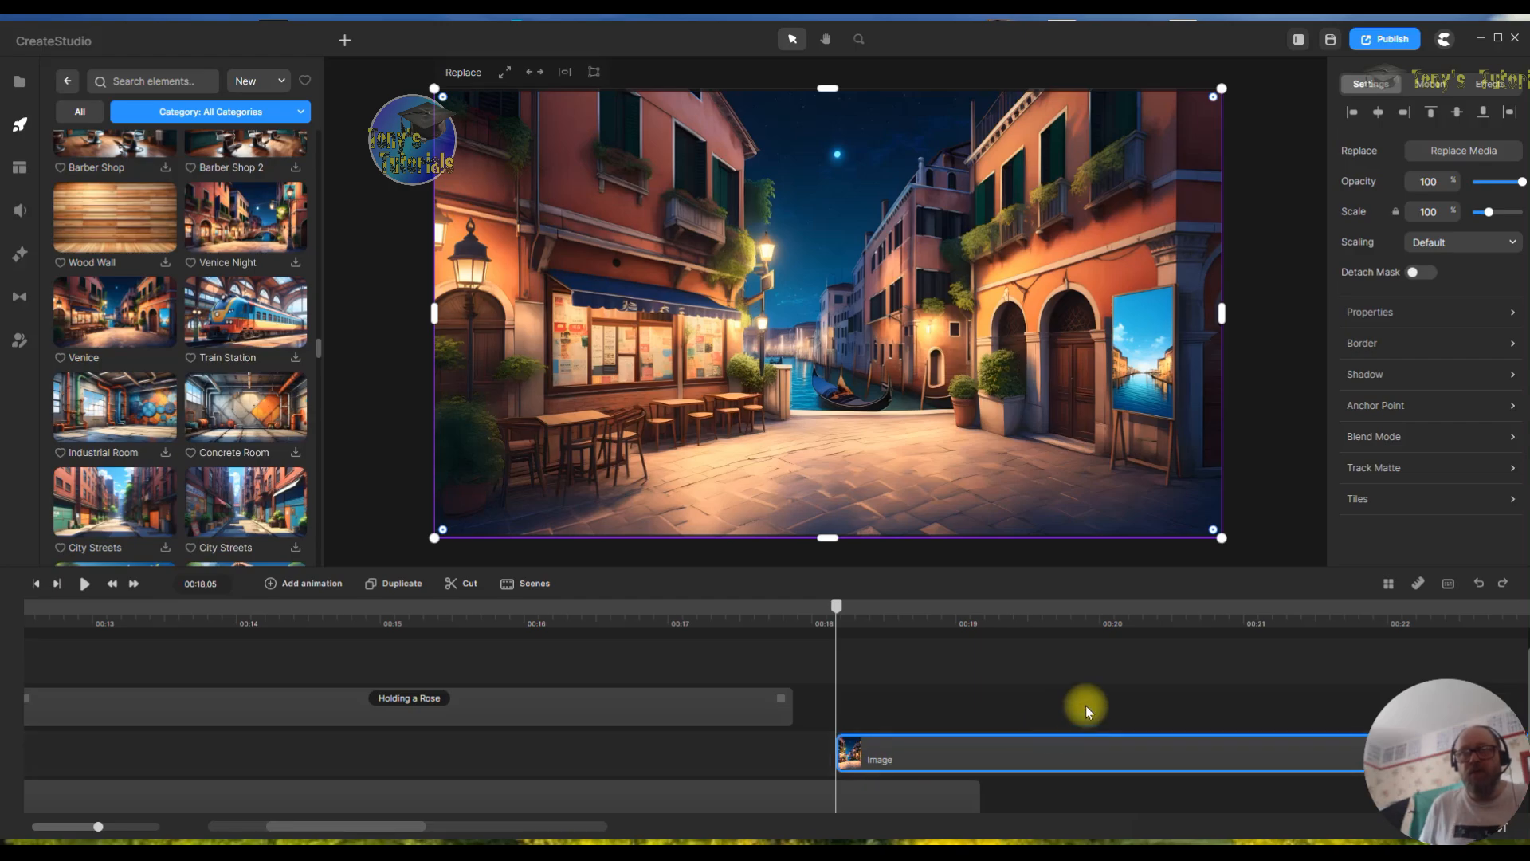
# - Apply the Spiral transition where the countryside and Venice images overlap, and preview it from 00:18,05
pyautogui.click(923, 780)
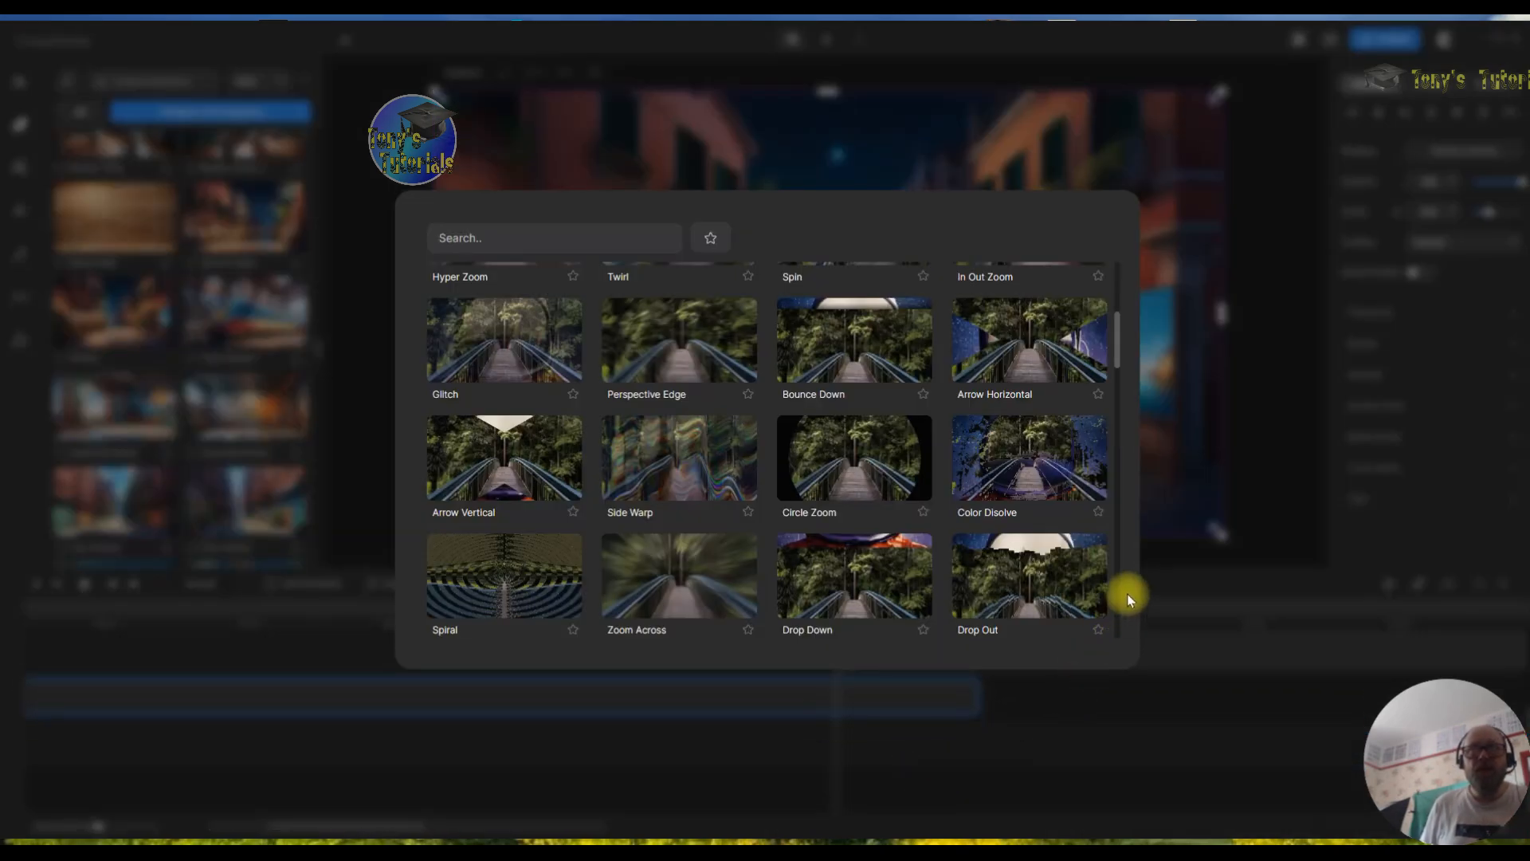
pyautogui.click(476, 562)
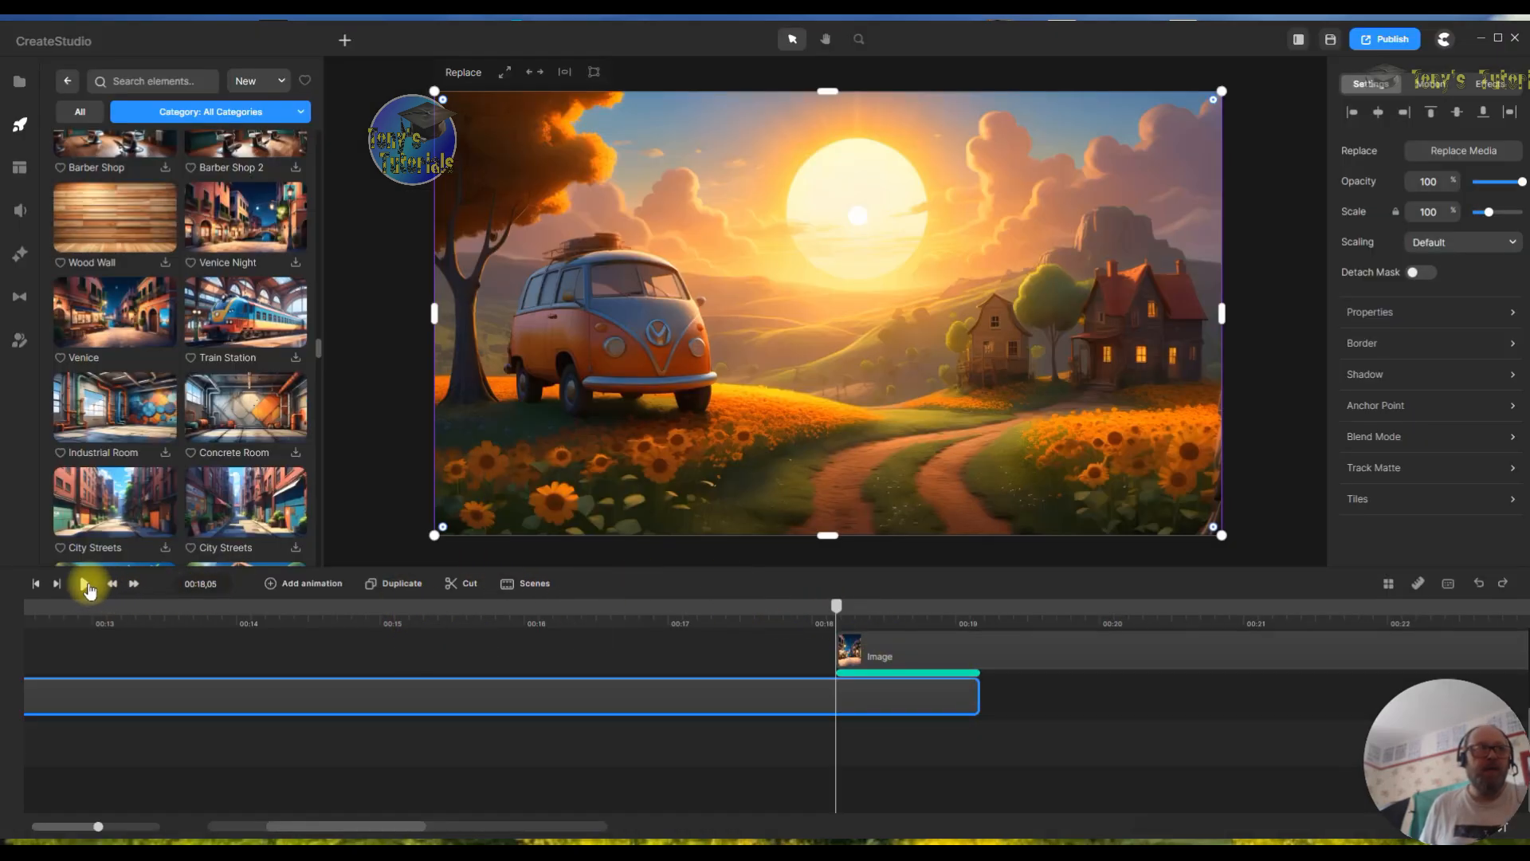
pyautogui.click(85, 584)
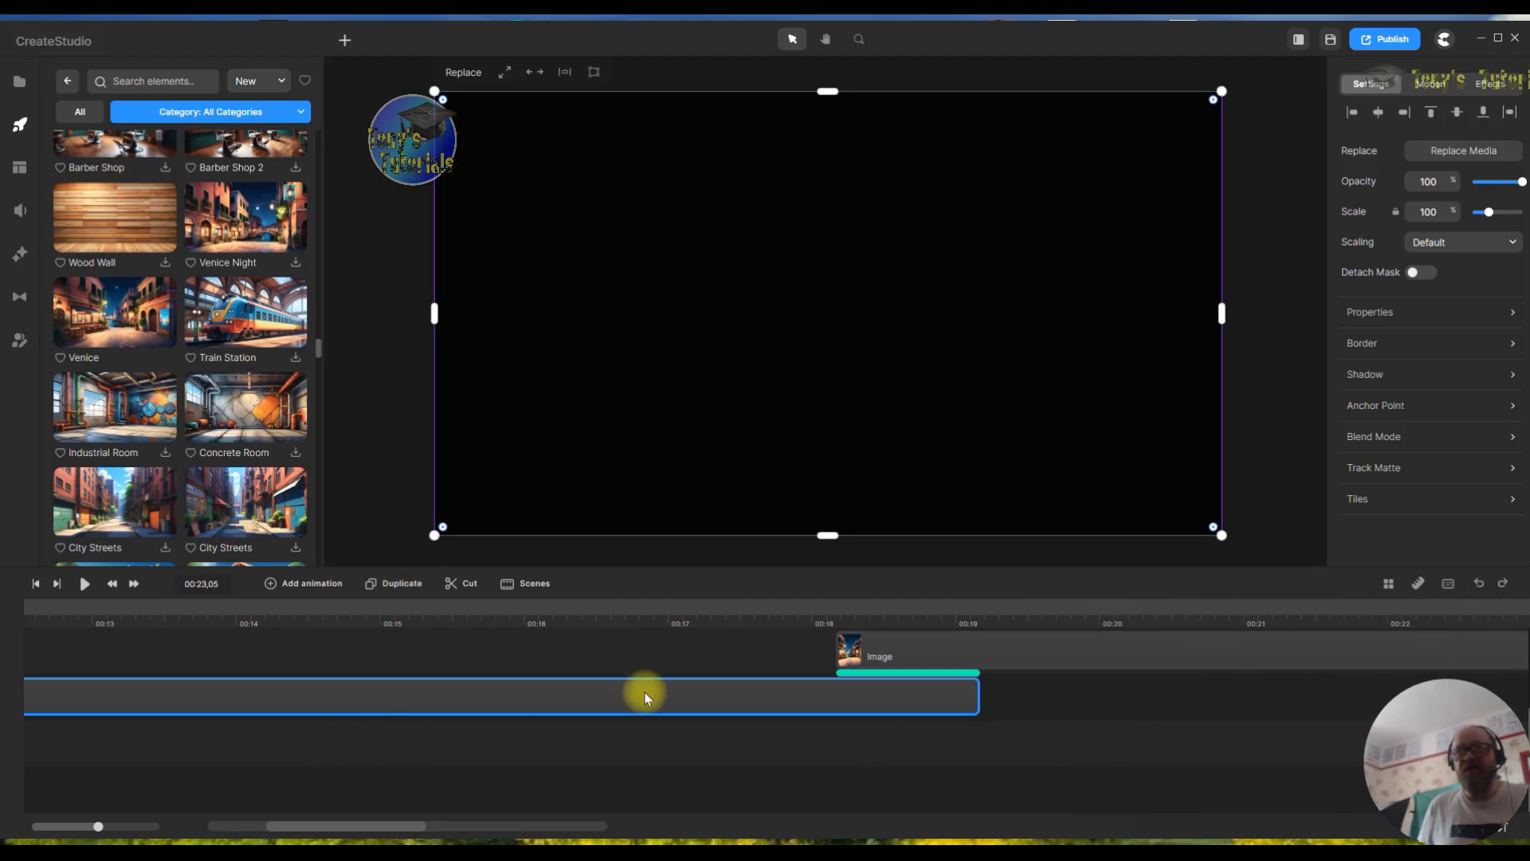
# - Extend the end of the Venice image's clip to just past 00:25, keeping its start at 00:18,05
pyautogui.scroll(1, 928, 460)
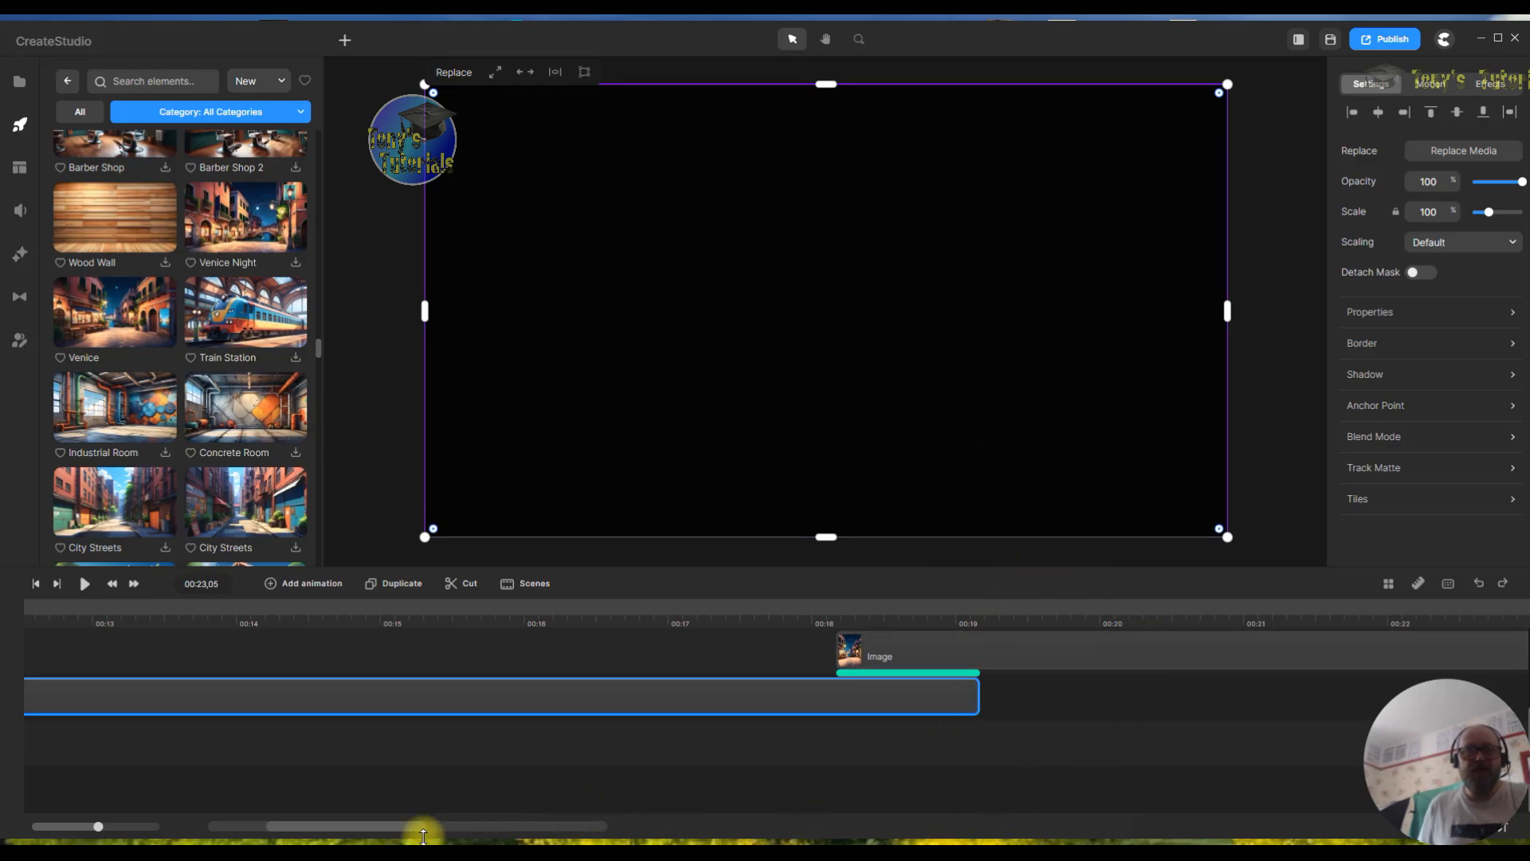
pyautogui.moveTo(388, 829)
pyautogui.mouseDown()
pyautogui.moveTo(451, 825)
pyautogui.moveTo(403, 825)
pyautogui.mouseUp()
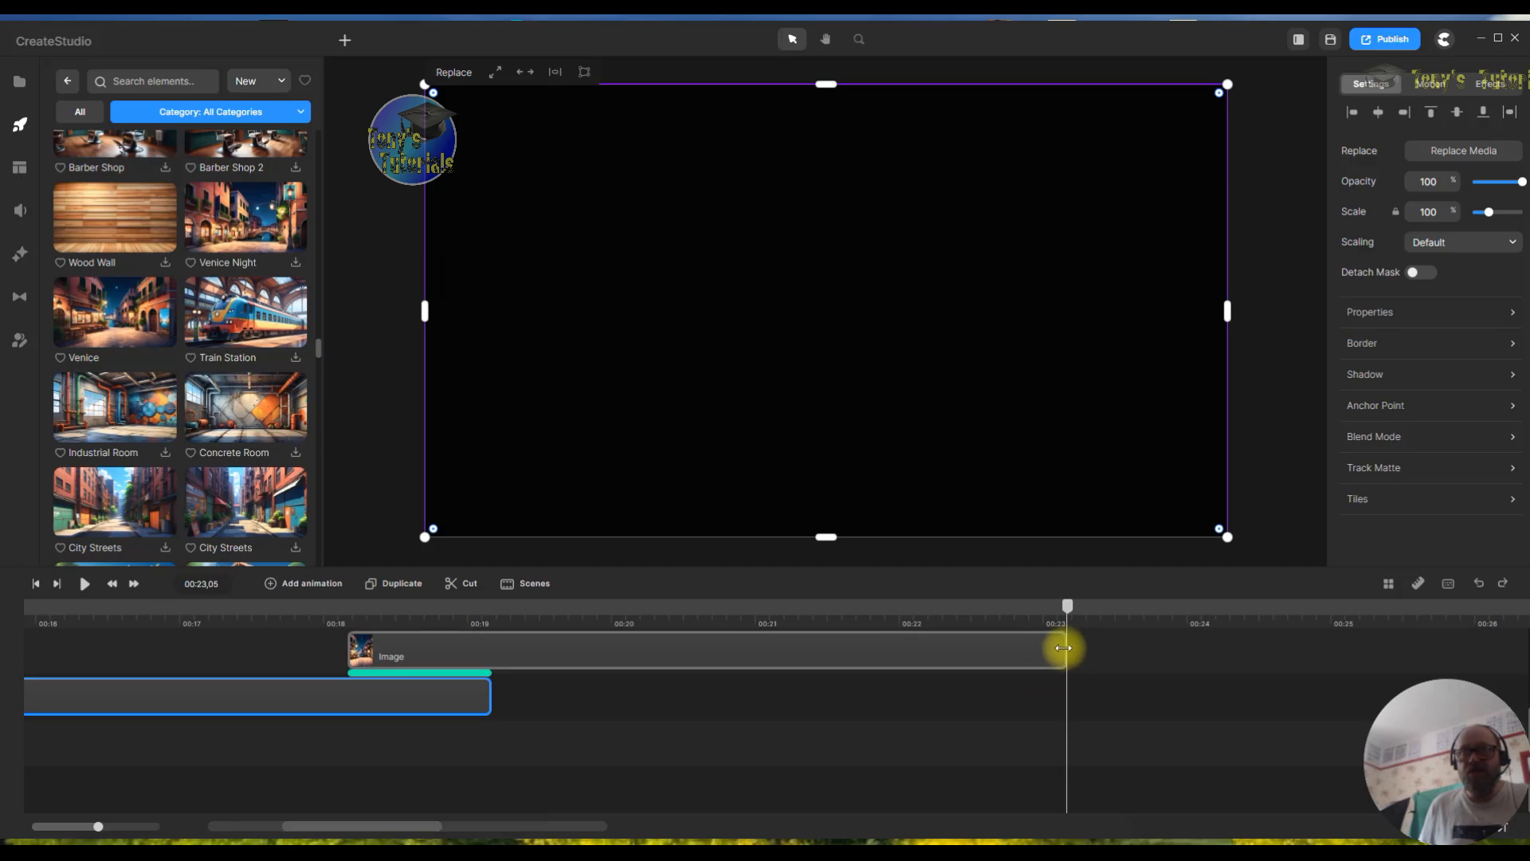
pyautogui.moveTo(1060, 652); pyautogui.dragTo(1100, 738)
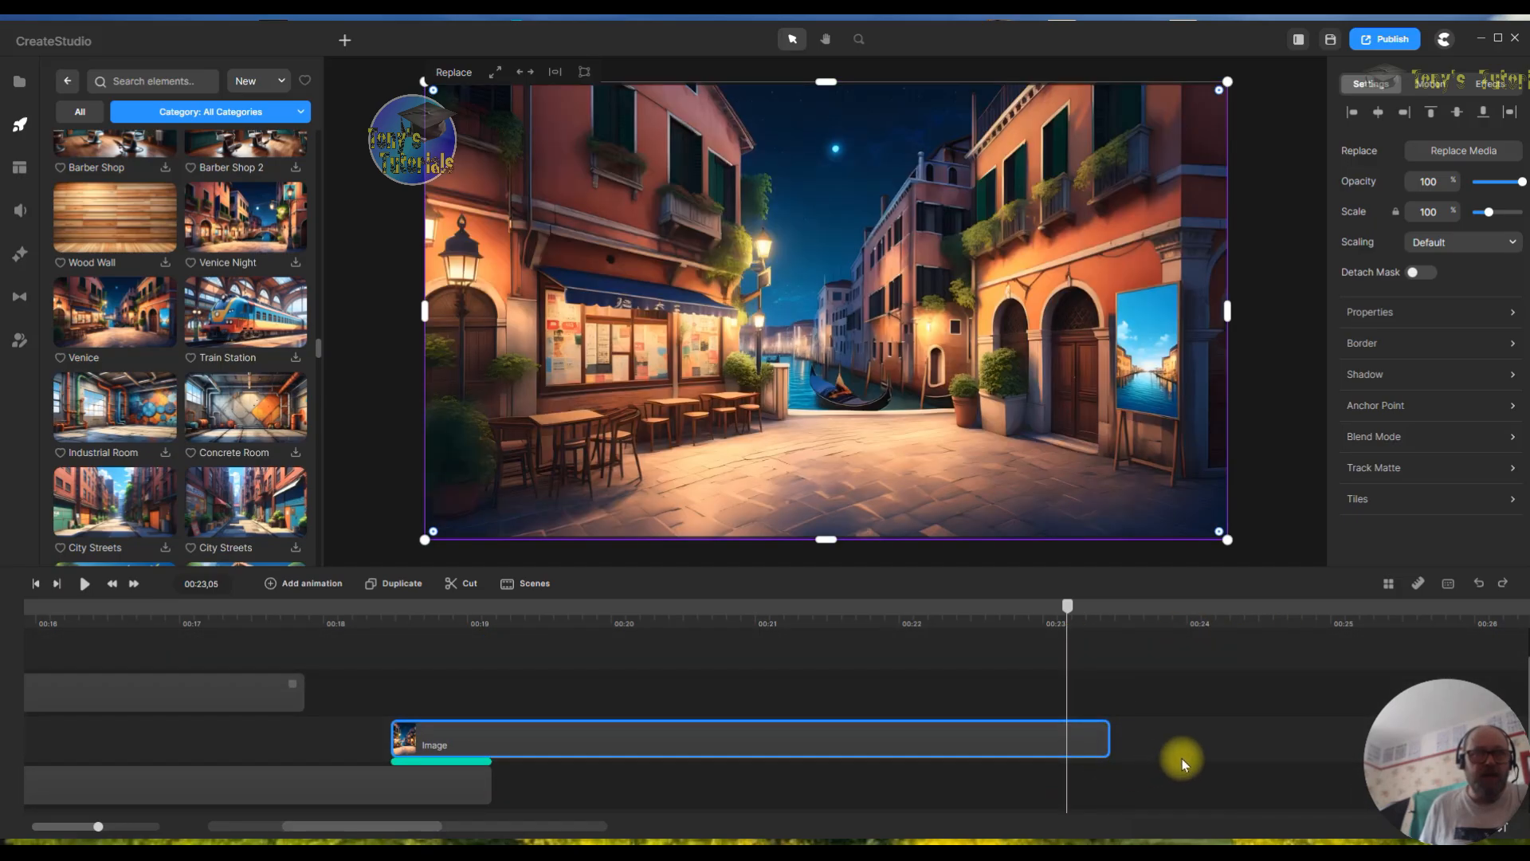
pyautogui.moveTo(881, 741); pyautogui.dragTo(843, 747)
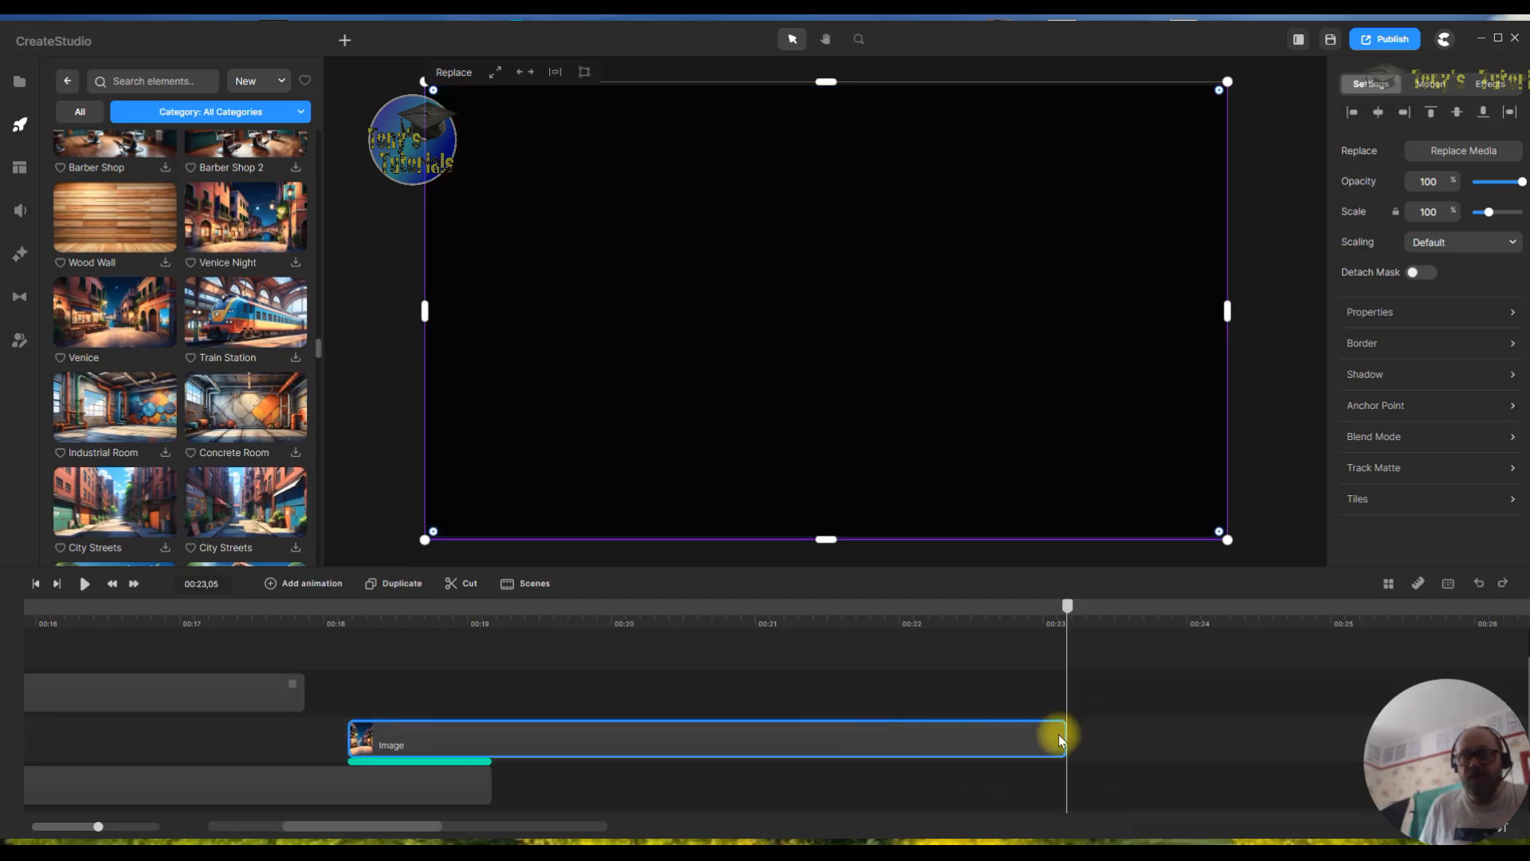
pyautogui.moveTo(1058, 740); pyautogui.dragTo(1378, 741)
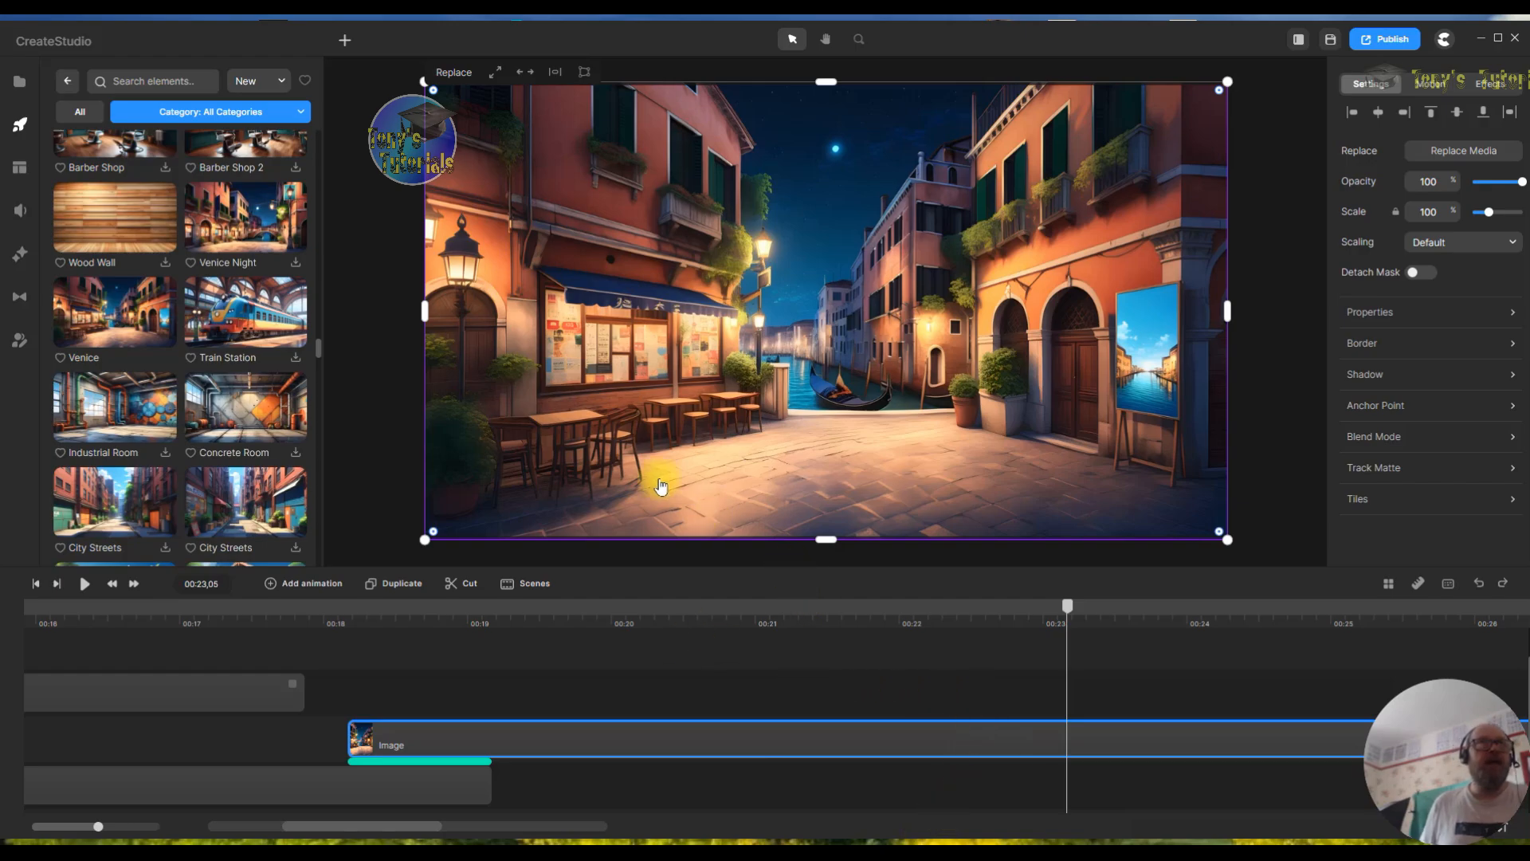
# - Add the Groom character to the Venice scene at 00:23,05 and shrink him so he stands on the pavement
pyautogui.click(67, 81)
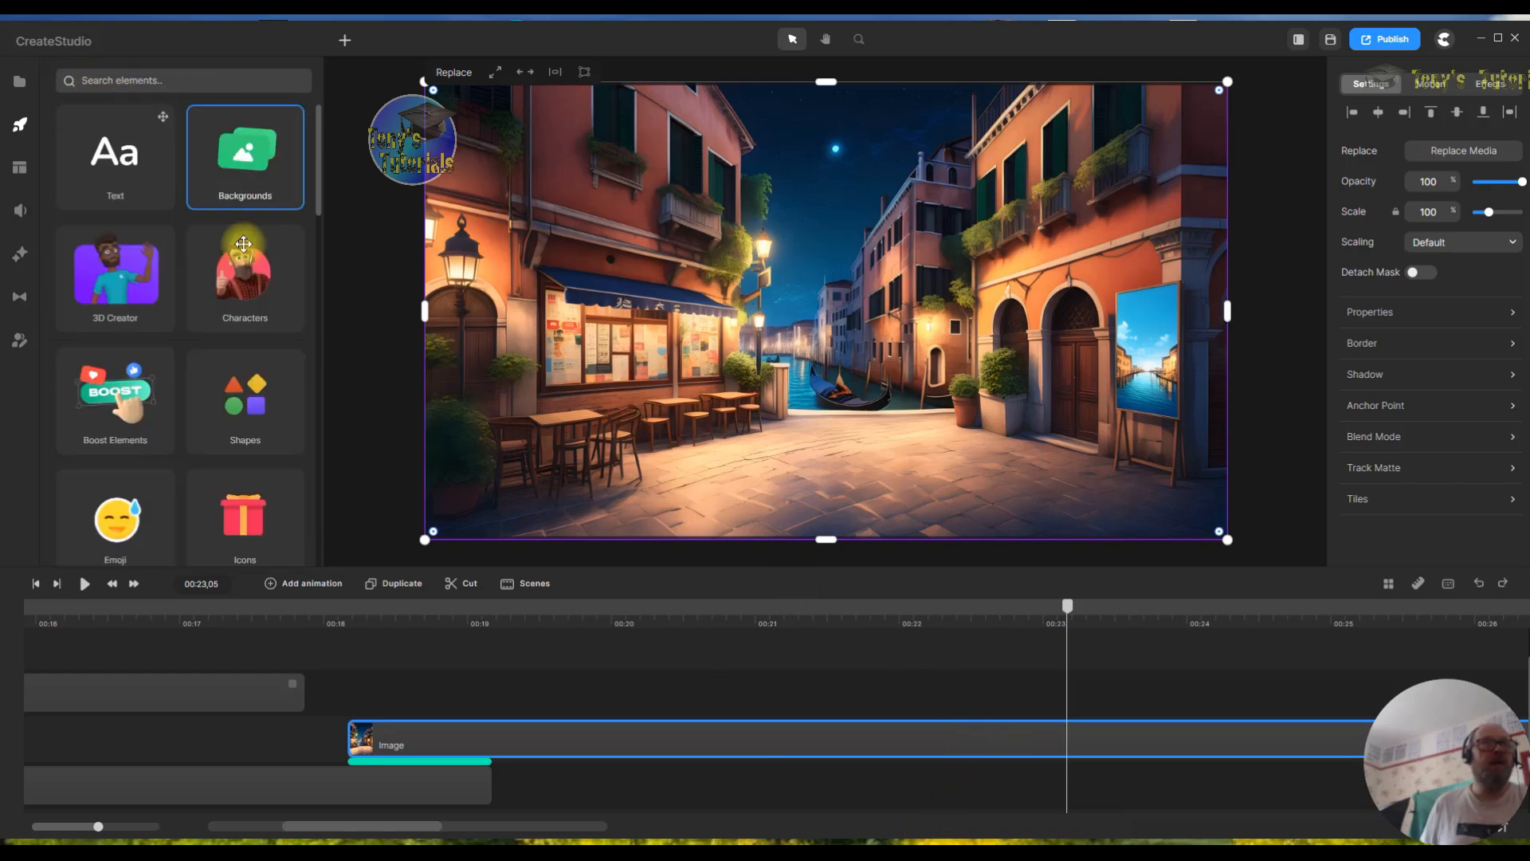
pyautogui.click(232, 283)
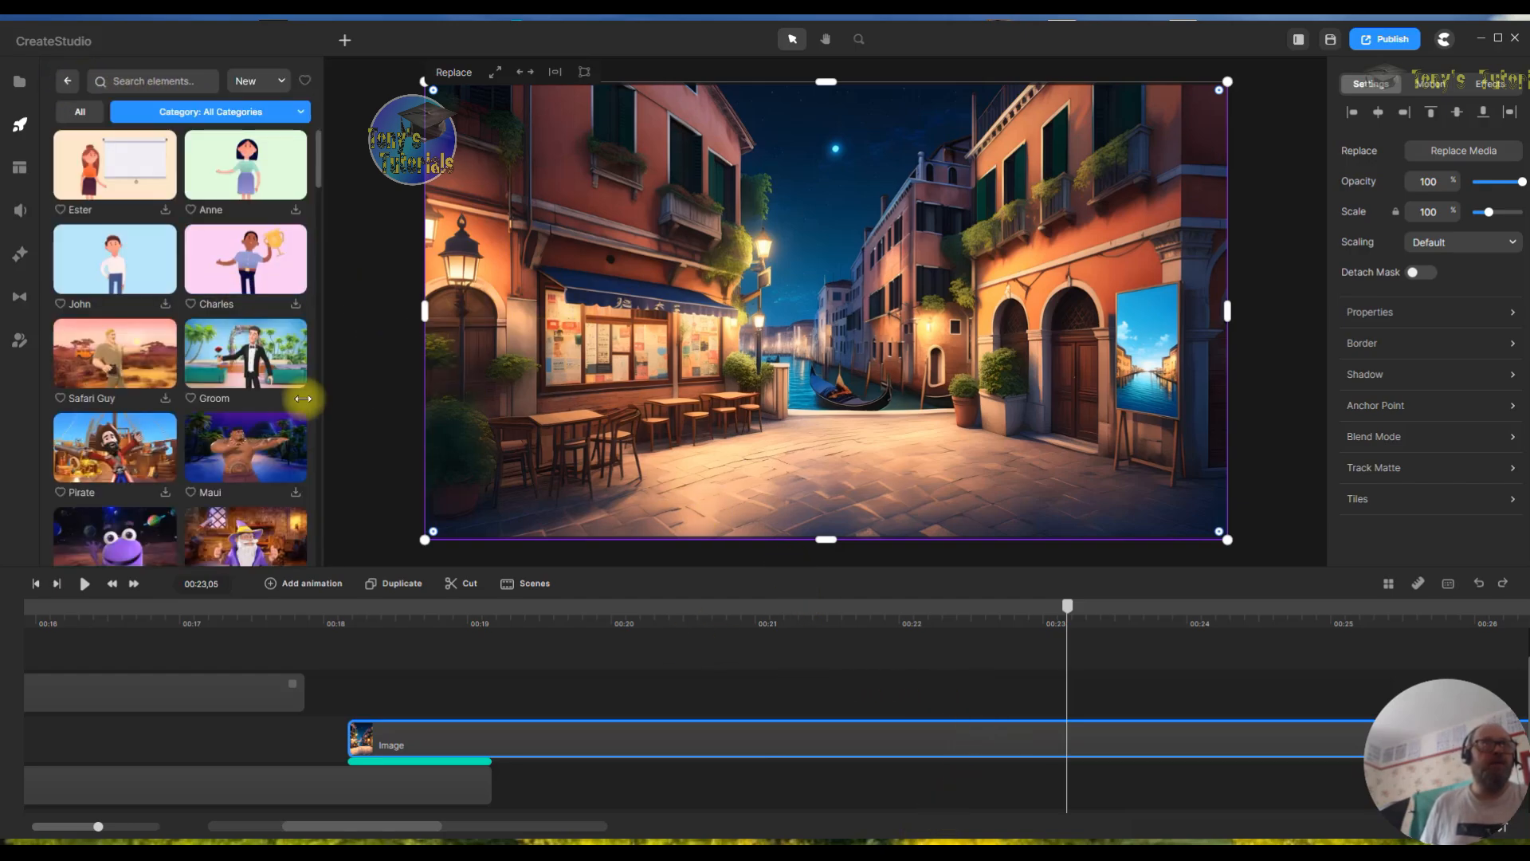
pyautogui.moveTo(253, 351); pyautogui.dragTo(802, 481)
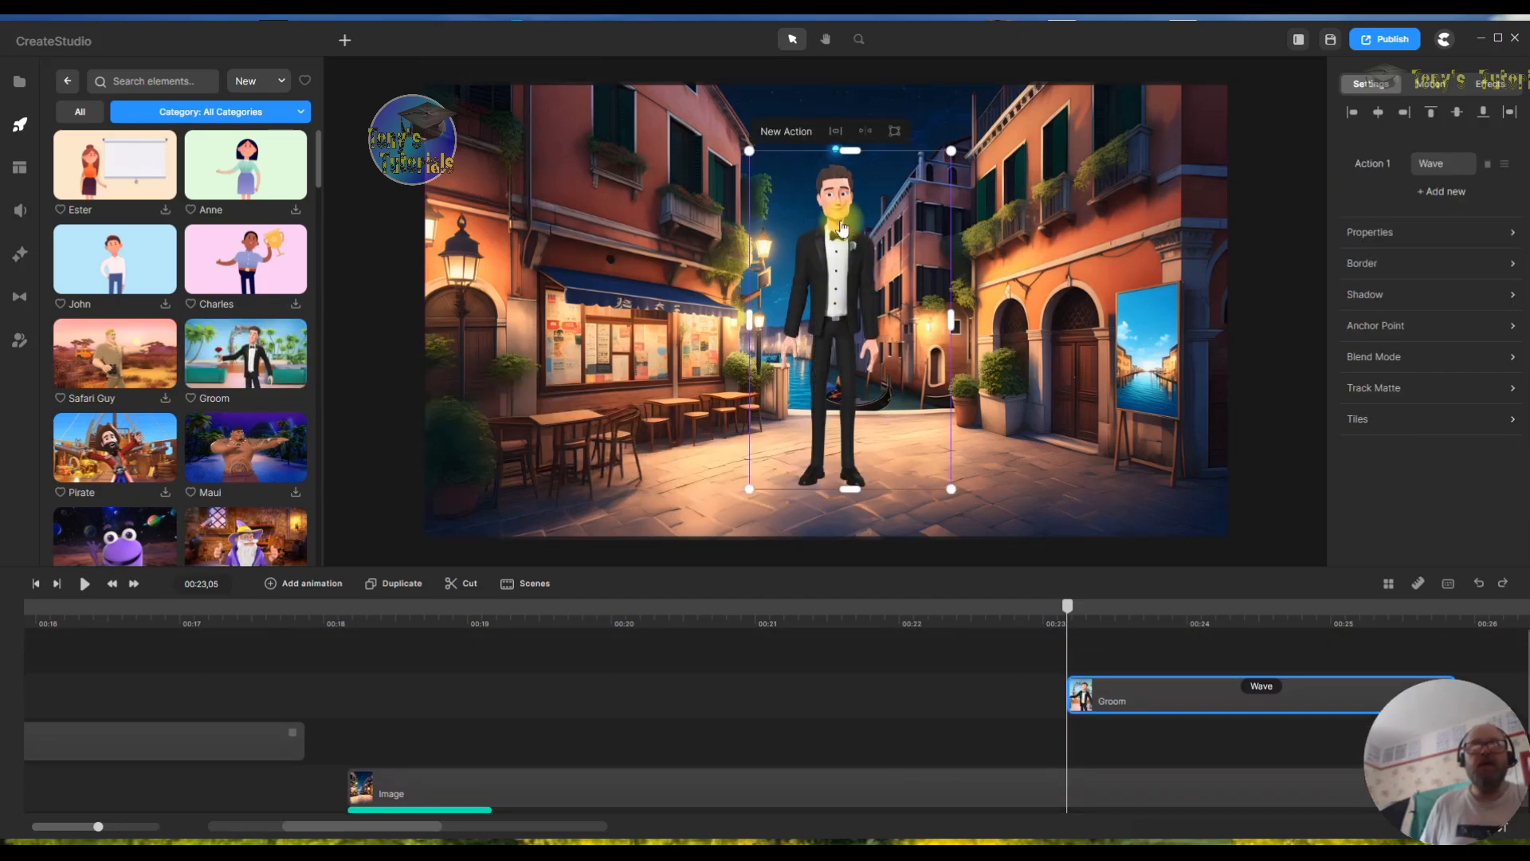
pyautogui.moveTo(950, 152); pyautogui.dragTo(906, 226)
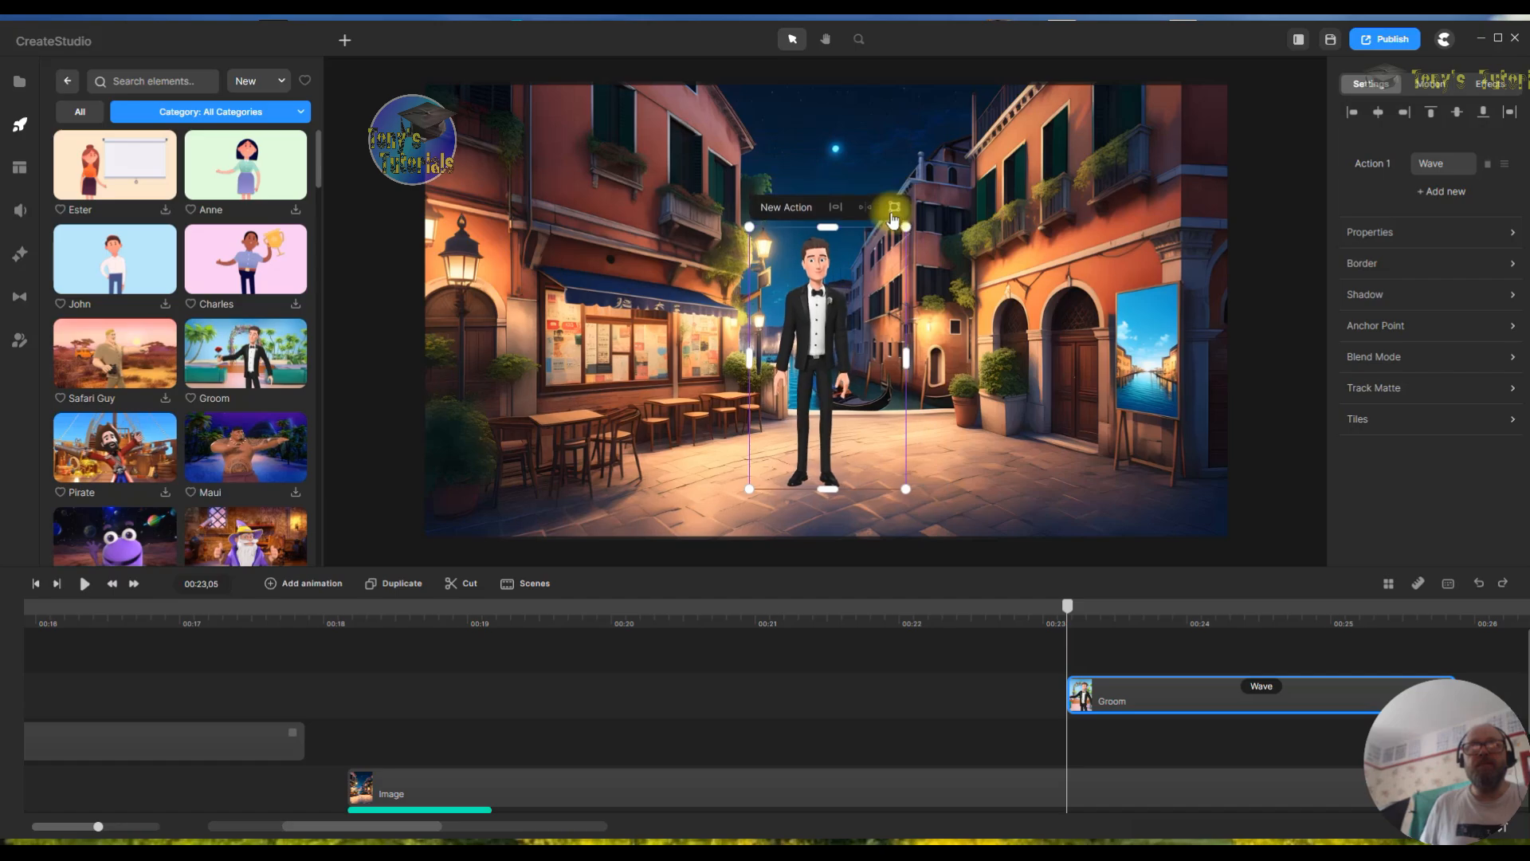
# - Browse the character library for a second character to stand beside the groom
pyautogui.scroll(-5, 168, 420)
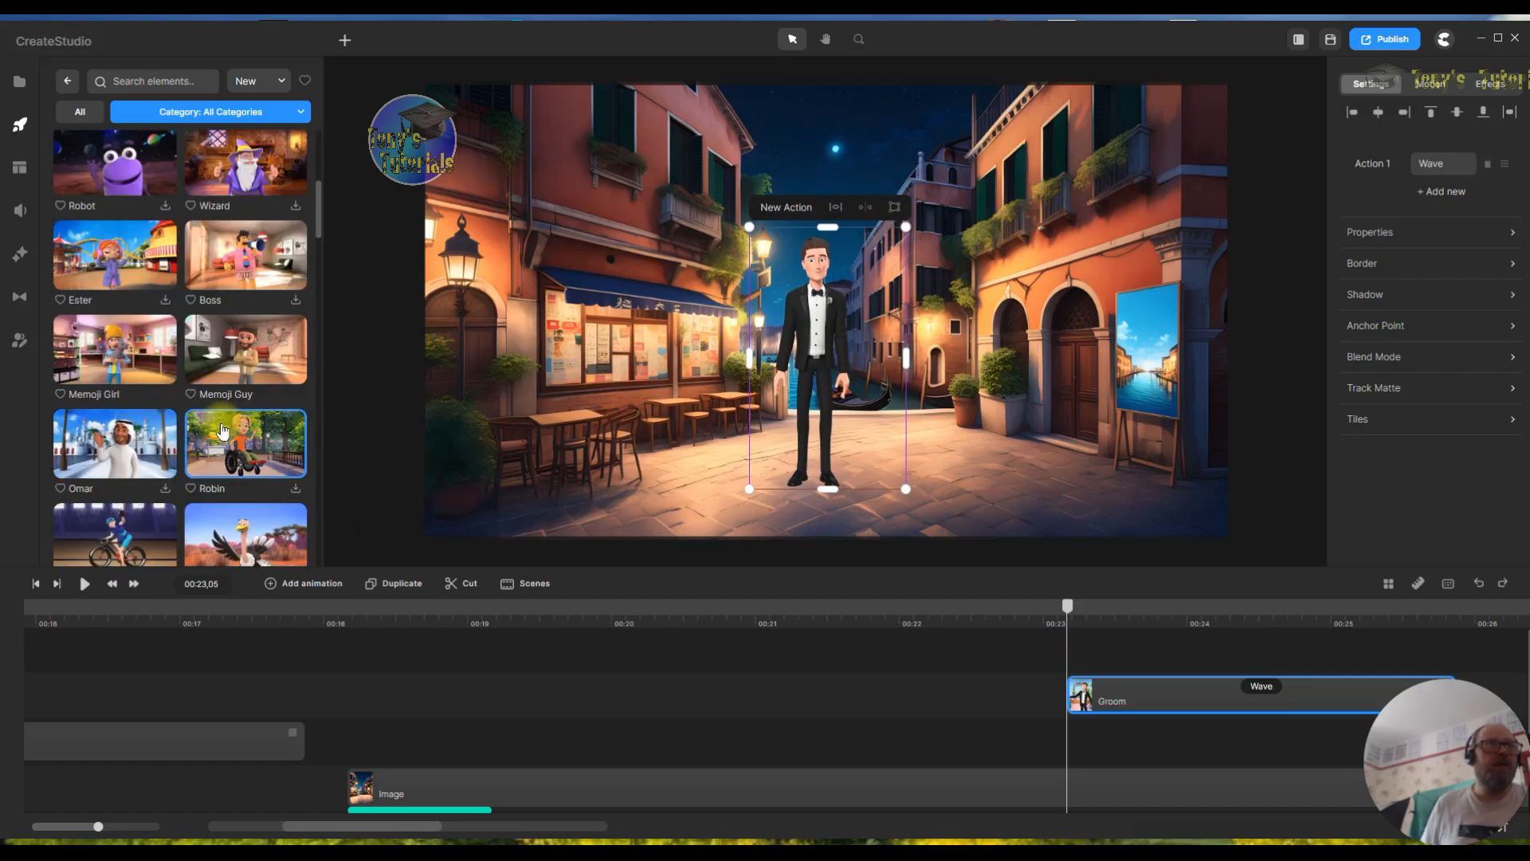
pyautogui.scroll(-8, 236, 438)
pyautogui.scroll(-10, 236, 438)
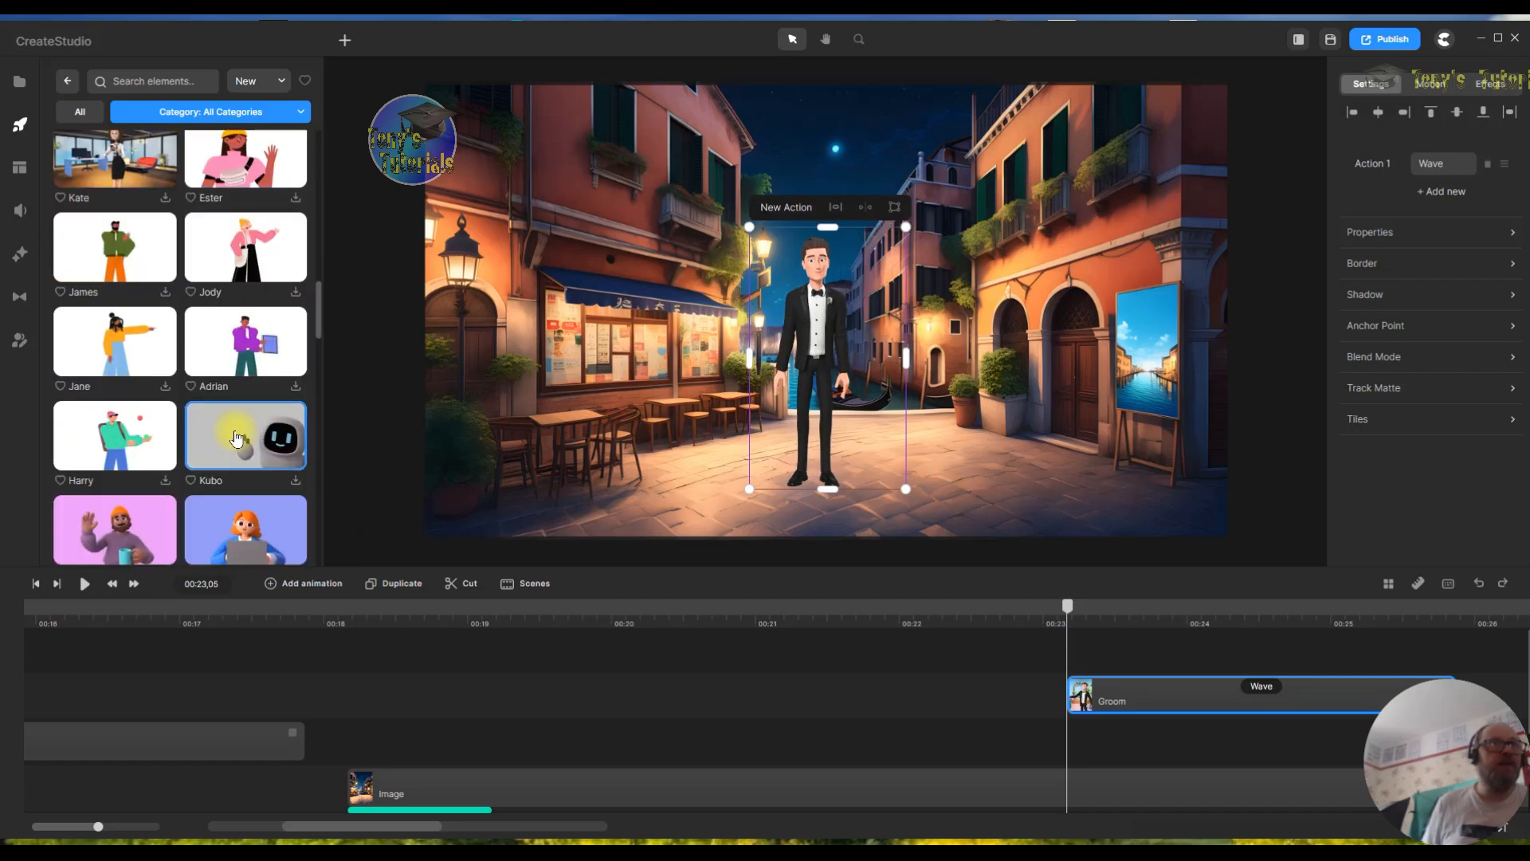
pyautogui.scroll(12, 236, 443)
pyautogui.scroll(-5, 237, 439)
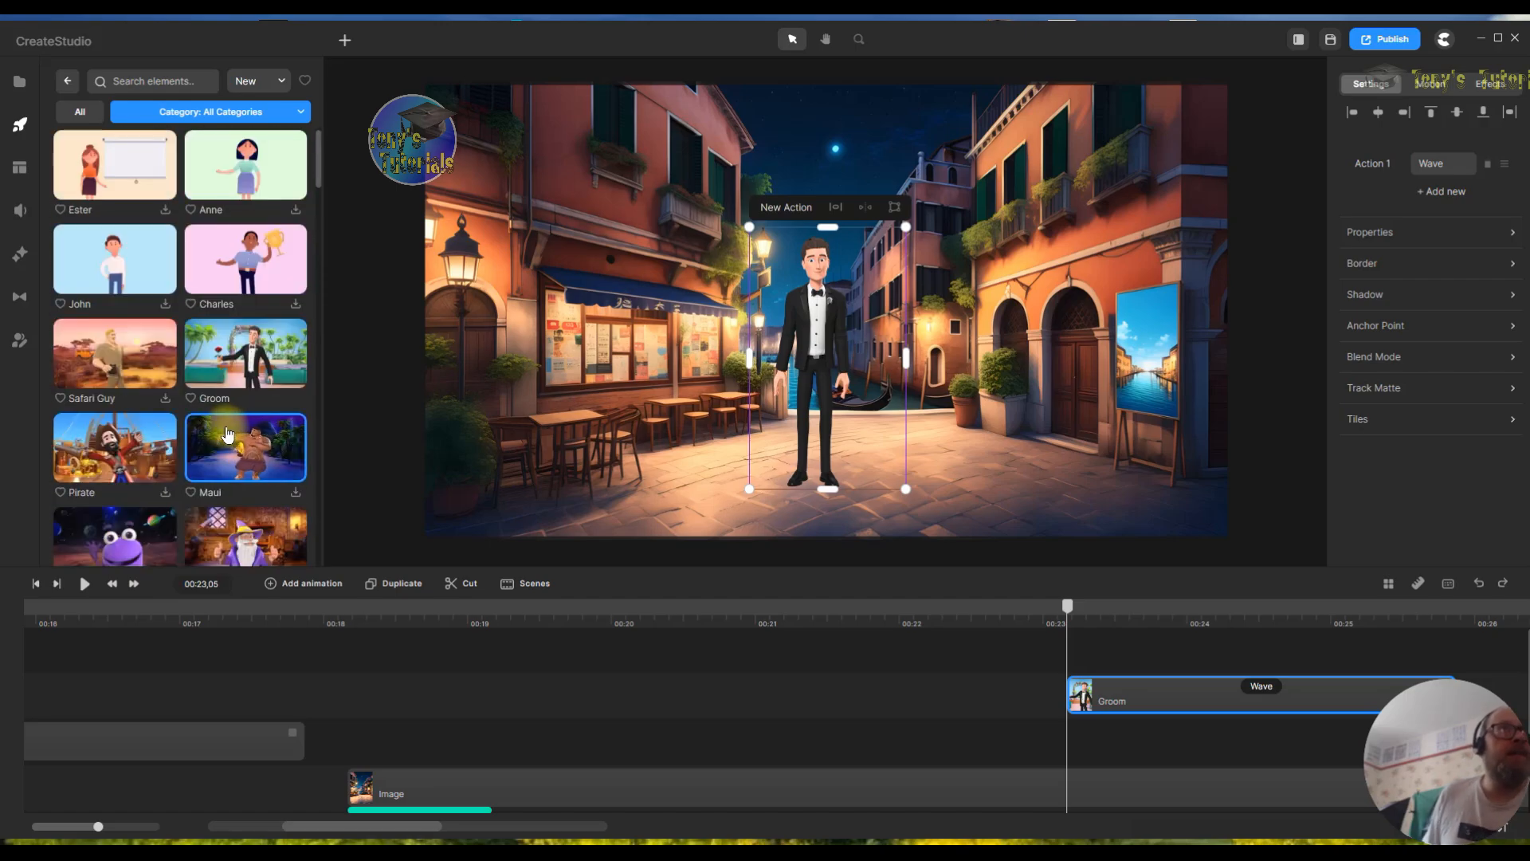
pyautogui.scroll(-5, 231, 430)
pyautogui.scroll(-15, 236, 426)
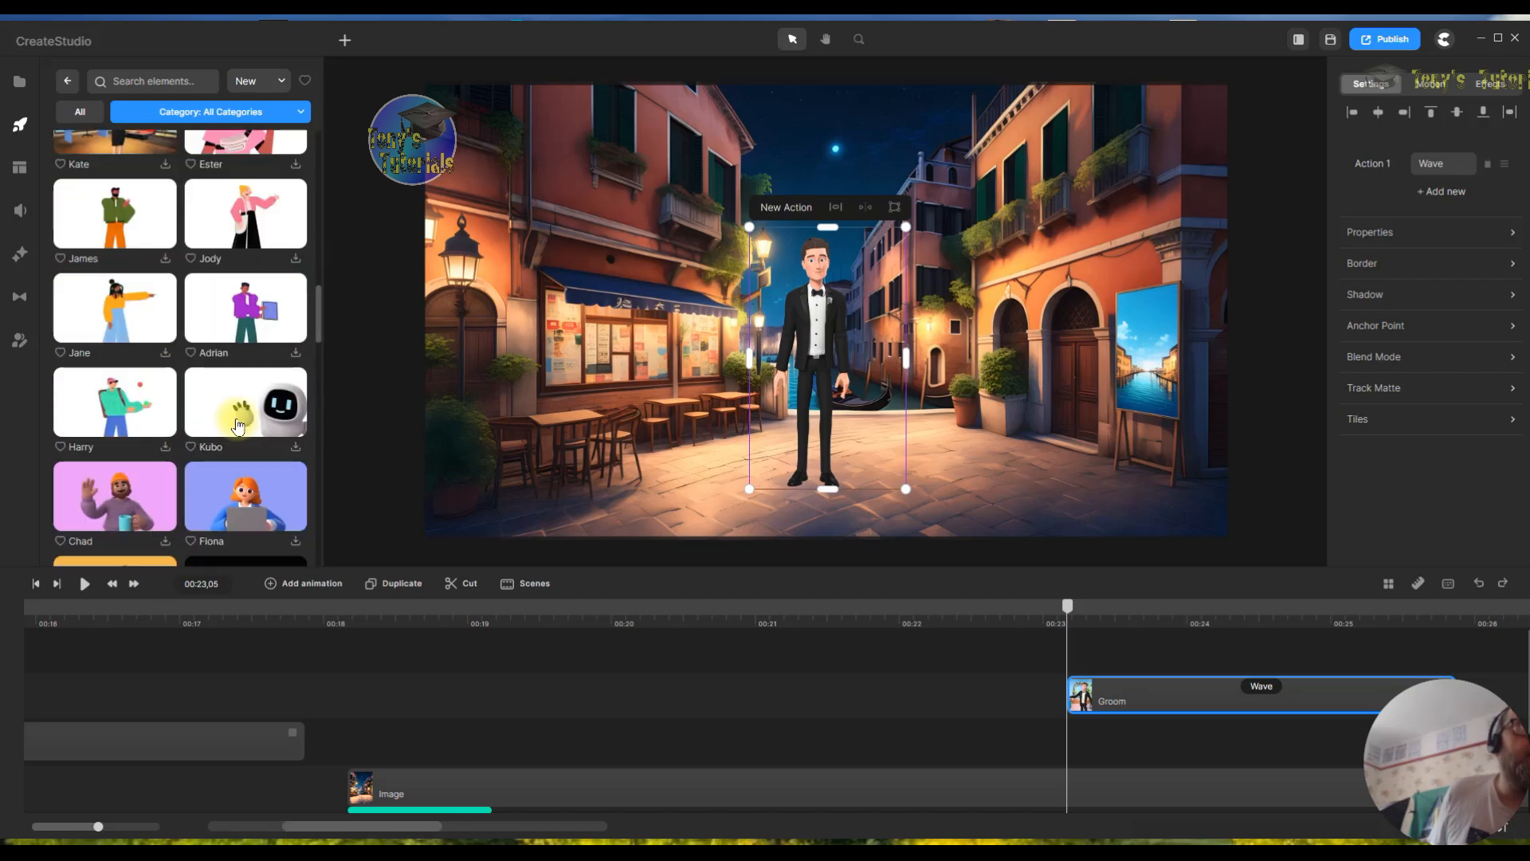
pyautogui.scroll(12, 259, 426)
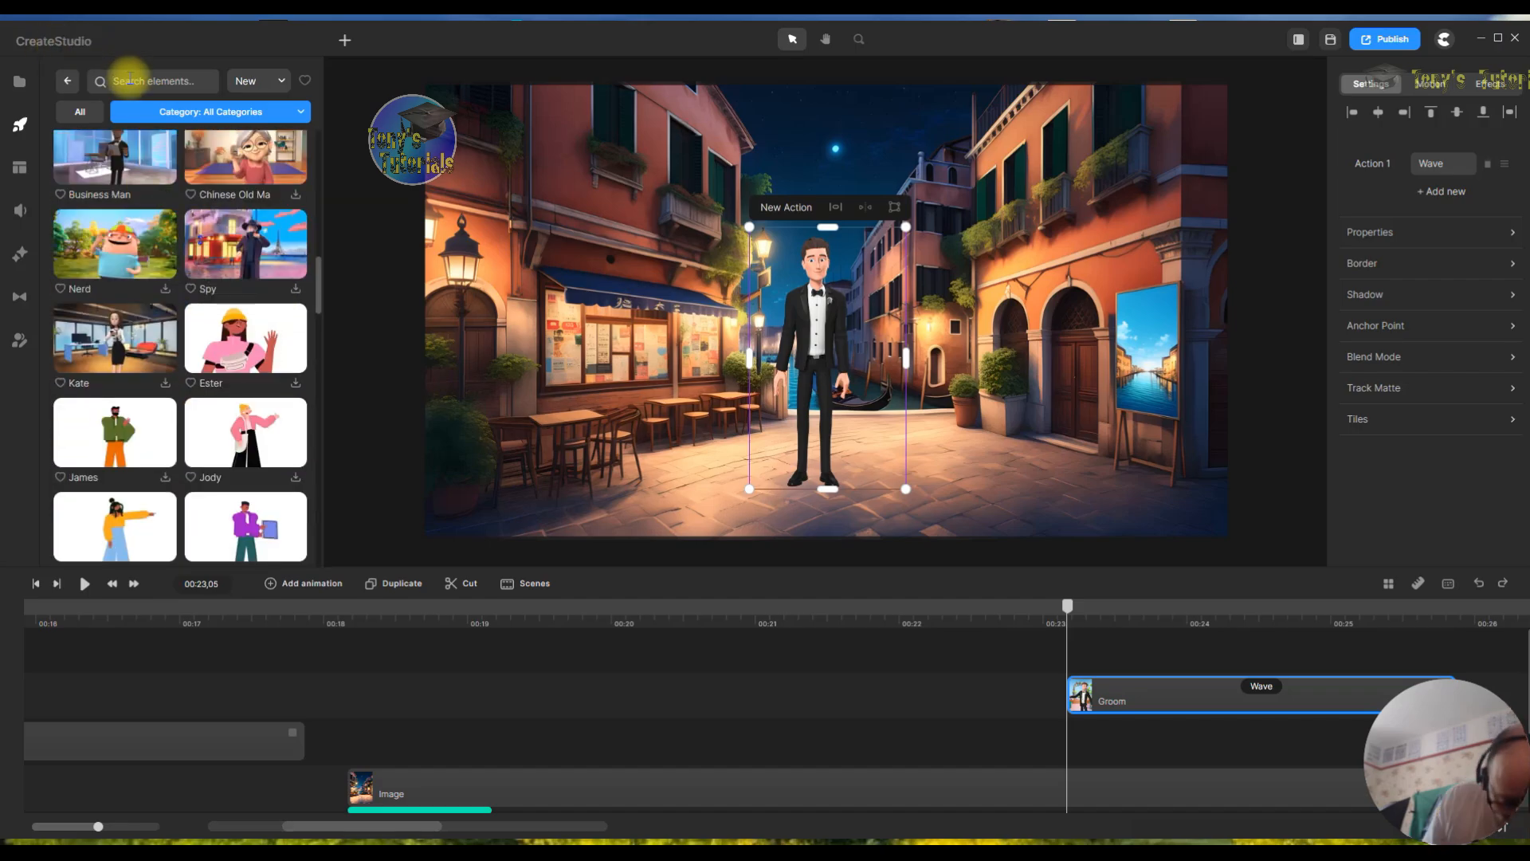
# - Search the character library for "bride" and download the red-haired Bride and the Groom and Bride elements
pyautogui.write('b')
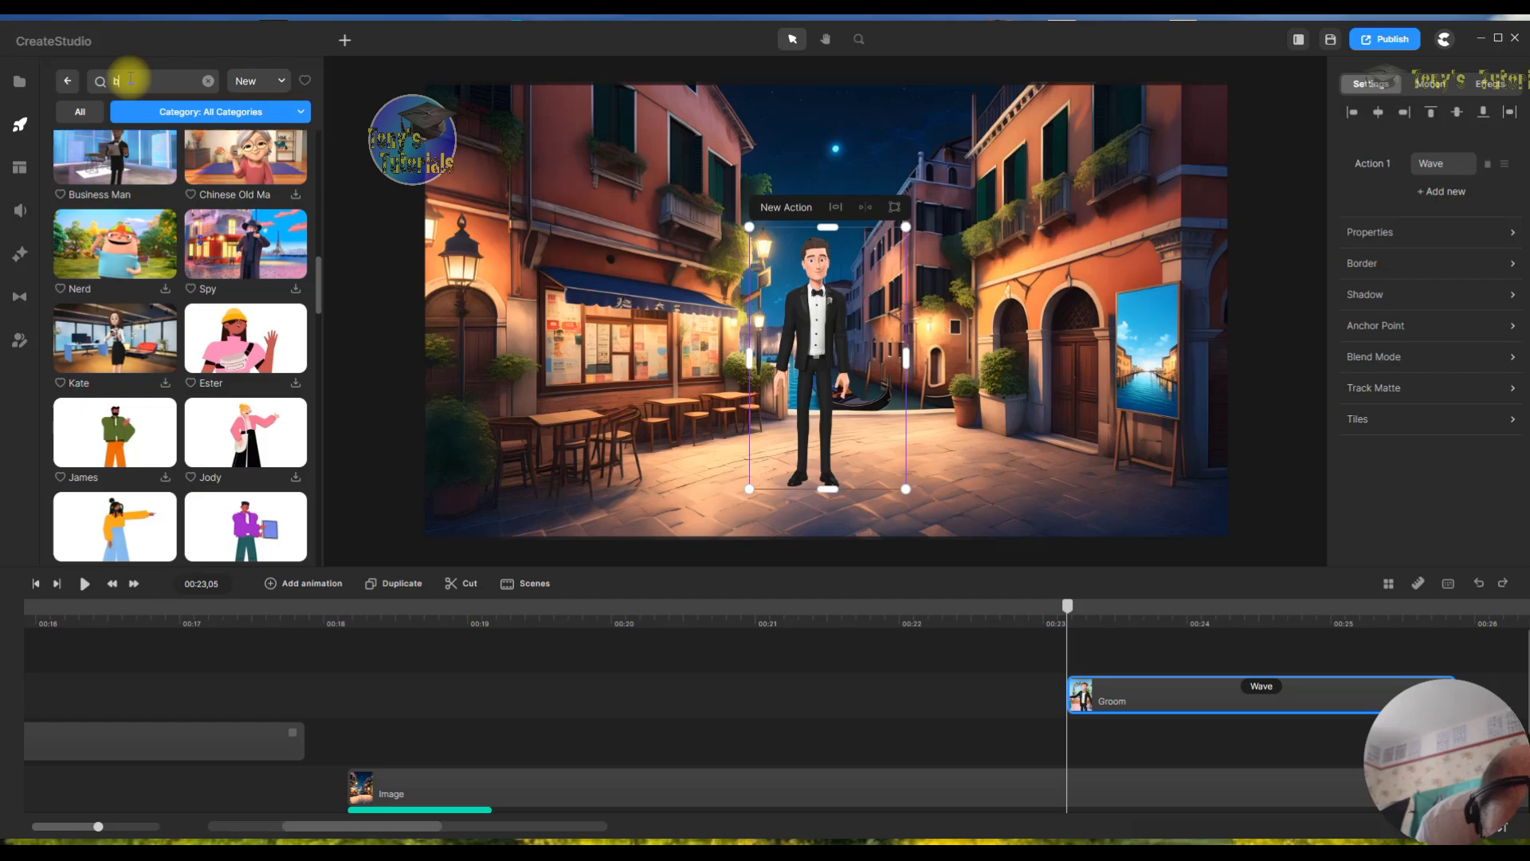
pyautogui.write('rid')
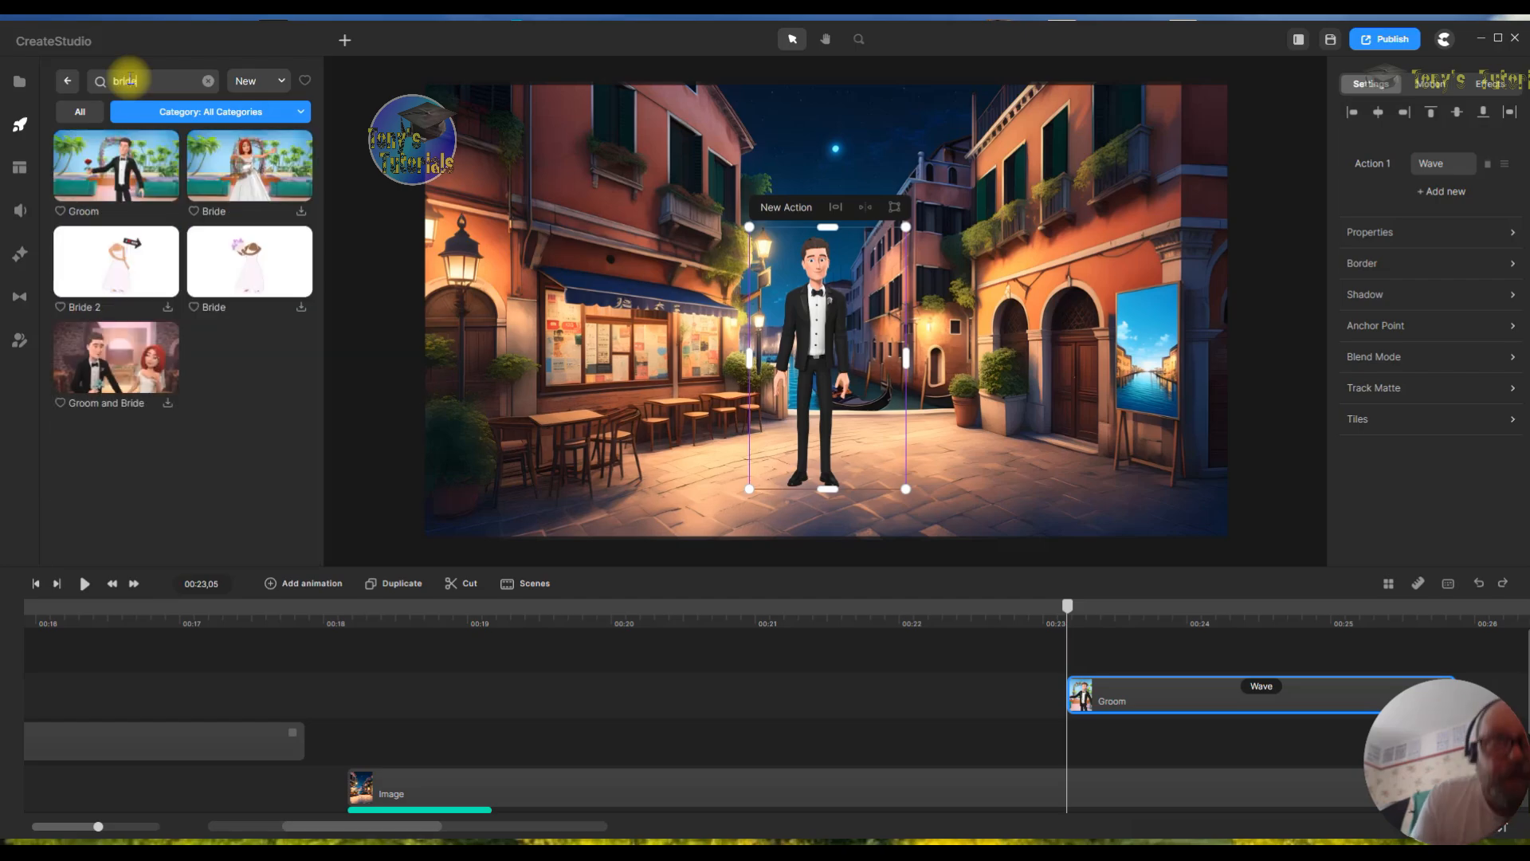
pyautogui.write('e')
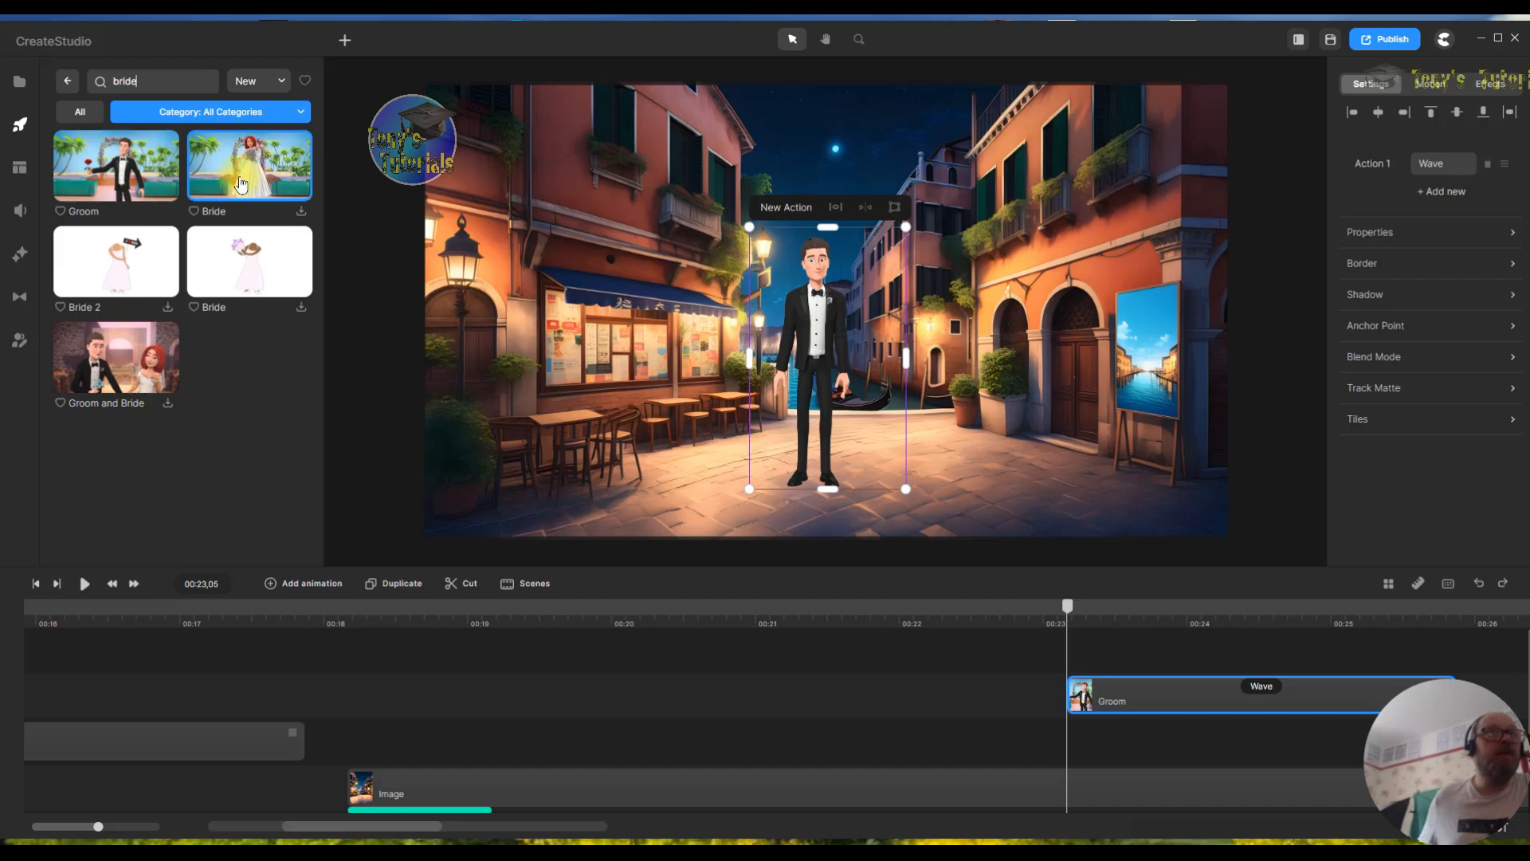
pyautogui.click(301, 211)
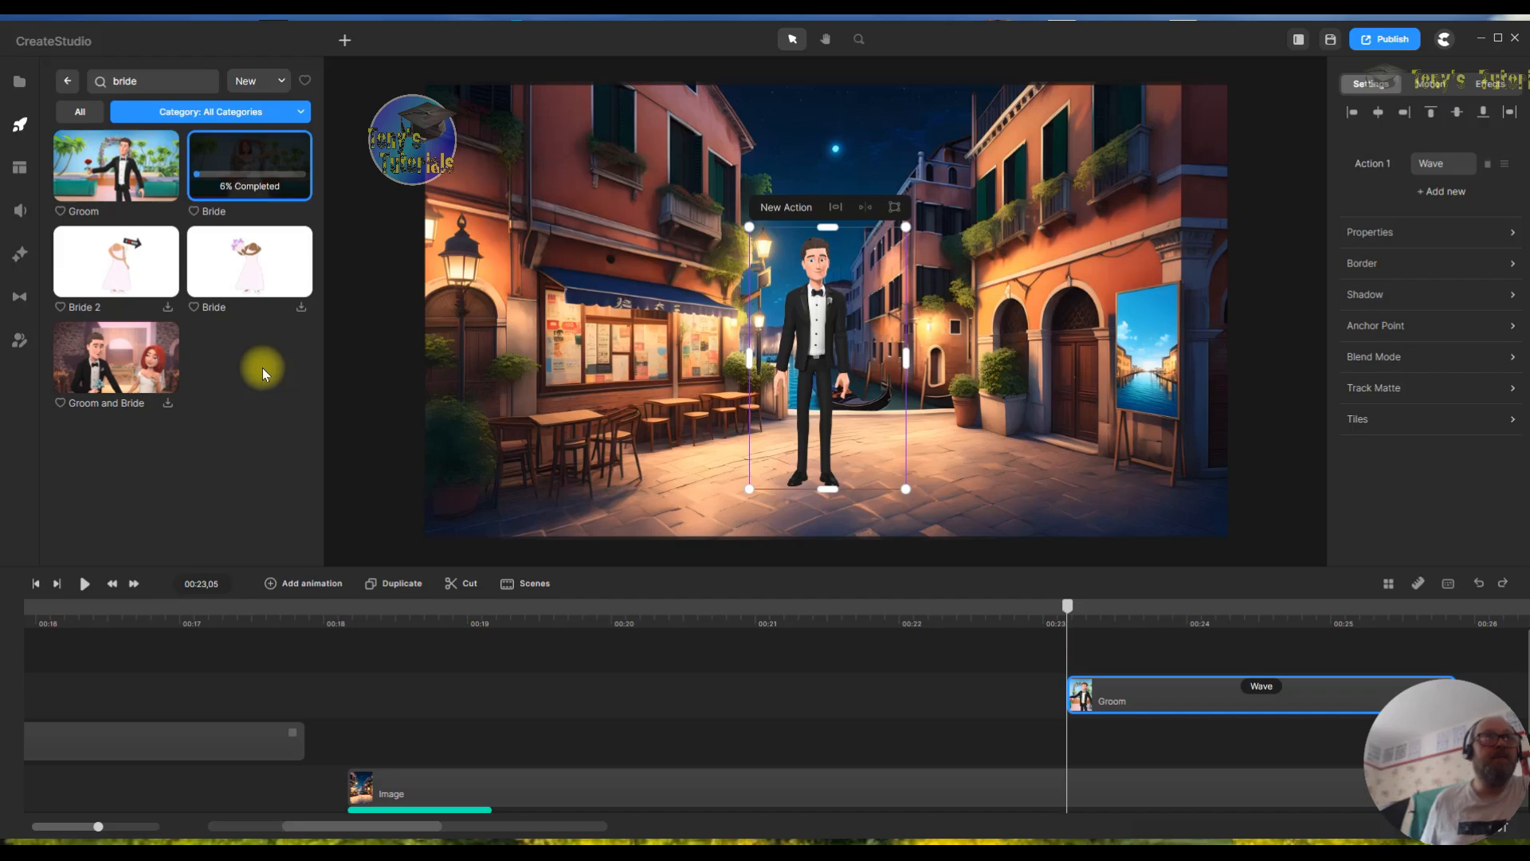
pyautogui.click(169, 407)
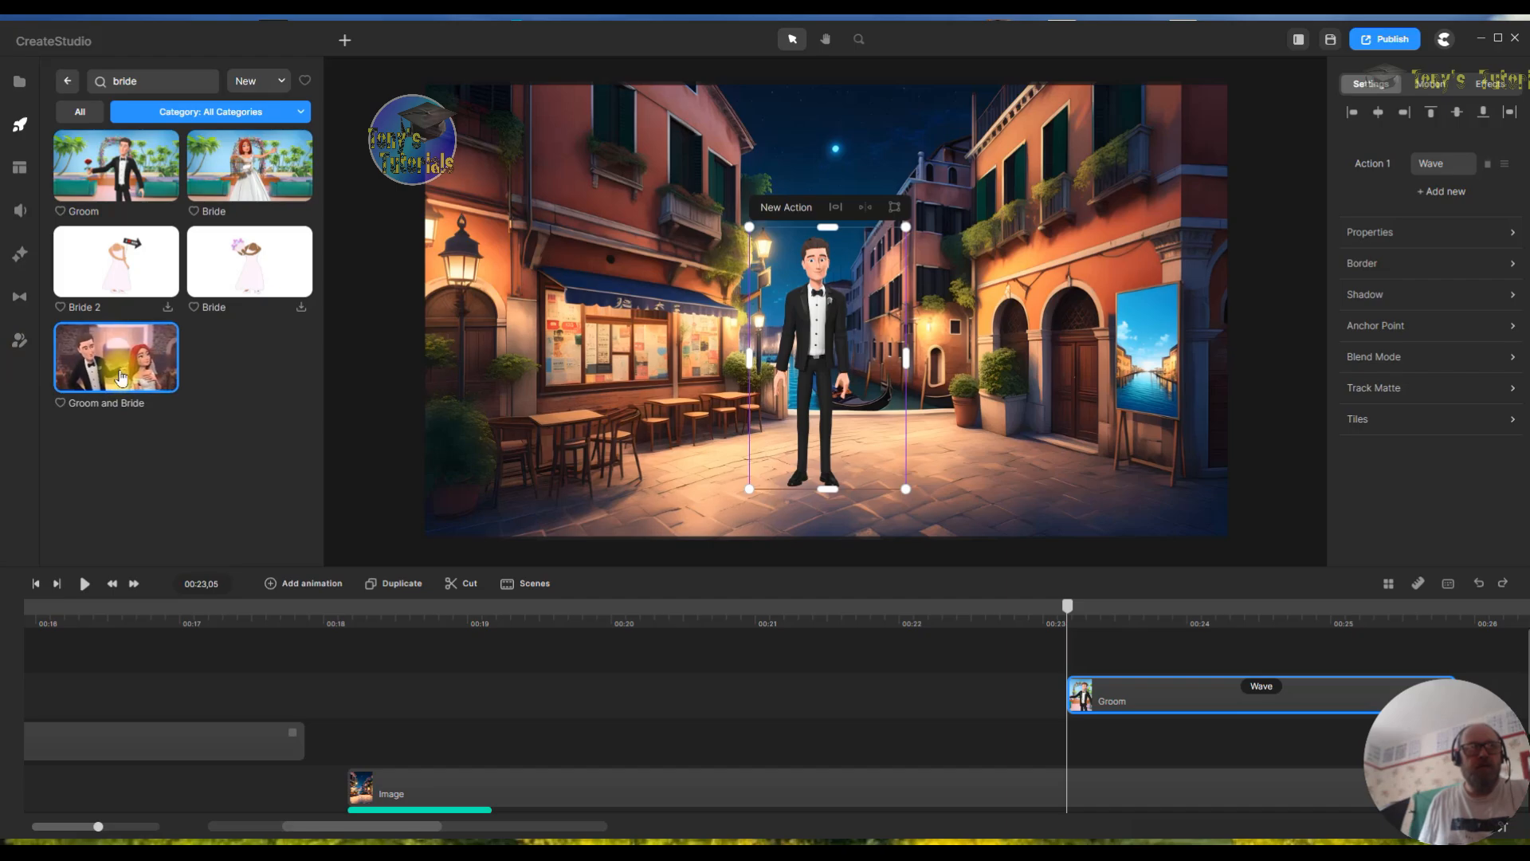
pyautogui.moveTo(115, 375); pyautogui.dragTo(562, 371)
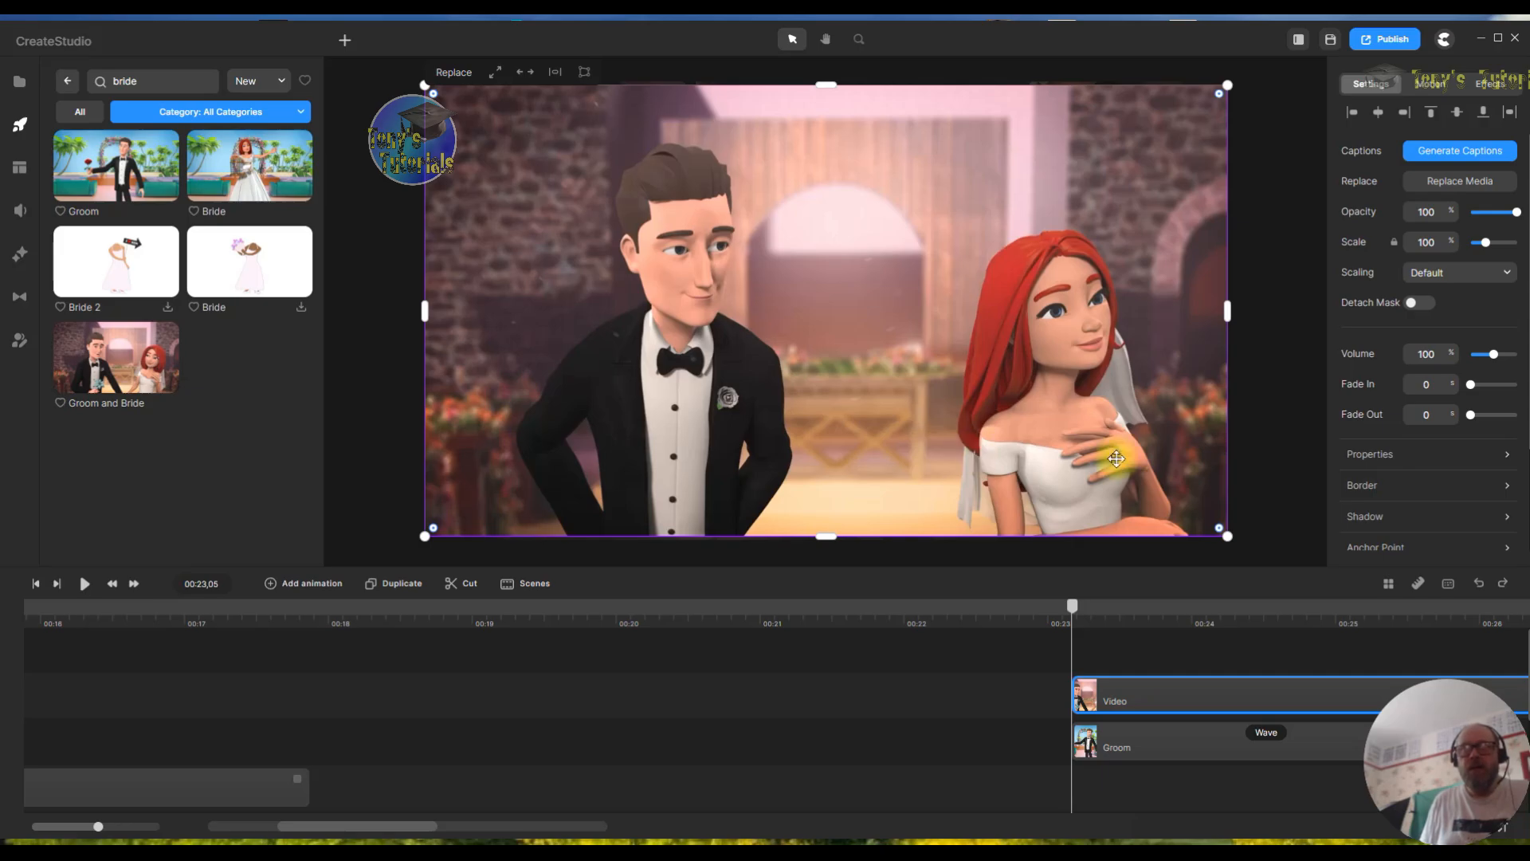
pyautogui.moveTo(1227, 86); pyautogui.dragTo(838, 303)
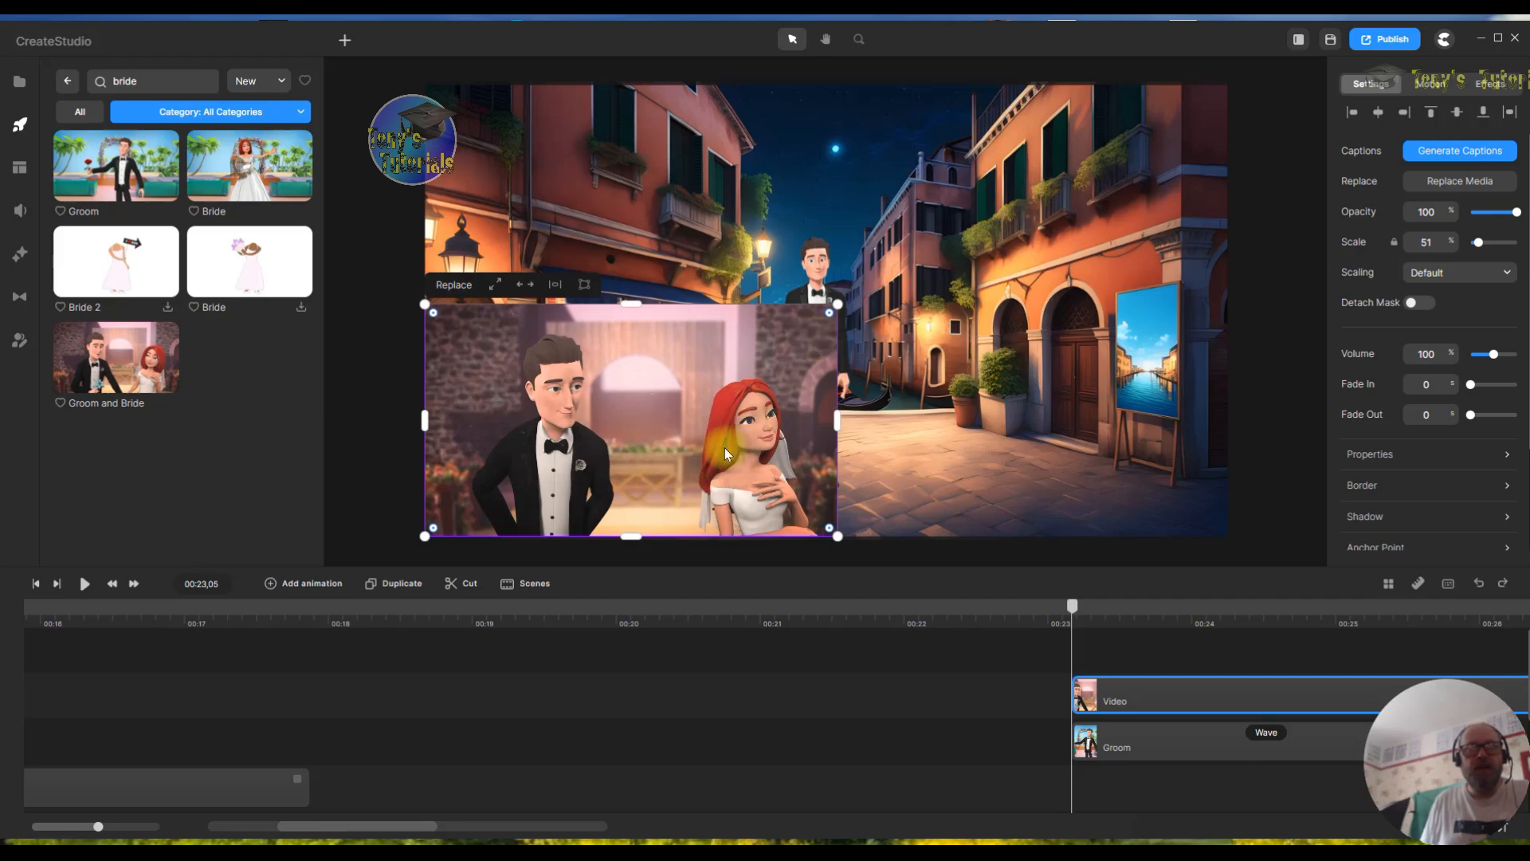
pyautogui.rightClick(726, 427)
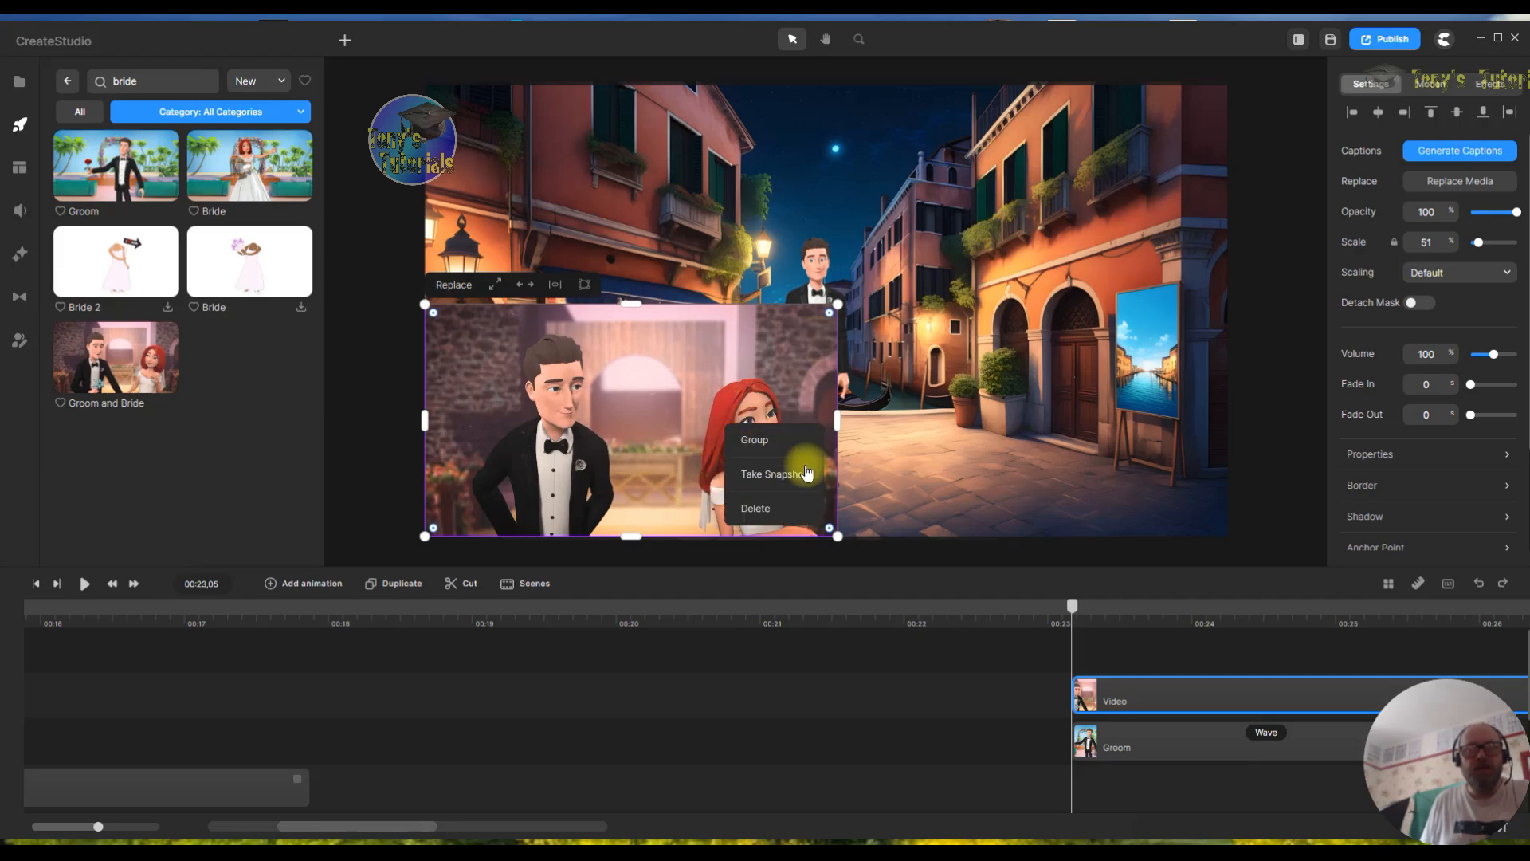
pyautogui.click(780, 519)
# - Add the red-haired Bride to the Venice scene, placing her in front of the archways and the Groom in front of the café
pyautogui.click(250, 180)
pyautogui.moveTo(800, 360); pyautogui.dragTo(925, 420)
pyautogui.moveTo(794, 349); pyautogui.dragTo(653, 413)
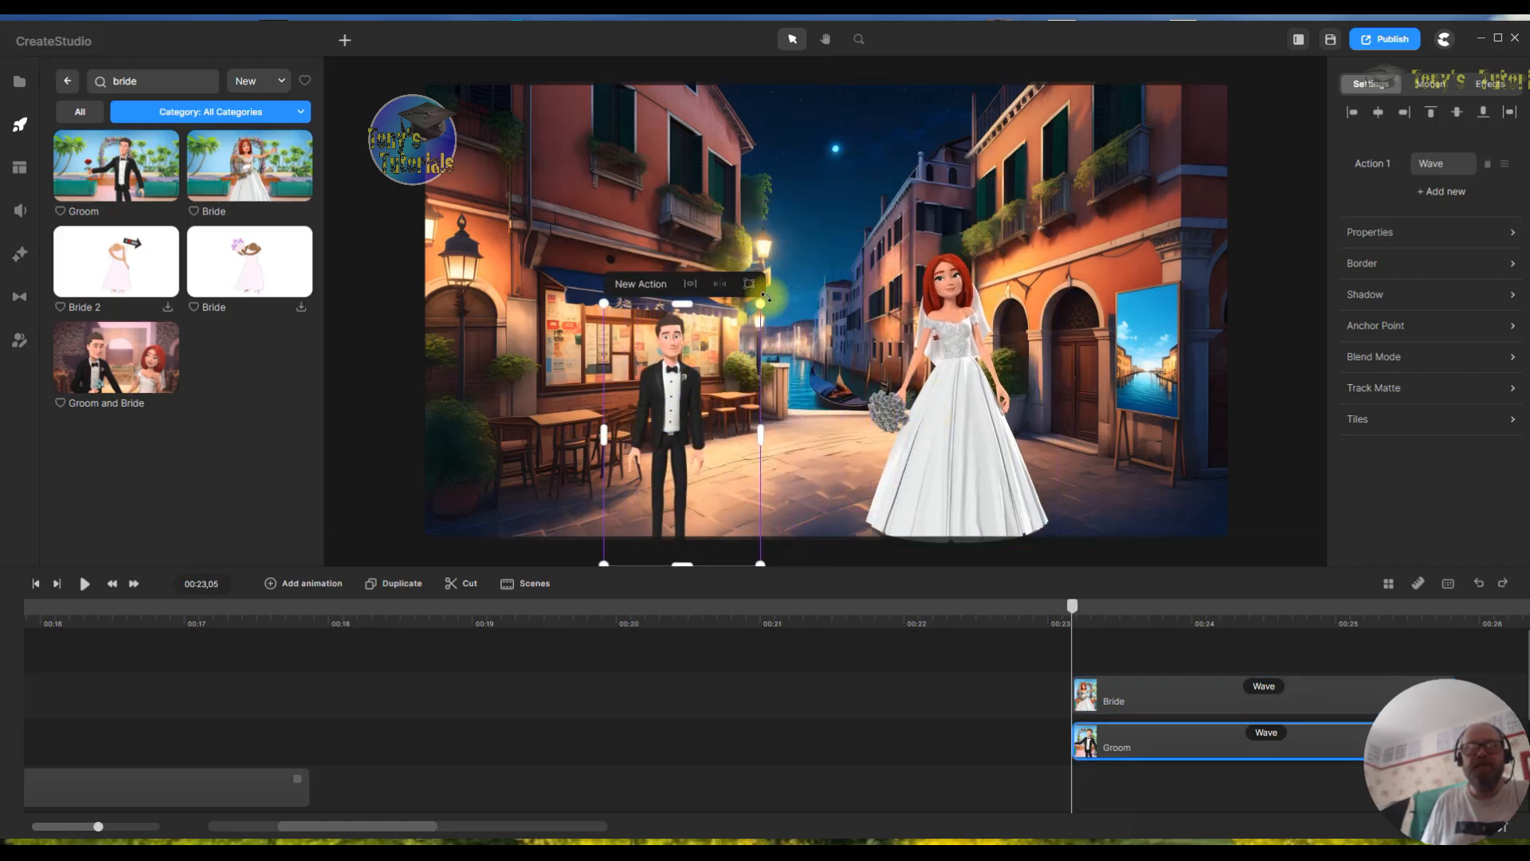
# - Enlarge the groom and the bride to matching foreground size and stand them side by side with a small gap
pyautogui.moveTo(762, 296); pyautogui.dragTo(838, 172)
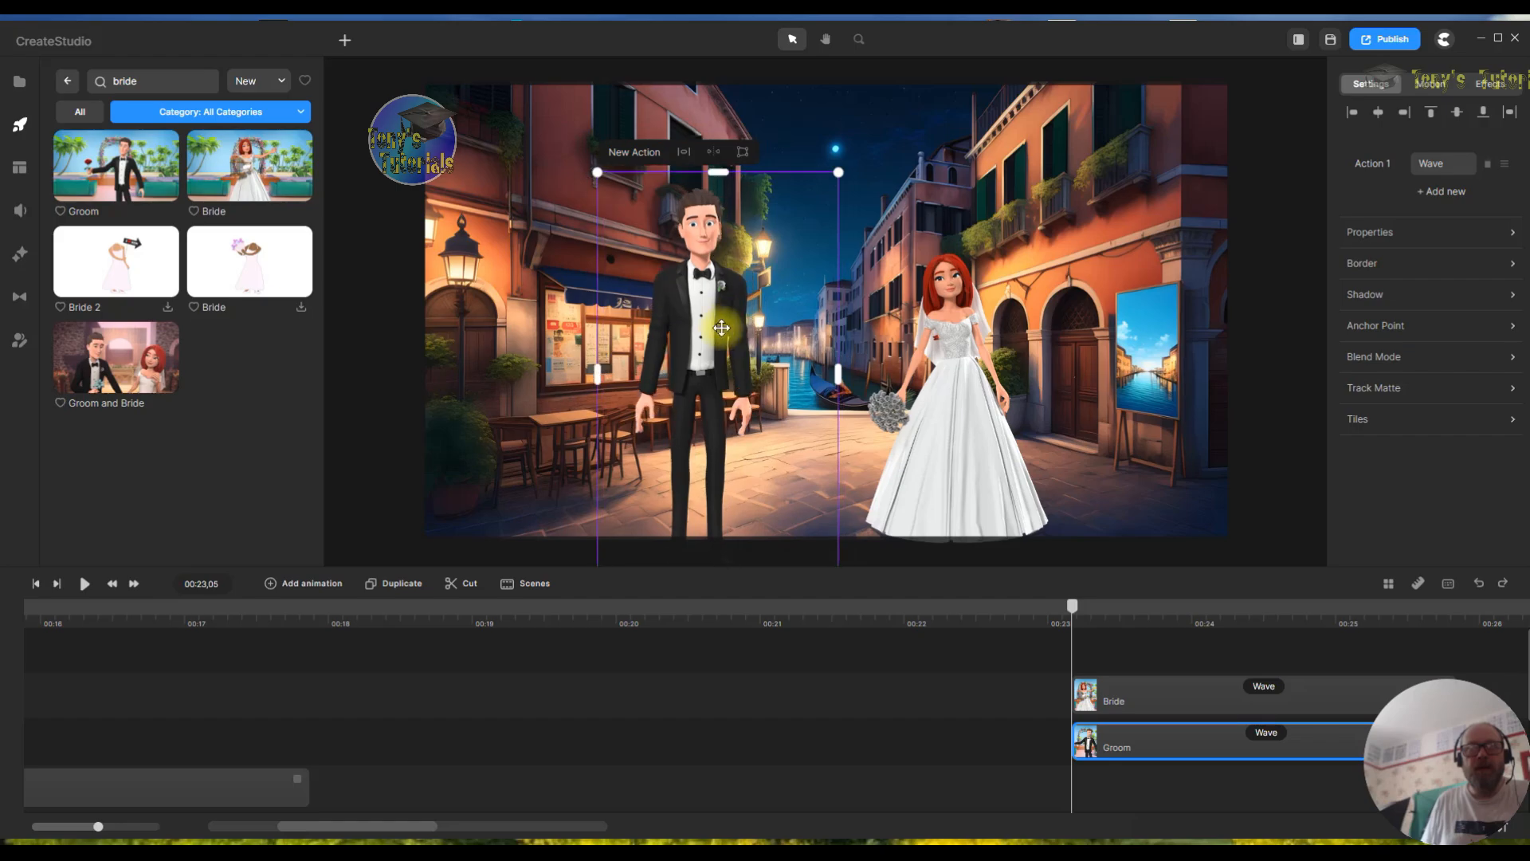
pyautogui.moveTo(948, 382); pyautogui.dragTo(868, 406)
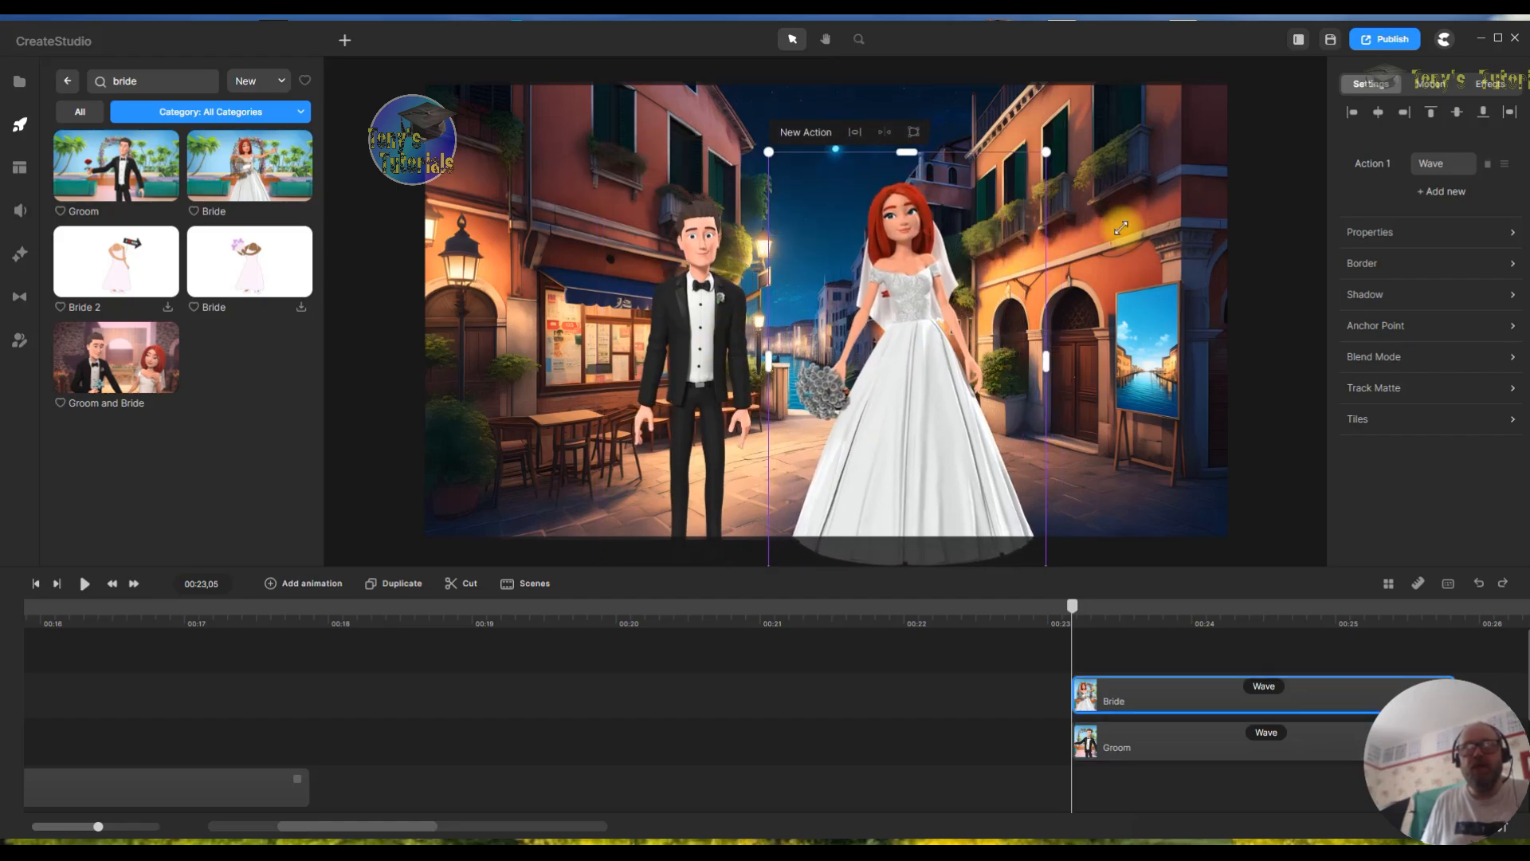
pyautogui.click(695, 312)
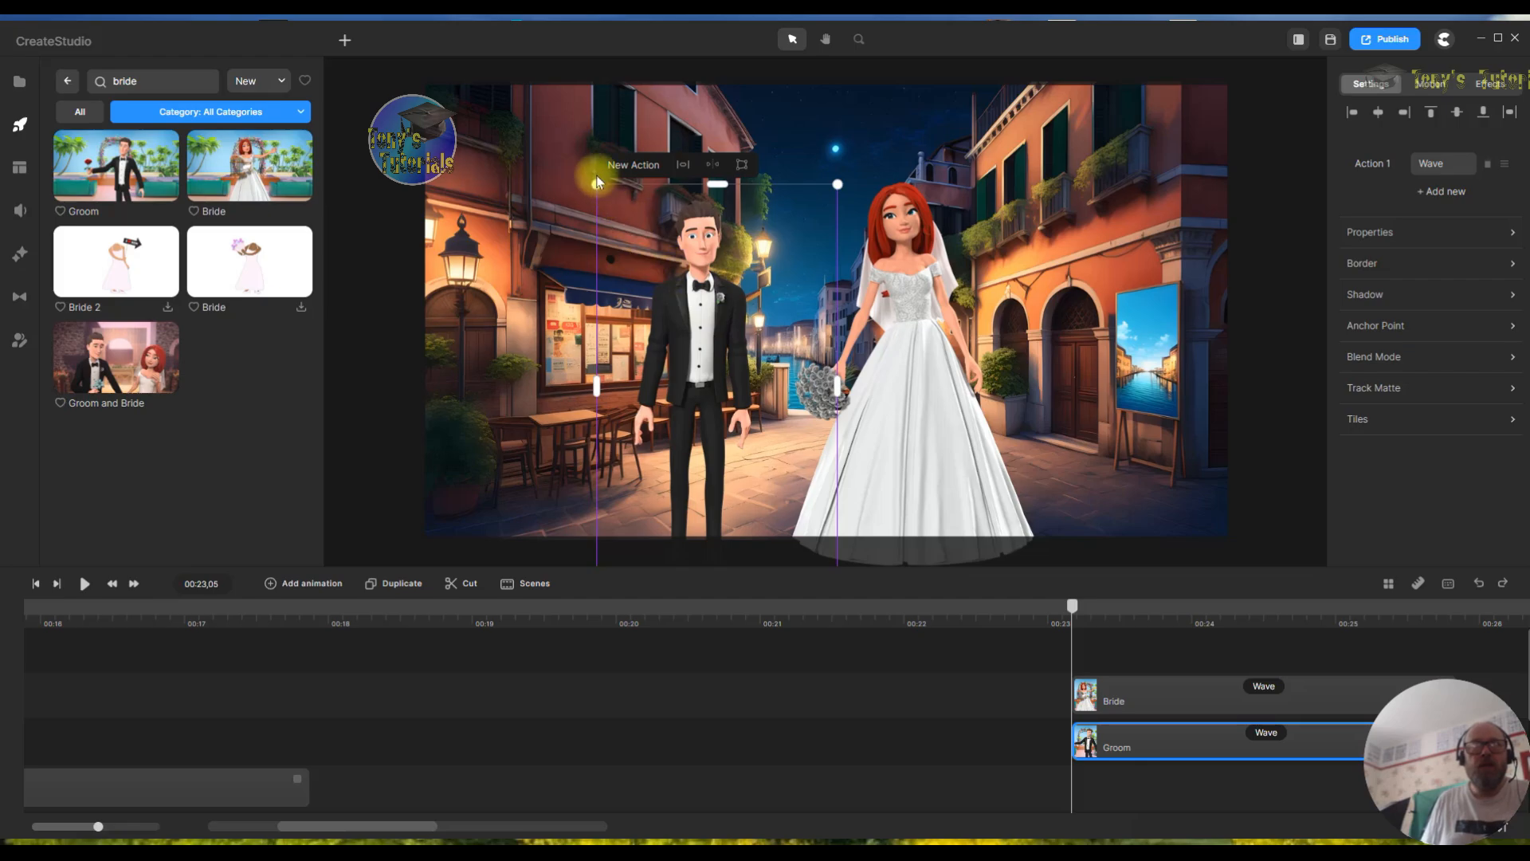
pyautogui.moveTo(597, 186); pyautogui.dragTo(578, 156)
pyautogui.moveTo(729, 330); pyautogui.dragTo(733, 336)
pyautogui.moveTo(913, 385); pyautogui.dragTo(945, 385)
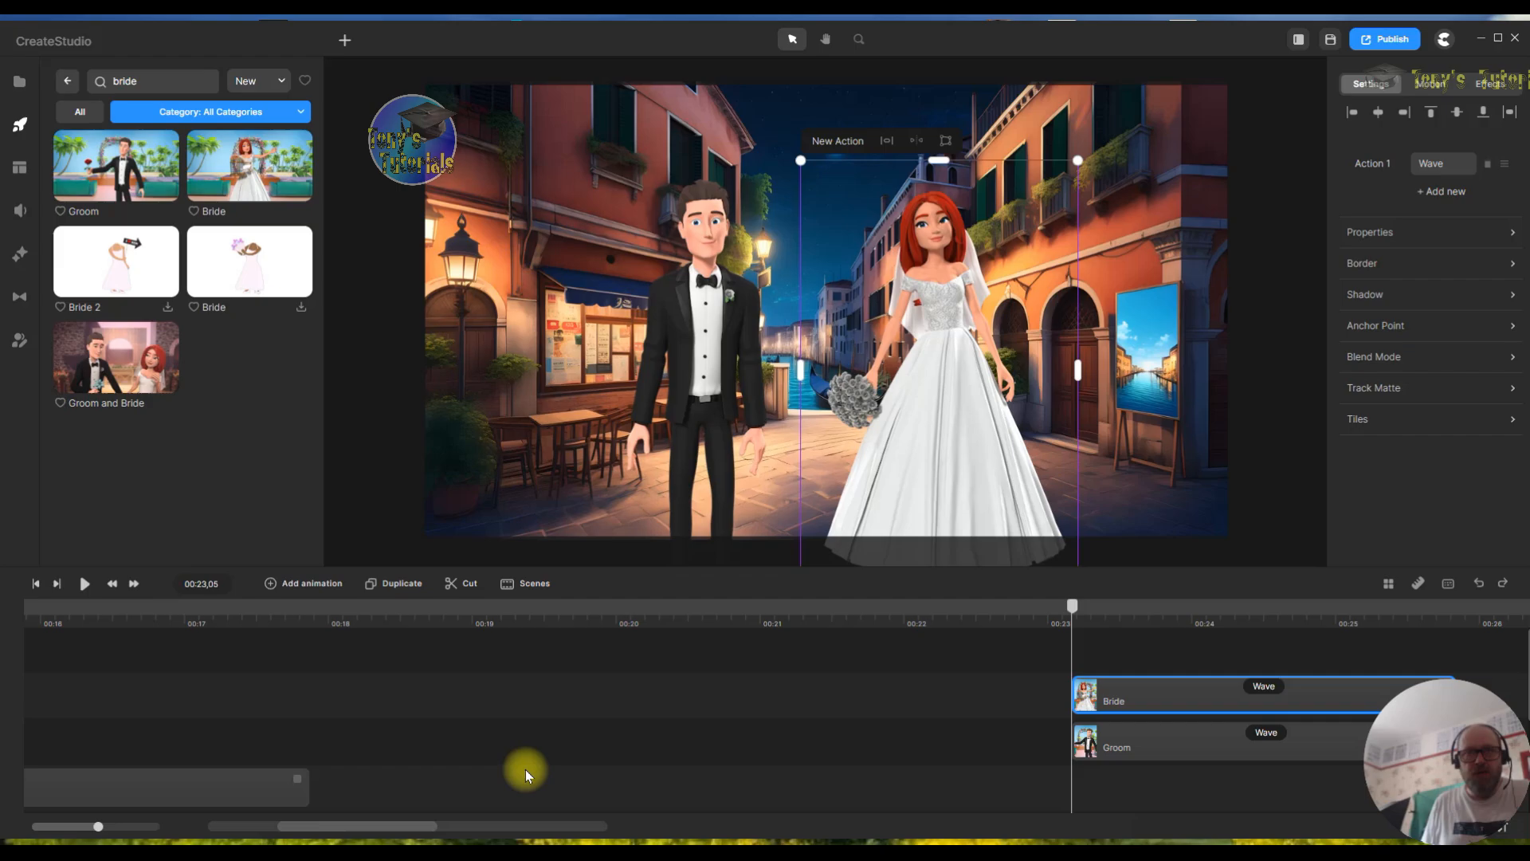
# - Move the Bride and Groom clips earlier on the timeline so both start at about 00:19,11
pyautogui.scroll(-3, 532, 761)
pyautogui.scroll(3, 542, 752)
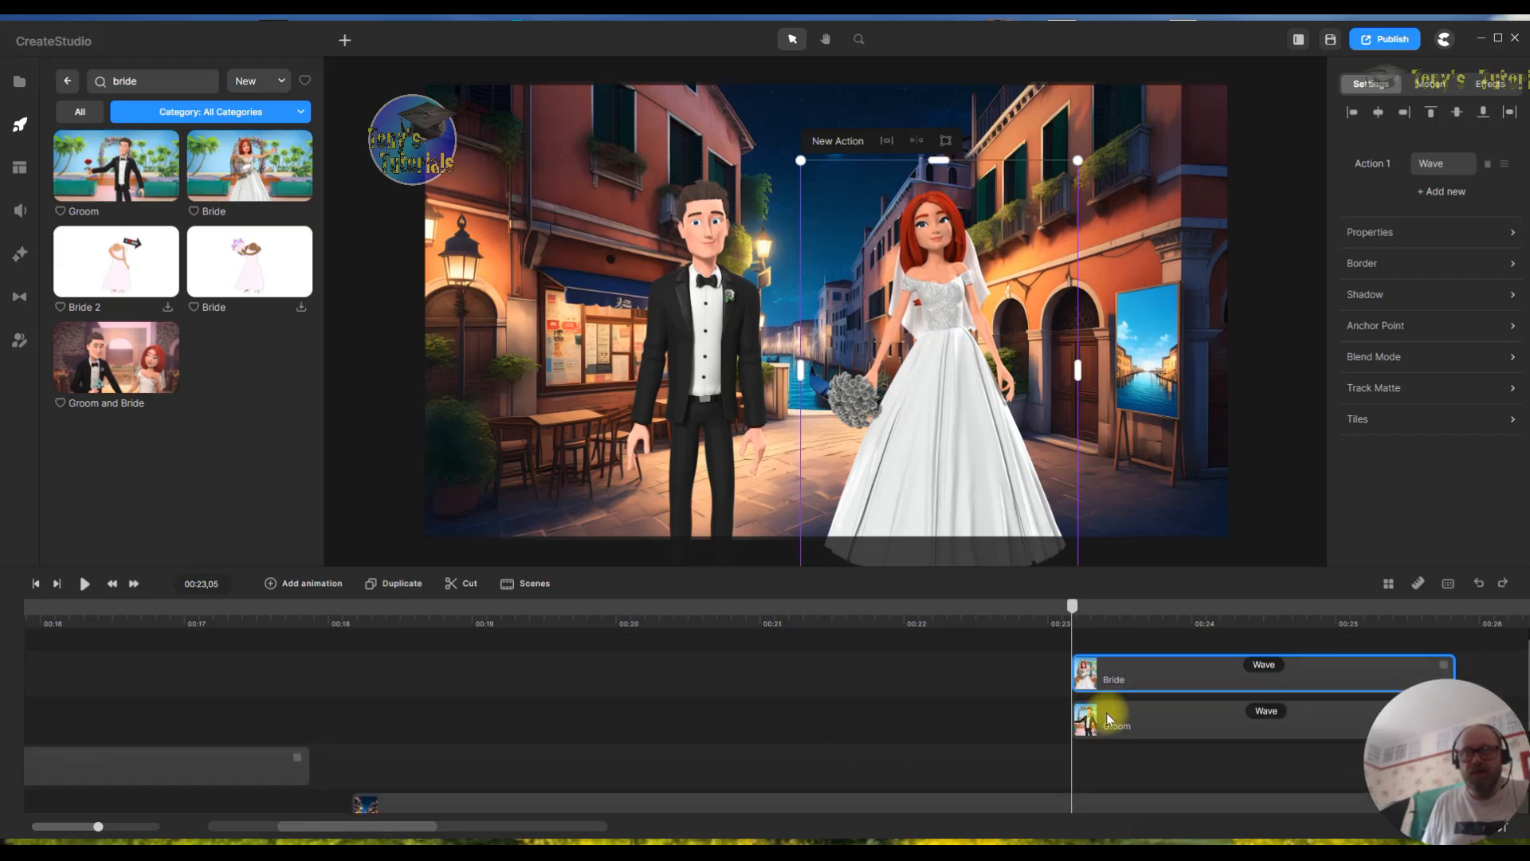
pyautogui.moveTo(1148, 683); pyautogui.dragTo(600, 689)
pyautogui.moveTo(1083, 721); pyautogui.dragTo(670, 724)
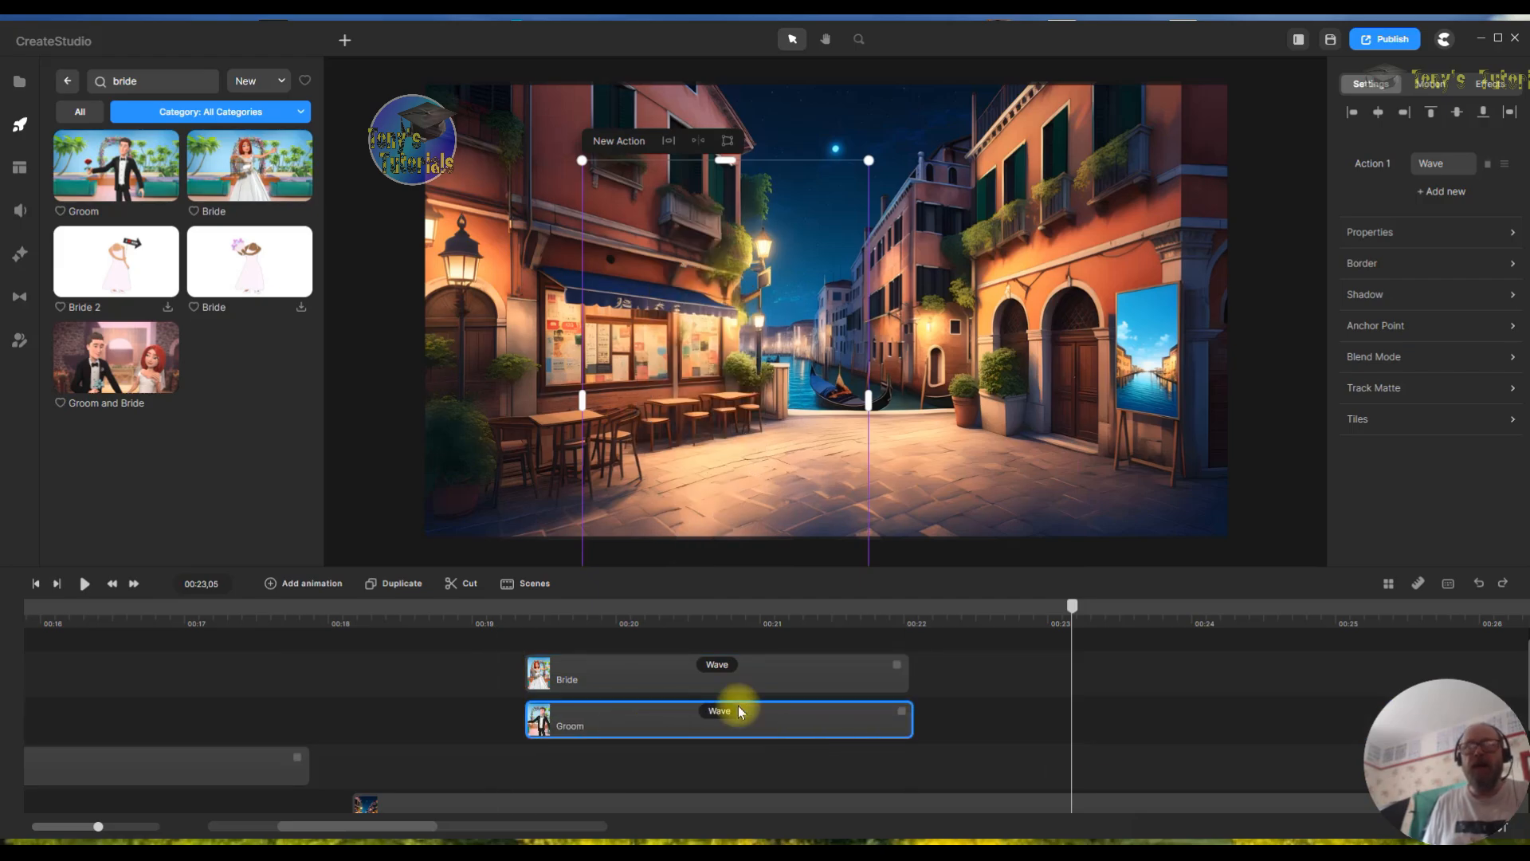
# - Change the action of both the Bride and the Groom clips from Wave to Dancing
pyautogui.click(773, 650)
pyautogui.click(716, 665)
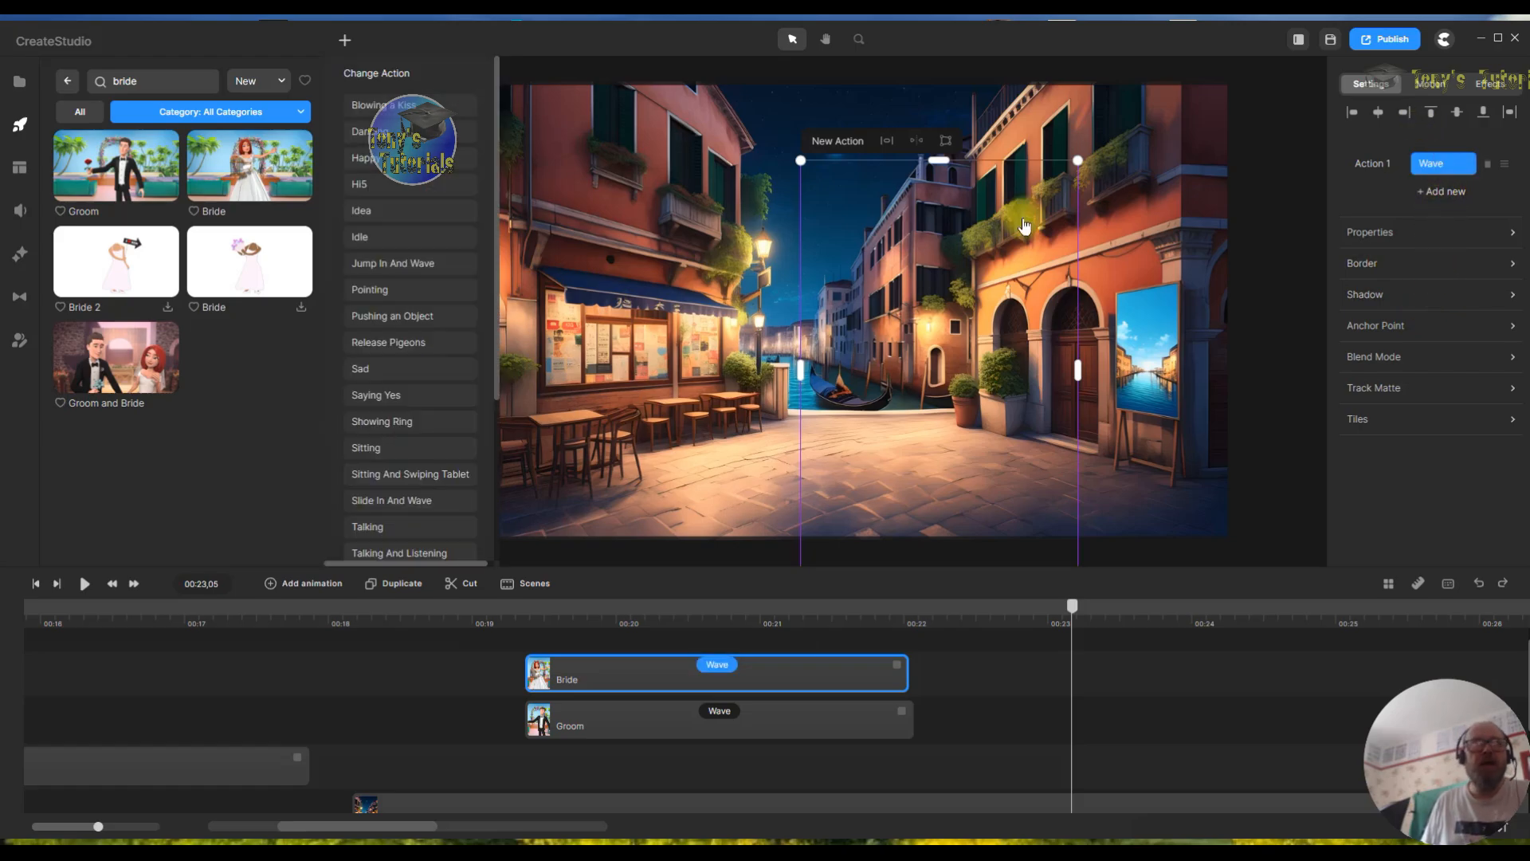
pyautogui.scroll(-3, 433, 299)
pyautogui.scroll(3, 441, 314)
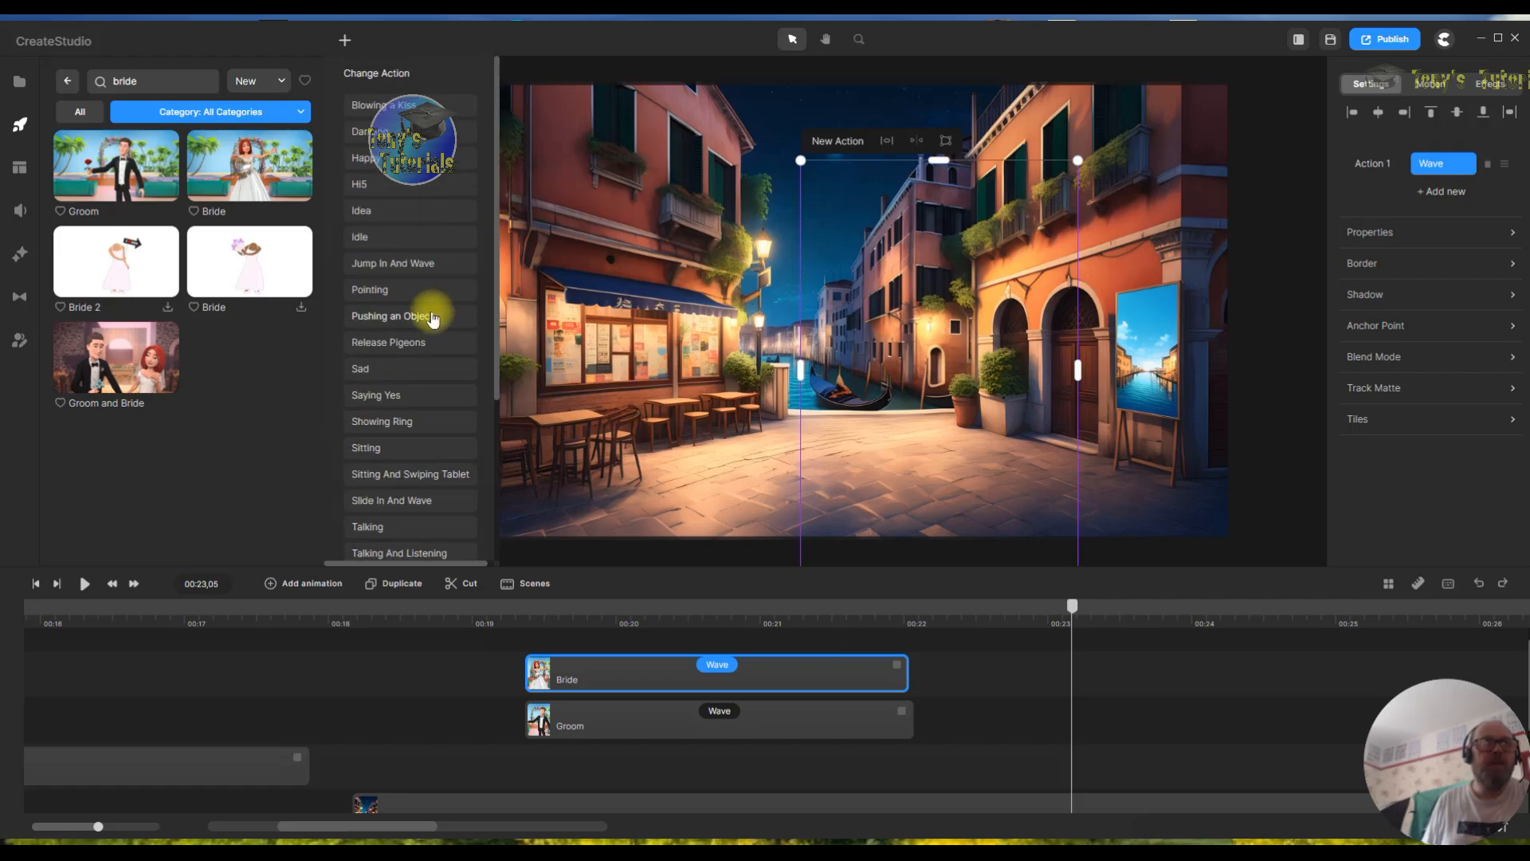
pyautogui.scroll(-3, 416, 327)
pyautogui.scroll(3, 416, 334)
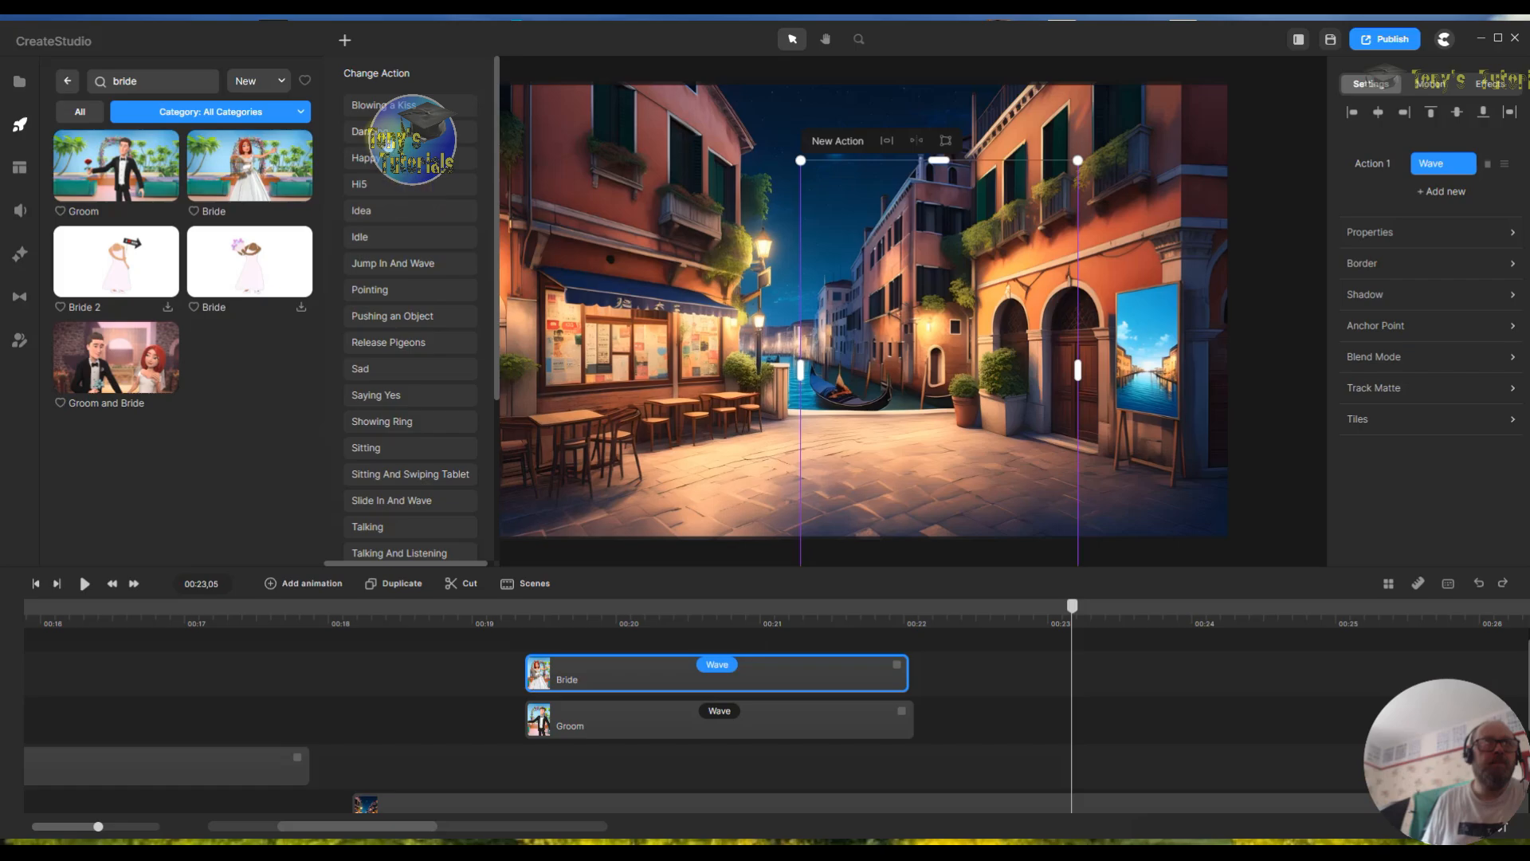
pyautogui.click(386, 133)
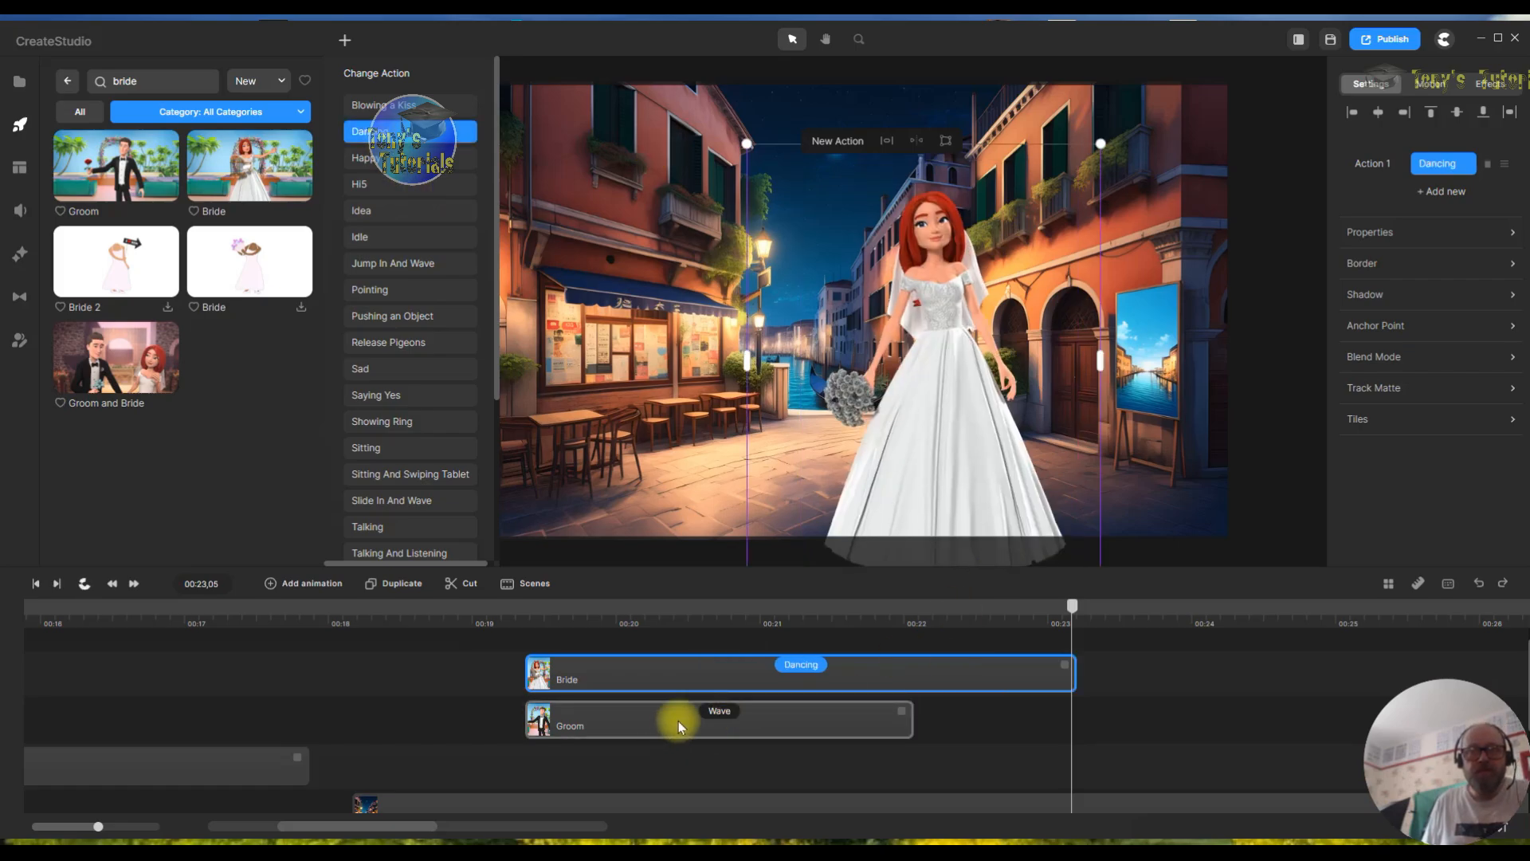
pyautogui.click(720, 720)
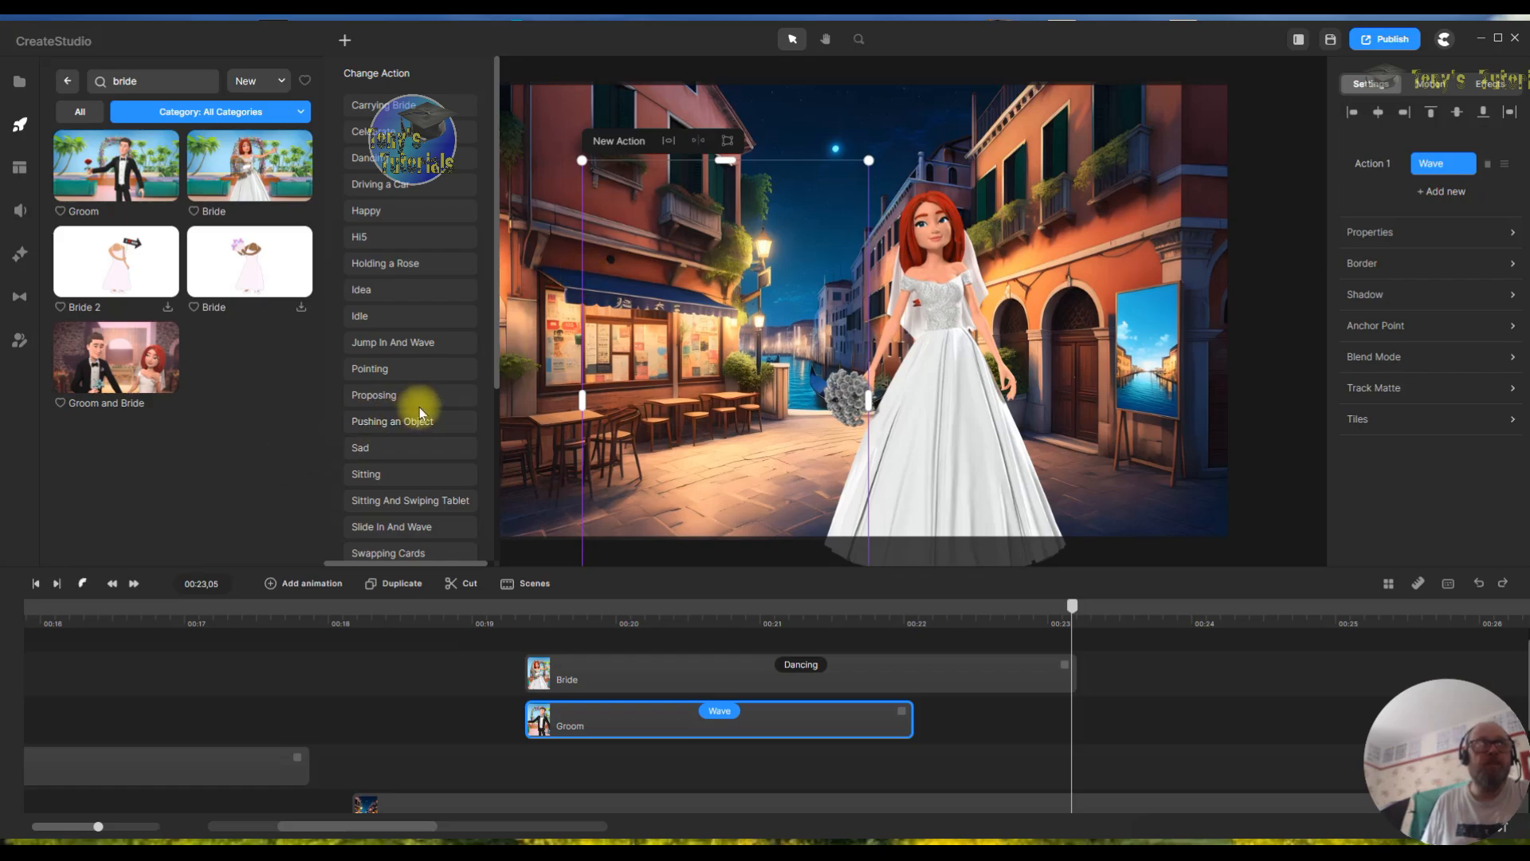
pyautogui.click(429, 159)
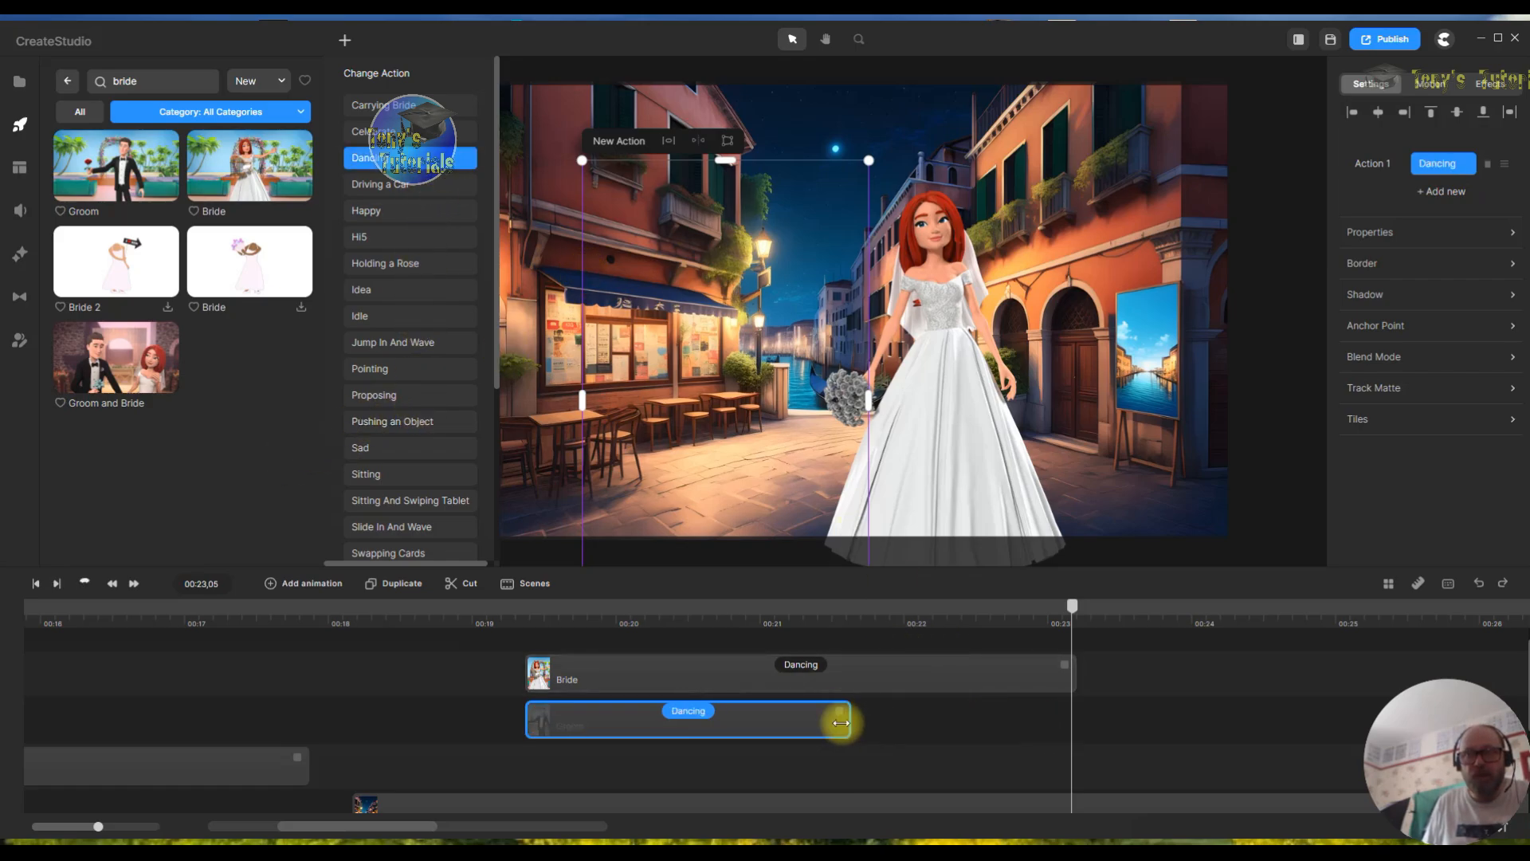
# - Lengthen the Groom clip and trim the Bride clip so both run from about 00:19,11 to just before 00:23
pyautogui.moveTo(800, 717); pyautogui.dragTo(834, 718)
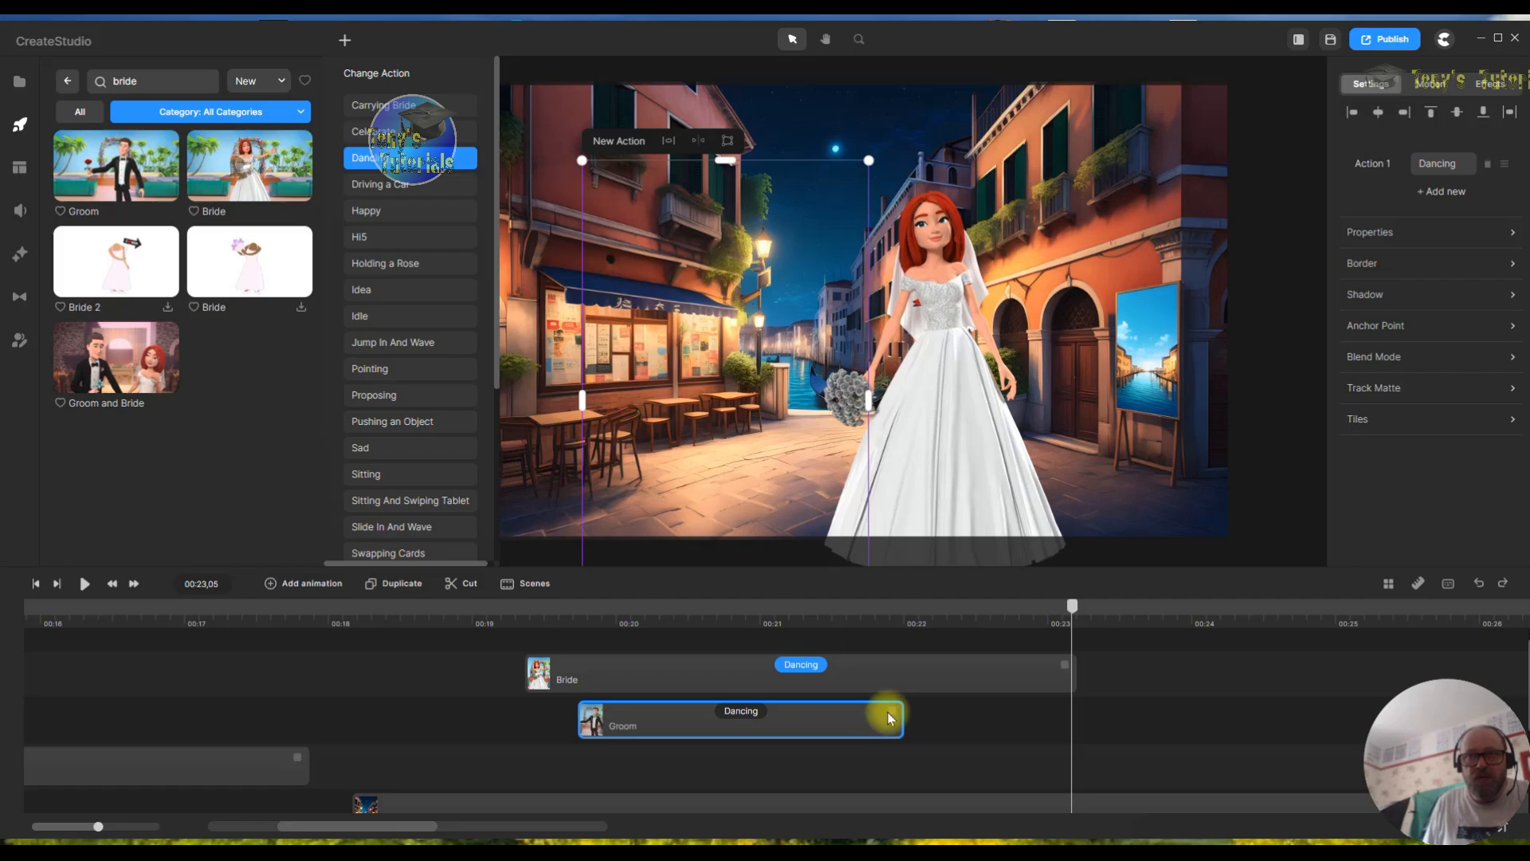
pyautogui.moveTo(889, 708); pyautogui.dragTo(1059, 712)
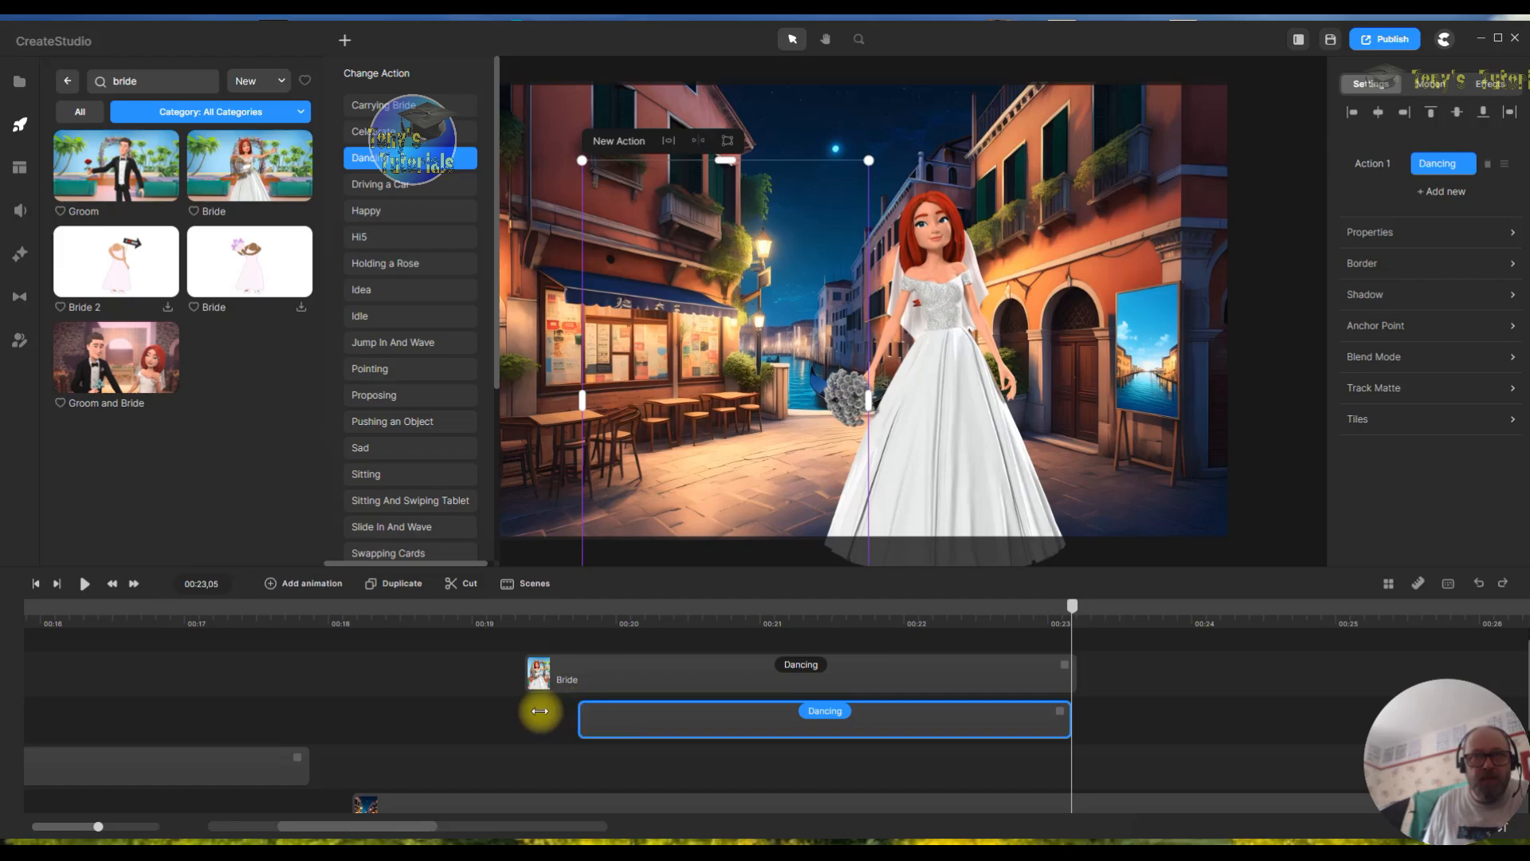
pyautogui.moveTo(669, 732); pyautogui.dragTo(618, 730)
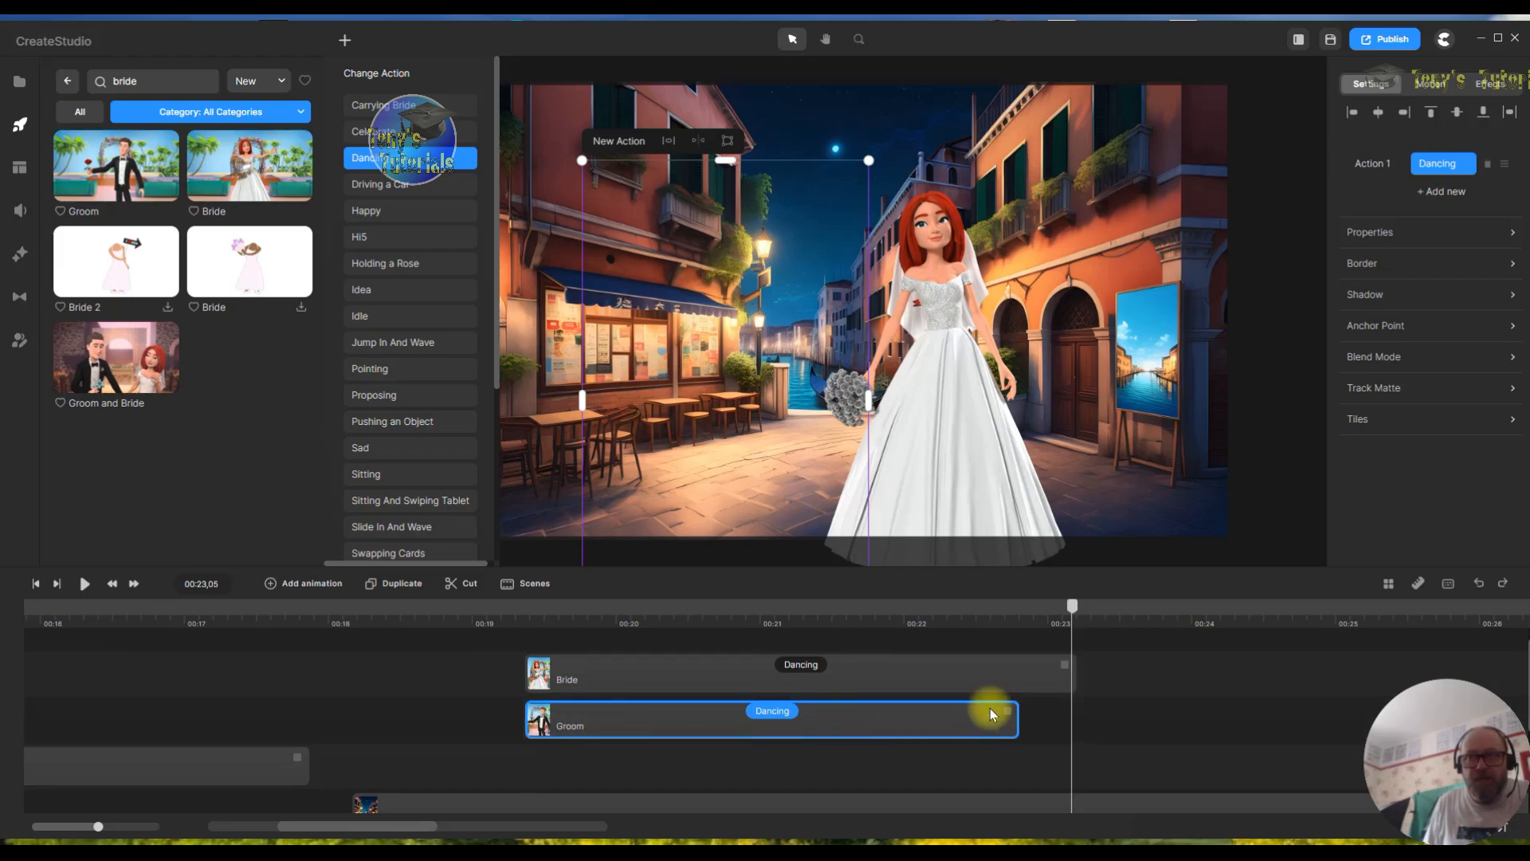
pyautogui.moveTo(1015, 712); pyautogui.dragTo(1052, 709)
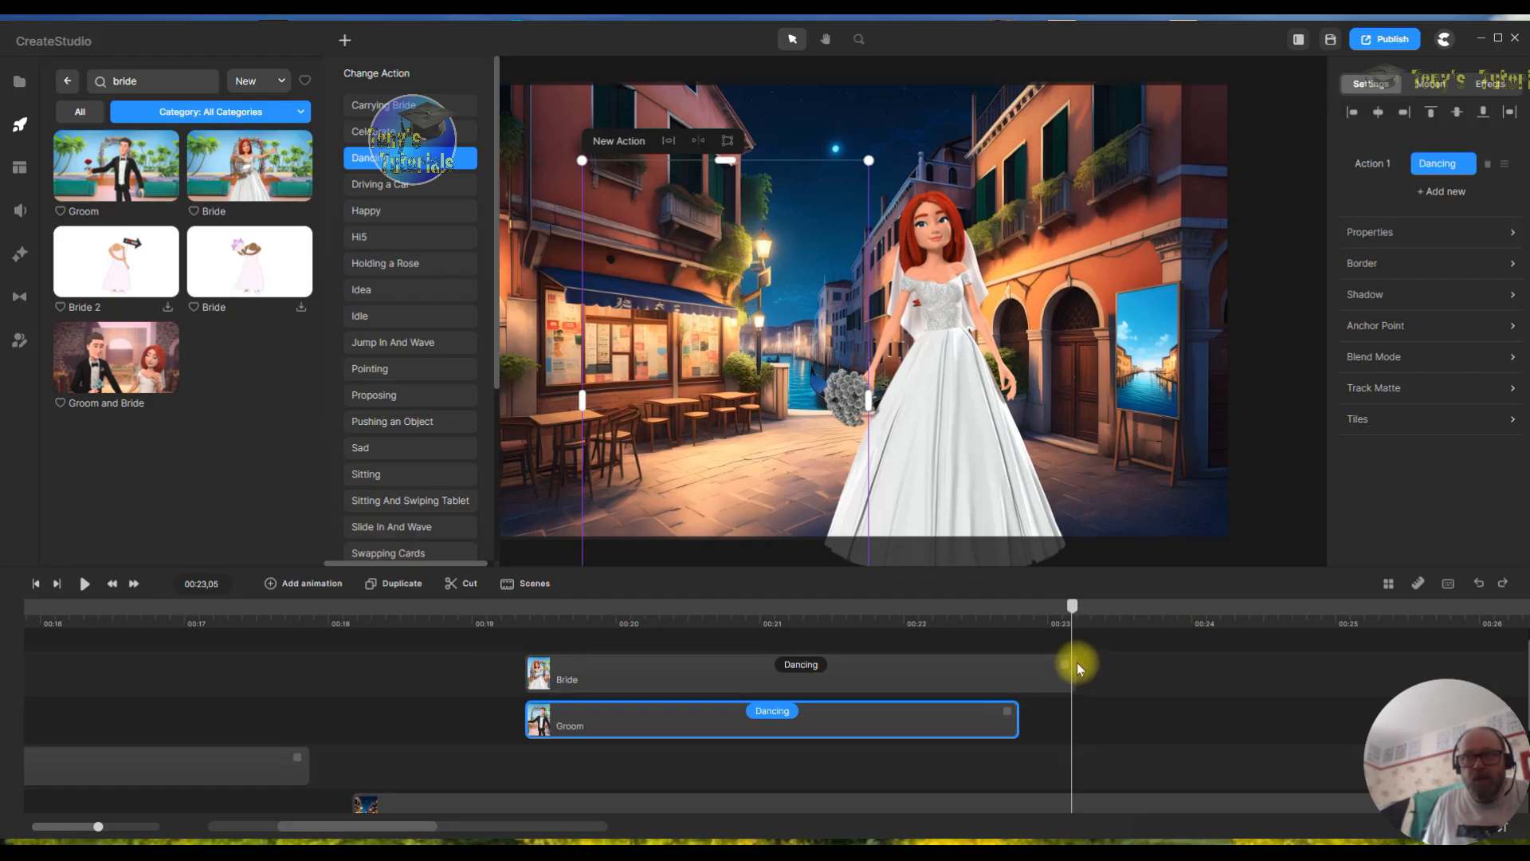
pyautogui.moveTo(1067, 659); pyautogui.dragTo(1015, 673)
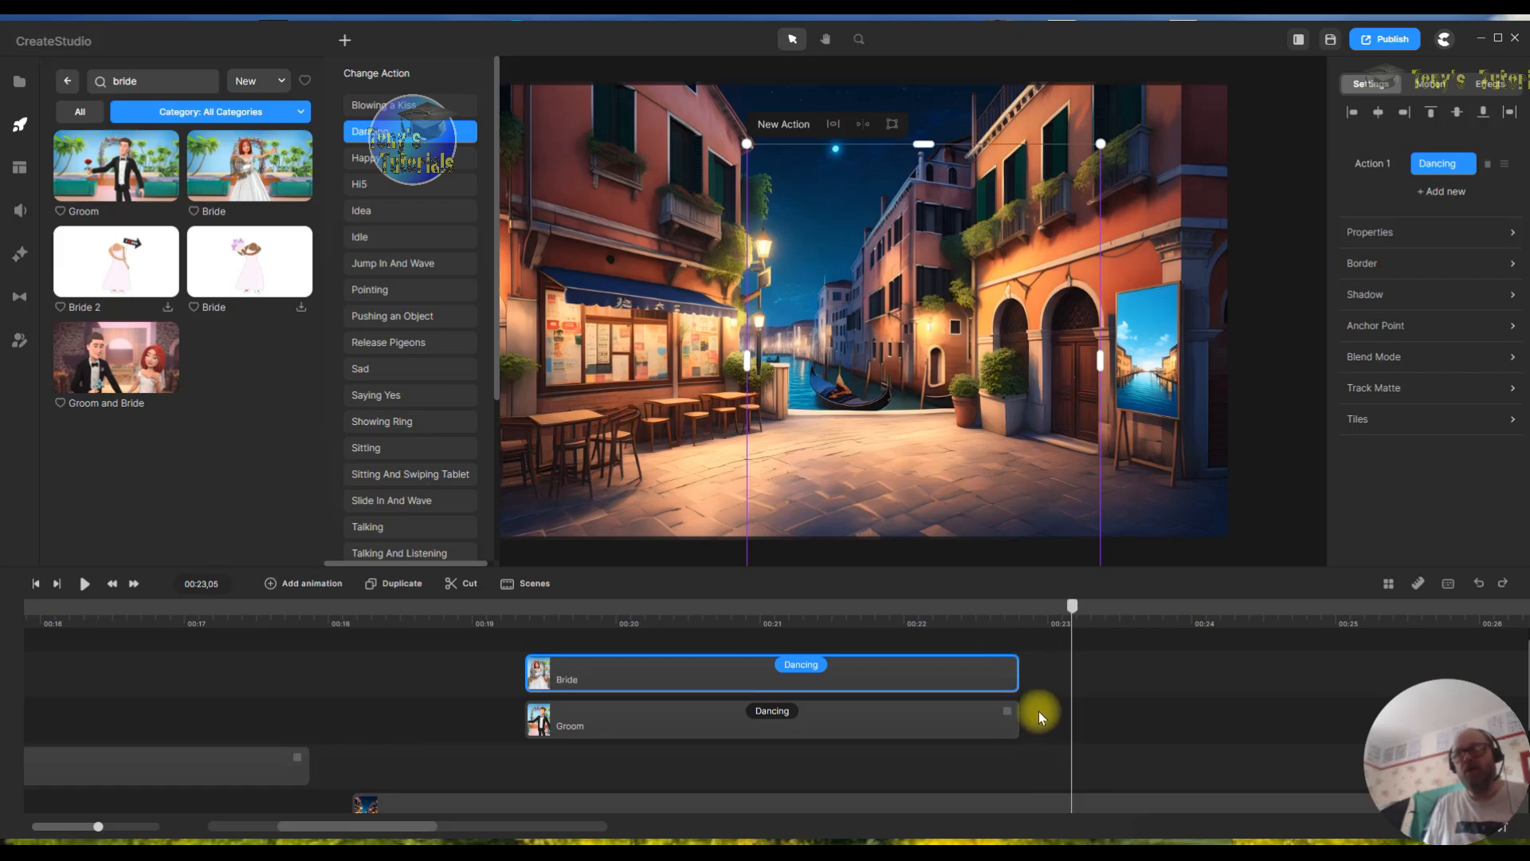
# - Scrub through the couple's dance from 00:19,13 to 00:22,18, and from 00:18,29 to 00:19,08 just before they appear
pyautogui.click(536, 626)
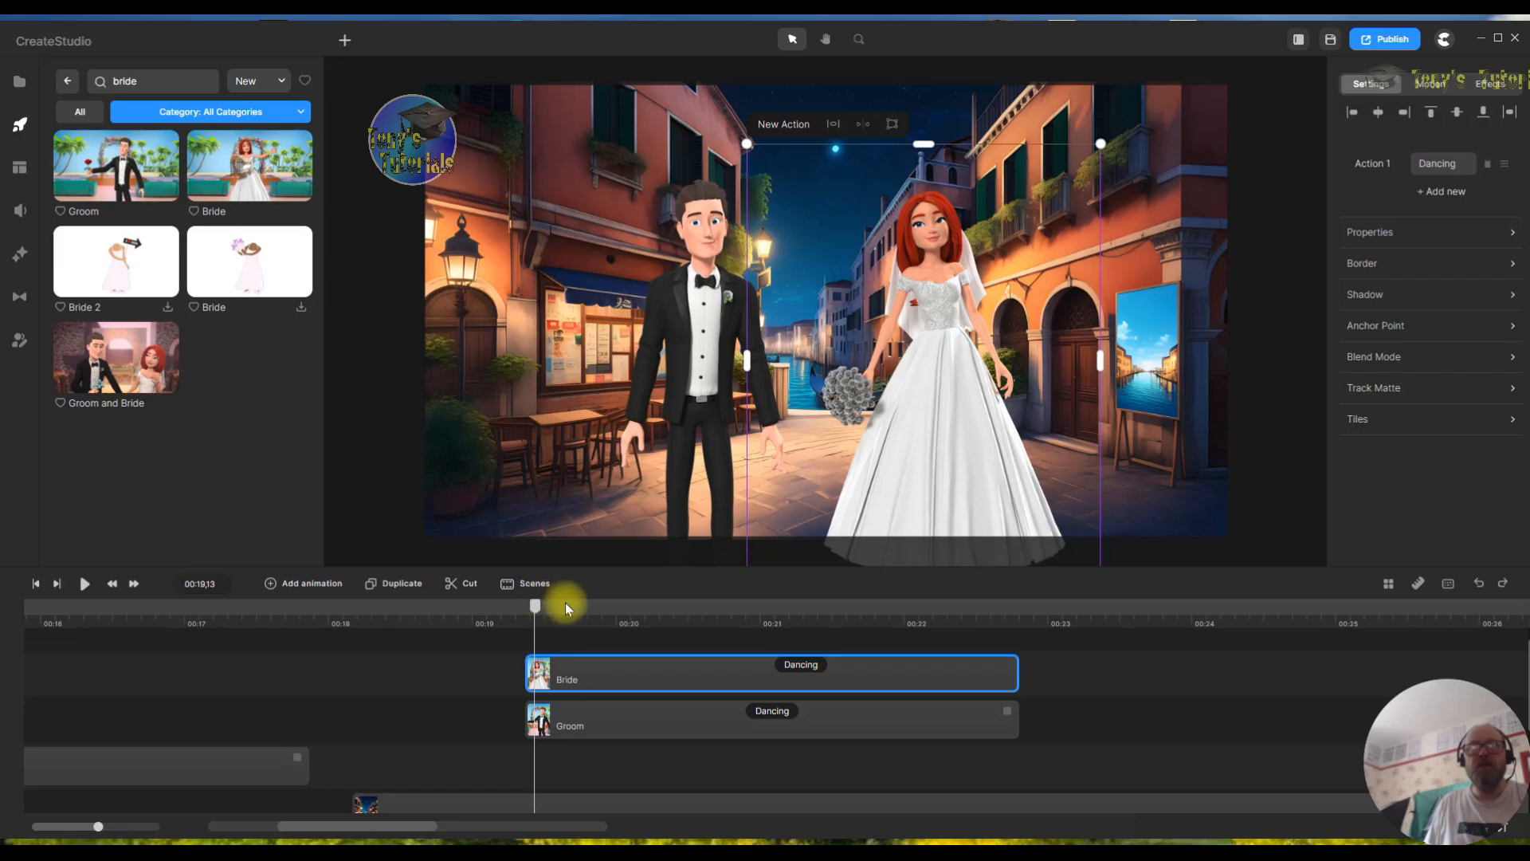
pyautogui.click(547, 608)
pyautogui.moveTo(546, 608); pyautogui.dragTo(992, 649)
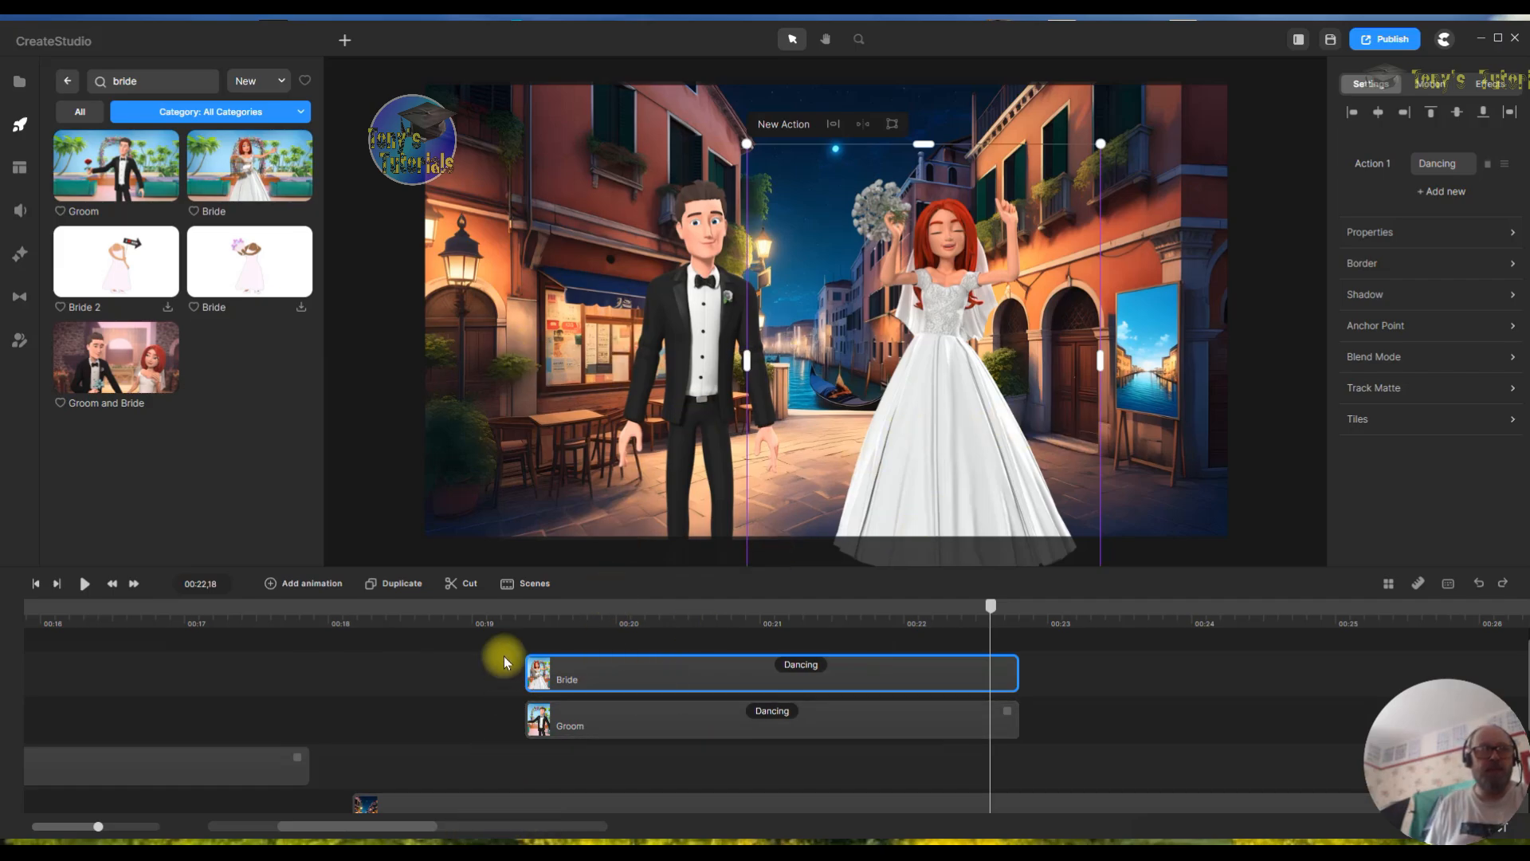
pyautogui.click(469, 609)
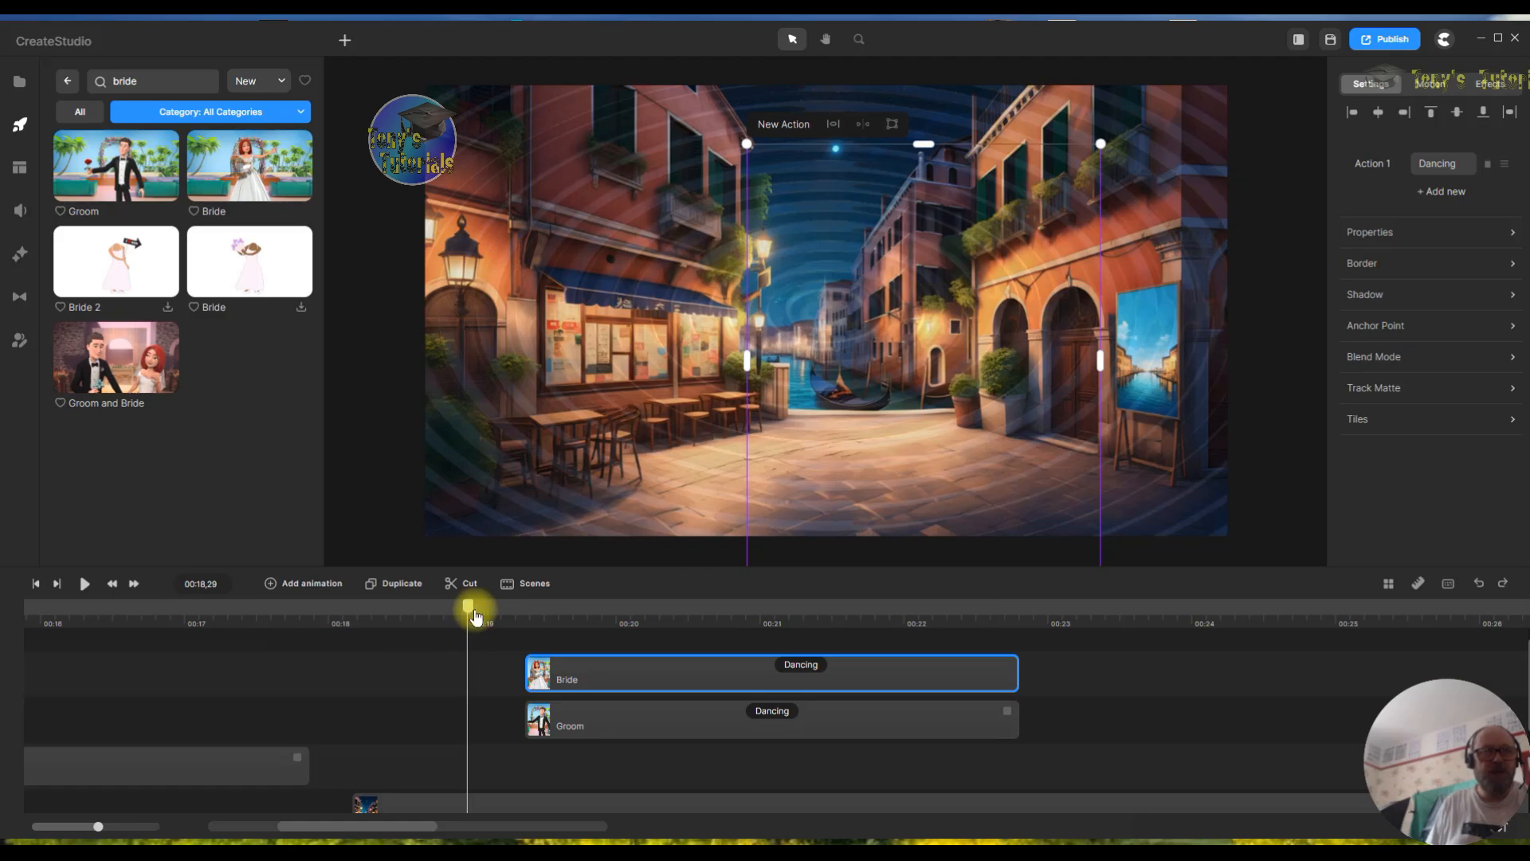
pyautogui.moveTo(475, 616); pyautogui.dragTo(518, 620)
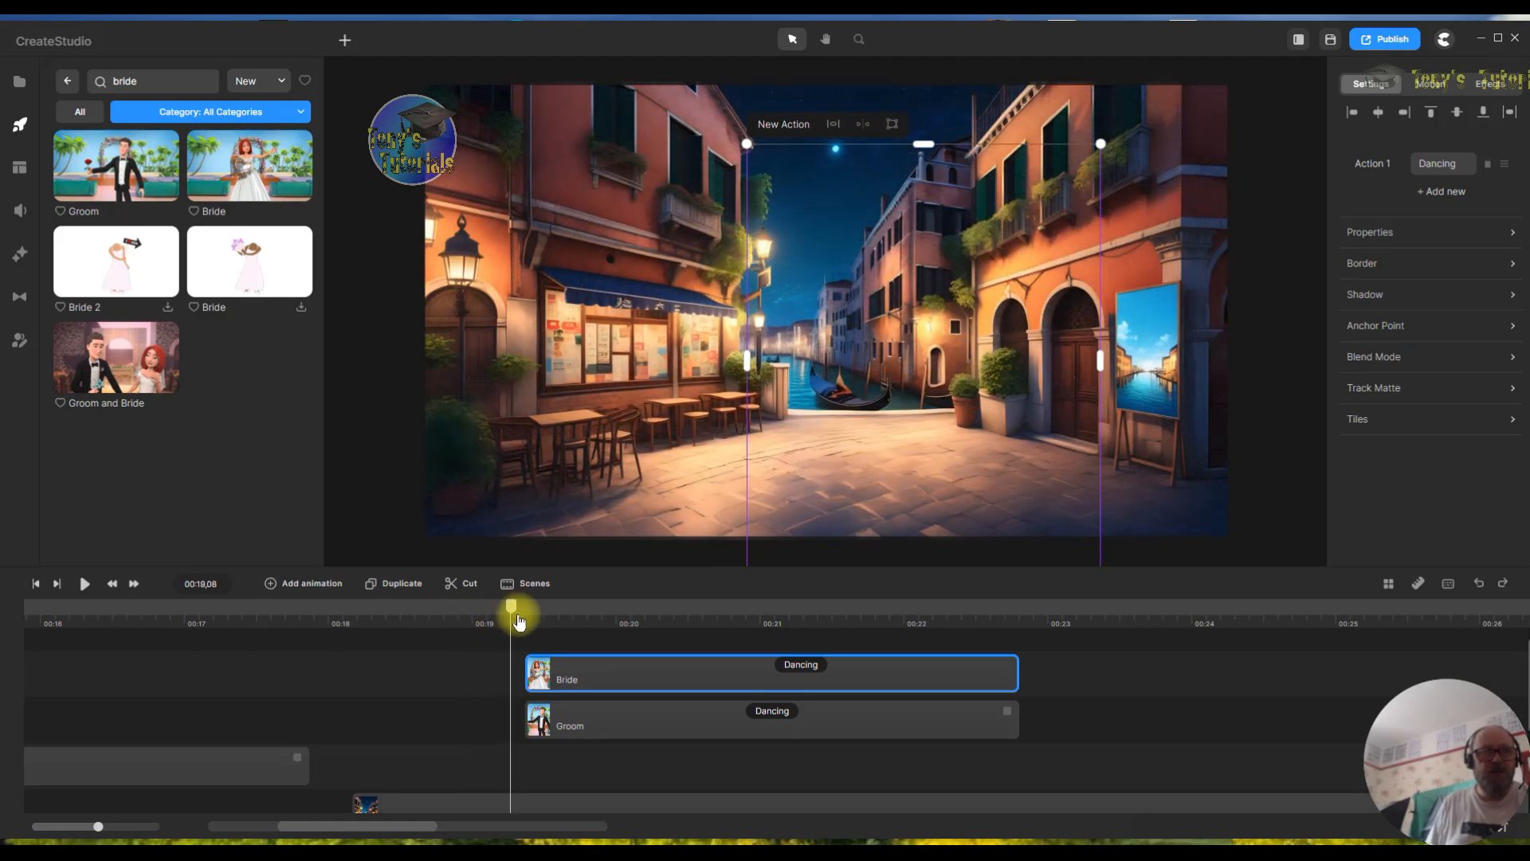
# - Add a Rotation animation to the Venice image at 00:19,09 and move its end keyframe to 00:20,28
pyautogui.click(273, 586)
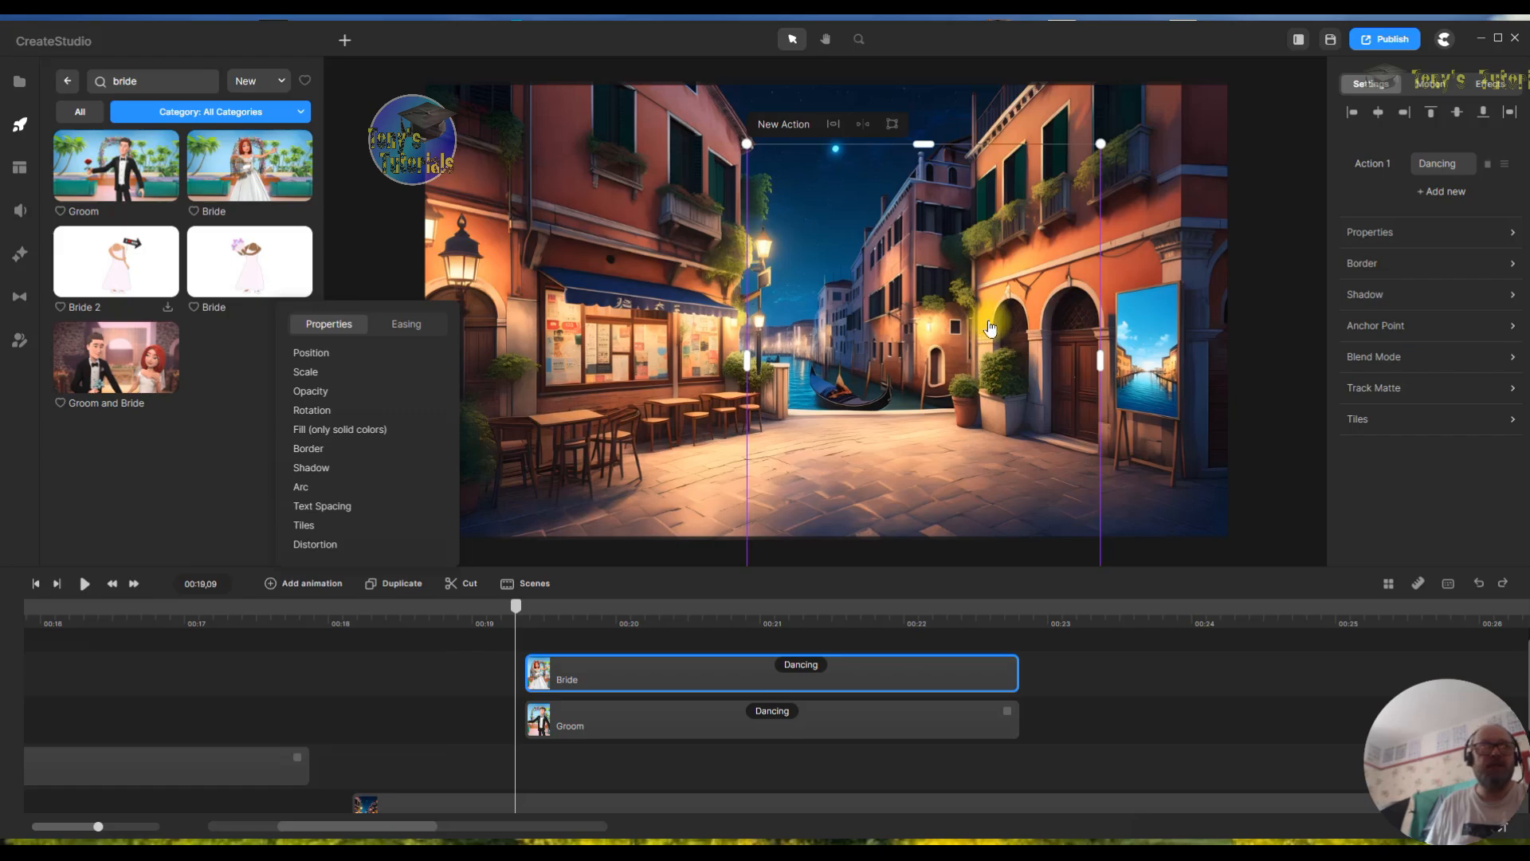
pyautogui.click(562, 807)
pyautogui.scroll(-2, 566, 805)
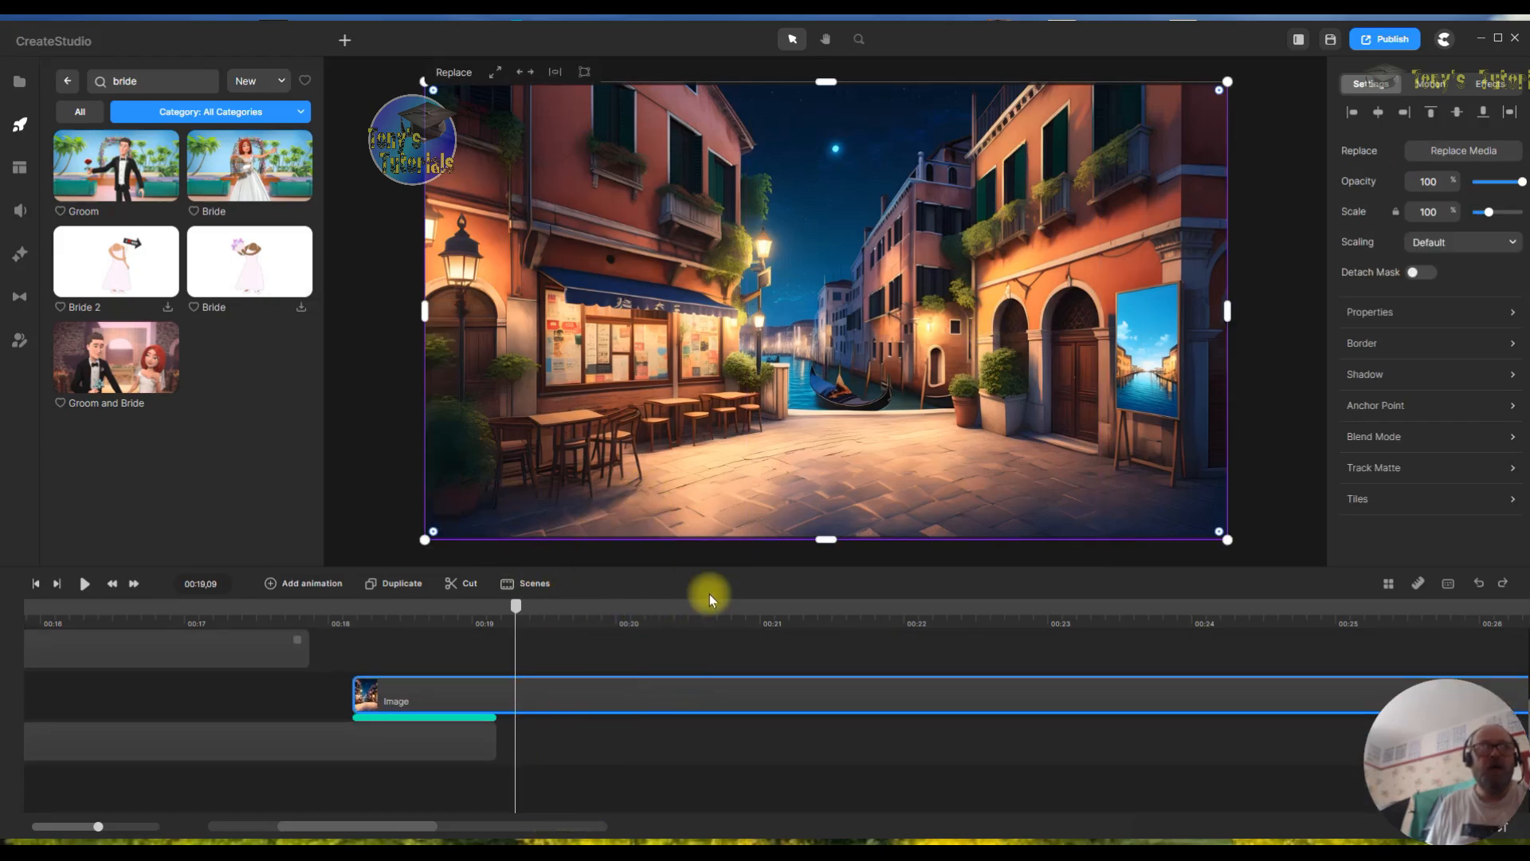
pyautogui.scroll(3, 772, 513)
pyautogui.scroll(-2, 837, 485)
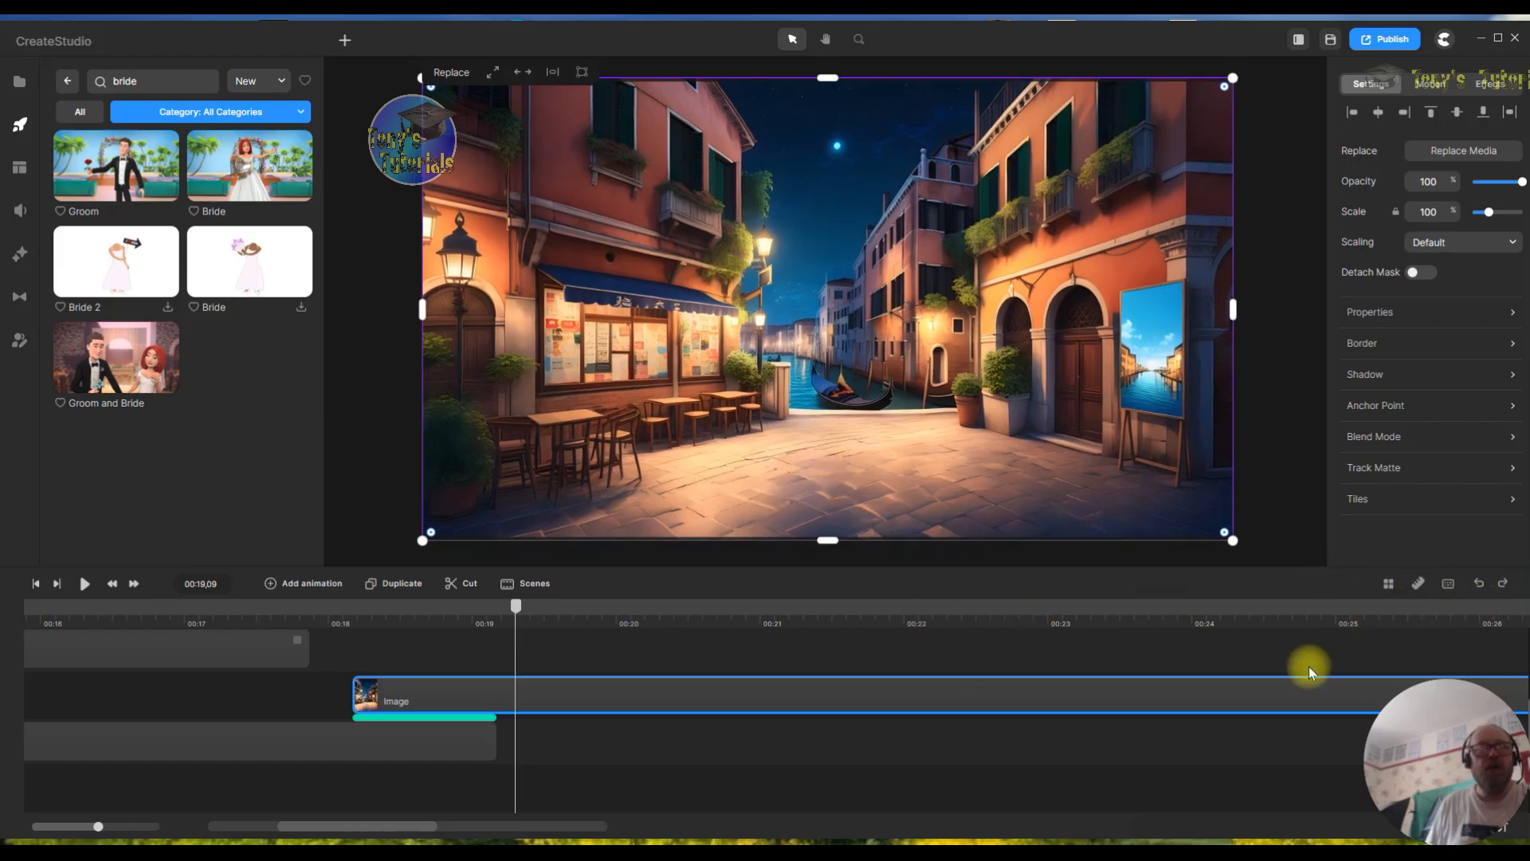
pyautogui.click(274, 583)
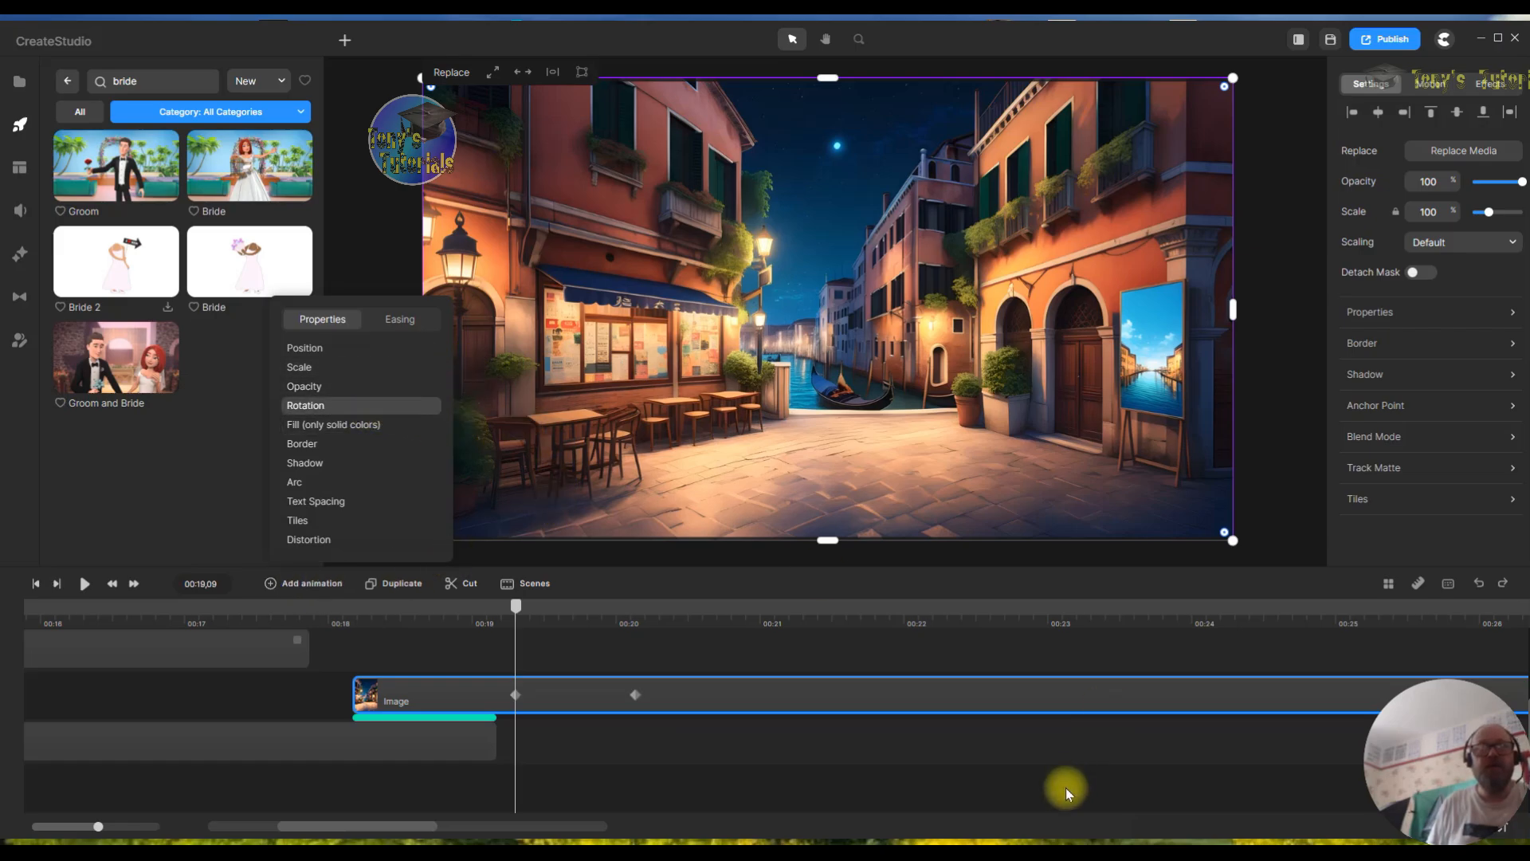
pyautogui.moveTo(639, 695); pyautogui.dragTo(753, 707)
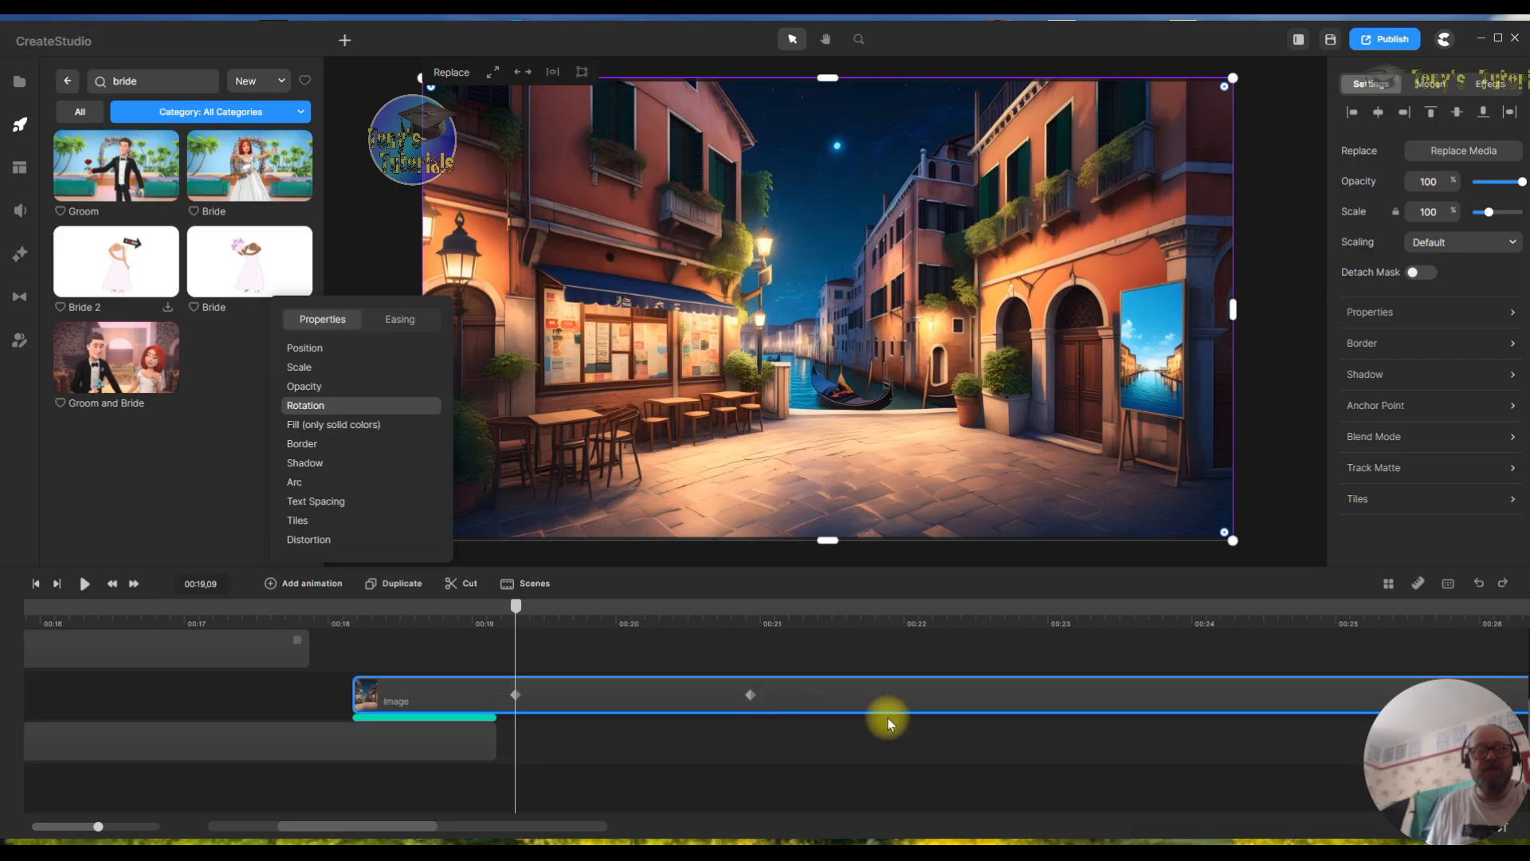
# - Set the Venice image's 3D Rotation Y to 45° at the 00:20,28 keyframe
pyautogui.moveTo(522, 619); pyautogui.dragTo(754, 634)
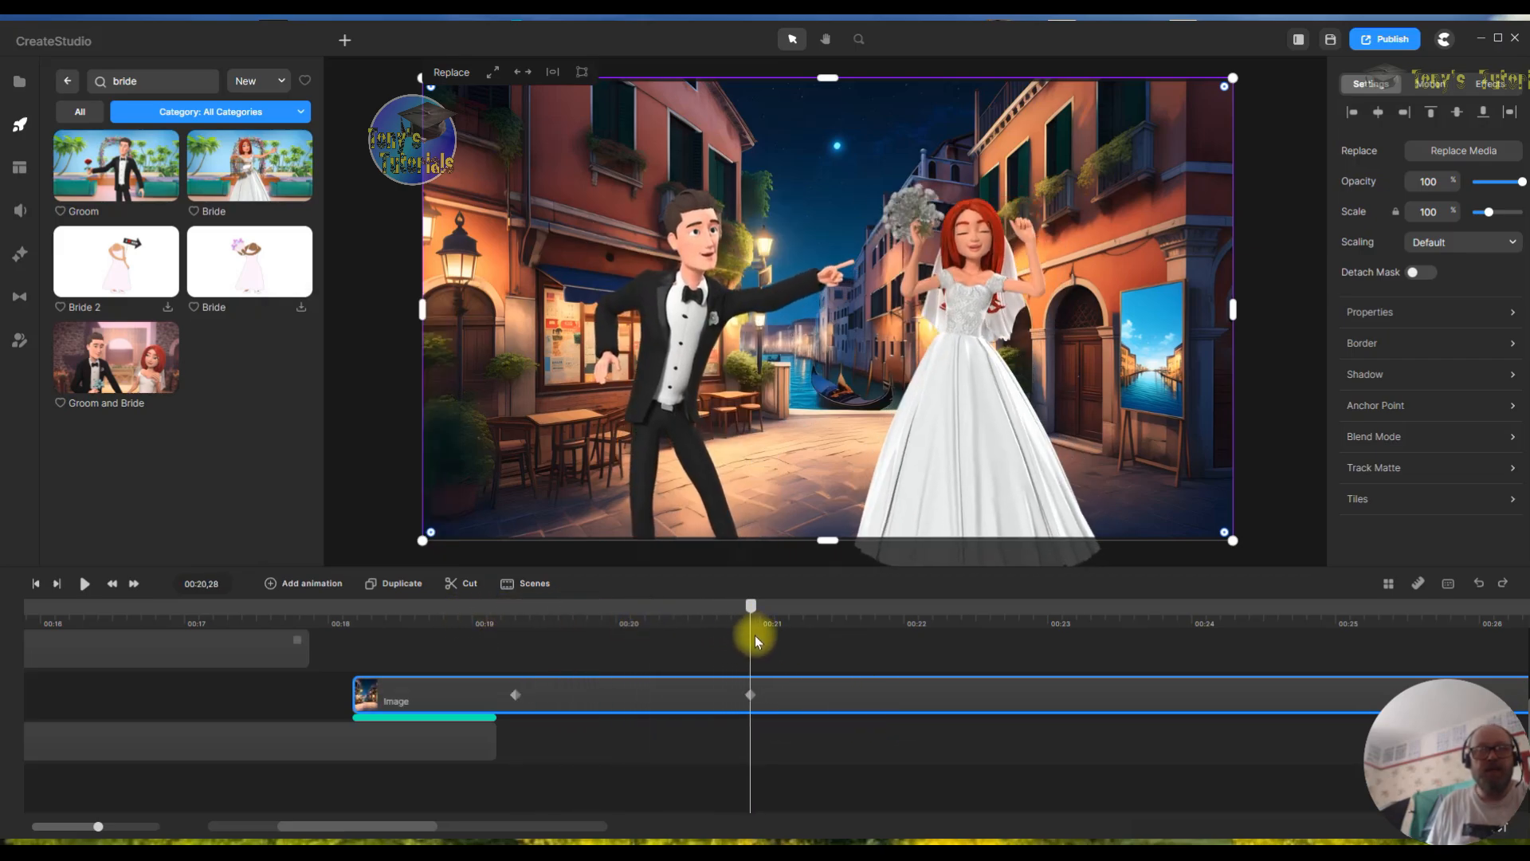
pyautogui.click(515, 695)
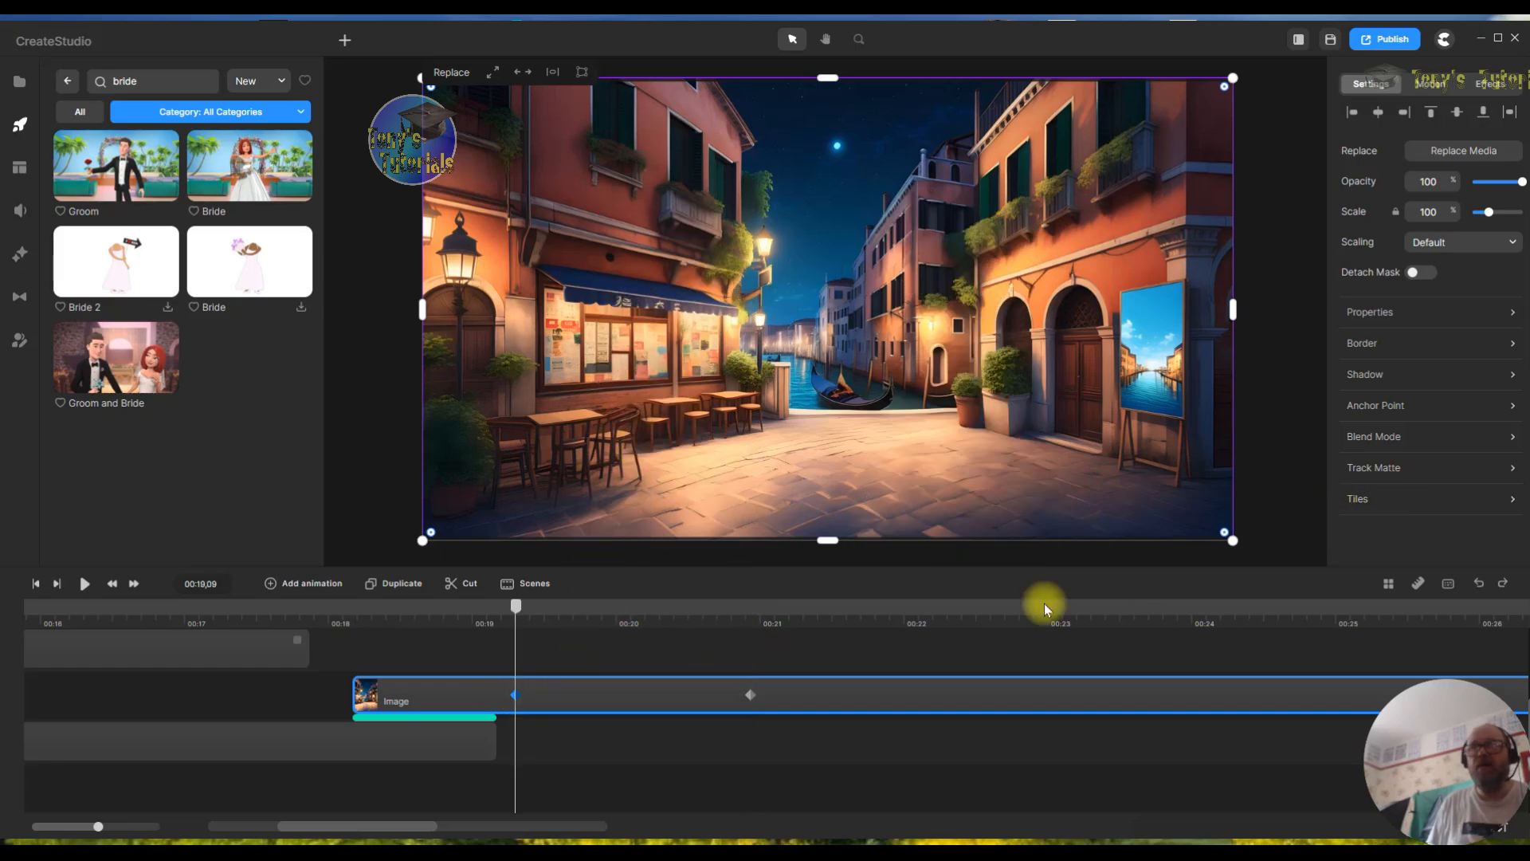
pyautogui.click(749, 616)
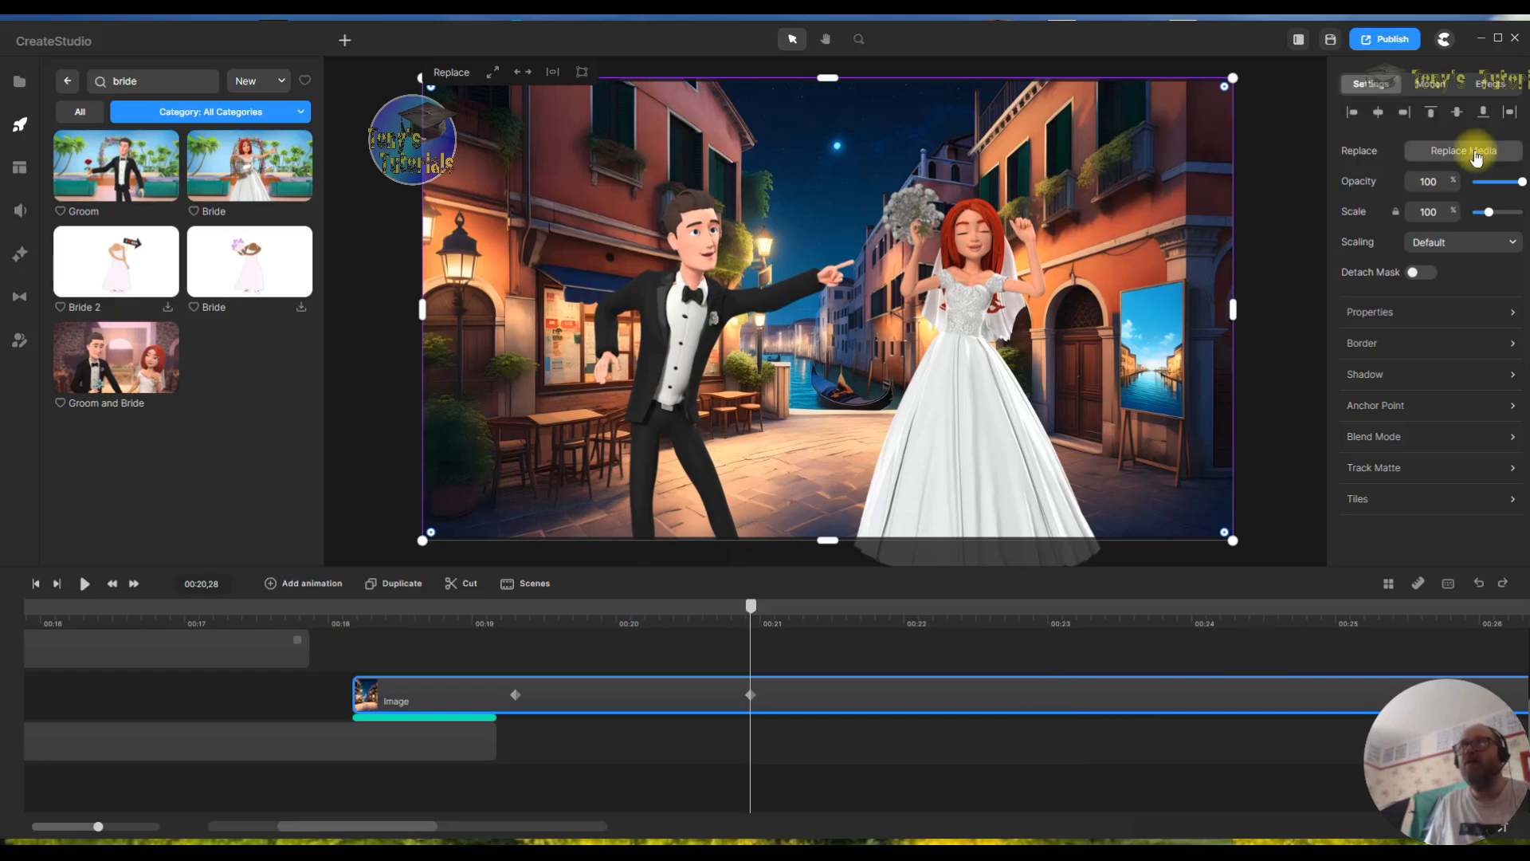
pyautogui.click(1361, 320)
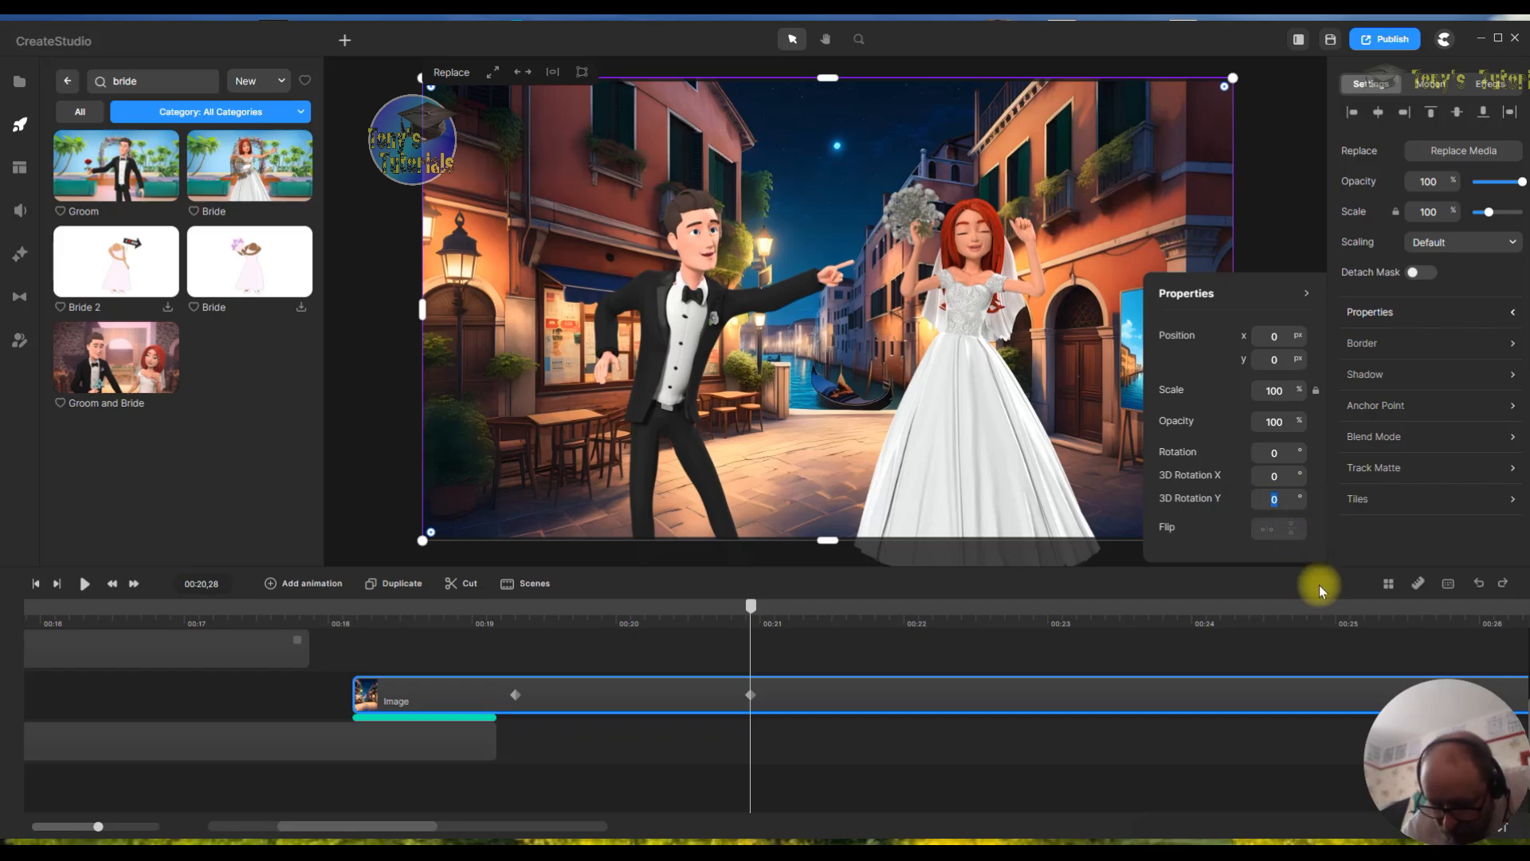
pyautogui.write('4')
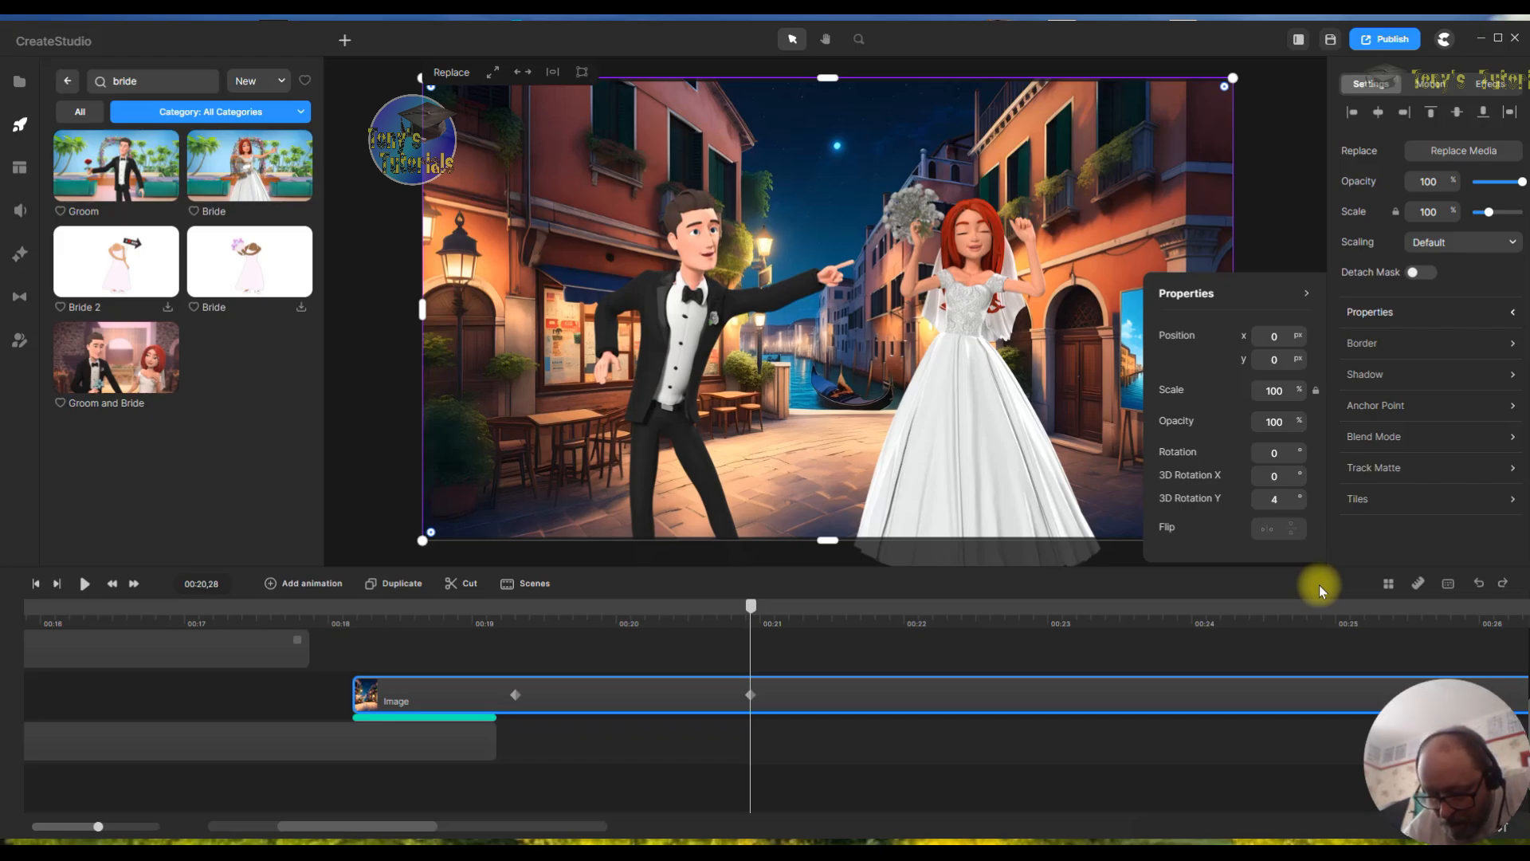
pyautogui.write('5')
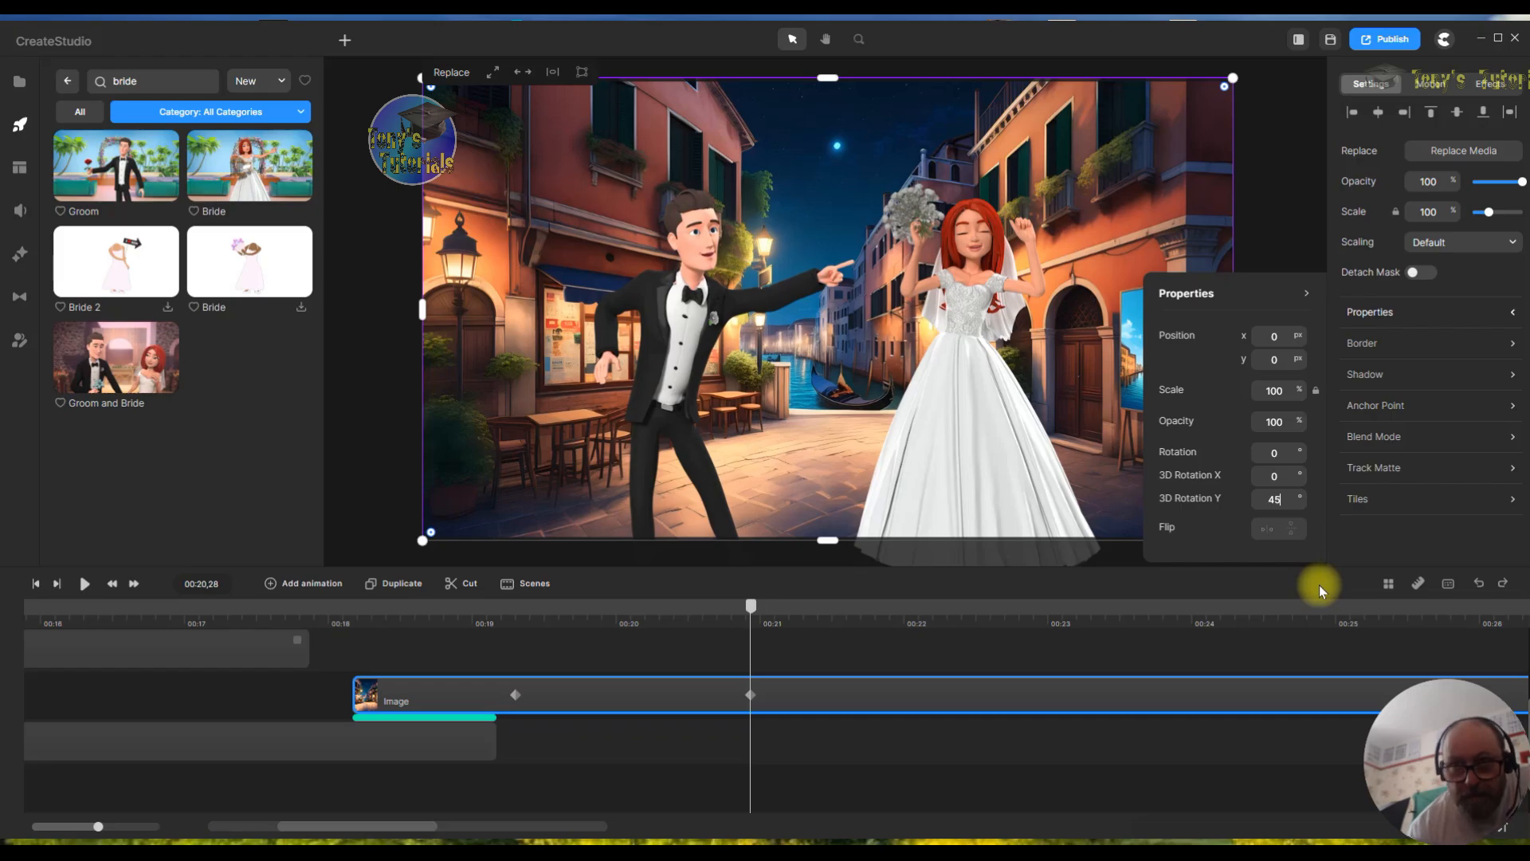
pyautogui.press('Return')
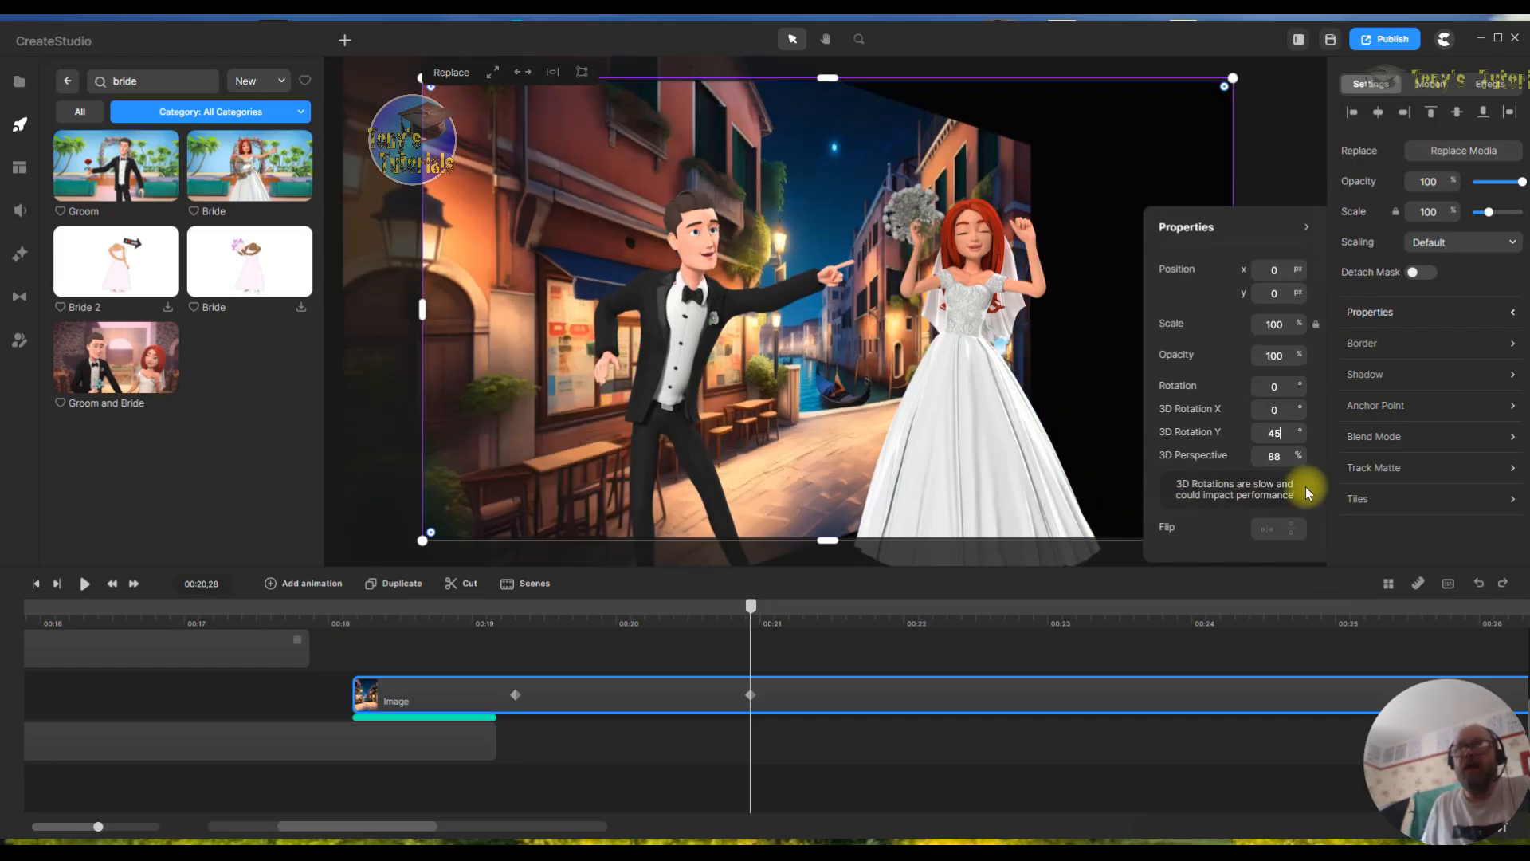
# - Add a second Rotation animation to the Venice image, merging its start keyframe with the one at 00:20,28 and moving its end keyframe to 00:22,29
pyautogui.click(755, 624)
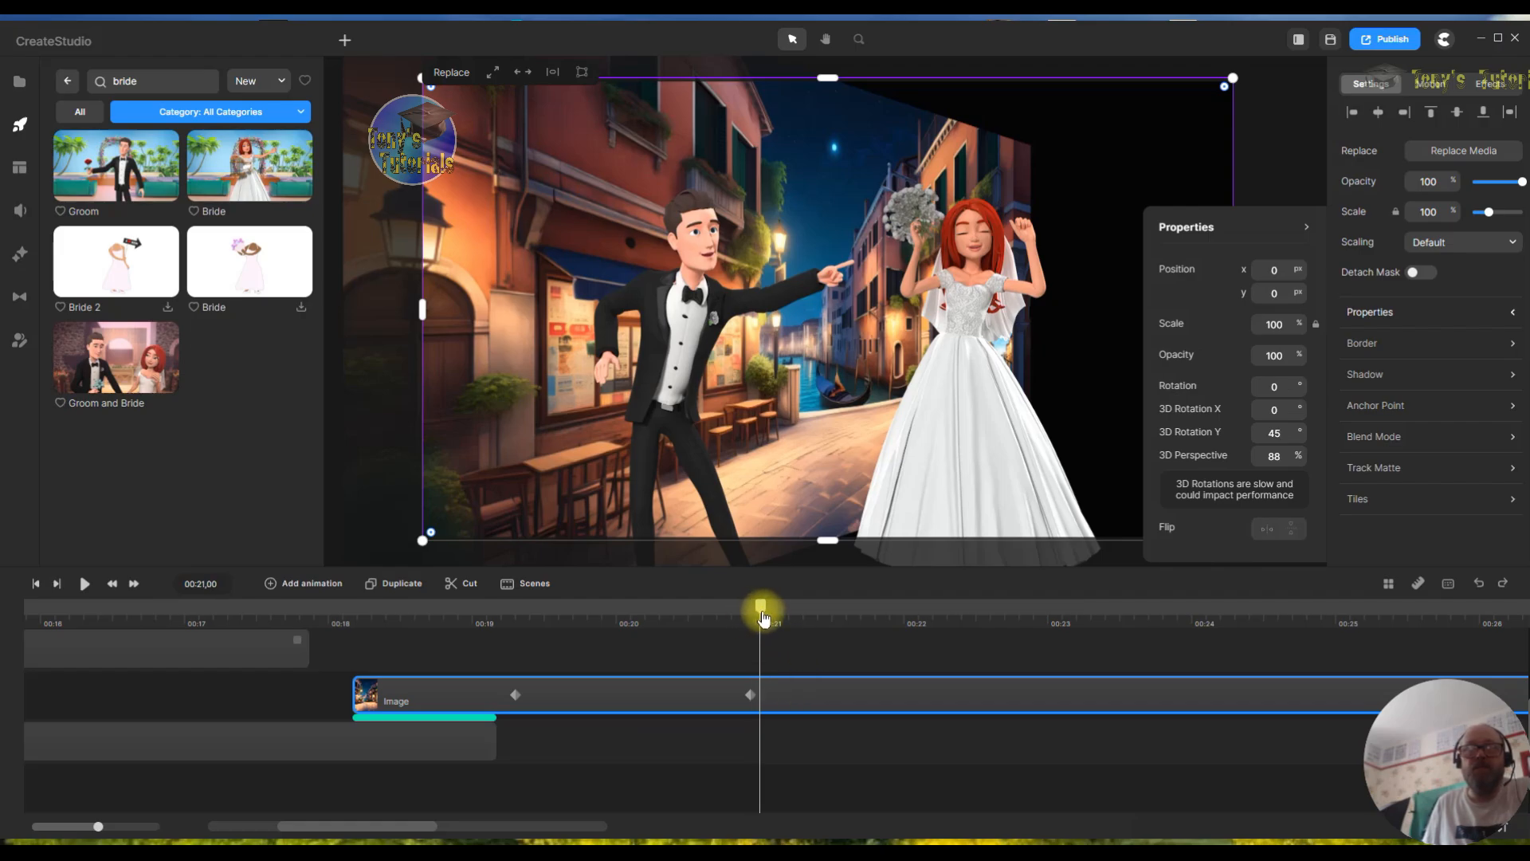
pyautogui.click(271, 588)
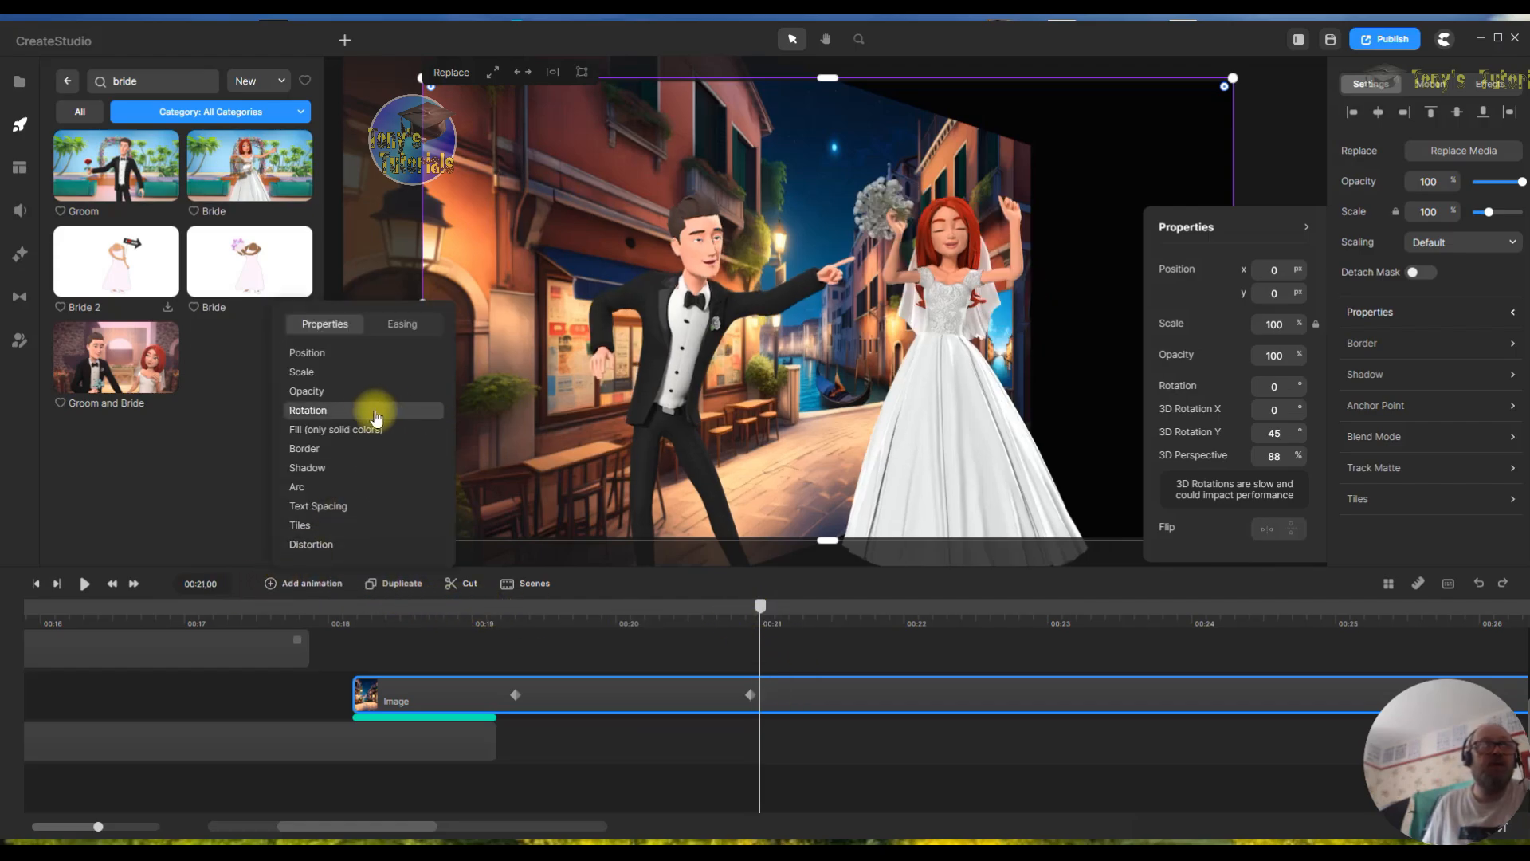
pyautogui.click(350, 409)
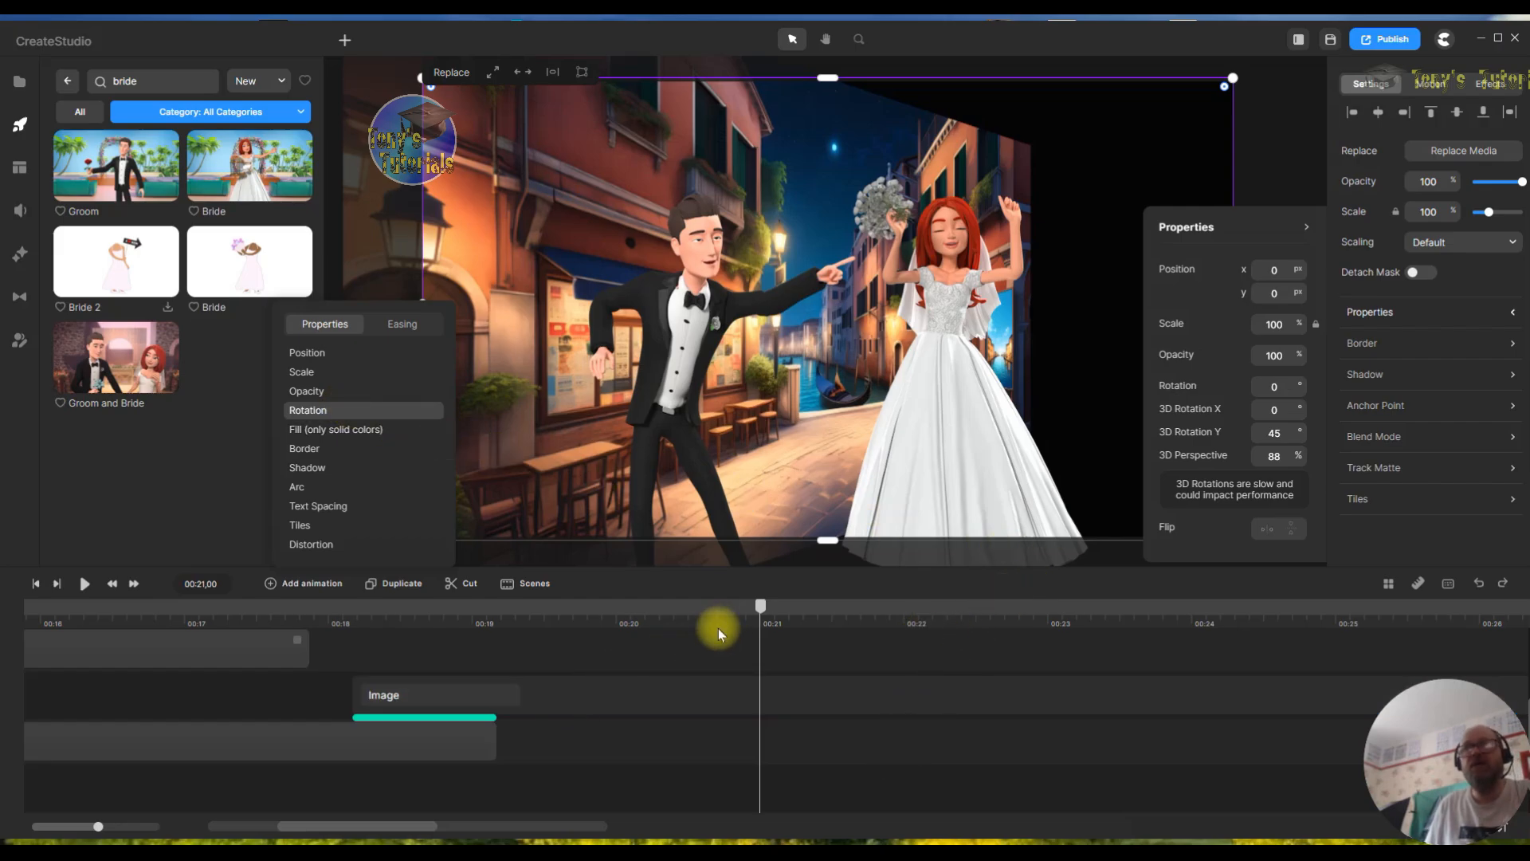
pyautogui.moveTo(763, 615); pyautogui.dragTo(622, 618)
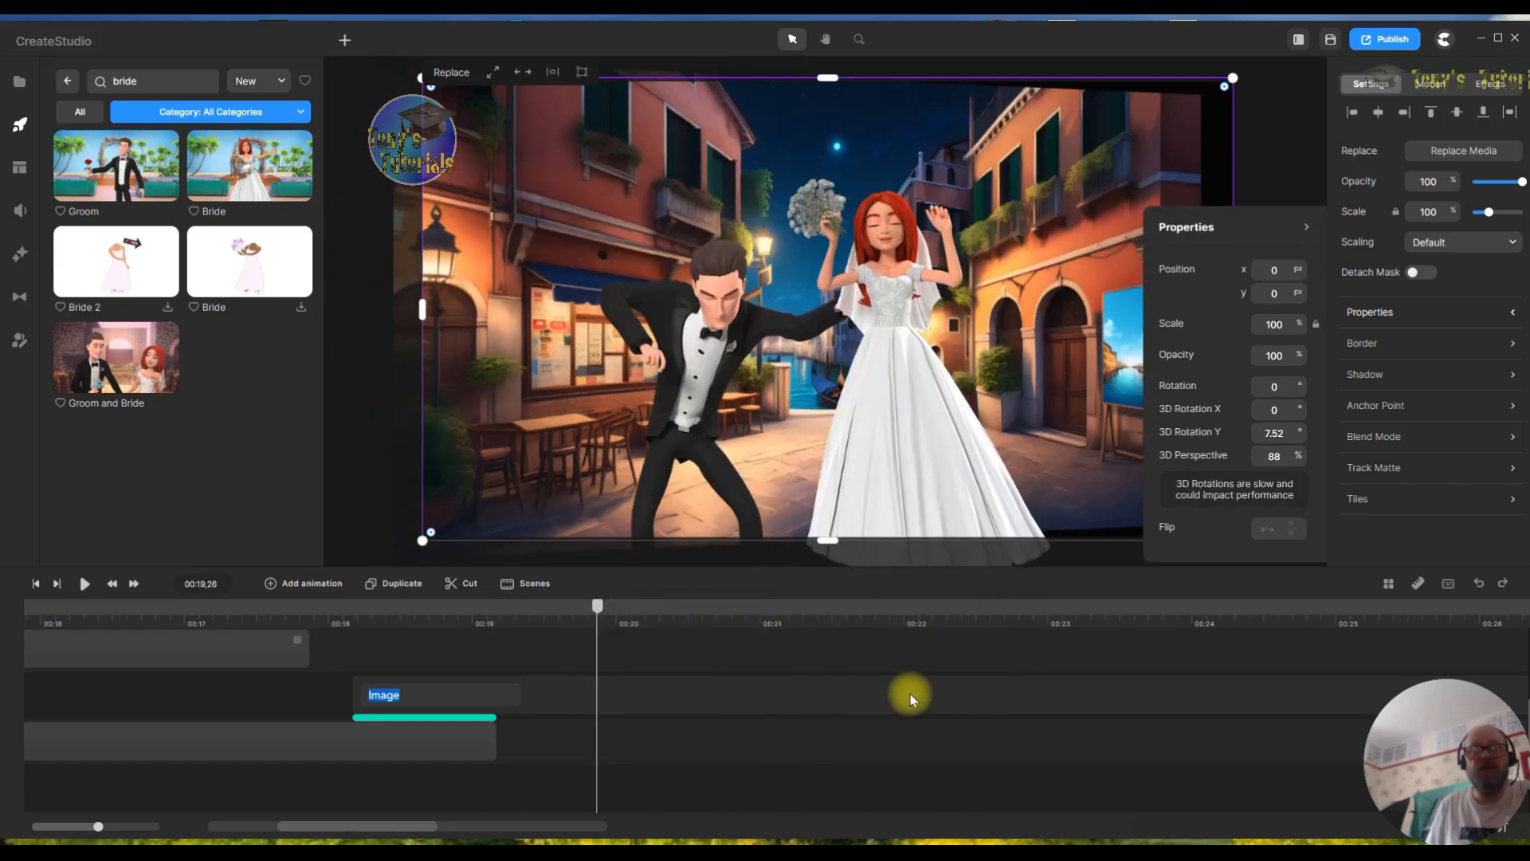
pyautogui.click(698, 453)
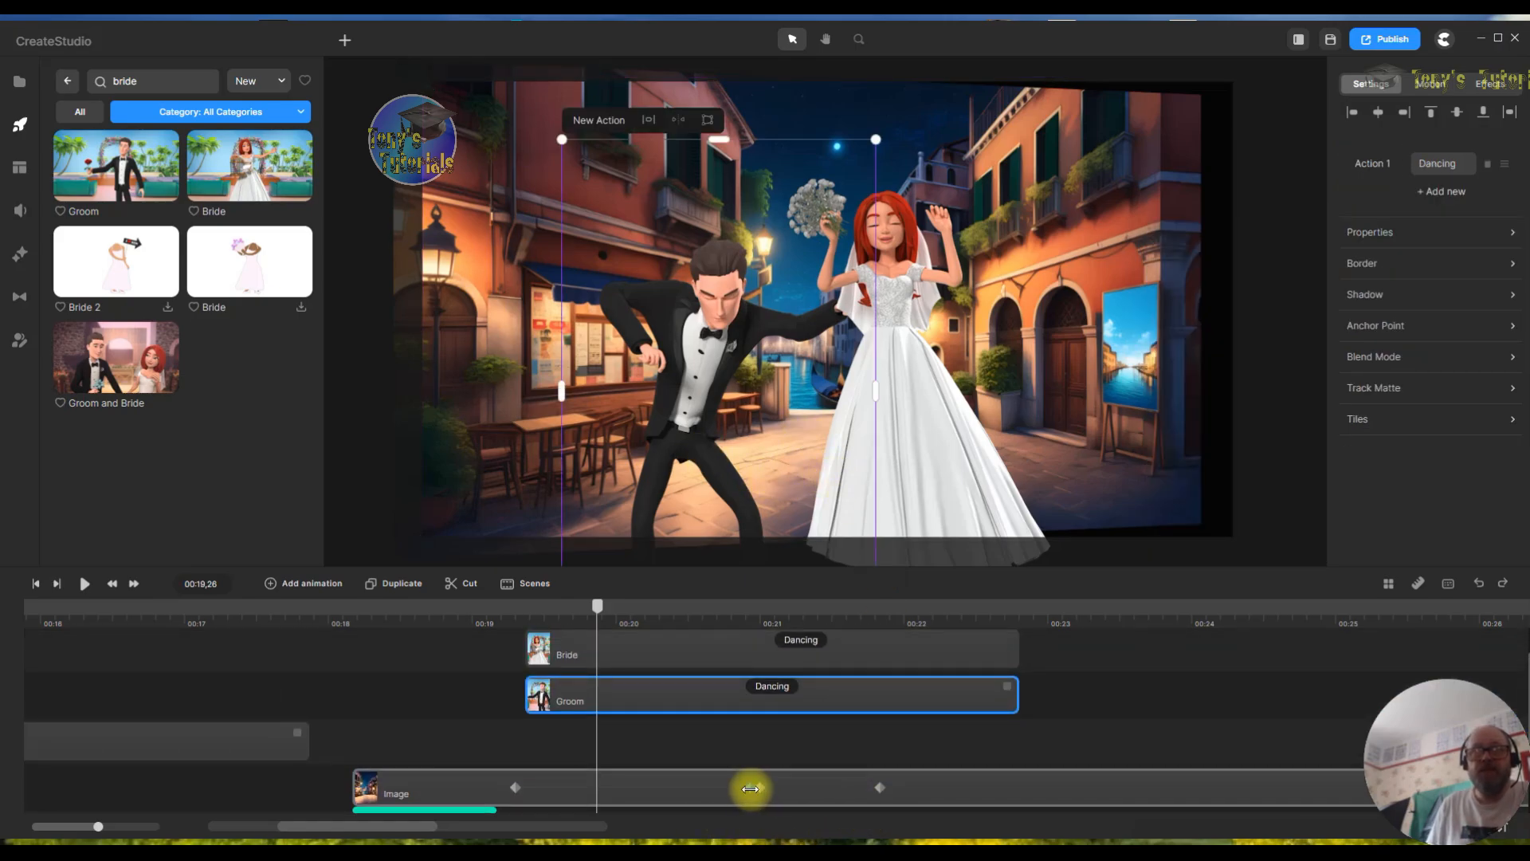
pyautogui.click(756, 788)
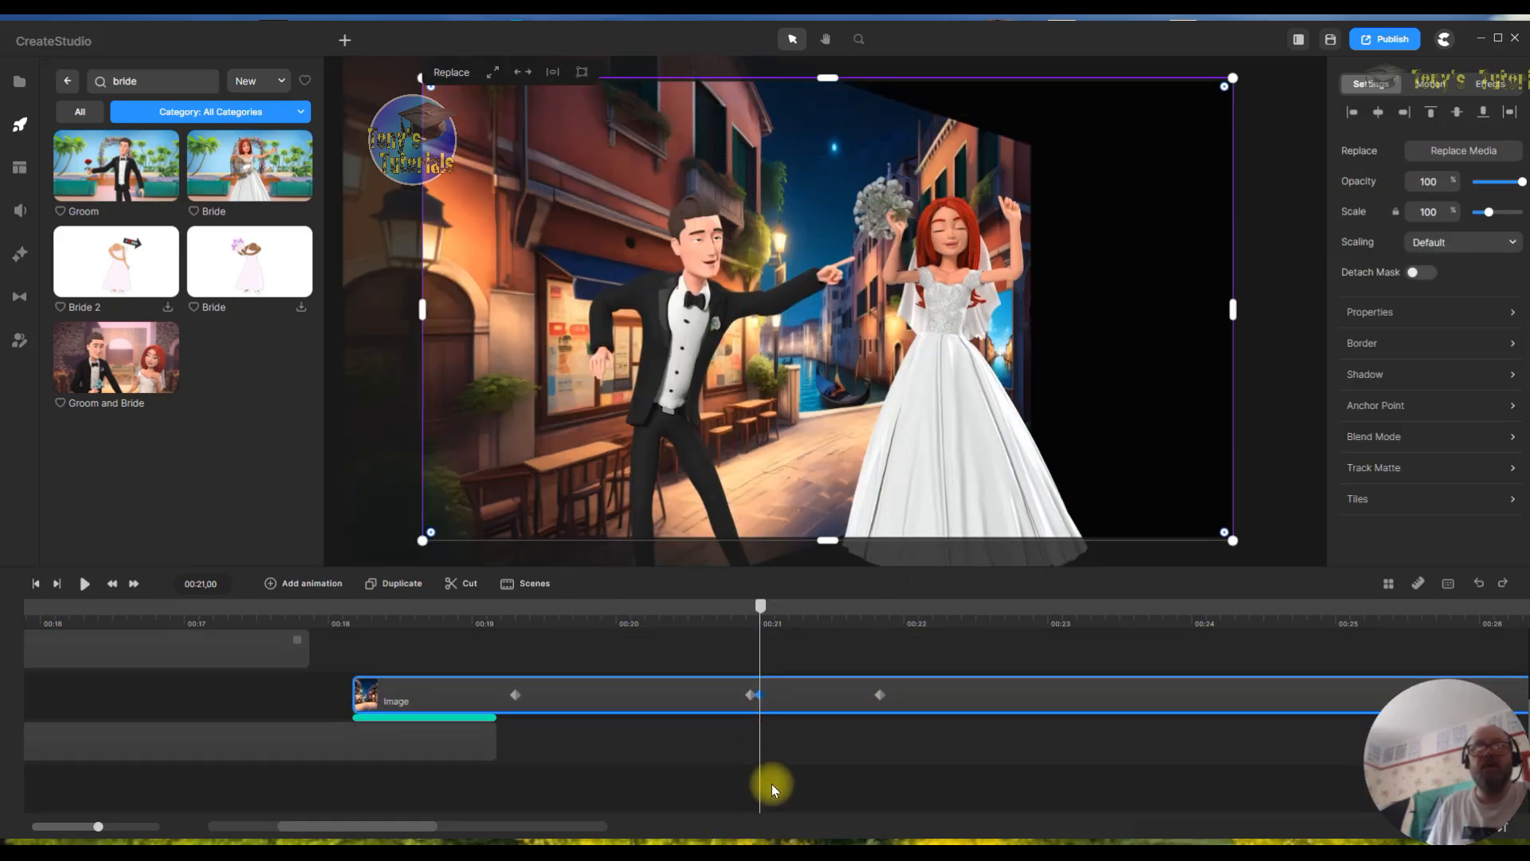
pyautogui.click(747, 695)
pyautogui.moveTo(880, 698); pyautogui.dragTo(1058, 700)
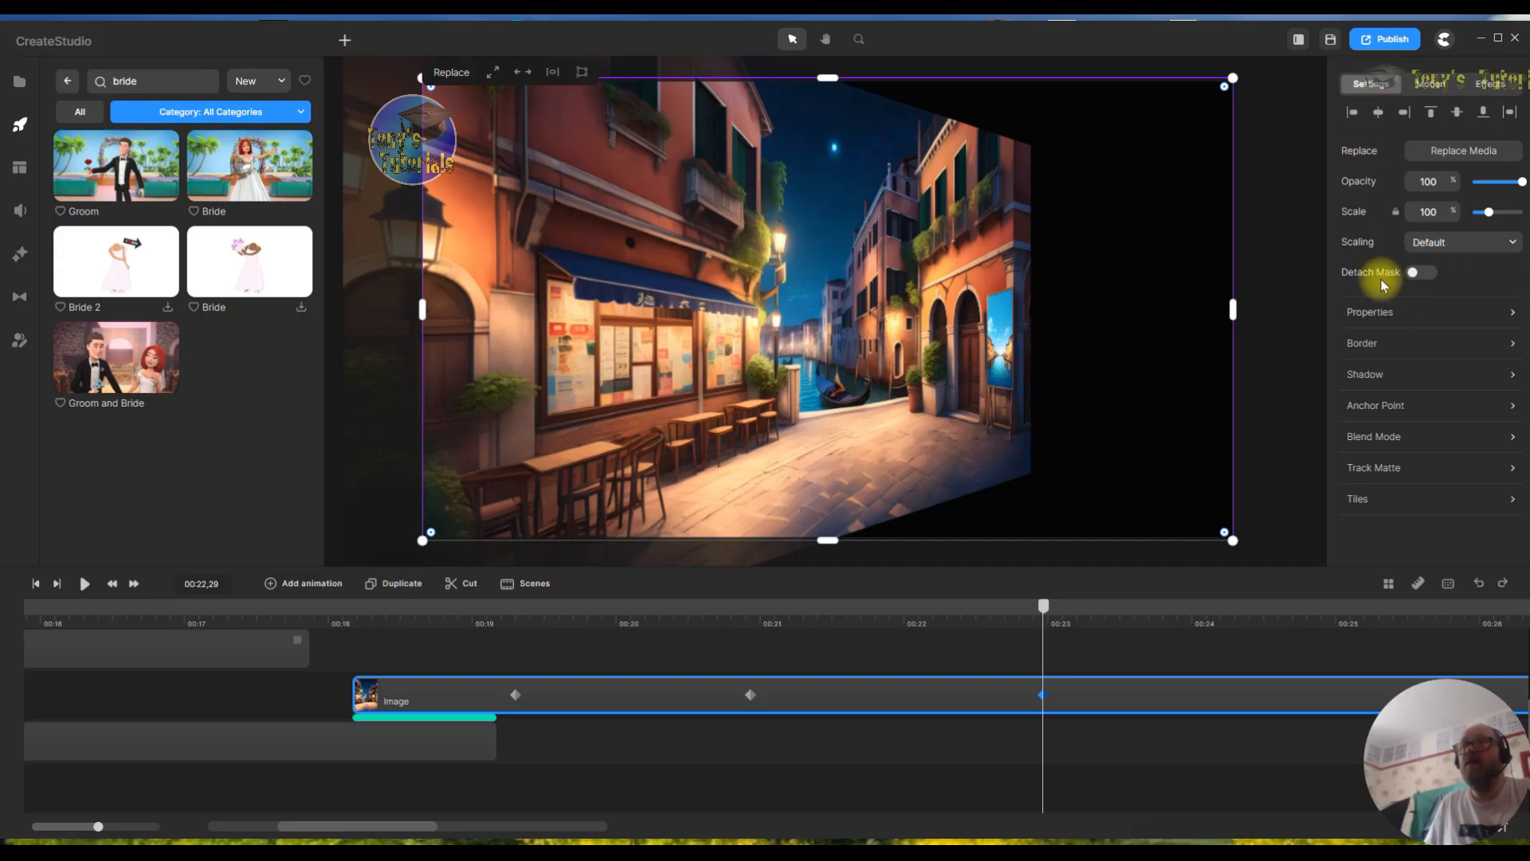
# - Set the Venice image's 3D Rotation Y to 0° at the 00:22,29 keyframe
pyautogui.click(1366, 311)
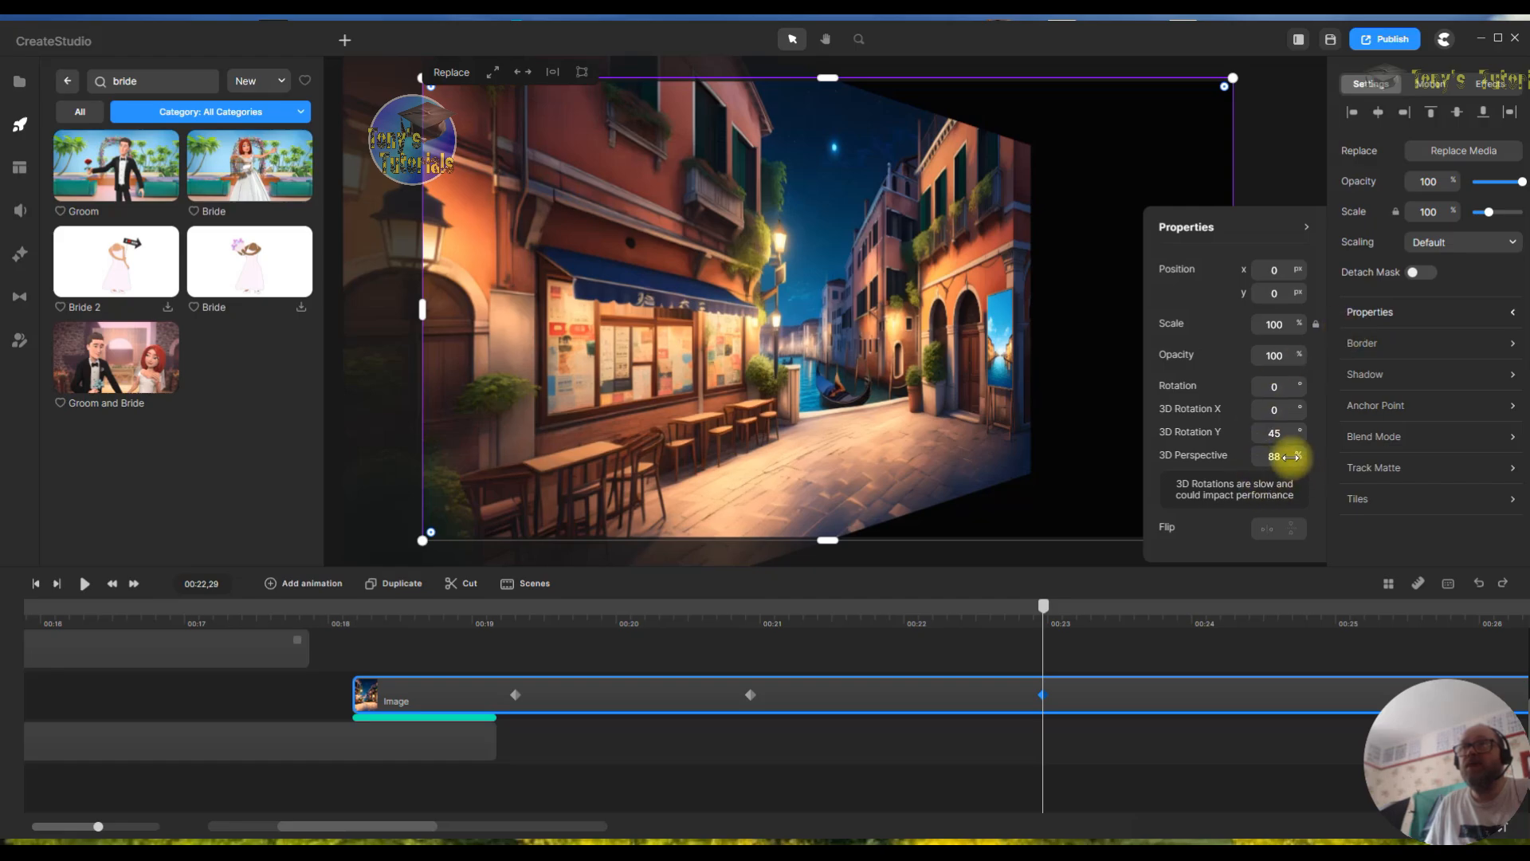
pyautogui.click(1261, 432)
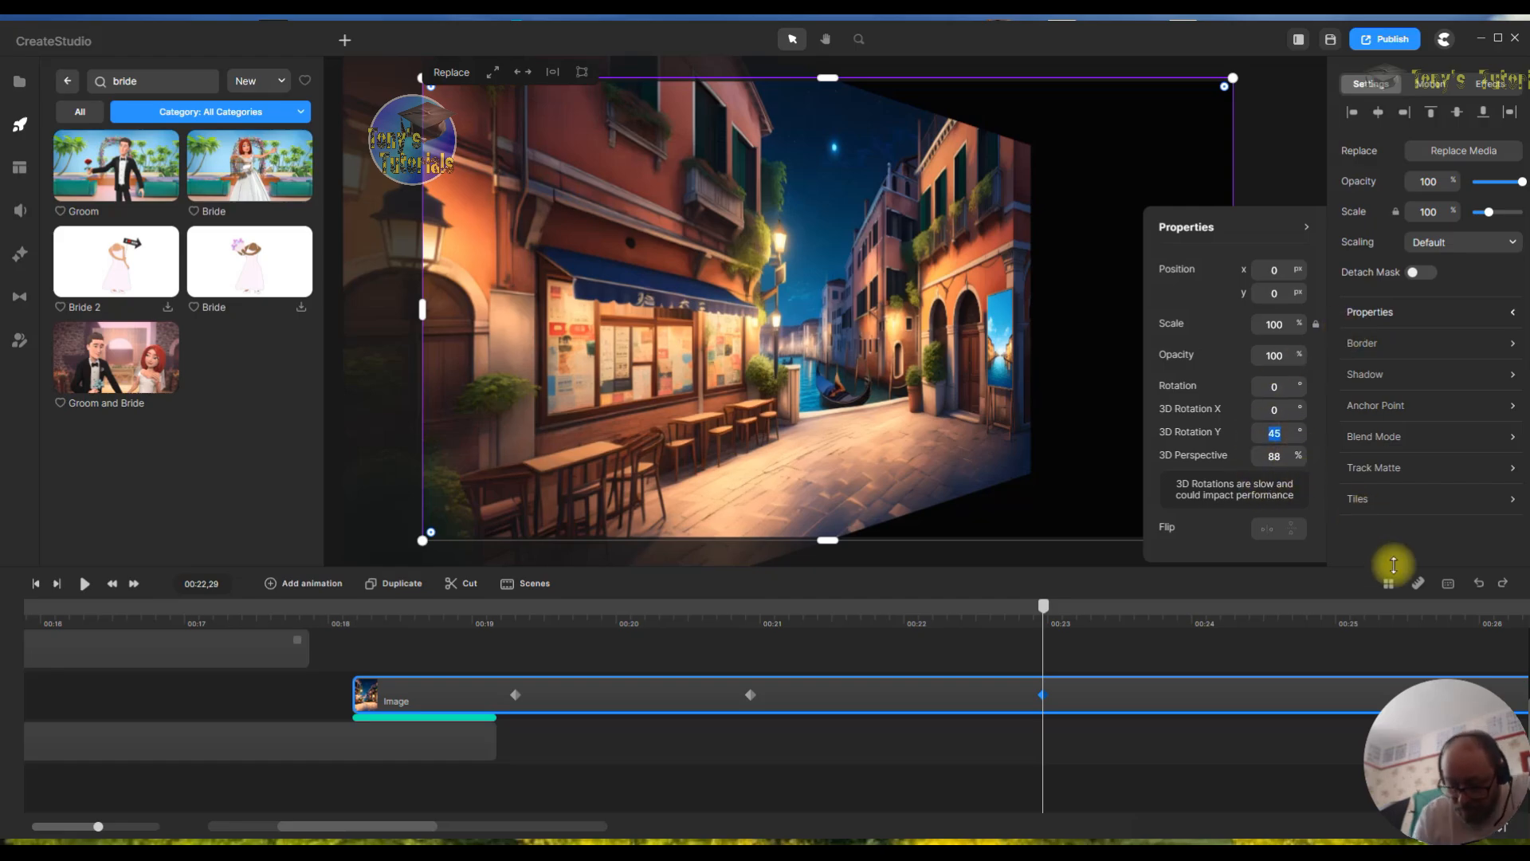
pyautogui.write('0')
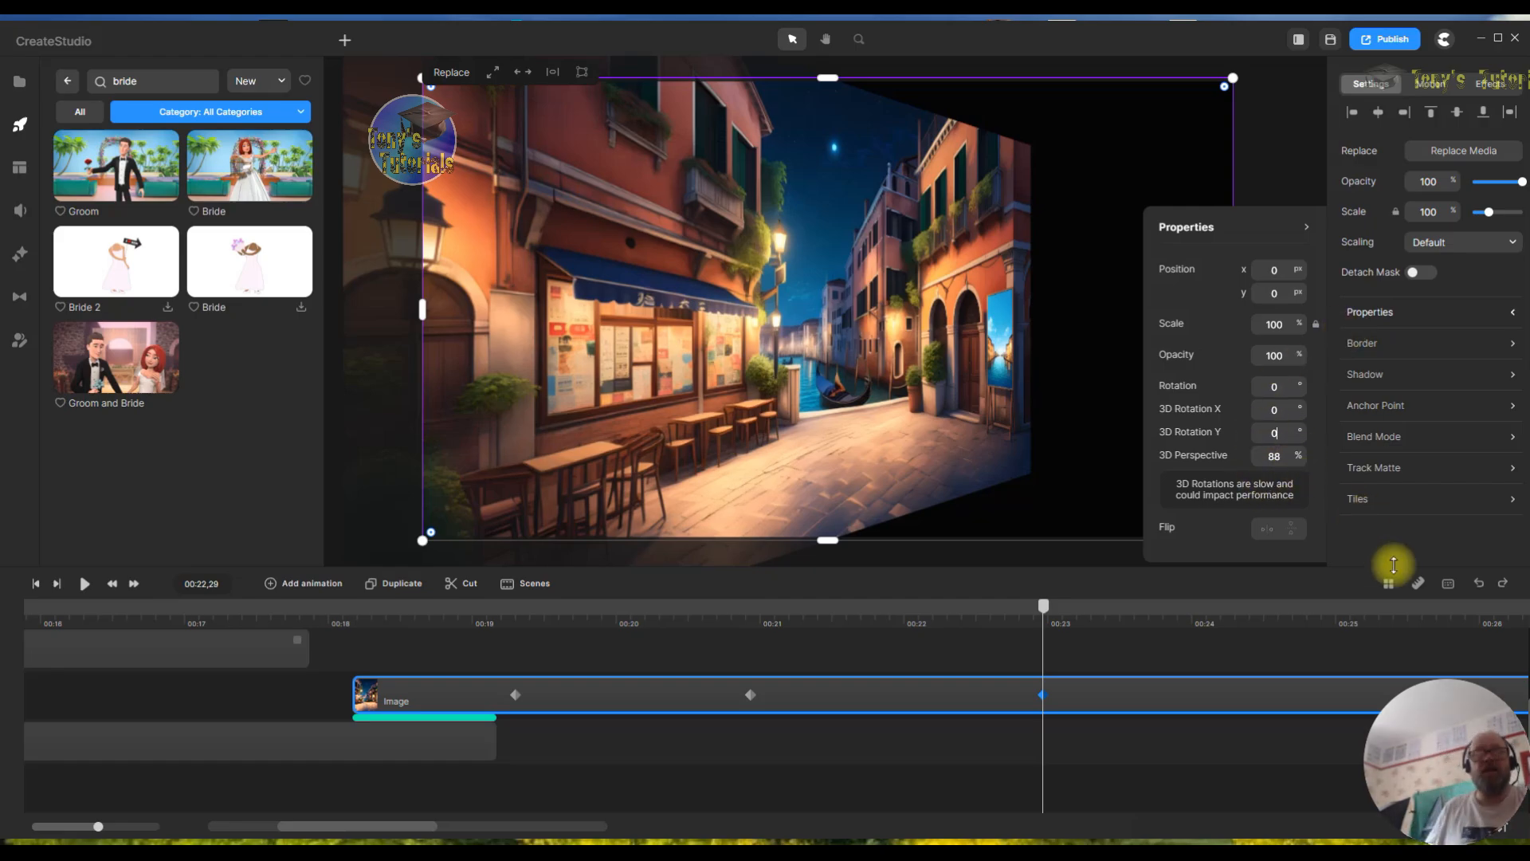
# - Add a third Rotation animation to the Venice image, merging its start keyframe with the one at 00:22,29 and moving its end keyframe to 00:25,02
pyautogui.moveTo(1041, 611); pyautogui.dragTo(1073, 647)
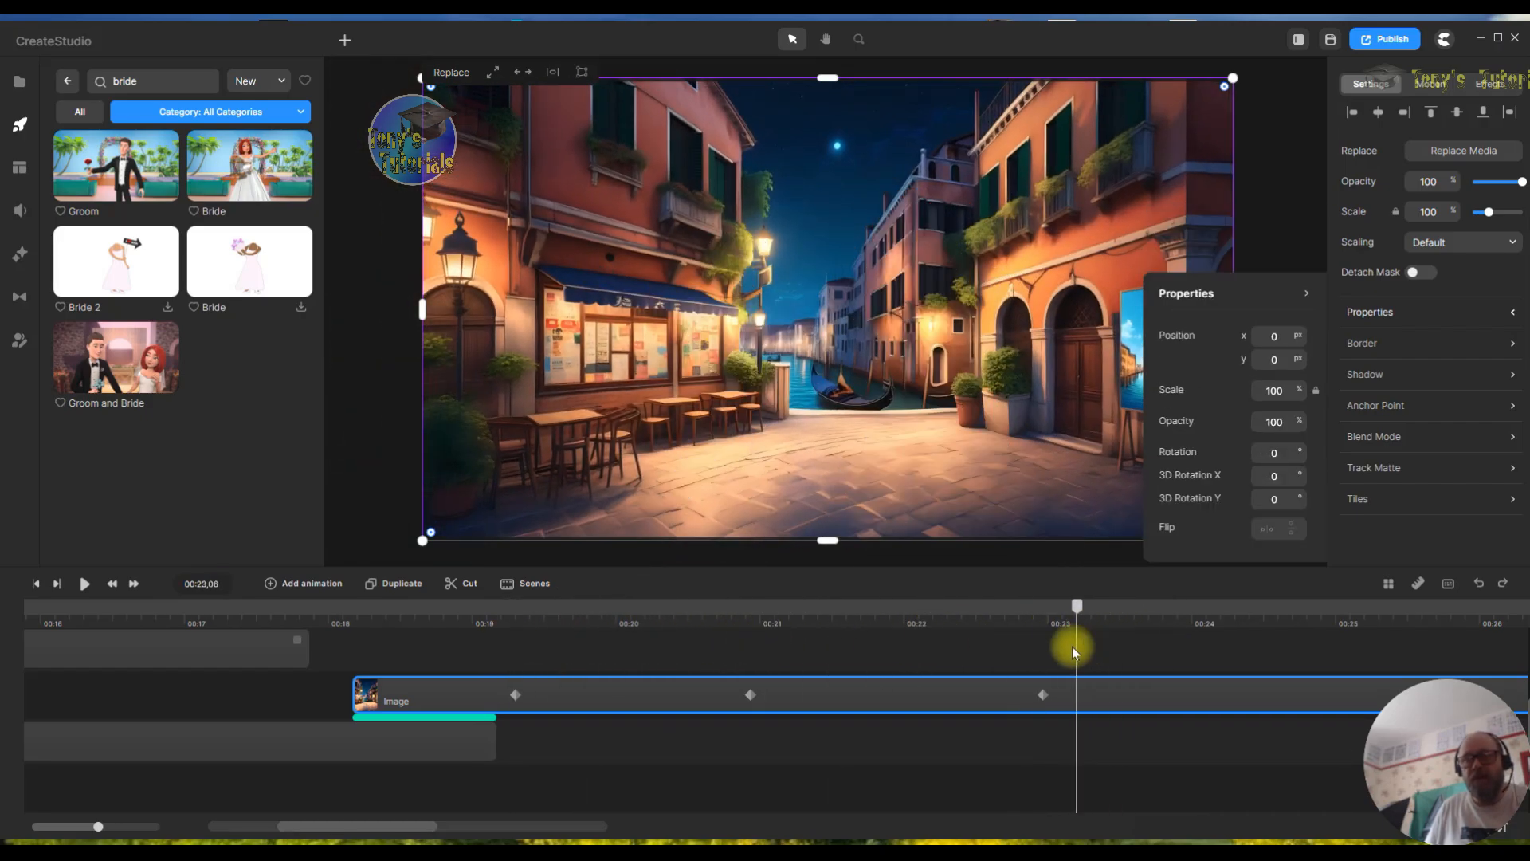
pyautogui.click(1049, 653)
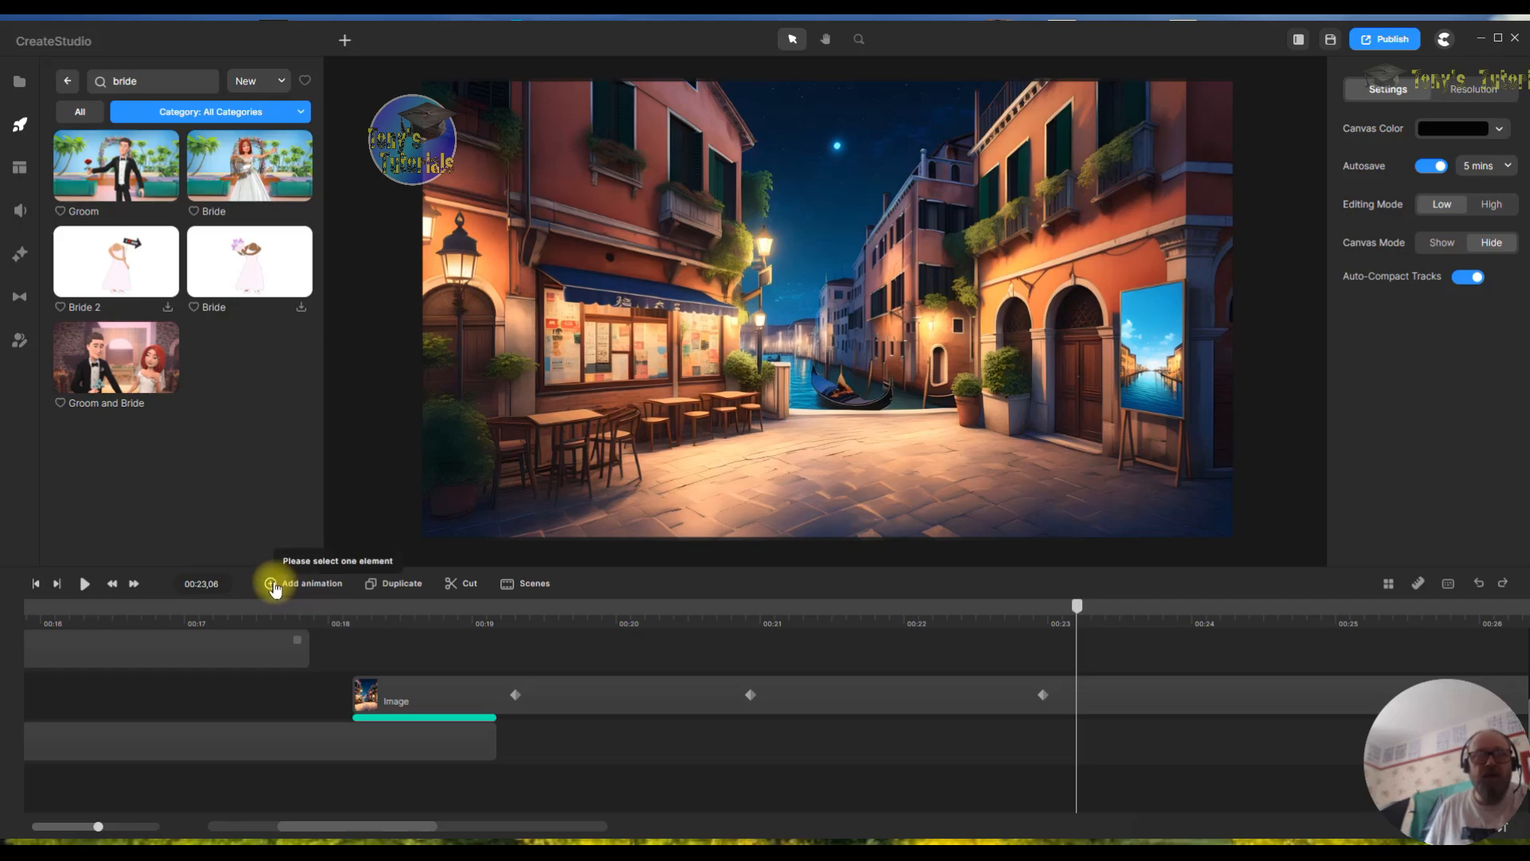
pyautogui.click(1122, 701)
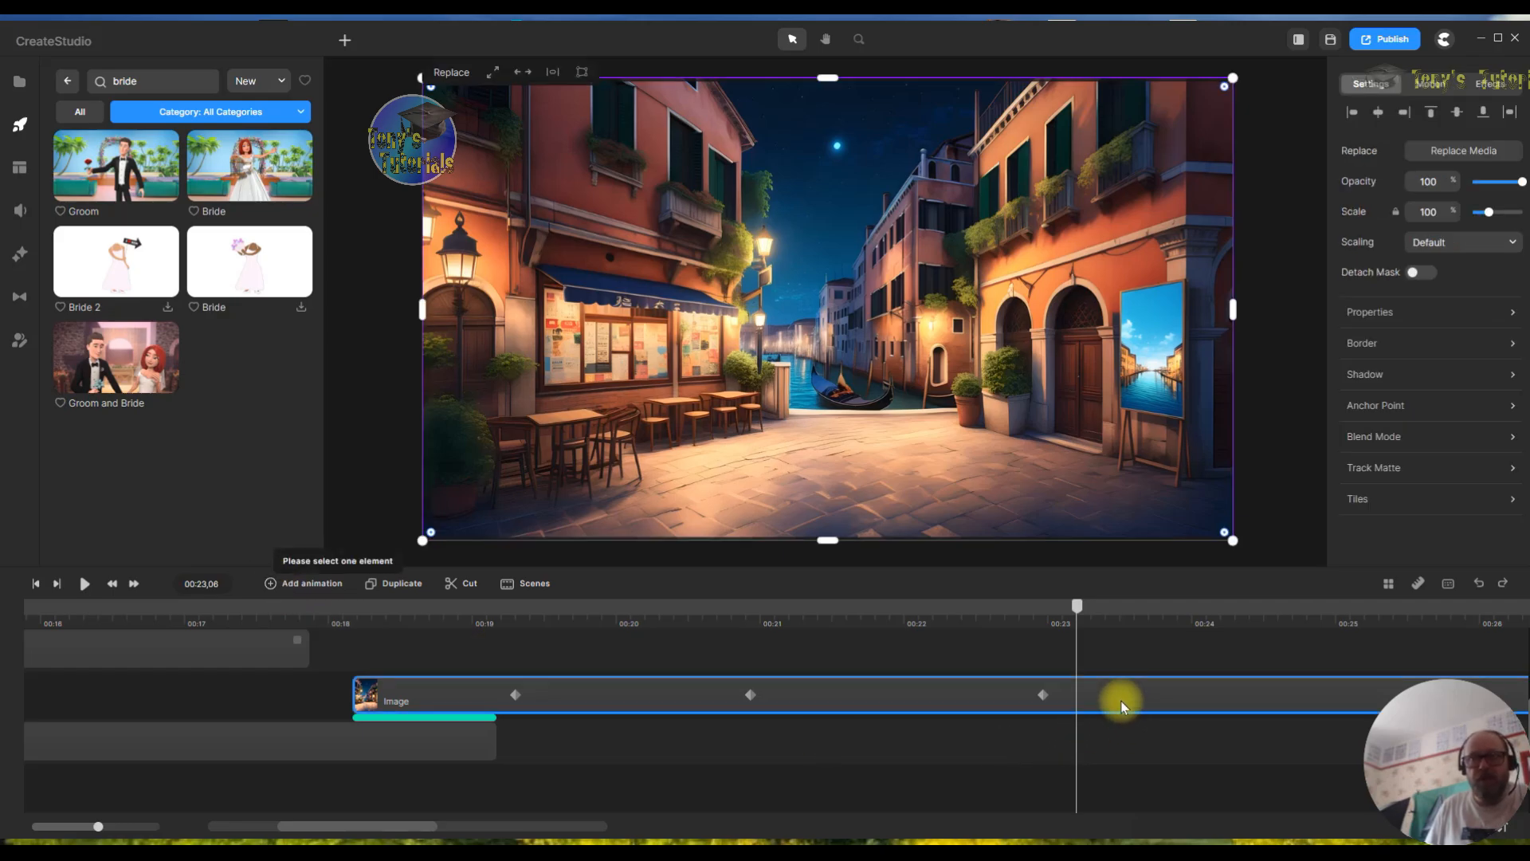
pyautogui.click(271, 586)
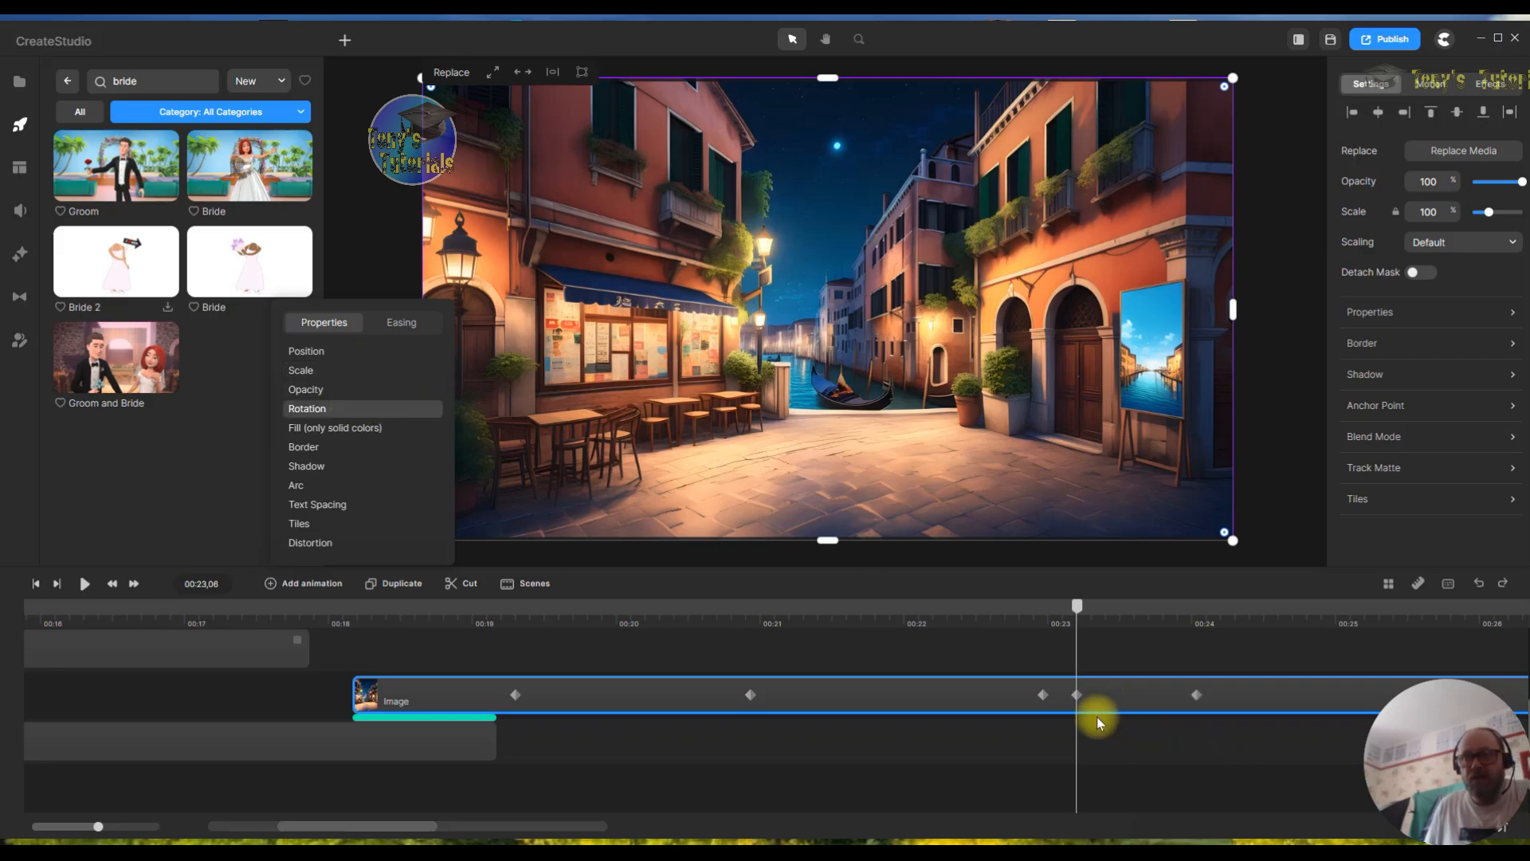
pyautogui.moveTo(1057, 698); pyautogui.dragTo(1041, 700)
pyautogui.moveTo(1193, 697); pyautogui.dragTo(1346, 695)
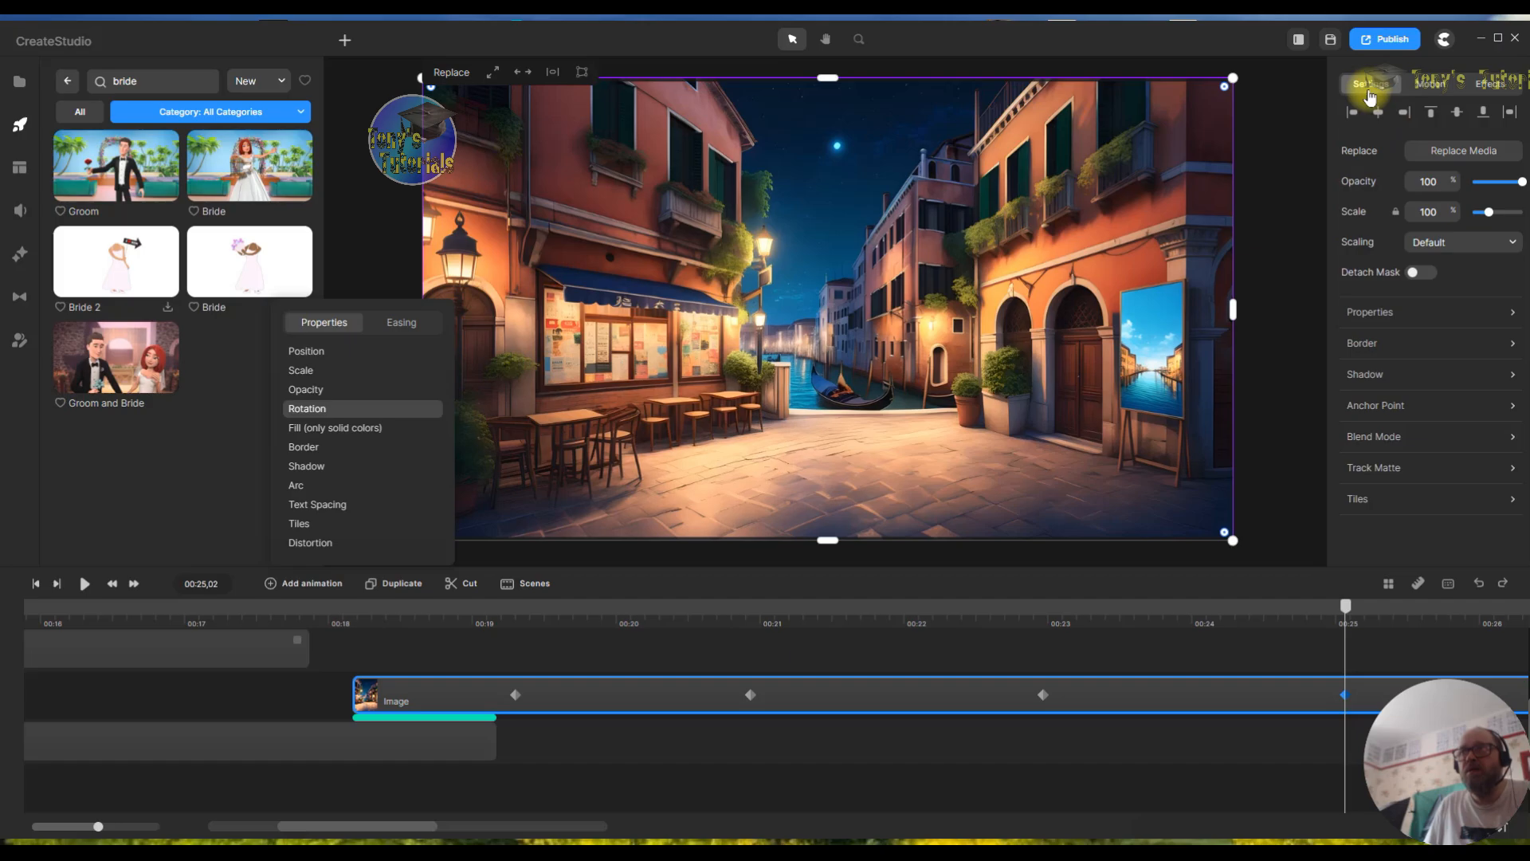
# - Set the Venice image's 3D Rotation X to 45° at the 00:25,02 keyframe
pyautogui.click(1359, 310)
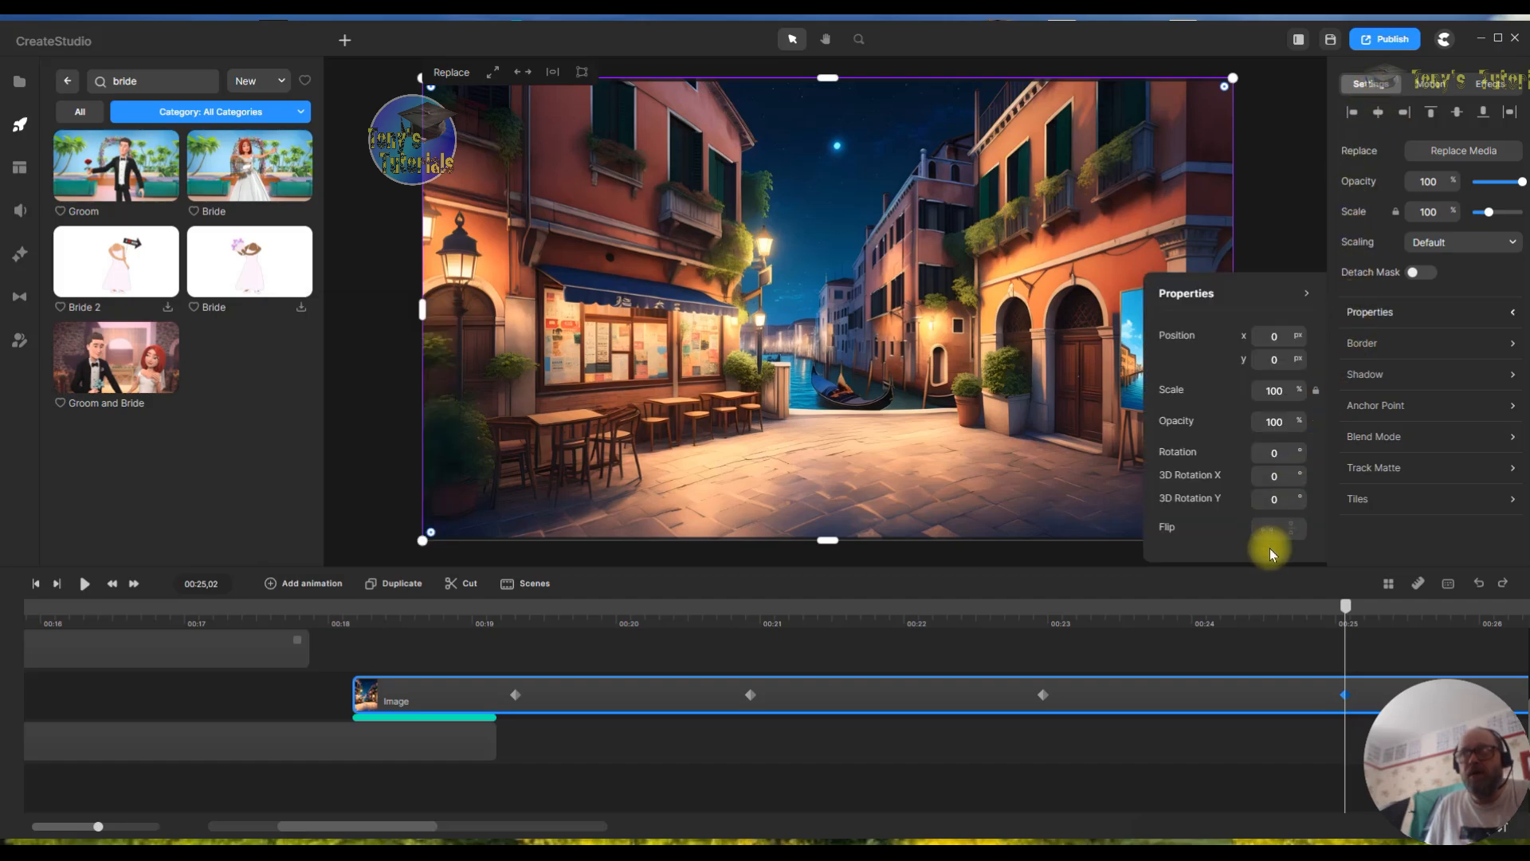
pyautogui.click(1282, 477)
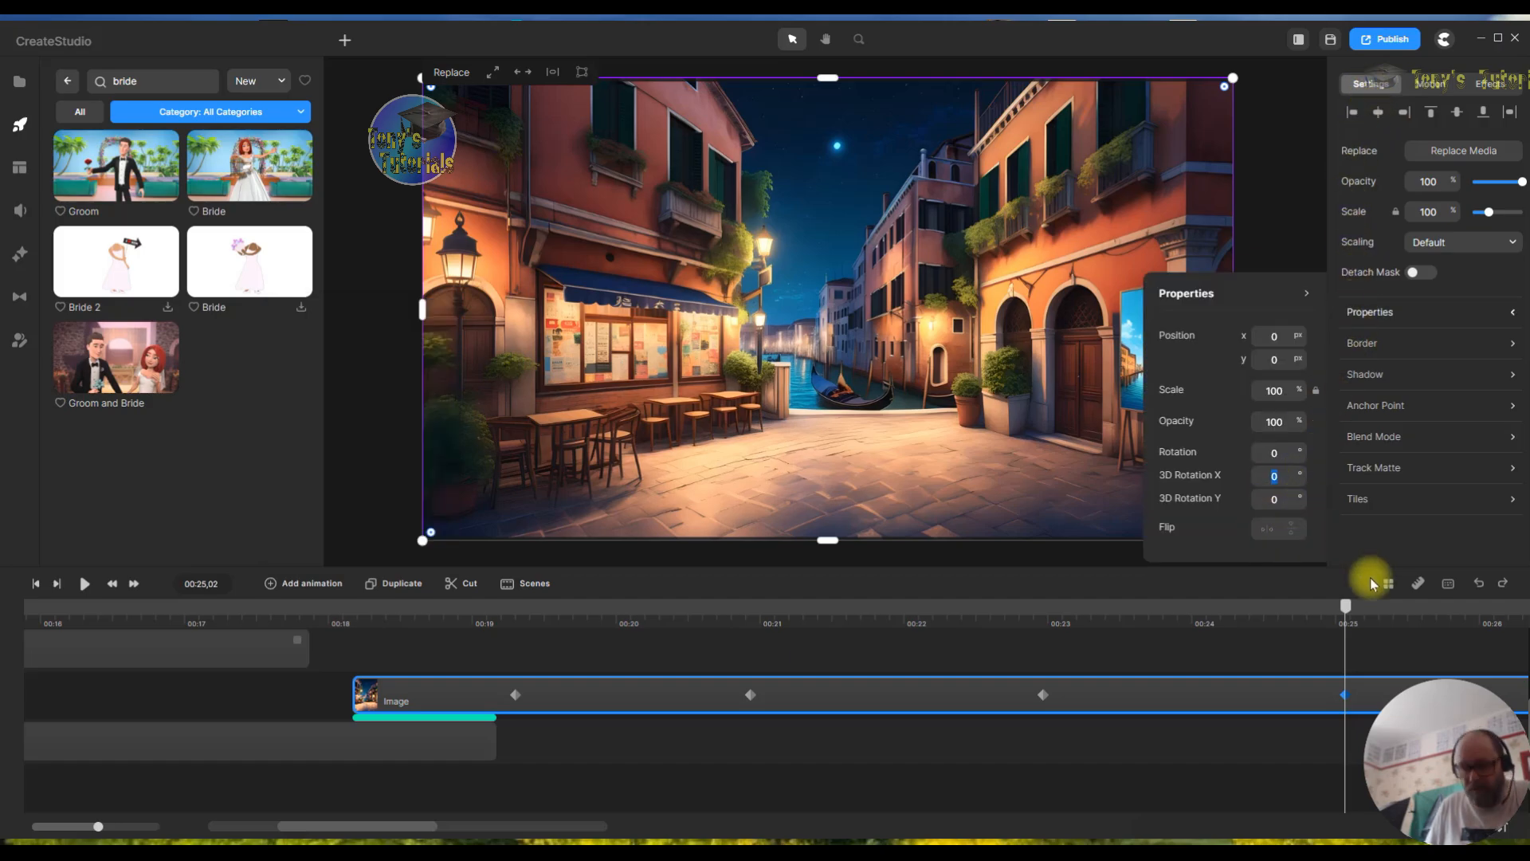
pyautogui.write('45')
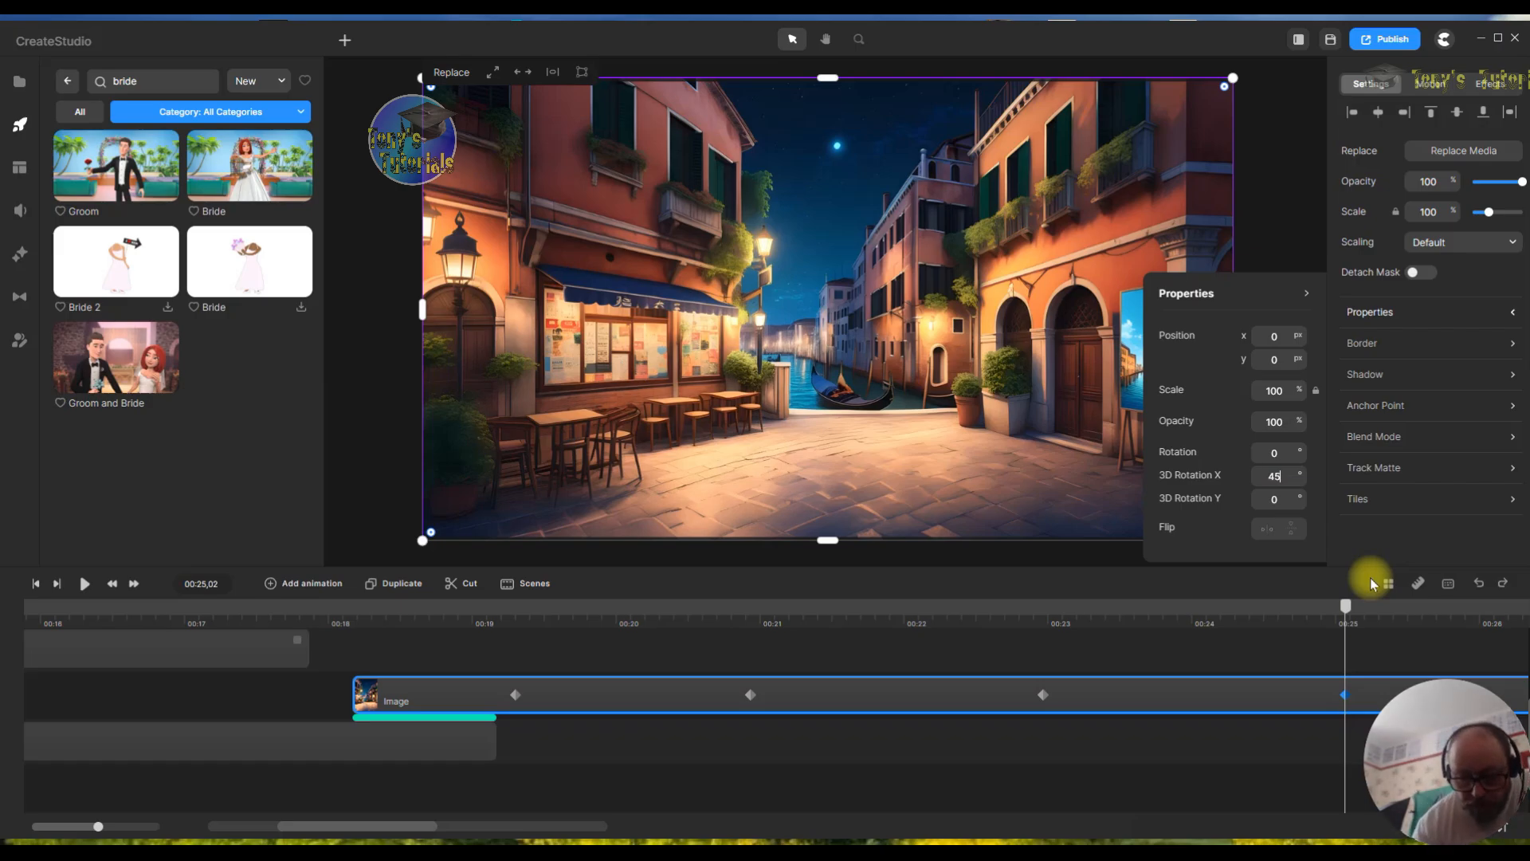
pyautogui.press('Return')
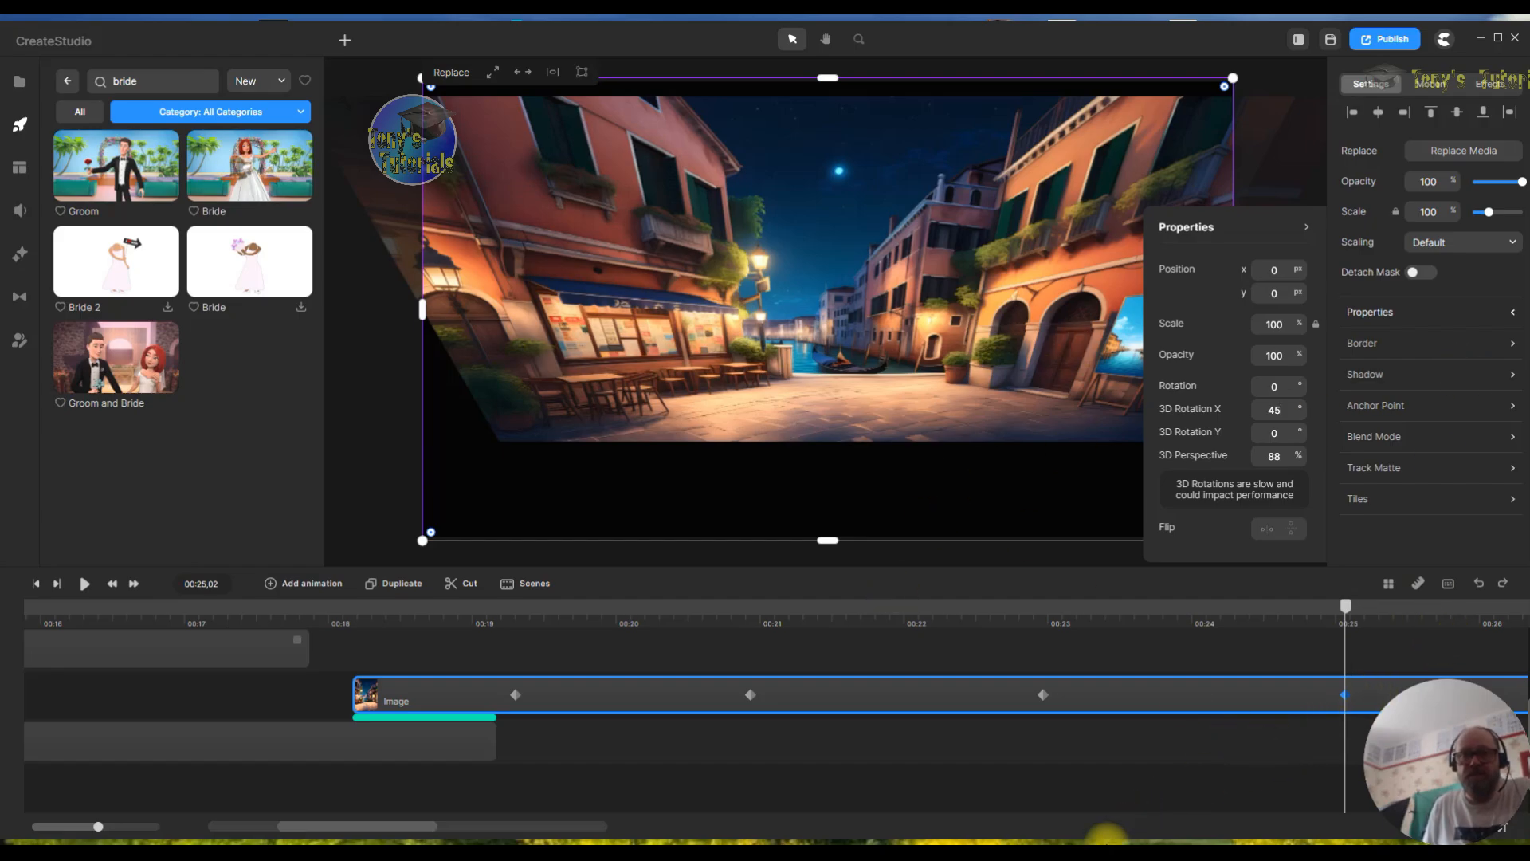
# - Extend the end of the Venice image clip to about 00:27,19 on the timeline
pyautogui.hscroll(5, 414, 826)
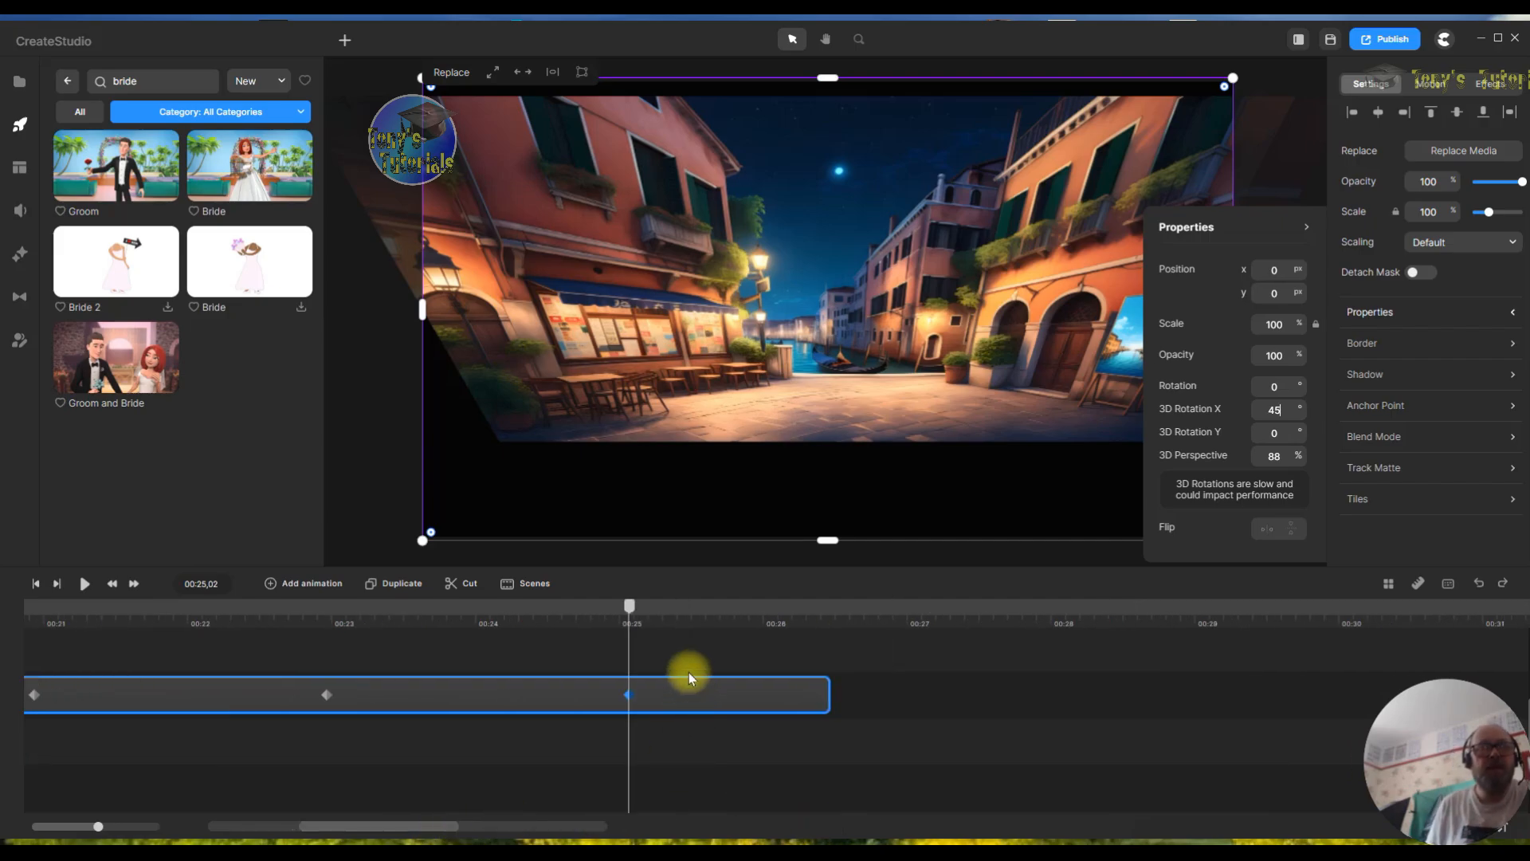
pyautogui.moveTo(826, 694); pyautogui.dragTo(996, 695)
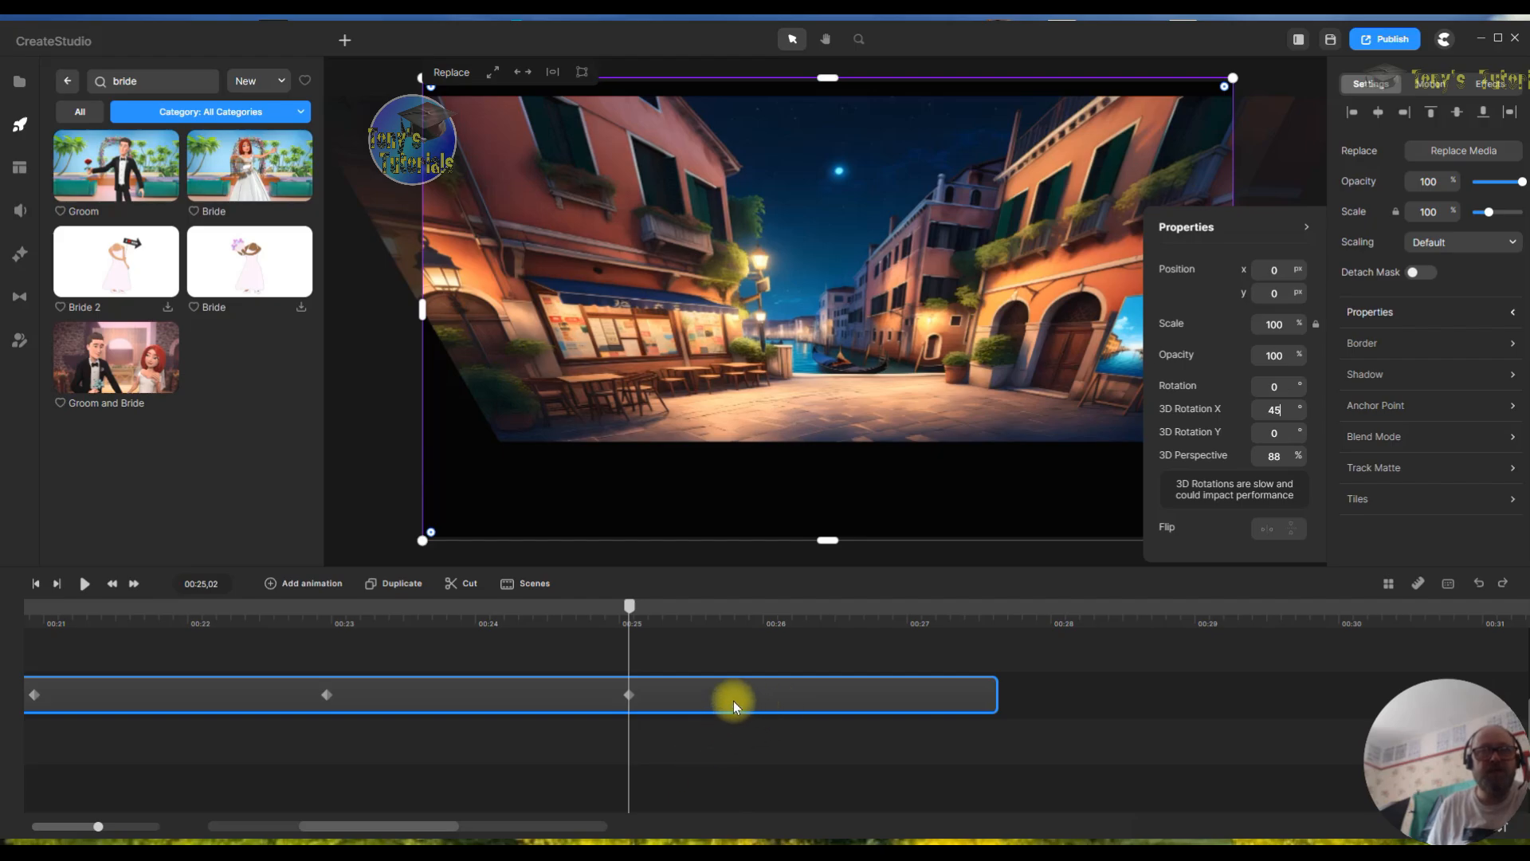
# - Add a fourth Rotation animation to the Venice image from the 00:25,02 keyframe to 00:27,14, setting 3D Rotation X to 0° at its end
pyautogui.moveTo(627, 606); pyautogui.dragTo(643, 605)
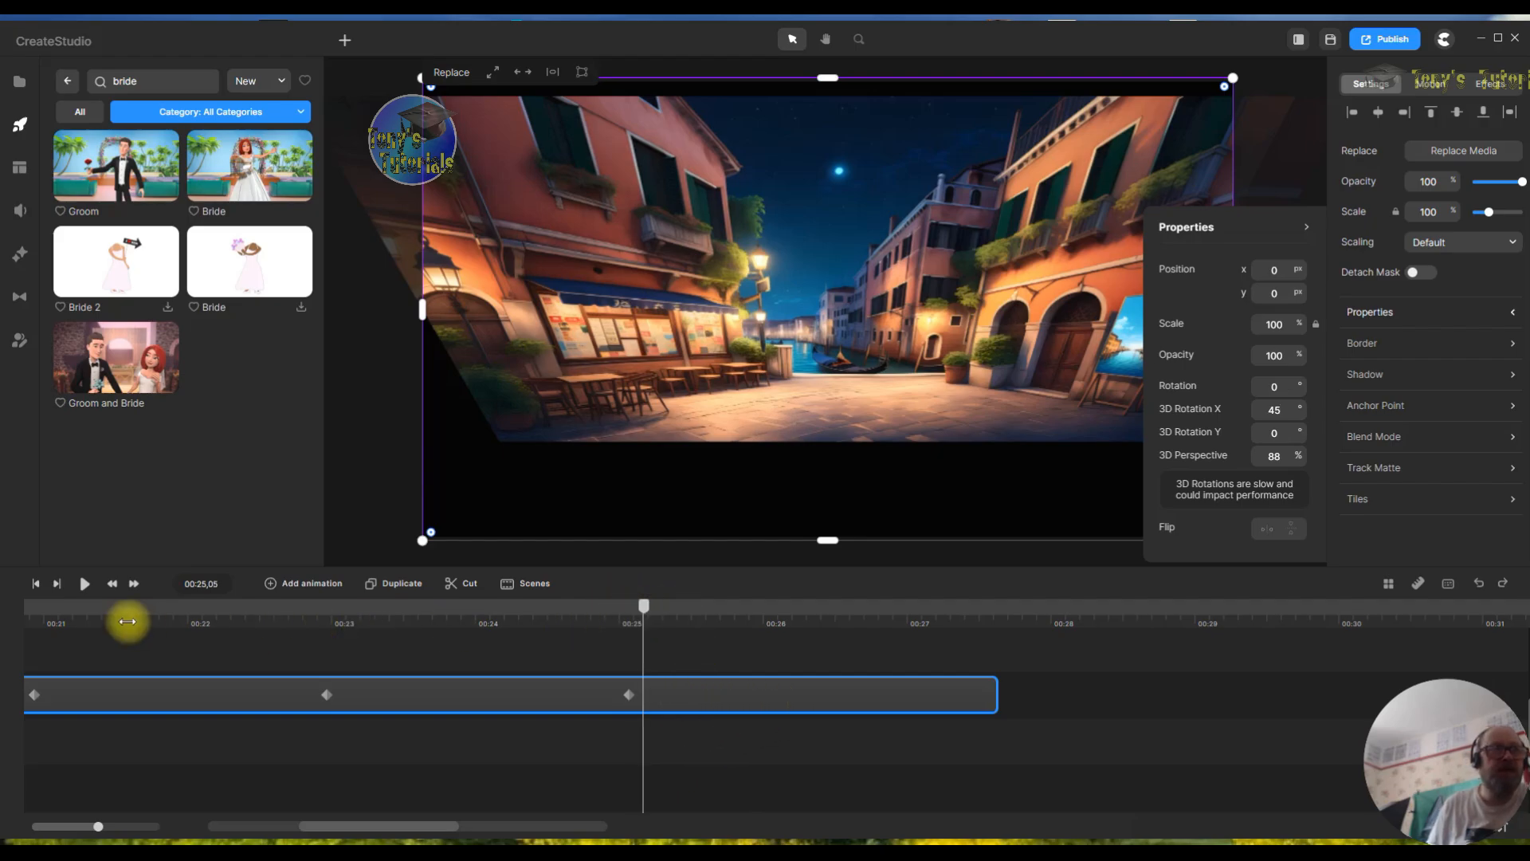
pyautogui.click(272, 586)
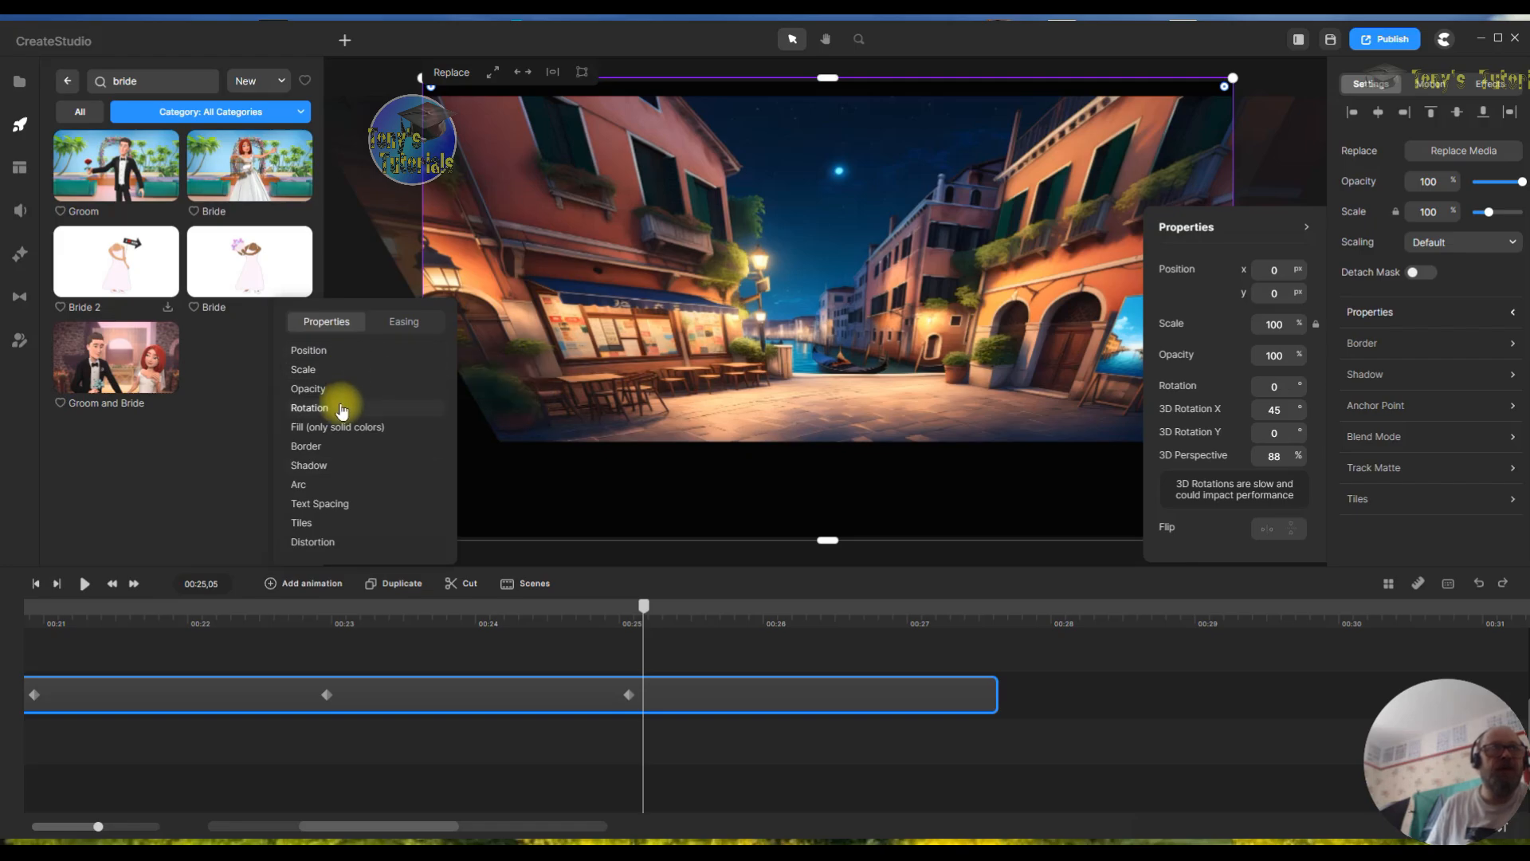
pyautogui.click(631, 698)
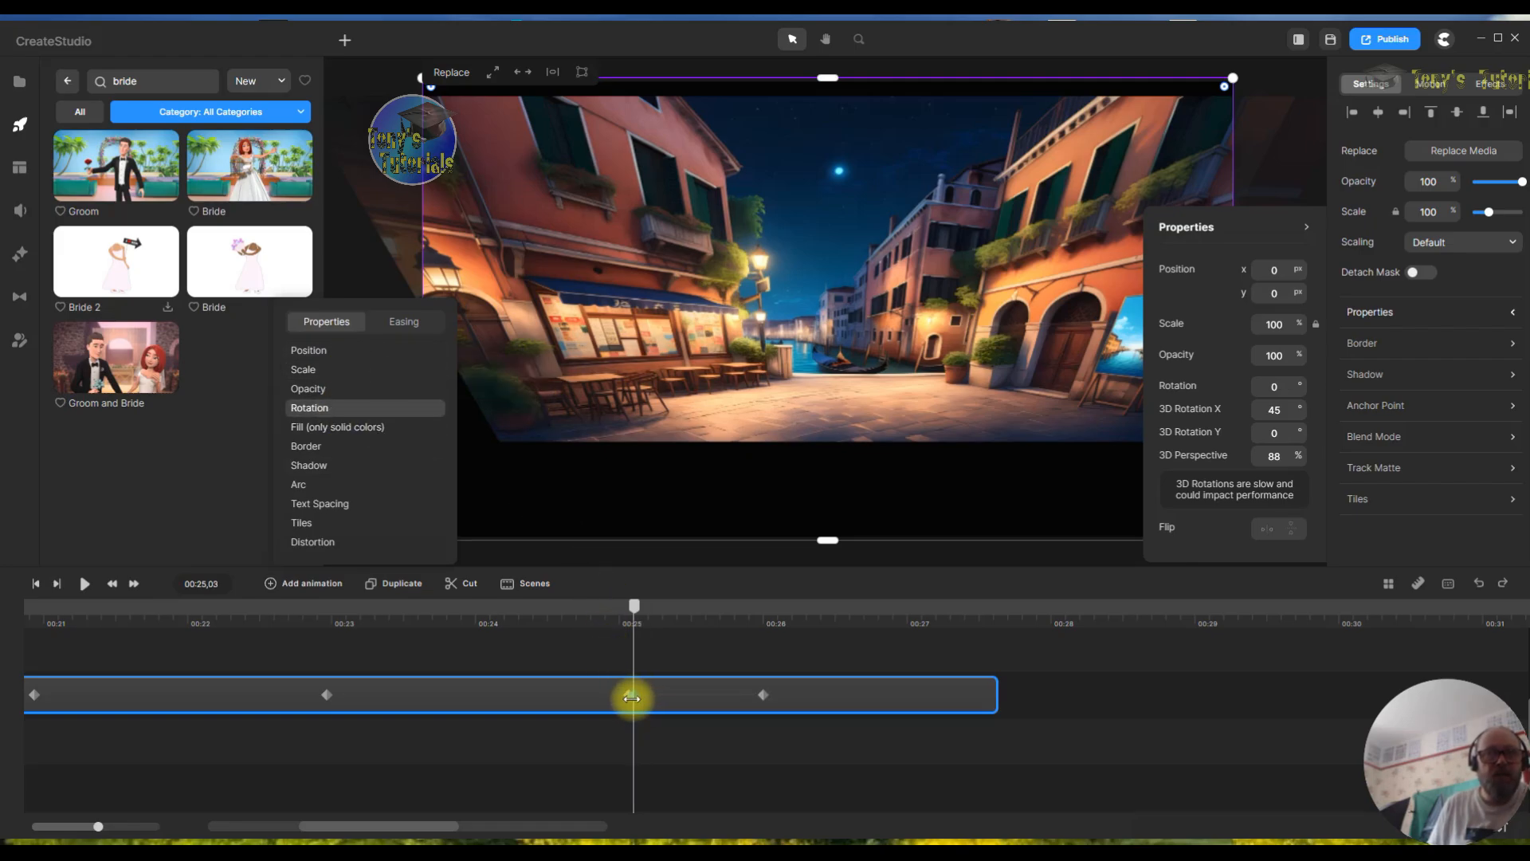
pyautogui.click(626, 698)
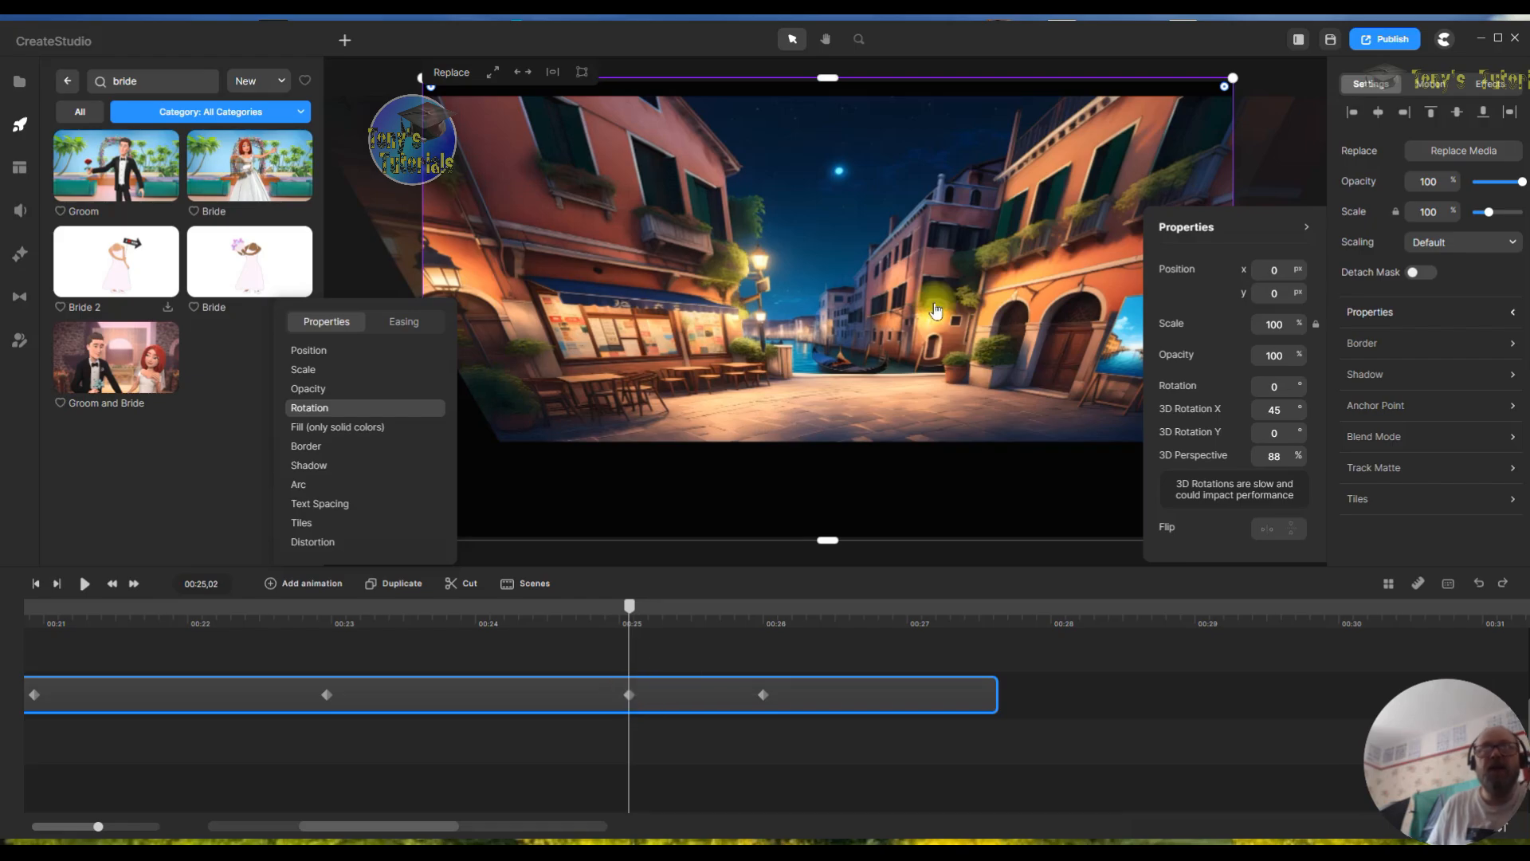
pyautogui.click(924, 293)
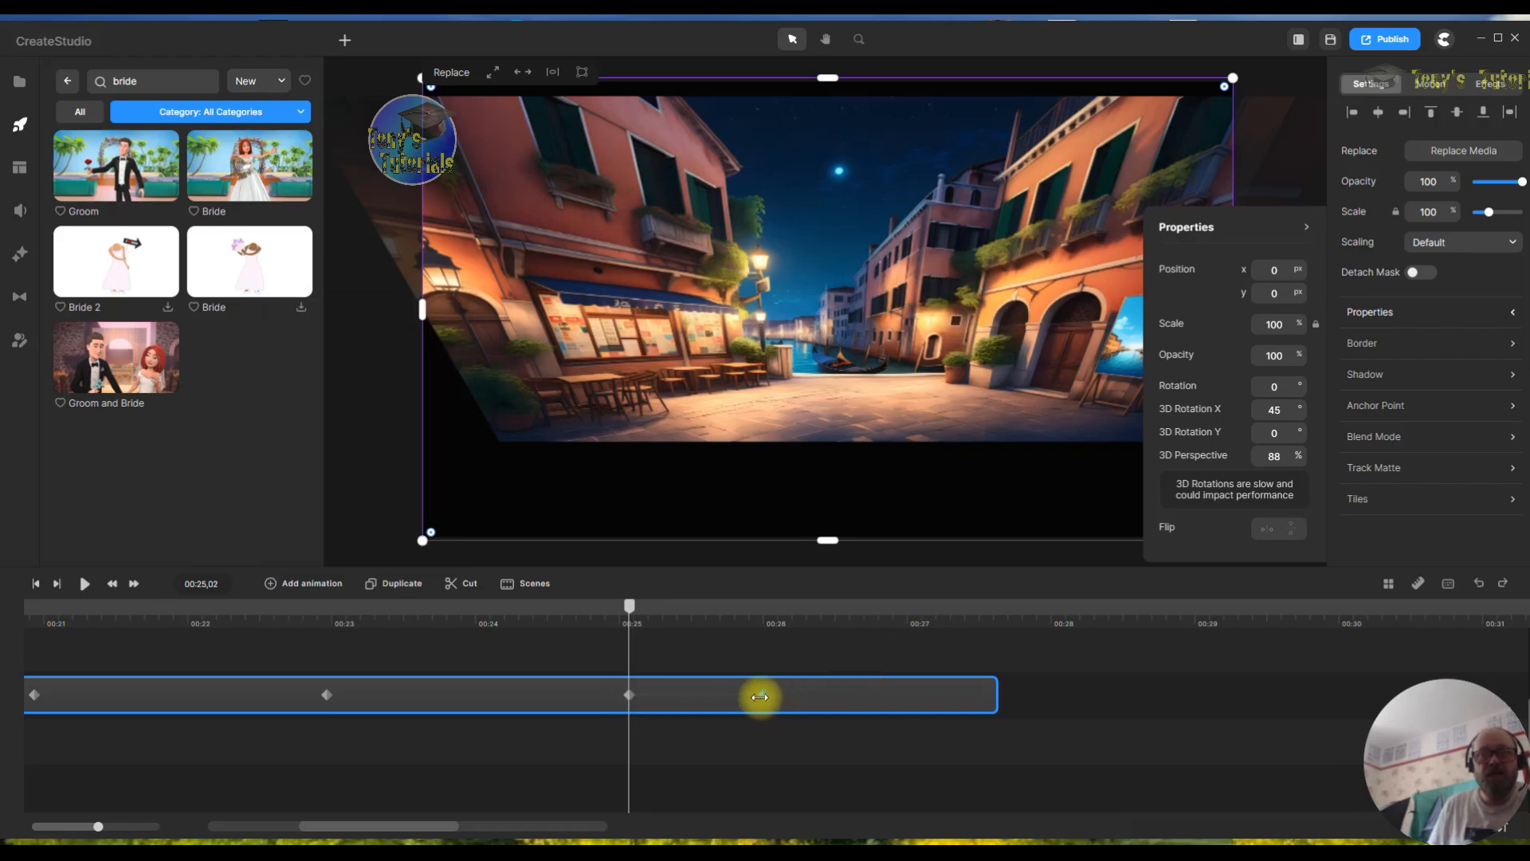
pyautogui.click(973, 695)
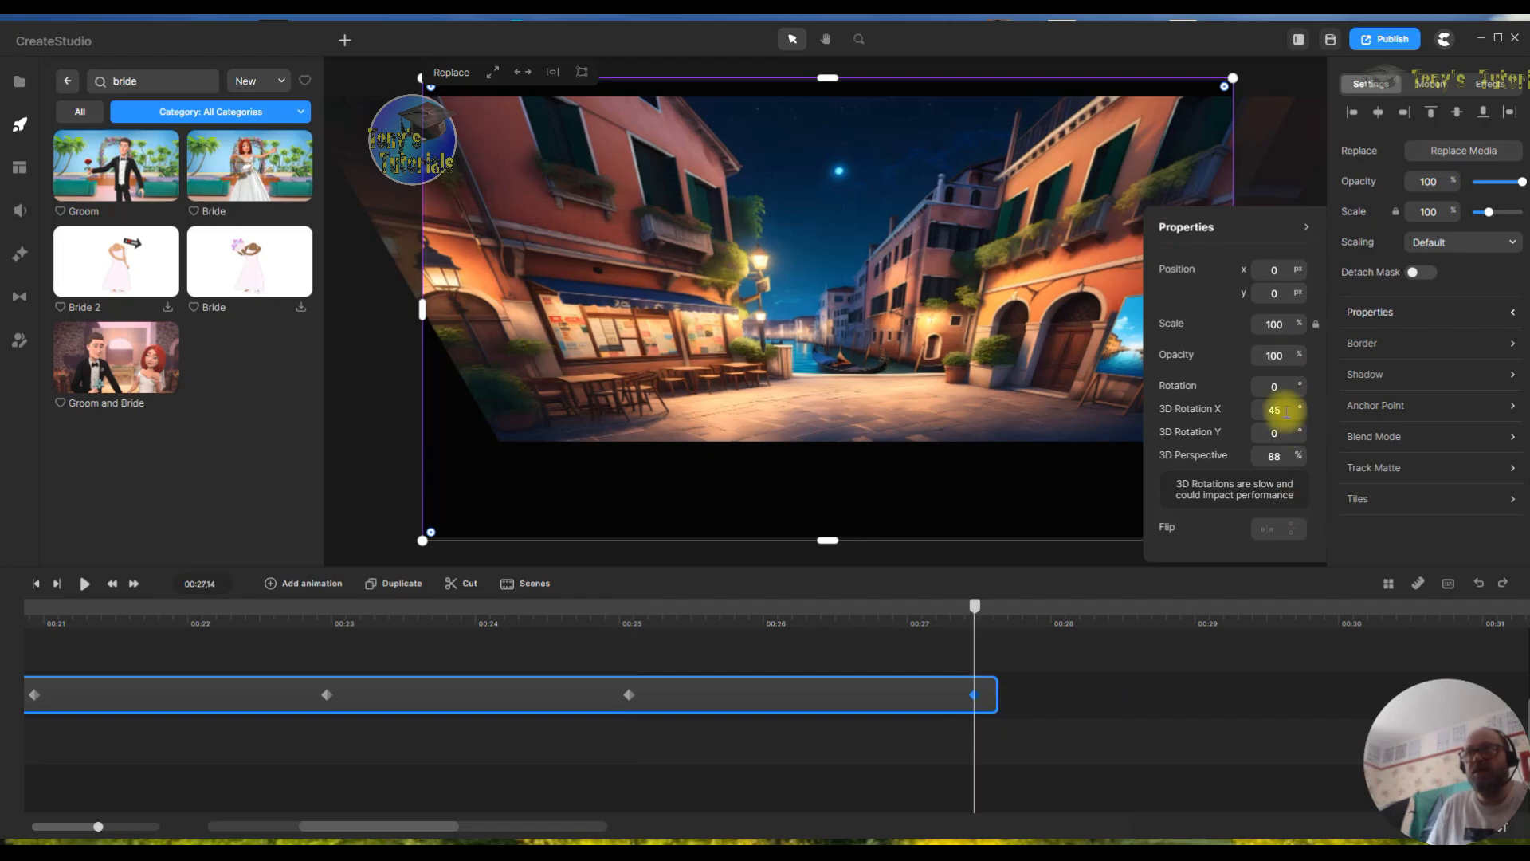
pyautogui.write('0')
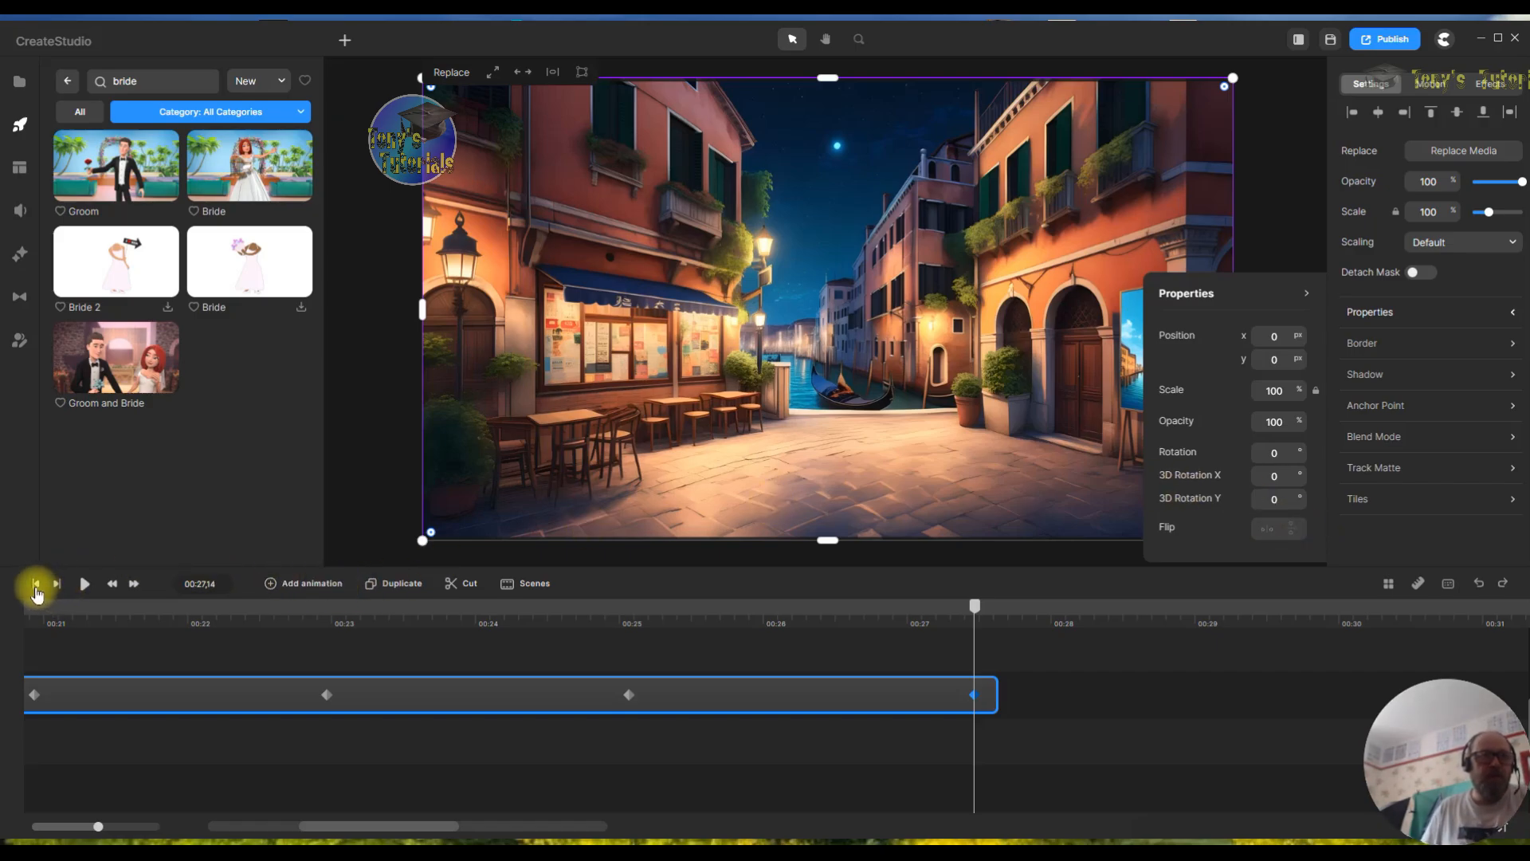
# - Add Happy as the bride's second action after Dancing
pyautogui.click(572, 634)
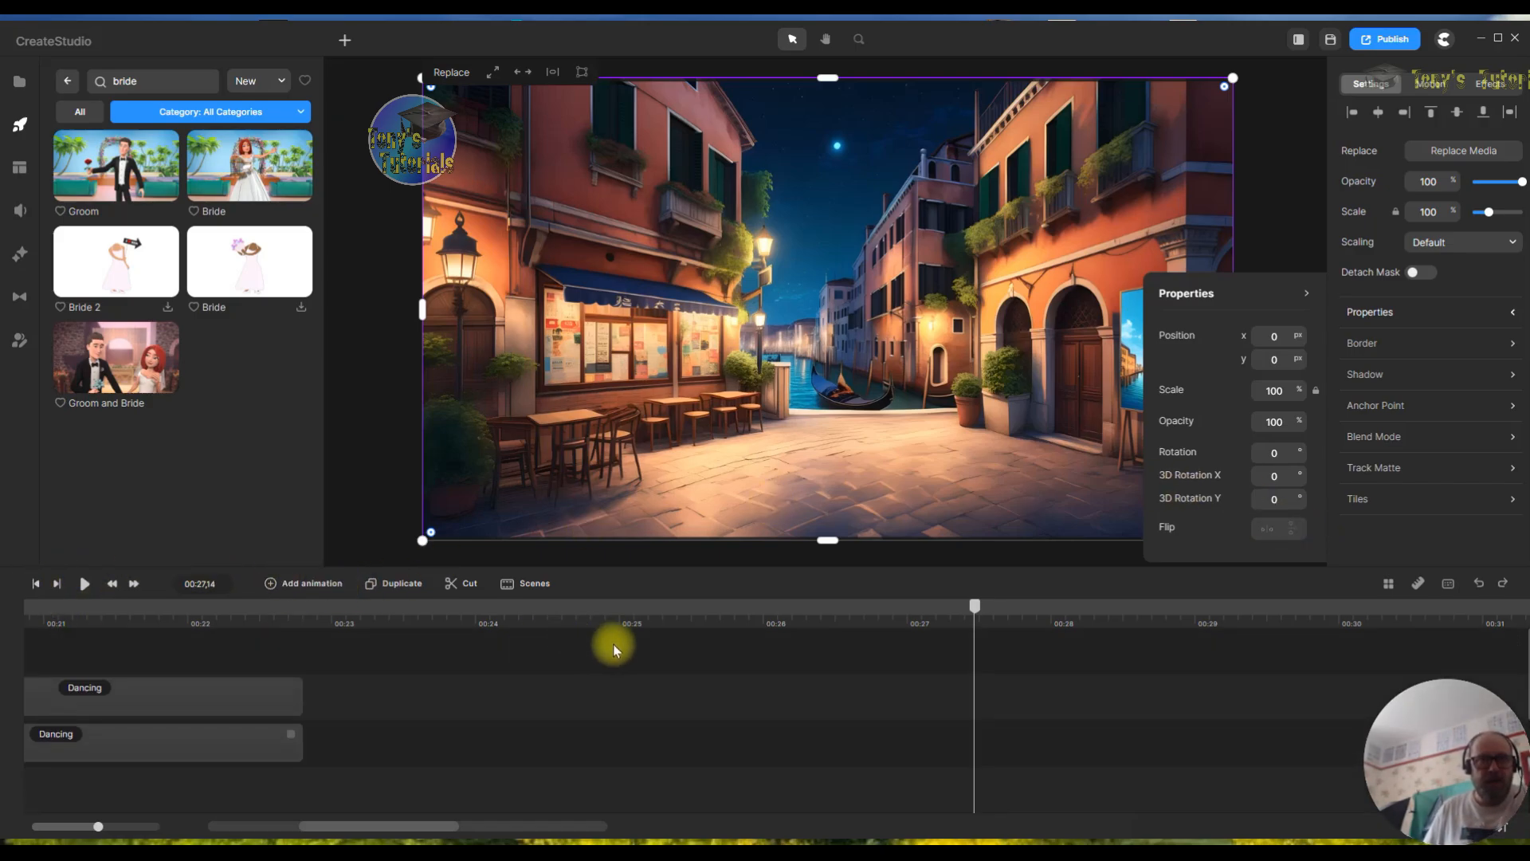
pyautogui.click(295, 691)
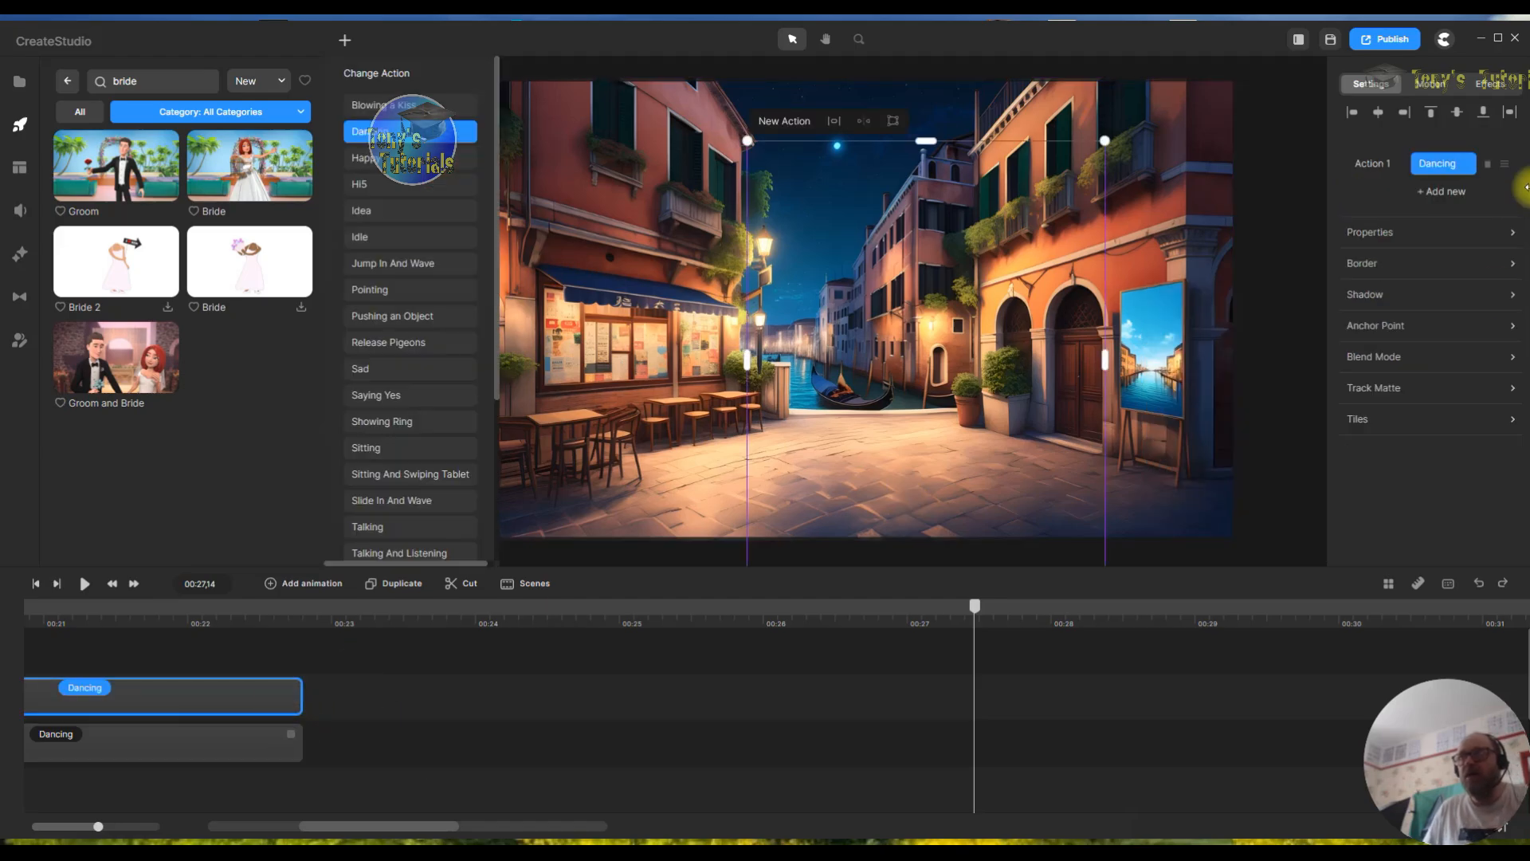
pyautogui.click(1438, 193)
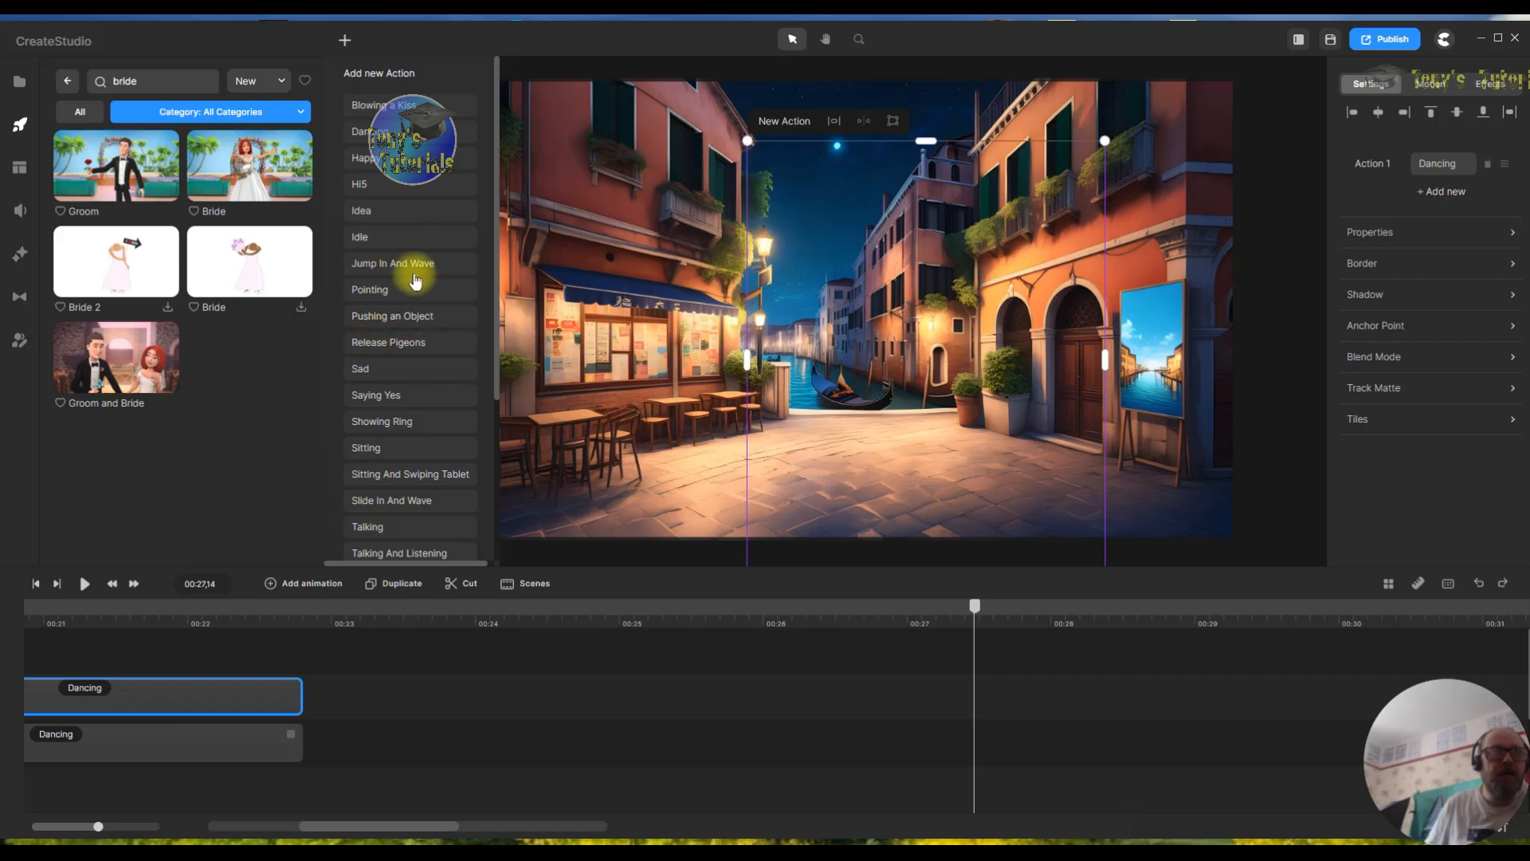
pyautogui.click(363, 157)
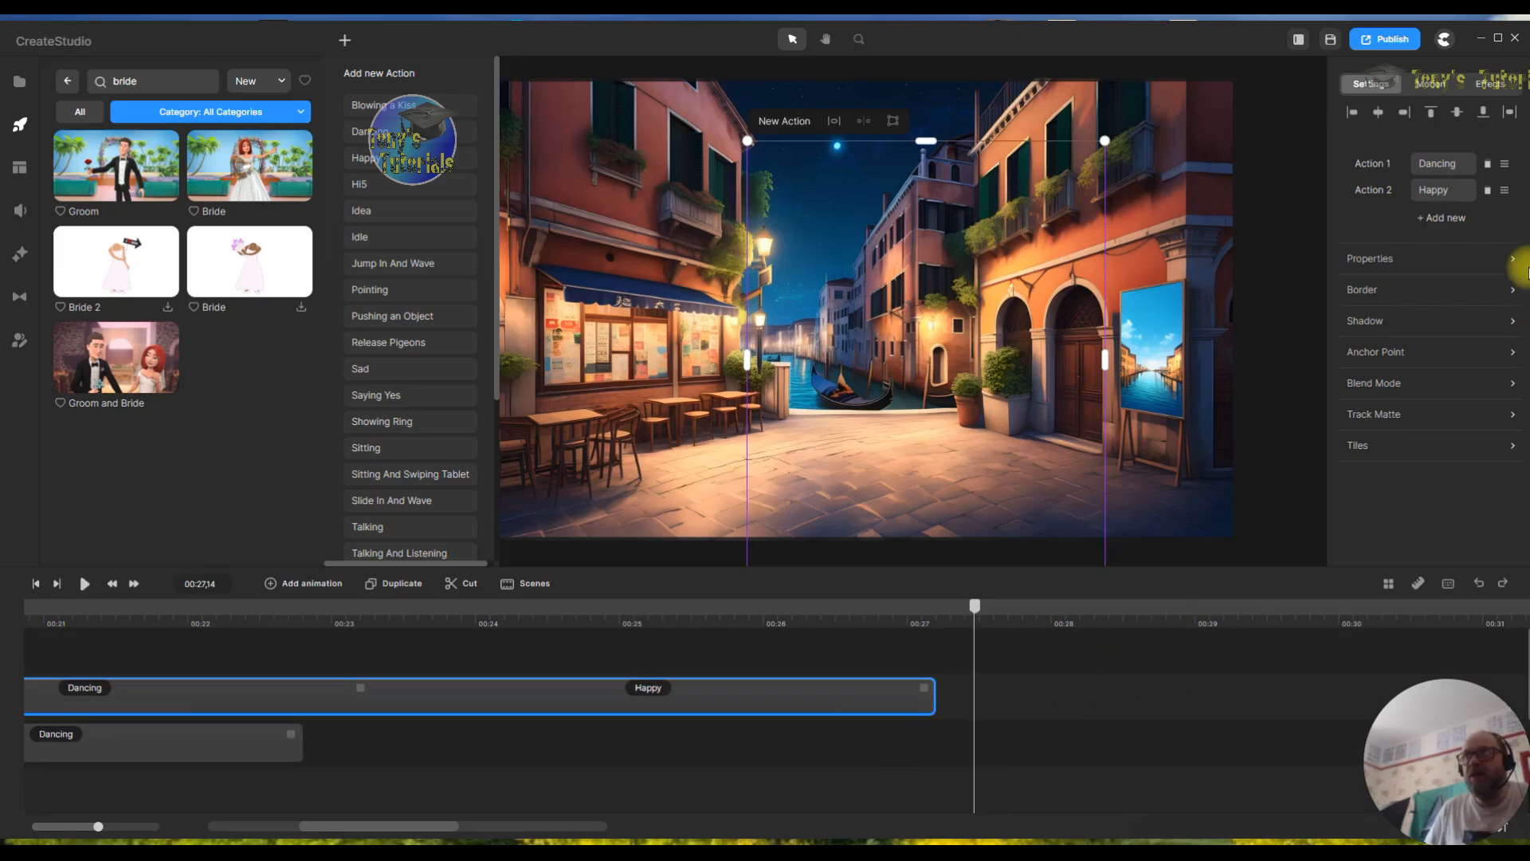
# - Apply the Fade Out exit motion to the bride
pyautogui.click(1444, 87)
pyautogui.click(1444, 87)
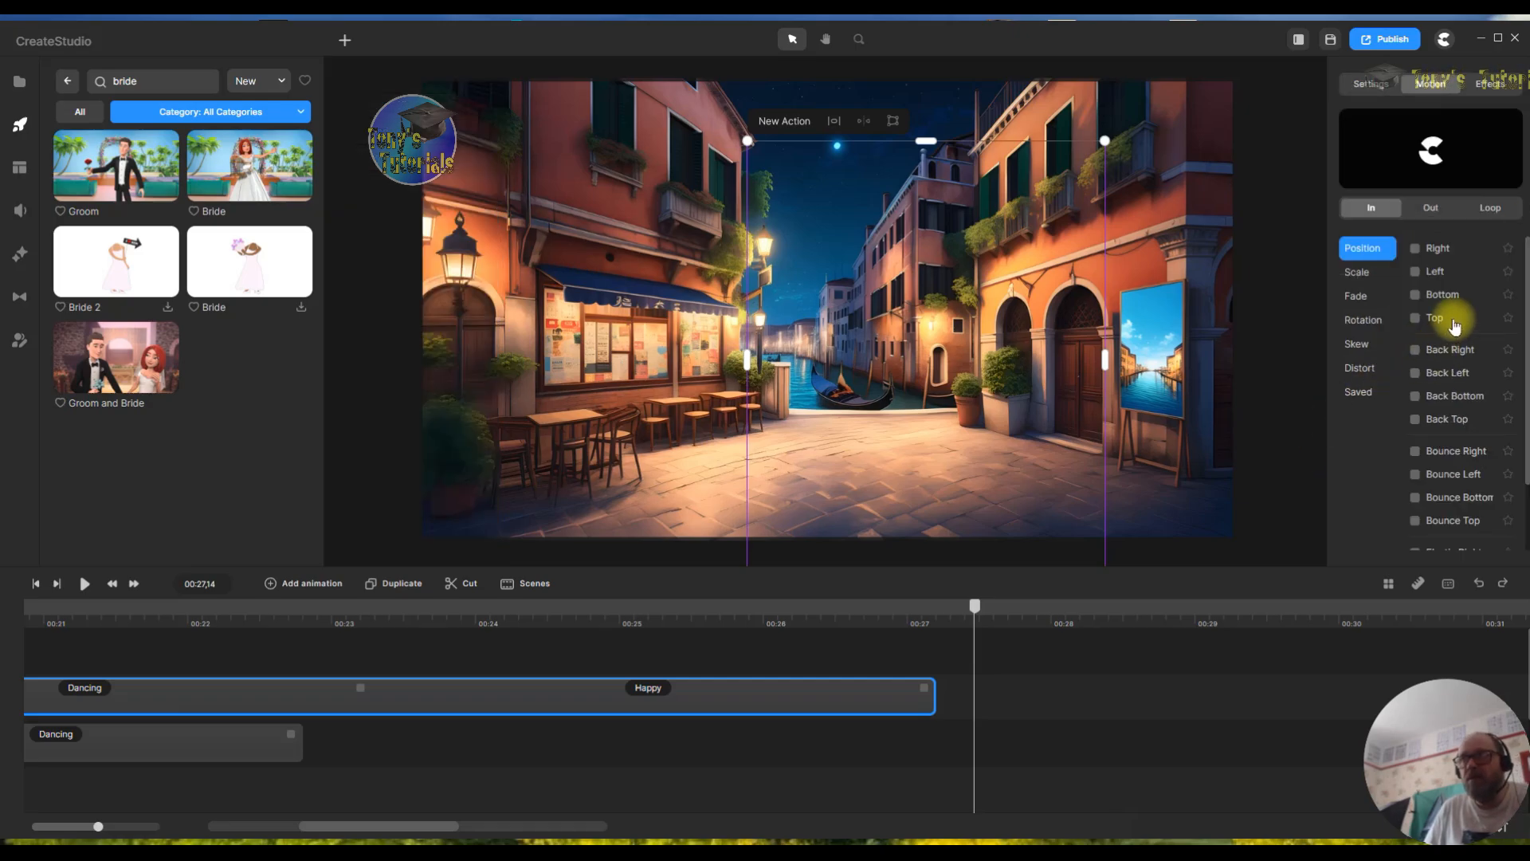
pyautogui.click(1358, 296)
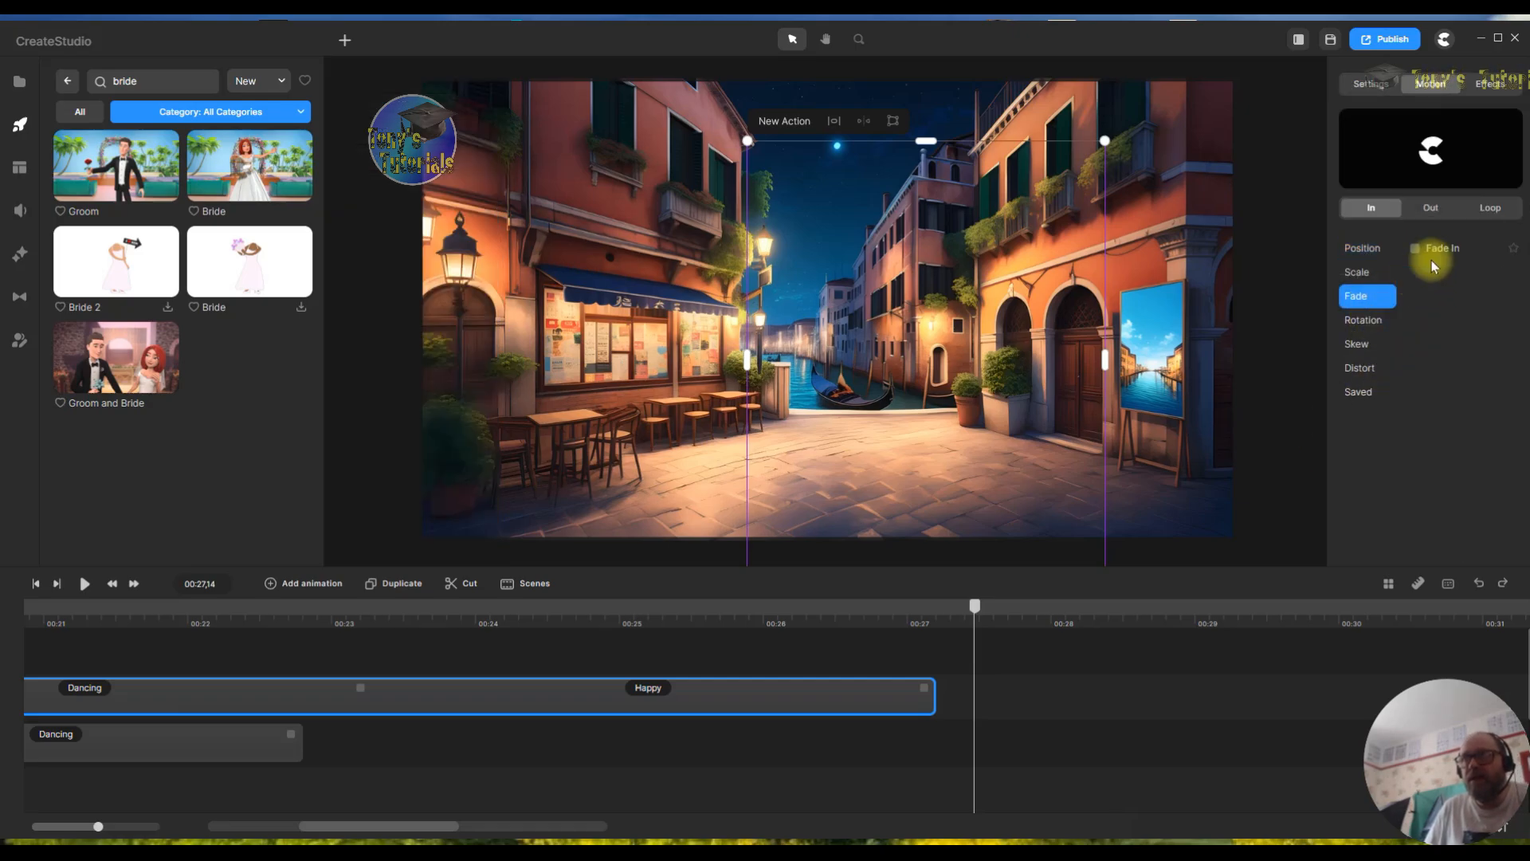
pyautogui.click(1430, 207)
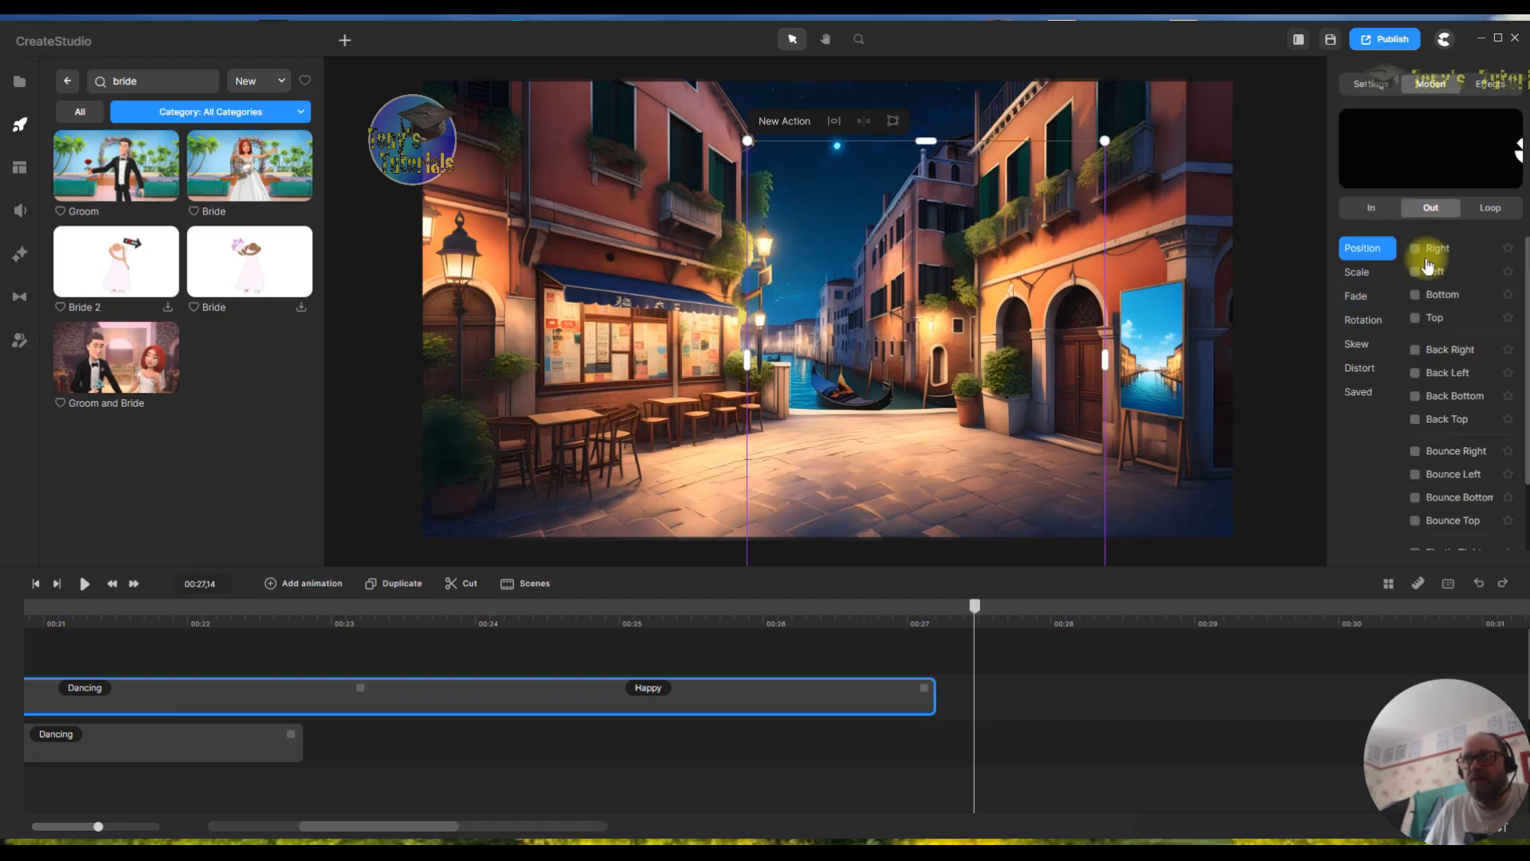
pyautogui.click(1359, 296)
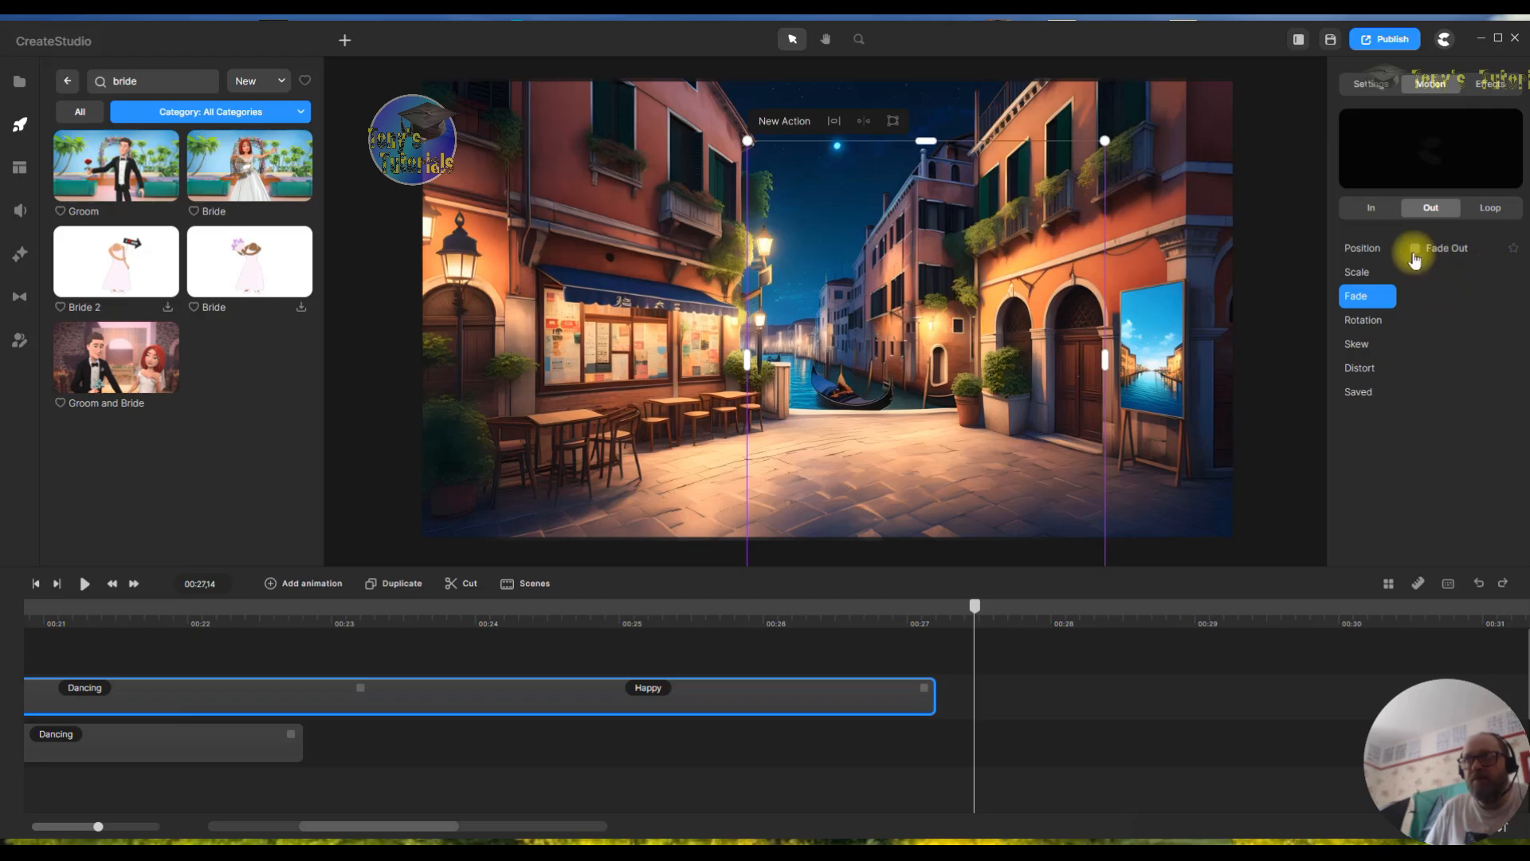
pyautogui.click(1420, 248)
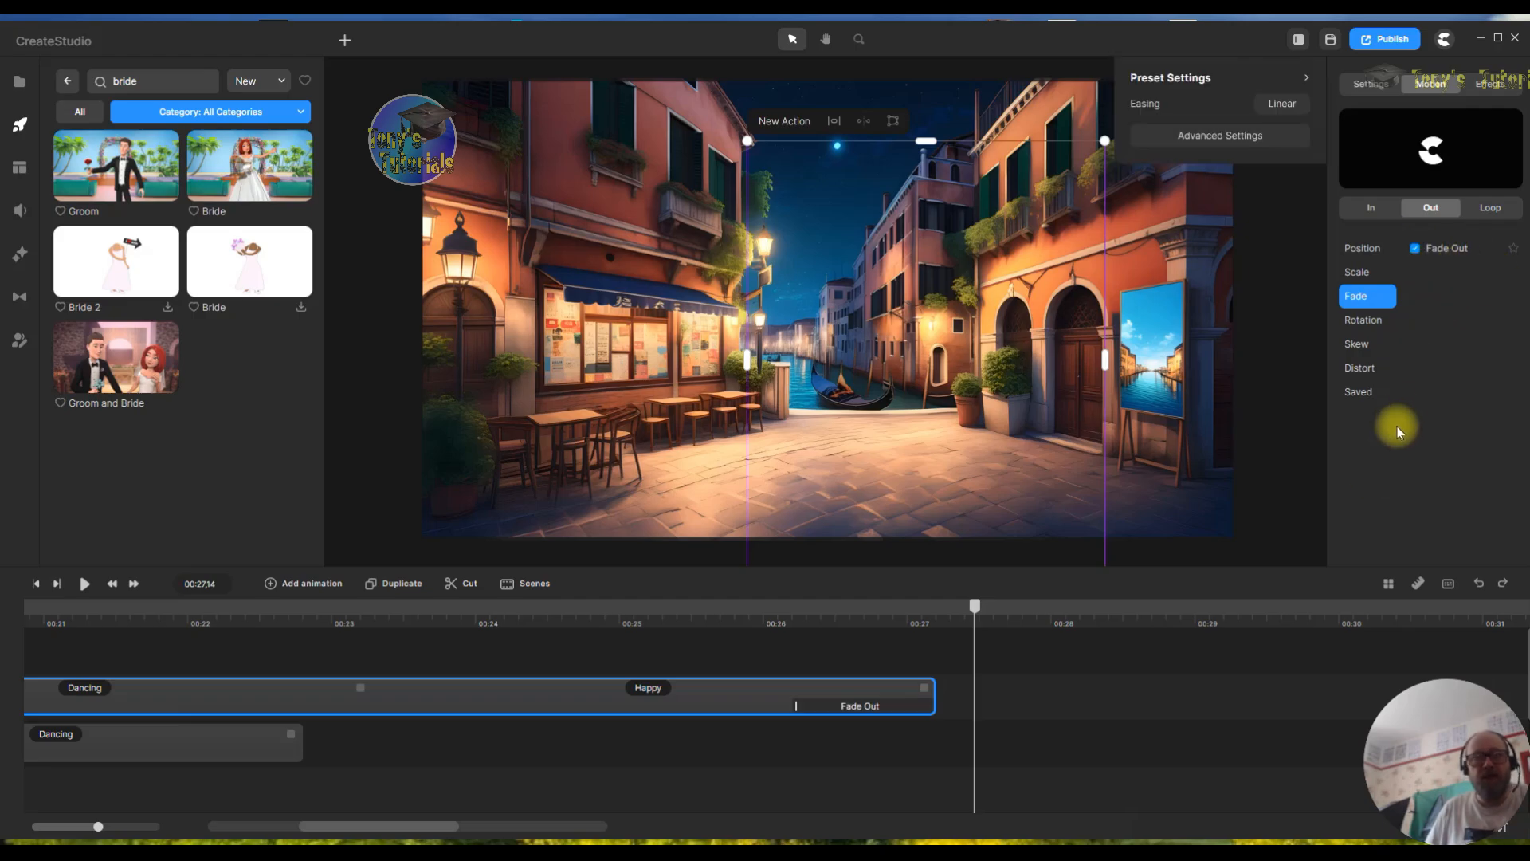
pyautogui.click(288, 734)
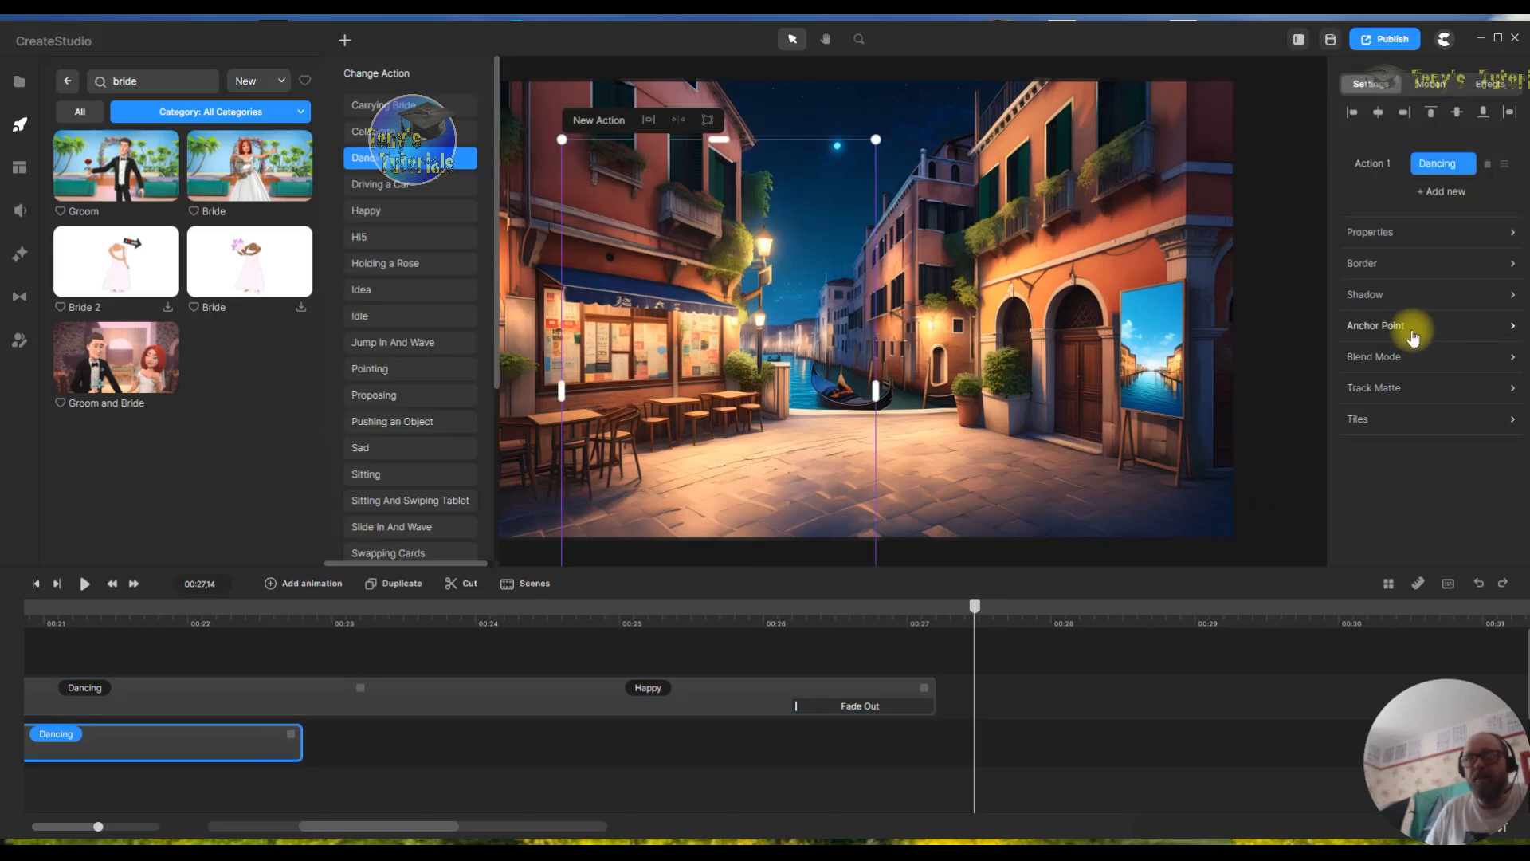
pyautogui.click(416, 212)
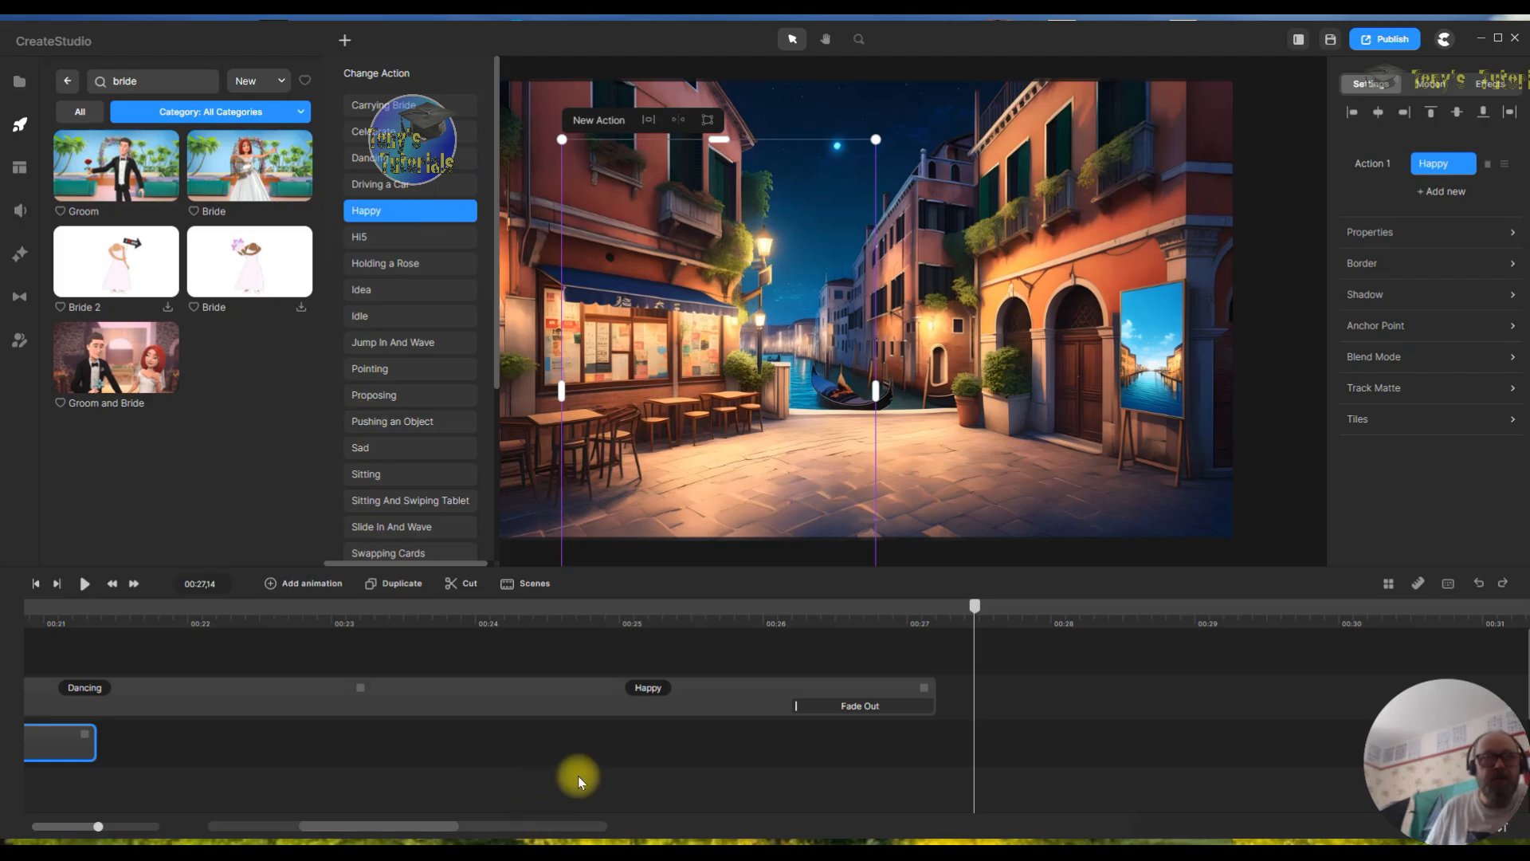
pyautogui.moveTo(359, 826); pyautogui.dragTo(328, 833)
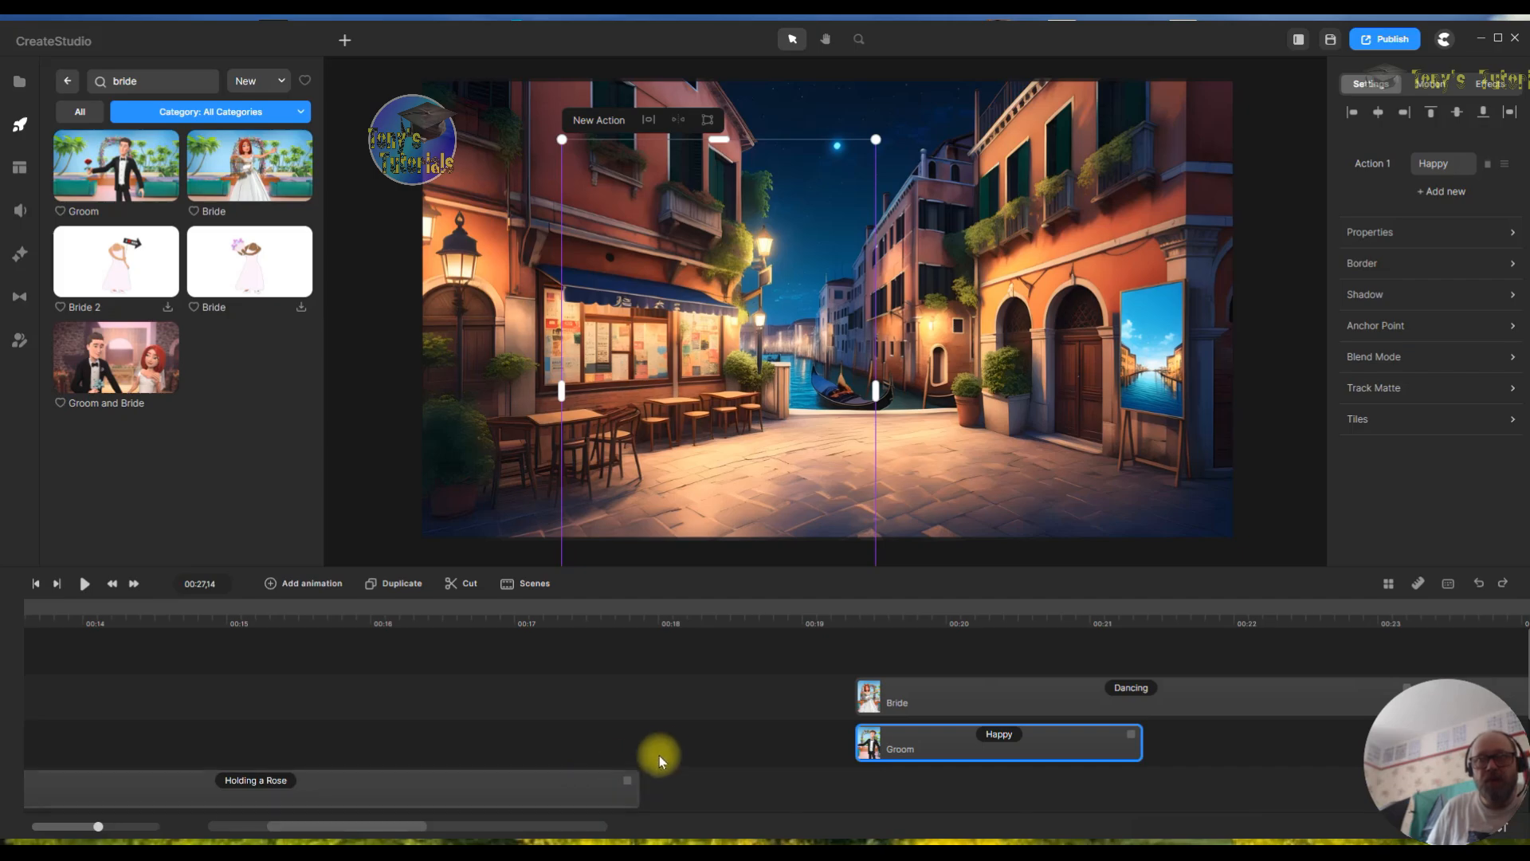
pyautogui.click(1016, 748)
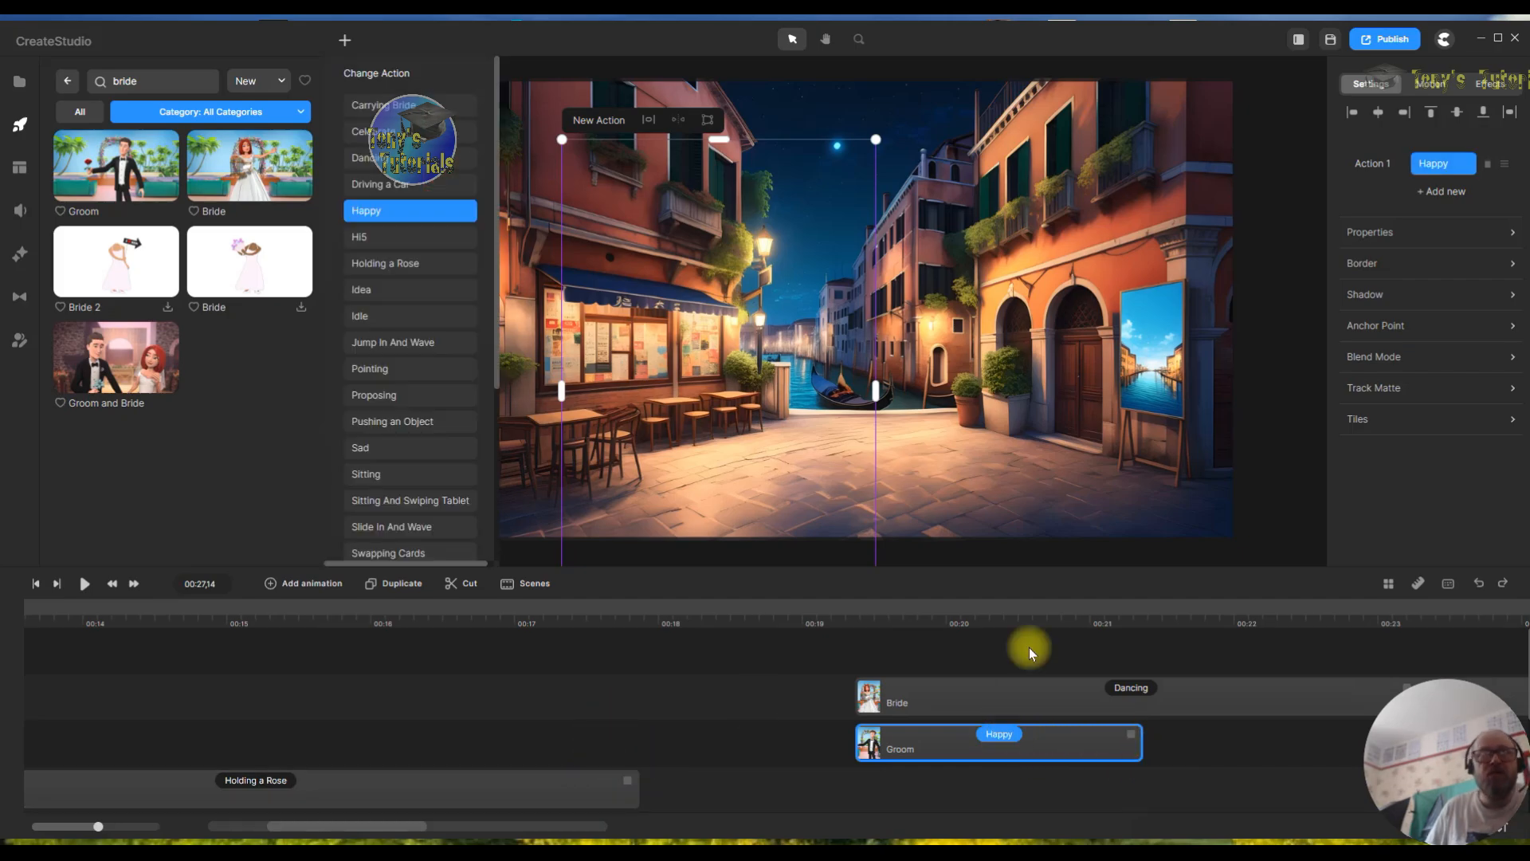
pyautogui.click(386, 158)
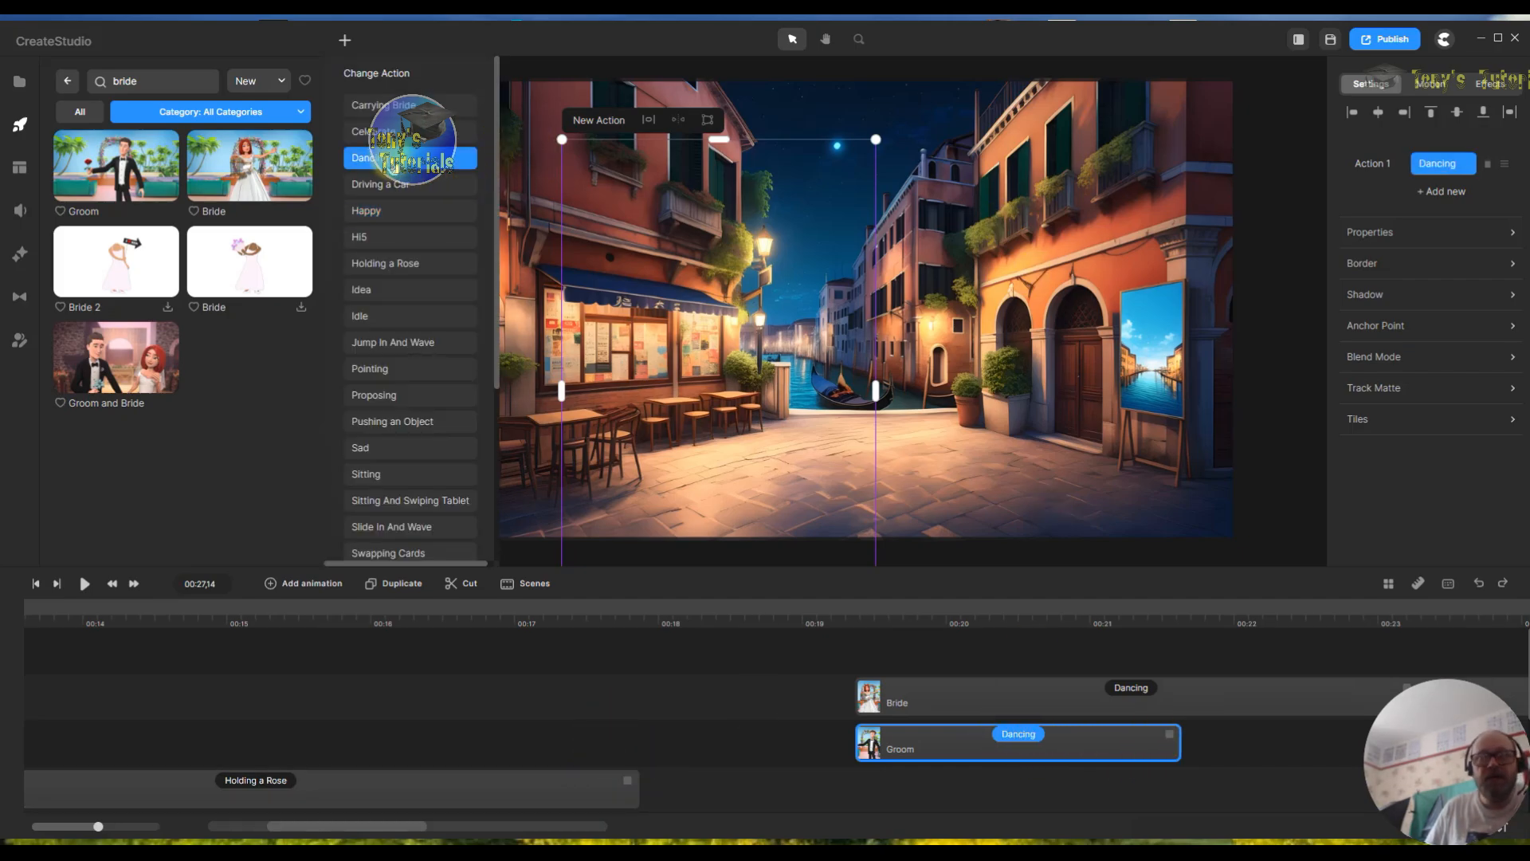
# - Add Happy and Holding a Rose actions after the groom's Dancing action, and trim his clip to end with the bride's clip
pyautogui.moveTo(367, 822); pyautogui.dragTo(397, 829)
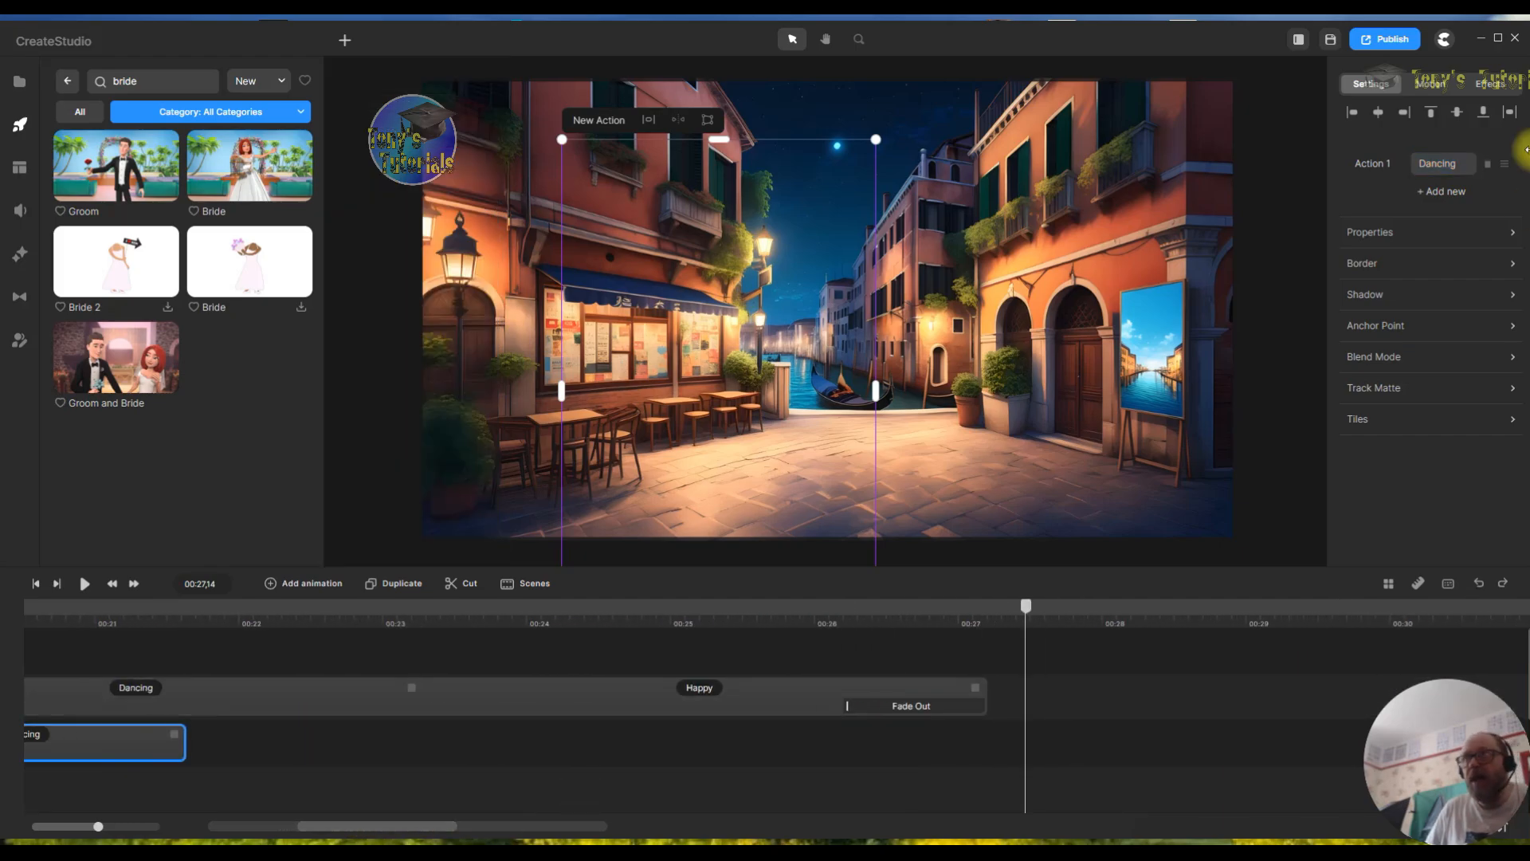
pyautogui.click(1455, 192)
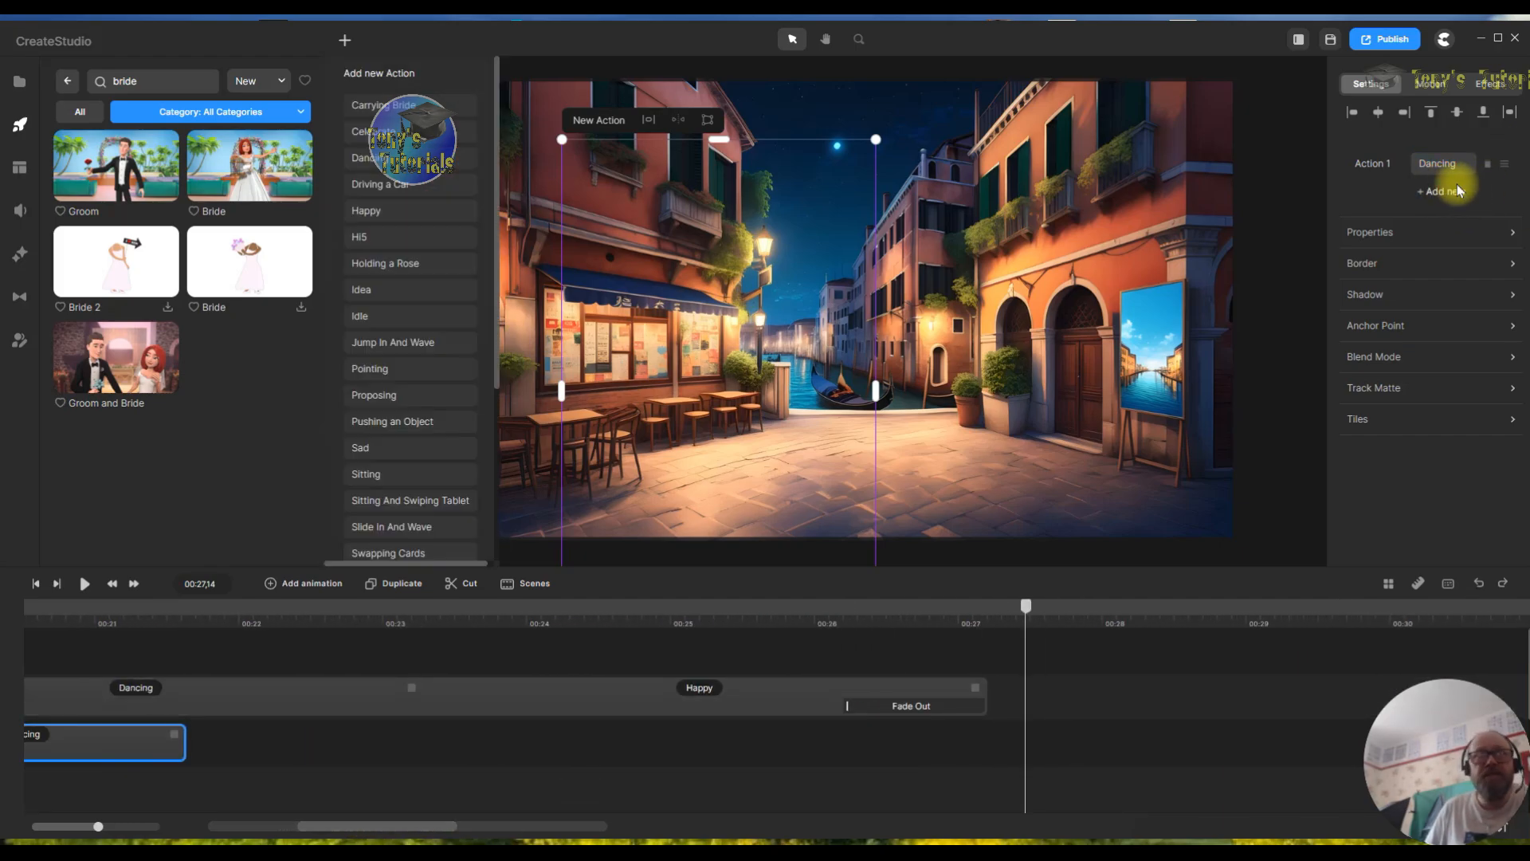
pyautogui.click(381, 211)
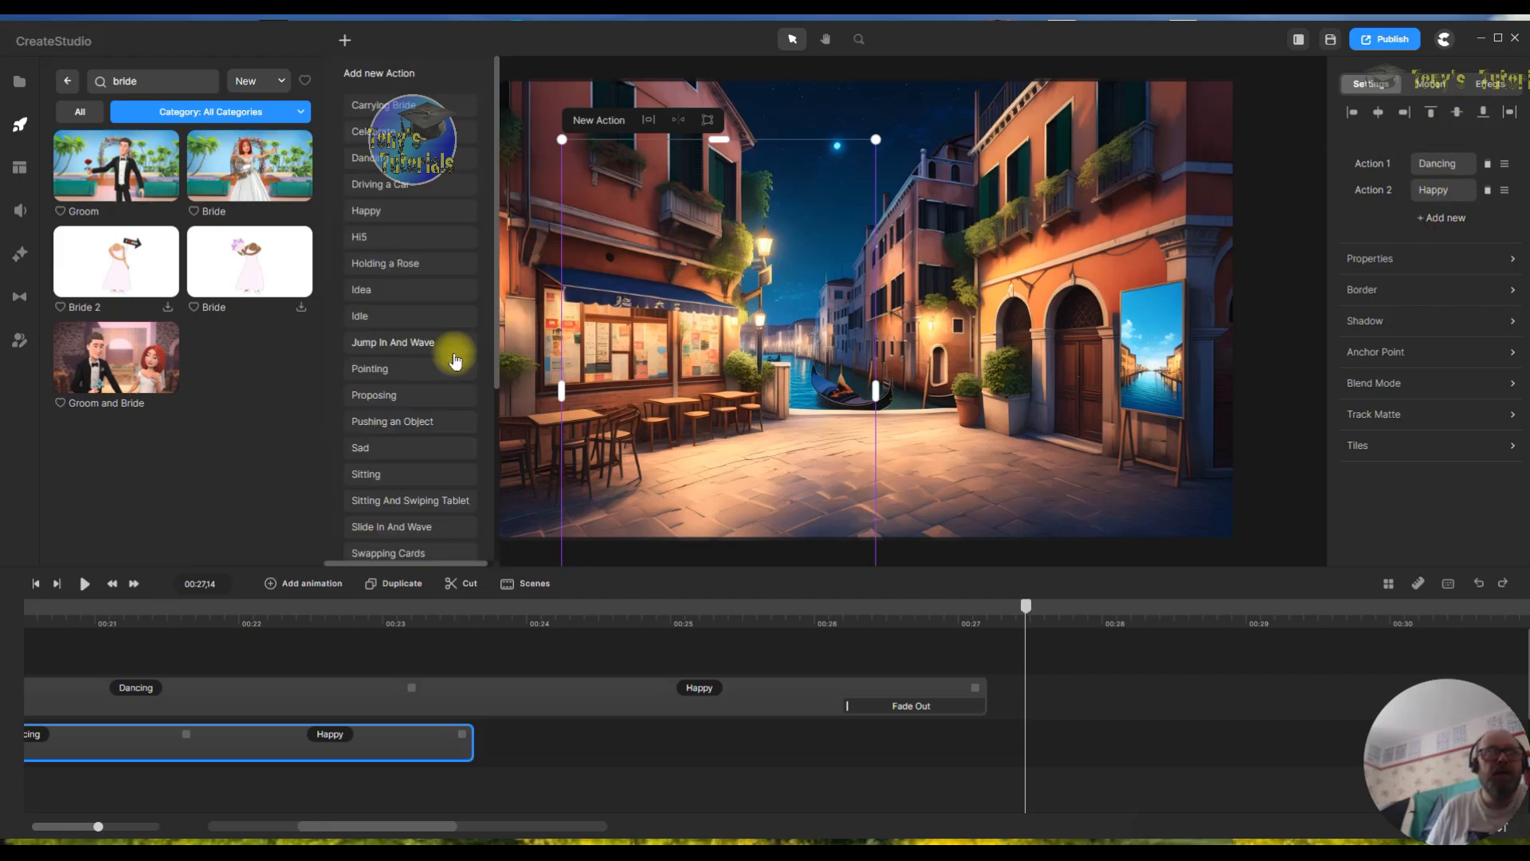
pyautogui.click(417, 272)
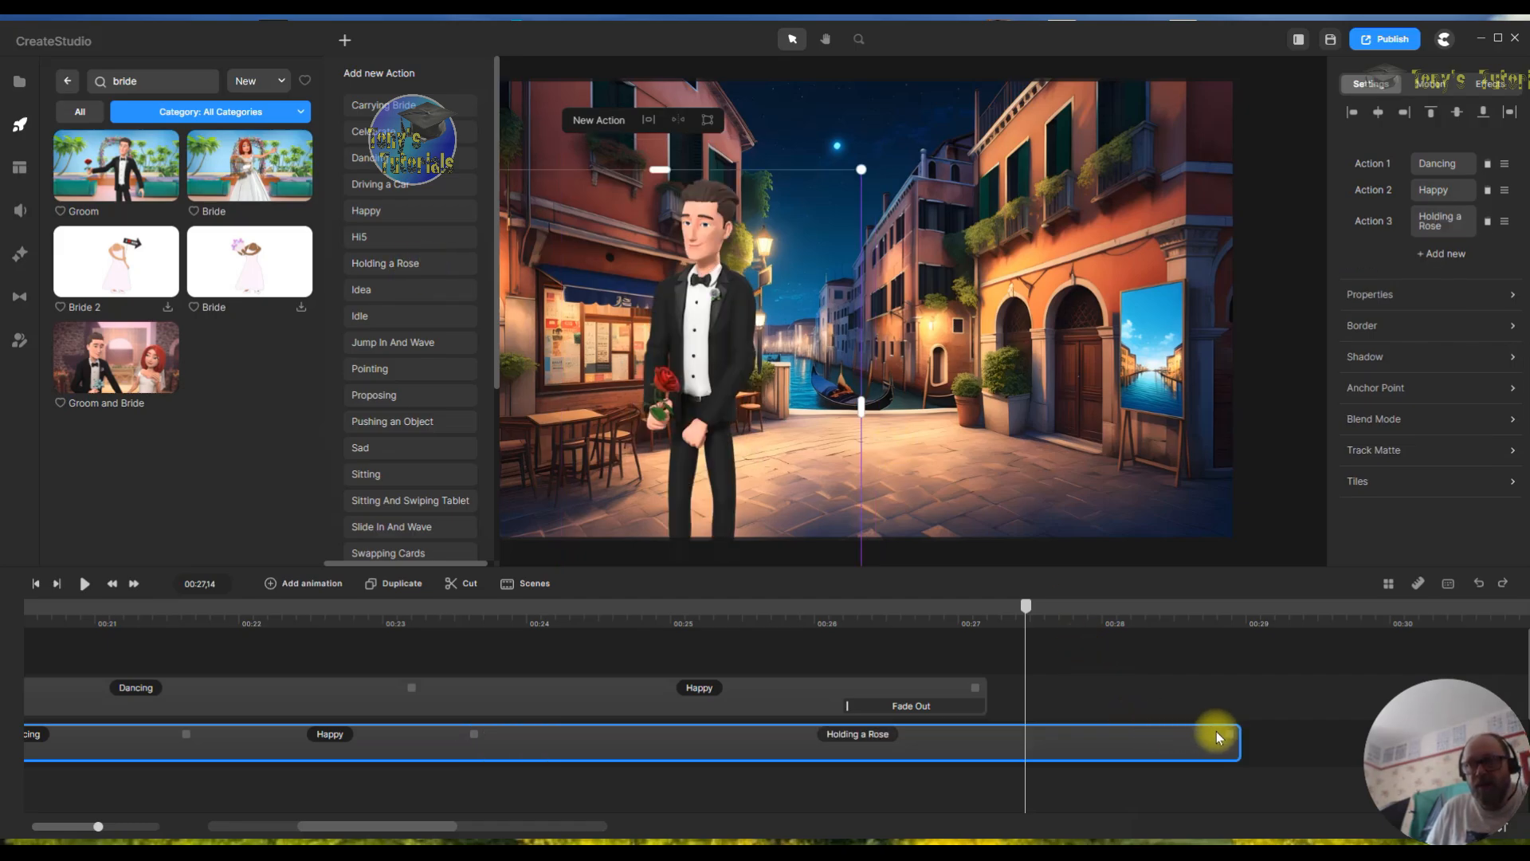
pyautogui.moveTo(1233, 733); pyautogui.dragTo(980, 756)
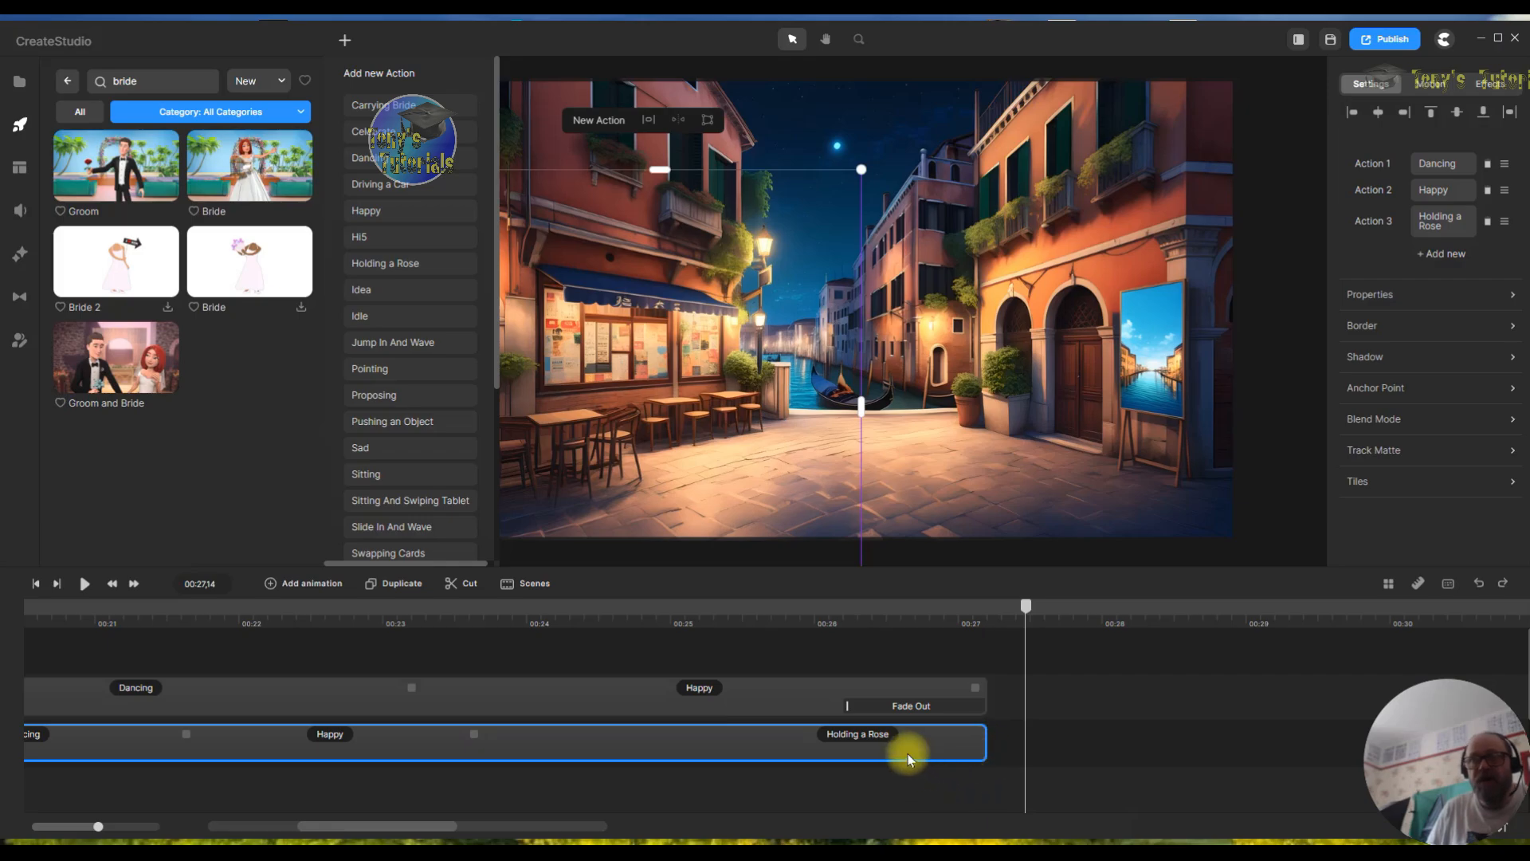
# - Apply the Fade Out exit motion to the groom
pyautogui.click(1439, 81)
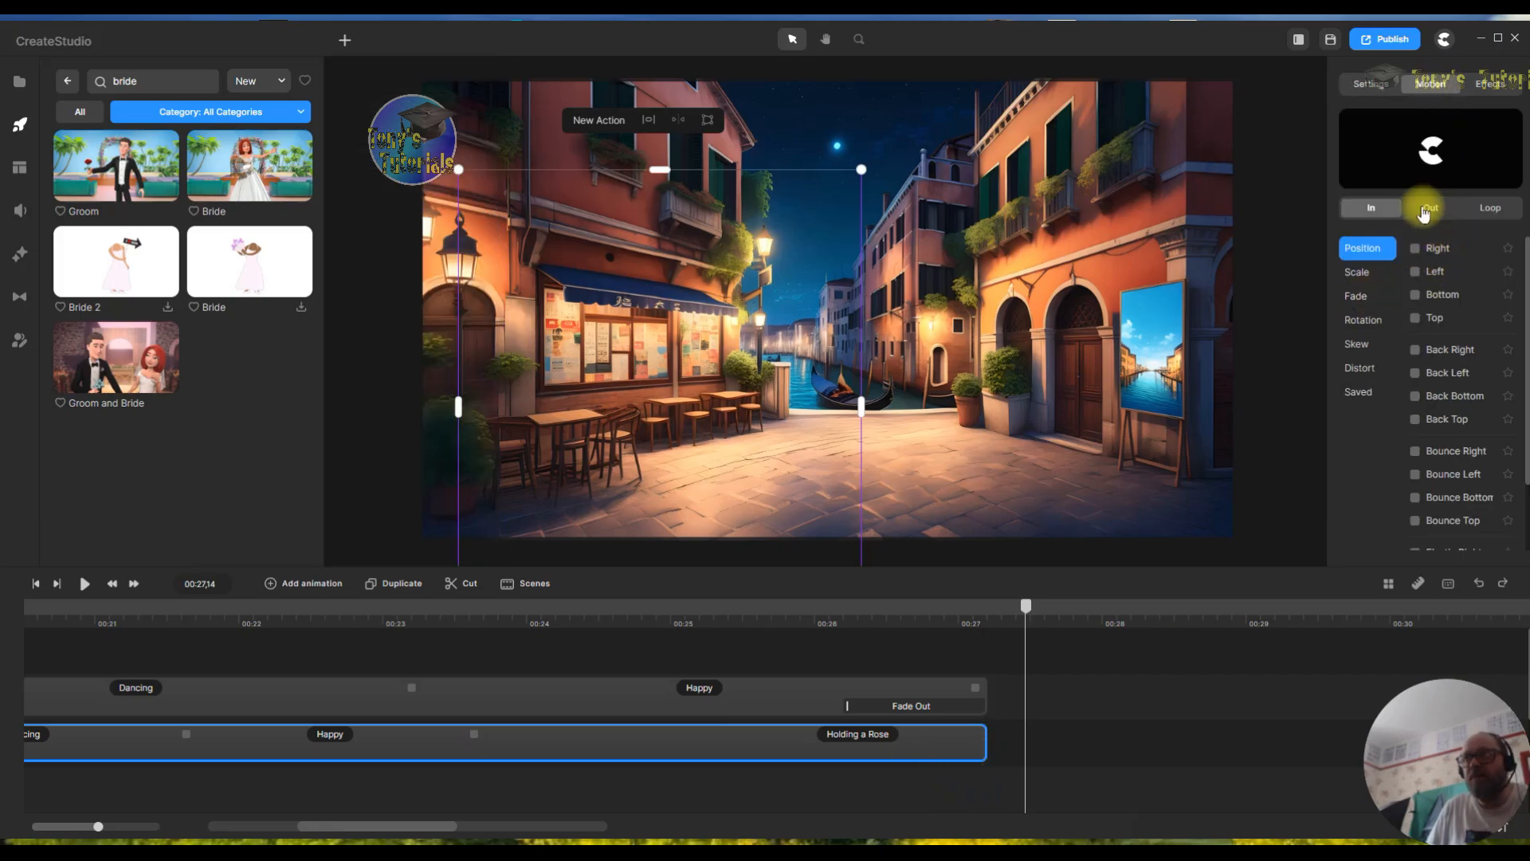
pyautogui.click(1428, 208)
pyautogui.click(1364, 296)
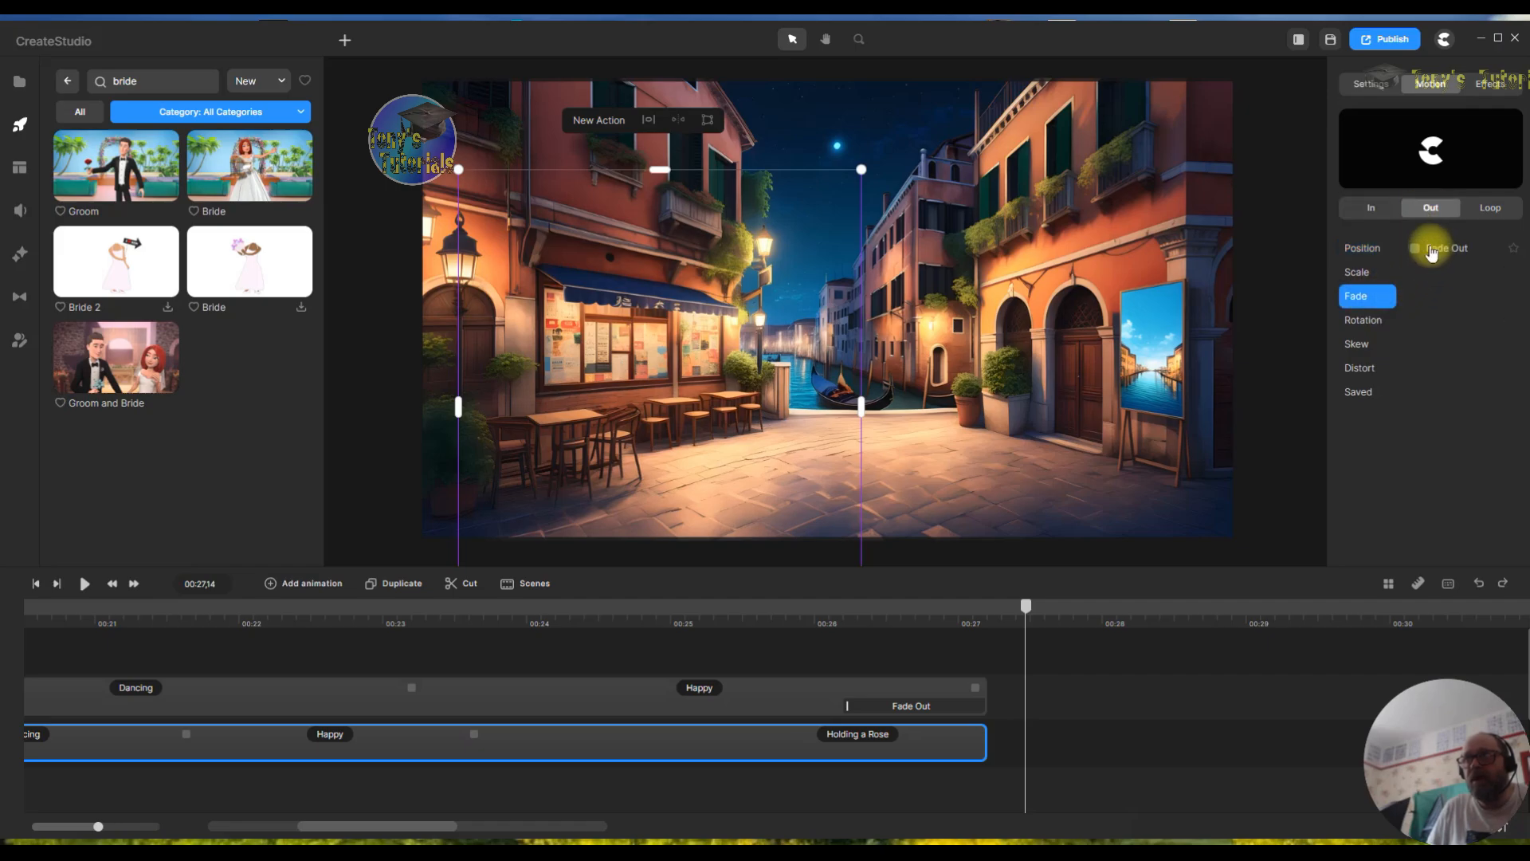
pyautogui.click(1416, 249)
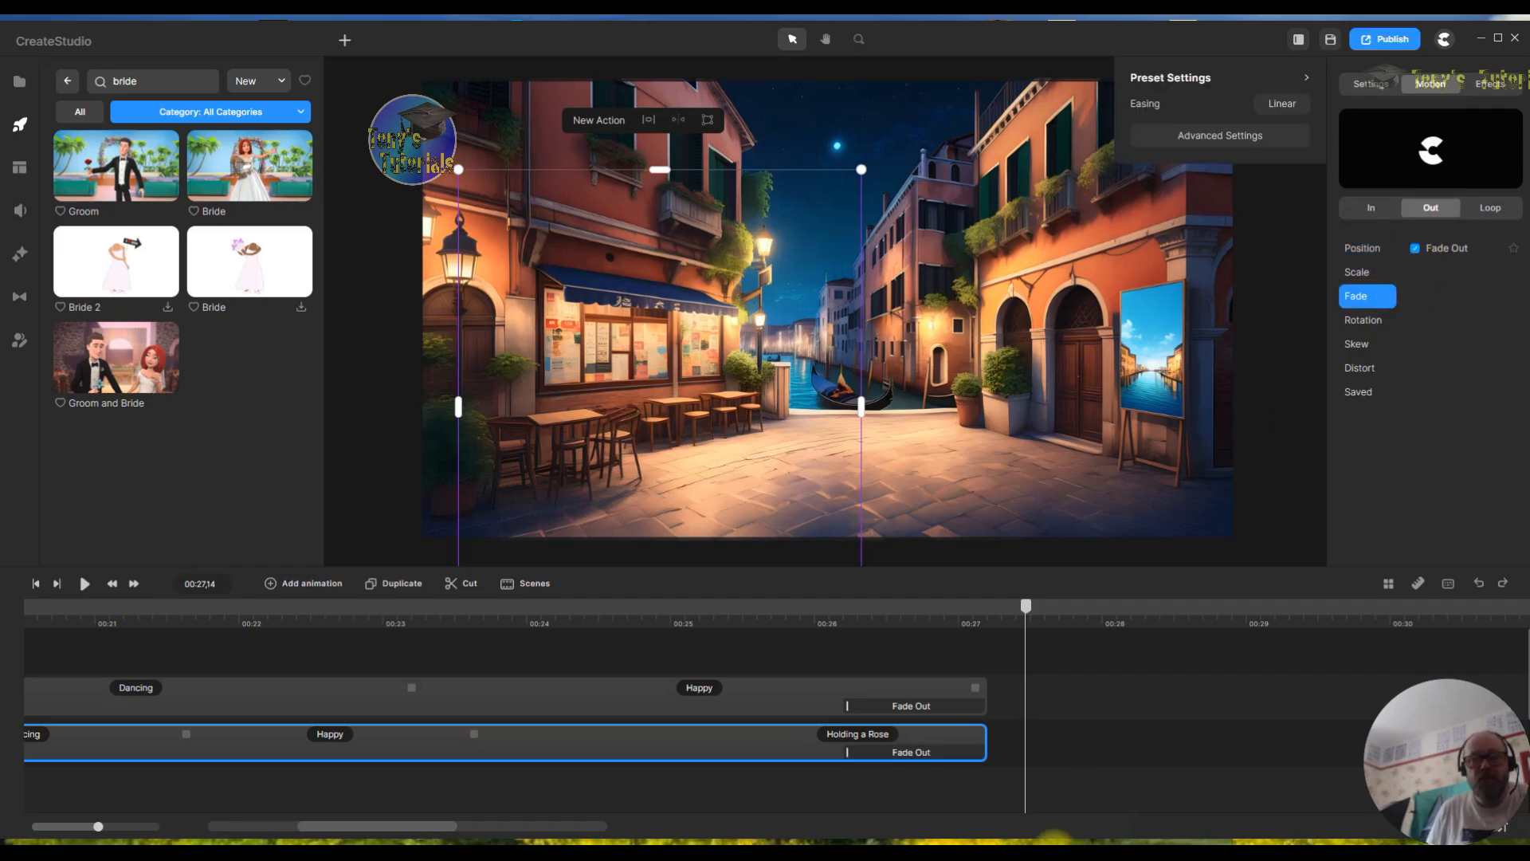
# - Extend the end of the Venice image clip to about 00:28,17 on the timeline
pyautogui.scroll(-3, 1059, 692)
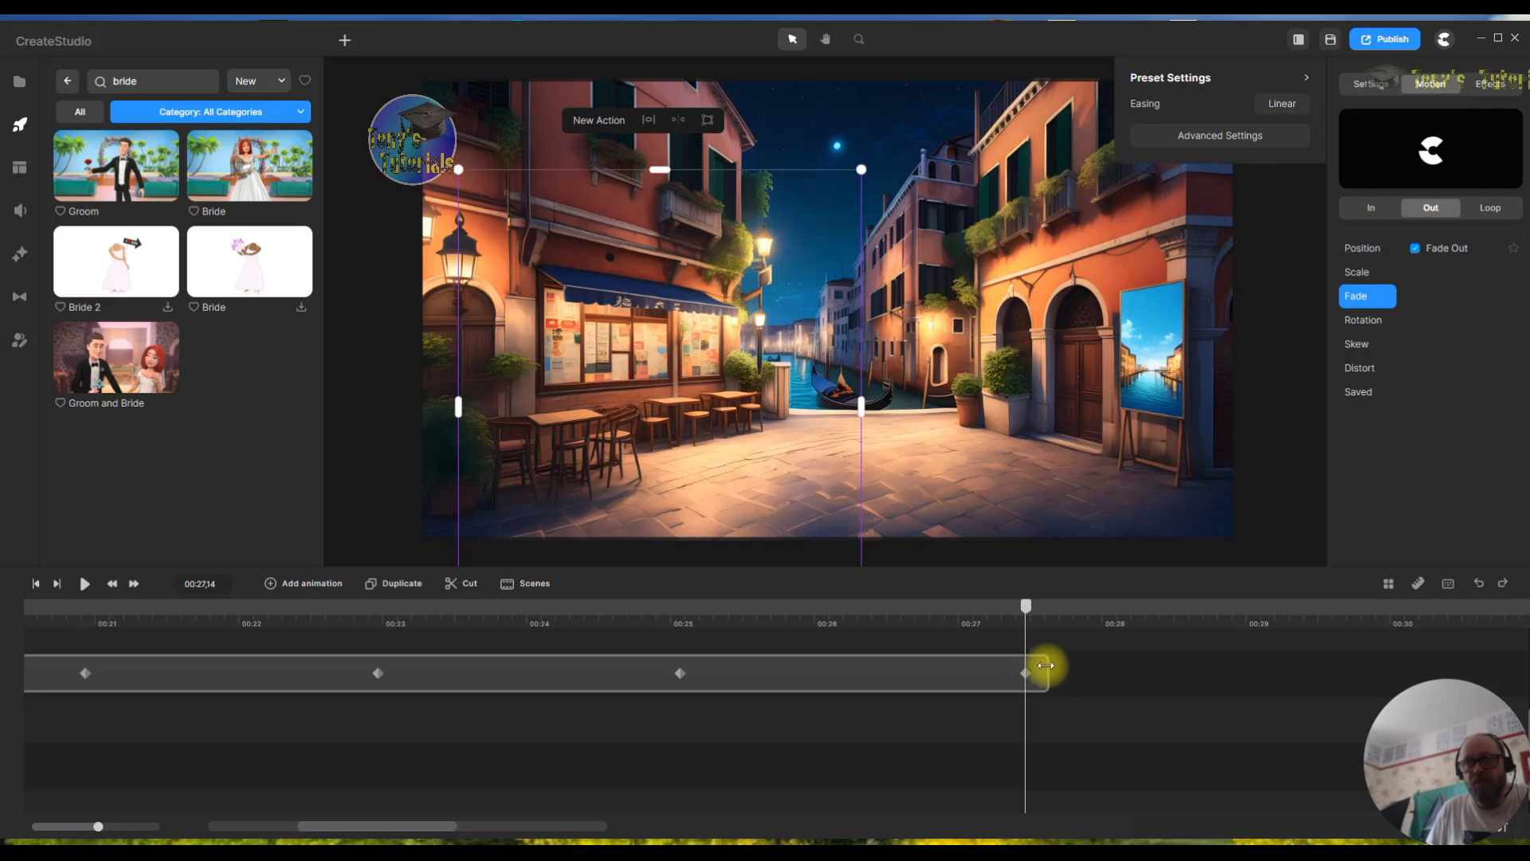
pyautogui.moveTo(1044, 663); pyautogui.dragTo(1182, 674)
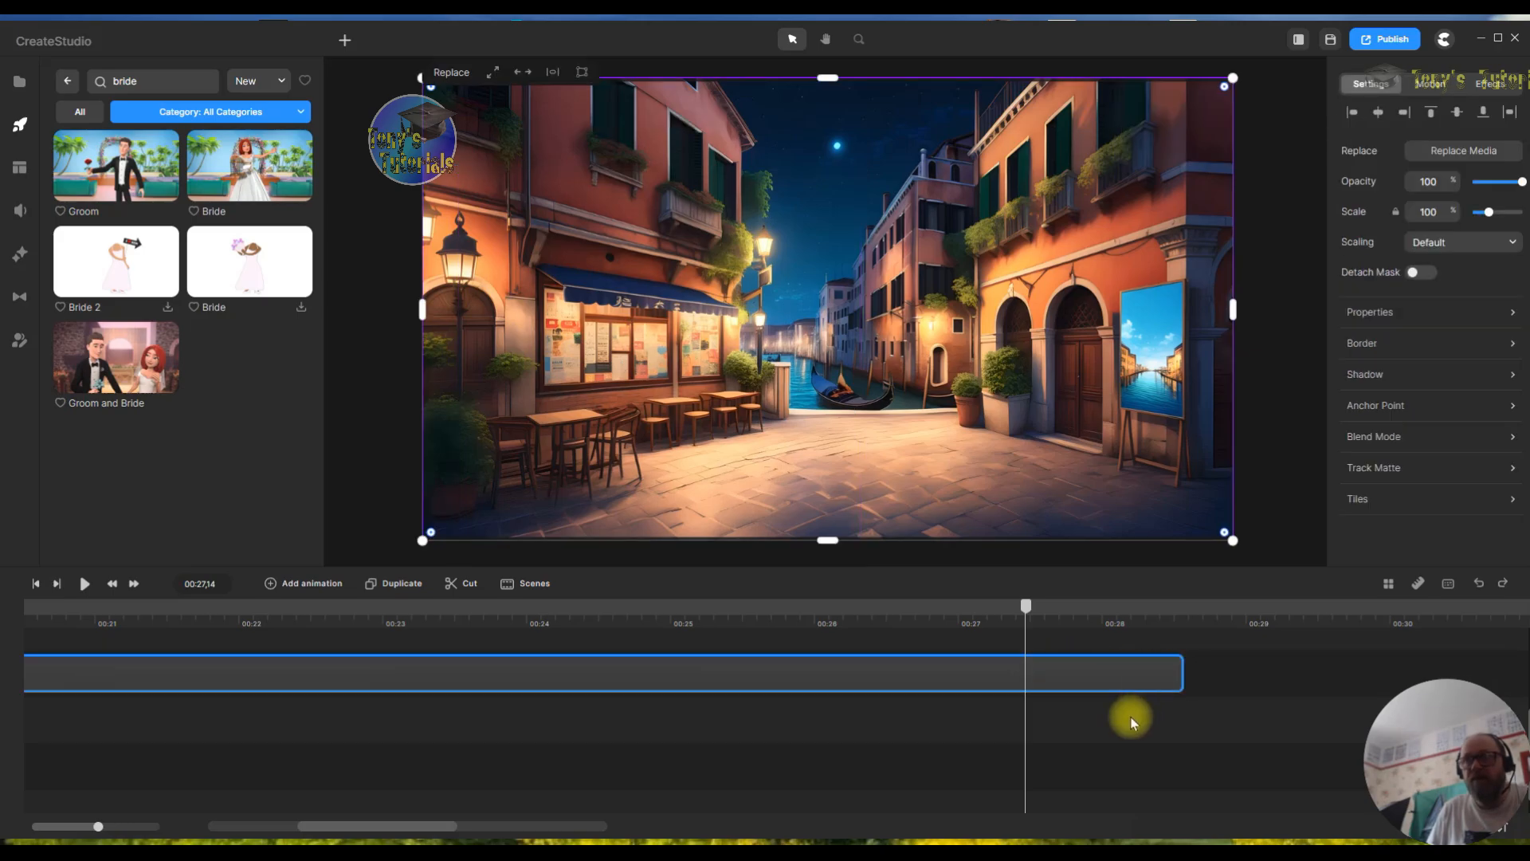
# - Apply the Fade Out exit motion to the Venice image and shorten it to start just after the last keyframe
pyautogui.click(1439, 90)
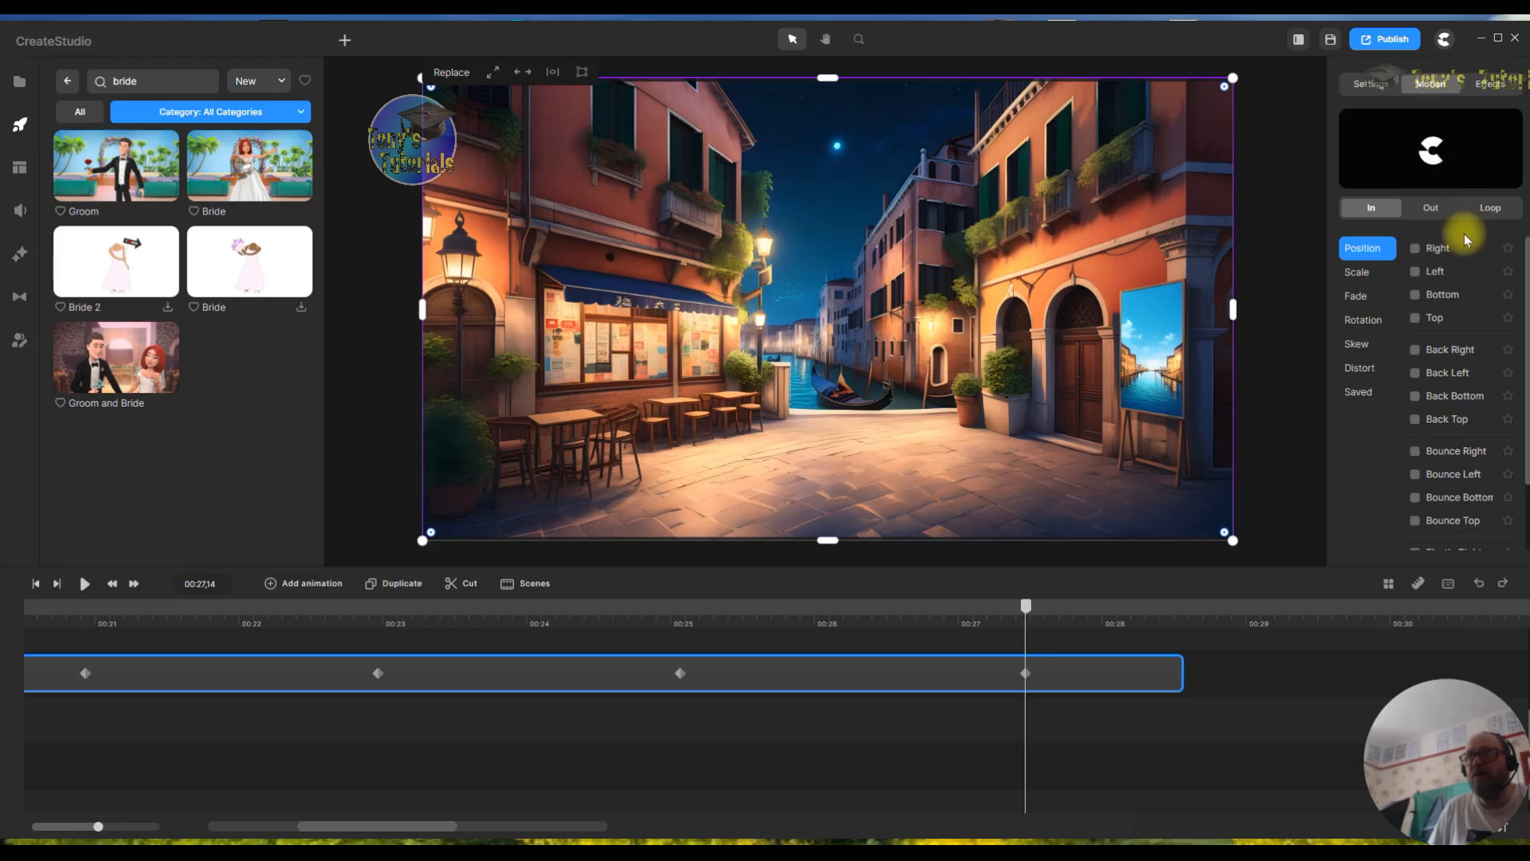
pyautogui.click(1428, 216)
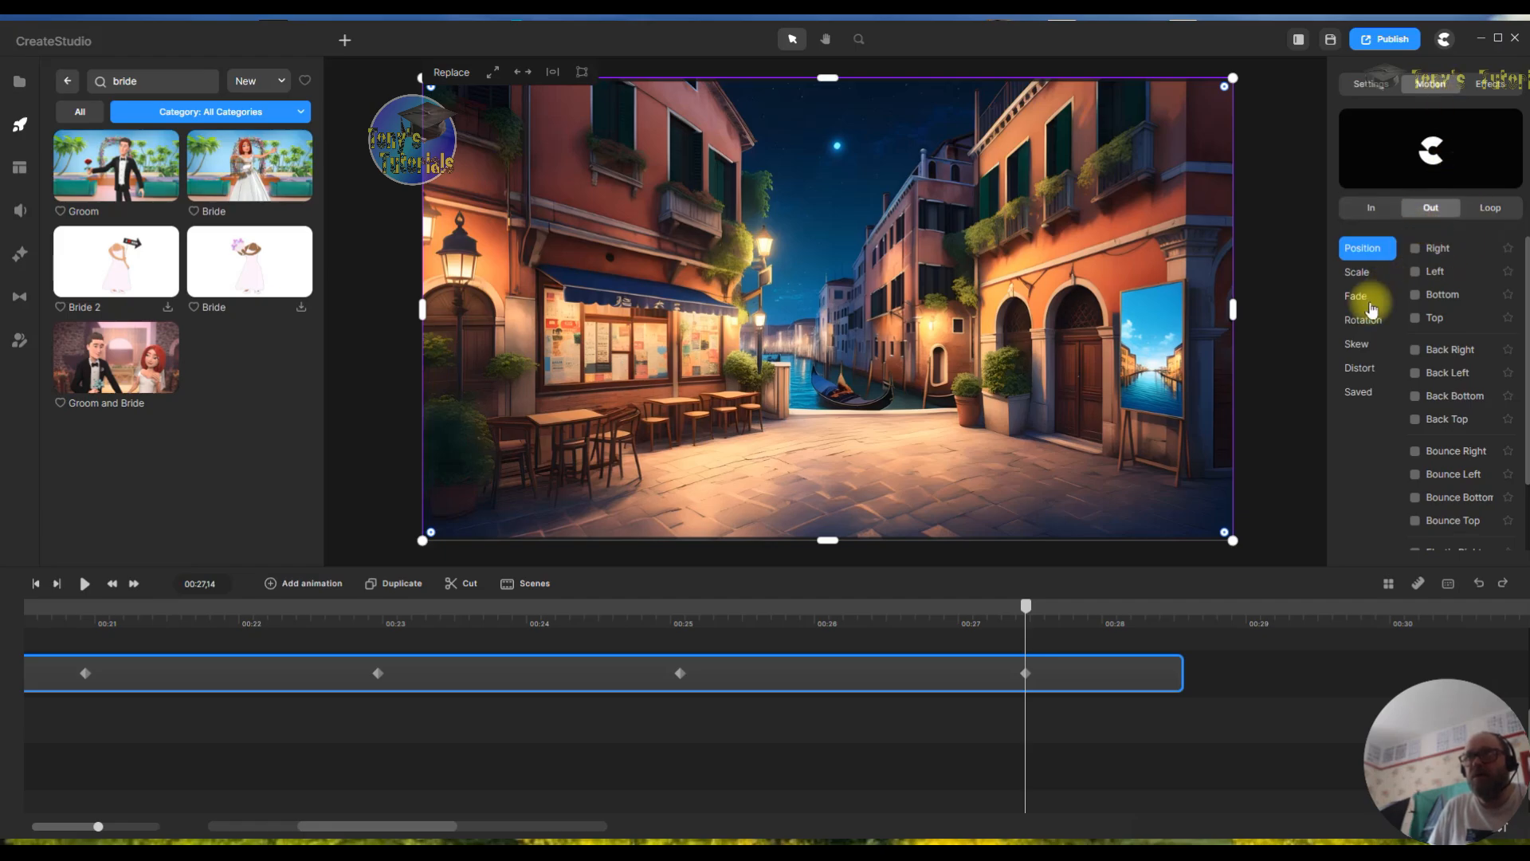
pyautogui.click(1370, 305)
pyautogui.click(1415, 250)
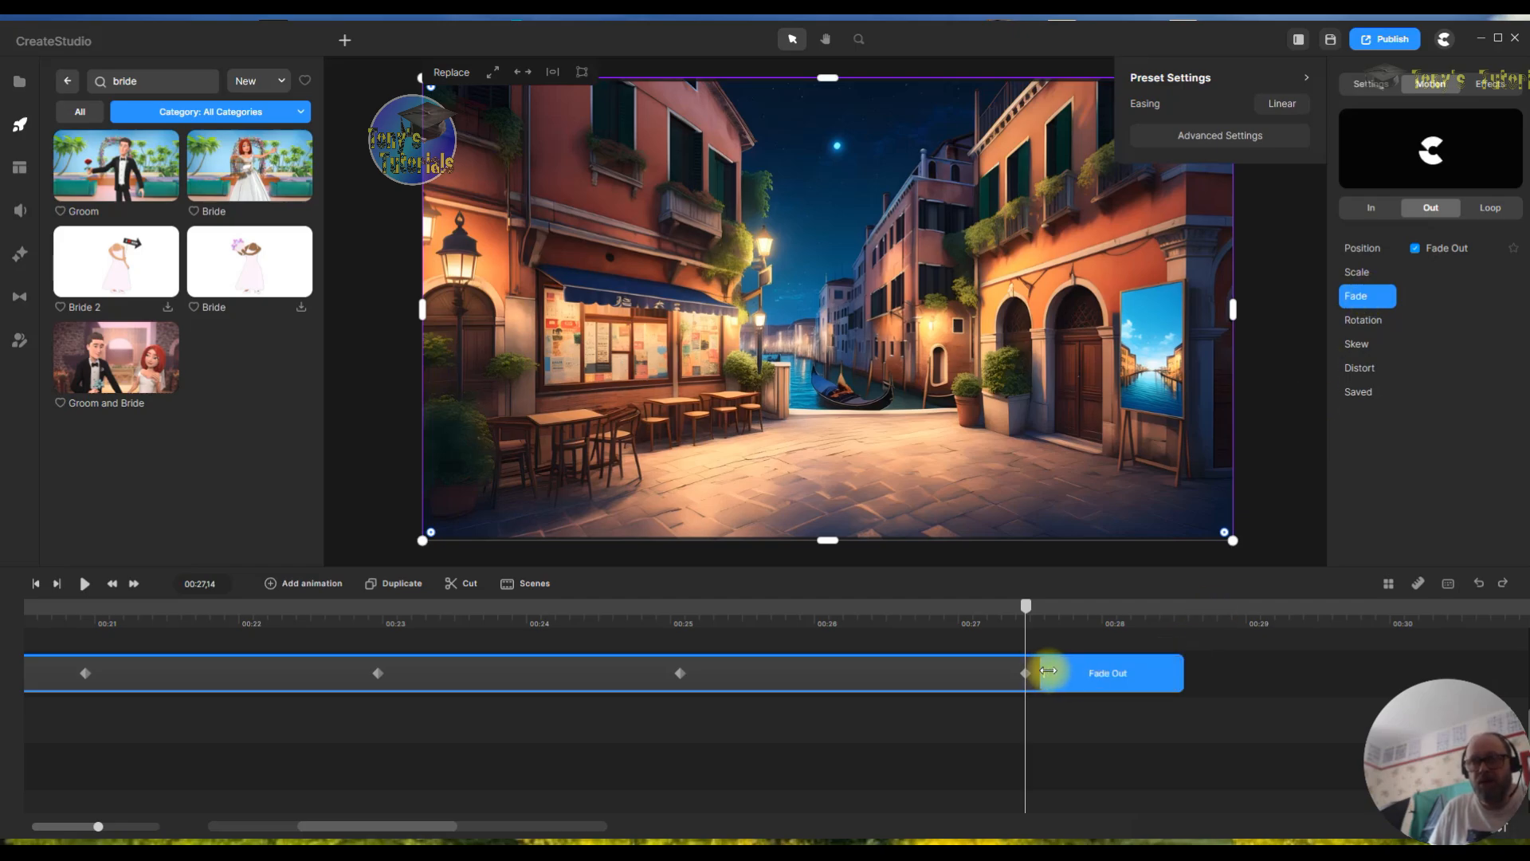
pyautogui.moveTo(1048, 670); pyautogui.dragTo(1086, 670)
pyautogui.click(1333, 624)
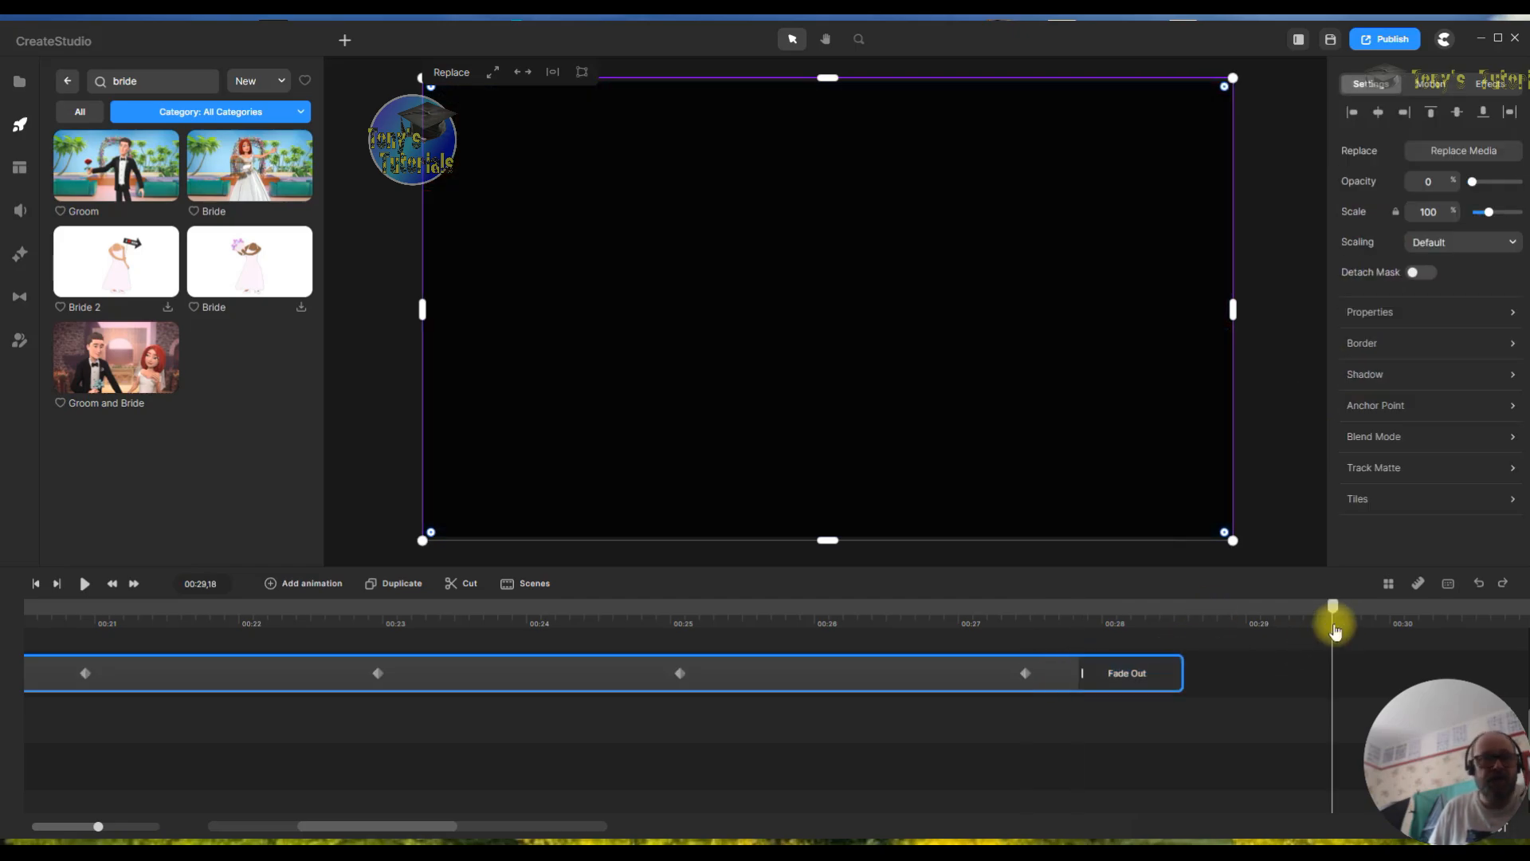
# - Play the whole video from the beginning to review all three scenes
pyautogui.moveTo(410, 827)
pyautogui.mouseDown()
pyautogui.moveTo(360, 826)
pyautogui.moveTo(423, 824)
pyautogui.mouseUp()
pyautogui.click(1314, 661)
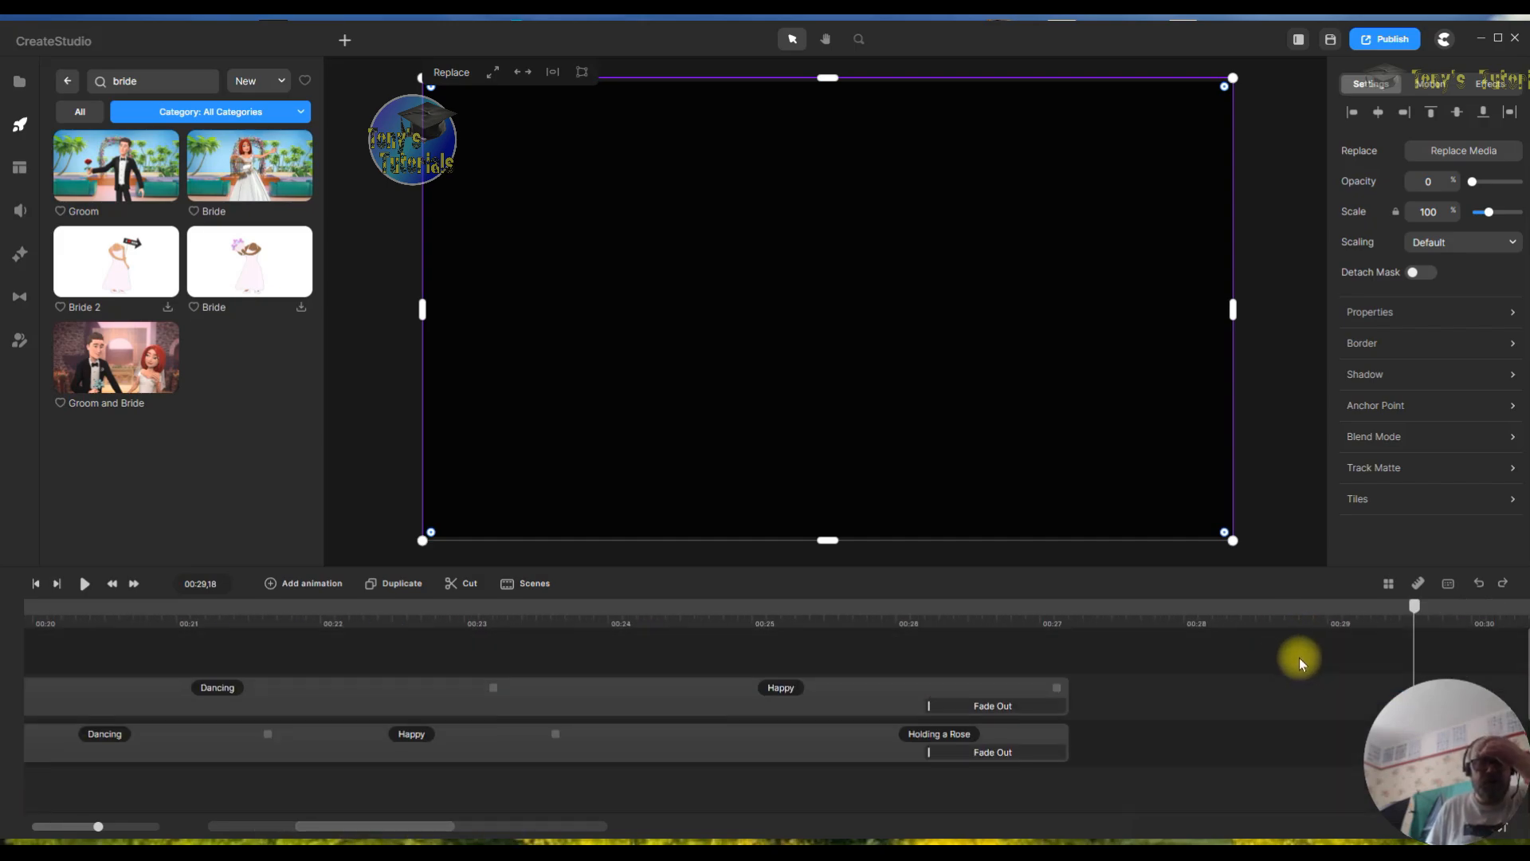
pyautogui.click(35, 584)
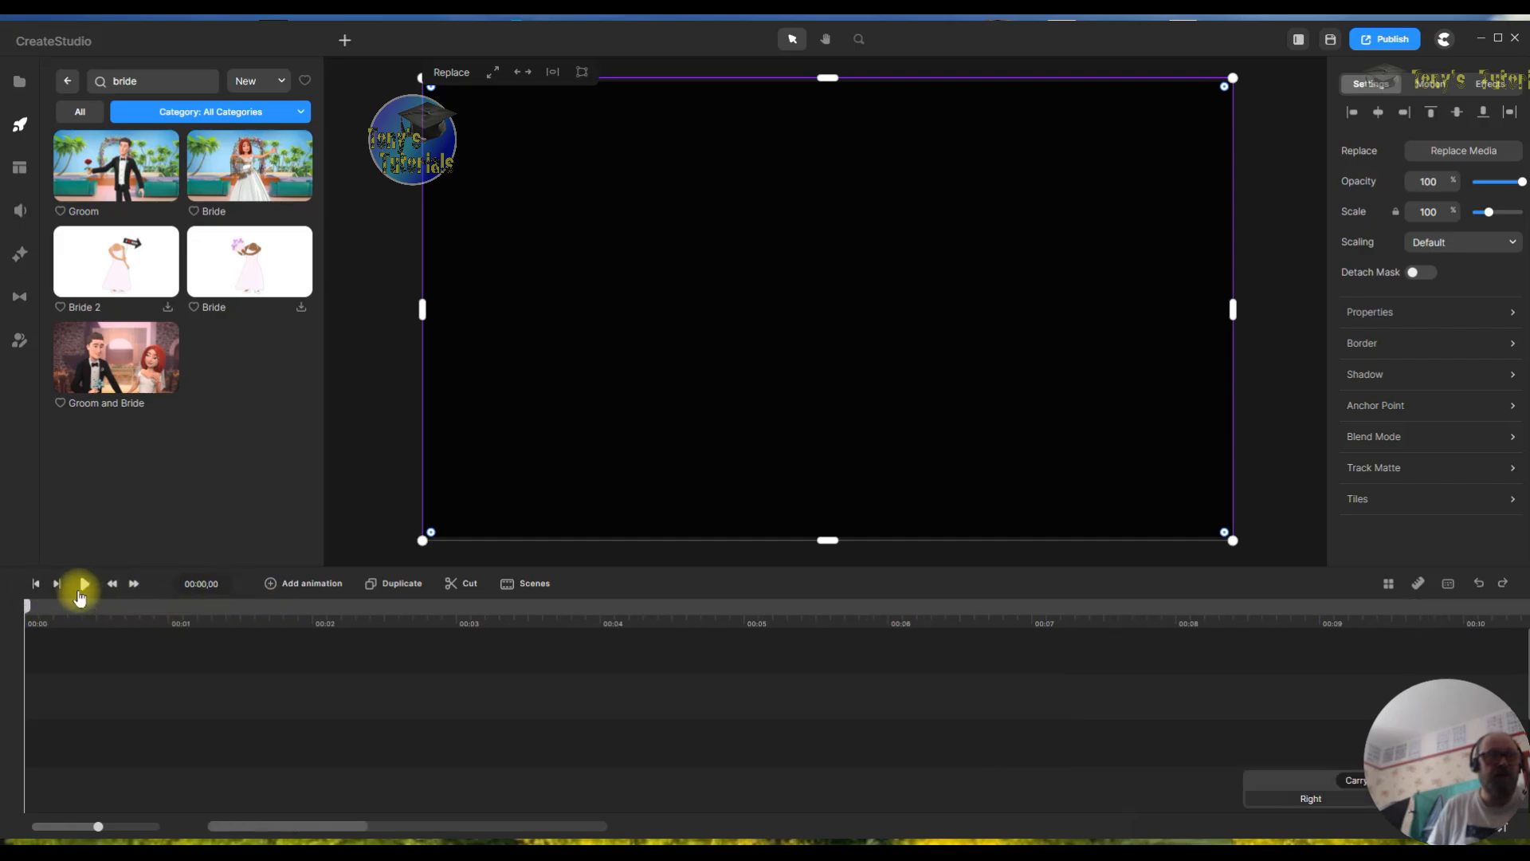
pyautogui.click(83, 587)
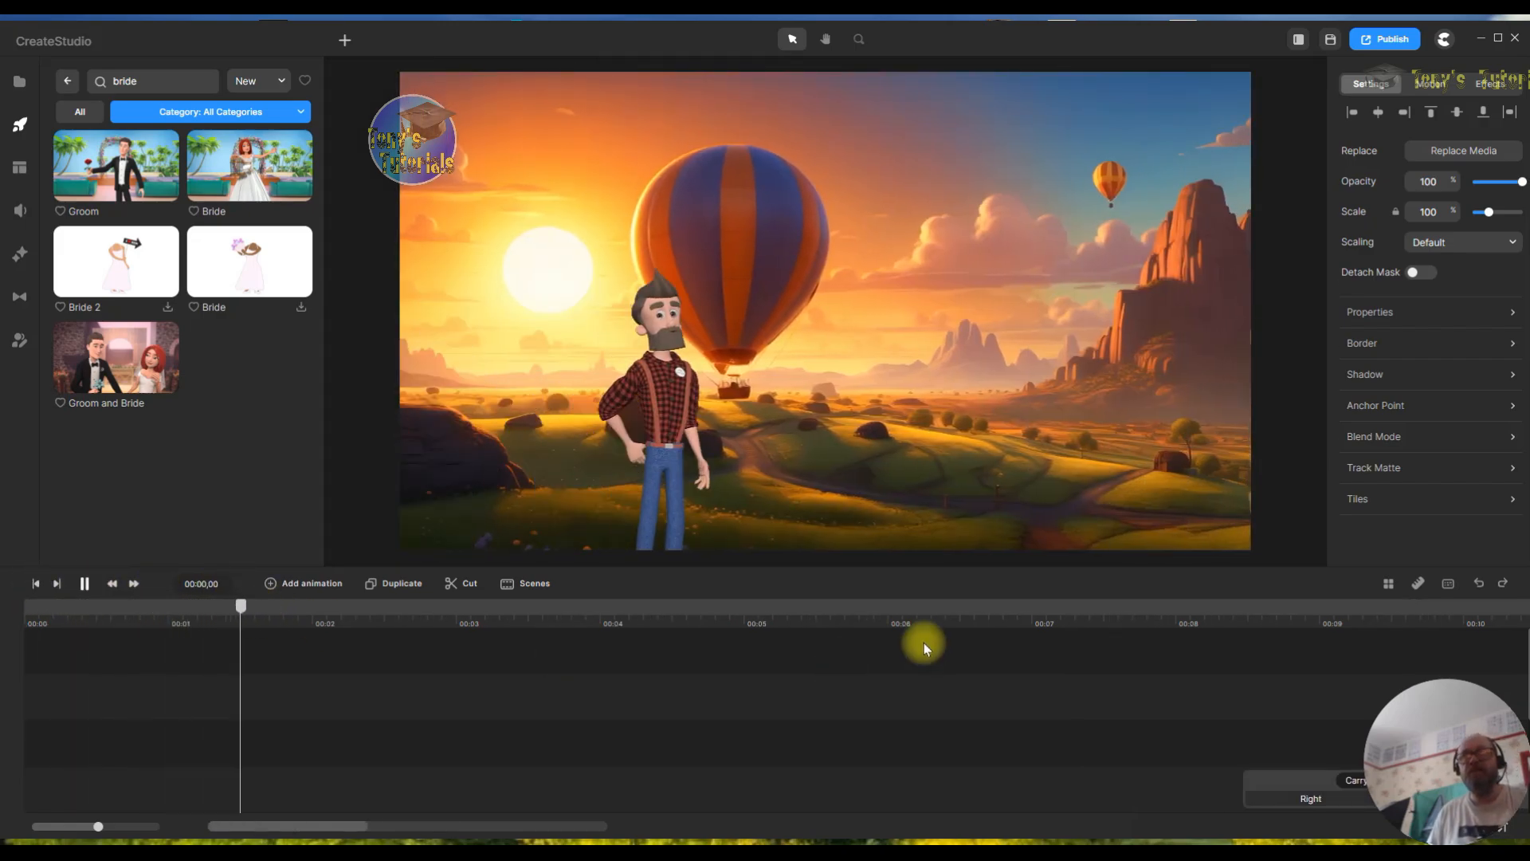
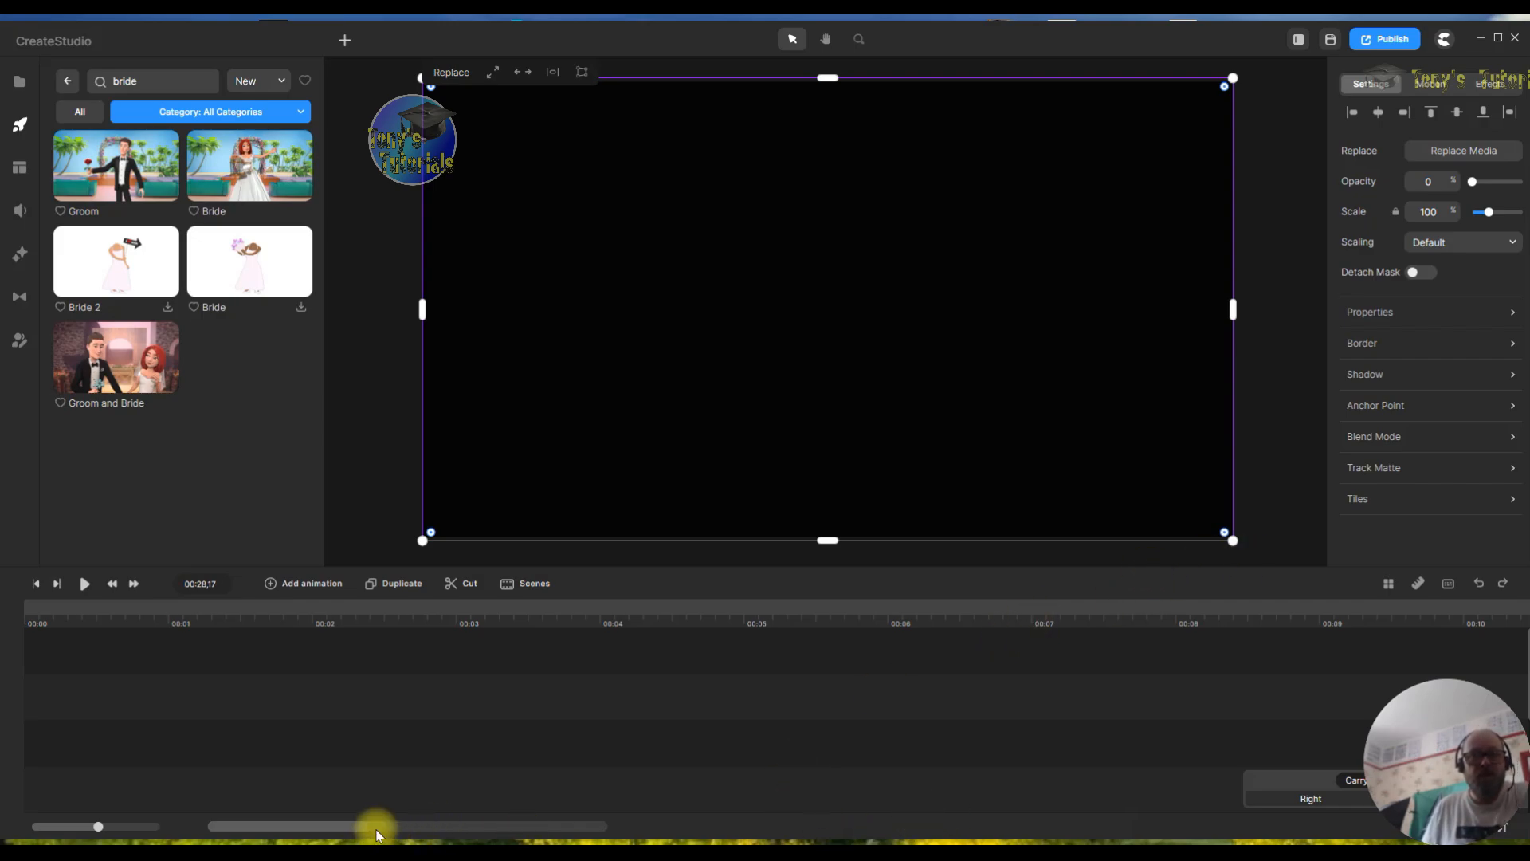
# - Add a Camera component to the project at 00:19,13, near the start of the bride and groom clips
pyautogui.moveTo(342, 827); pyautogui.dragTo(416, 830)
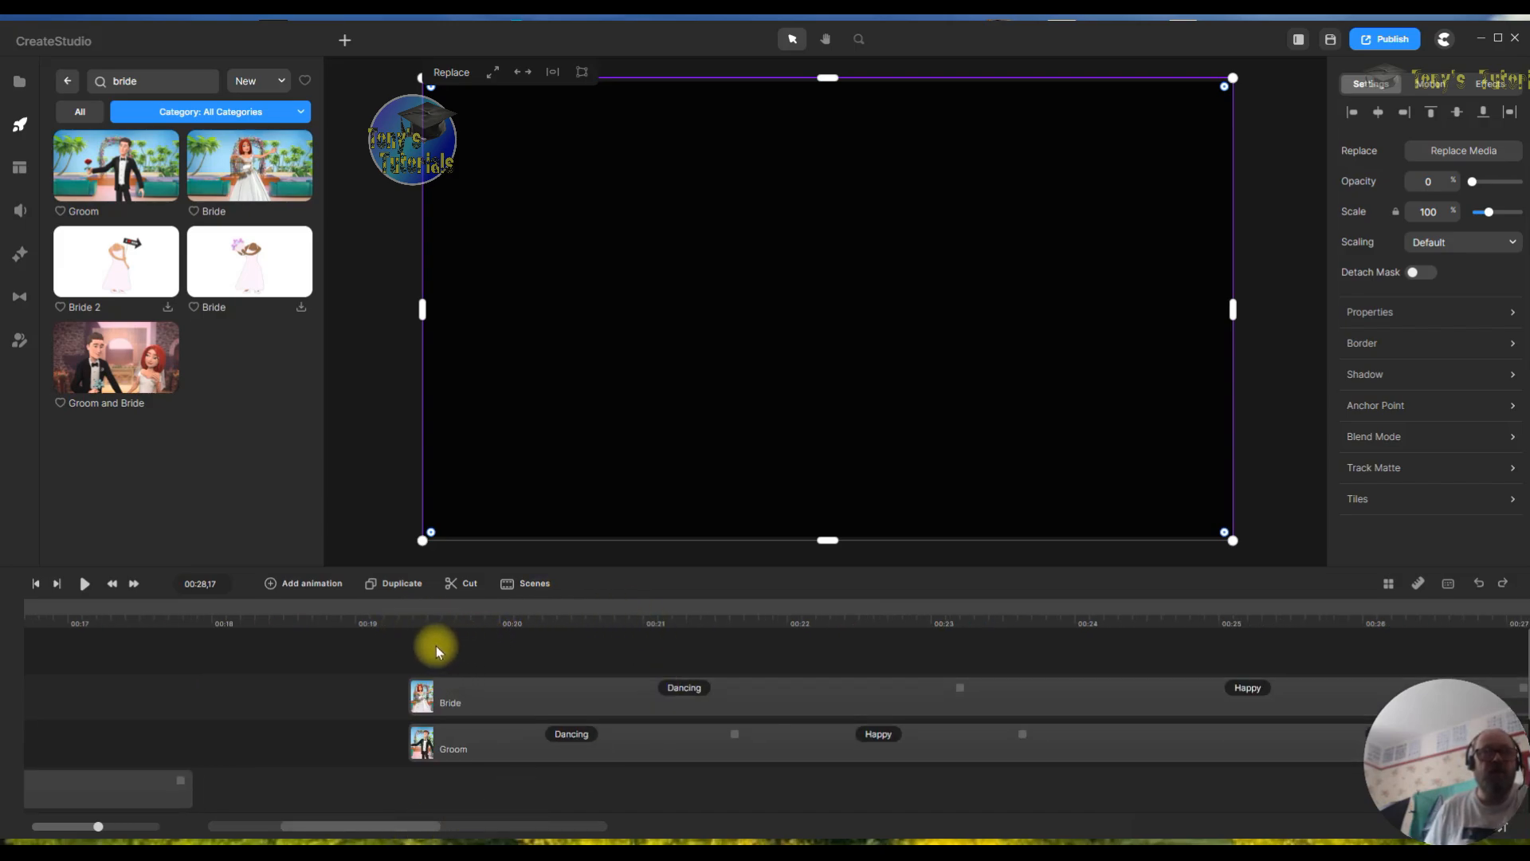
pyautogui.click(440, 620)
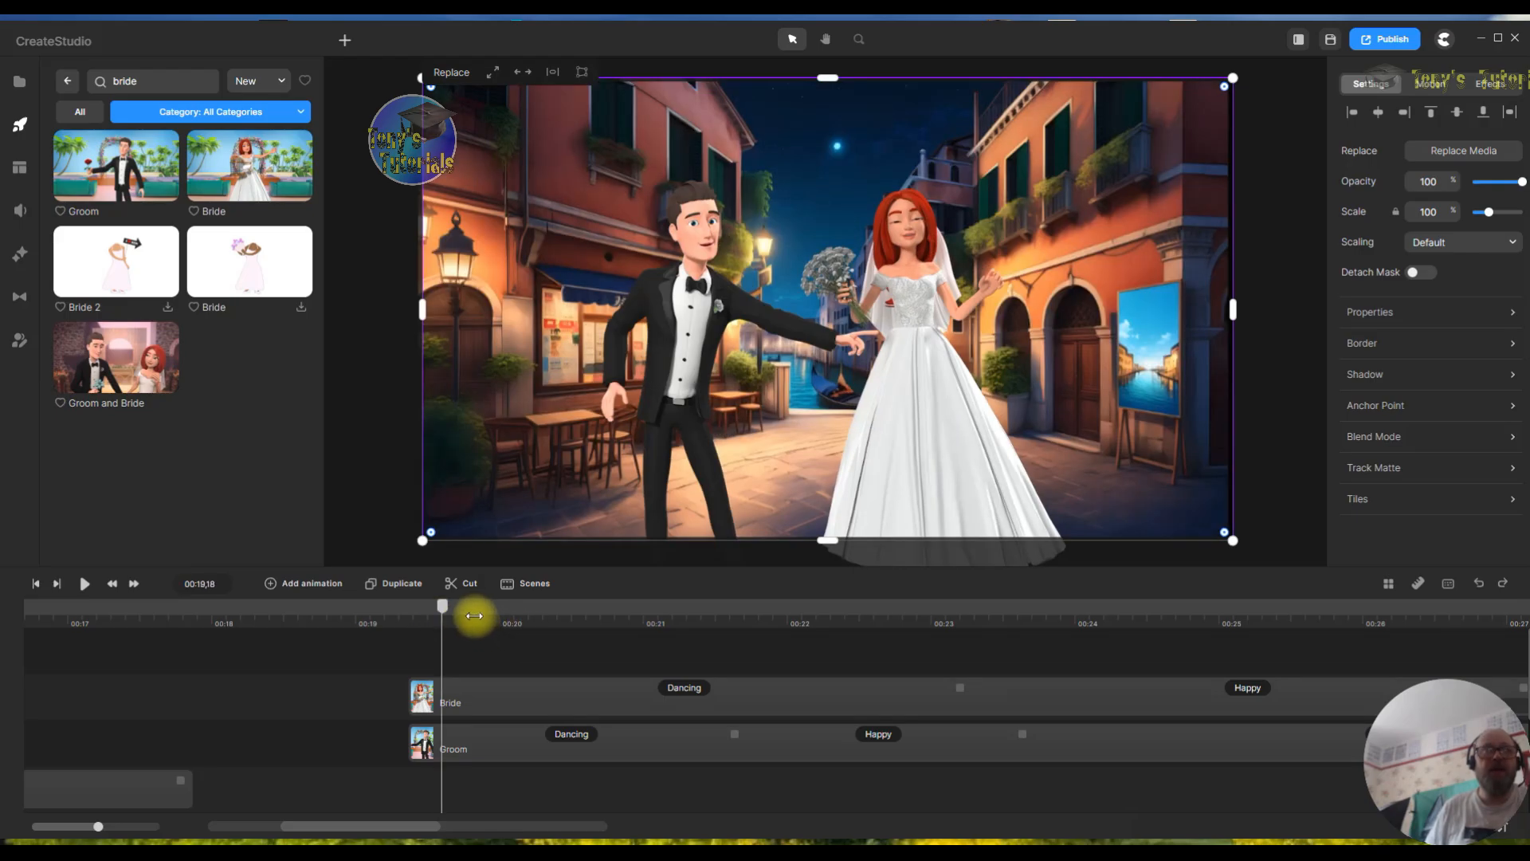
pyautogui.moveTo(447, 613); pyautogui.dragTo(427, 614)
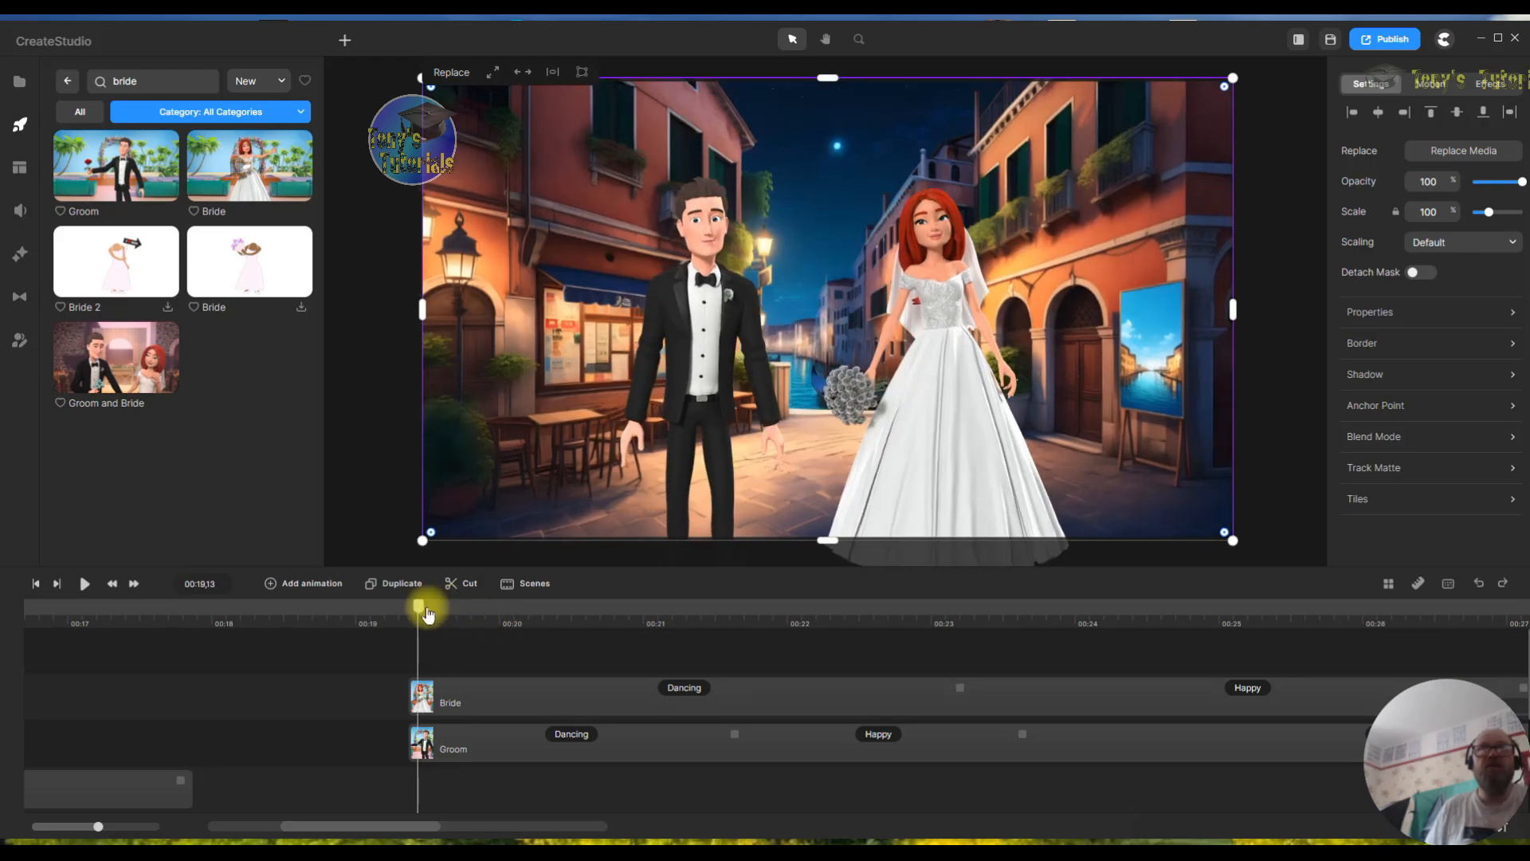
pyautogui.click(709, 697)
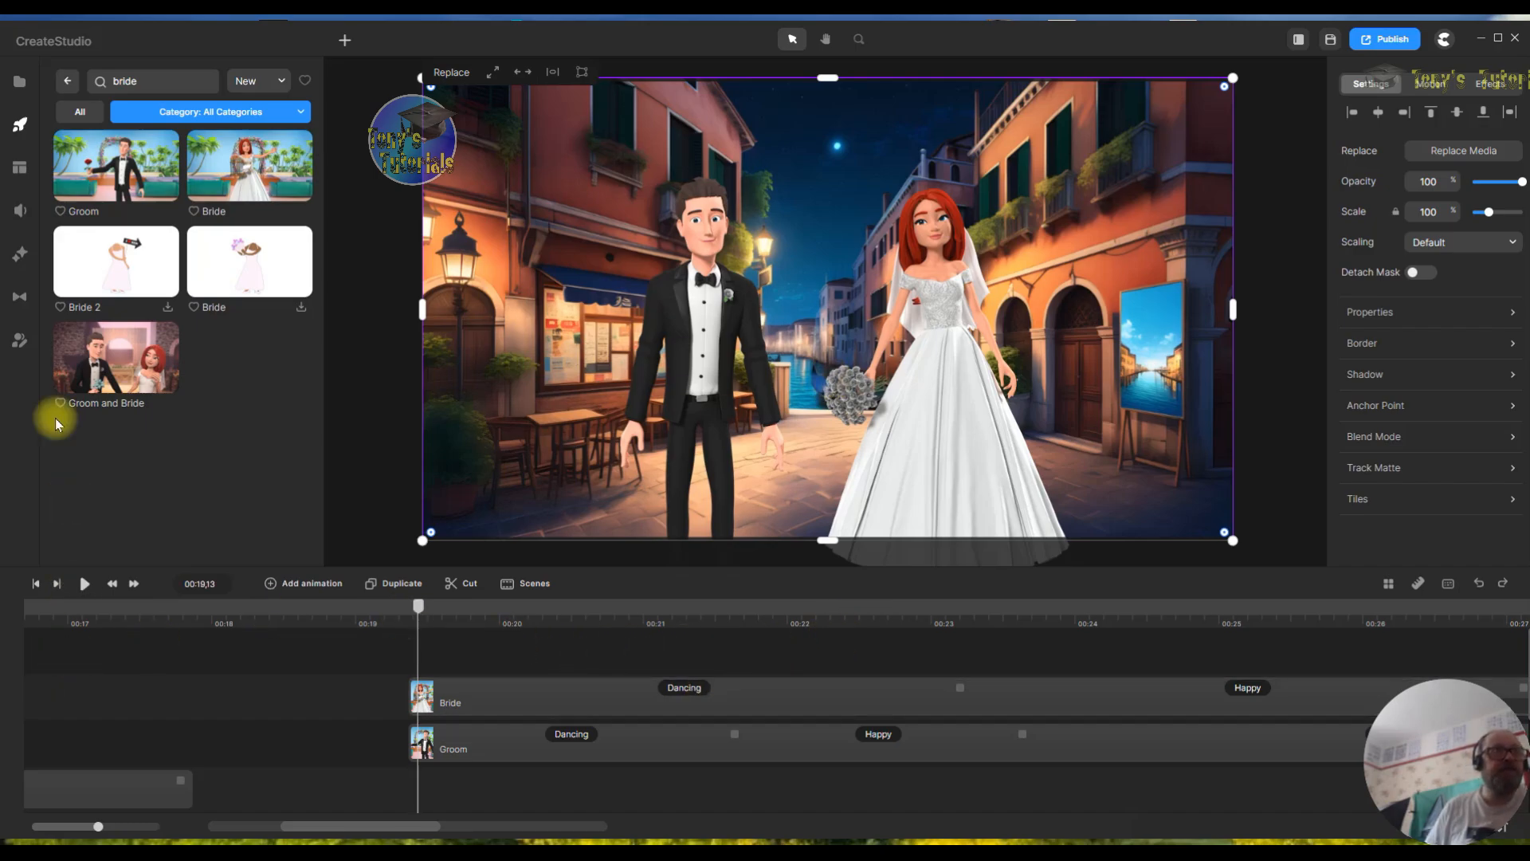
pyautogui.click(21, 253)
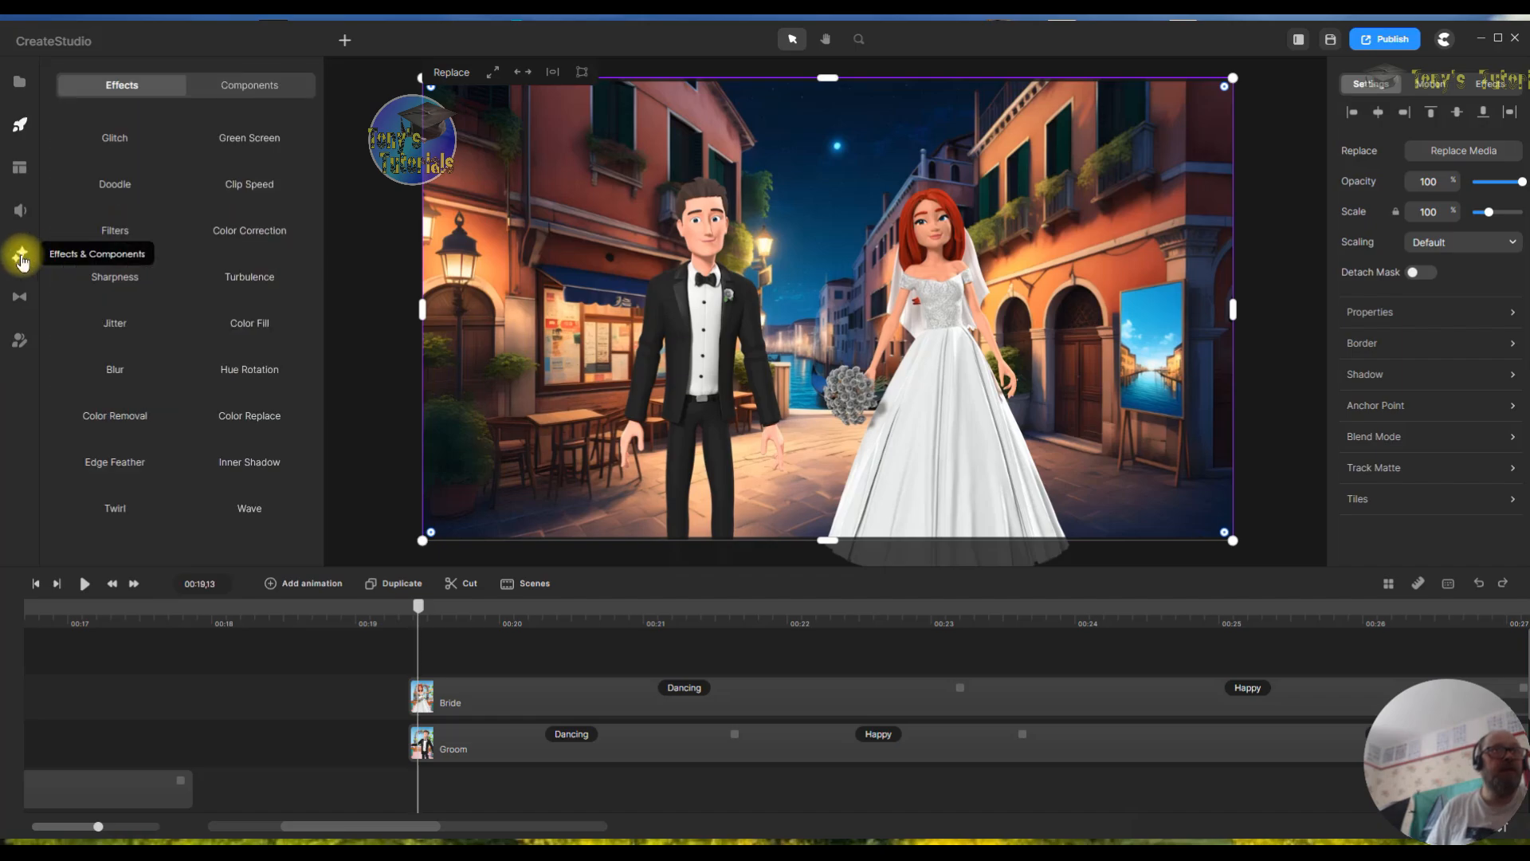
pyautogui.click(270, 82)
pyautogui.moveTo(113, 386); pyautogui.dragTo(585, 327)
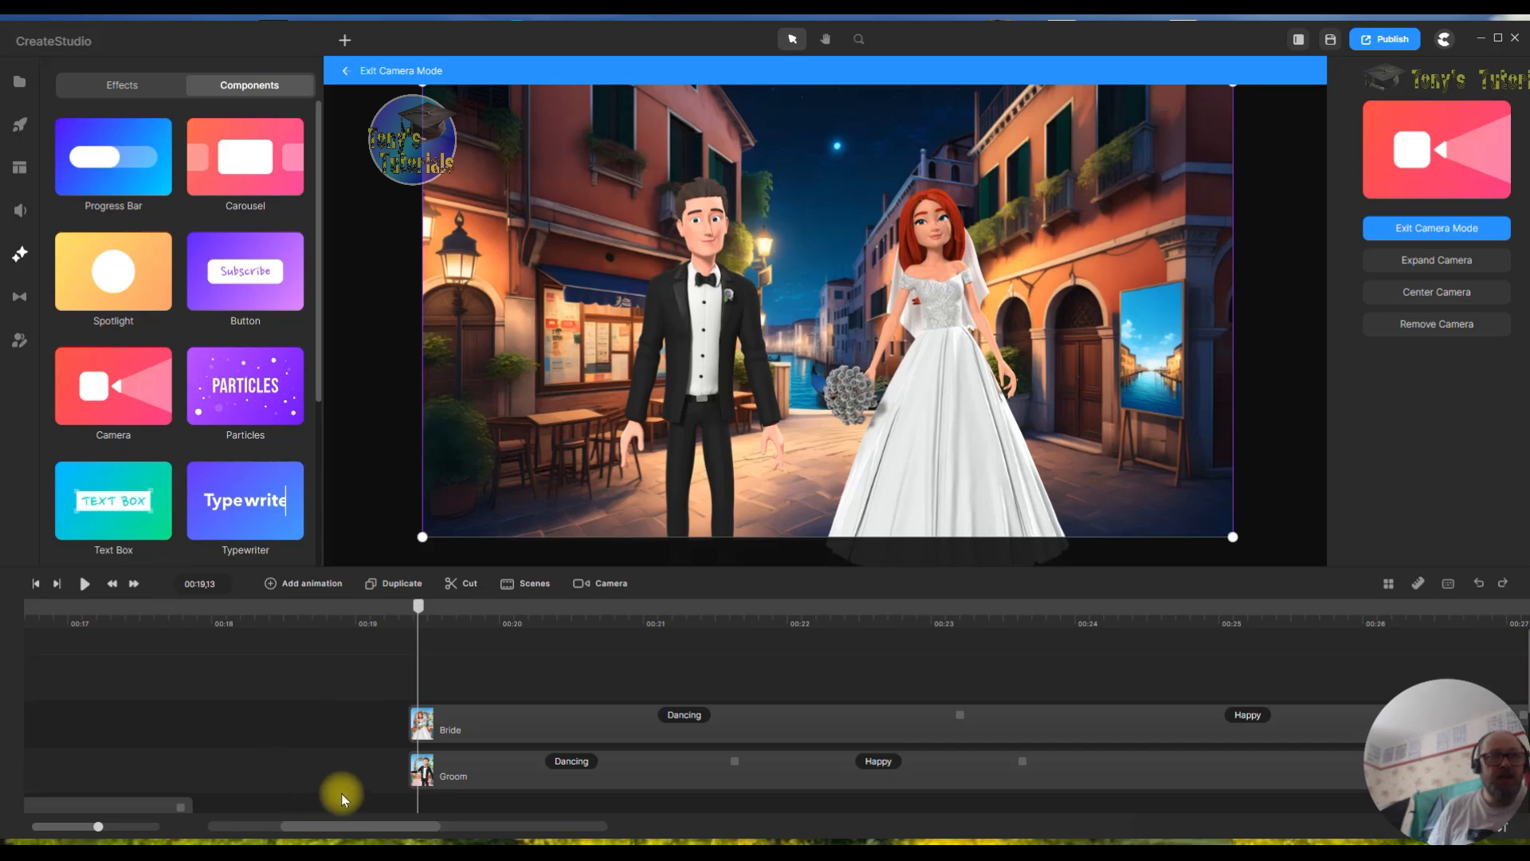
# - Place a camera segment on the camera track and align its start with the bride and groom clips
pyautogui.click(435, 623)
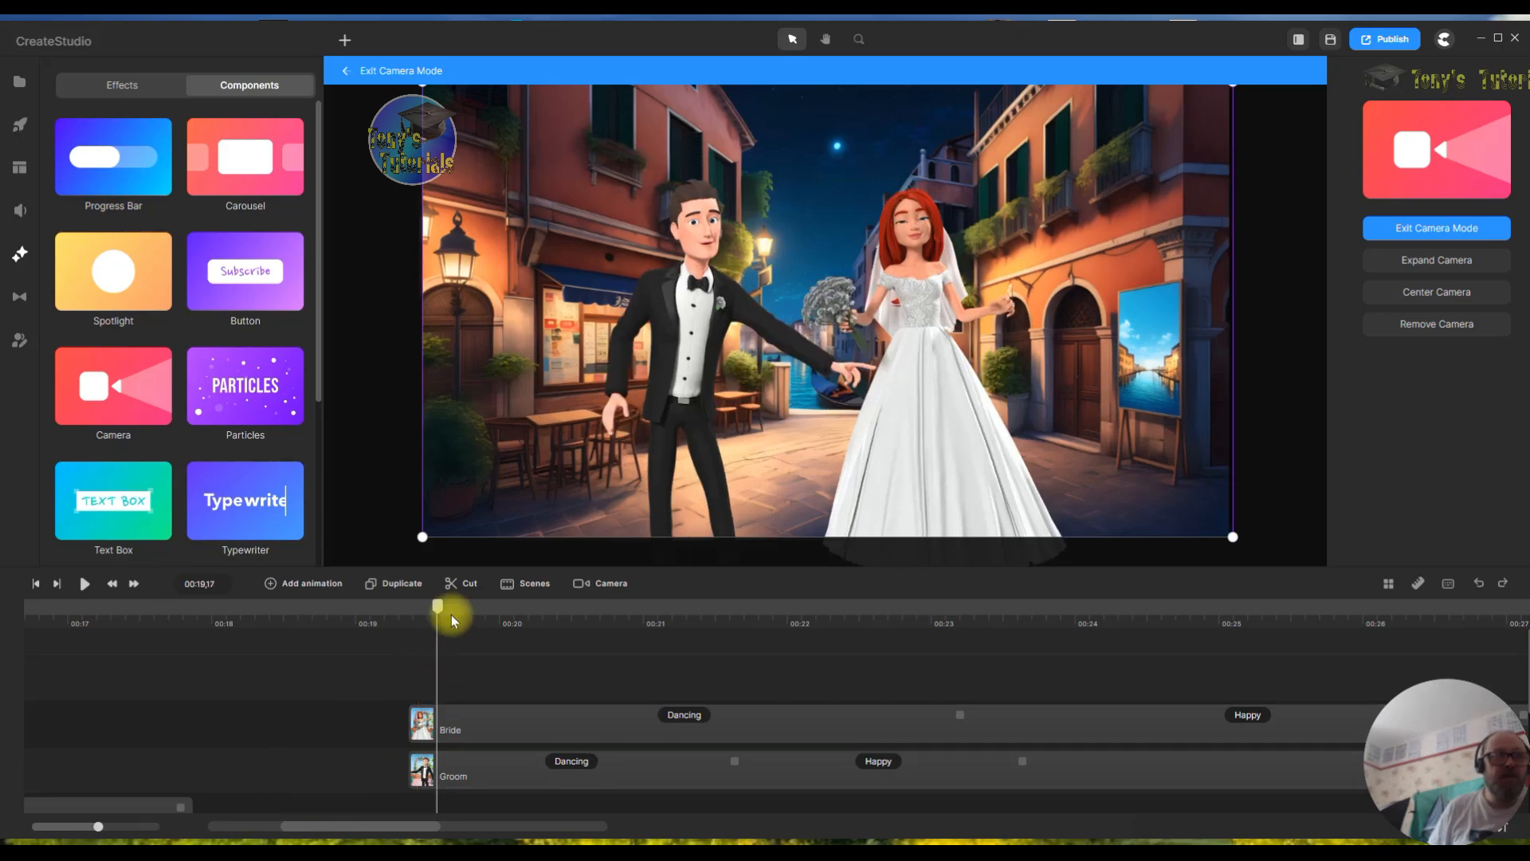
pyautogui.click(389, 622)
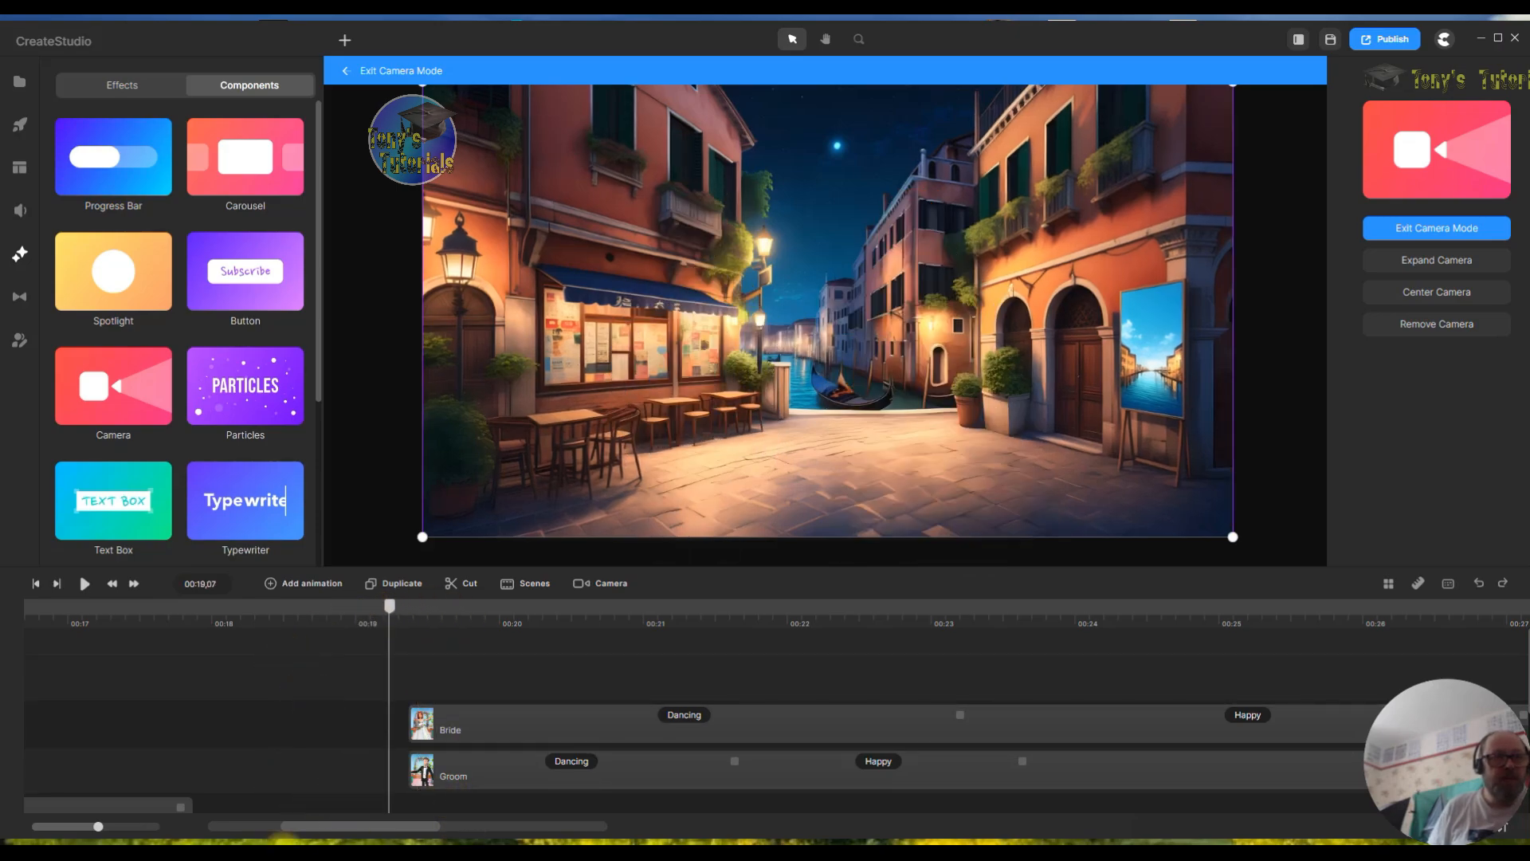
pyautogui.moveTo(310, 829)
pyautogui.mouseDown()
pyautogui.moveTo(192, 825)
pyautogui.moveTo(342, 829)
pyautogui.moveTo(311, 825)
pyautogui.mouseUp()
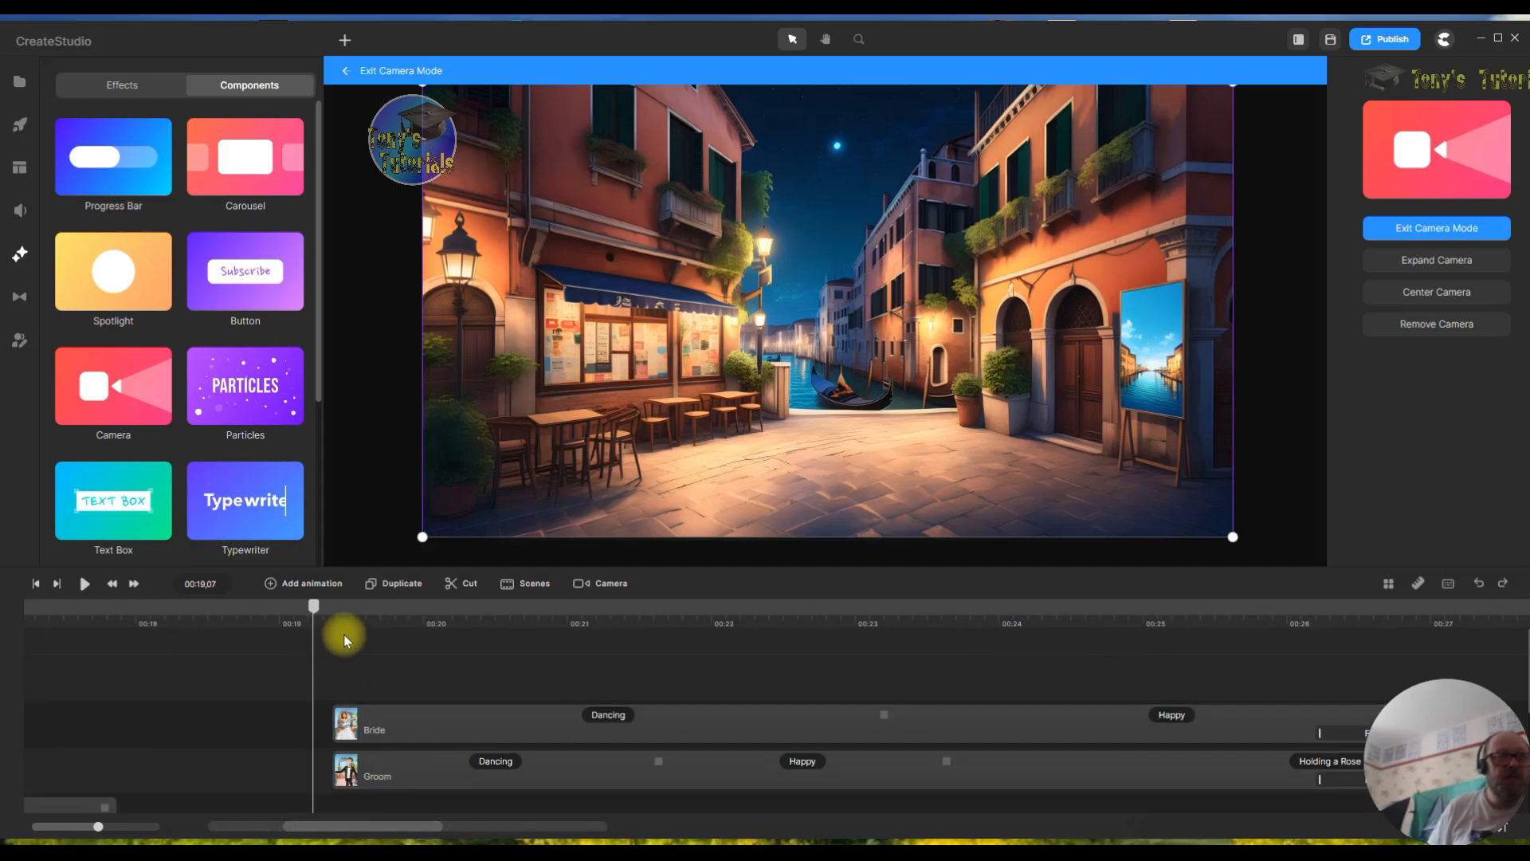
pyautogui.click(347, 625)
pyautogui.click(365, 641)
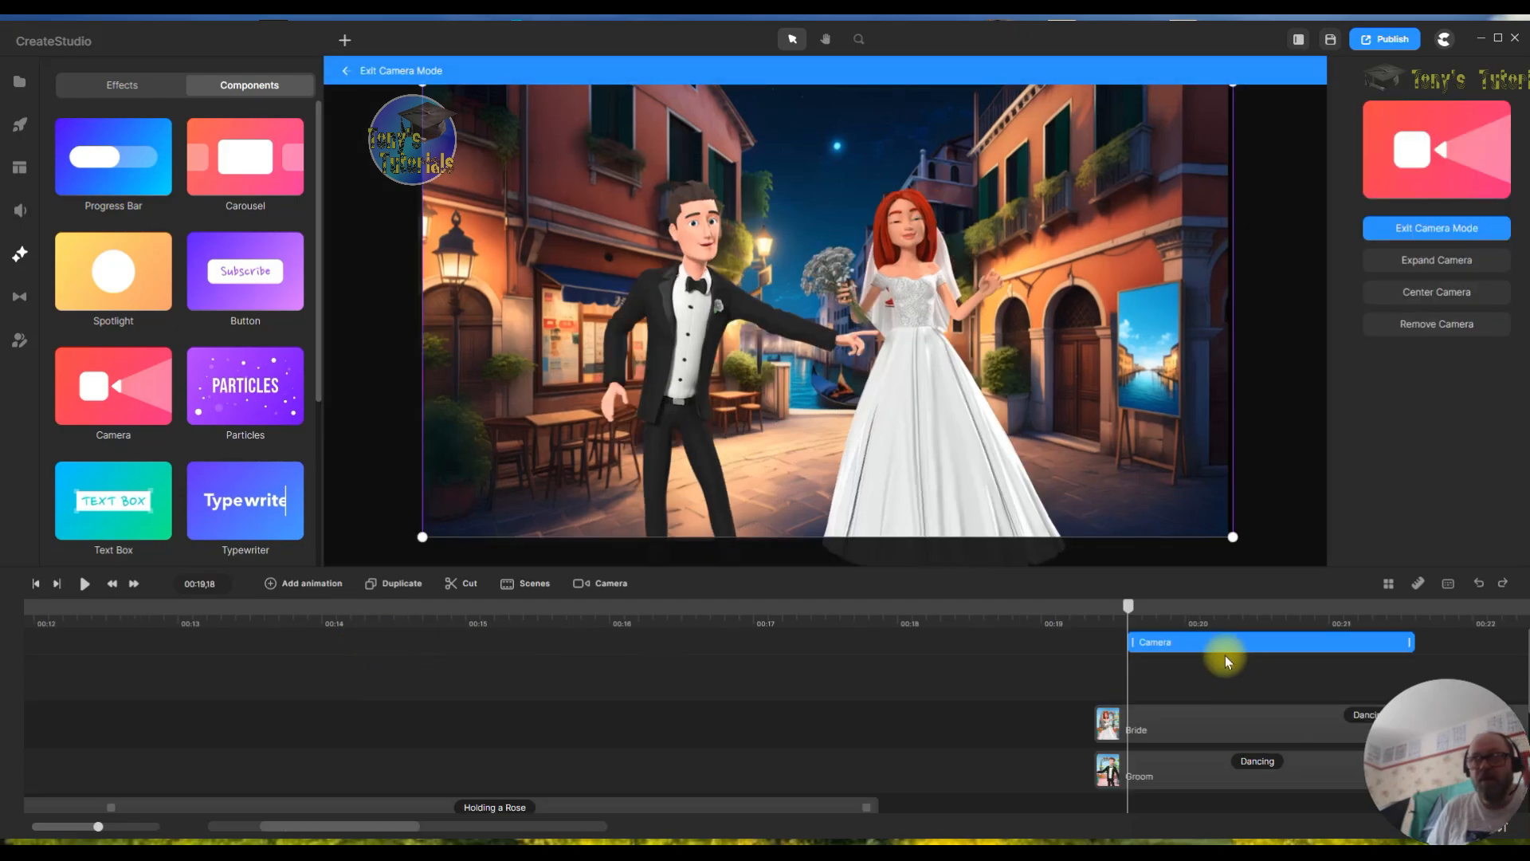
pyautogui.scroll(5, 1225, 656)
pyautogui.moveTo(1216, 642); pyautogui.dragTo(1119, 658)
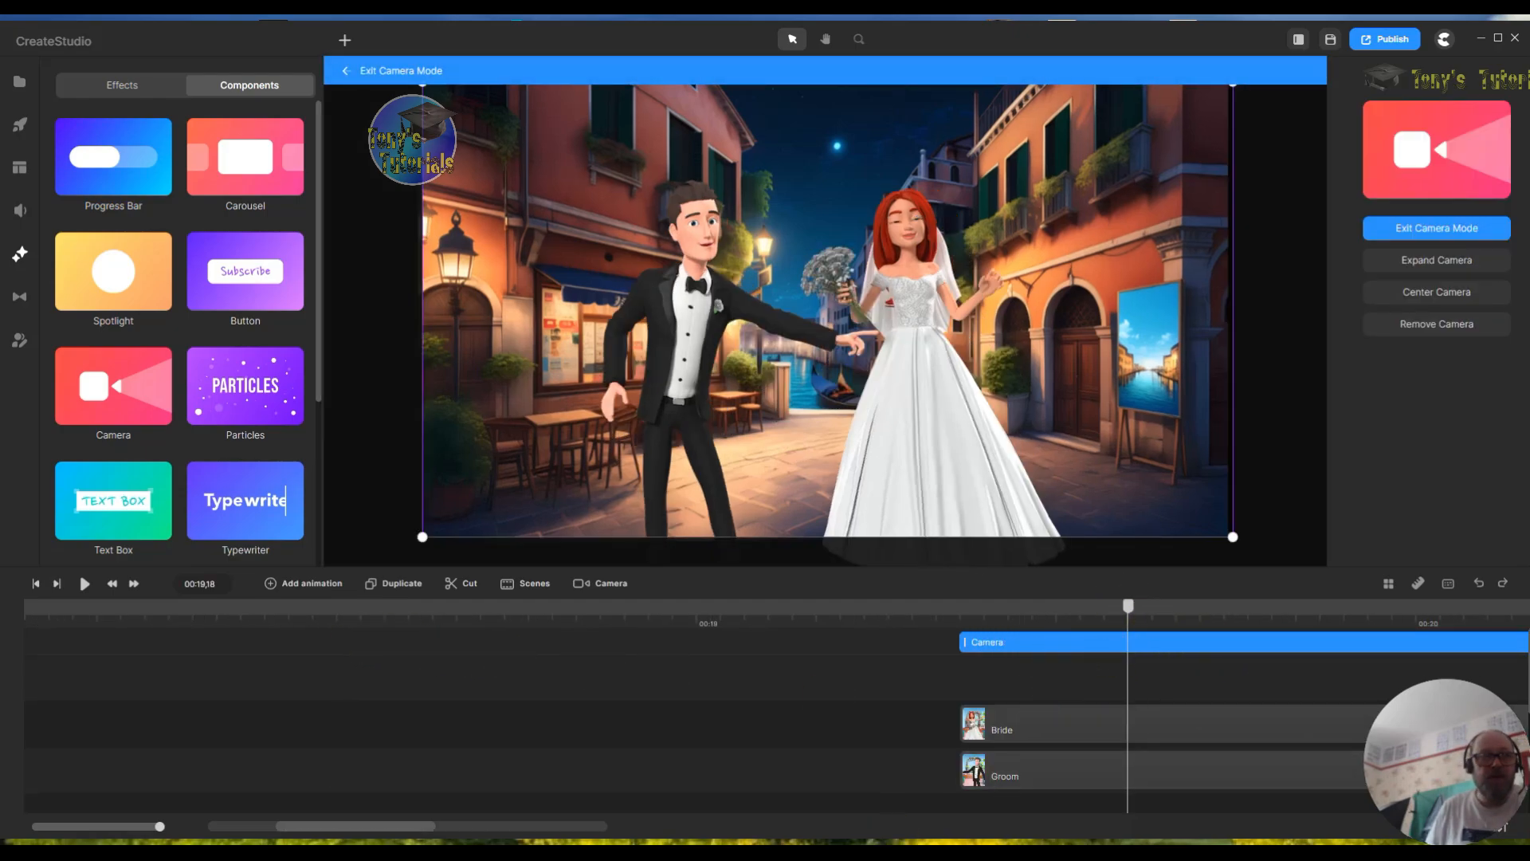
# - Shift the camera segment to start just before the bride and groom clips, and shorten its end to about 00:20,17
pyautogui.moveTo(159, 827); pyautogui.dragTo(90, 827)
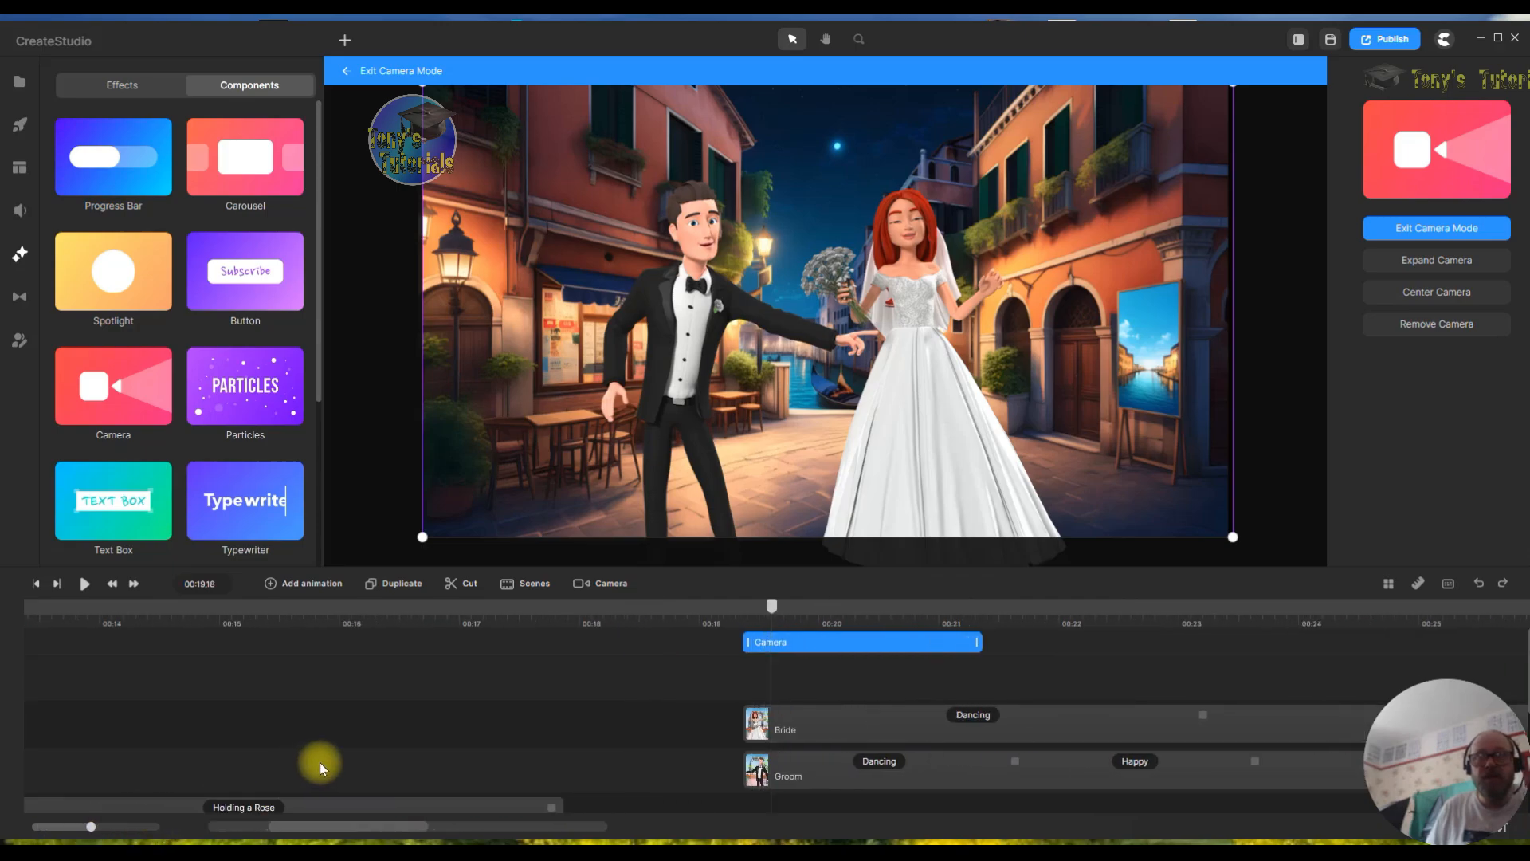
pyautogui.click(318, 762)
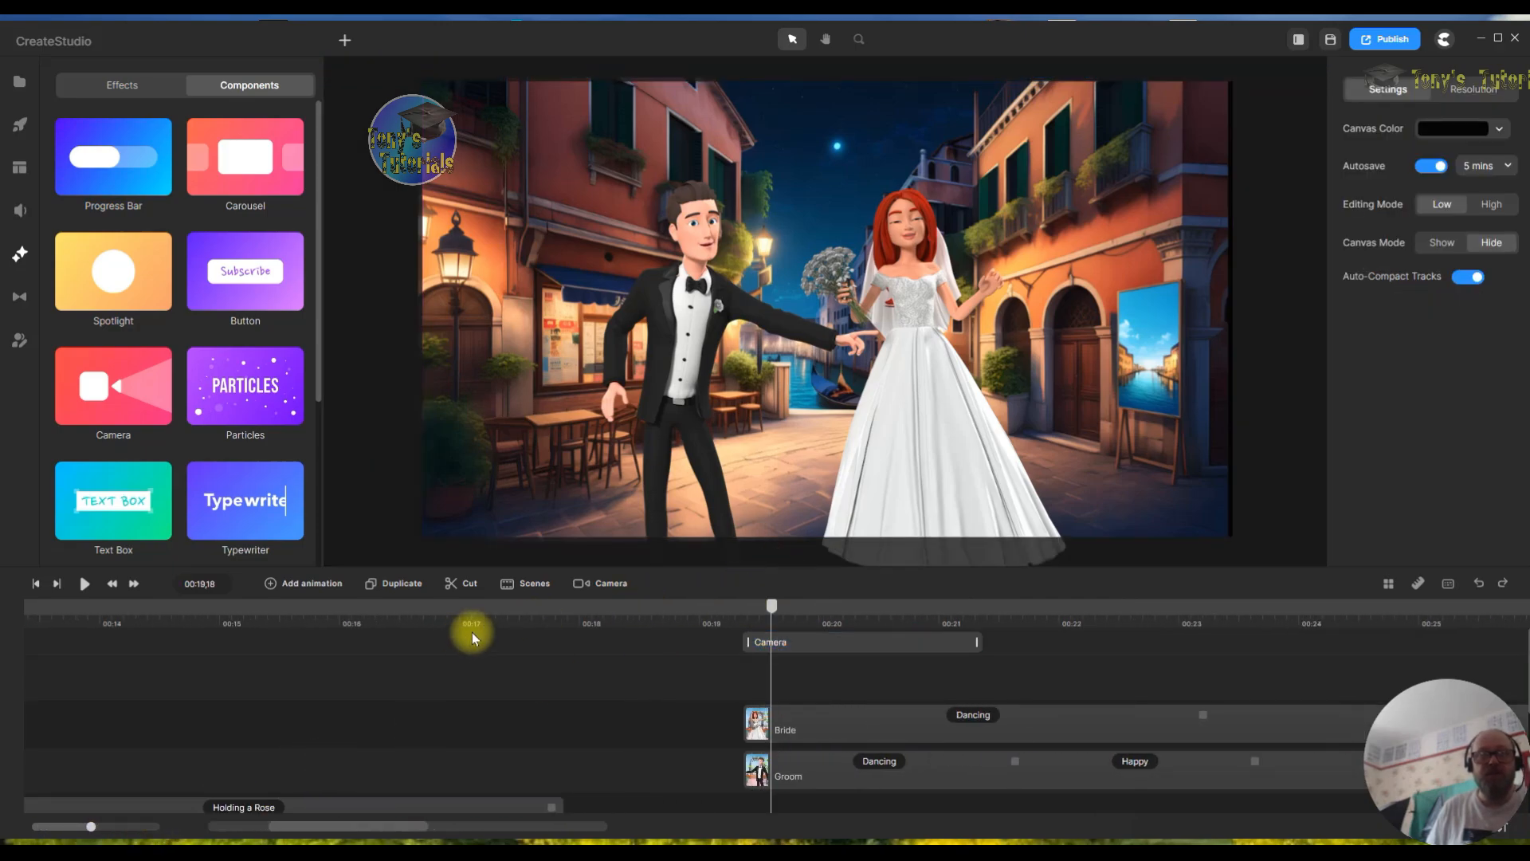
pyautogui.moveTo(776, 610); pyautogui.dragTo(737, 617)
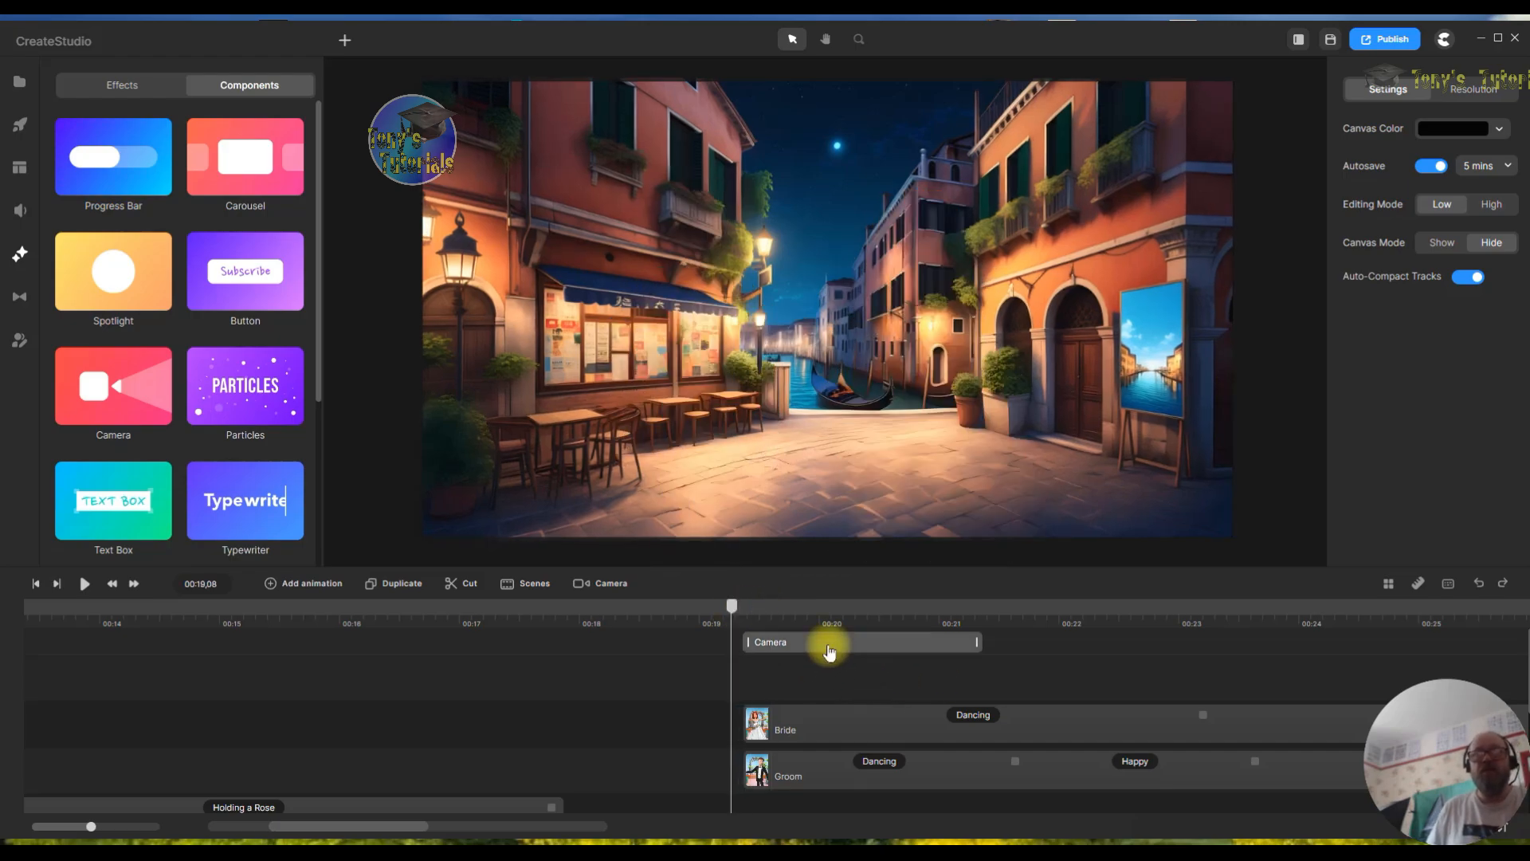
pyautogui.moveTo(840, 649); pyautogui.dragTo(1085, 675)
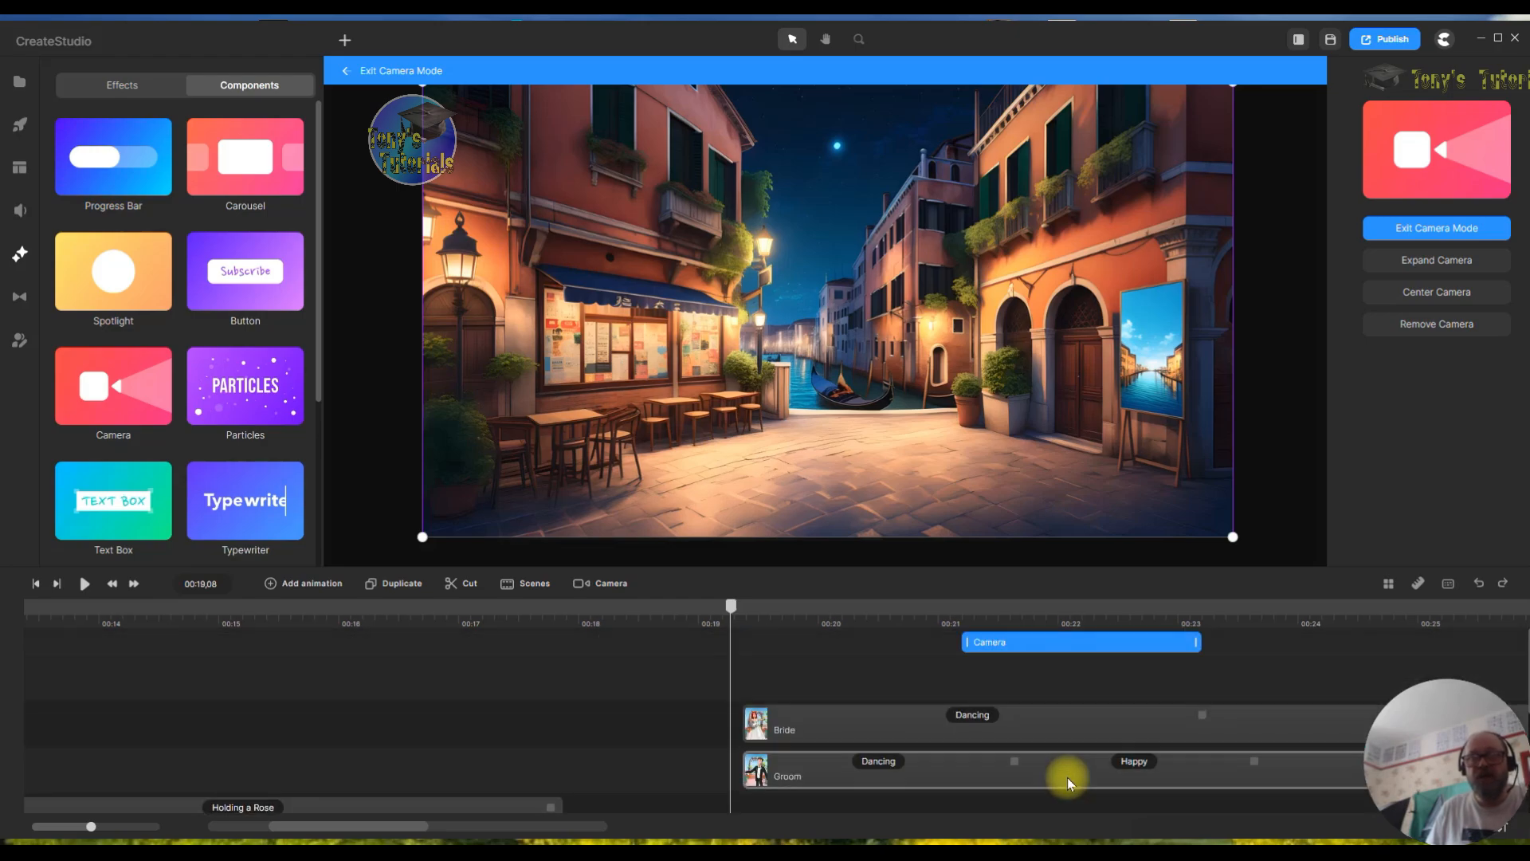
pyautogui.moveTo(1073, 669); pyautogui.dragTo(844, 662)
pyautogui.moveTo(751, 652); pyautogui.dragTo(752, 656)
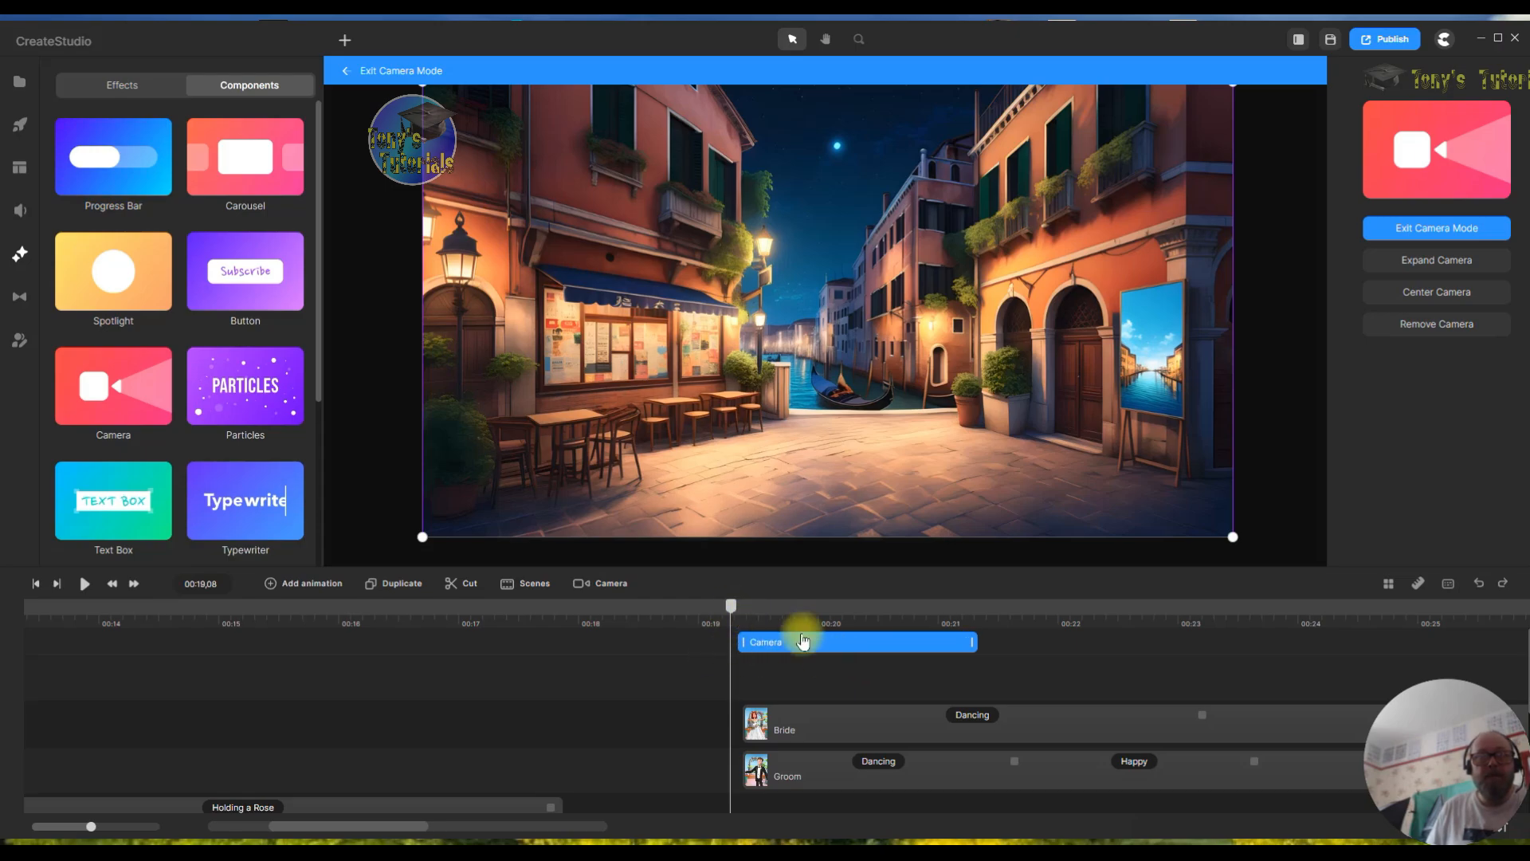
pyautogui.moveTo(969, 638); pyautogui.dragTo(884, 642)
# - Nudge the camera frame slightly downward at 00:20,17, the end of the camera segment
pyautogui.moveTo(733, 611); pyautogui.dragTo(883, 618)
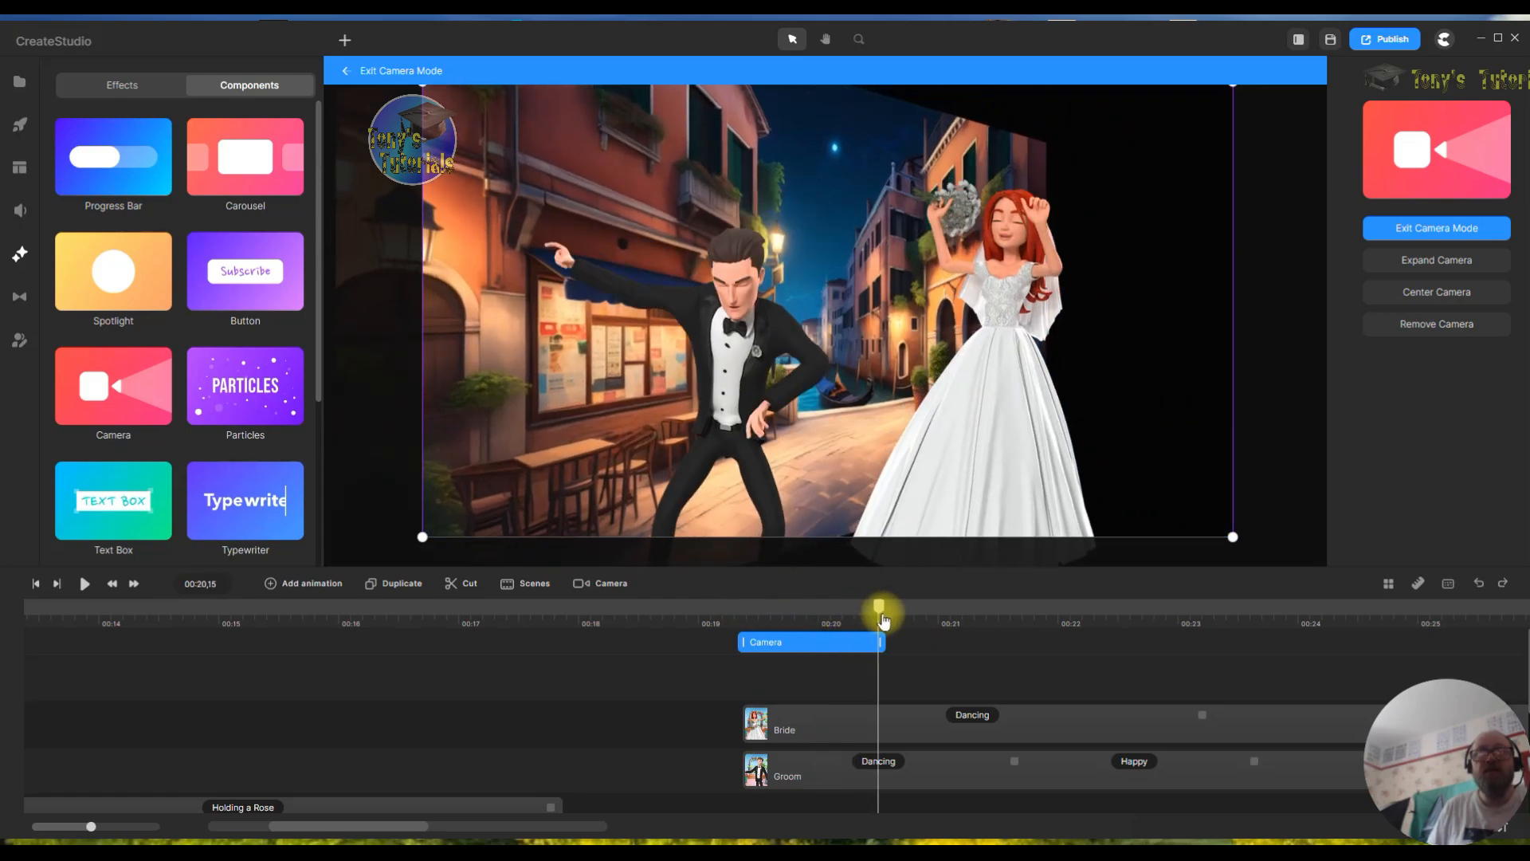
pyautogui.moveTo(877, 608); pyautogui.dragTo(889, 611)
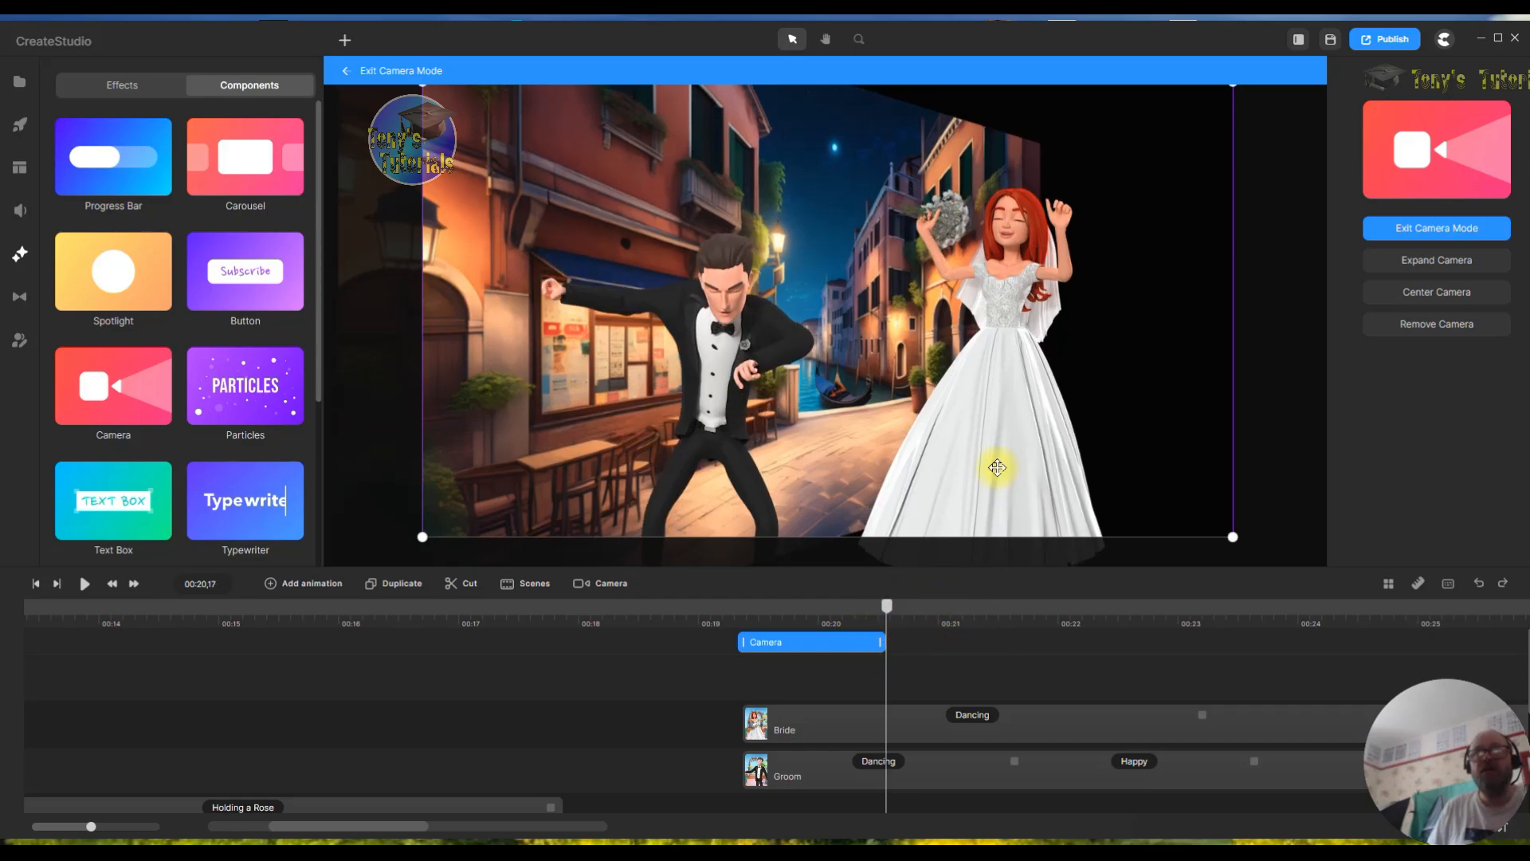
pyautogui.moveTo(724, 429); pyautogui.dragTo(727, 441)
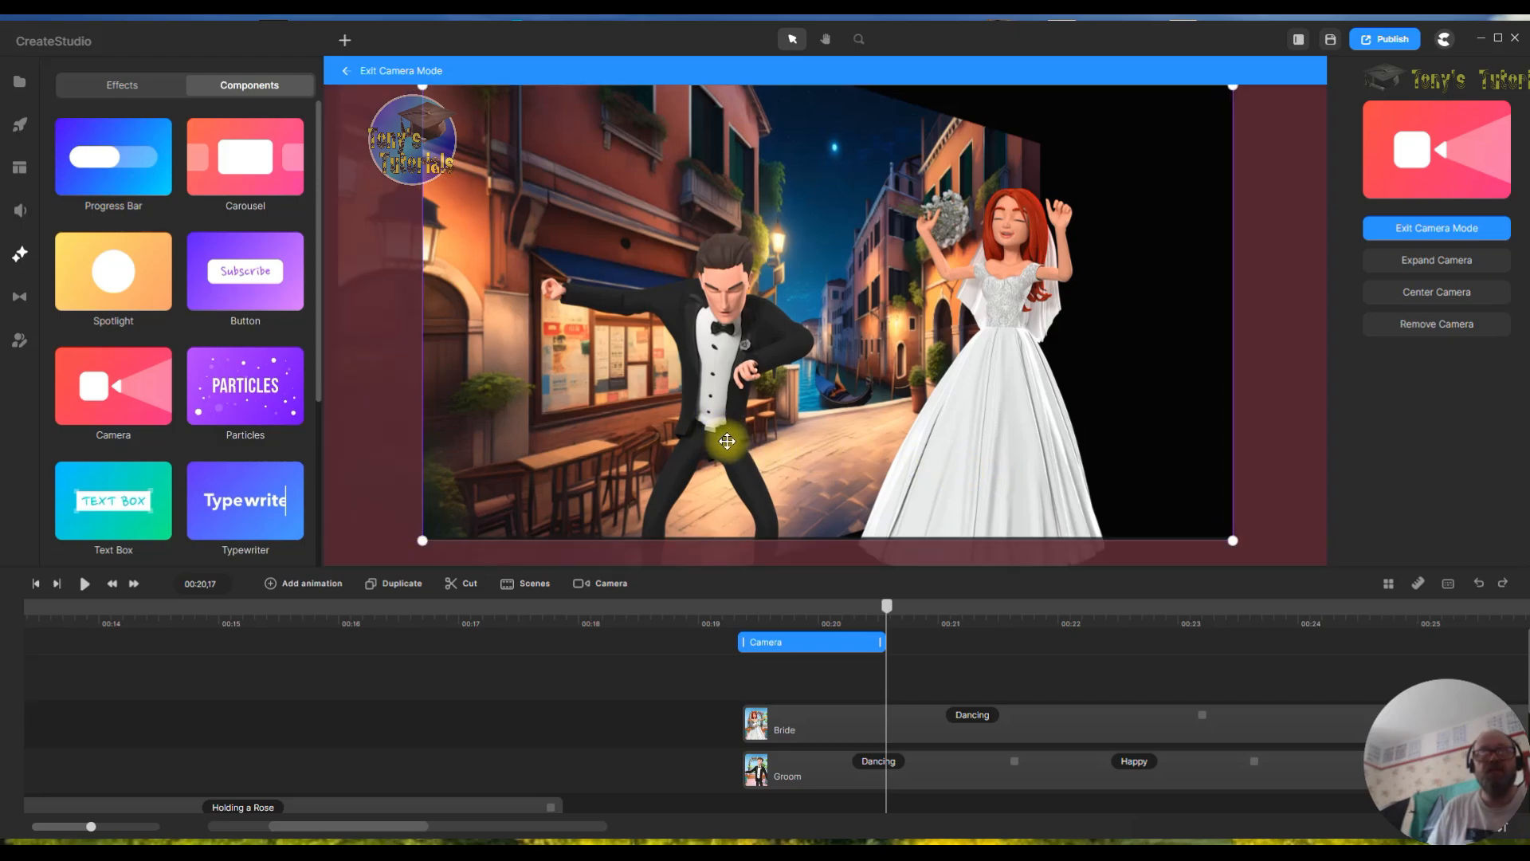
pyautogui.click(1024, 662)
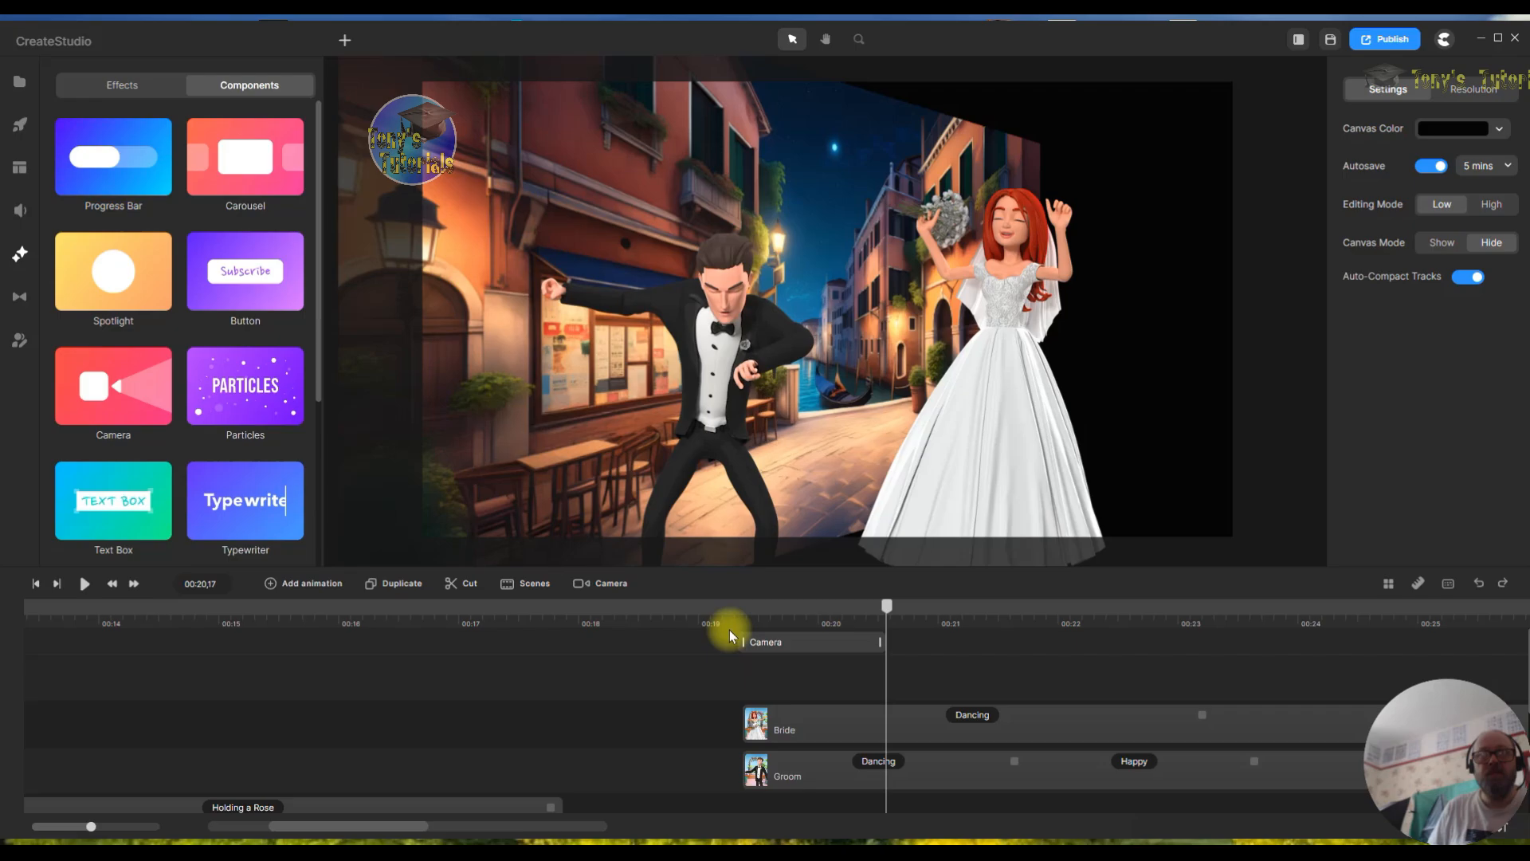
# - At 00:20,19, shrink the camera frame toward its lower-left corner to zoom in on the dancing couple
pyautogui.click(734, 610)
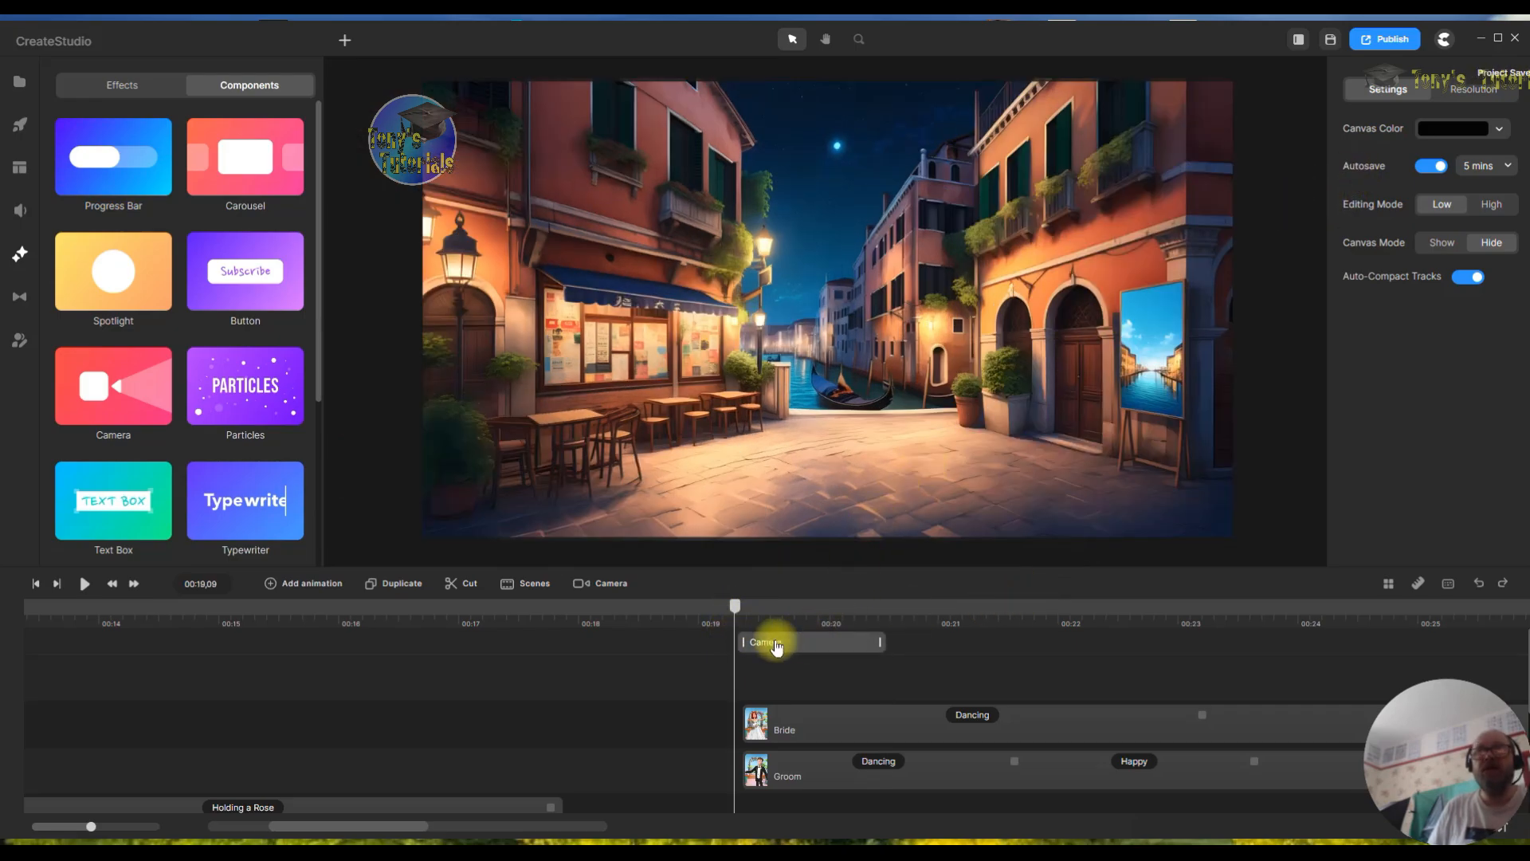
pyautogui.click(779, 422)
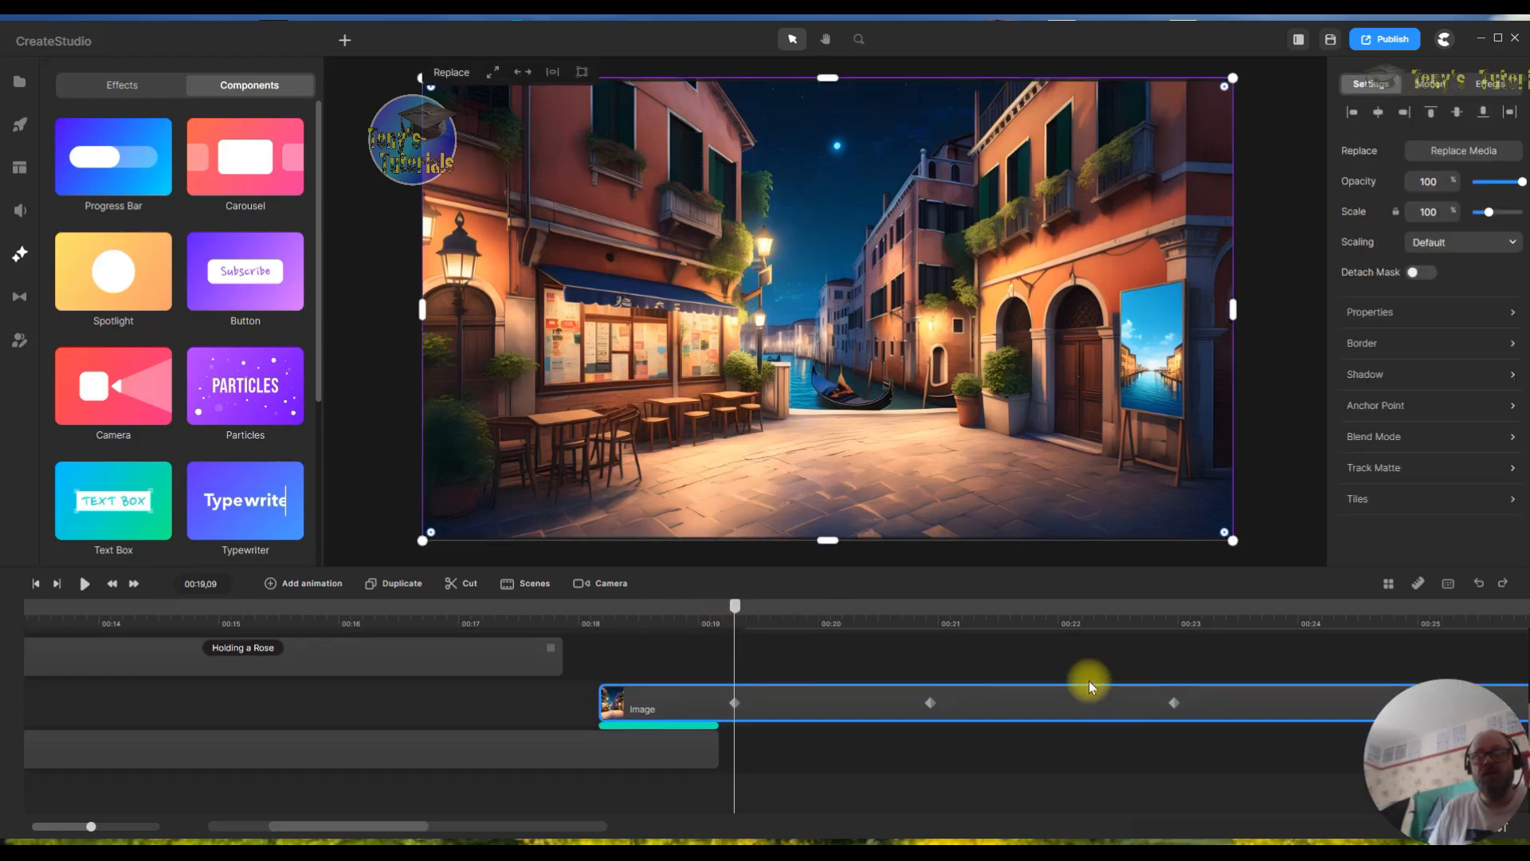
pyautogui.scroll(3, 1044, 669)
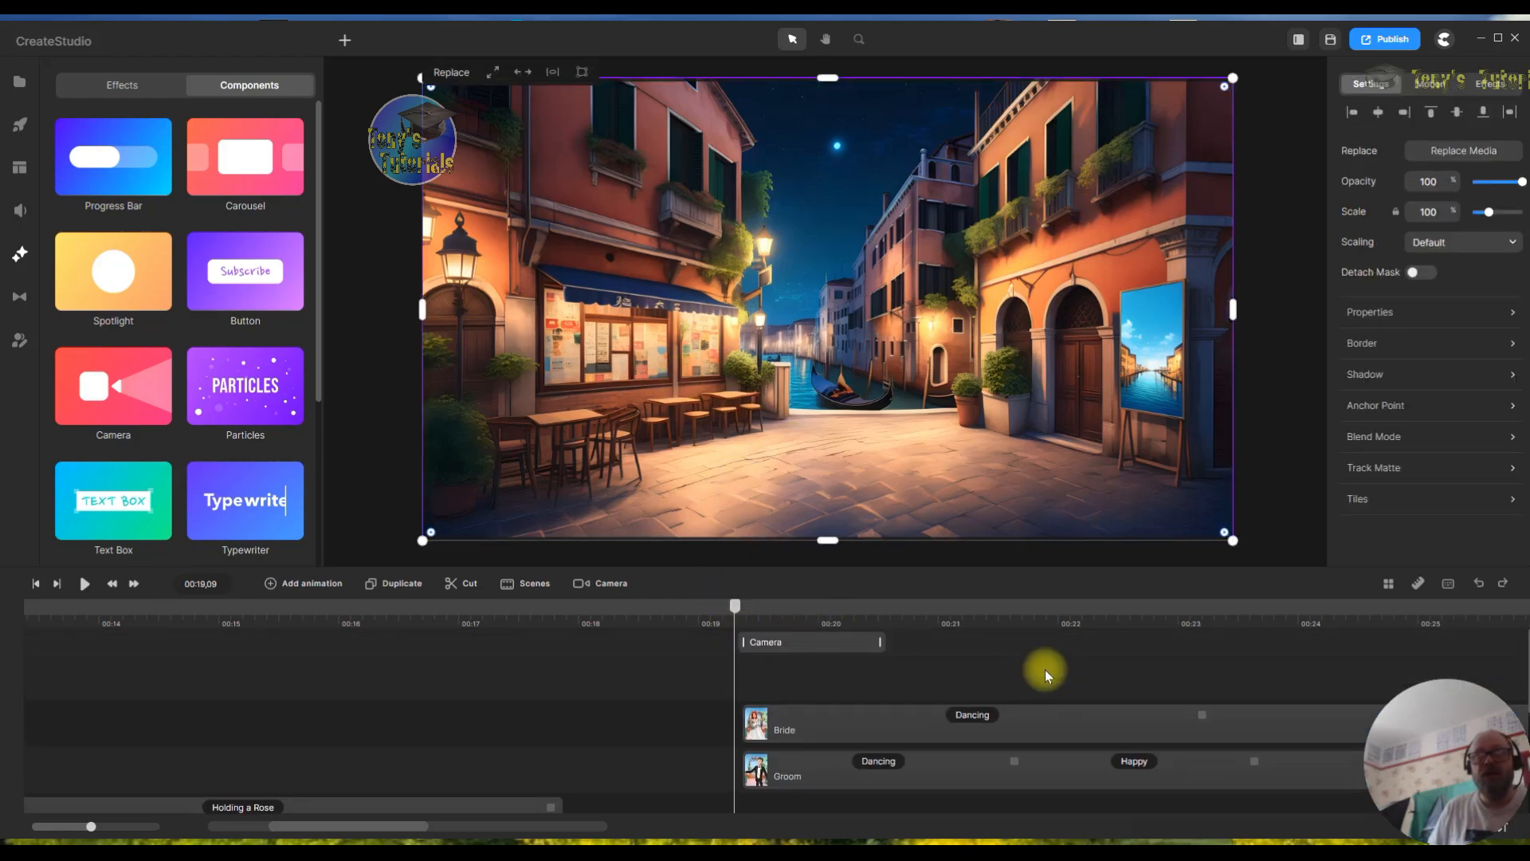
pyautogui.click(896, 619)
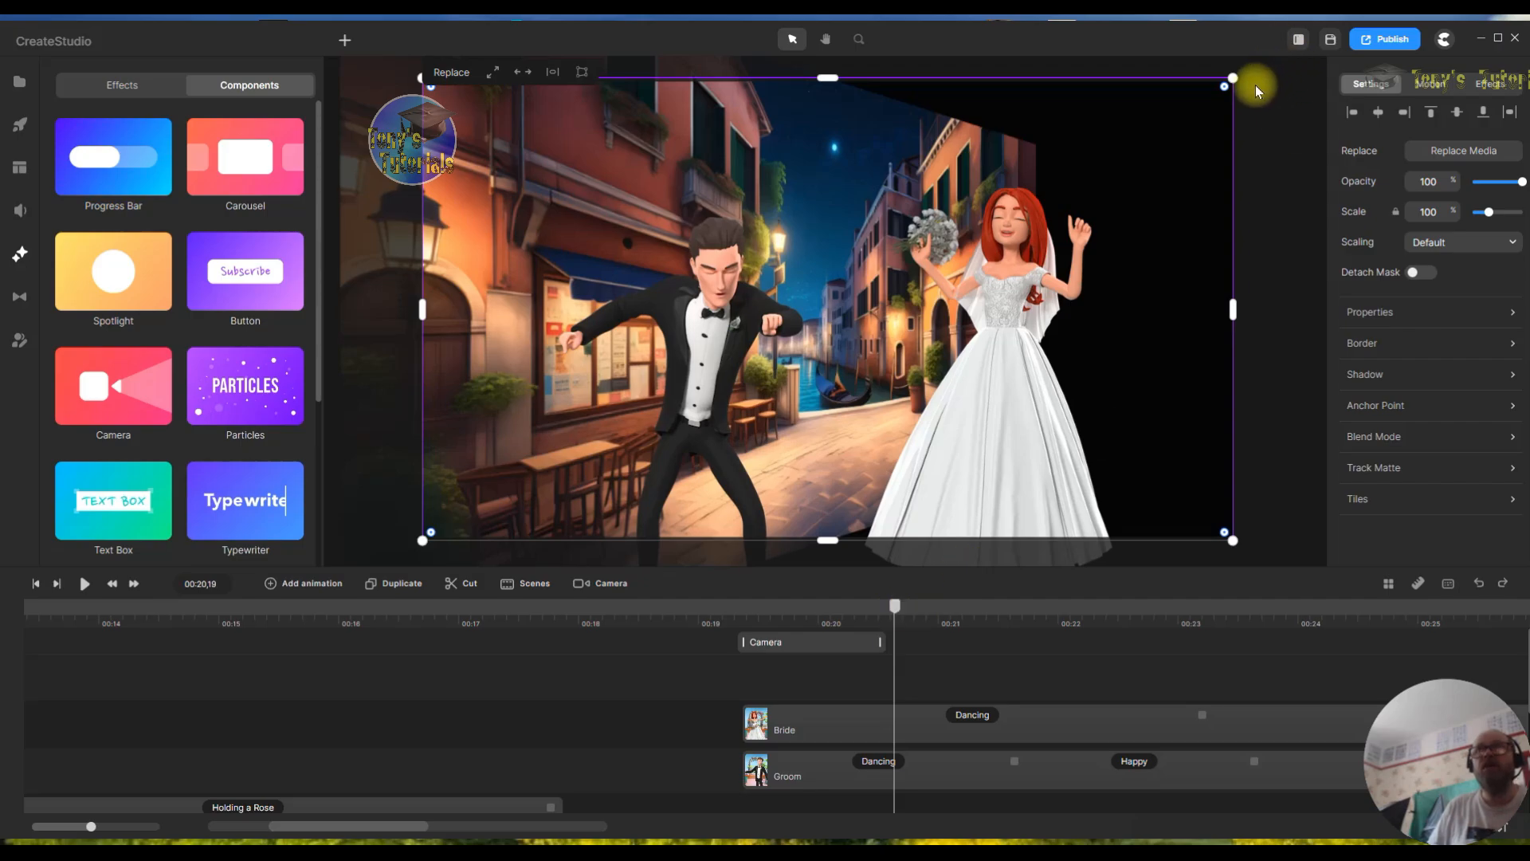
pyautogui.moveTo(1232, 80)
pyautogui.mouseDown()
pyautogui.moveTo(1059, 126)
pyautogui.moveTo(1220, 59)
pyautogui.mouseUp()
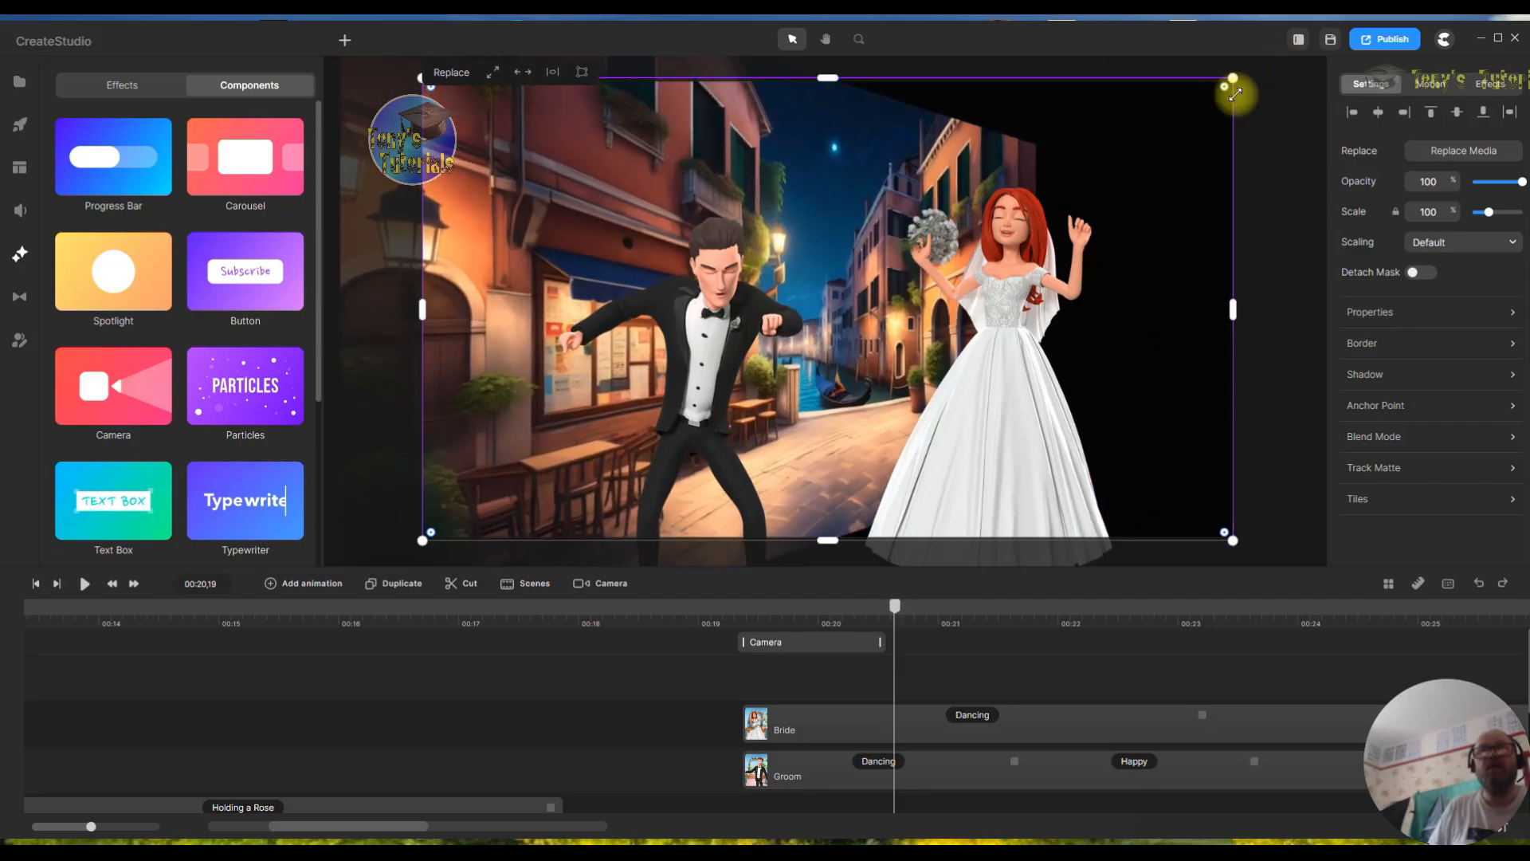
pyautogui.click(853, 643)
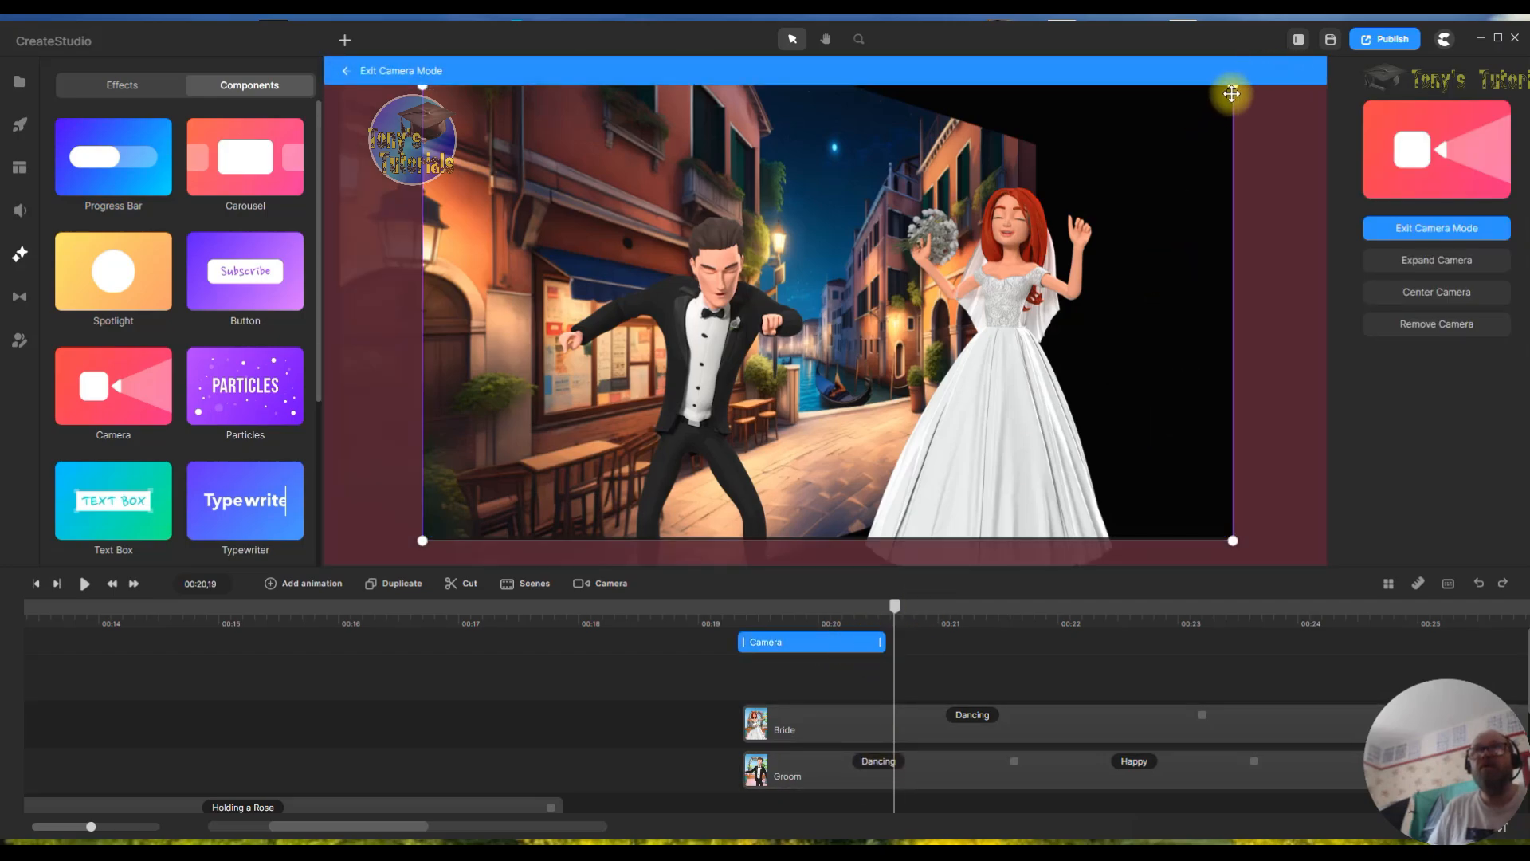
pyautogui.moveTo(1232, 89); pyautogui.dragTo(1023, 161)
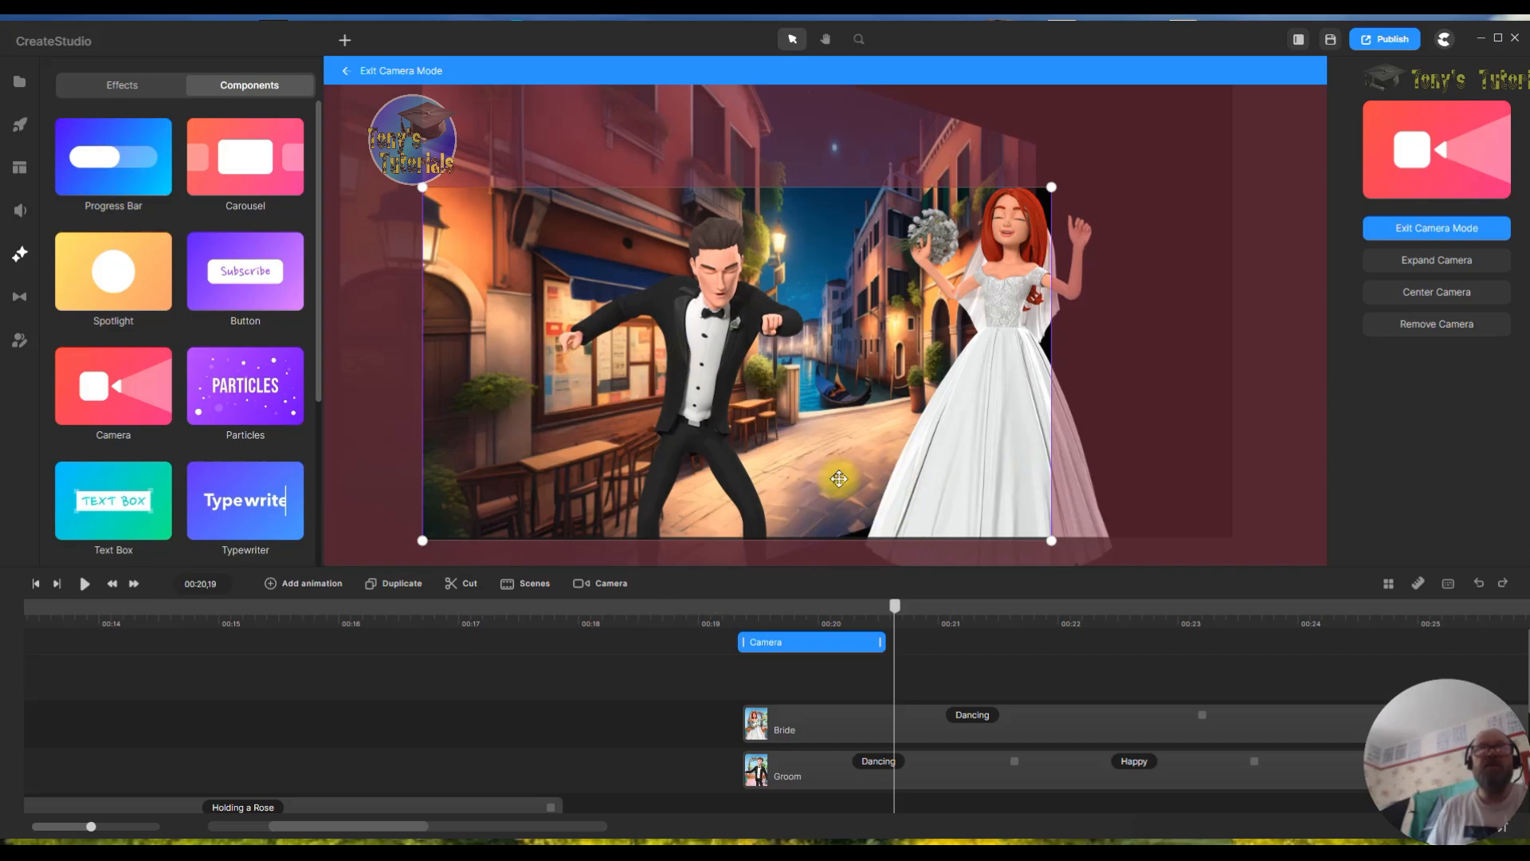
# - Shrink the camera frame further from its lower-left corner, closing in on the couple's upper bodies at 00:20,19
pyautogui.moveTo(421, 538); pyautogui.dragTo(646, 460)
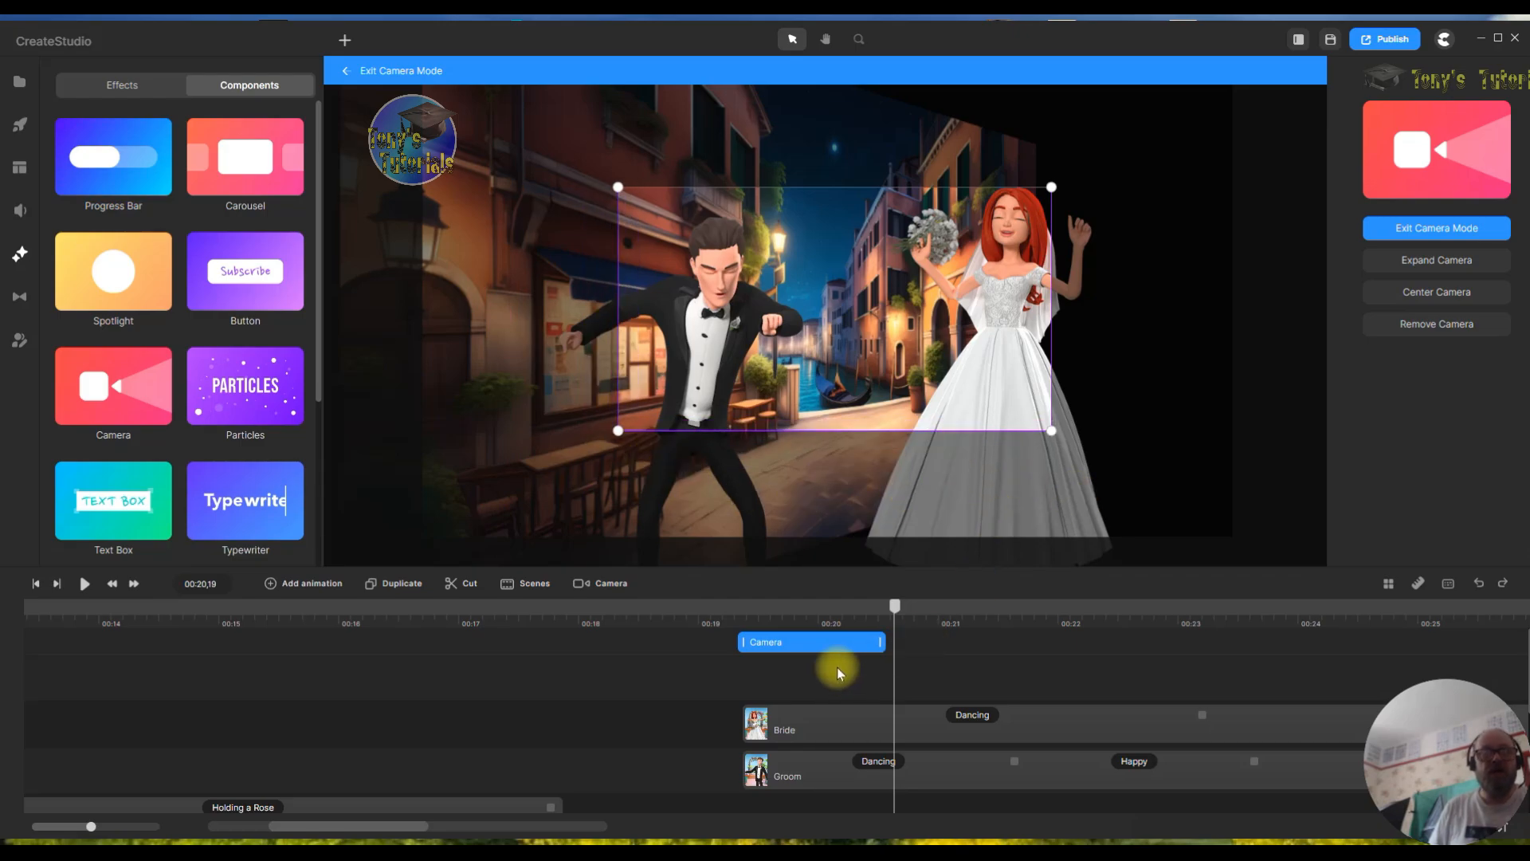
# - Move the bride closer to the groom and fine-tune her position at 00:20,19
pyautogui.click(848, 725)
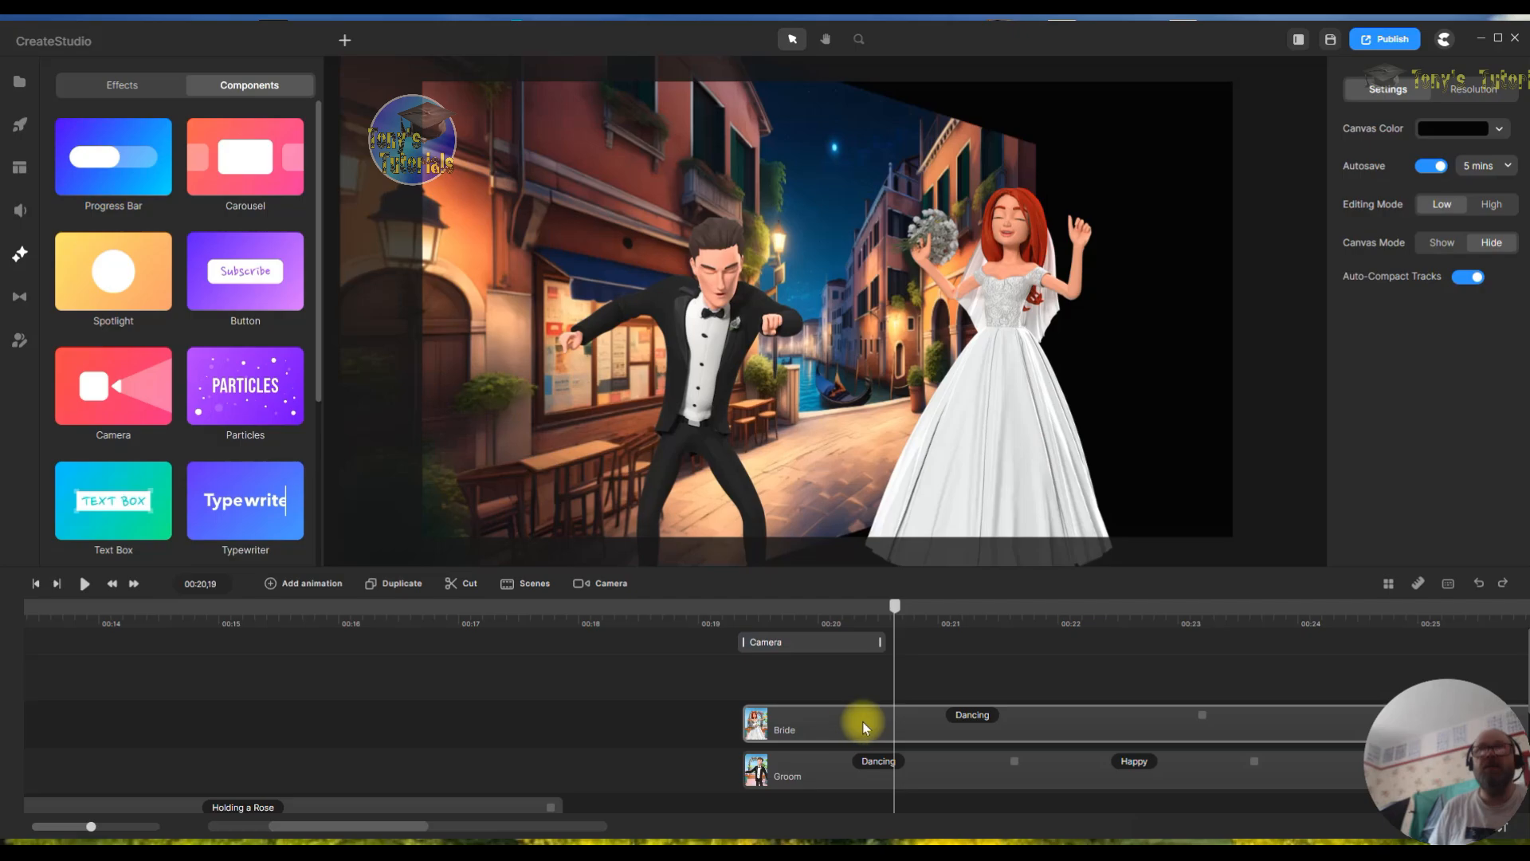
pyautogui.moveTo(1003, 404); pyautogui.dragTo(912, 416)
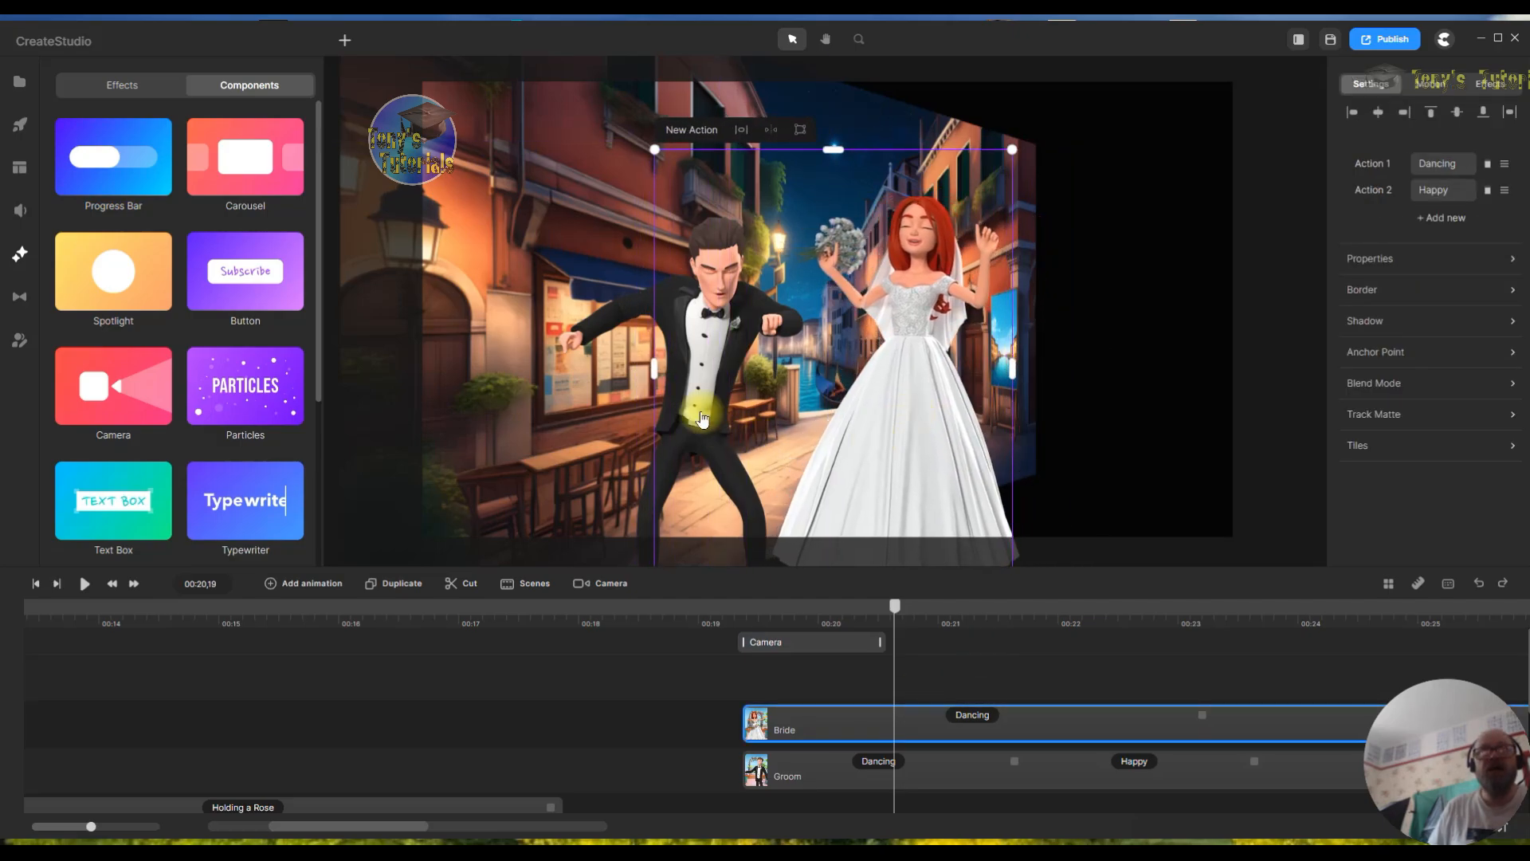
pyautogui.click(642, 309)
pyautogui.moveTo(694, 304); pyautogui.dragTo(685, 307)
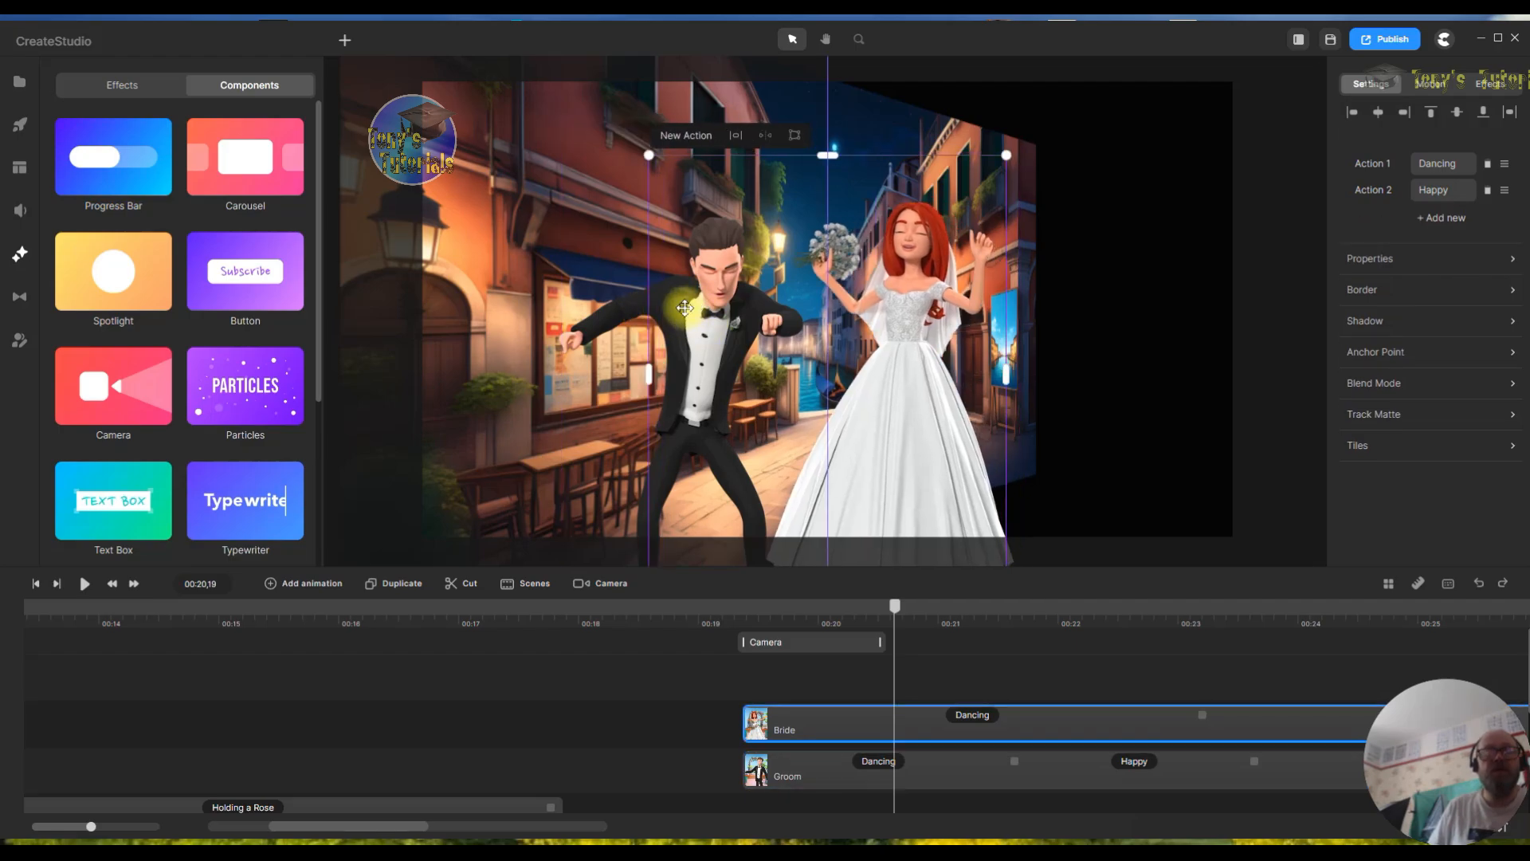
pyautogui.click(806, 770)
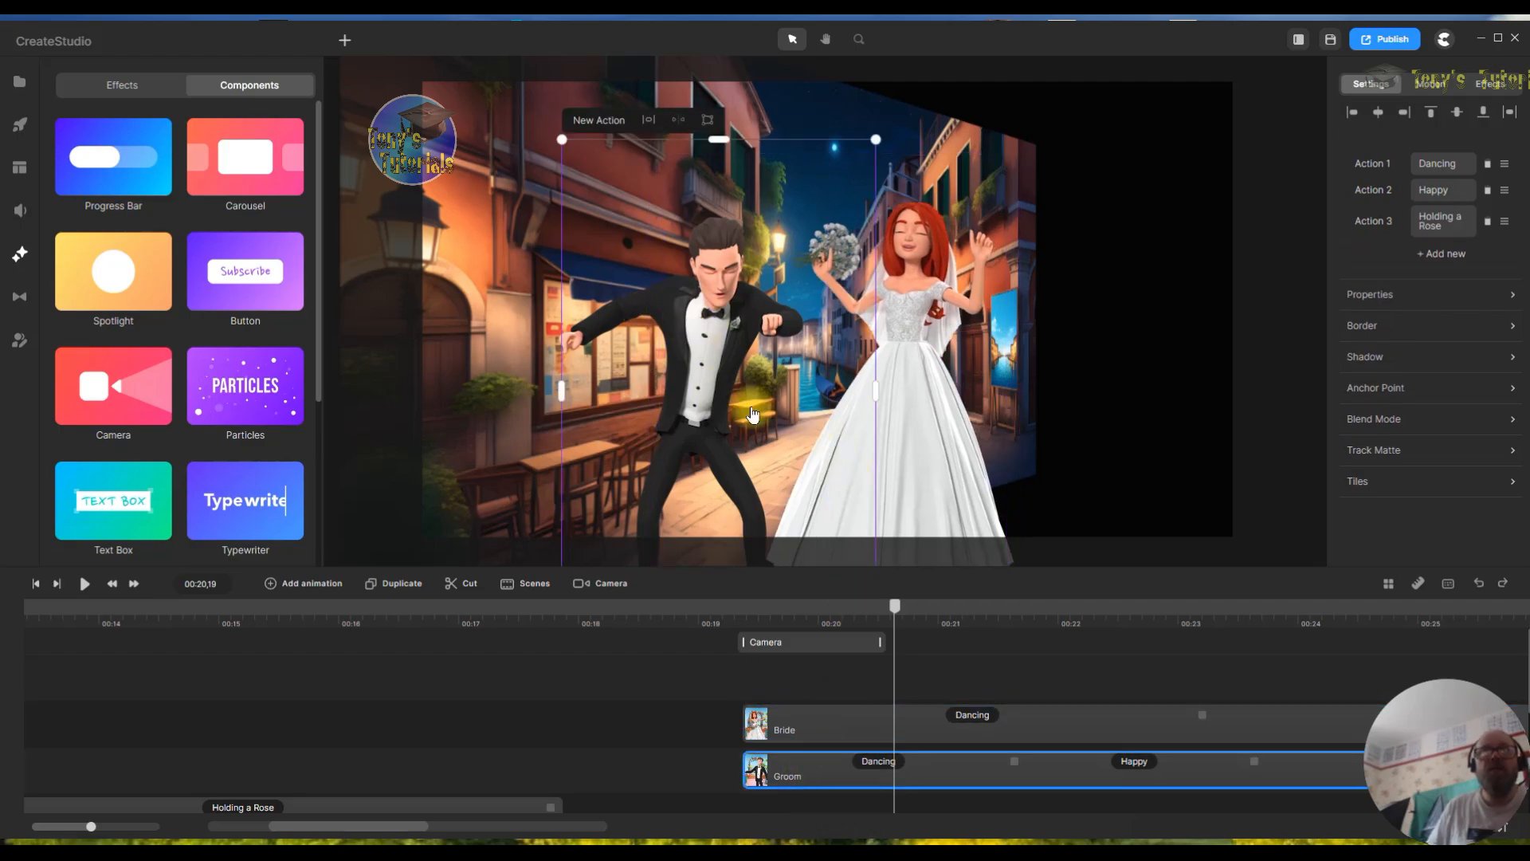
pyautogui.click(733, 345)
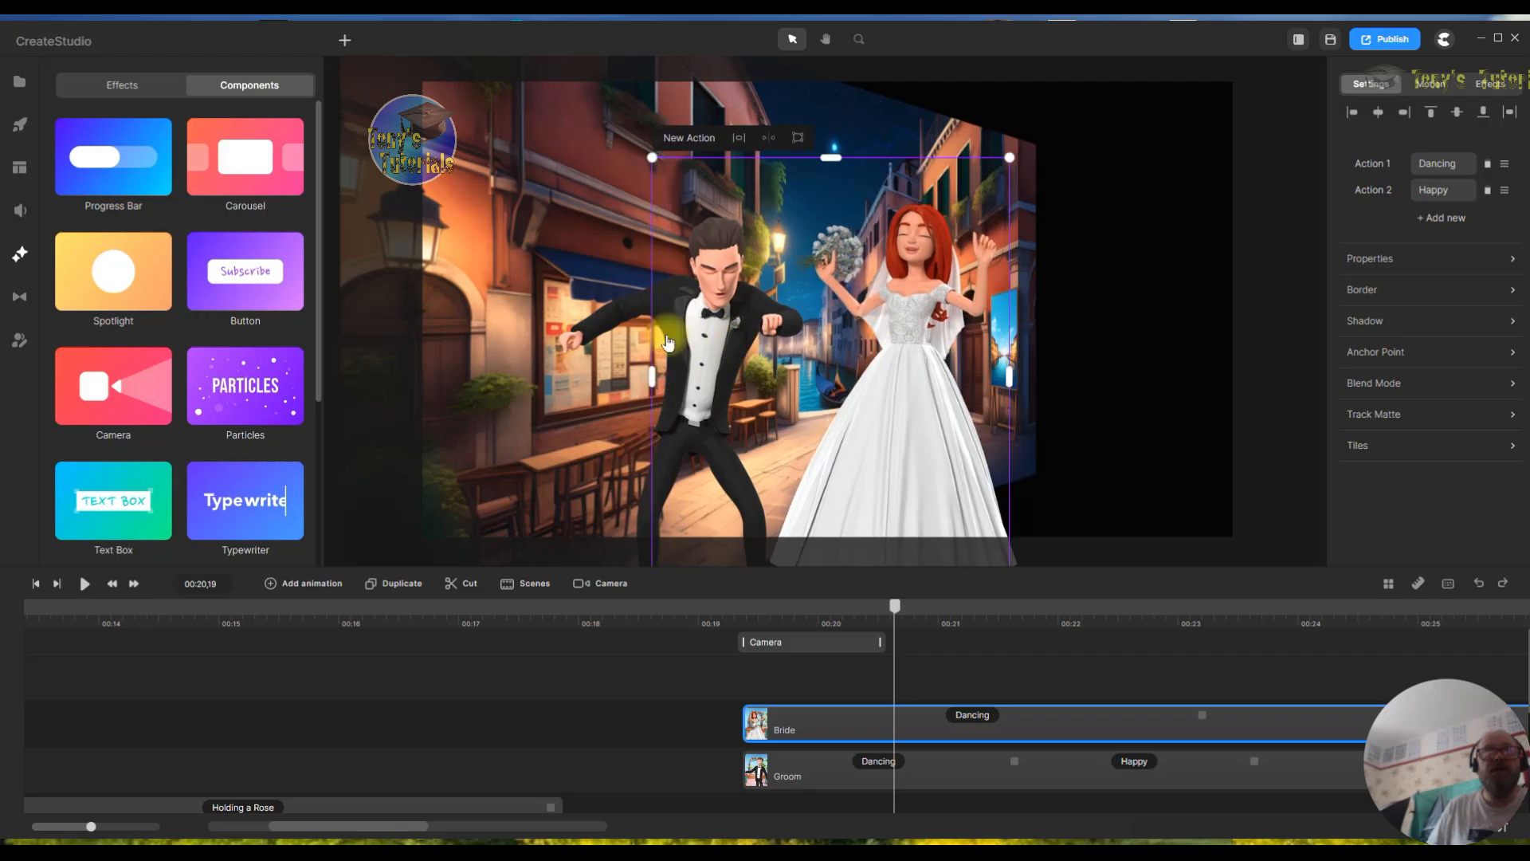
pyautogui.click(608, 312)
pyautogui.moveTo(662, 302); pyautogui.dragTo(675, 299)
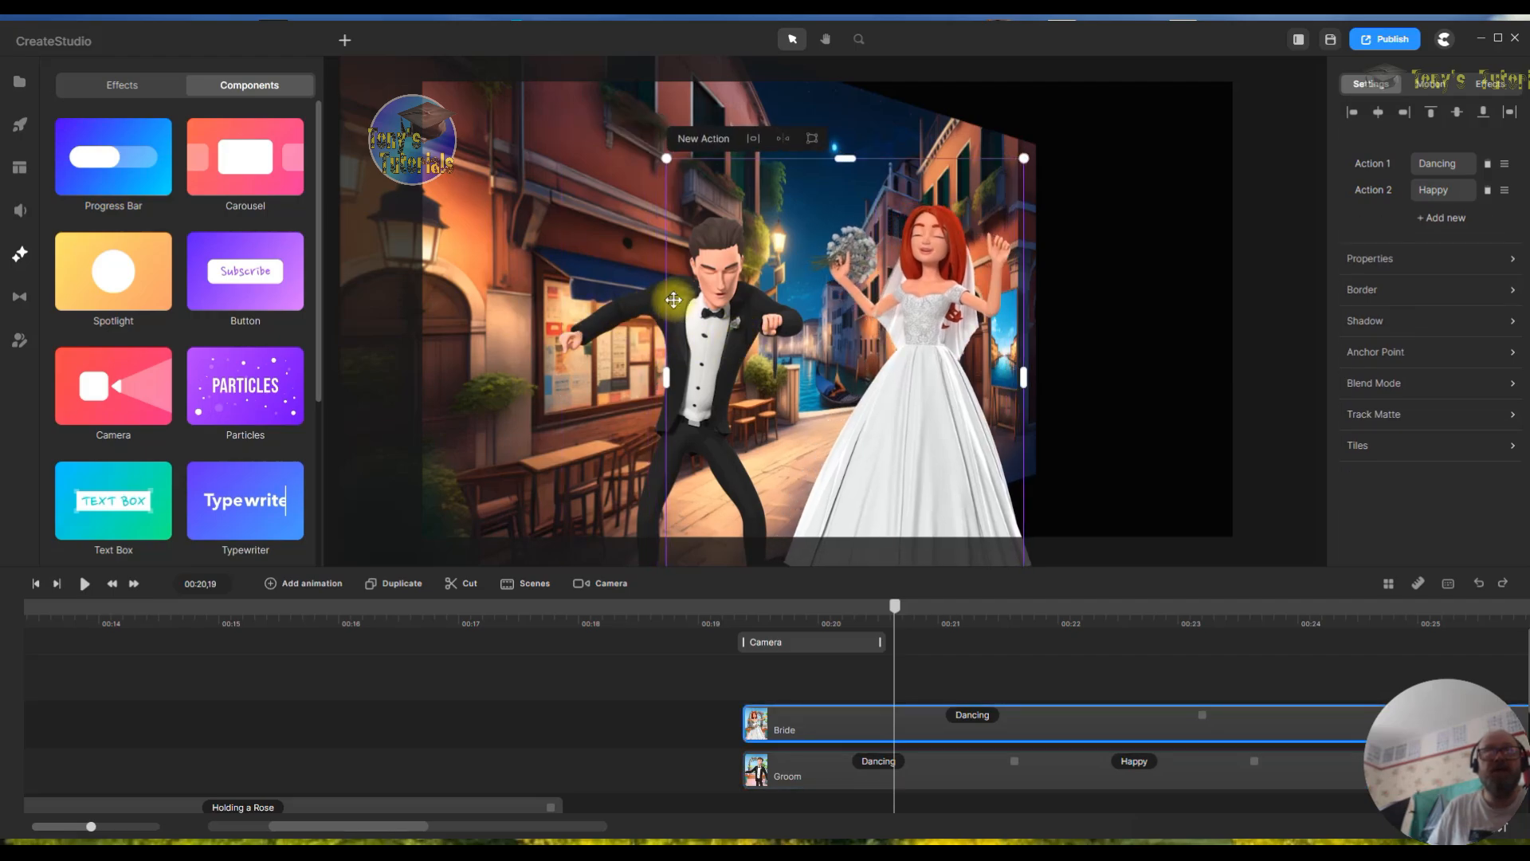
# - Move the groom slightly toward the bride so the couple stands closer together
pyautogui.click(789, 771)
pyautogui.click(699, 335)
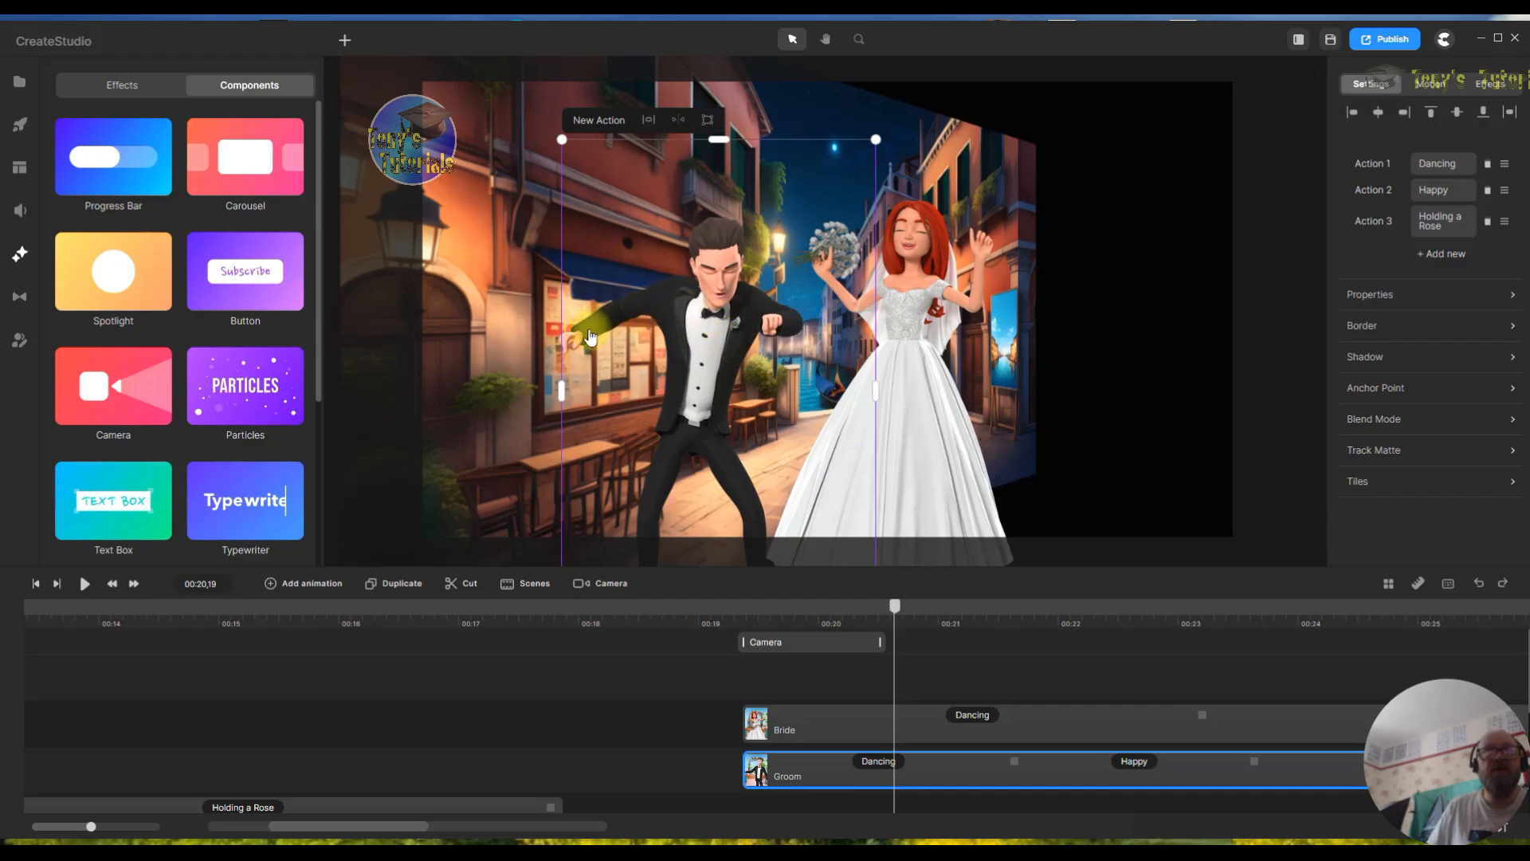
pyautogui.moveTo(589, 339); pyautogui.dragTo(620, 361)
pyautogui.click(1081, 653)
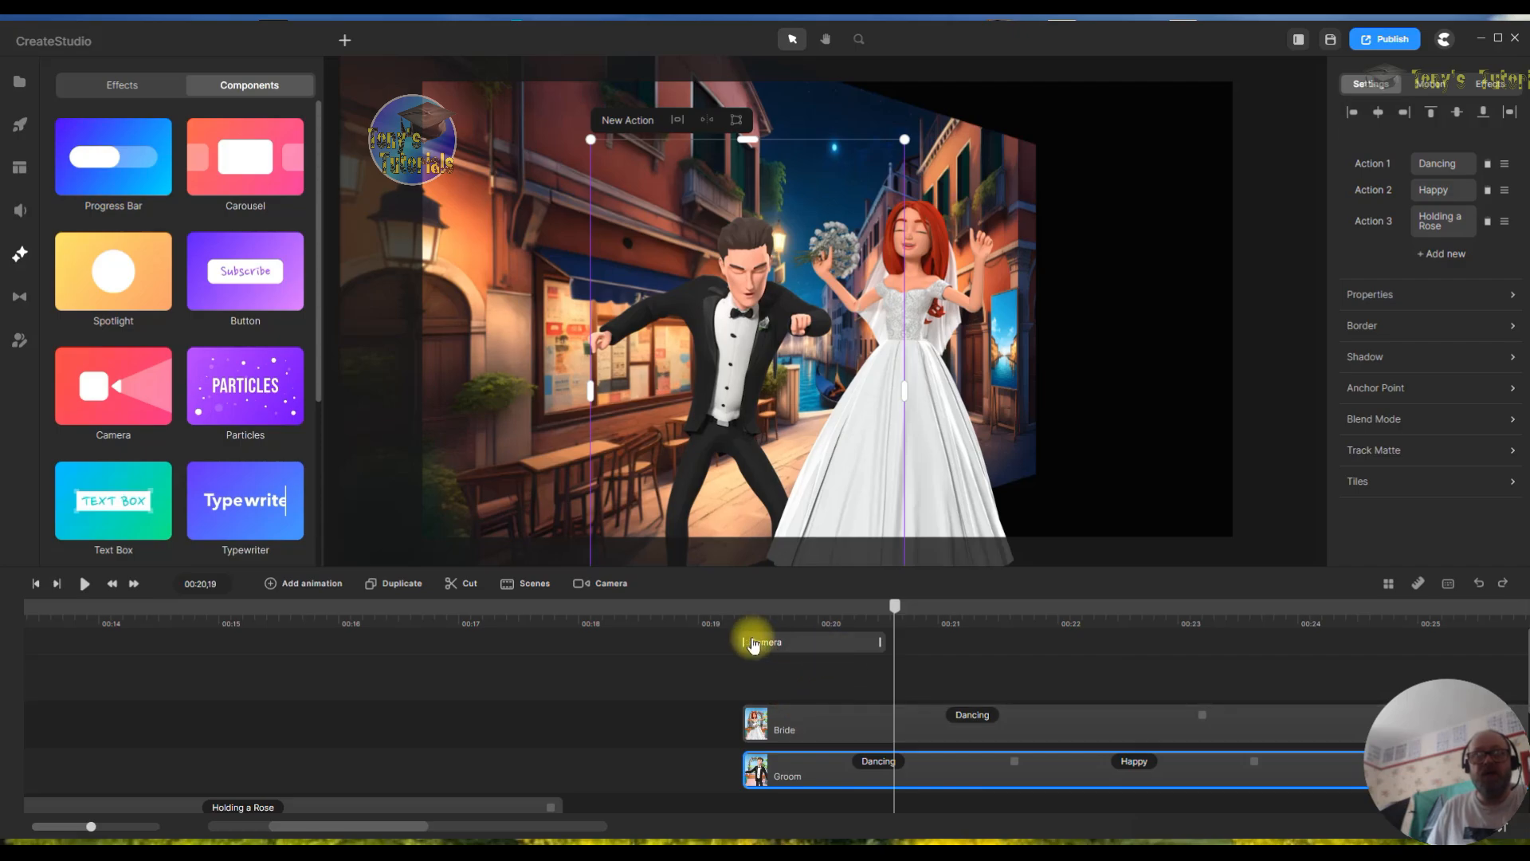
# - Reopen the first camera segment and, at 00:20,20, tighten its frame and lower it slightly around the couple
pyautogui.click(722, 609)
pyautogui.moveTo(722, 608)
pyautogui.mouseDown()
pyautogui.moveTo(925, 615)
pyautogui.moveTo(721, 616)
pyautogui.mouseUp()
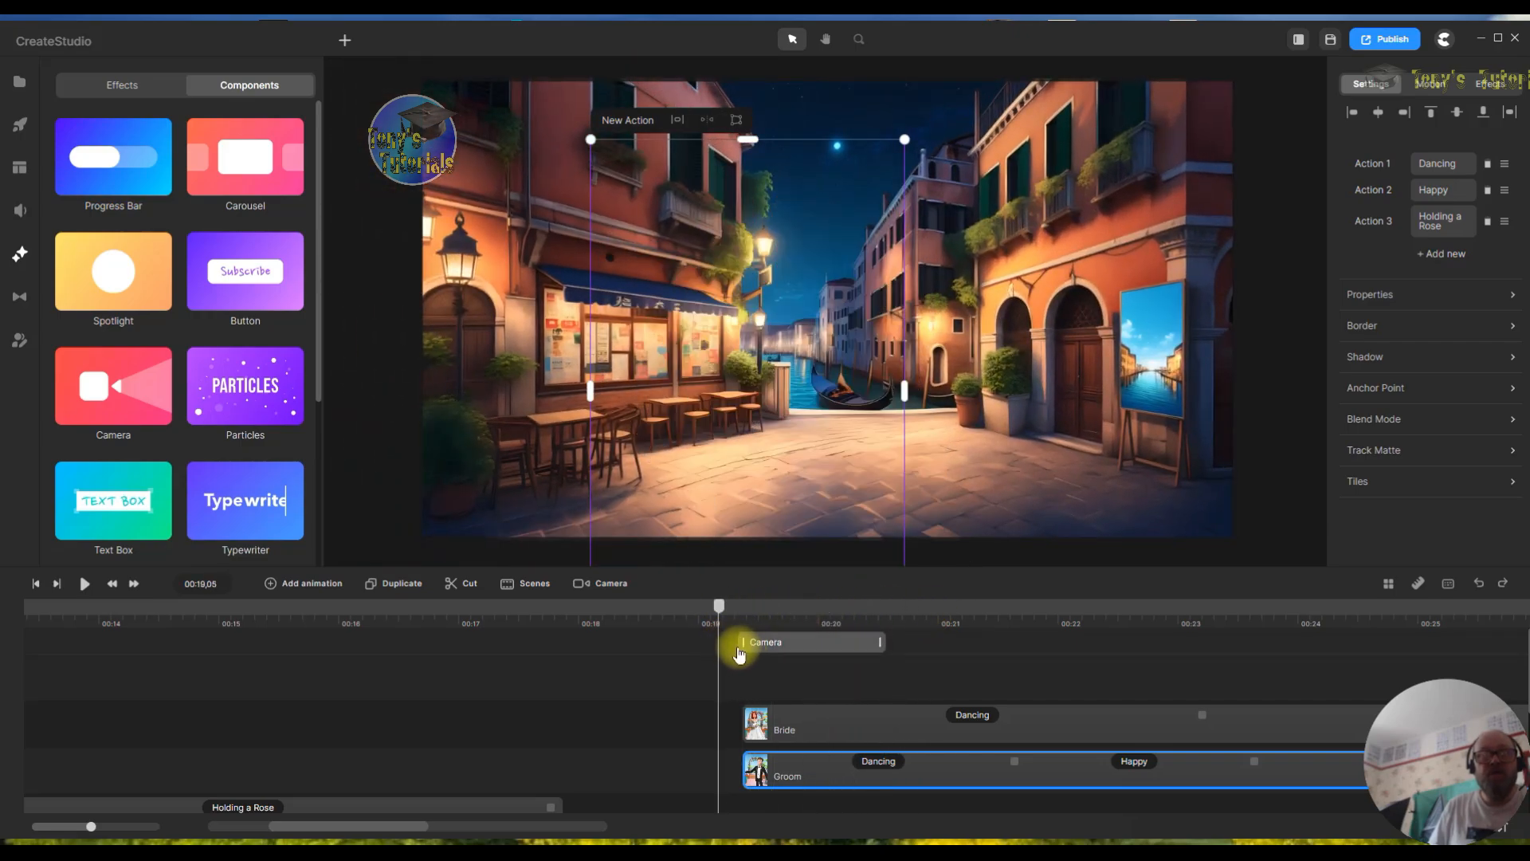
pyautogui.click(736, 643)
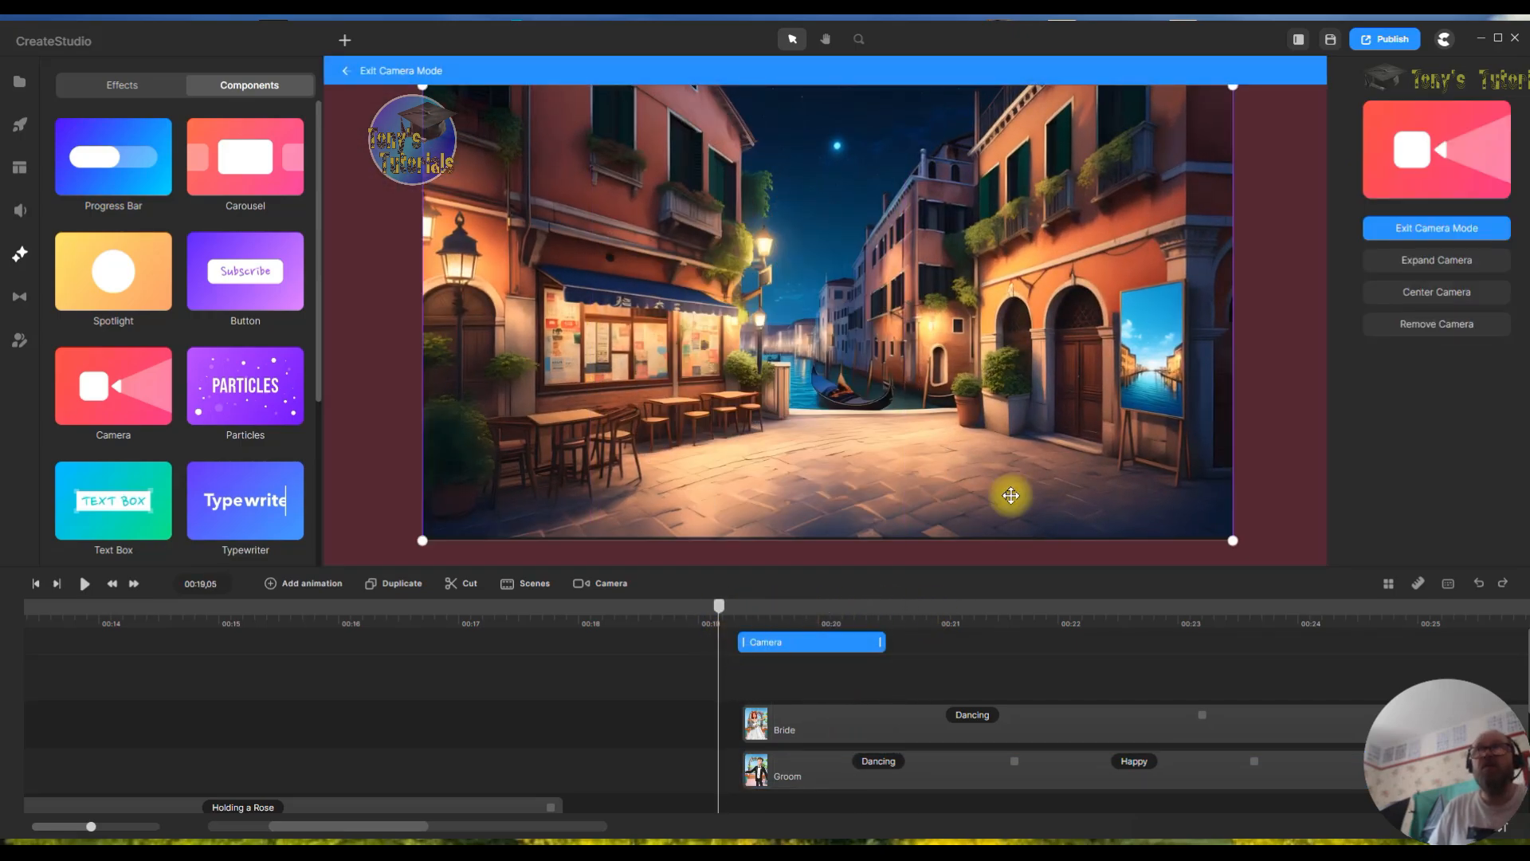
pyautogui.moveTo(719, 606); pyautogui.dragTo(899, 608)
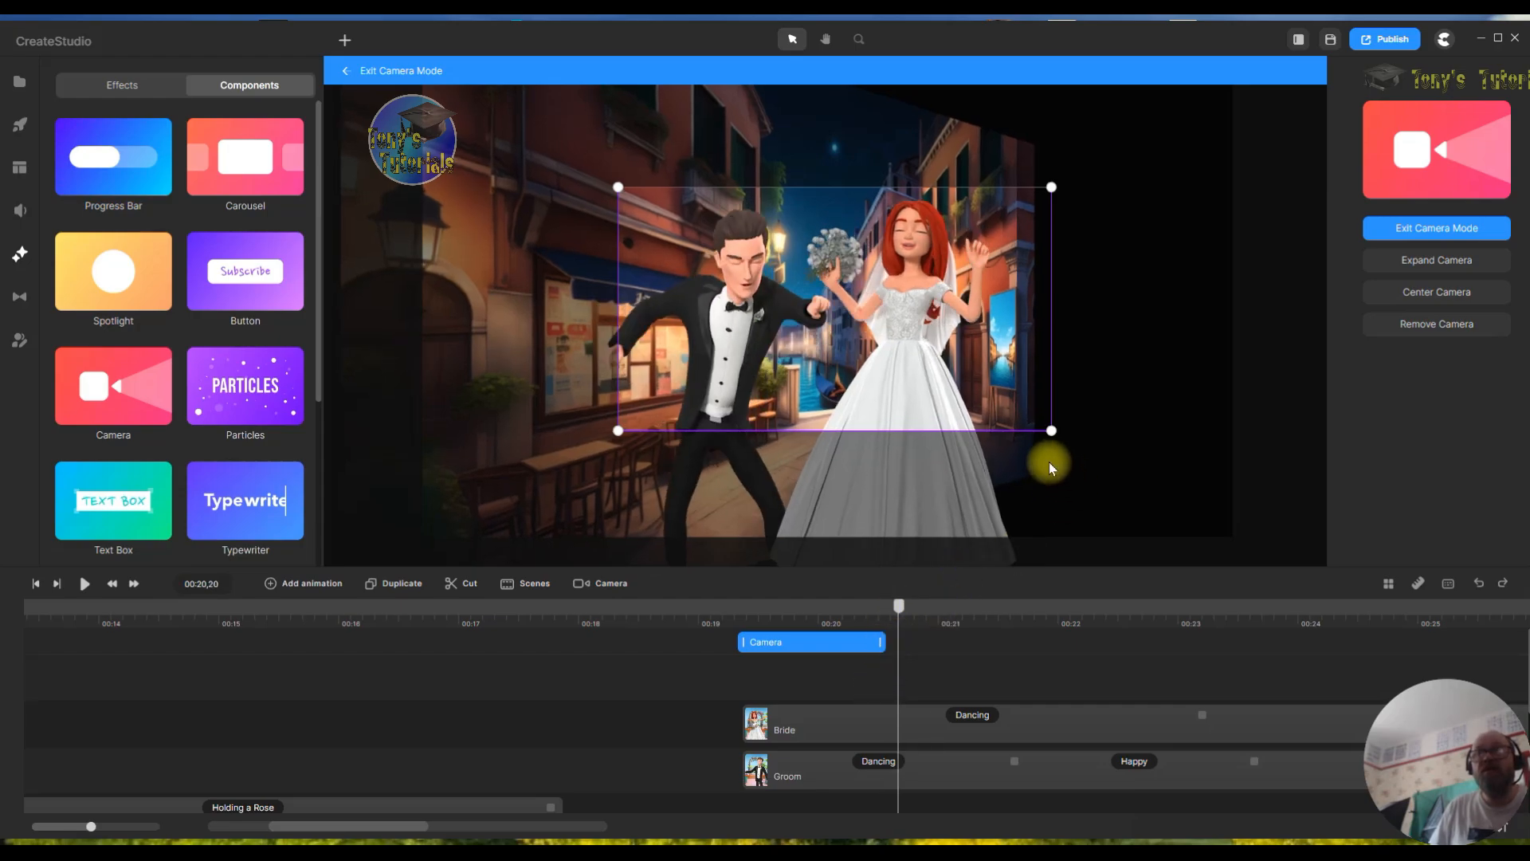
pyautogui.moveTo(1048, 428); pyautogui.dragTo(1006, 405)
pyautogui.moveTo(846, 378); pyautogui.dragTo(843, 385)
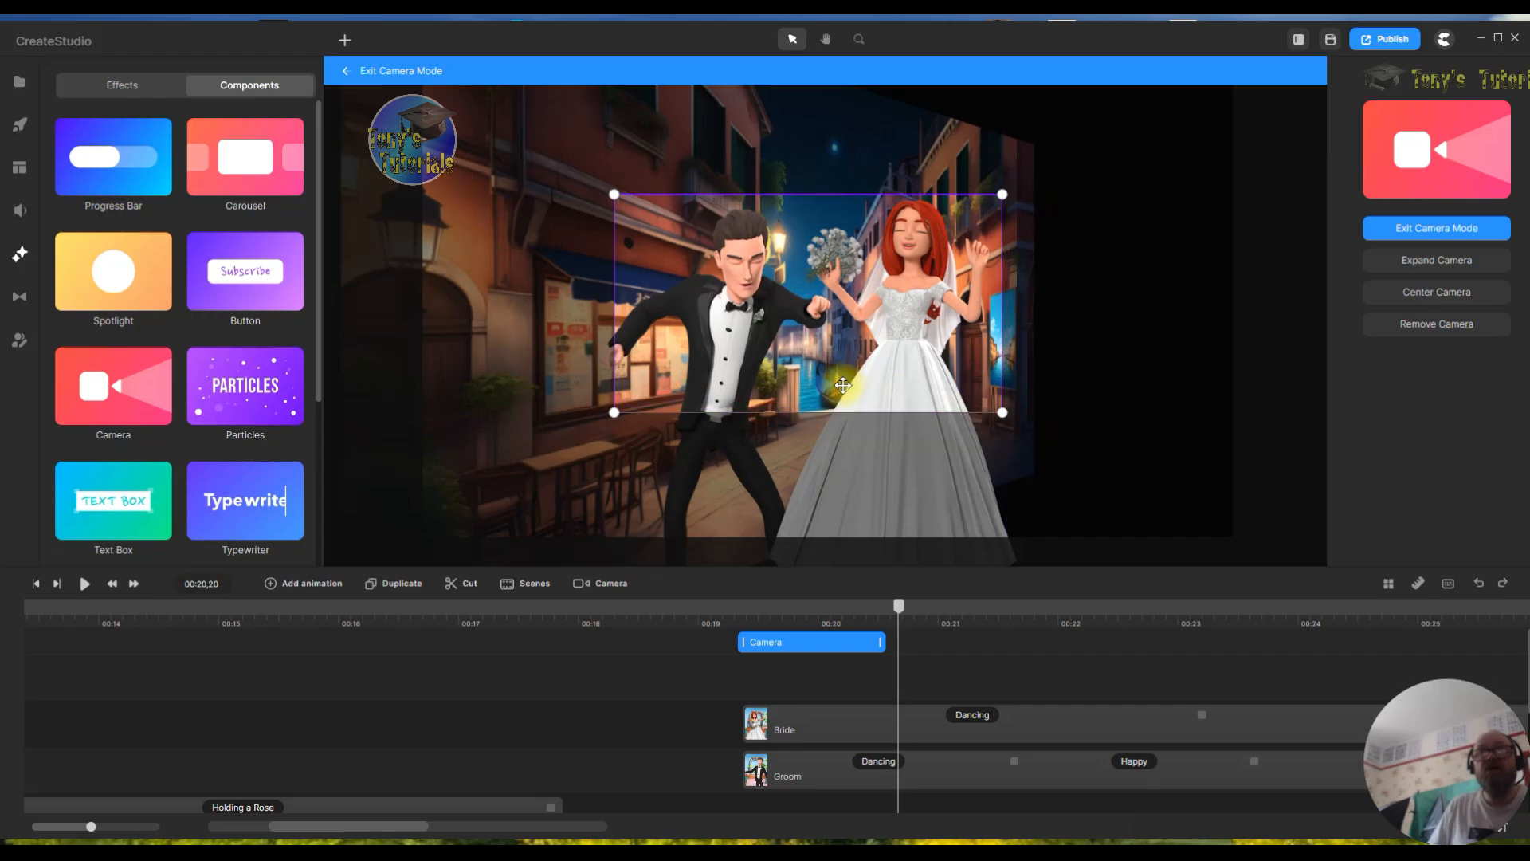
# - Add a second camera segment at 00:21,22 and shorten it to about one second
pyautogui.moveTo(905, 607); pyautogui.dragTo(1013, 627)
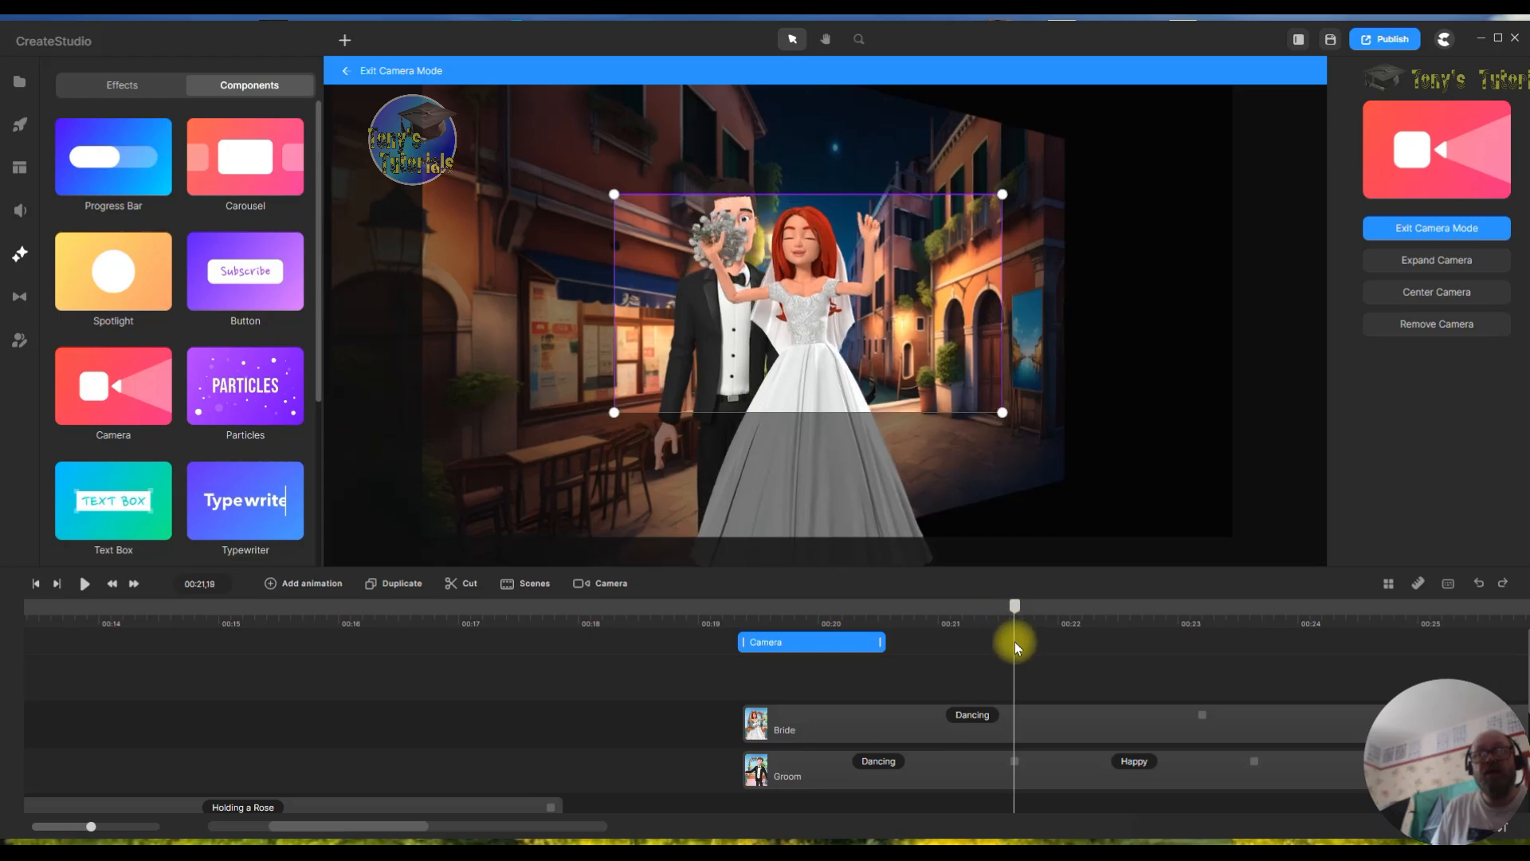
pyautogui.click(1015, 642)
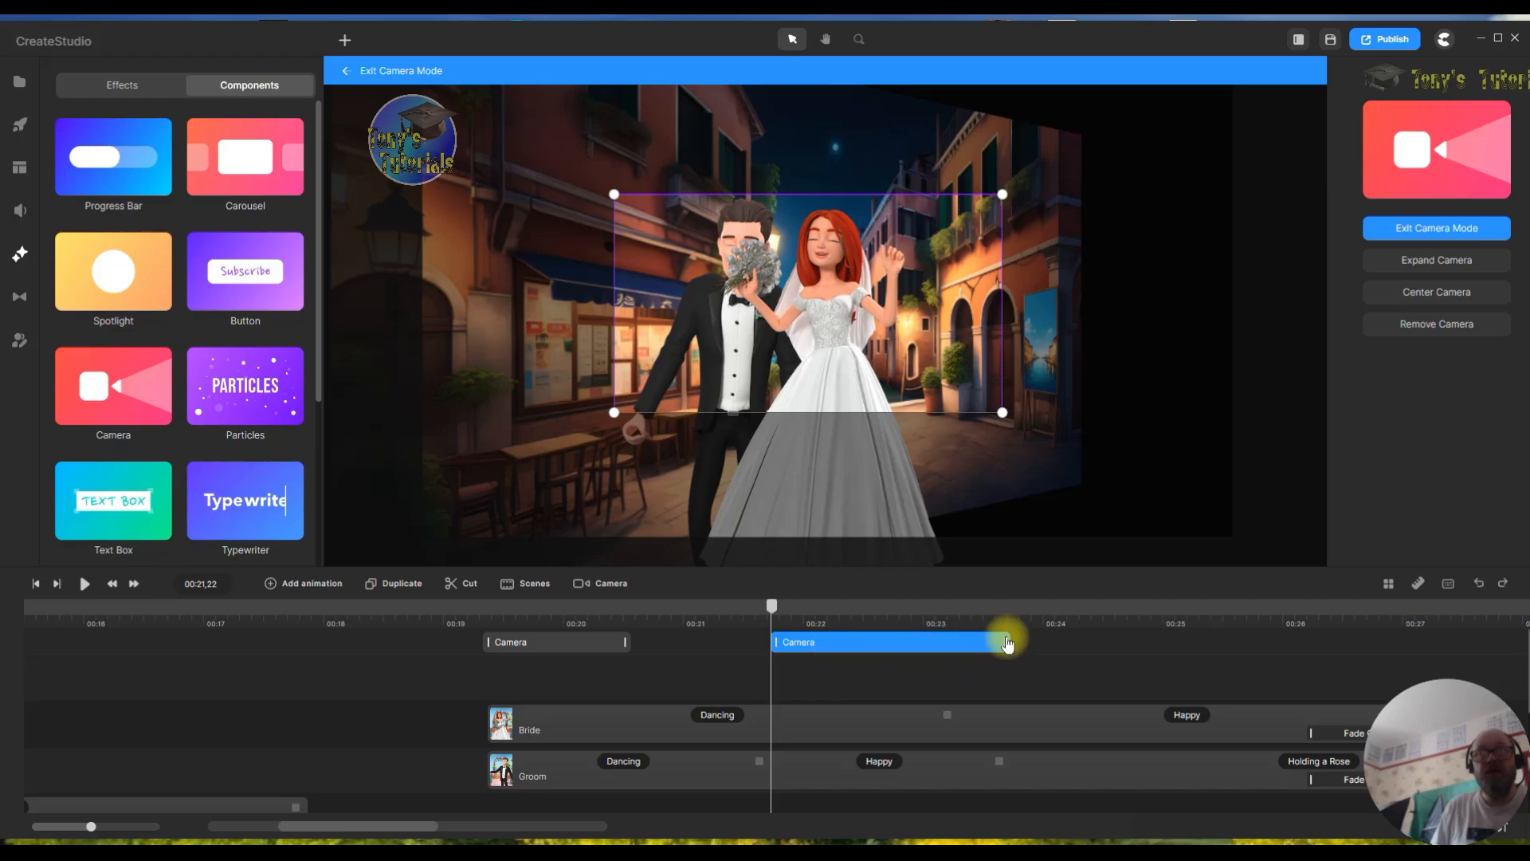
pyautogui.moveTo(1002, 640); pyautogui.dragTo(861, 642)
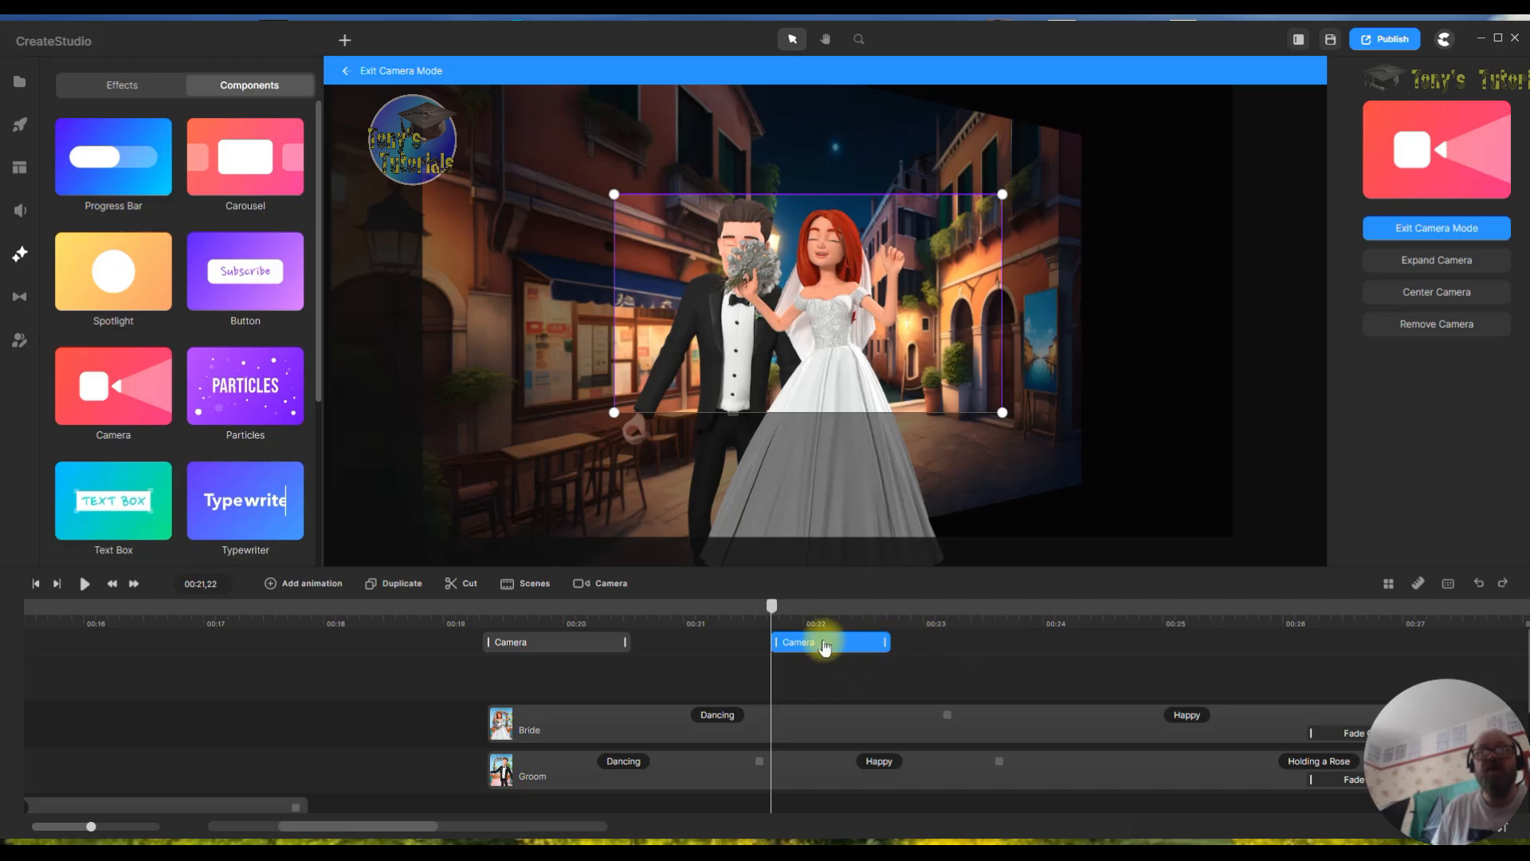
# - Expand the camera to the full canvas at 00:23,00, just after the second camera segment, to zoom back out
pyautogui.moveTo(777, 614); pyautogui.dragTo(875, 618)
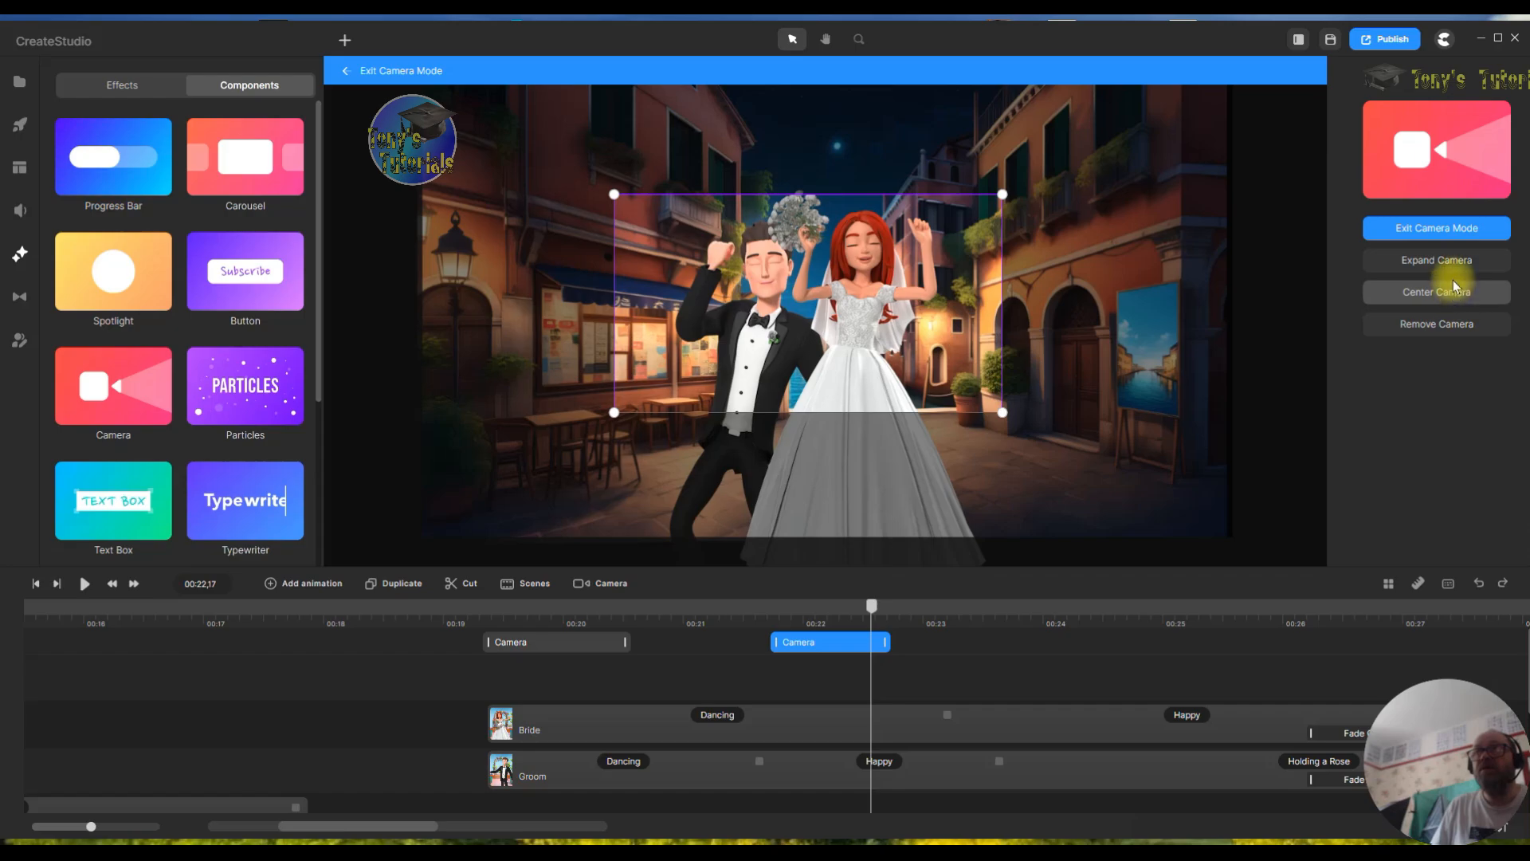
pyautogui.click(924, 613)
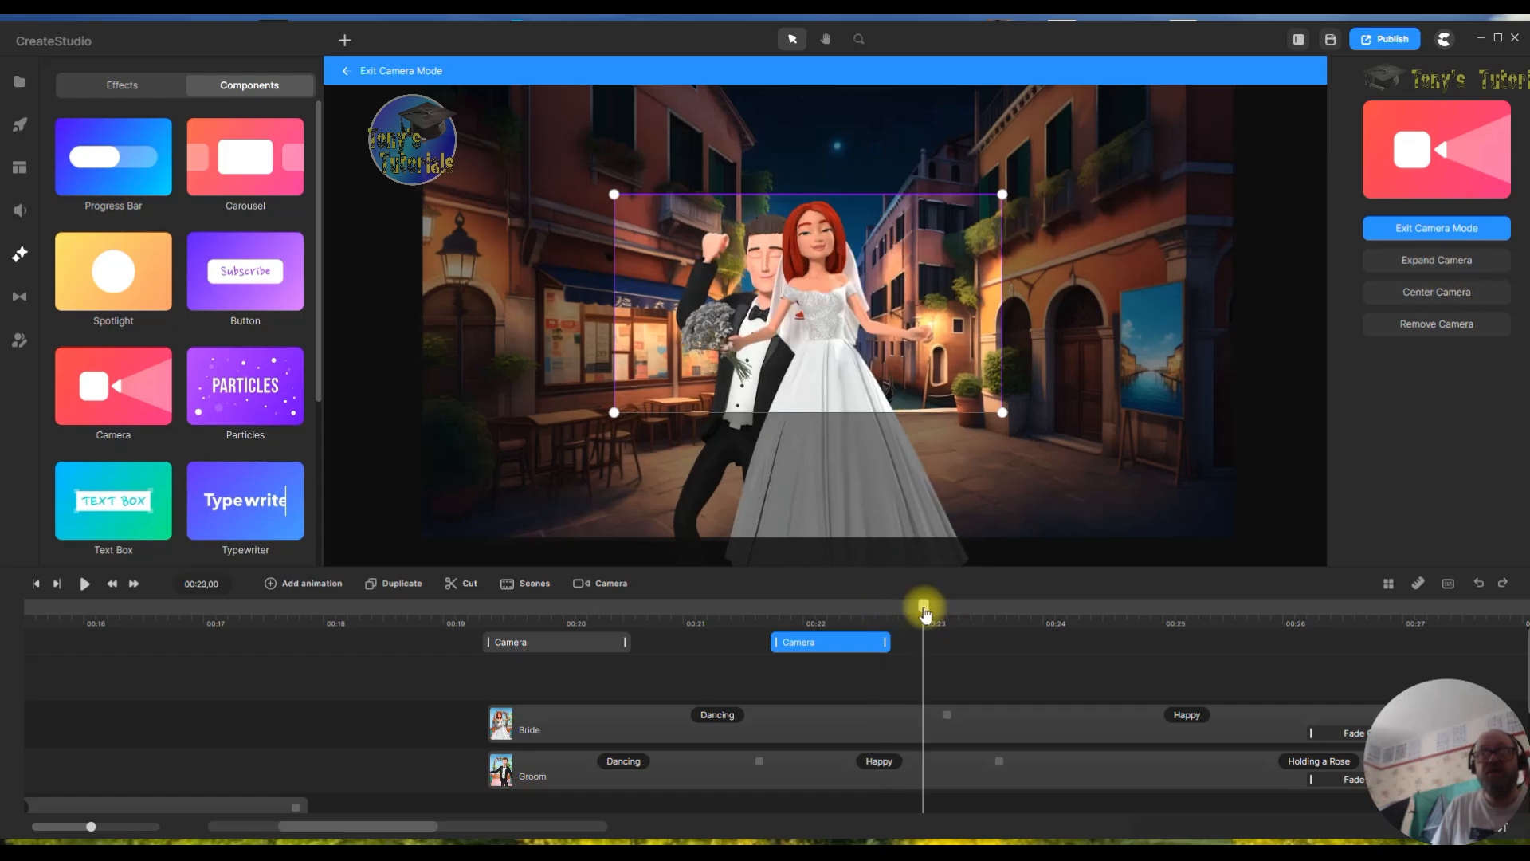
pyautogui.click(1432, 268)
# - Add a third camera segment at 00:23,19 and shorten it to end at about 00:24,22
pyautogui.moveTo(923, 605); pyautogui.dragTo(988, 611)
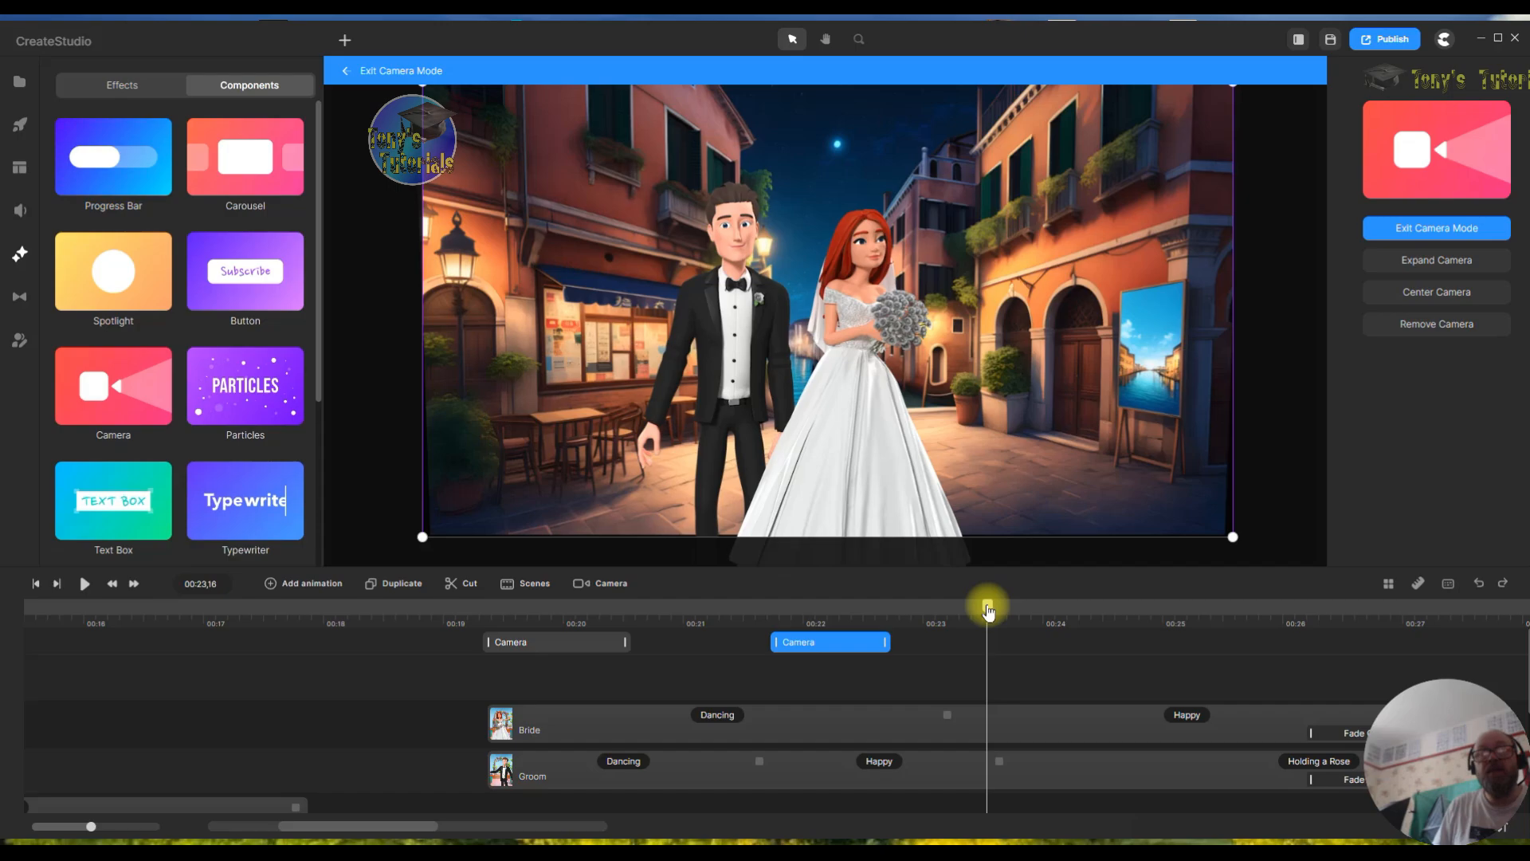
pyautogui.doubleClick(999, 648)
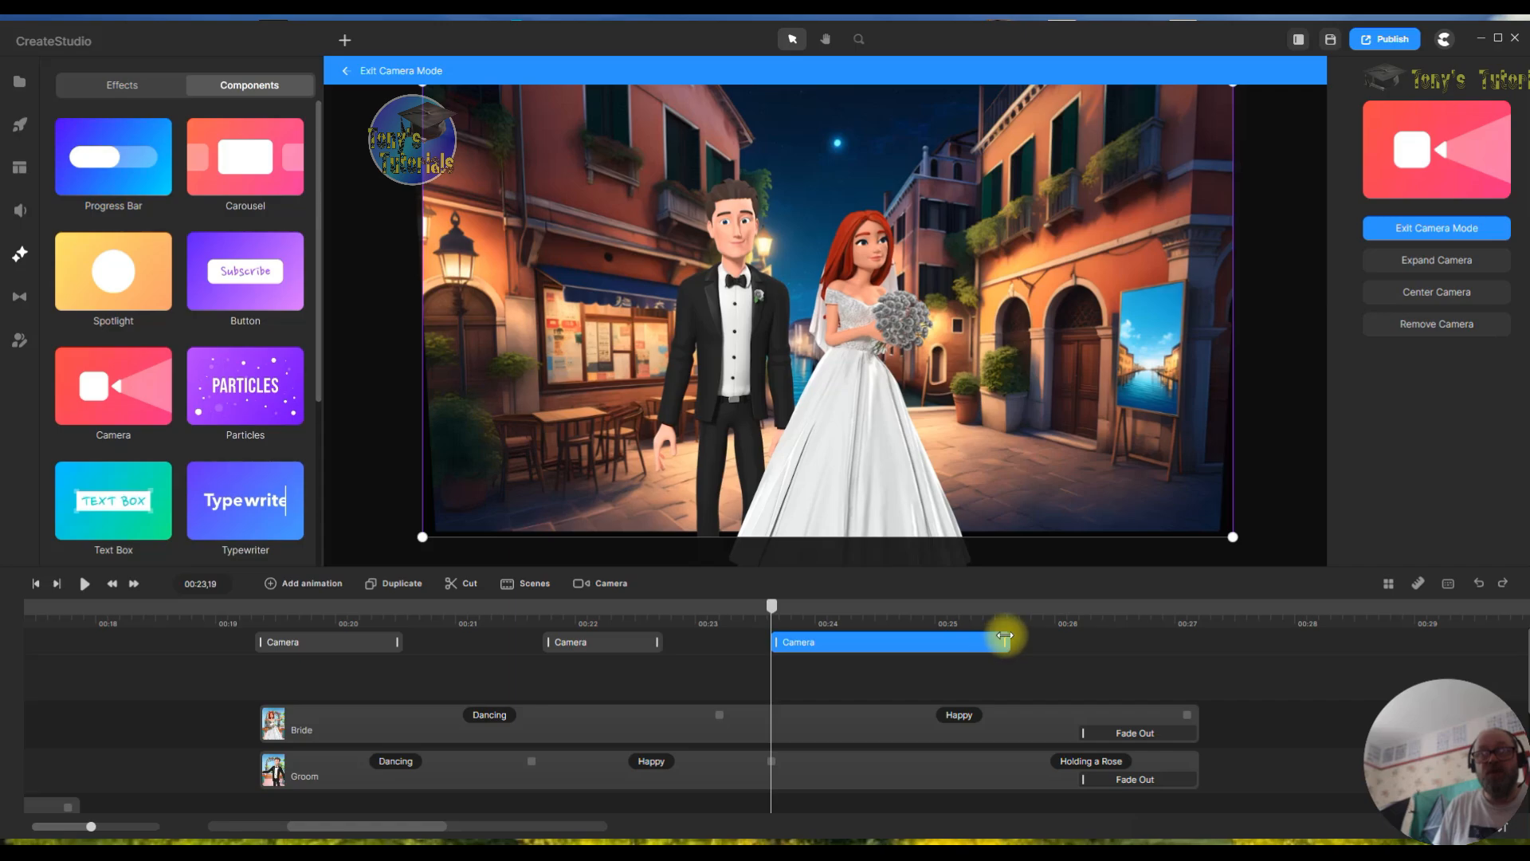
pyautogui.moveTo(1004, 635); pyautogui.dragTo(887, 644)
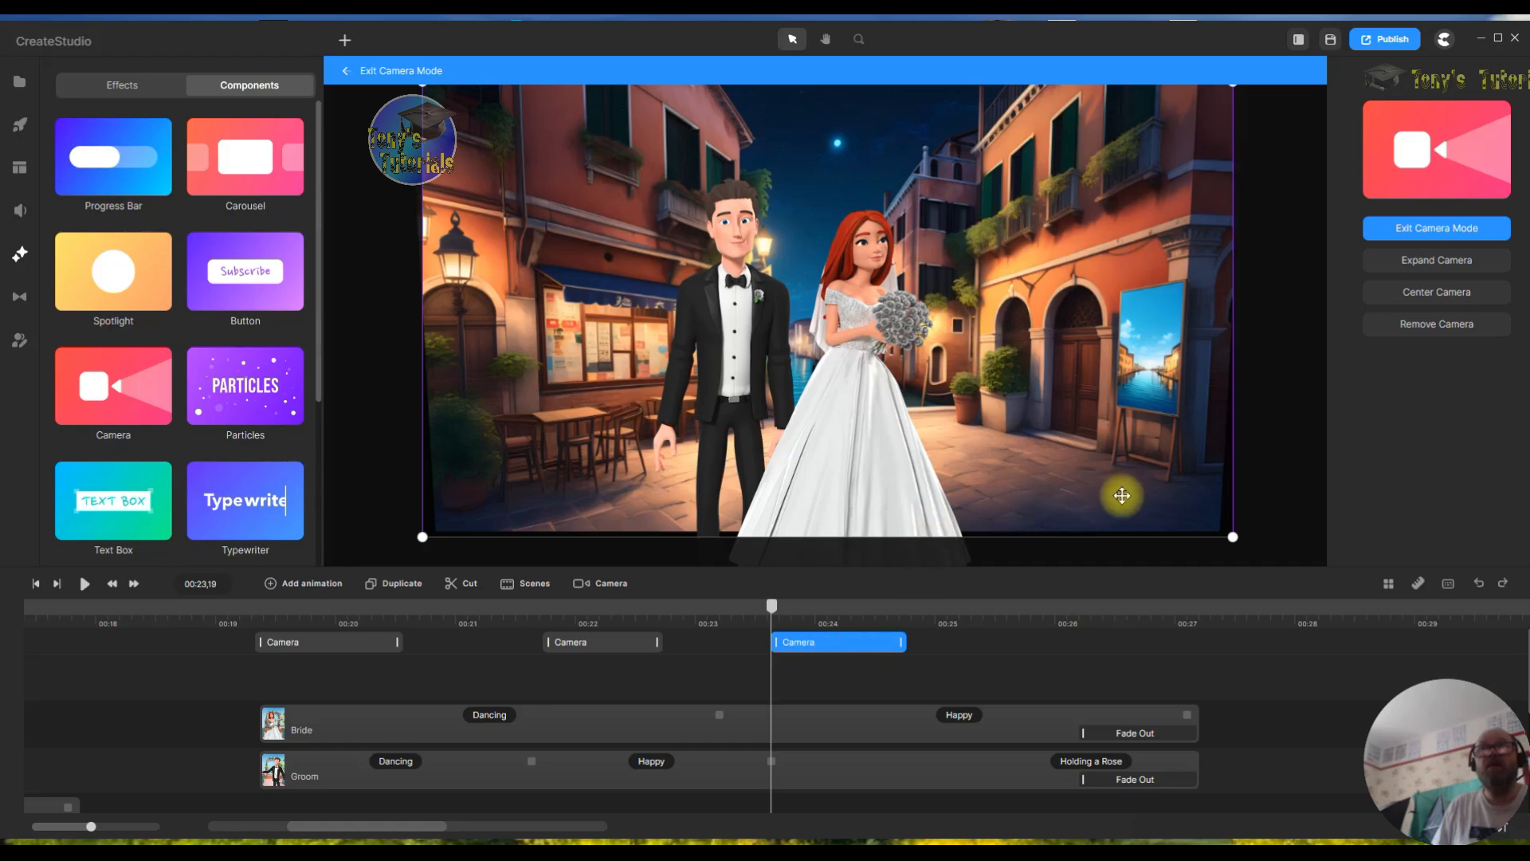
# - Nudge the full-size camera frame slightly upward and sideways at the start of the third camera segment
pyautogui.moveTo(1062, 189)
pyautogui.mouseDown()
pyautogui.moveTo(1062, 221)
pyautogui.moveTo(1060, 183)
pyautogui.mouseUp()
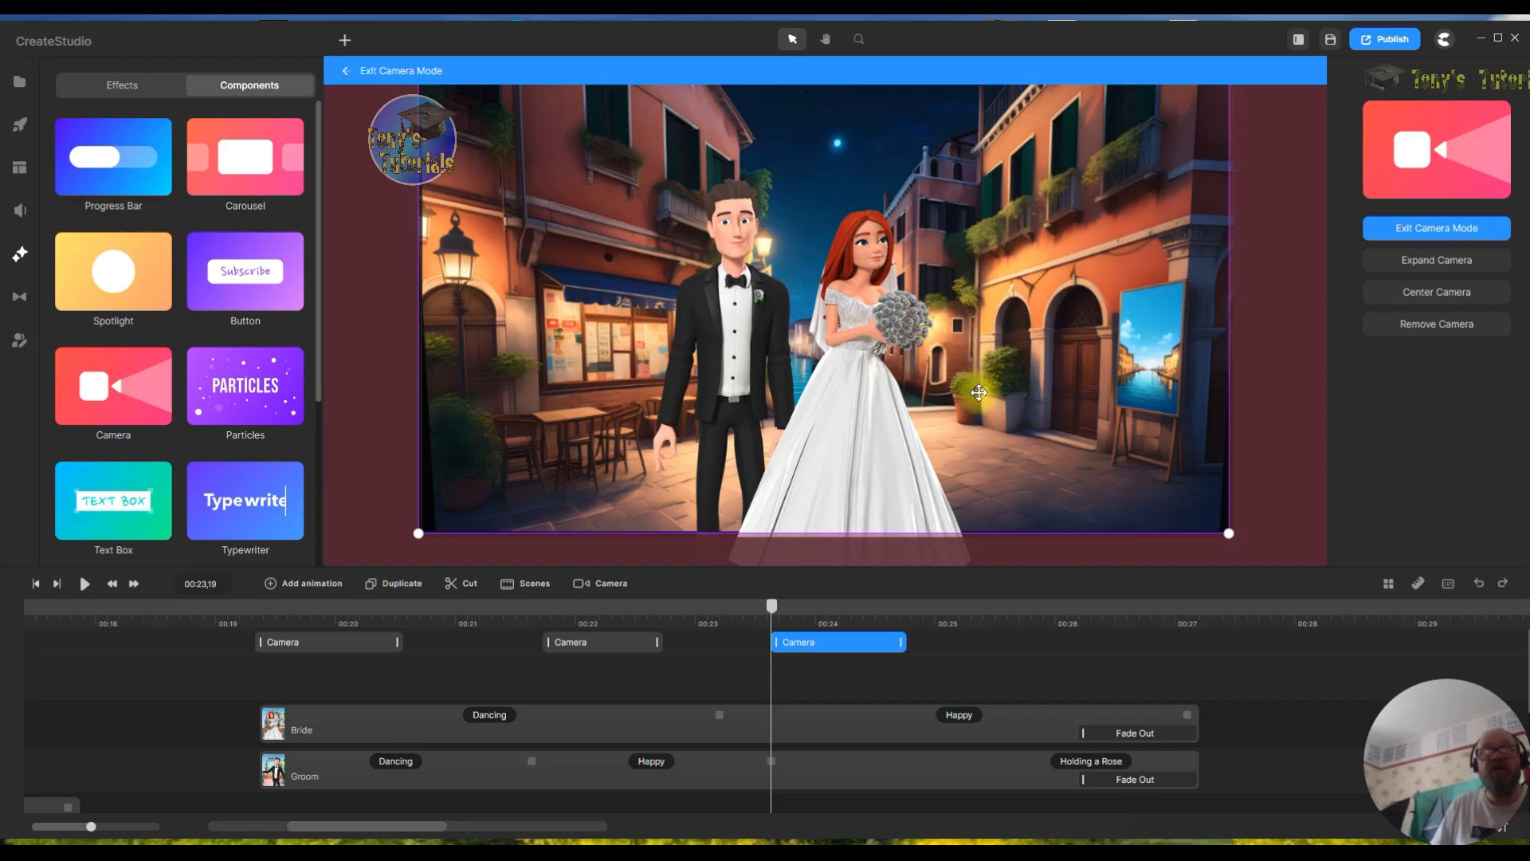
pyautogui.moveTo(1010, 386)
pyautogui.mouseDown()
pyautogui.moveTo(1015, 372)
pyautogui.moveTo(1000, 374)
pyautogui.moveTo(1015, 374)
pyautogui.mouseUp()
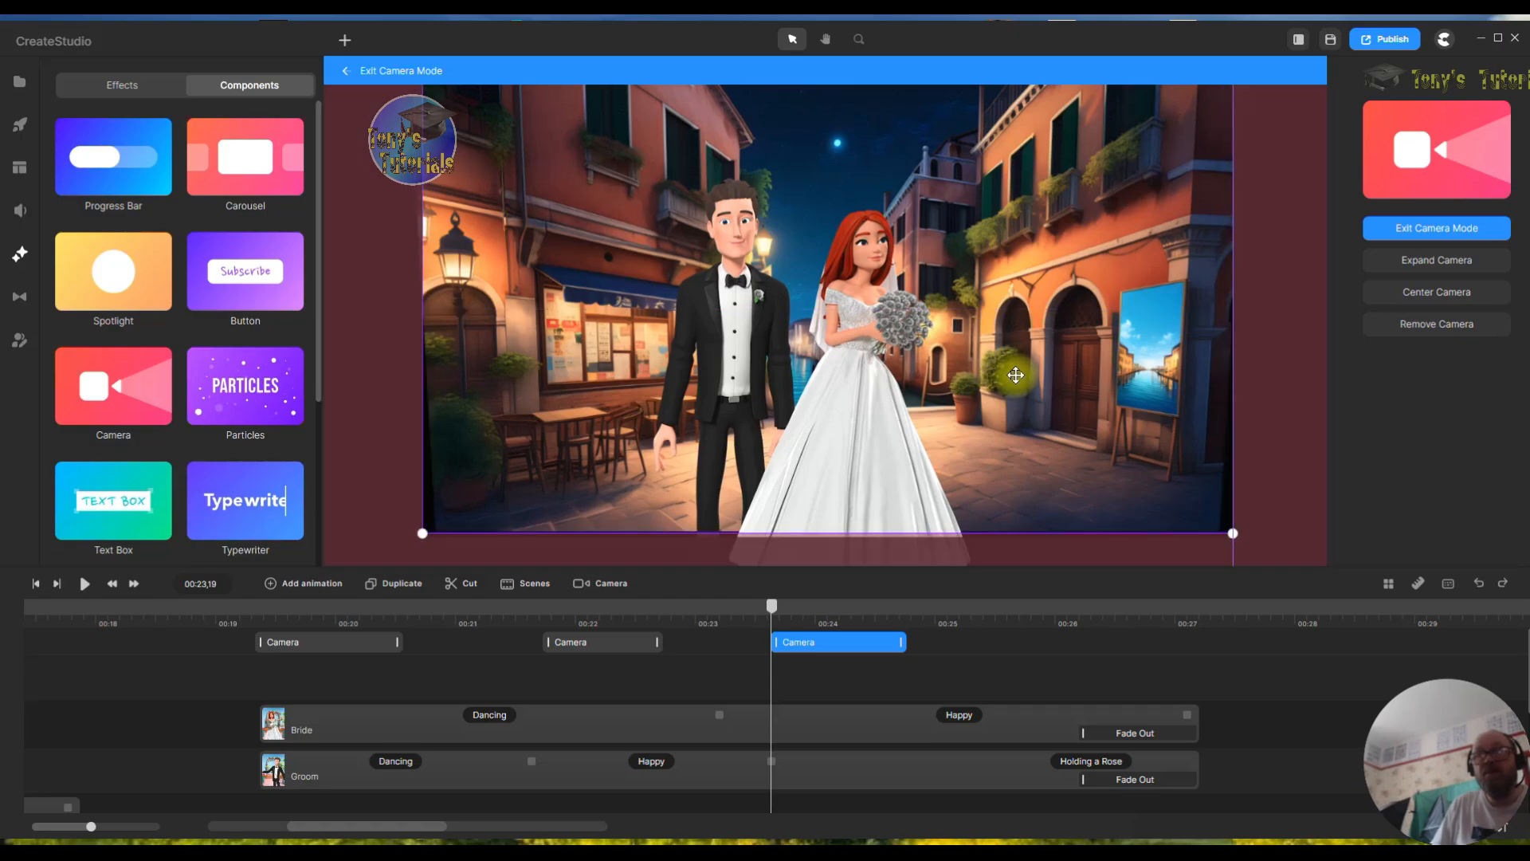
pyautogui.moveTo(779, 608); pyautogui.dragTo(773, 618)
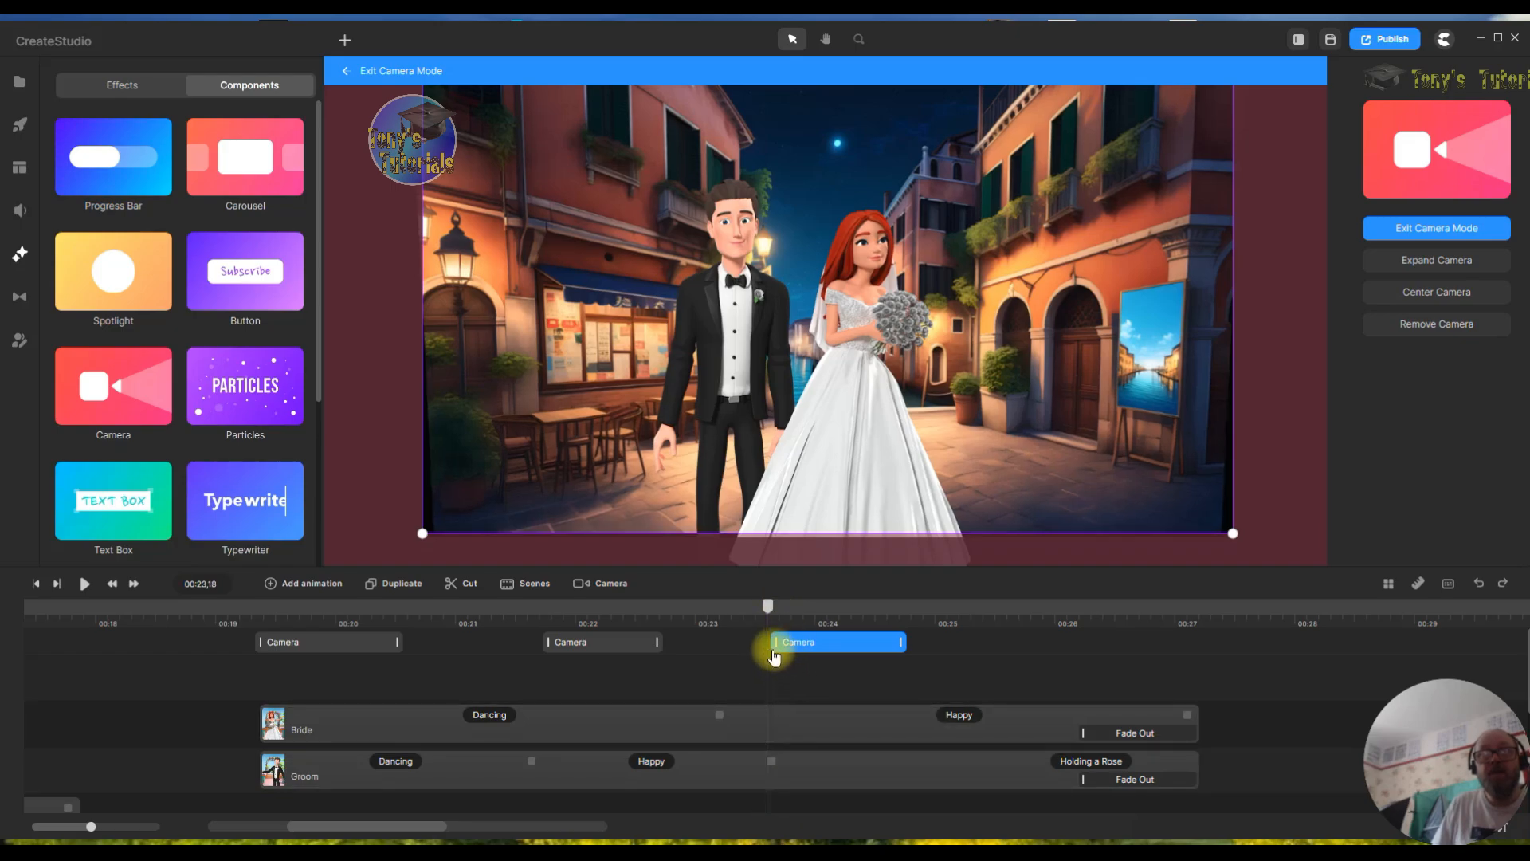
pyautogui.moveTo(990, 445); pyautogui.dragTo(993, 444)
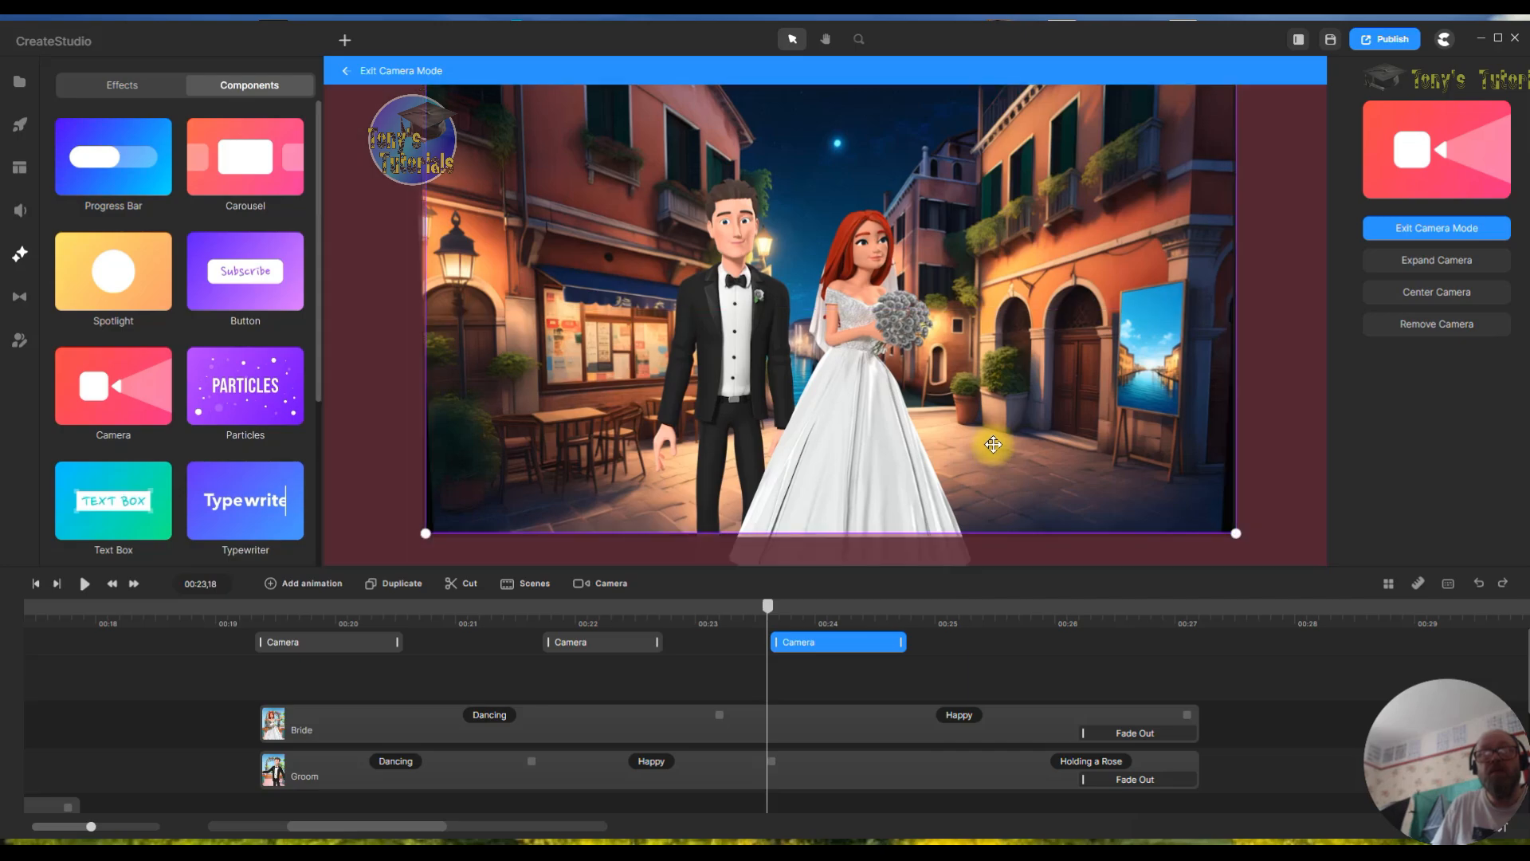
# - At 00:24,23, shrink the camera frame from its lower-right and upper-left corners to zoom in on the couple
pyautogui.click(908, 608)
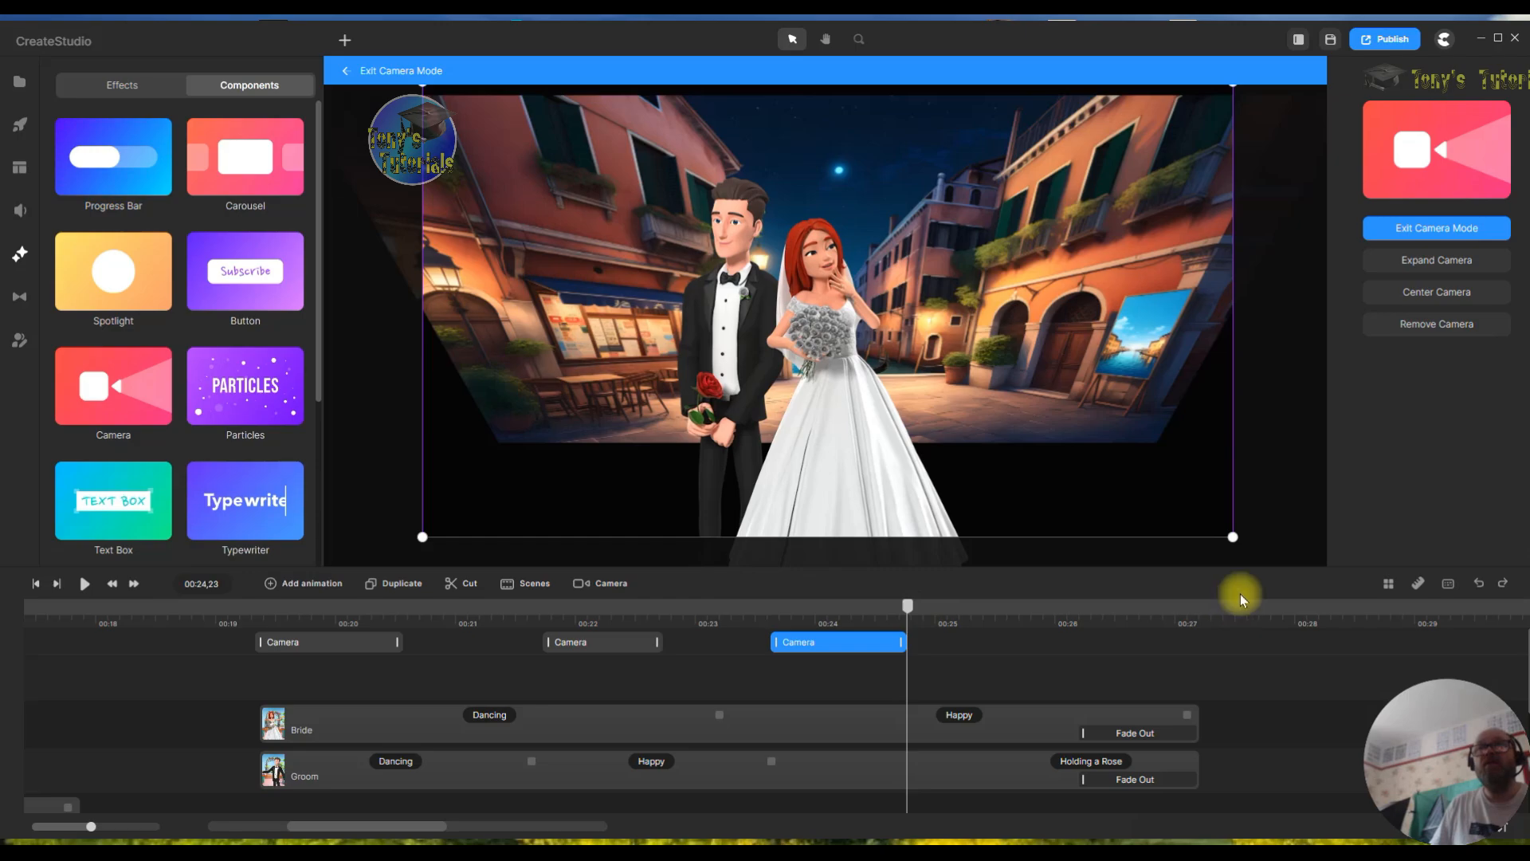
pyautogui.moveTo(1219, 524); pyautogui.dragTo(1114, 371)
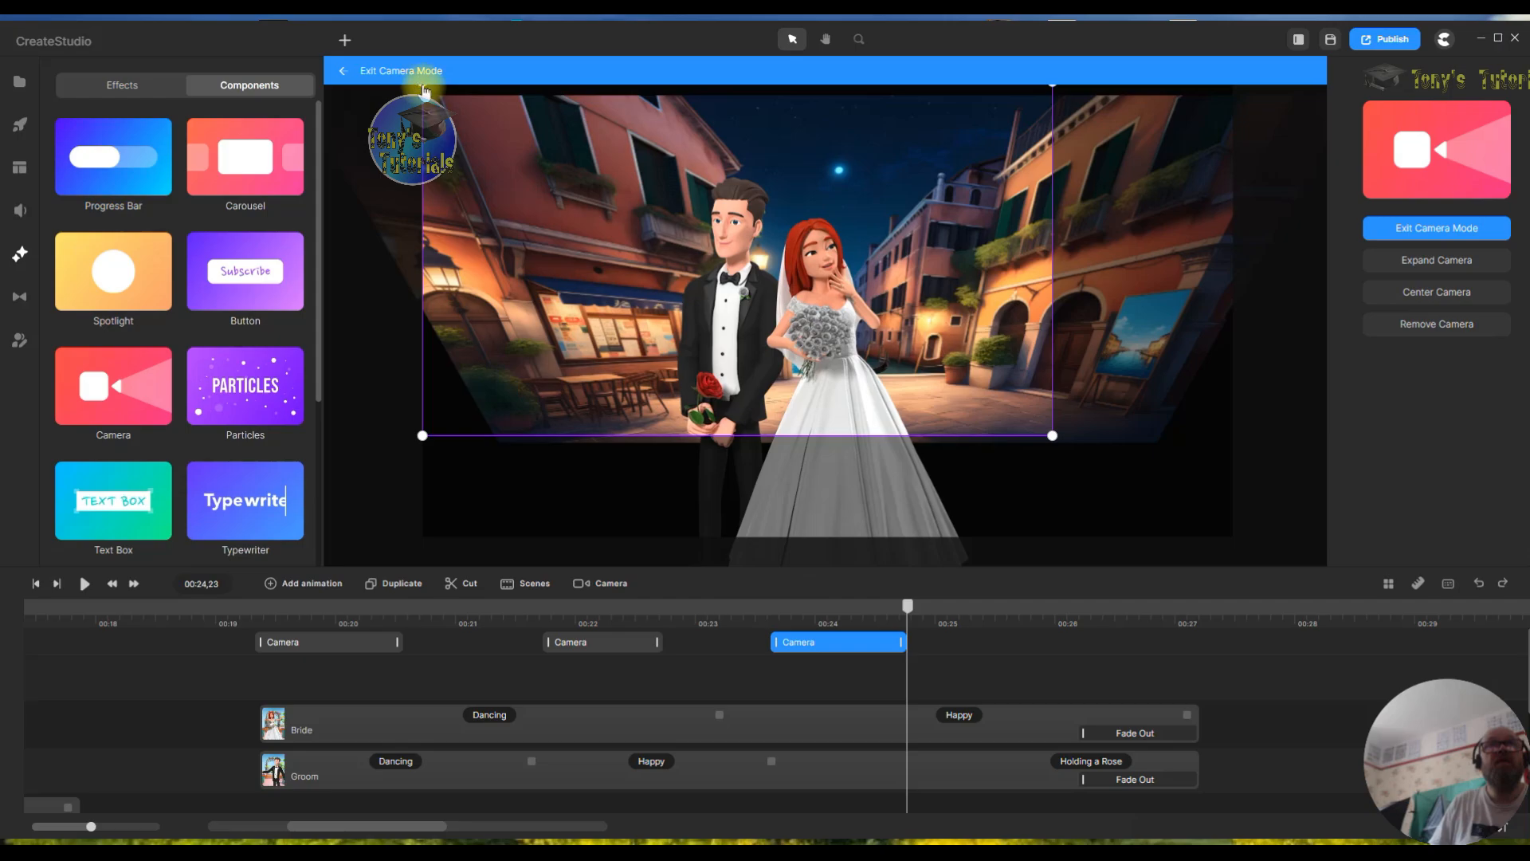
pyautogui.moveTo(429, 86); pyautogui.dragTo(541, 191)
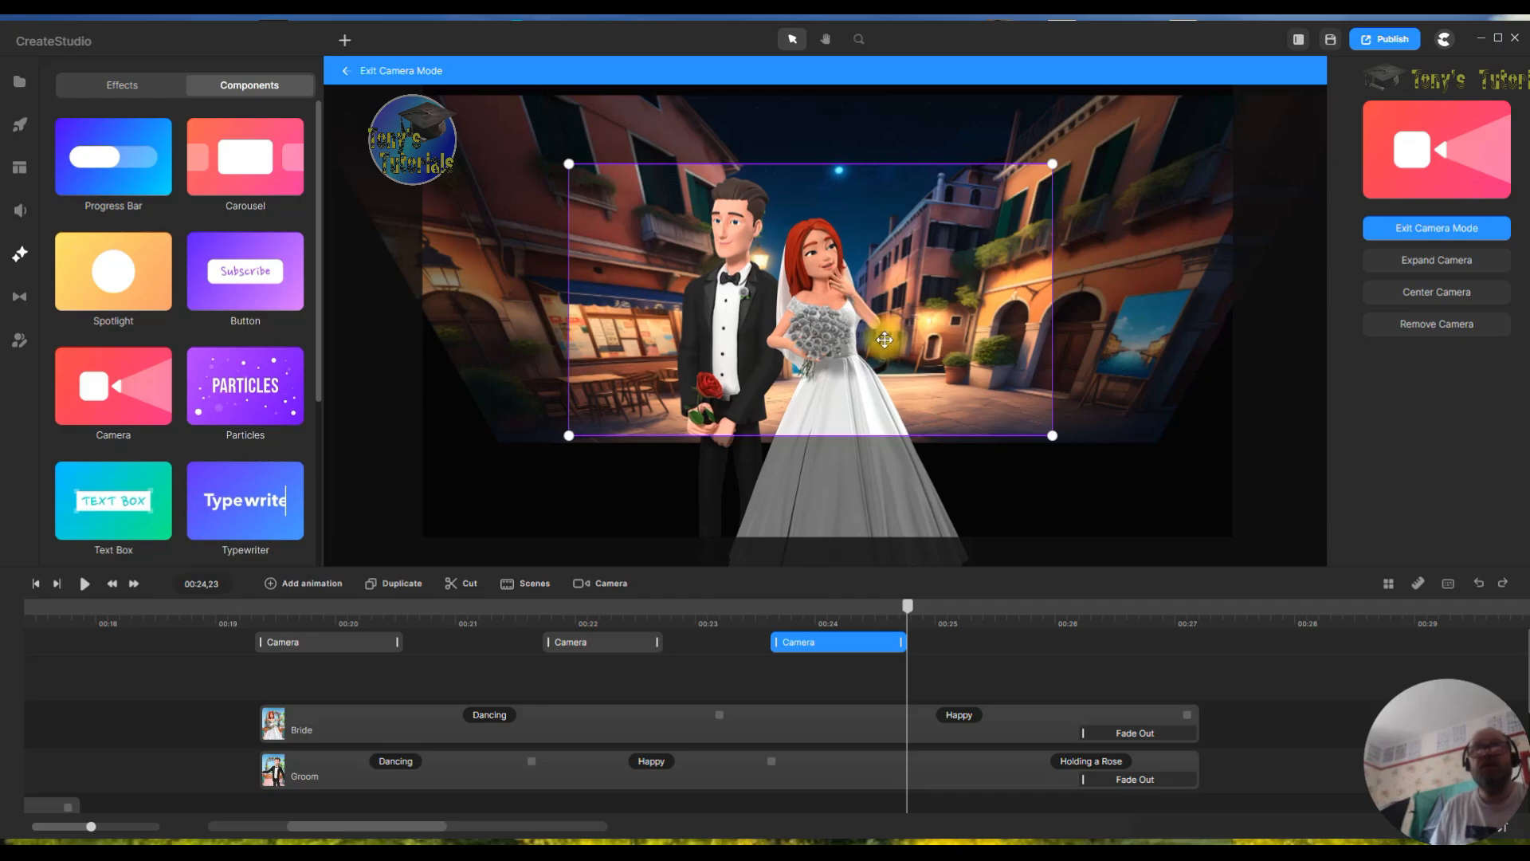
# - Add a fourth camera segment at 00:25,23 and shorten it to end at about 00:27,02
pyautogui.moveTo(906, 609); pyautogui.dragTo(1027, 604)
pyautogui.click(1028, 648)
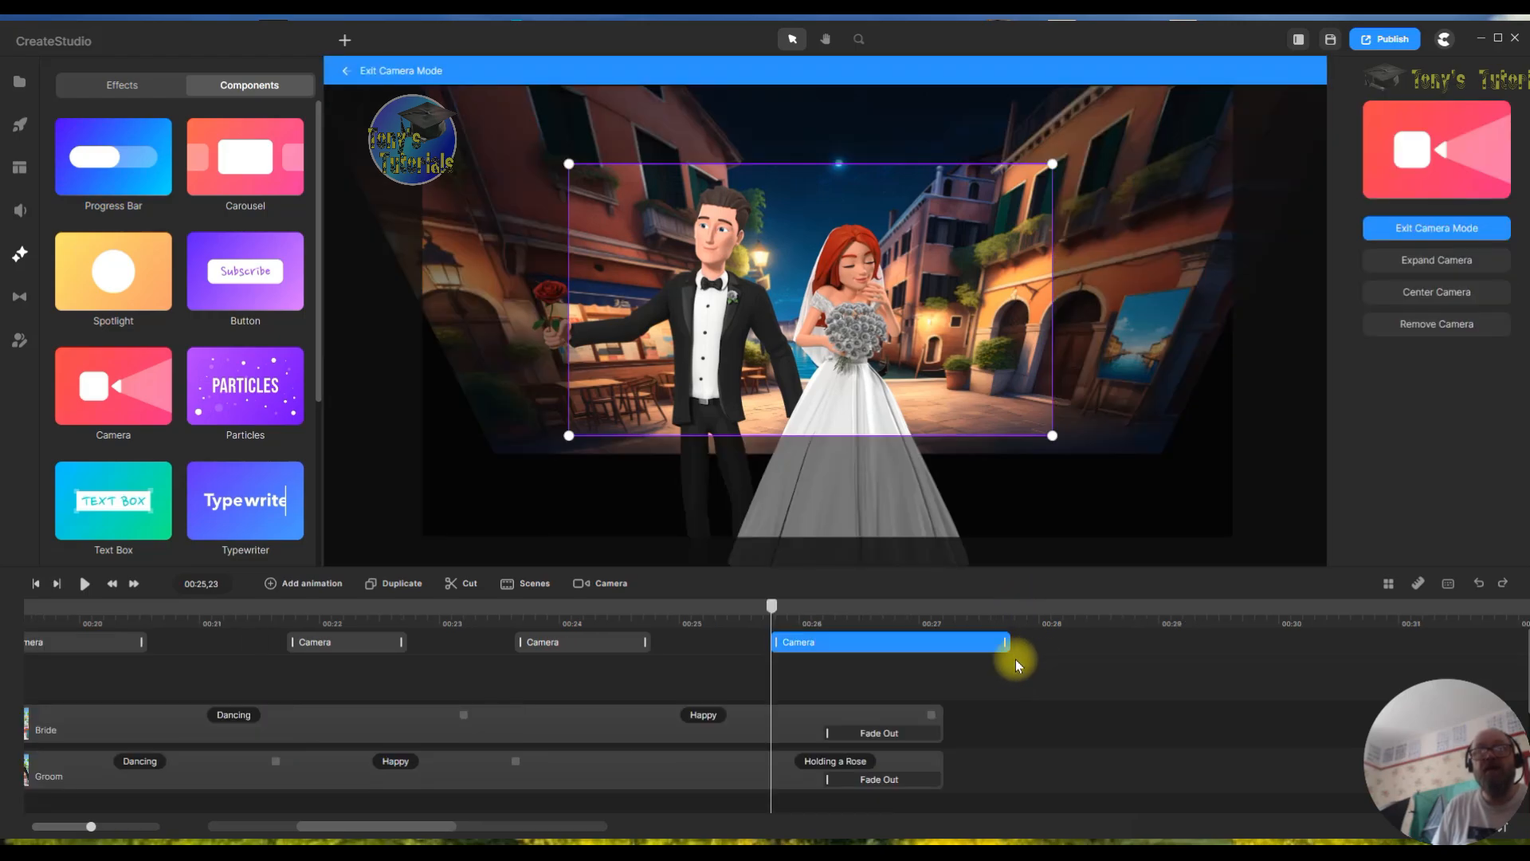
pyautogui.moveTo(1002, 637); pyautogui.dragTo(916, 644)
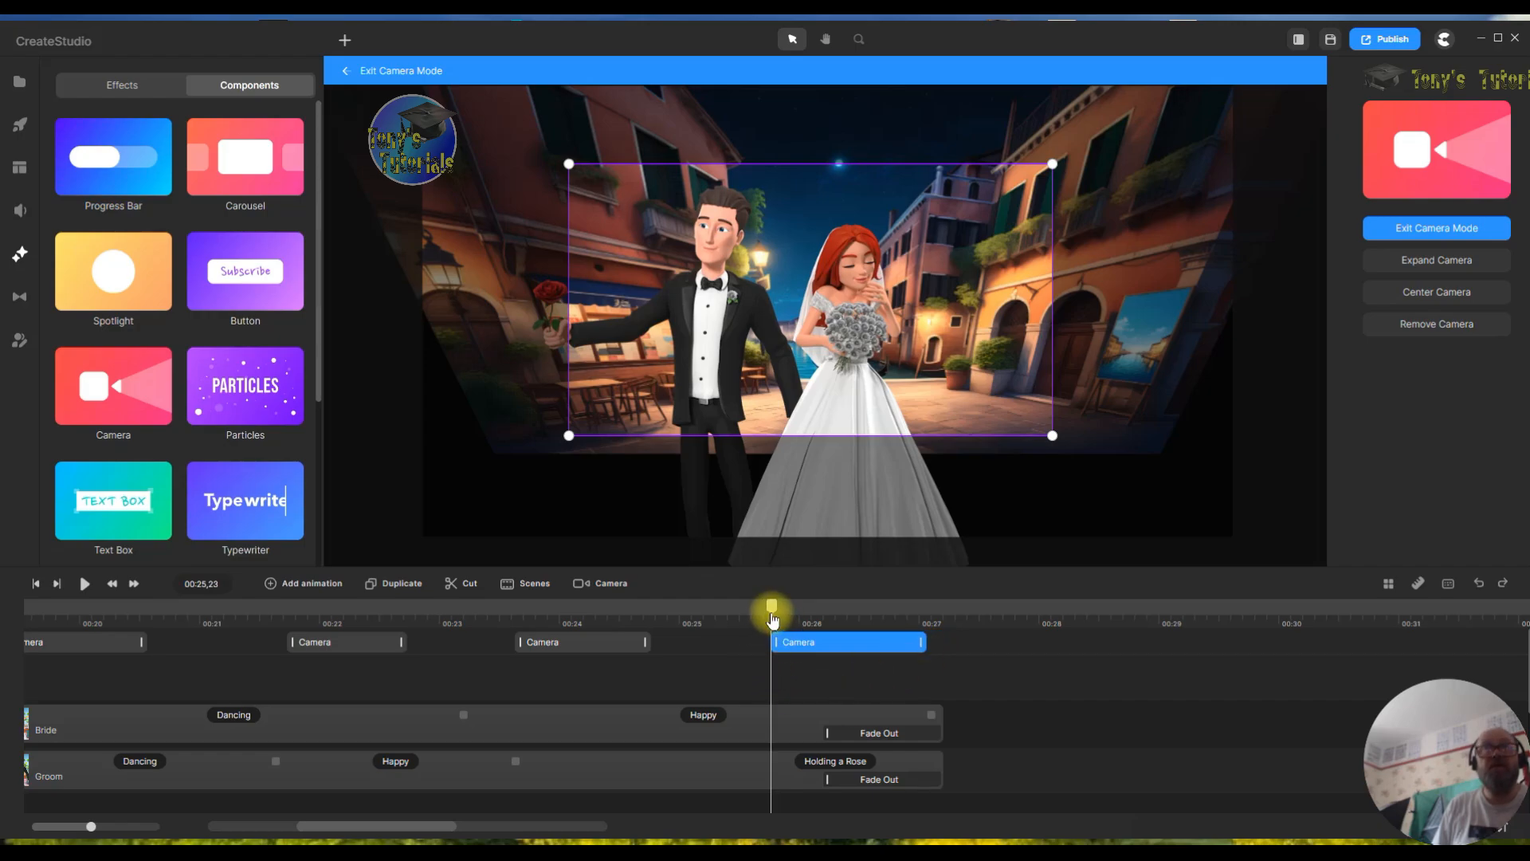
# - Expand the camera to the full canvas at 00:27,03, just after the fourth camera segment
pyautogui.moveTo(770, 611); pyautogui.dragTo(763, 608)
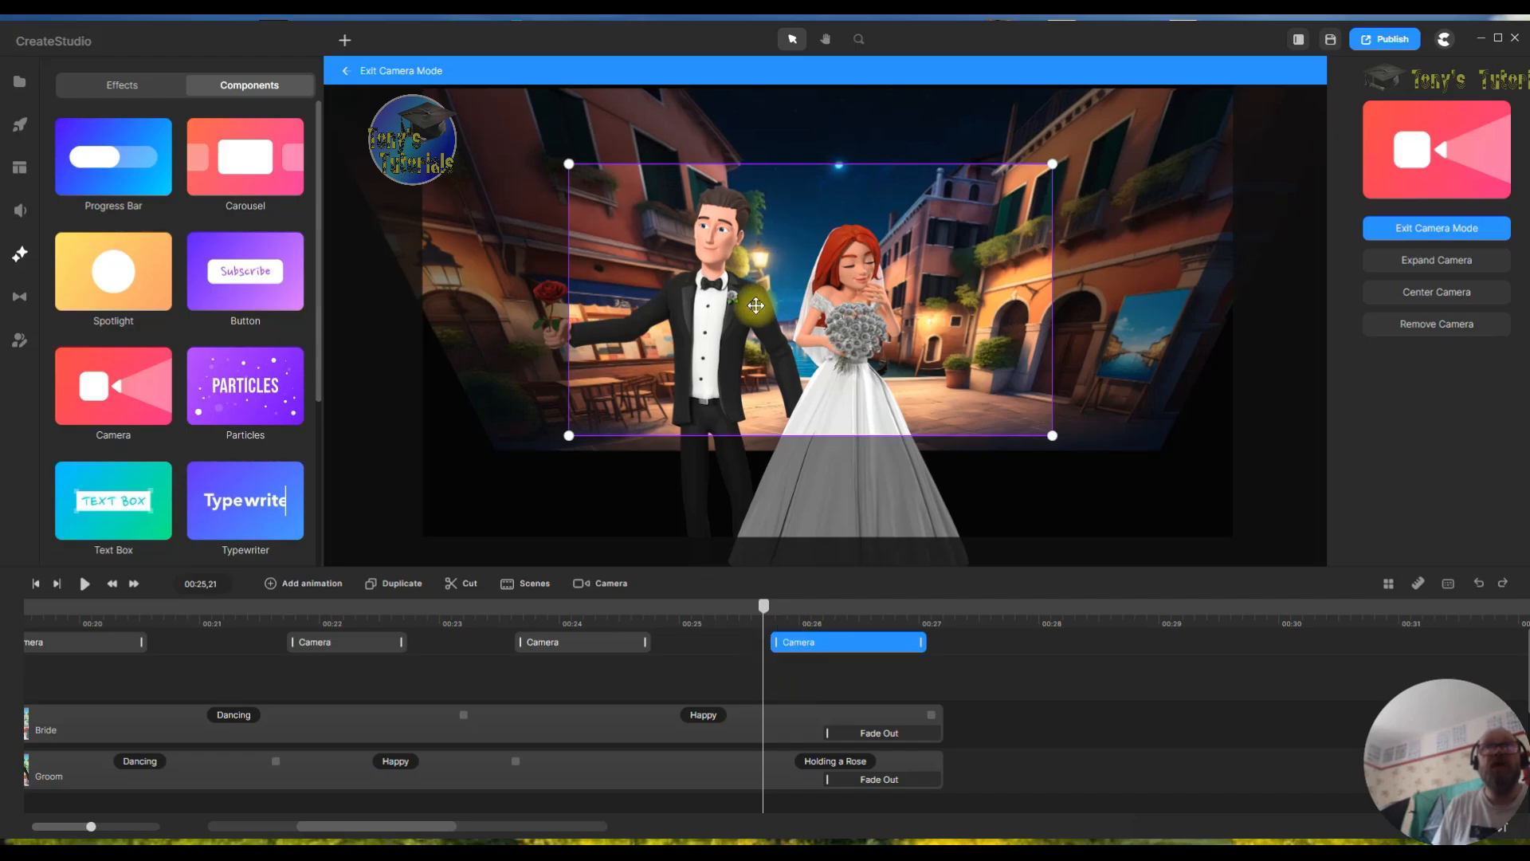
pyautogui.click(930, 606)
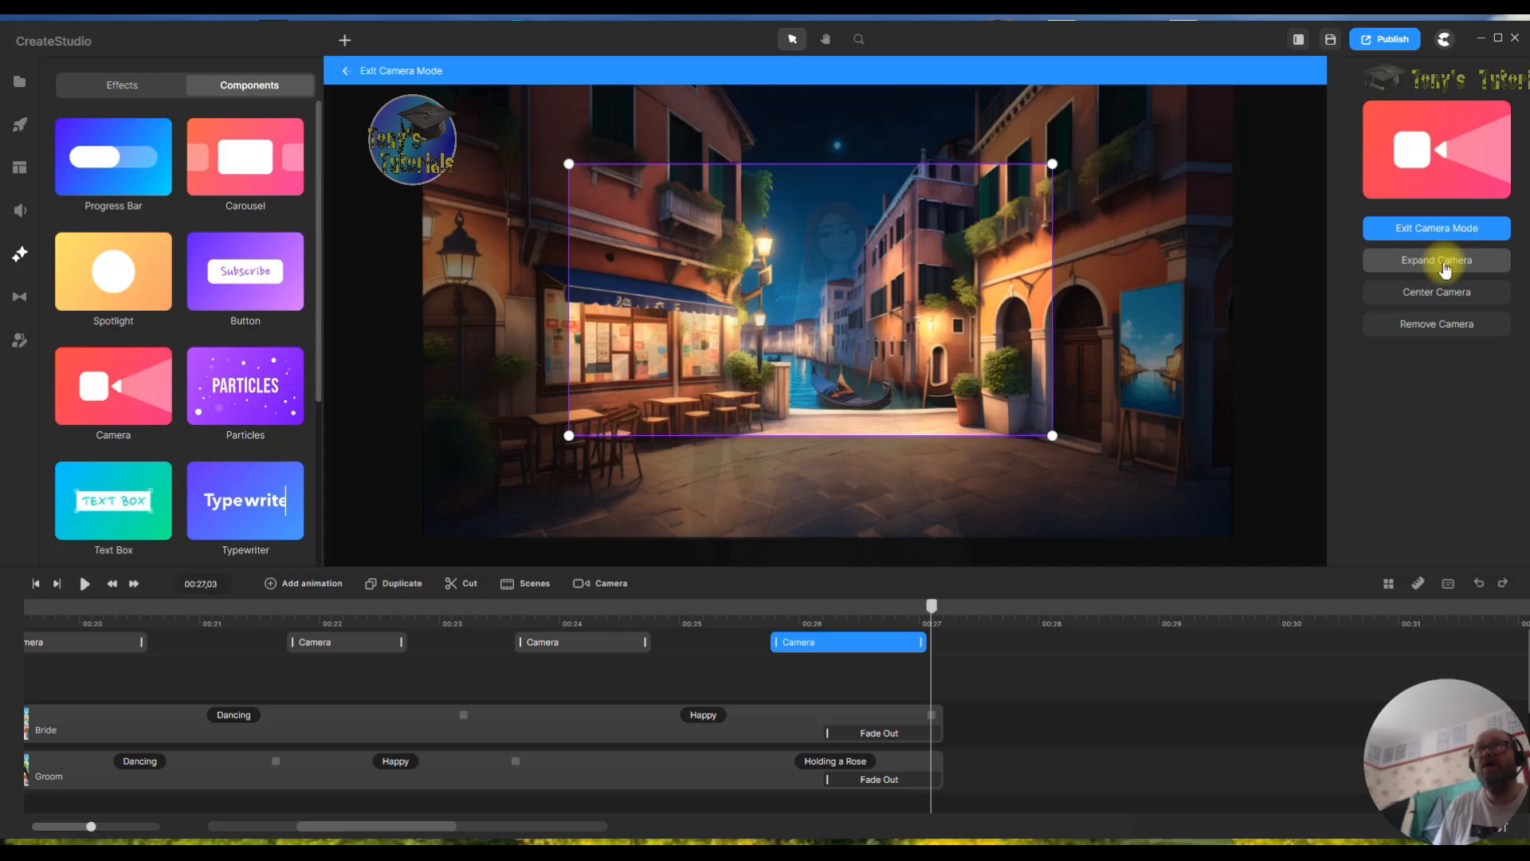
pyautogui.click(1439, 263)
# - Expand the camera to the full canvas at 00:22,24, just after the second camera segment
pyautogui.moveTo(932, 610); pyautogui.dragTo(761, 606)
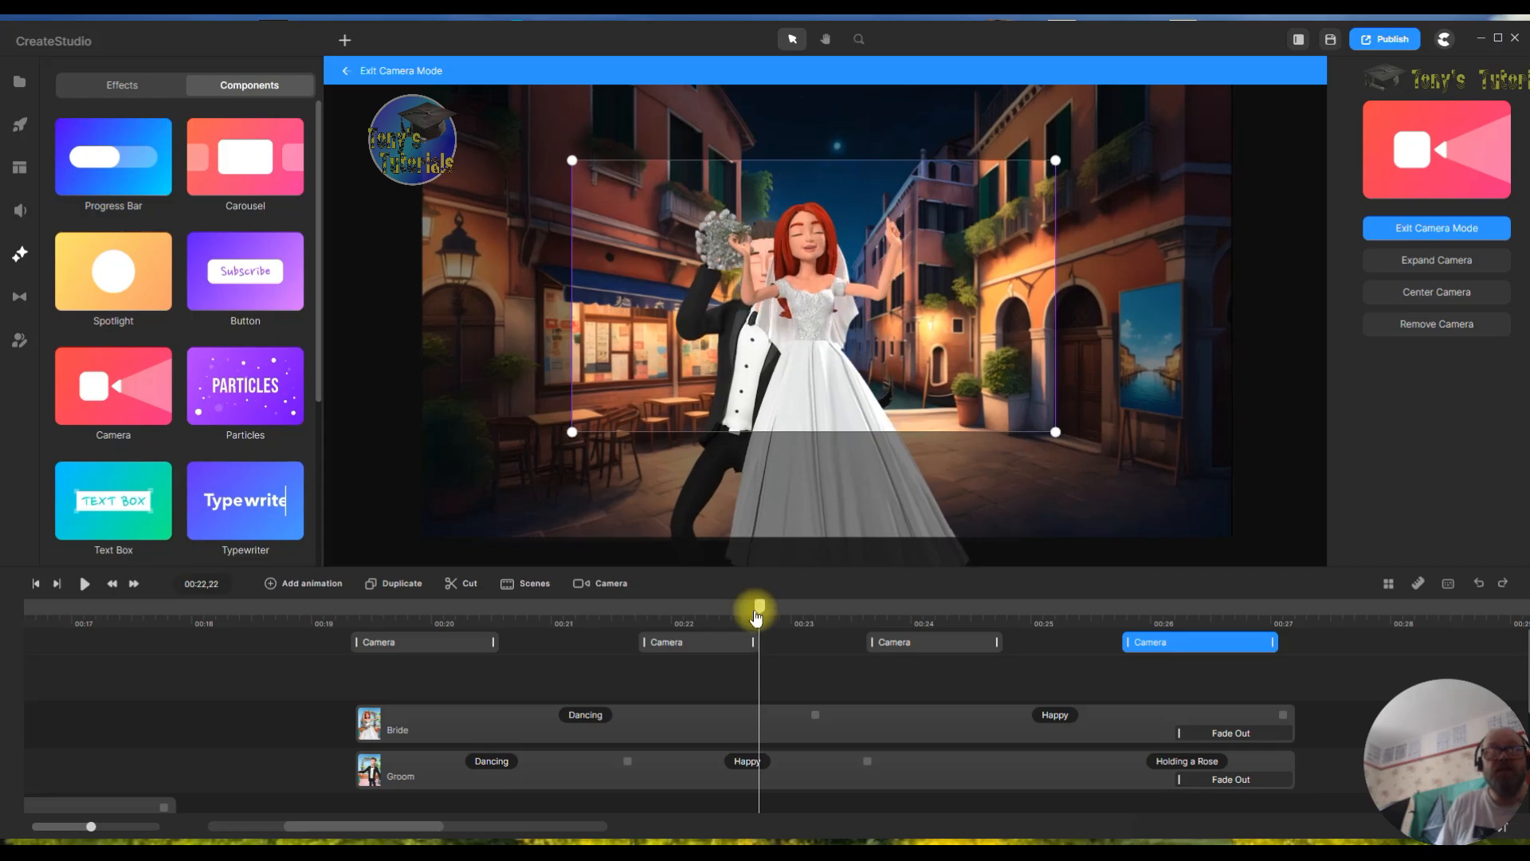
pyautogui.click(722, 644)
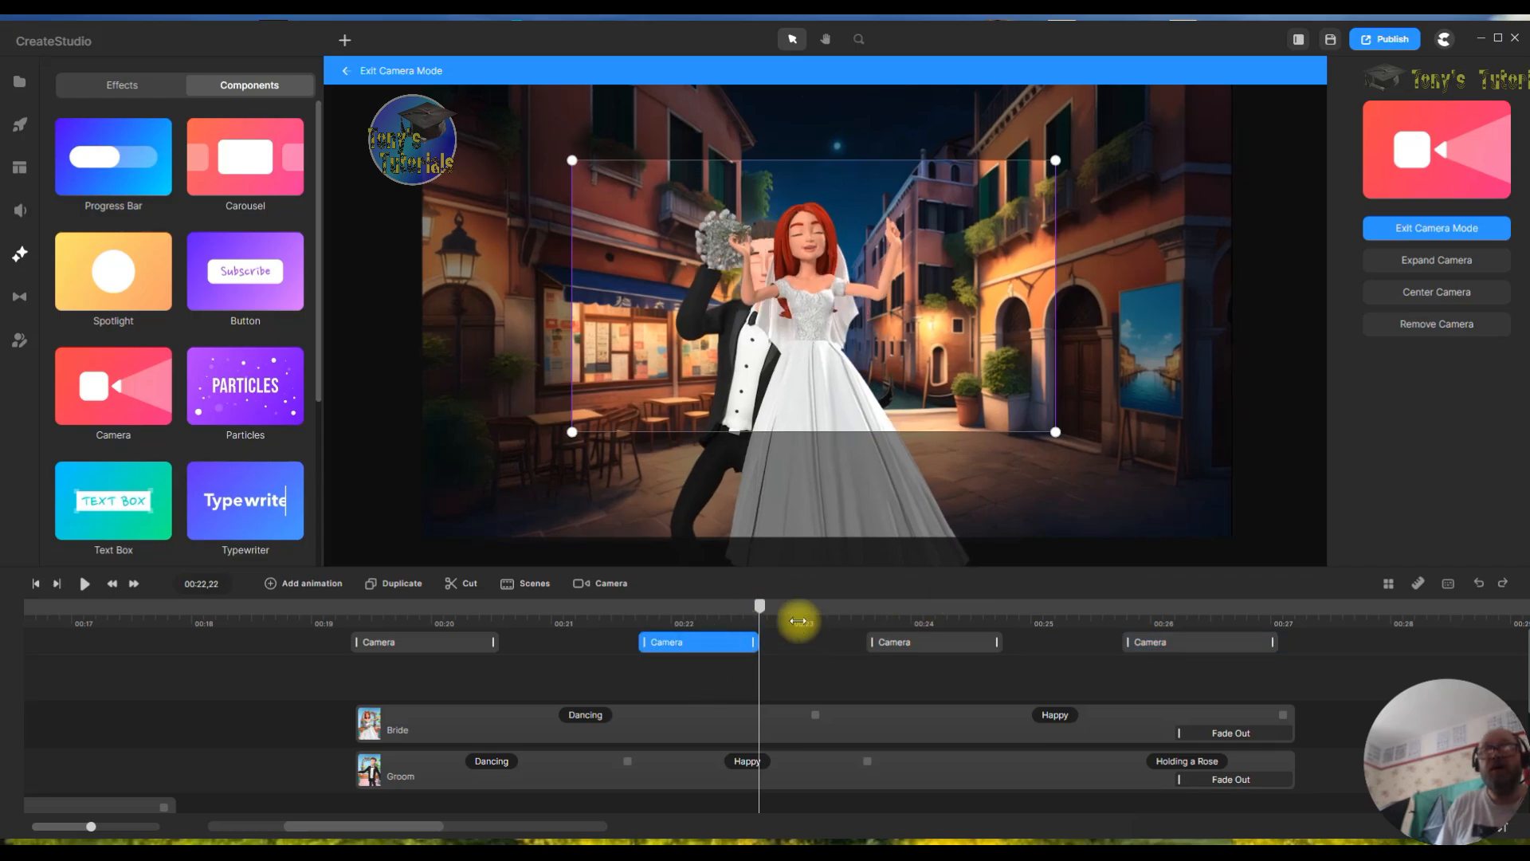
pyautogui.moveTo(761, 612); pyautogui.dragTo(767, 608)
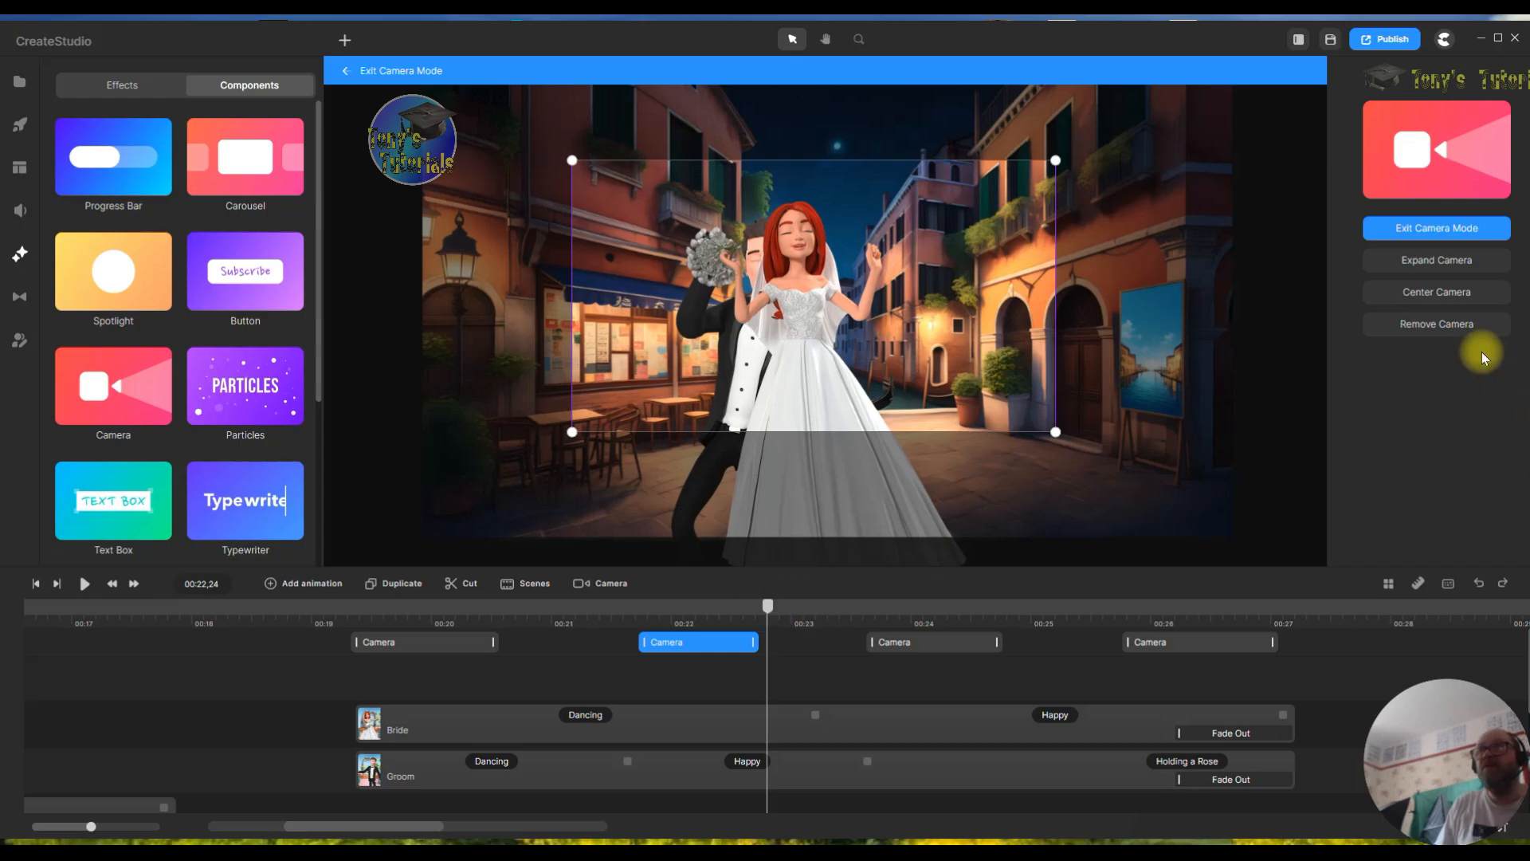
pyautogui.click(1426, 261)
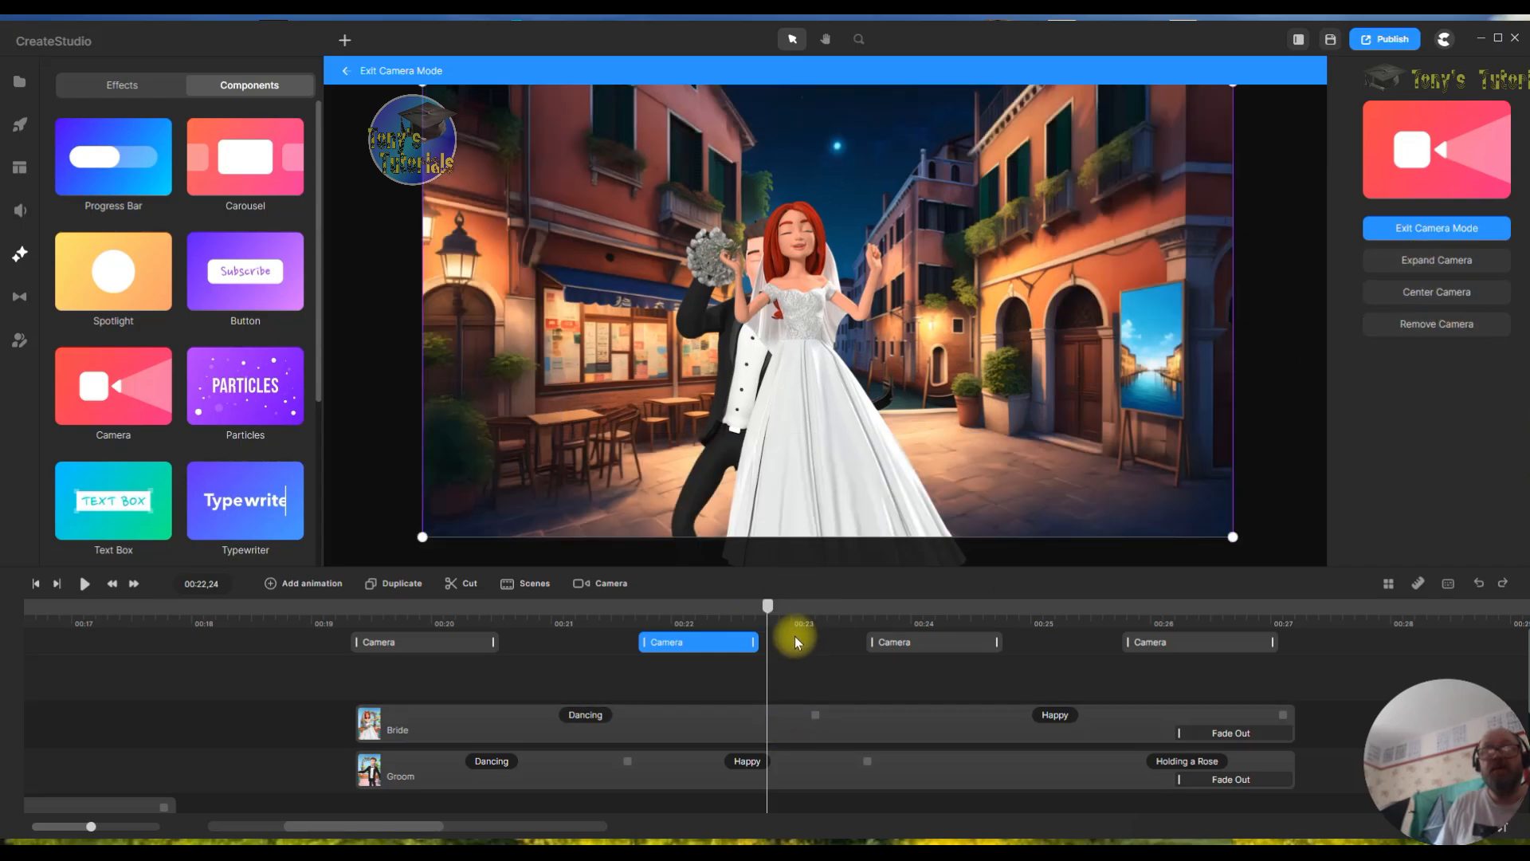
# - Check the third and fourth camera segments along the timeline, and play the whole video from the beginning
pyautogui.moveTo(770, 613); pyautogui.dragTo(873, 620)
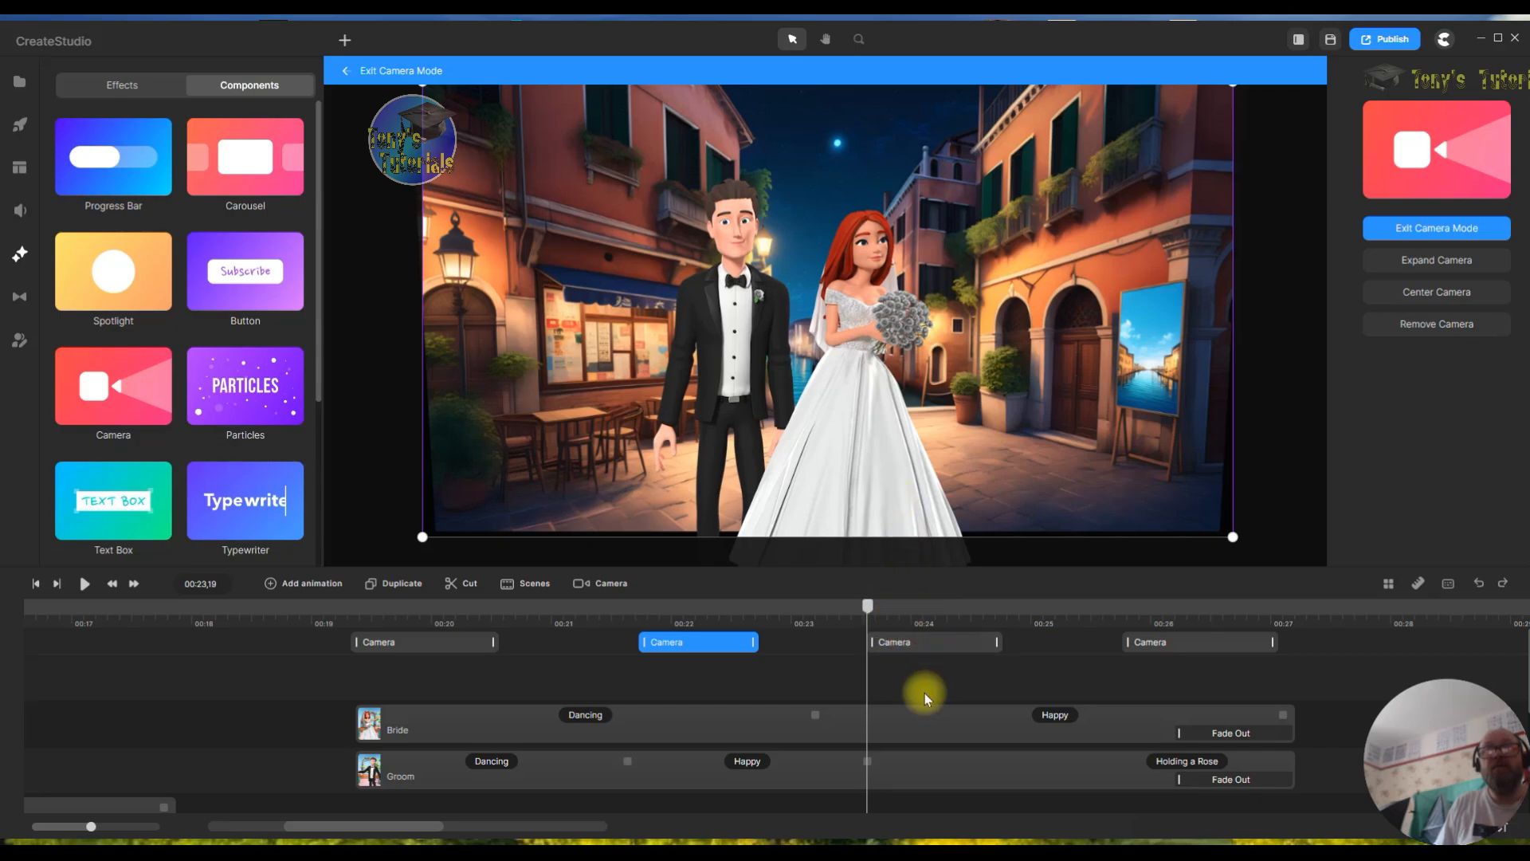
pyautogui.click(916, 649)
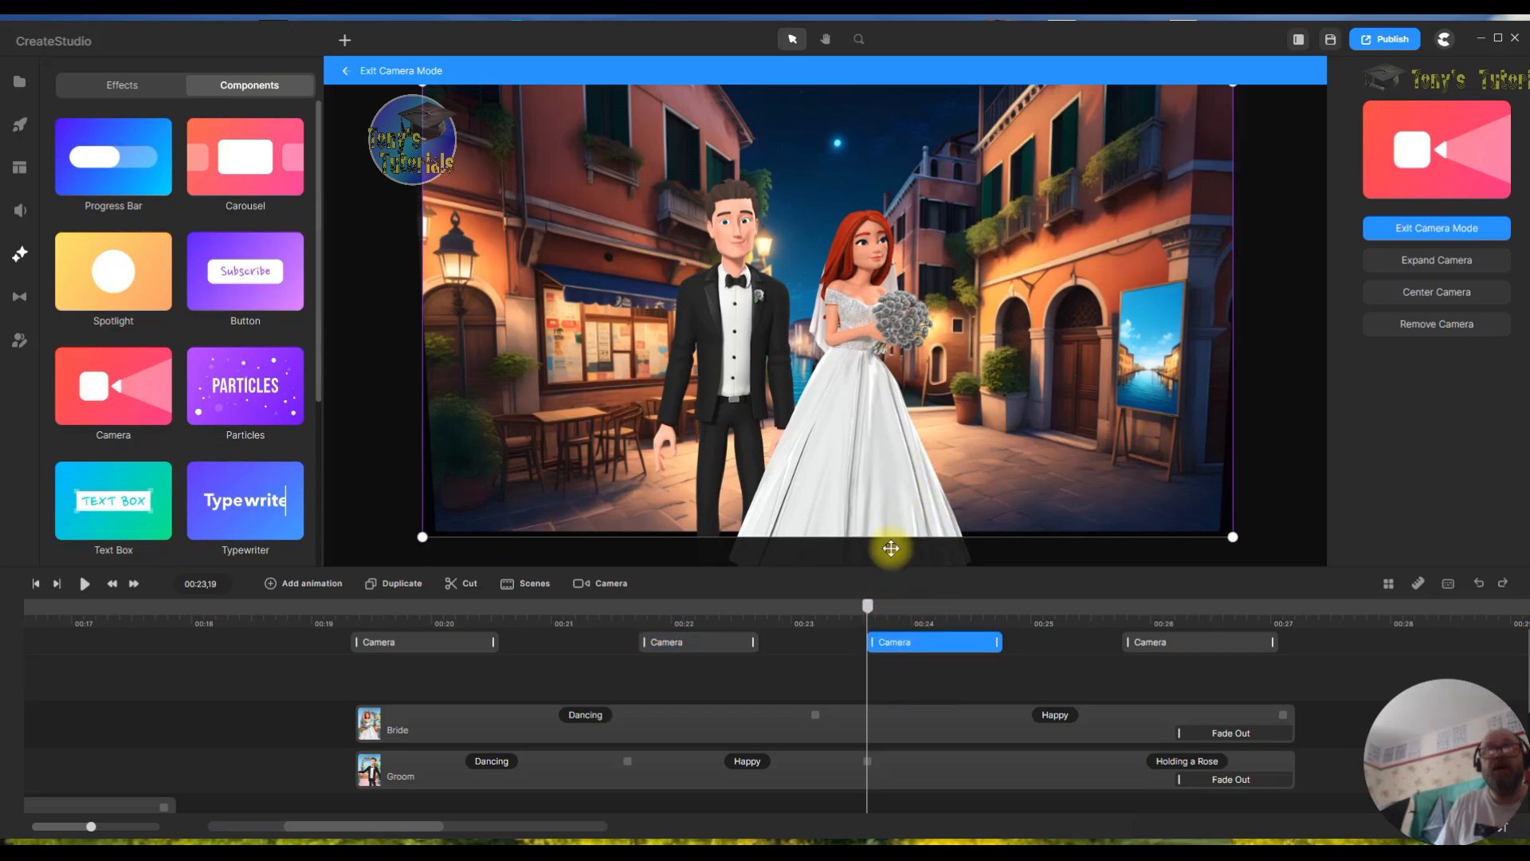
pyautogui.moveTo(869, 606); pyautogui.dragTo(1289, 577)
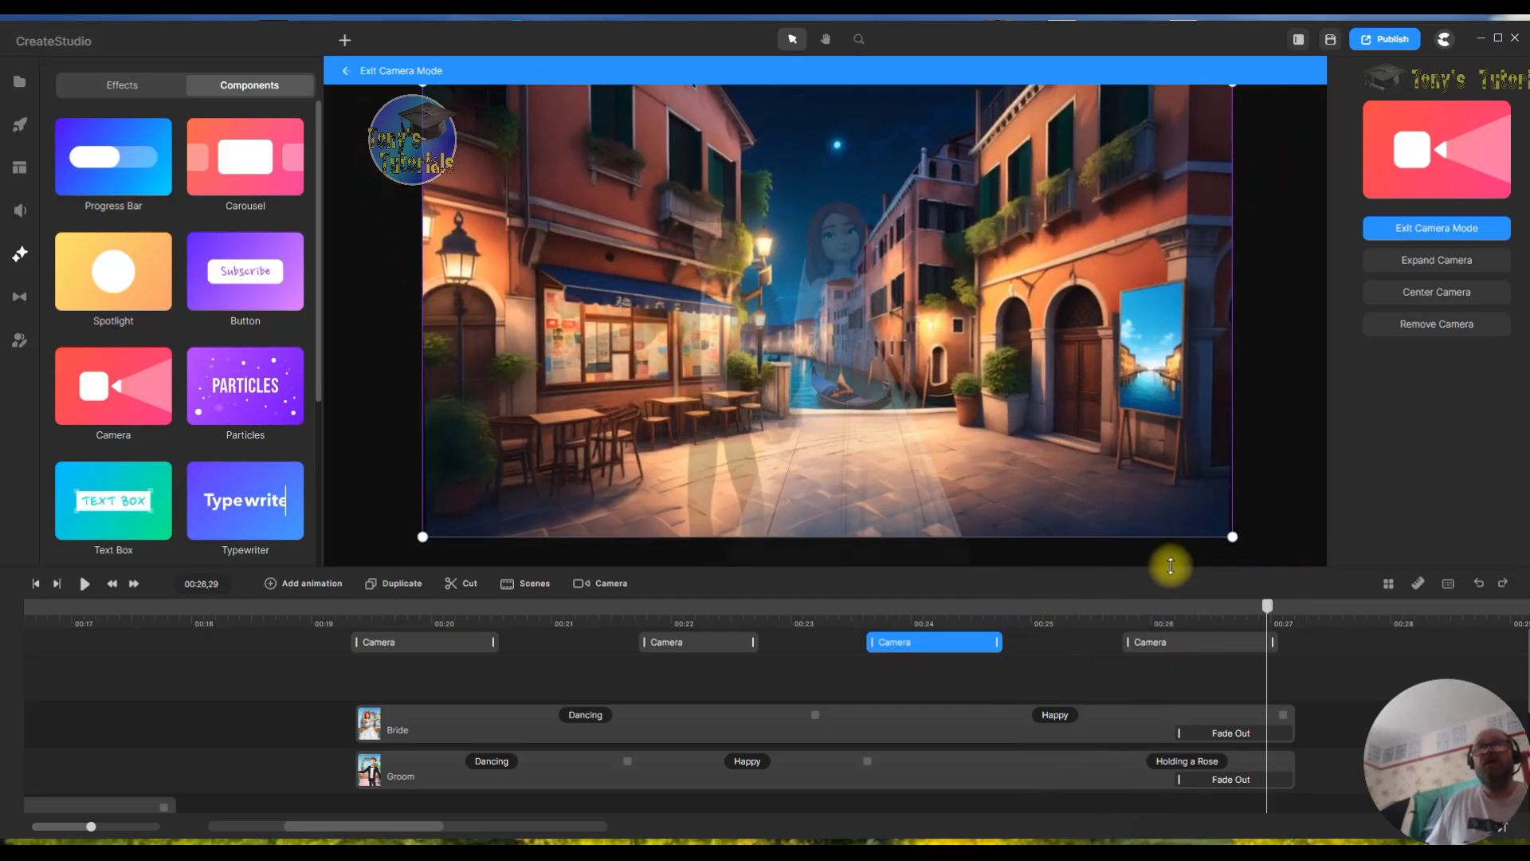
pyautogui.moveTo(1277, 609); pyautogui.dragTo(19, 609)
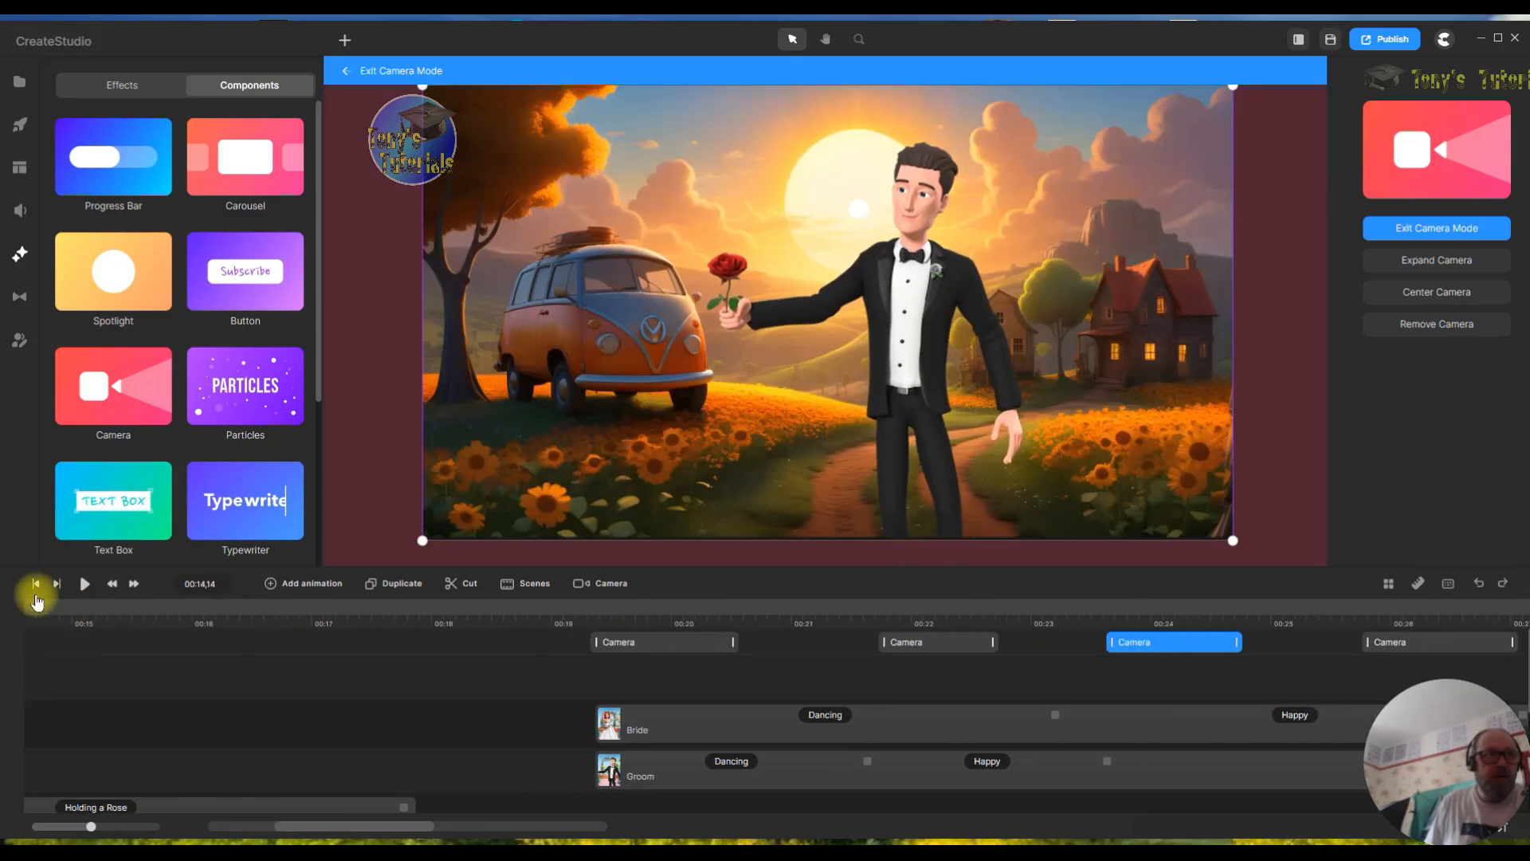
pyautogui.click(35, 583)
pyautogui.click(85, 584)
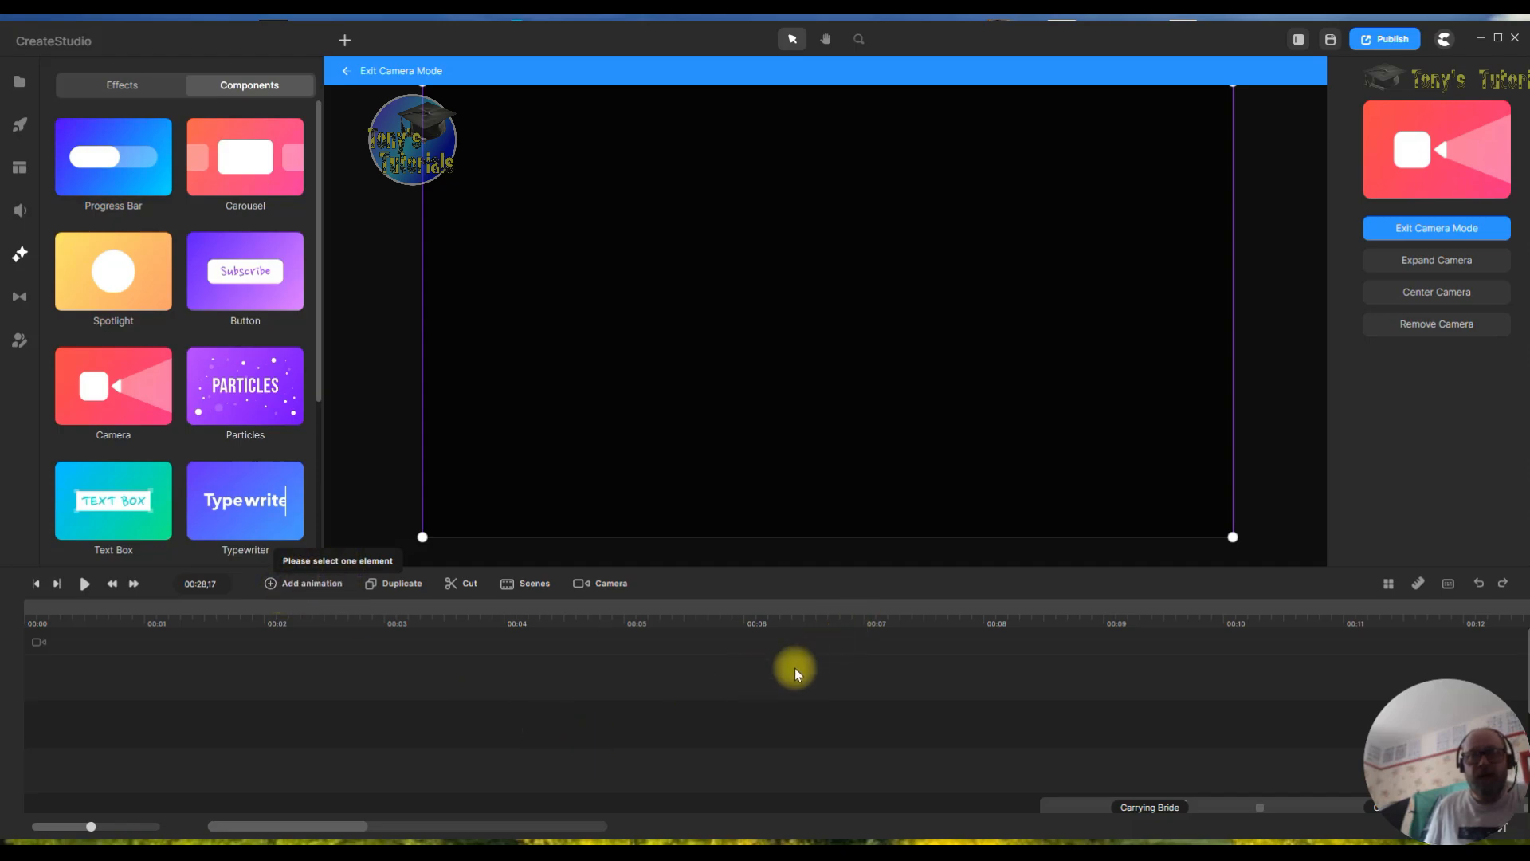
# - Examine the animatable properties and easing presets available for the first scene's balloon background image at 00:05,25
pyautogui.scroll(-5, 832, 777)
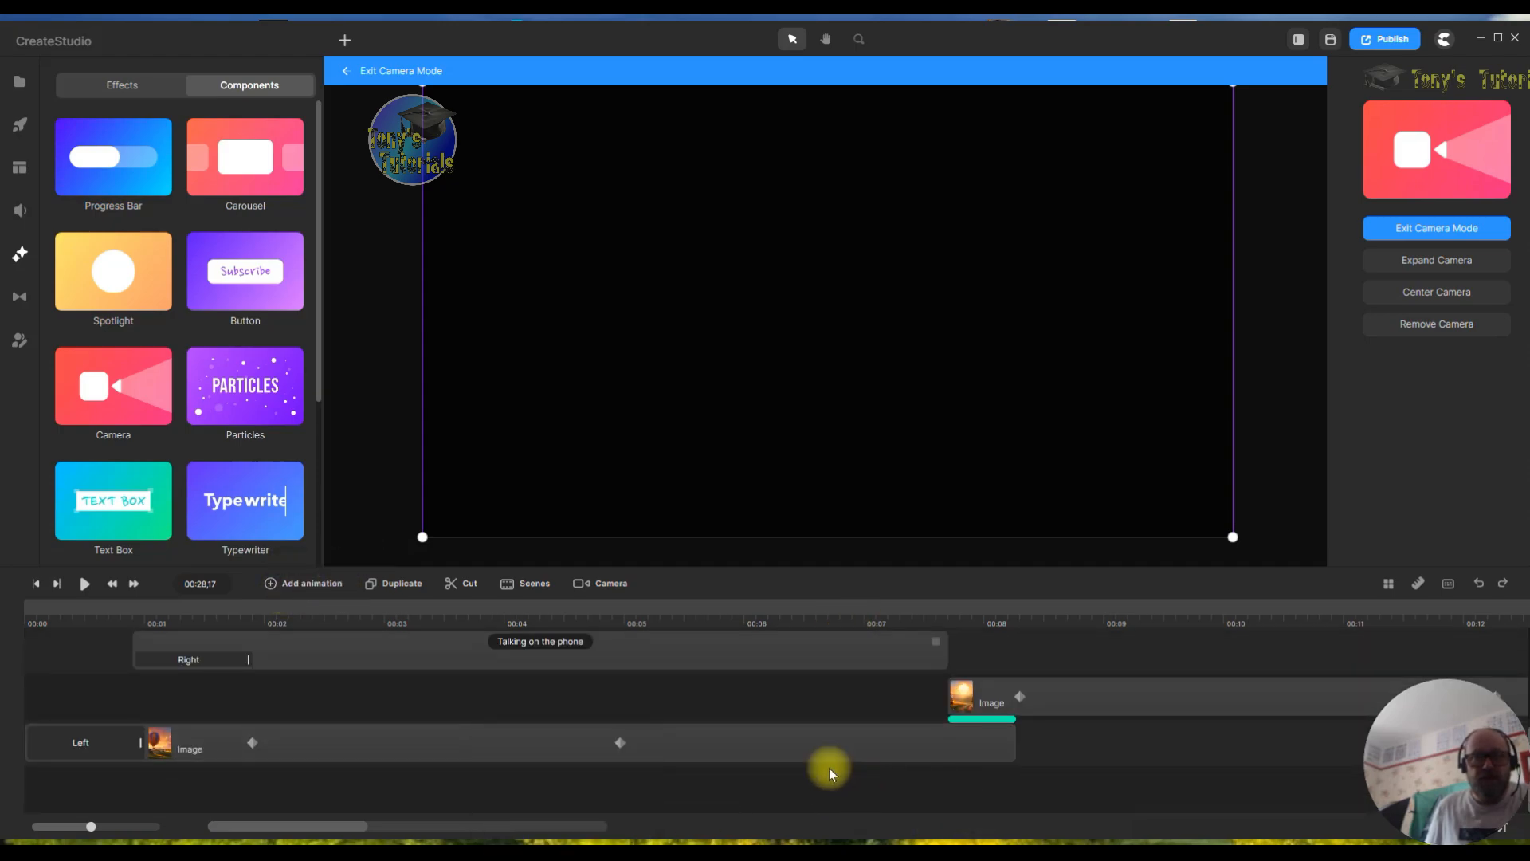
pyautogui.click(782, 755)
pyautogui.click(778, 743)
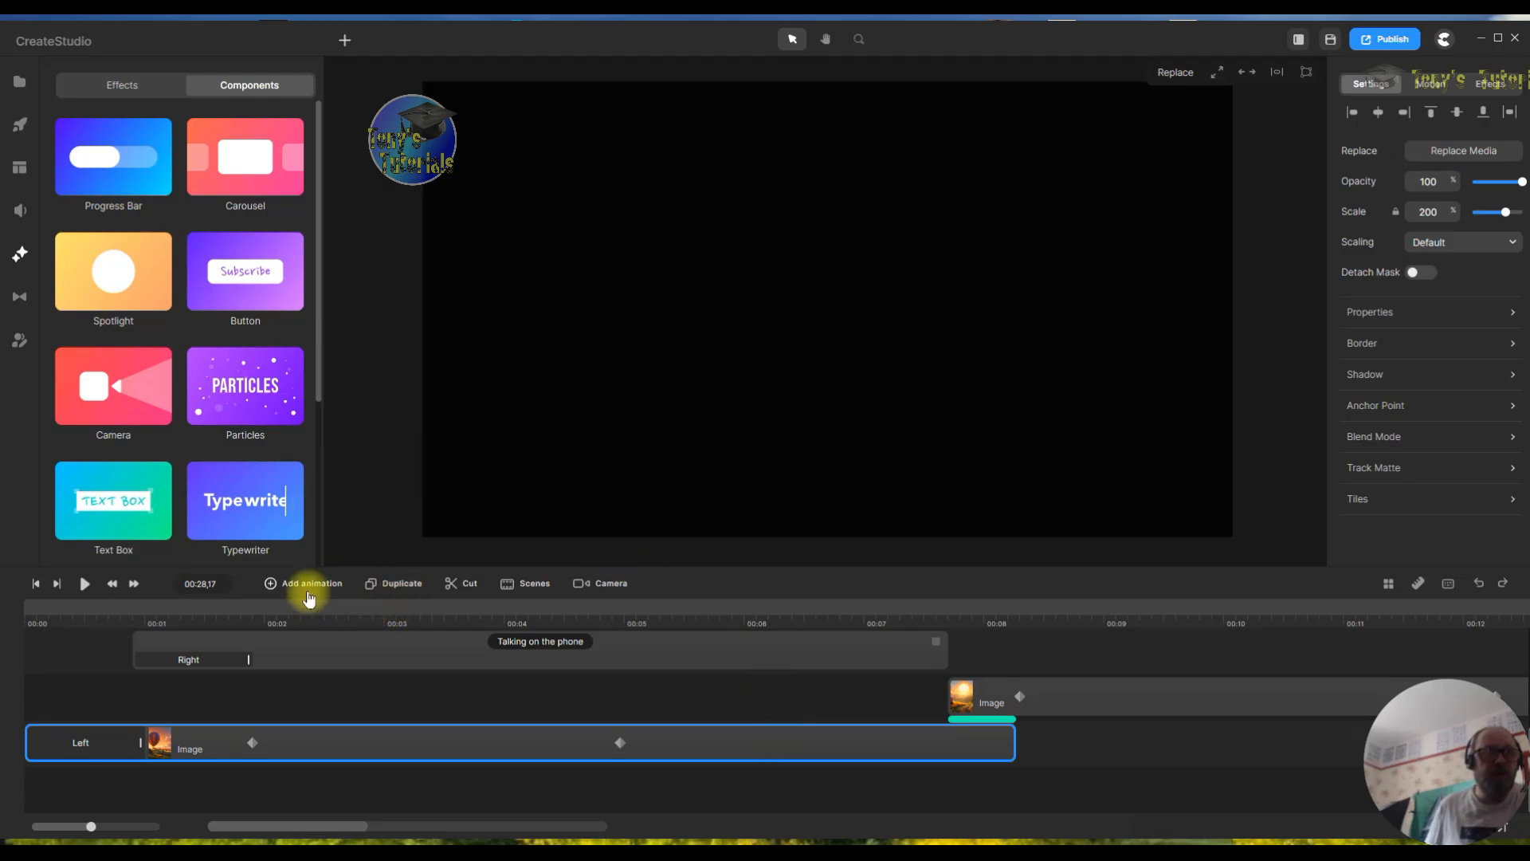
pyautogui.click(724, 618)
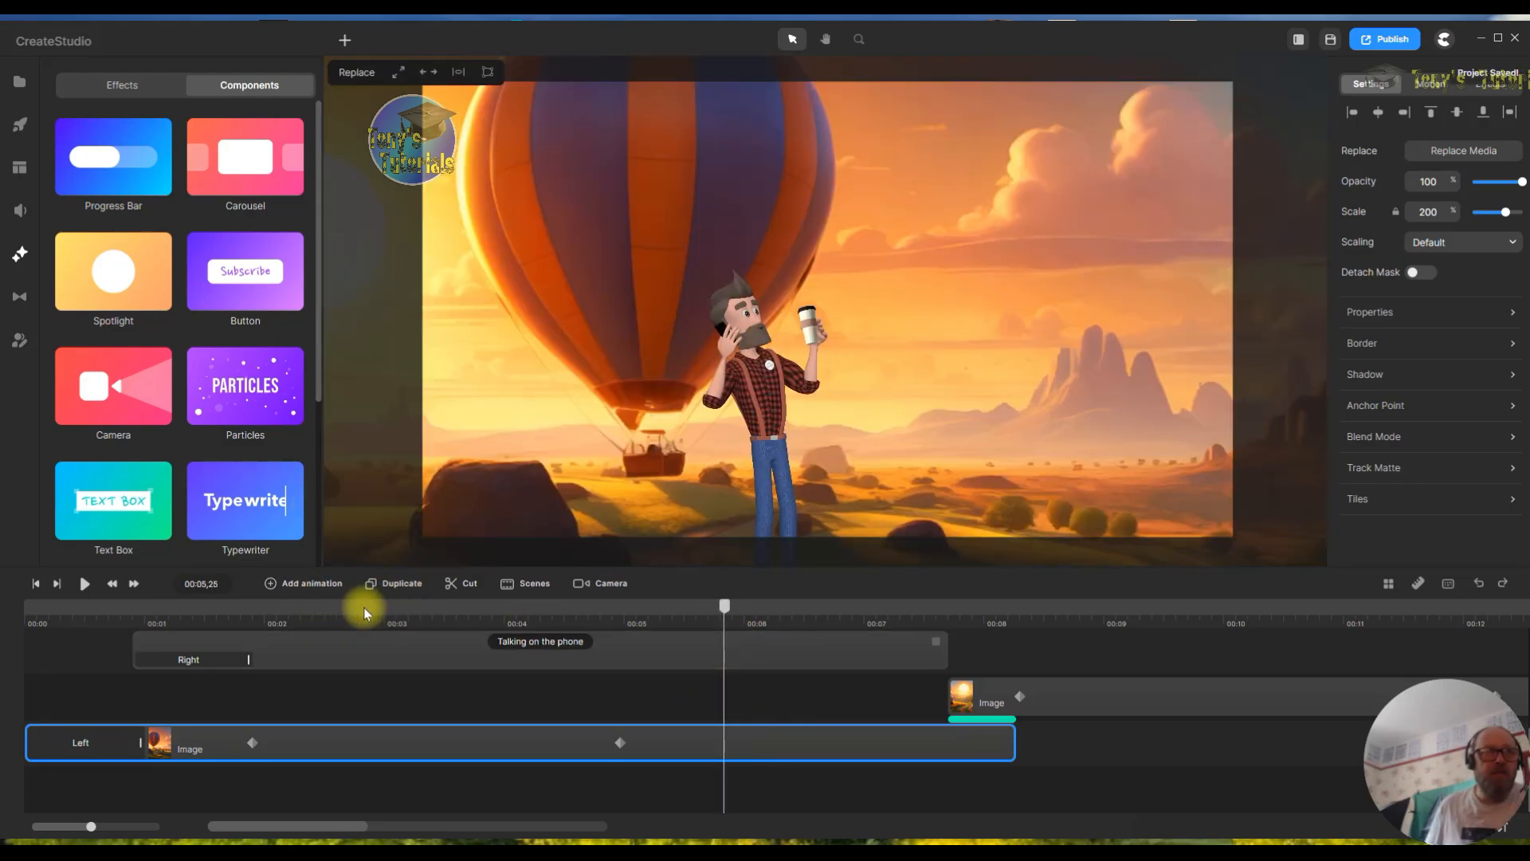
pyautogui.click(279, 591)
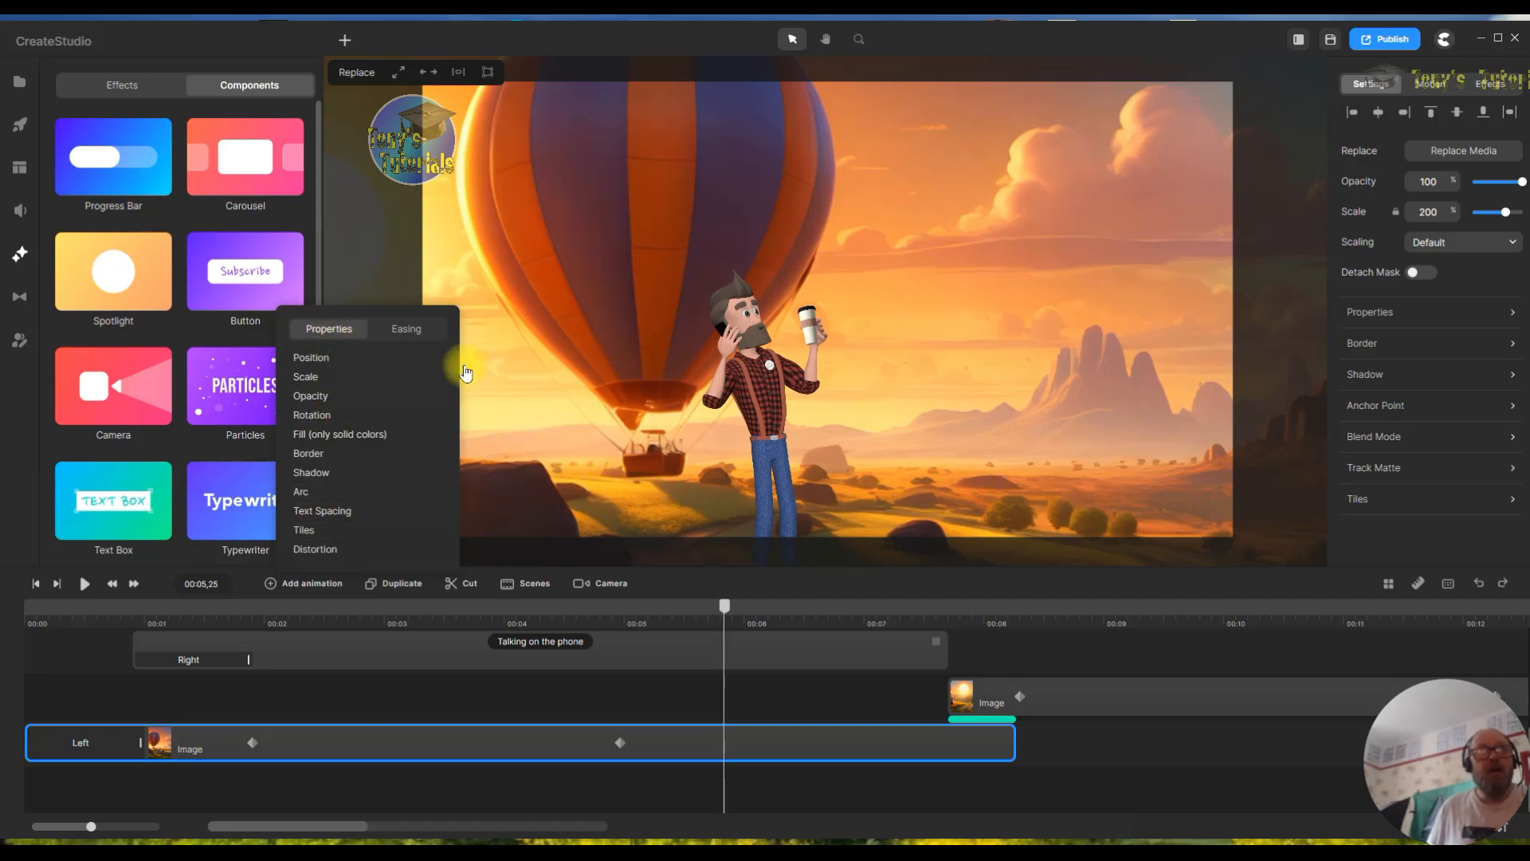
pyautogui.click(407, 329)
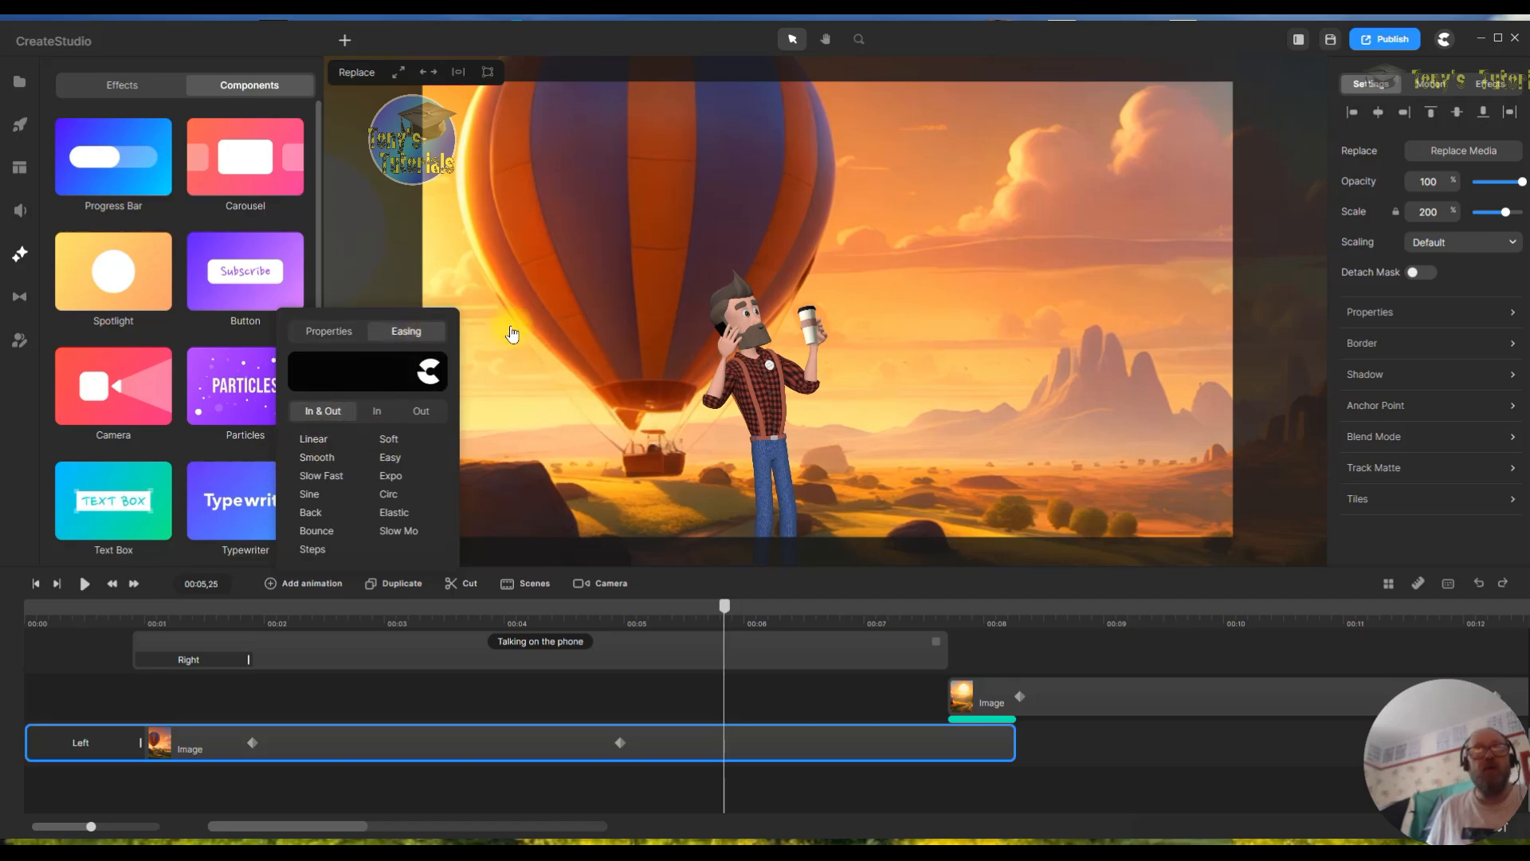
pyautogui.click(851, 355)
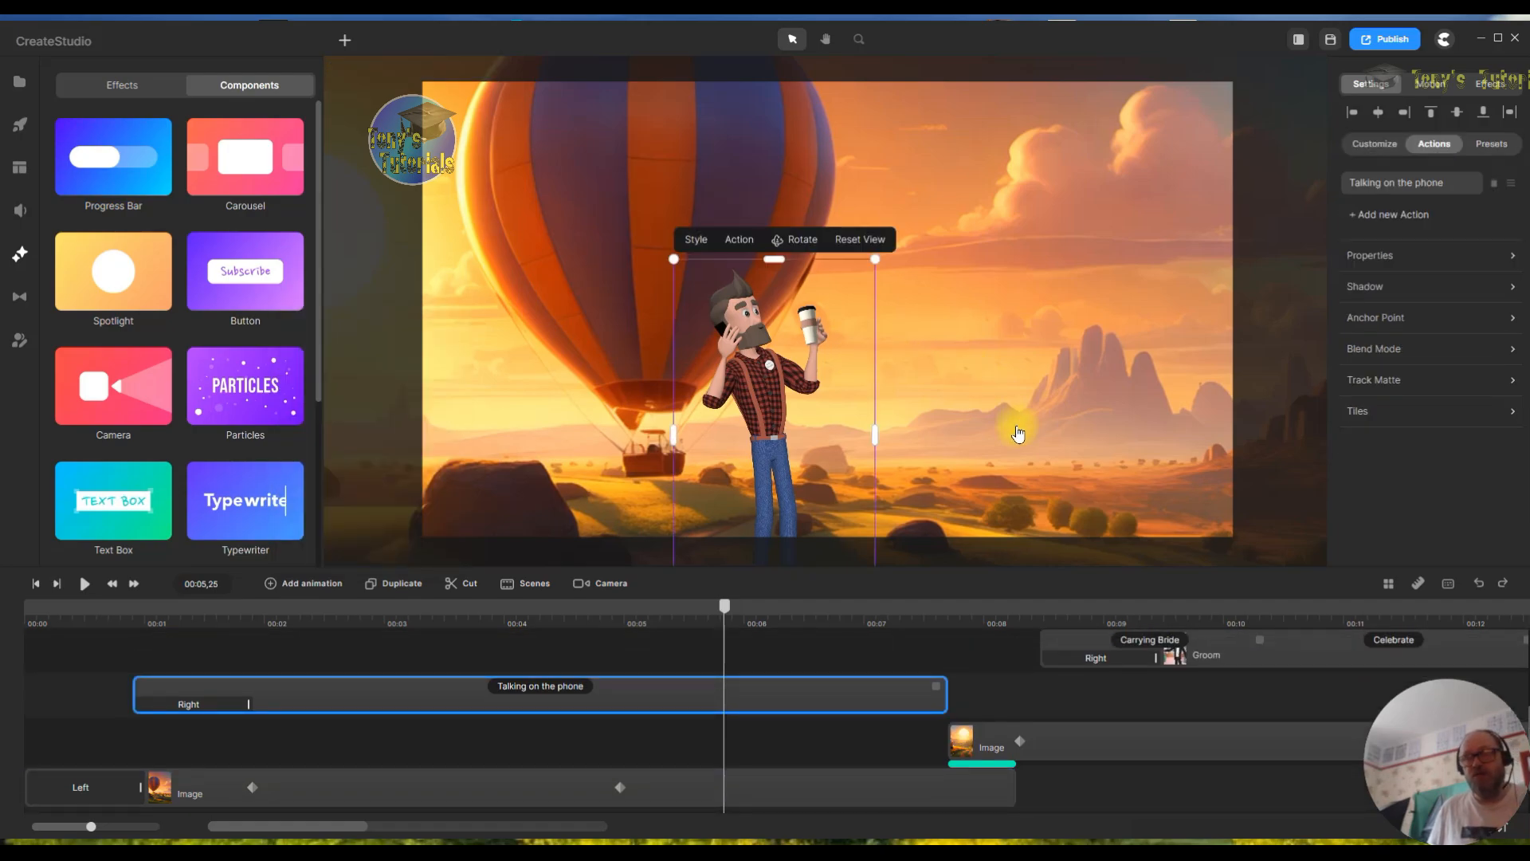